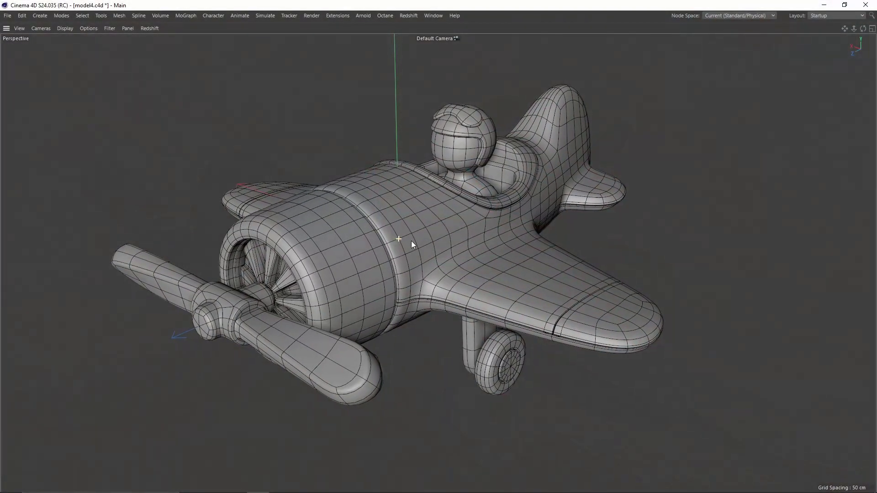
{"action": "left_click_drag", "start_coordinate": [399, 244], "coordinate": [435, 213], "text": "alt"}
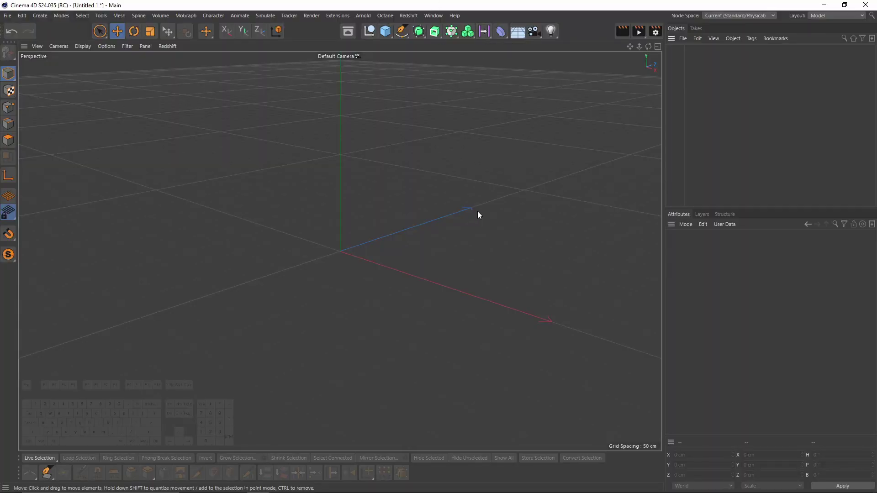
Load the front blueprint image as the background picture of the Front view.
{"action": "middle_click", "coordinate": [274, 159]}
{"action": "middle_click", "coordinate": [449, 326]}
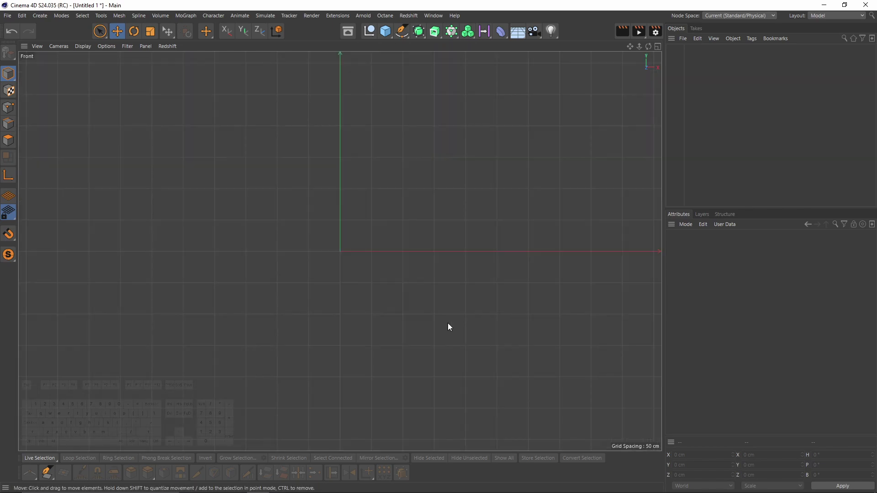
{"action": "key", "text": "shift+v"}
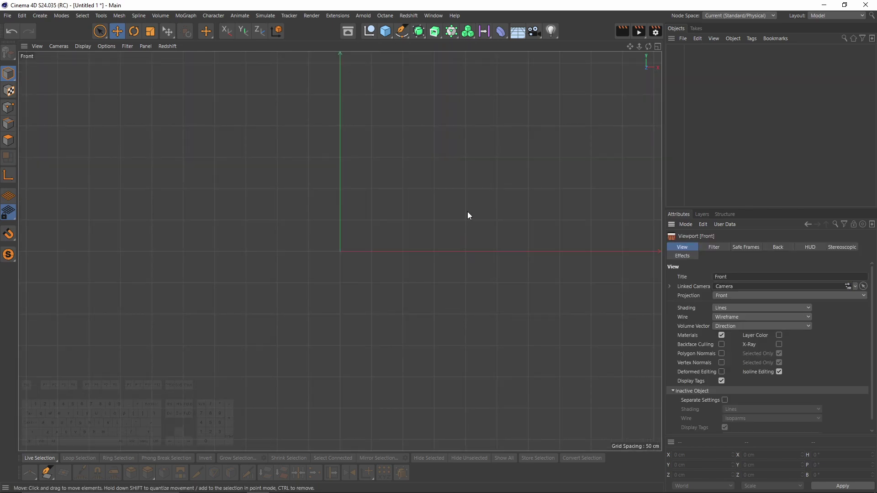
{"action": "left_click", "coordinate": [779, 247]}
{"action": "left_click", "coordinate": [867, 286]}
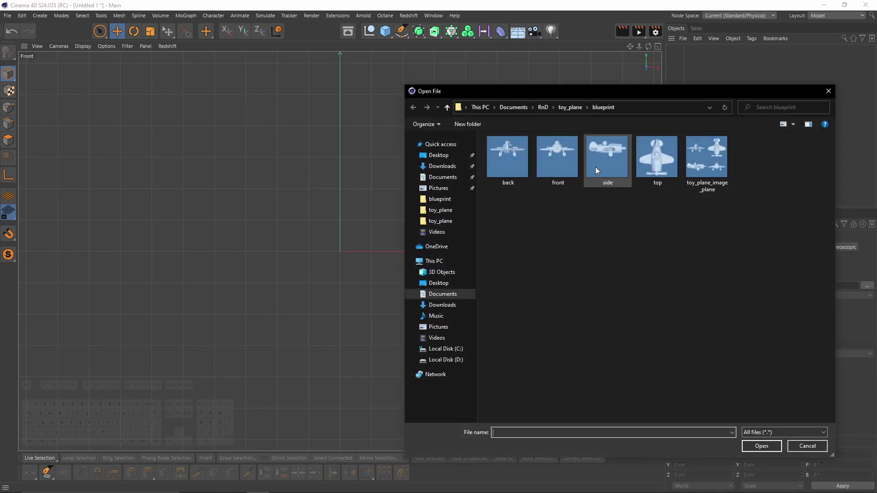
{"action": "double_click", "coordinate": [563, 171]}
Load the side blueprint image as the background picture of the Right view.
{"action": "middle_click", "coordinate": [295, 281]}
{"action": "middle_click", "coordinate": [295, 281]}
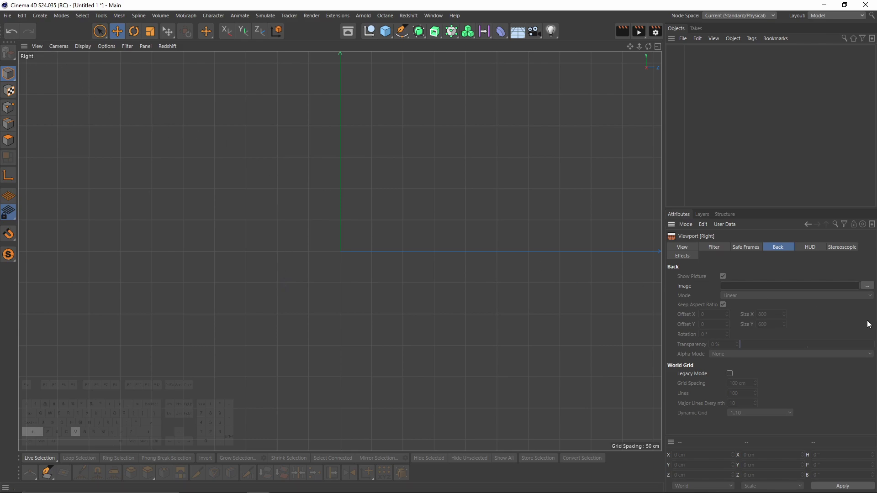
{"action": "left_click", "coordinate": [867, 286]}
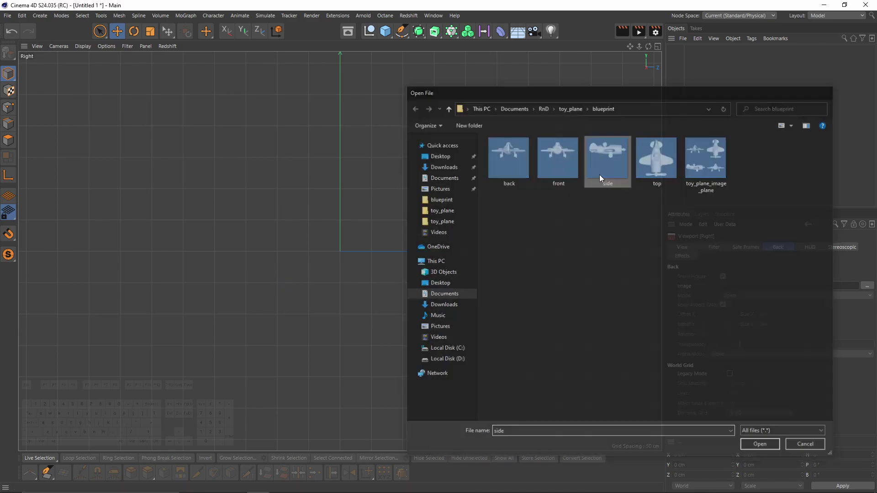
{"action": "double_click", "coordinate": [600, 174]}
Load the top blueprint image as the background picture of the Top view.
{"action": "middle_click", "coordinate": [433, 182]}
{"action": "left_click", "coordinate": [867, 286]}
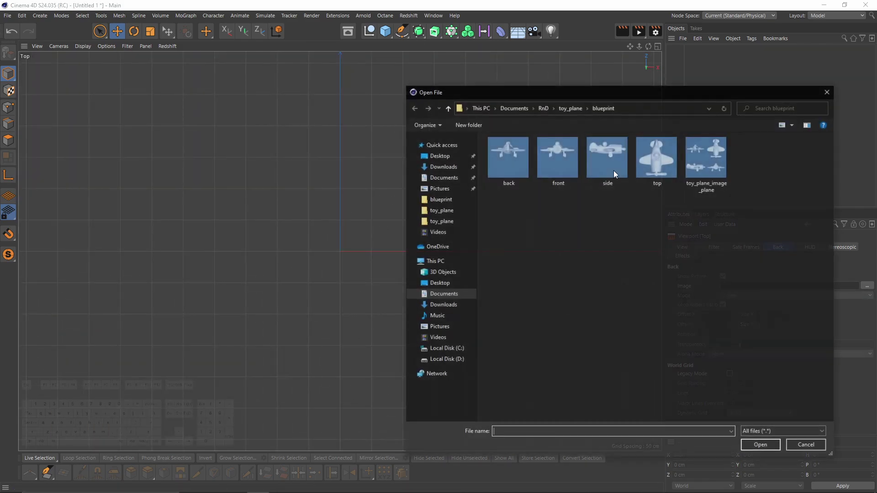
{"action": "left_click", "coordinate": [646, 173]}
{"action": "double_click", "coordinate": [645, 172]}
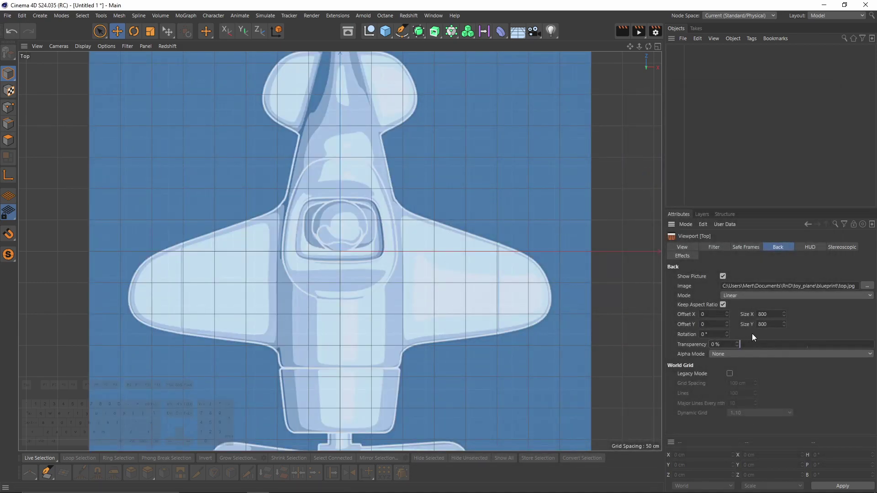
Set the background picture transparency to 90% in the Top, Front and Right views.
{"action": "left_click_drag", "start_coordinate": [734, 346], "coordinate": [655, 336]}
{"action": "type", "text": "90"}
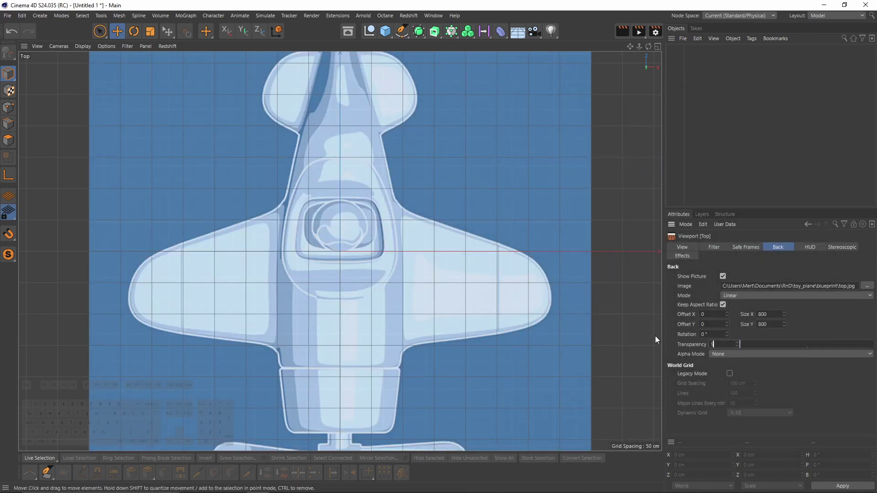
{"action": "key", "text": "Return"}
{"action": "middle_click", "coordinate": [475, 271]}
{"action": "left_click", "coordinate": [519, 257]}
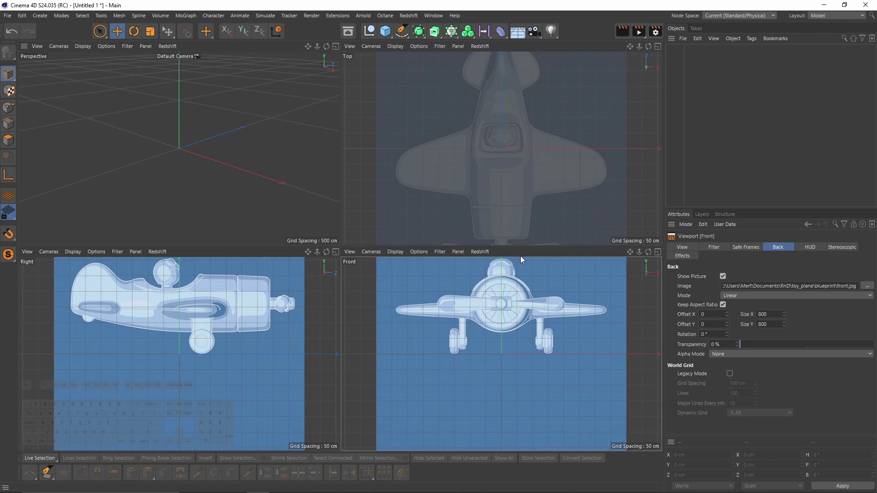
{"action": "double_click", "coordinate": [722, 345]}
{"action": "type", "text": "90"}
{"action": "key", "text": "Return"}
{"action": "left_click", "coordinate": [281, 253]}
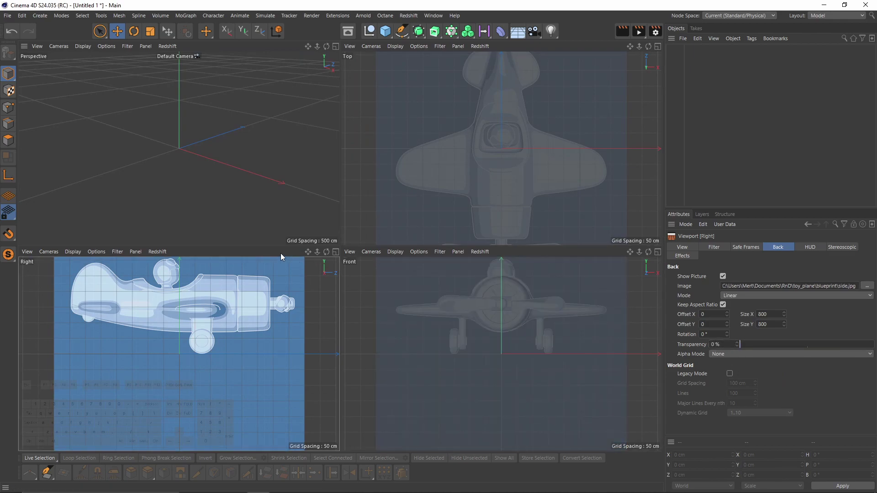
{"action": "key", "text": "Return"}
Add a cylinder primitive to the scene and show it over the blueprint in the Top view.
{"action": "middle_click", "coordinate": [264, 143]}
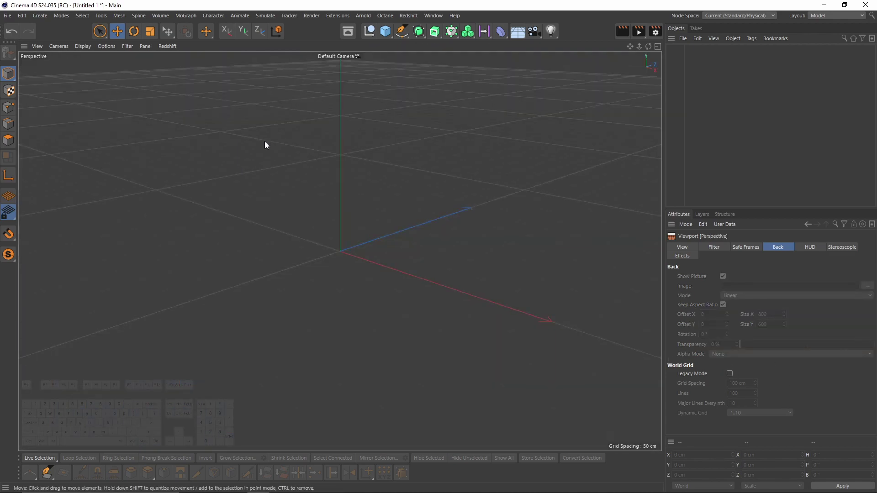
{"action": "left_click", "coordinate": [386, 32]}
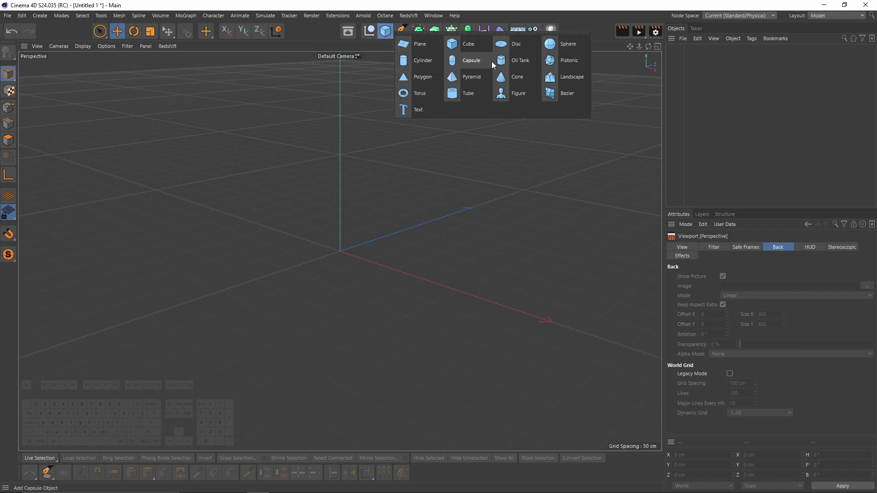
{"action": "left_click", "coordinate": [417, 62]}
{"action": "left_click_drag", "start_coordinate": [407, 181], "coordinate": [453, 179], "text": "alt"}
{"action": "middle_click", "coordinate": [453, 180]}
{"action": "middle_click", "coordinate": [525, 173]}
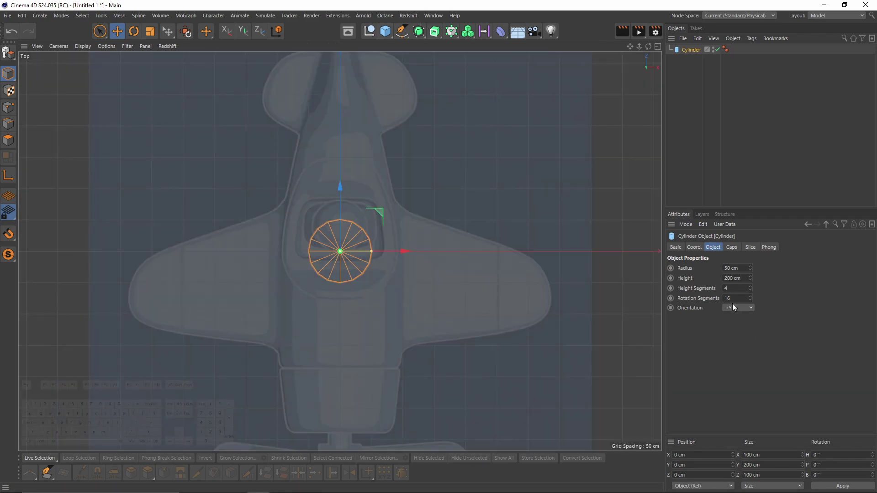
Orient the cylinder along +Z and fit it over the fuselage in the Top view, about 94 cm radius and 628 cm height.
{"action": "scroll", "coordinate": [733, 306], "scroll_direction": "down", "scroll_amount": 2}
{"action": "middle_click_drag", "start_coordinate": [424, 256], "coordinate": [452, 229], "text": "alt"}
{"action": "left_click_drag", "start_coordinate": [400, 161], "coordinate": [425, 161]}
{"action": "scroll", "coordinate": [391, 196], "scroll_direction": "down", "scroll_amount": 5}
{"action": "left_click_drag", "start_coordinate": [375, 205], "coordinate": [376, 131]}
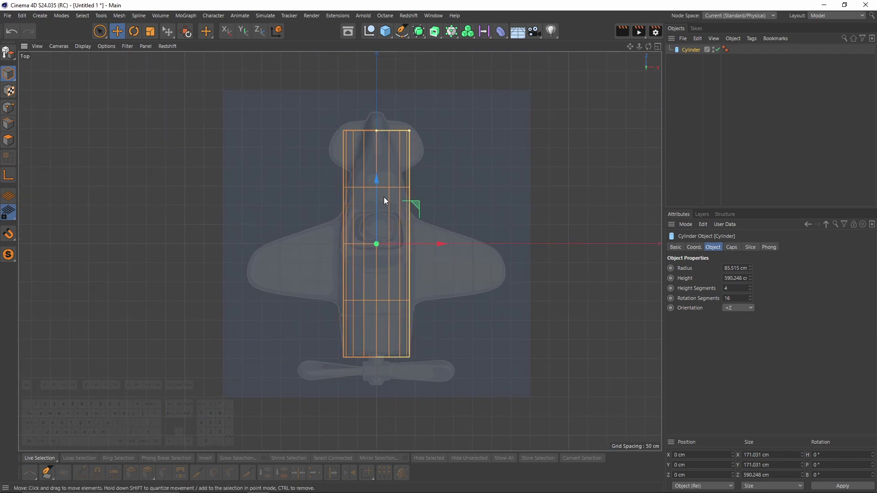
{"action": "left_click_drag", "start_coordinate": [377, 179], "coordinate": [377, 170]}
{"action": "left_click_drag", "start_coordinate": [409, 122], "coordinate": [377, 113]}
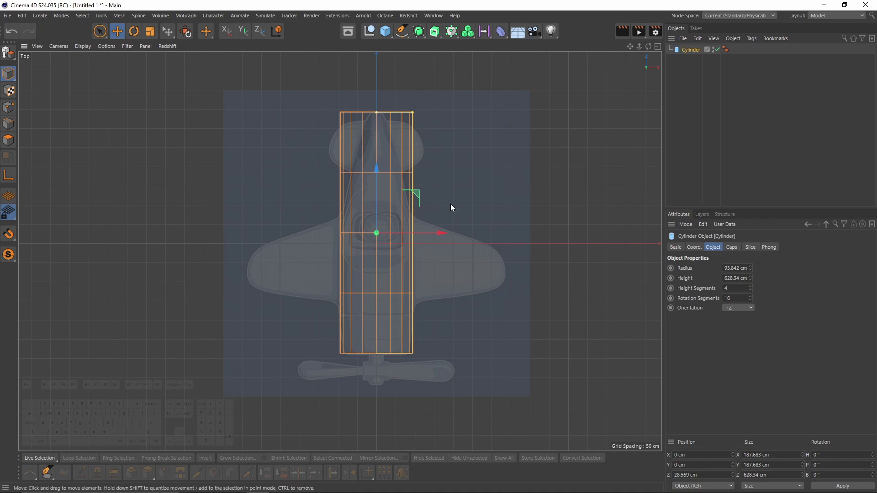
Set the cylinder to 1 height segment and 8 rotation segments.
{"action": "middle_click", "coordinate": [527, 241]}
{"action": "middle_click", "coordinate": [238, 149]}
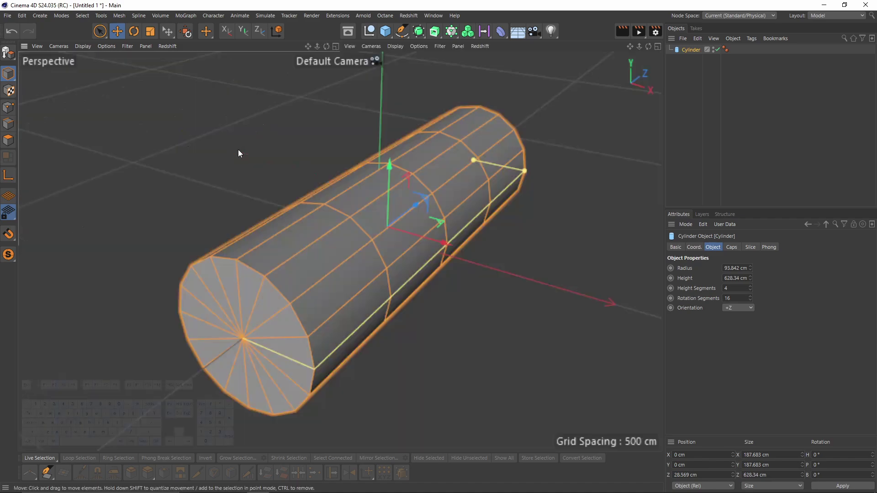
{"action": "double_click", "coordinate": [737, 288]}
{"action": "type", "text": "1"}
{"action": "double_click", "coordinate": [737, 298]}
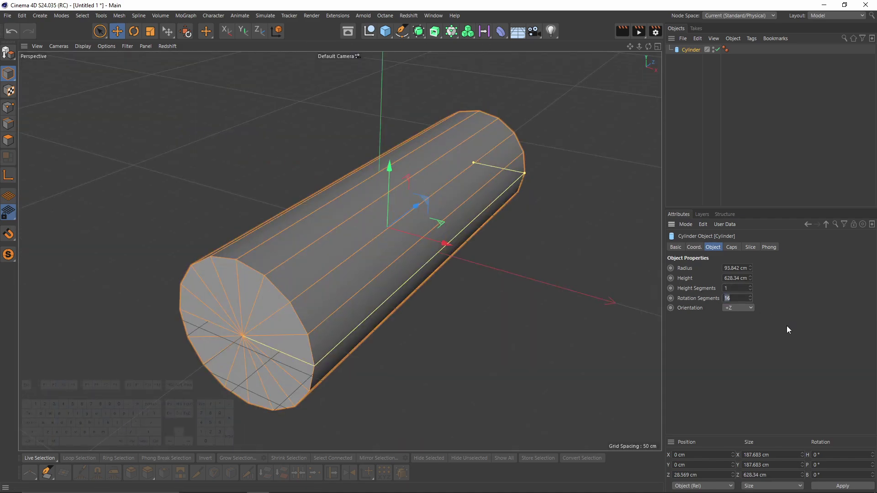
{"action": "type", "text": "8"}
{"action": "left_click_drag", "start_coordinate": [534, 242], "coordinate": [446, 237], "text": "alt"}
{"action": "key", "text": "F2"}
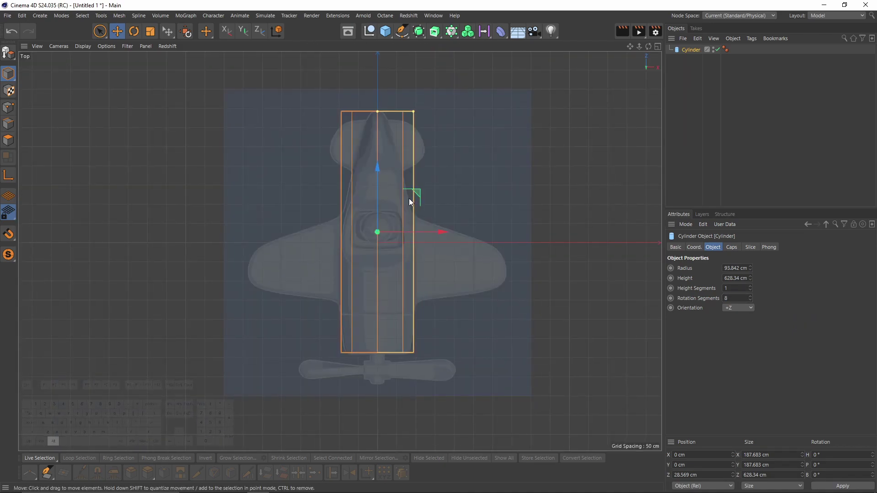
{"action": "key", "text": "F5"}
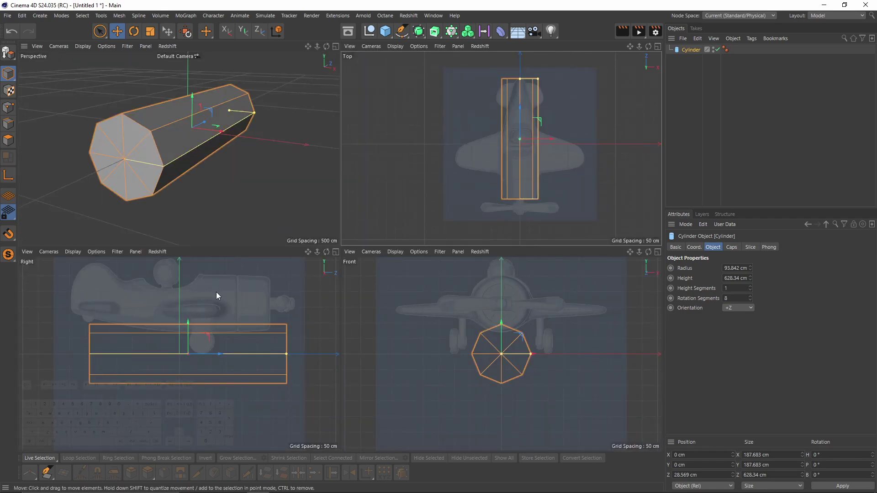
{"action": "middle_click_drag", "start_coordinate": [191, 293], "coordinate": [208, 309], "text": "alt"}
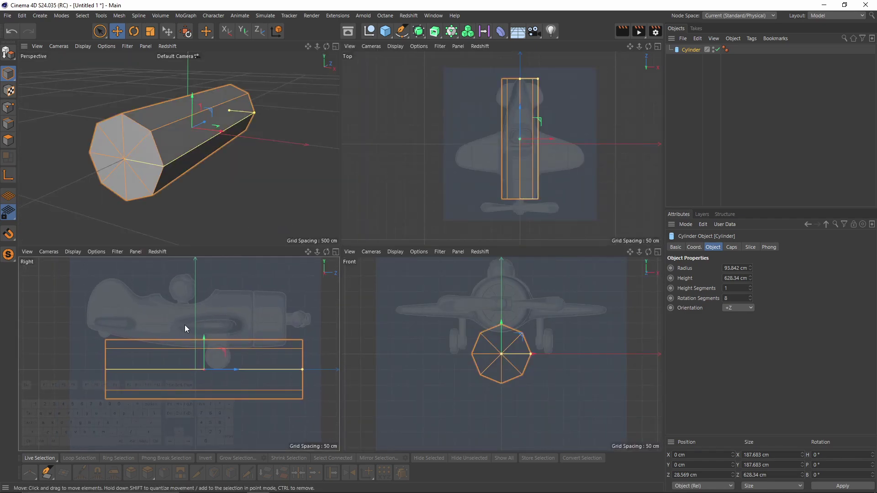
{"action": "middle_click_drag", "start_coordinate": [262, 337], "coordinate": [254, 367], "text": "alt"}
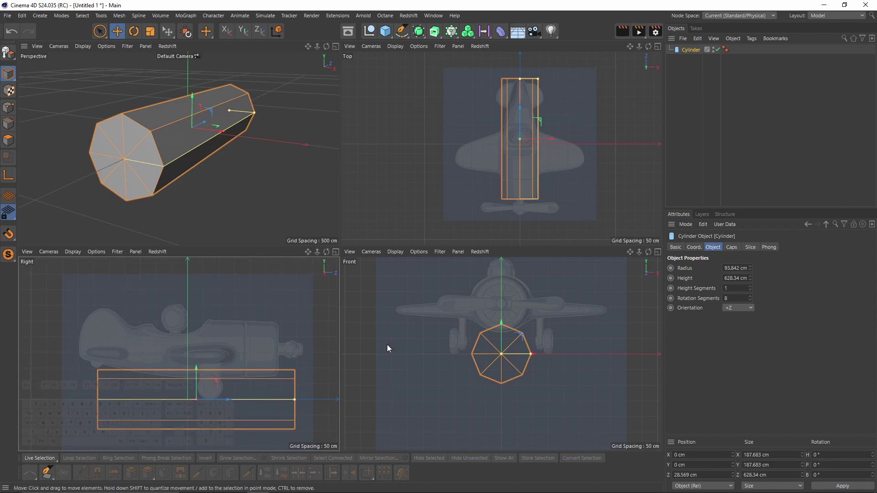
Turn off the cylinder's caps and convert it to an editable polygon object.
{"action": "middle_click", "coordinate": [233, 165]}
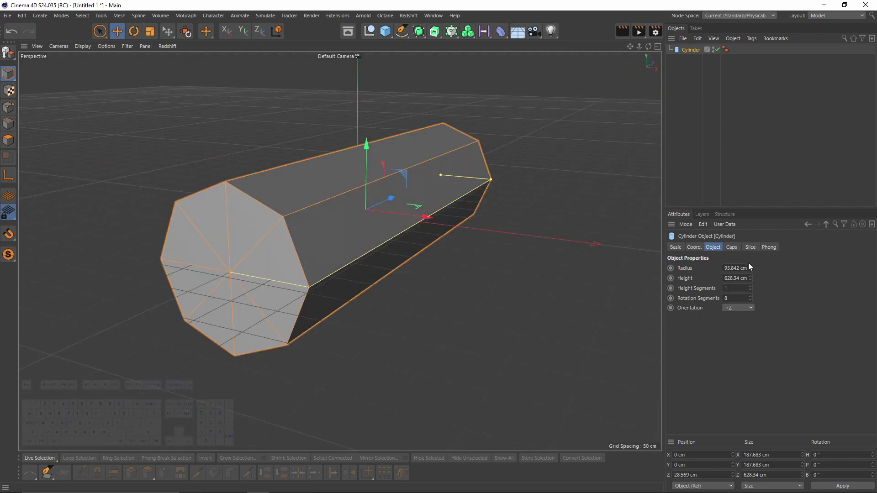
{"action": "left_click", "coordinate": [731, 247]}
{"action": "left_click", "coordinate": [704, 268]}
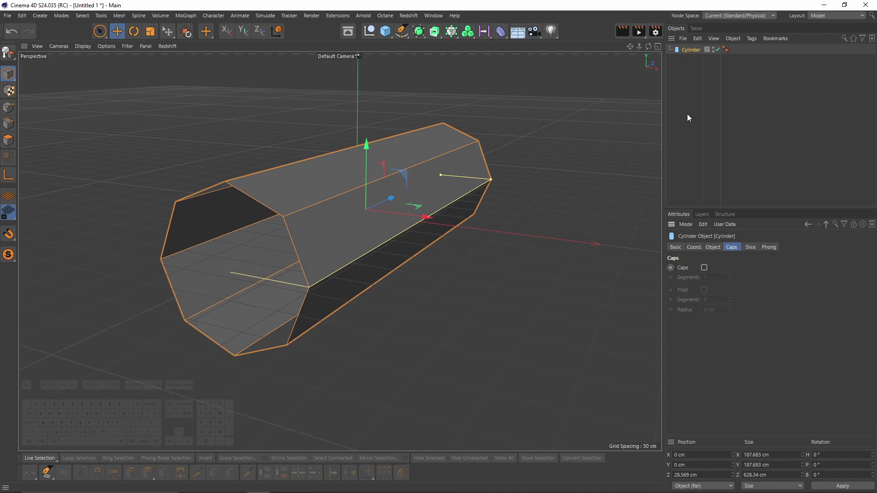
{"action": "key", "text": "c"}
Add a Subdivision Surface as the parent of the cylinder and select the cylinder again.
{"action": "middle_click", "coordinate": [425, 221]}
{"action": "middle_click", "coordinate": [449, 230]}
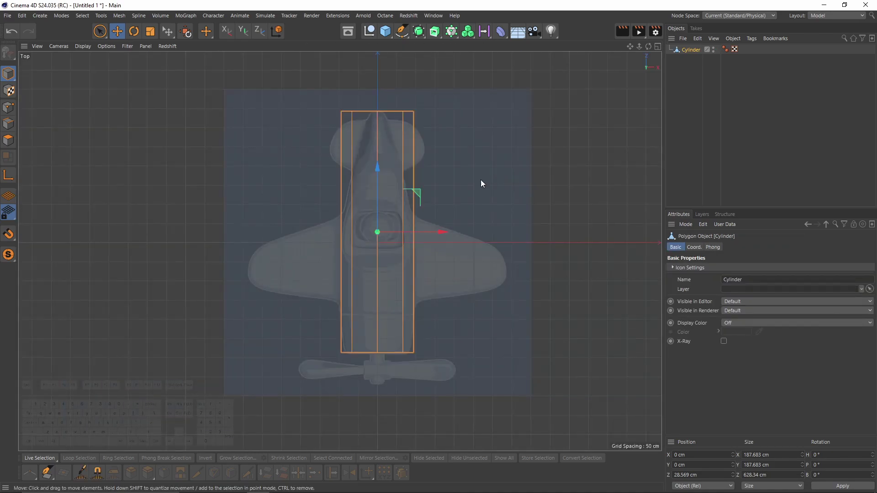
{"action": "scroll", "coordinate": [415, 187], "scroll_direction": "up", "scroll_amount": 3}
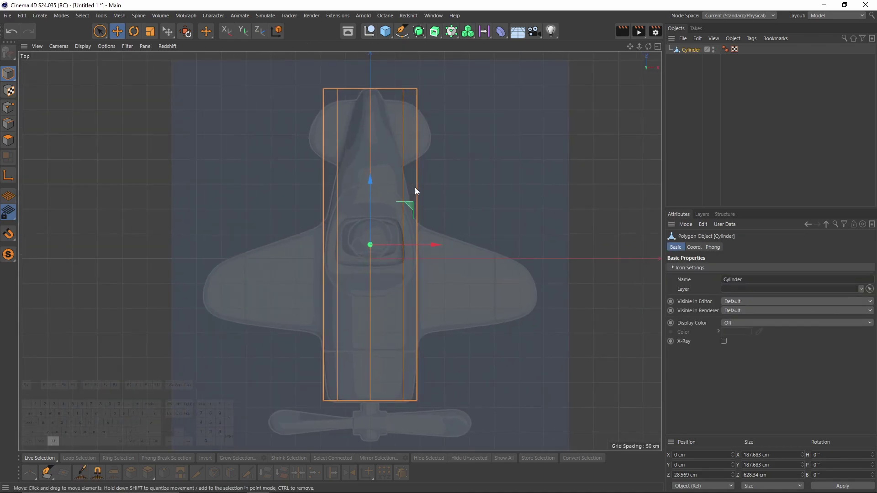
{"action": "left_click", "coordinate": [420, 32], "text": "alt"}
{"action": "left_click", "coordinate": [402, 157]}
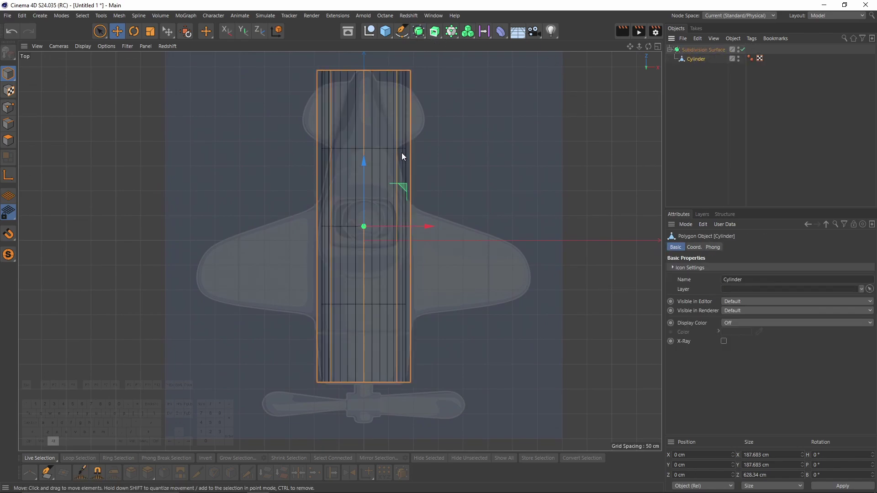
{"action": "scroll", "coordinate": [402, 156], "scroll_direction": "up", "scroll_amount": 2}
{"action": "left_click", "coordinate": [706, 78]}
{"action": "middle_click_drag", "start_coordinate": [452, 210], "coordinate": [475, 147], "text": "alt"}
{"action": "left_click", "coordinate": [690, 60]}
Scale the cylinder up uniformly to about 213 cm wide and 713 cm long so its smoothed sides match the fuselage width.
{"action": "scroll", "coordinate": [421, 193], "scroll_direction": "up", "scroll_amount": 3}
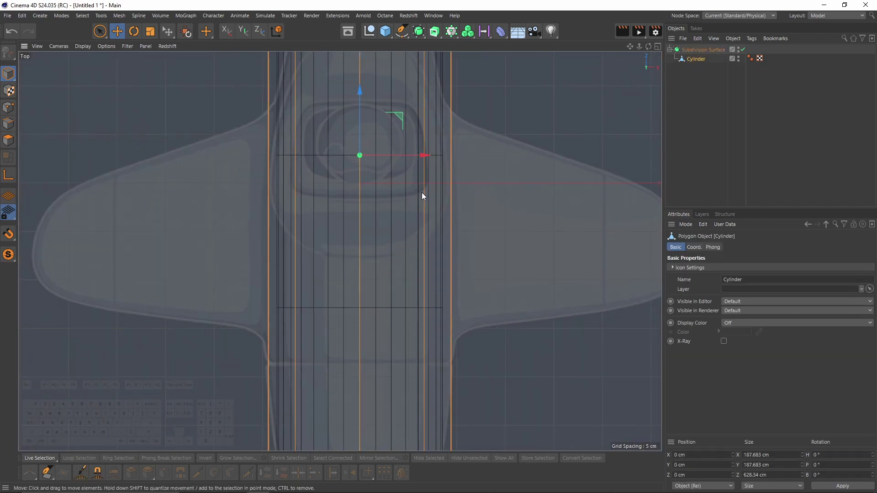
{"action": "key", "text": "t"}
{"action": "middle_click_drag", "start_coordinate": [429, 241], "coordinate": [420, 157], "text": "alt"}
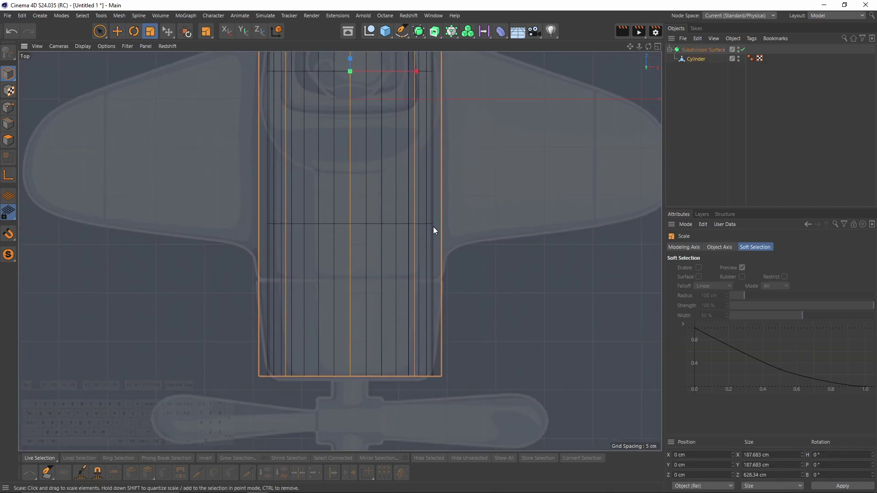
{"action": "left_click_drag", "start_coordinate": [433, 227], "coordinate": [514, 240]}
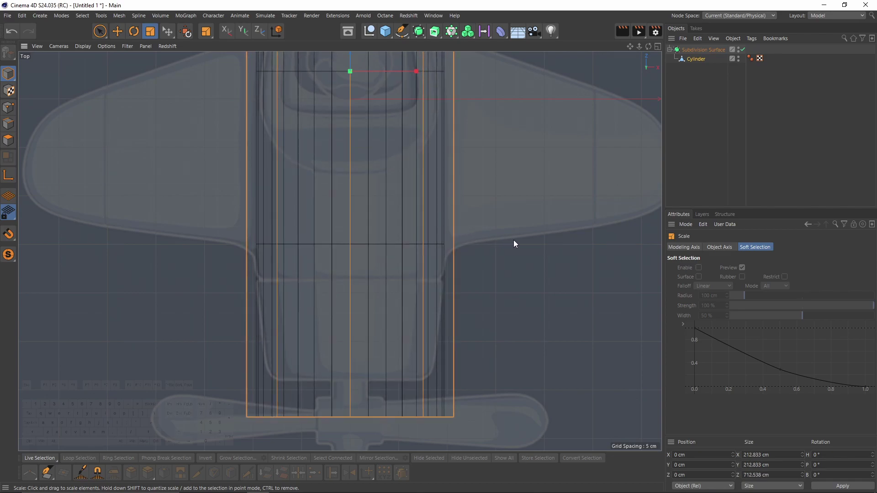
Disable the Subdivision Surface and move the cylinder's rear edge loop inward about 39 cm to the tail tip.
{"action": "scroll", "coordinate": [452, 248], "scroll_direction": "down", "scroll_amount": 4}
{"action": "middle_click_drag", "start_coordinate": [452, 249], "coordinate": [438, 165], "text": "alt"}
{"action": "key", "text": "q"}
{"action": "left_click", "coordinate": [8, 124]}
{"action": "middle_click_drag", "start_coordinate": [414, 52], "coordinate": [394, 142], "text": "alt"}
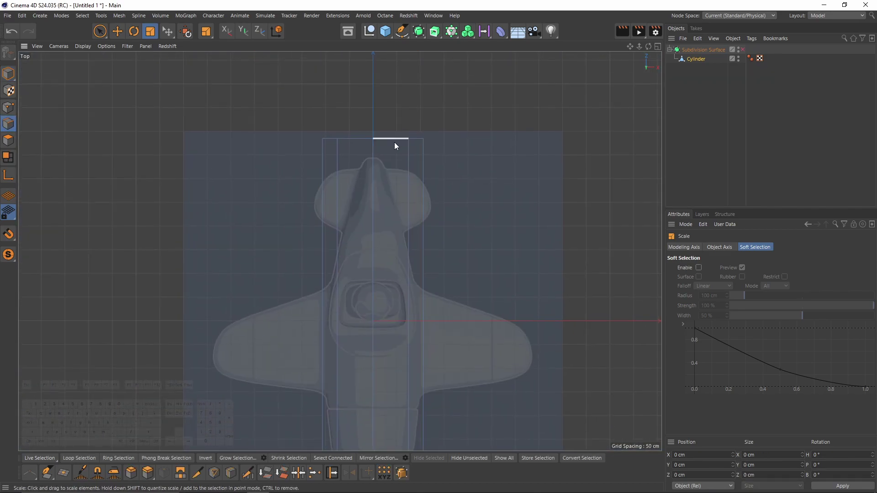
{"action": "double_click", "coordinate": [391, 141]}
{"action": "key", "text": "e"}
{"action": "scroll", "coordinate": [390, 141], "scroll_direction": "up", "scroll_amount": 3}
{"action": "left_click_drag", "start_coordinate": [359, 76], "coordinate": [358, 108]}
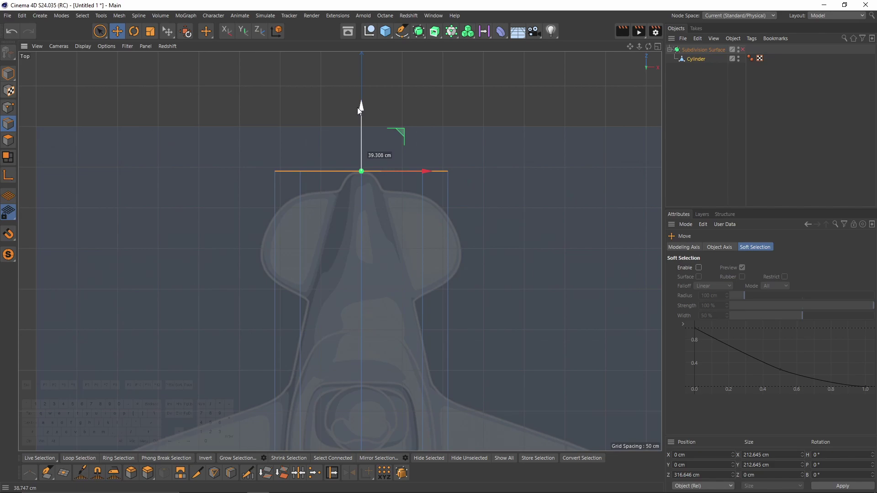
Move the cylinder's front edge loop back to the nose end of the engine cowling, at about -320 cm in Z.
{"action": "middle_click_drag", "start_coordinate": [425, 405], "coordinate": [458, 0], "text": "alt"}
{"action": "double_click", "coordinate": [394, 295]}
{"action": "left_click_drag", "start_coordinate": [393, 240], "coordinate": [385, 210]}
{"action": "scroll", "coordinate": [426, 230], "scroll_direction": "down", "scroll_amount": 4}
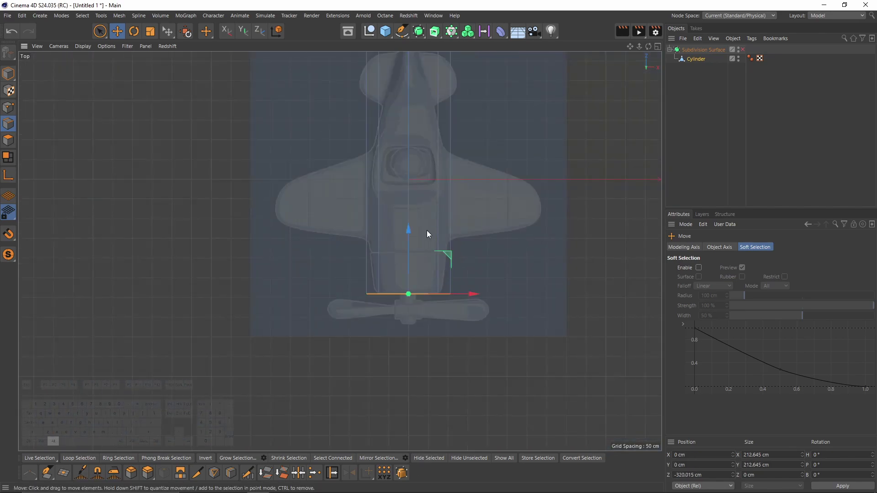
Add a loop cut around the cylinder at the seam between the engine cowling and the fuselage.
{"action": "middle_click_drag", "start_coordinate": [427, 230], "coordinate": [409, 263], "text": "alt"}
{"action": "right_click", "coordinate": [506, 242]}
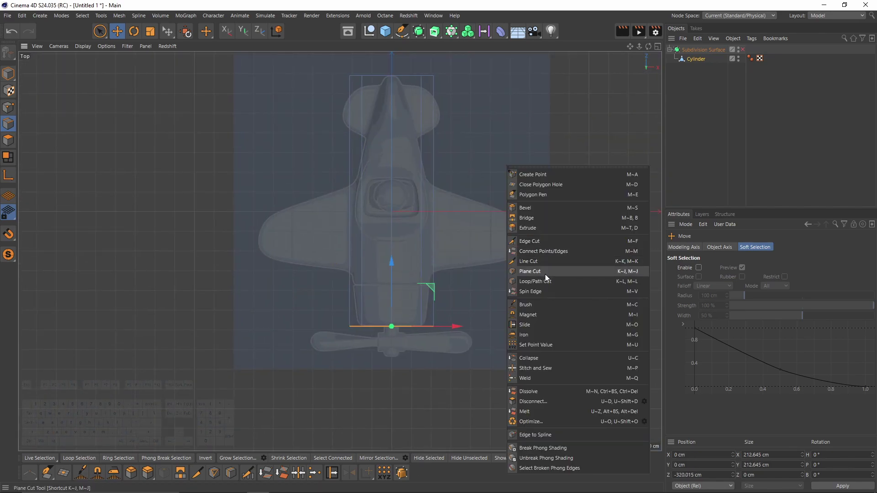
{"action": "left_click", "coordinate": [545, 276]}
{"action": "scroll", "coordinate": [457, 283], "scroll_direction": "up", "scroll_amount": 2}
{"action": "left_click", "coordinate": [442, 288]}
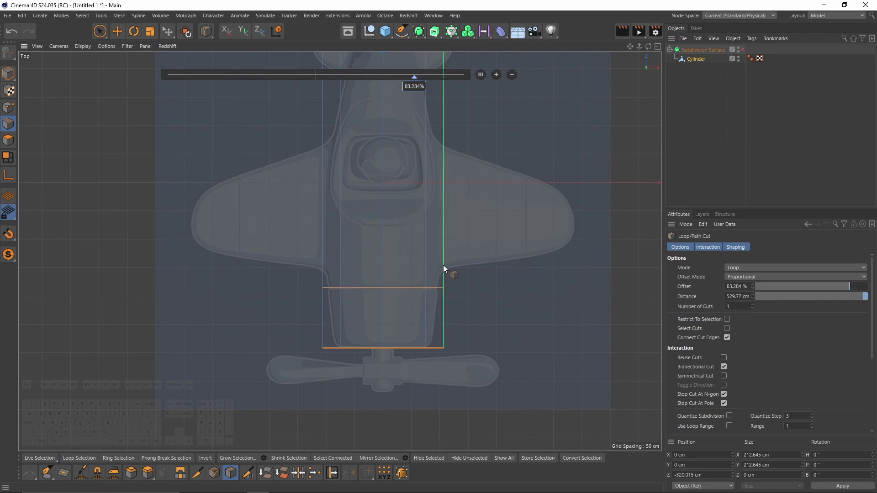
Add three evenly spaced loop cuts around the cylinder between the tail tip and the engine cowling seam.
{"action": "scroll", "coordinate": [454, 284], "scroll_direction": "up", "scroll_amount": 3}
{"action": "scroll", "coordinate": [454, 283], "scroll_direction": "down", "scroll_amount": 2}
{"action": "left_click", "coordinate": [451, 257]}
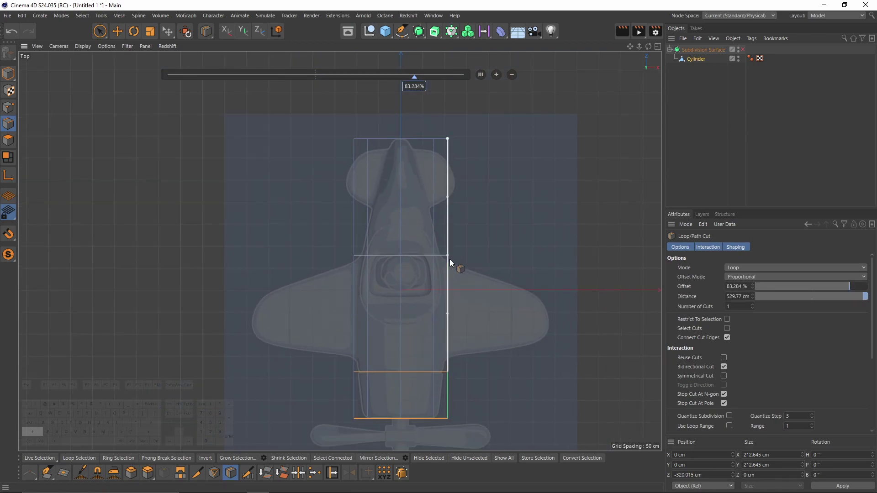
{"action": "left_click", "coordinate": [448, 197]}
{"action": "left_click", "coordinate": [449, 312]}
{"action": "key", "text": "e"}
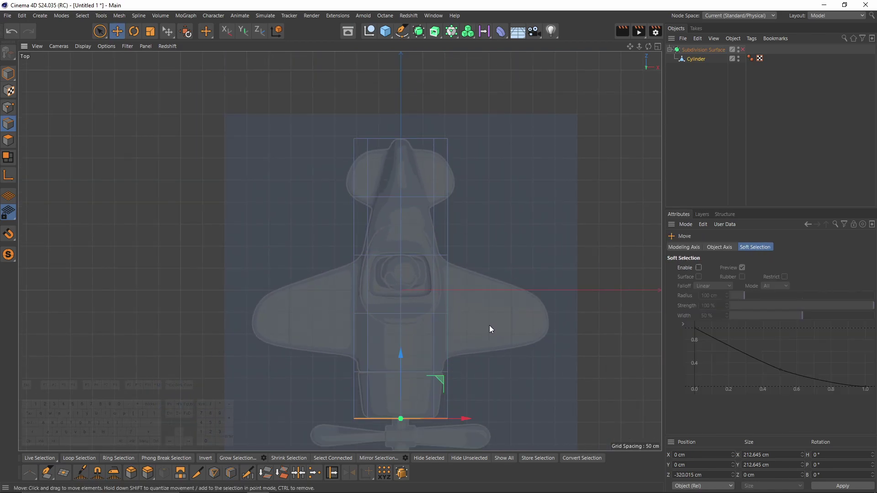
Scale the cylinder's front edge loop down to the cowling's nose width, with the Subdivision Surface enabled again.
{"action": "left_click", "coordinate": [409, 372]}
{"action": "scroll", "coordinate": [418, 361], "scroll_direction": "up", "scroll_amount": 3}
{"action": "left_click", "coordinate": [426, 363]}
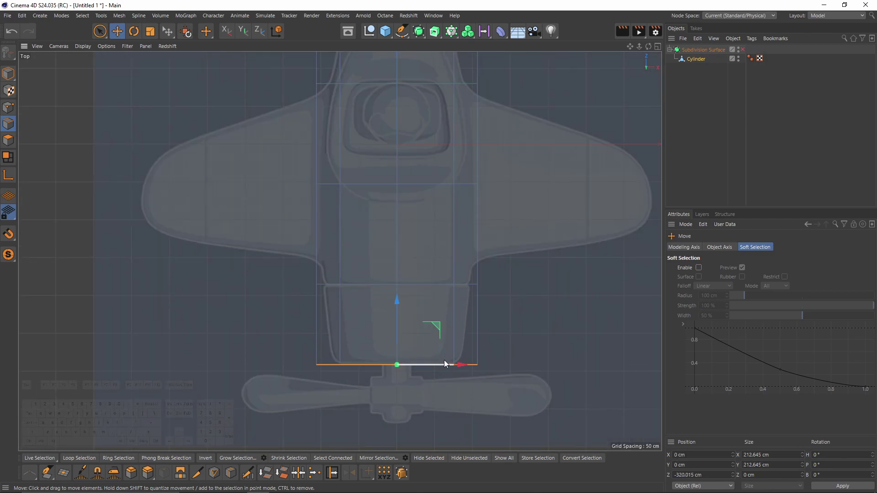
{"action": "key", "text": "t"}
{"action": "middle_click_drag", "start_coordinate": [585, 350], "coordinate": [568, 376], "text": "alt"}
{"action": "left_click_drag", "start_coordinate": [568, 375], "coordinate": [538, 355]}
{"action": "key", "text": "q"}
{"action": "key", "text": "ctrl+z"}
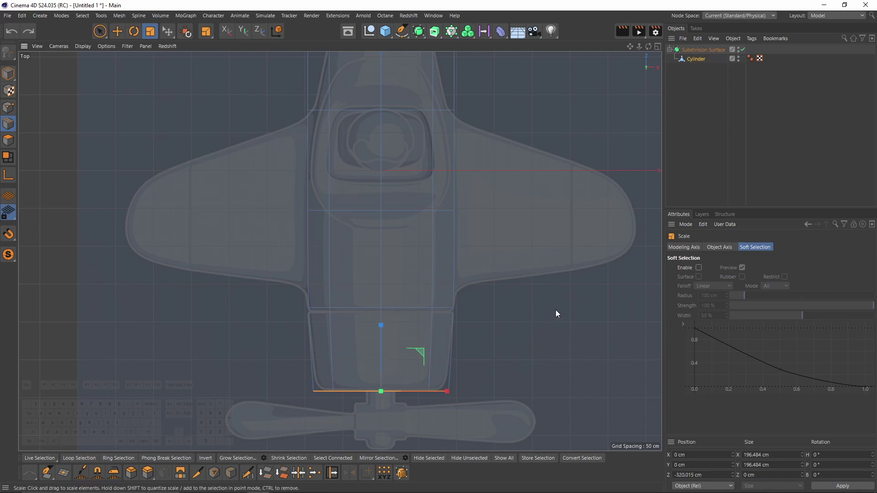
{"action": "left_click_drag", "start_coordinate": [555, 309], "coordinate": [546, 309]}
Scale down the edge loop at the cockpit, the one behind it and the tail tip loop to follow the tapering tail.
{"action": "middle_click_drag", "start_coordinate": [399, 109], "coordinate": [401, 175], "text": "alt"}
{"action": "double_click", "coordinate": [402, 176]}
{"action": "left_click_drag", "start_coordinate": [512, 175], "coordinate": [472, 175]}
{"action": "middle_click_drag", "start_coordinate": [472, 175], "coordinate": [465, 262], "text": "alt"}
{"action": "double_click", "coordinate": [407, 163]}
{"action": "left_click_drag", "start_coordinate": [516, 211], "coordinate": [356, 212]}
{"action": "middle_click_drag", "start_coordinate": [402, 64], "coordinate": [399, 142], "text": "alt"}
{"action": "double_click", "coordinate": [400, 142]}
{"action": "left_click_drag", "start_coordinate": [546, 204], "coordinate": [310, 215]}
Widen the loop behind the cockpit, slightly enlarge the cockpit loop, and scale the loop ahead of it to about 215 cm.
{"action": "double_click", "coordinate": [351, 242]}
{"action": "left_click_drag", "start_coordinate": [480, 292], "coordinate": [592, 299]}
{"action": "middle_click_drag", "start_coordinate": [494, 241], "coordinate": [523, 88], "text": "alt"}
{"action": "double_click", "coordinate": [421, 192]}
{"action": "left_click_drag", "start_coordinate": [415, 299], "coordinate": [426, 303]}
{"action": "middle_click_drag", "start_coordinate": [427, 303], "coordinate": [437, 229], "text": "alt"}
{"action": "double_click", "coordinate": [435, 216]}
{"action": "left_click_drag", "start_coordinate": [466, 268], "coordinate": [476, 269]}
Switch to object-level editing of the cylinder and change the side viewport's camera from Right to Left.
{"action": "middle_click", "coordinate": [530, 306]}
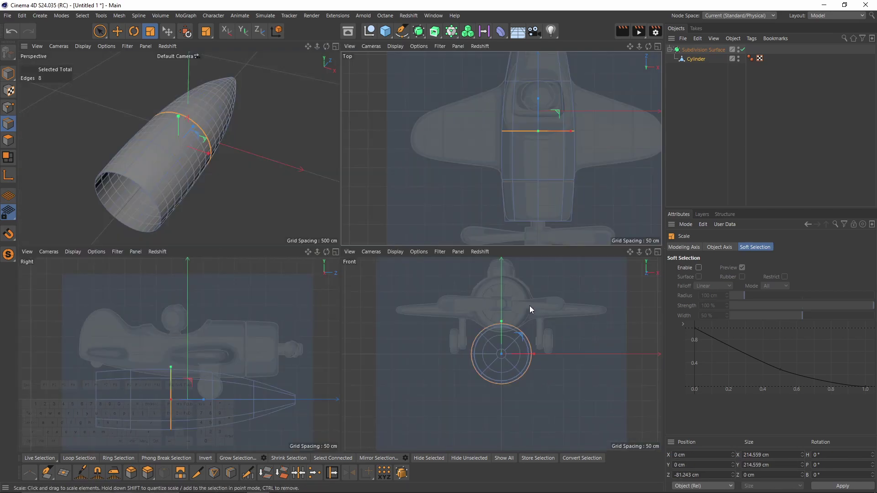
{"action": "middle_click", "coordinate": [260, 311]}
{"action": "left_click", "coordinate": [8, 77]}
{"action": "key", "text": "e"}
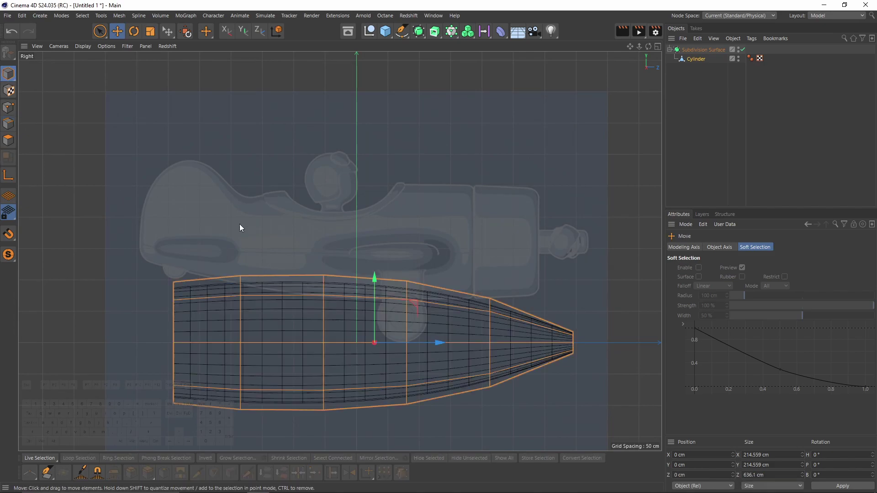
{"action": "middle_click_drag", "start_coordinate": [438, 253], "coordinate": [407, 256], "text": "alt"}
{"action": "middle_click_drag", "start_coordinate": [323, 208], "coordinate": [316, 192], "text": "alt"}
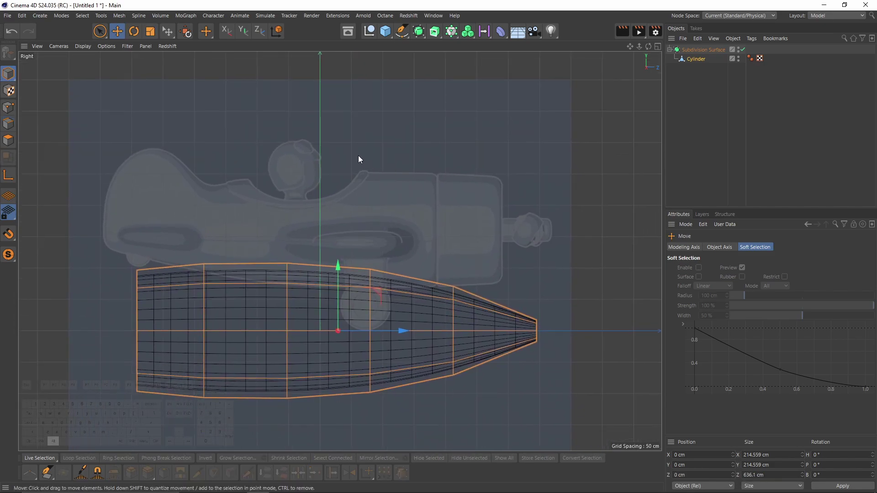
{"action": "left_click", "coordinate": [64, 46]}
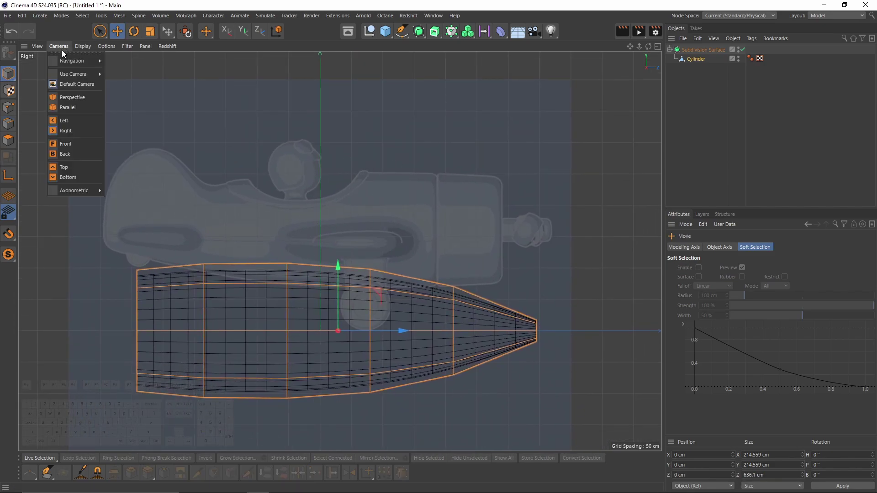
{"action": "left_click", "coordinate": [69, 121]}
Raise the whole cylinder to about 160 cm in Y so it is centred on the fuselage in the front blueprint.
{"action": "middle_click", "coordinate": [523, 295]}
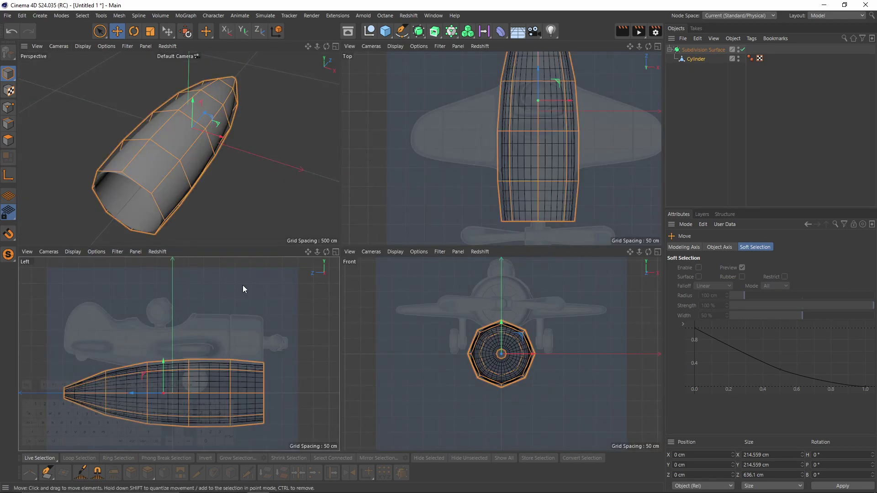
{"action": "middle_click", "coordinate": [497, 380]}
{"action": "key", "text": "e"}
{"action": "middle_click_drag", "start_coordinate": [337, 188], "coordinate": [371, 238], "text": "alt"}
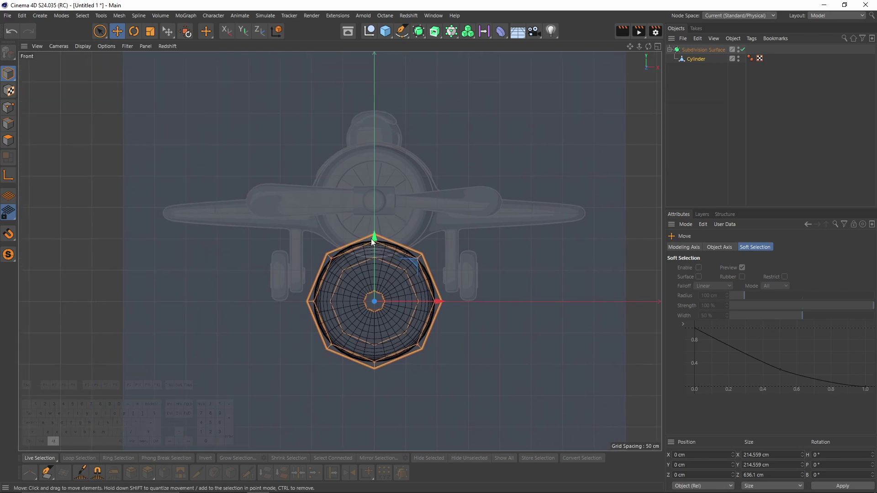
{"action": "scroll", "coordinate": [371, 238], "scroll_direction": "up", "scroll_amount": 2}
{"action": "left_click_drag", "start_coordinate": [376, 277], "coordinate": [380, 134]}
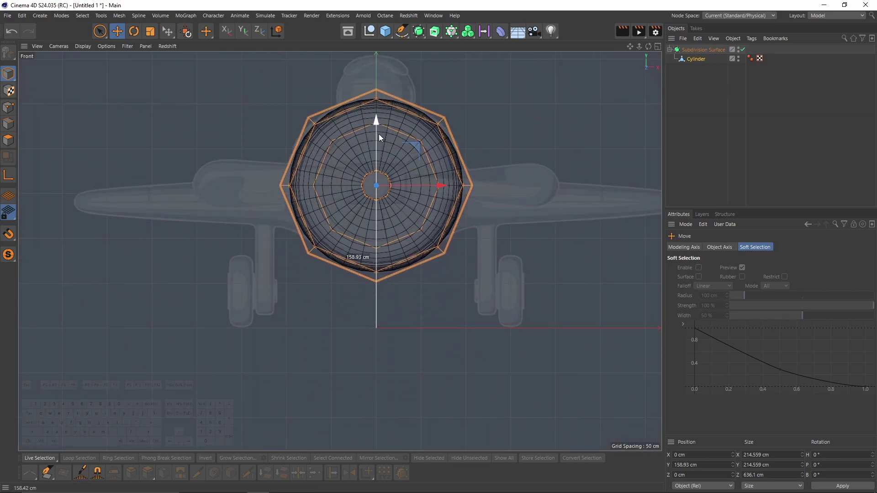
{"action": "scroll", "coordinate": [372, 182], "scroll_direction": "up", "scroll_amount": 5}
{"action": "left_click_drag", "start_coordinate": [366, 185], "coordinate": [366, 182]}
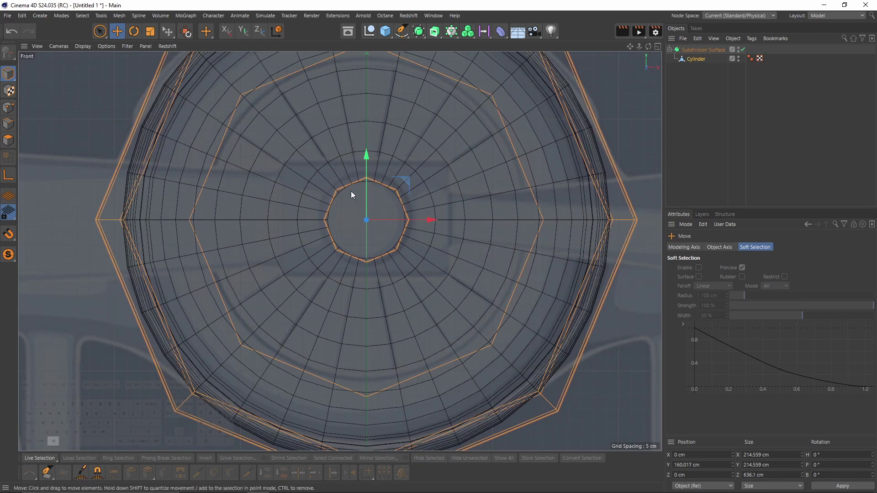
{"action": "middle_click_drag", "start_coordinate": [378, 180], "coordinate": [369, 249], "text": "alt"}
{"action": "right_click_drag", "start_coordinate": [369, 249], "coordinate": [348, 265], "text": "alt"}
{"action": "scroll", "coordinate": [348, 269], "scroll_direction": "down", "scroll_amount": 3}
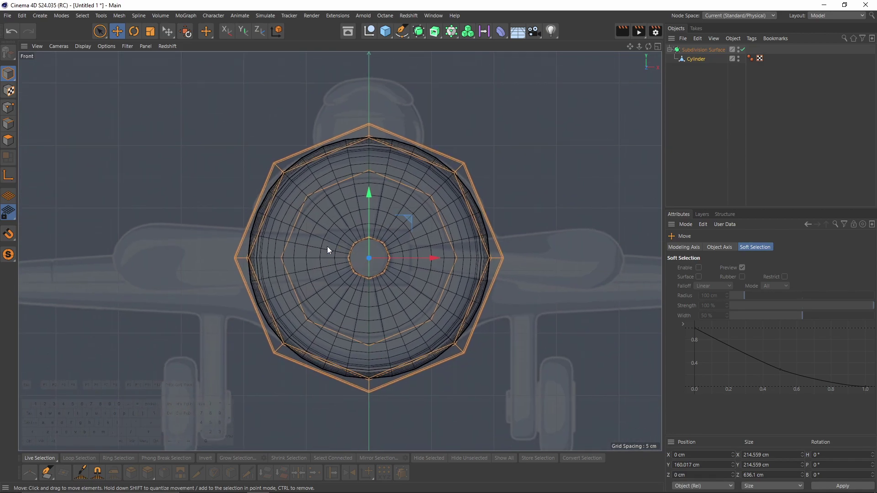
In the left side view, scale the edge loop ahead of the cockpit down slightly to match the fuselage height.
{"action": "middle_click", "coordinate": [360, 234]}
{"action": "middle_click", "coordinate": [265, 187]}
{"action": "middle_click", "coordinate": [261, 185]}
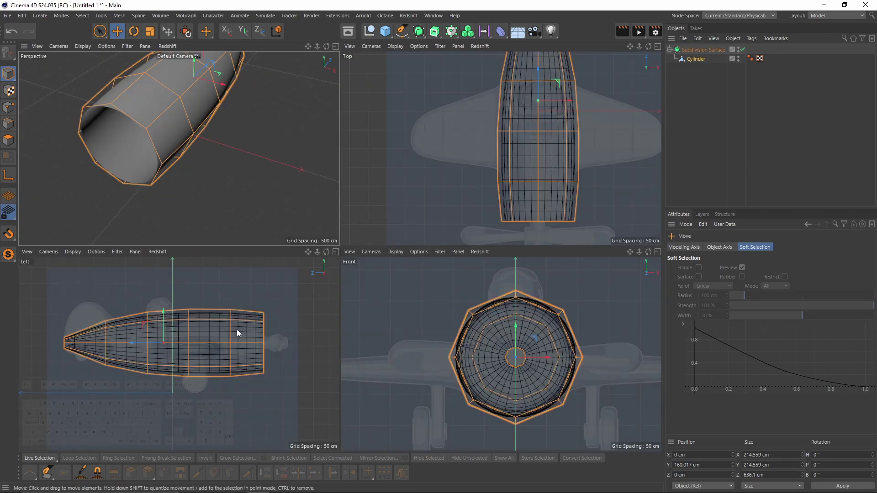
{"action": "middle_click", "coordinate": [237, 330]}
{"action": "left_click", "coordinate": [341, 233]}
{"action": "left_click", "coordinate": [8, 124]}
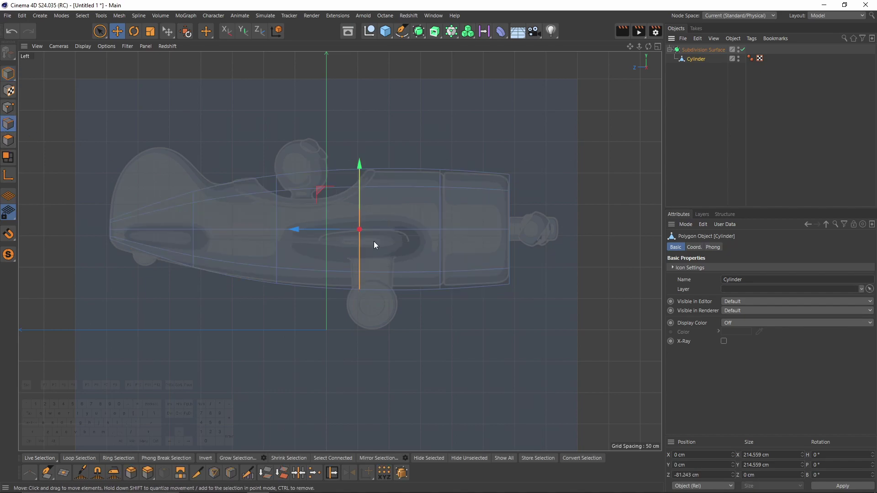
{"action": "right_click_drag", "start_coordinate": [368, 238], "coordinate": [409, 240], "text": "alt"}
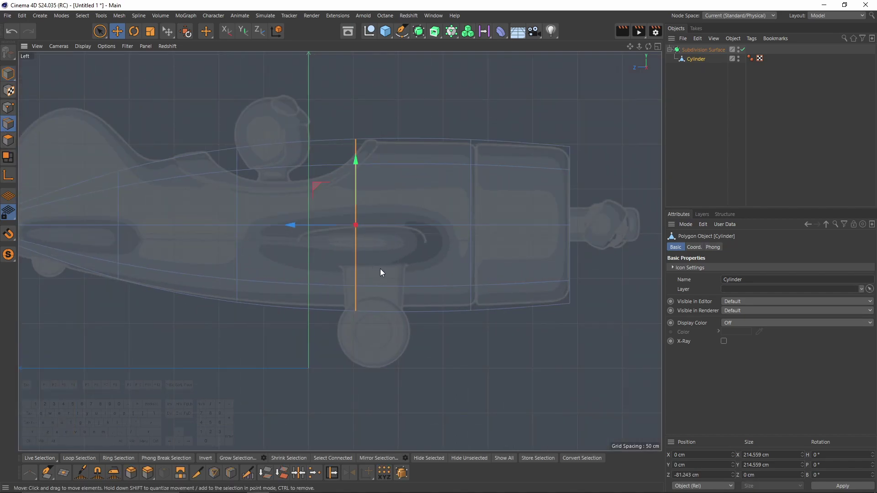
{"action": "key", "text": "t"}
{"action": "left_click_drag", "start_coordinate": [514, 343], "coordinate": [511, 341]}
{"action": "middle_click_drag", "start_coordinate": [511, 342], "coordinate": [644, 352], "text": "alt"}
Lower the loop behind the cockpit to about -4.4 cm in Y and move the tail tip loop down to the blueprint's tail.
{"action": "double_click", "coordinate": [251, 204]}
{"action": "key", "text": "e"}
{"action": "left_click_drag", "start_coordinate": [250, 204], "coordinate": [251, 209]}
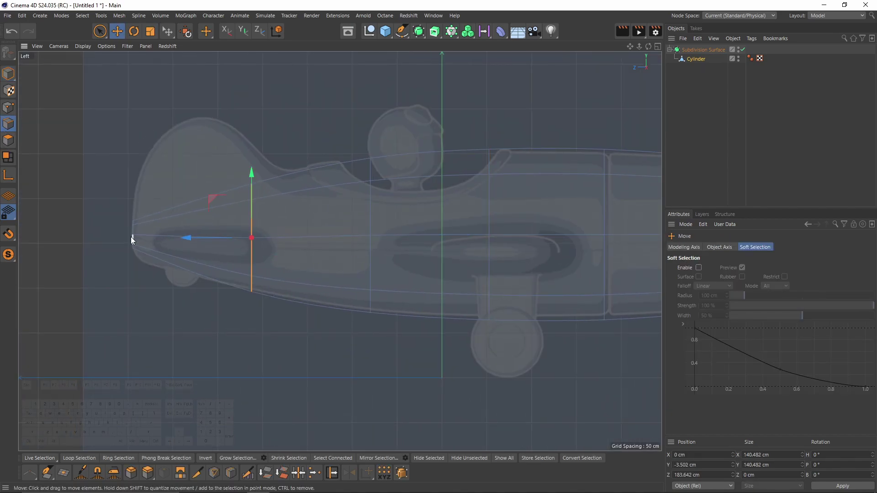
{"action": "double_click", "coordinate": [133, 237]}
{"action": "left_click_drag", "start_coordinate": [133, 180], "coordinate": [134, 190]}
{"action": "double_click", "coordinate": [251, 191]}
{"action": "left_click_drag", "start_coordinate": [254, 187], "coordinate": [254, 186]}
Scale the cowling seam's edge loop down slightly to match the fuselage outline in the side view.
{"action": "middle_click_drag", "start_coordinate": [487, 174], "coordinate": [372, 176], "text": "alt"}
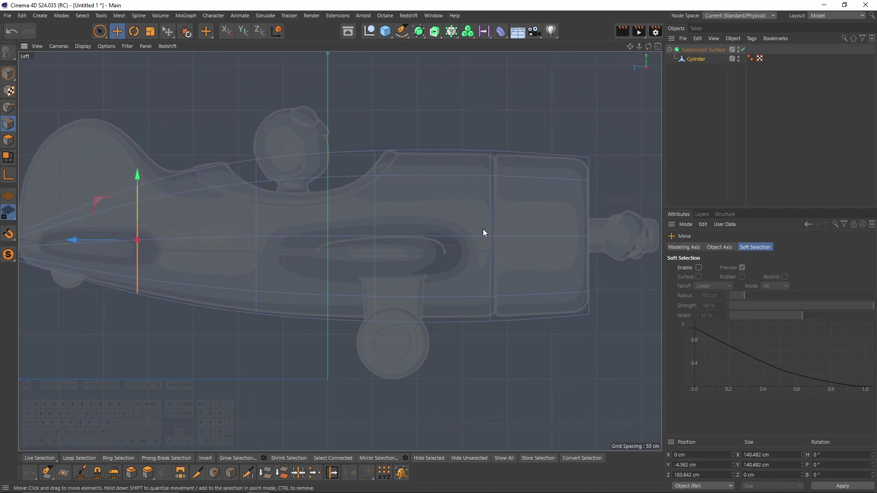
{"action": "double_click", "coordinate": [492, 231]}
{"action": "key", "text": "t"}
{"action": "left_click_drag", "start_coordinate": [564, 287], "coordinate": [548, 289]}
{"action": "double_click", "coordinate": [377, 249]}
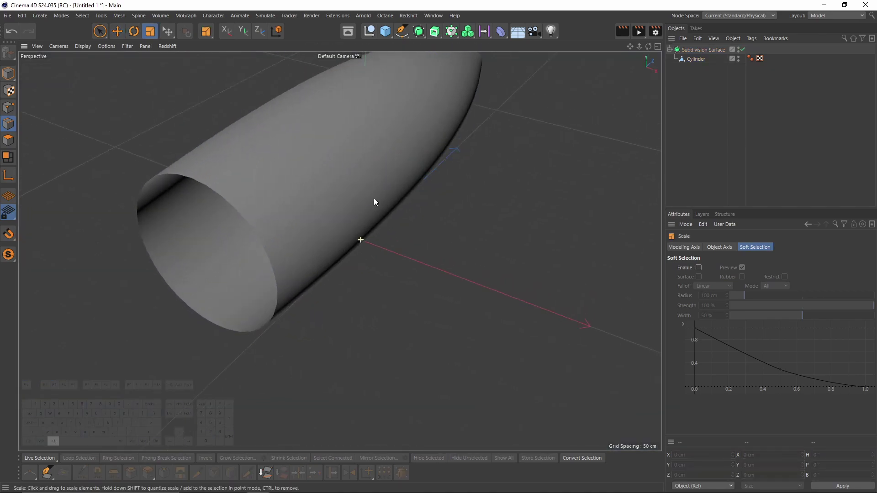
Display the perspective view with Gouraud Shading (Lines) and check the fuselage's topology.
{"action": "left_click_drag", "start_coordinate": [374, 201], "coordinate": [399, 225], "text": "alt"}
{"action": "left_click", "coordinate": [88, 47]}
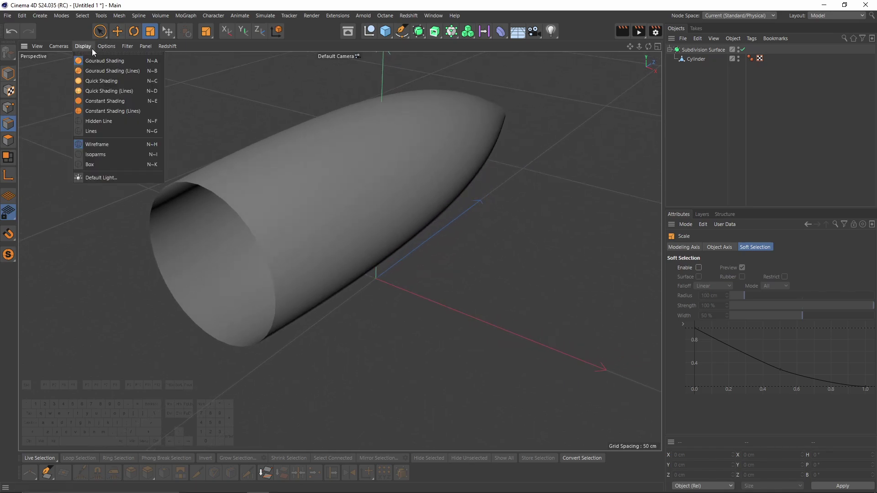
{"action": "left_click", "coordinate": [100, 71]}
{"action": "mouse_move", "coordinate": [365, 190]}
{"action": "left_mouse_down", "text": "alt"}
{"action": "mouse_move", "coordinate": [377, 212]}
{"action": "mouse_move", "coordinate": [559, 113]}
{"action": "left_mouse_up", "text": "alt"}
{"action": "middle_click", "coordinate": [398, 231]}
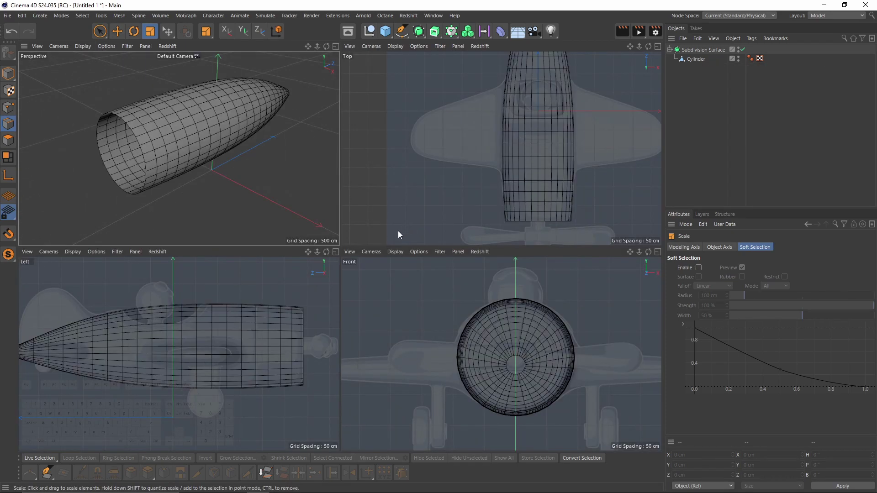
{"action": "middle_click", "coordinate": [323, 234]}
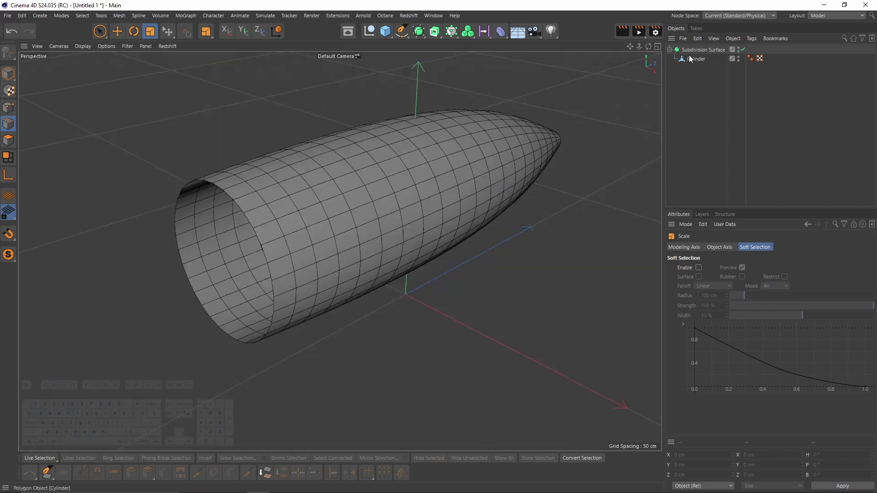
Set the Subdivision Surface's editor and renderer levels to 1.
{"action": "left_click", "coordinate": [695, 50]}
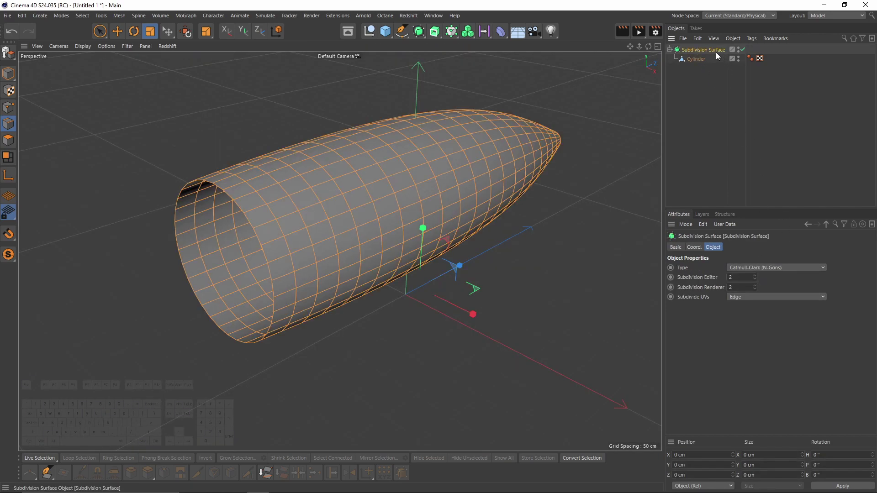
{"action": "left_click", "coordinate": [737, 277]}
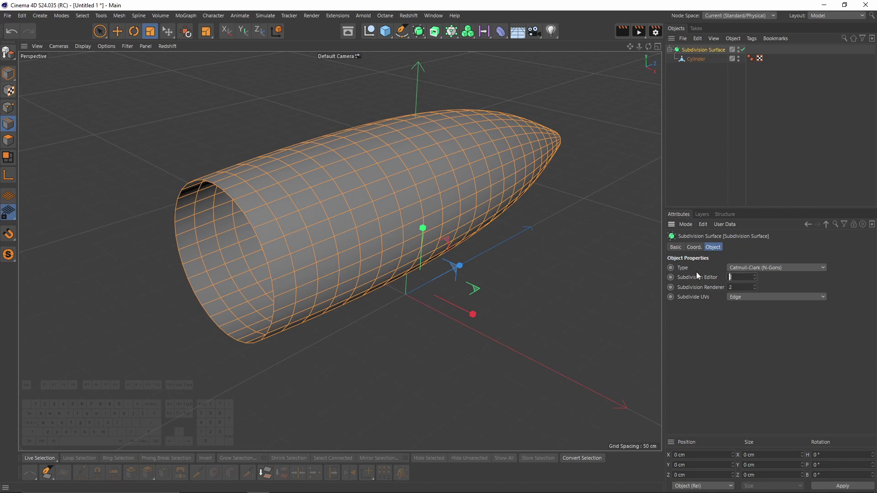
{"action": "left_click", "coordinate": [740, 286]}
{"action": "type", "text": "1"}
{"action": "key", "text": "Return"}
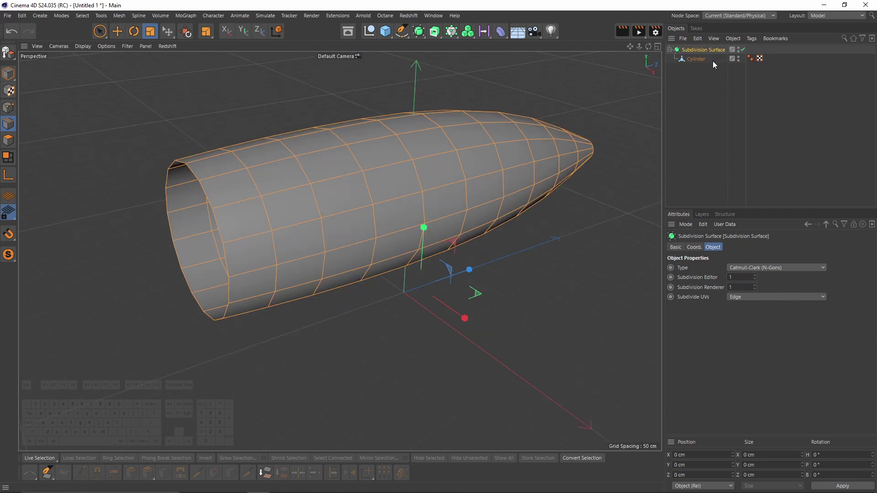
Make the Subdivision Surface editable, take the cylinder mesh out of the resulting null and delete the null.
{"action": "key", "text": "c"}
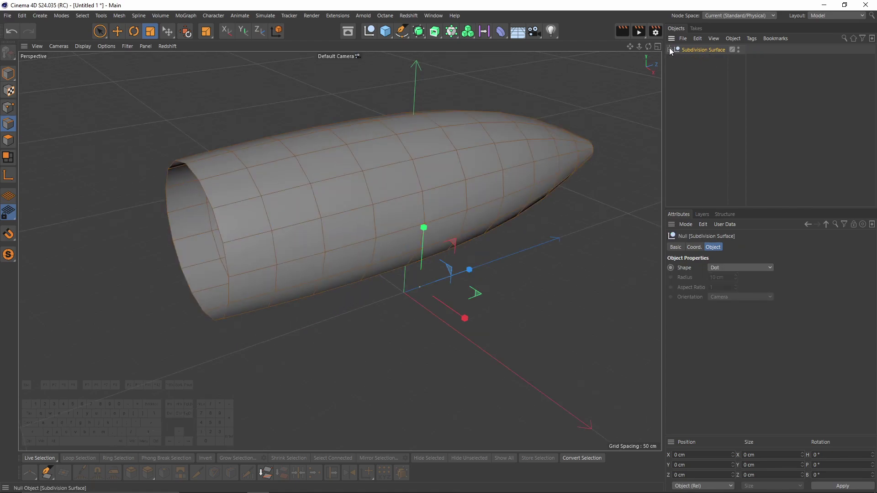
{"action": "left_click", "coordinate": [670, 49]}
{"action": "left_click_drag", "start_coordinate": [692, 59], "coordinate": [692, 68]}
{"action": "left_click", "coordinate": [697, 49]}
{"action": "key", "text": "Delete"}
Rename the cylinder mesh as plane_body.
{"action": "left_click", "coordinate": [695, 51]}
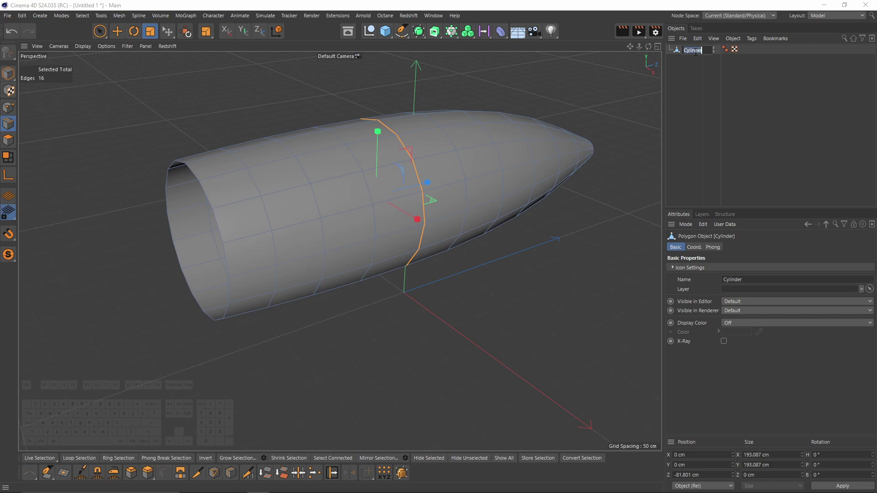
{"action": "double_click", "coordinate": [692, 50]}
{"action": "type", "text": "plane_body"}
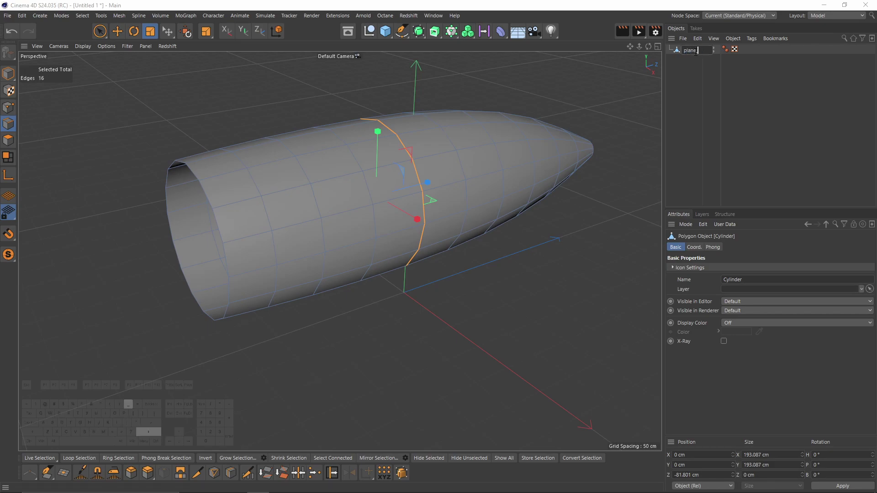
{"action": "key", "text": "Return"}
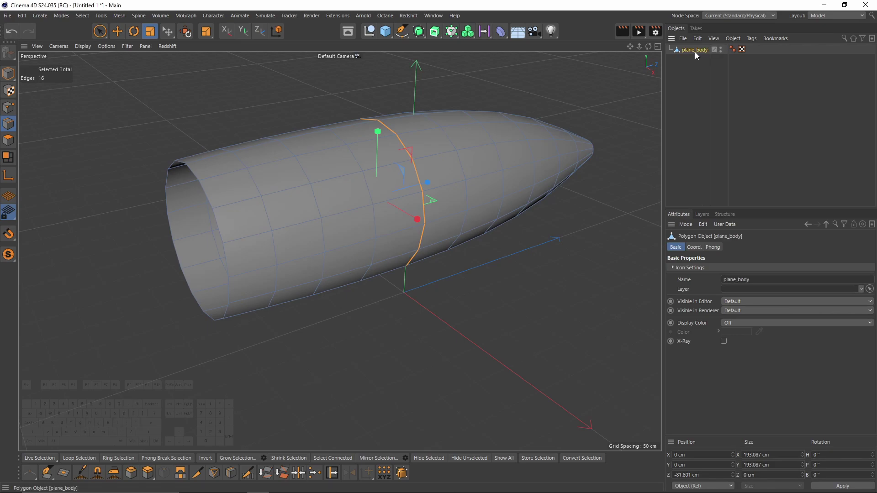
Slide the edge loop between the cockpit and the cowling seam about 37 cm forward to the wing's leading edge.
{"action": "mouse_move", "coordinate": [375, 203]}
{"action": "left_mouse_down", "text": "alt"}
{"action": "mouse_move", "coordinate": [336, 198]}
{"action": "mouse_move", "coordinate": [384, 194]}
{"action": "left_mouse_up", "text": "alt"}
{"action": "middle_click", "coordinate": [411, 192]}
{"action": "middle_click", "coordinate": [505, 186]}
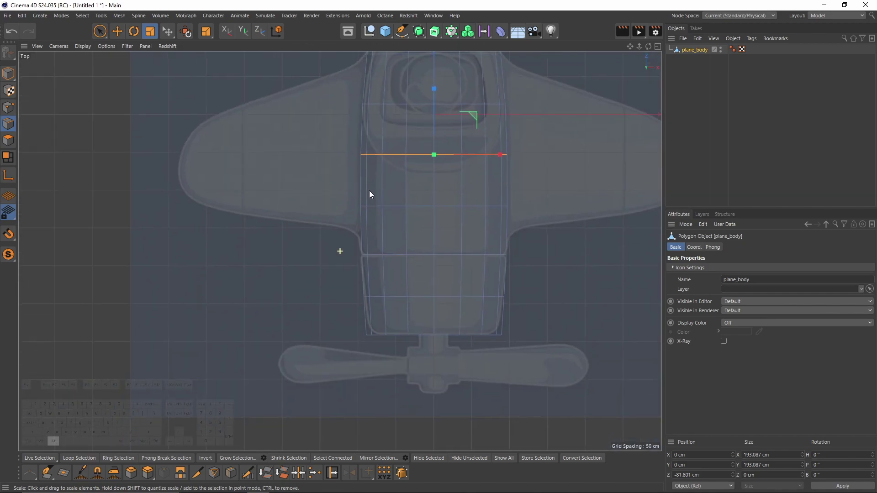
{"action": "double_click", "coordinate": [419, 212]}
{"action": "right_click_drag", "start_coordinate": [442, 213], "coordinate": [420, 221], "text": "alt"}
{"action": "key", "text": "m"}
{"action": "key", "text": "o"}
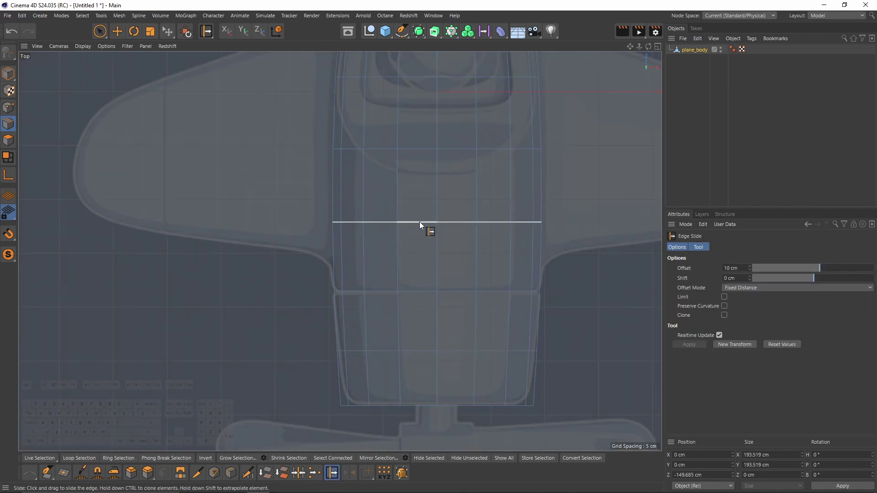
{"action": "left_click_drag", "start_coordinate": [405, 229], "coordinate": [409, 263]}
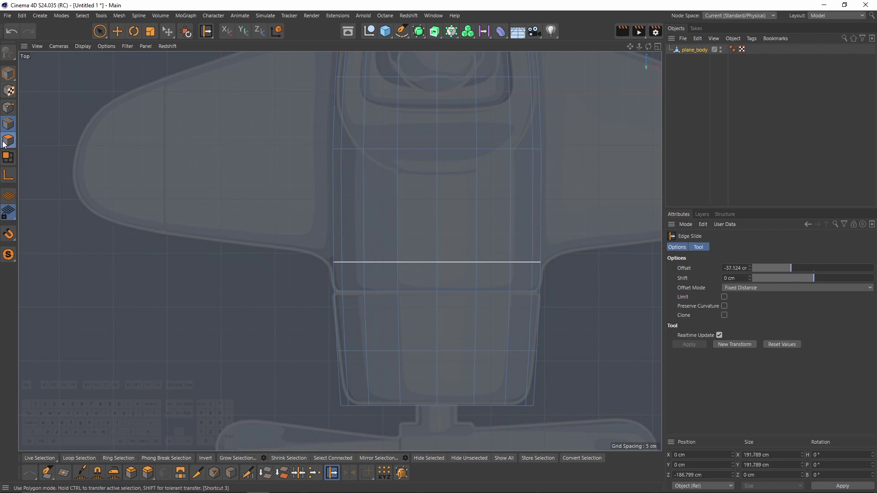
Try to extrude the fuselage's side polygon at the wing root outward along the wing.
{"action": "left_click", "coordinate": [8, 140]}
{"action": "left_click_drag", "start_coordinate": [344, 232], "coordinate": [343, 264]}
{"action": "key", "text": "e"}
{"action": "left_click", "coordinate": [334, 236]}
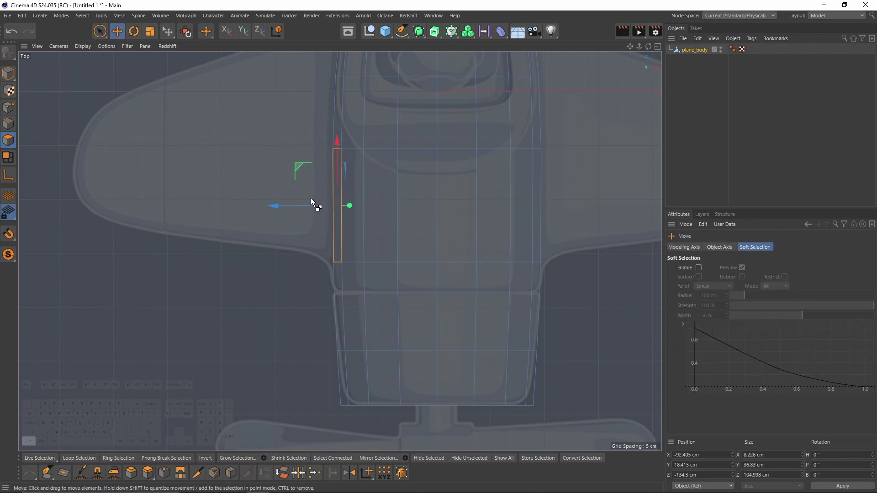
{"action": "left_click_drag", "start_coordinate": [311, 203], "coordinate": [262, 202], "text": "ctrl"}
{"action": "key", "text": "ctrl+z"}
Slide the edge loop just in front of the cockpit about 9 cm toward the nose.
{"action": "middle_click_drag", "start_coordinate": [369, 87], "coordinate": [326, 227], "text": "alt"}
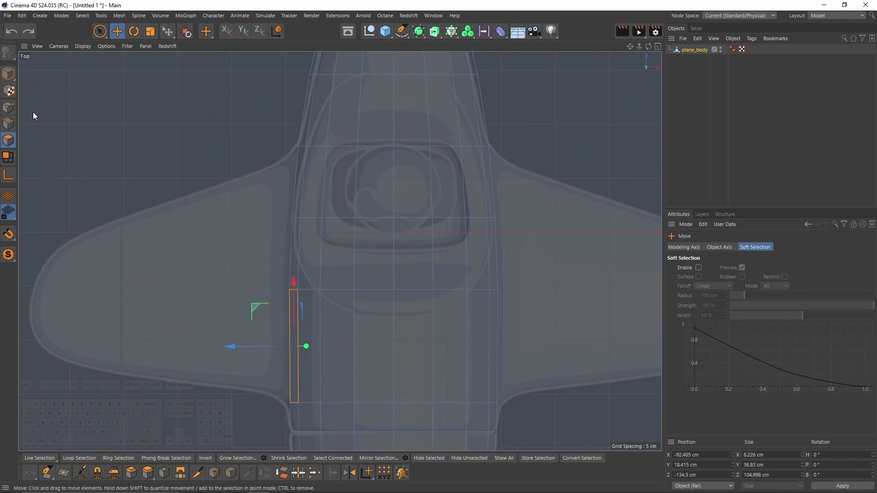
{"action": "left_click", "coordinate": [9, 124]}
{"action": "left_click", "coordinate": [340, 152]}
{"action": "left_click", "coordinate": [348, 288]}
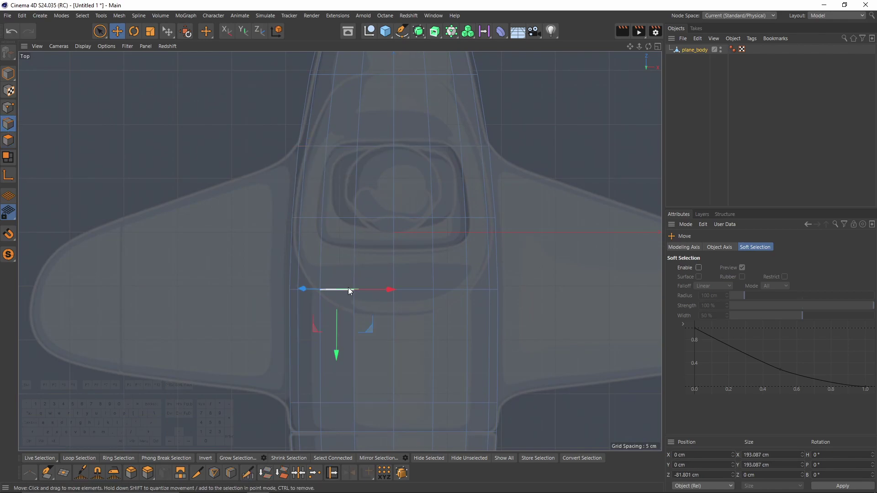
{"action": "key", "text": "m"}
{"action": "key", "text": "o"}
{"action": "scroll", "coordinate": [378, 289], "scroll_direction": "up", "scroll_amount": 2}
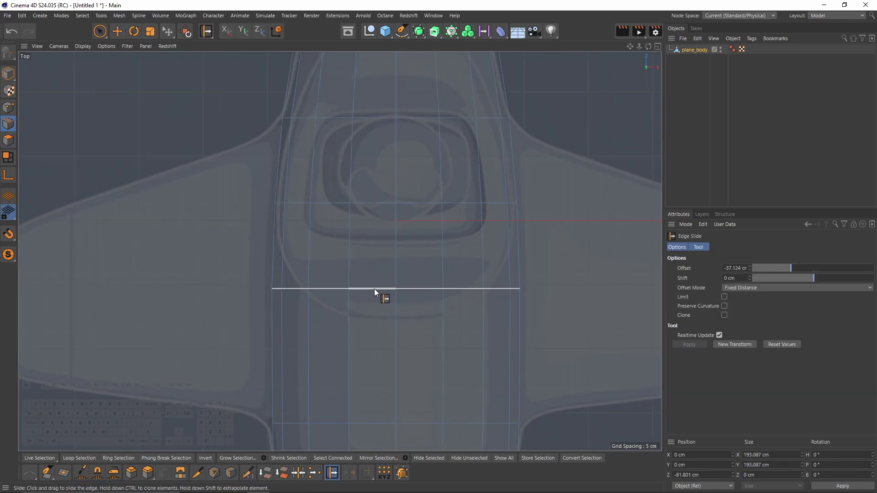
{"action": "left_click_drag", "start_coordinate": [376, 288], "coordinate": [377, 301]}
Try to cut the cockpit opening's curved front rim into the fuselage side with Line Cut in the side view.
{"action": "middle_click", "coordinate": [375, 302]}
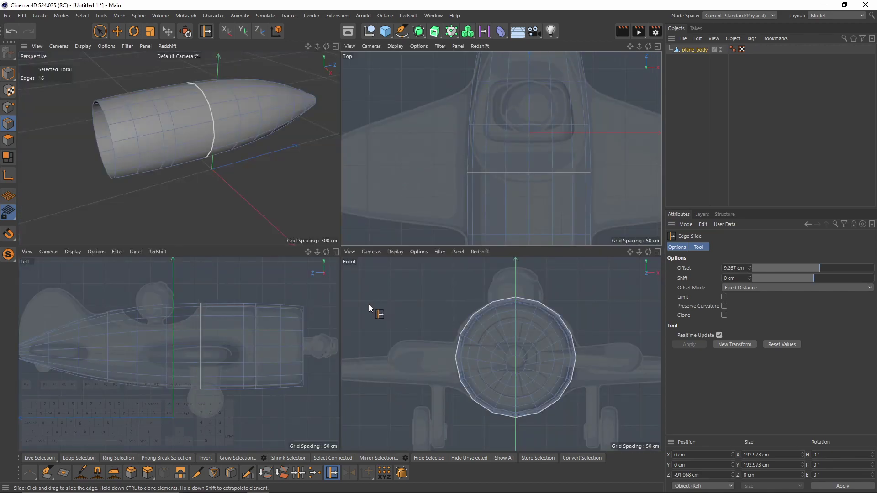
{"action": "middle_click", "coordinate": [320, 302]}
{"action": "scroll", "coordinate": [396, 217], "scroll_direction": "up", "scroll_amount": 3}
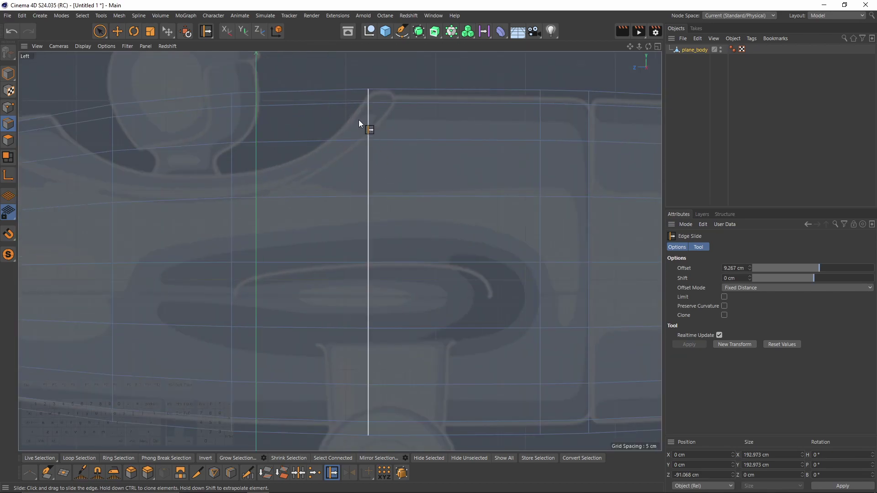
{"action": "key", "text": "k"}
{"action": "key", "text": "k"}
{"action": "left_click", "coordinate": [368, 89]}
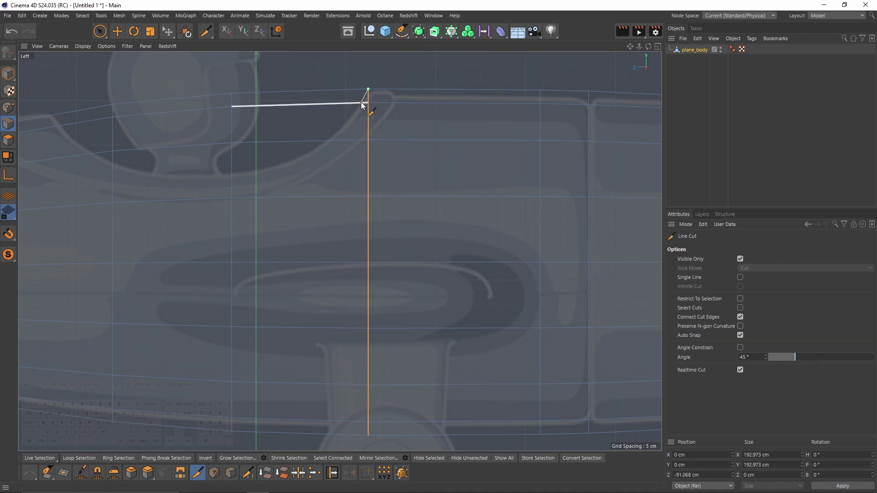
{"action": "left_click", "coordinate": [361, 102]}
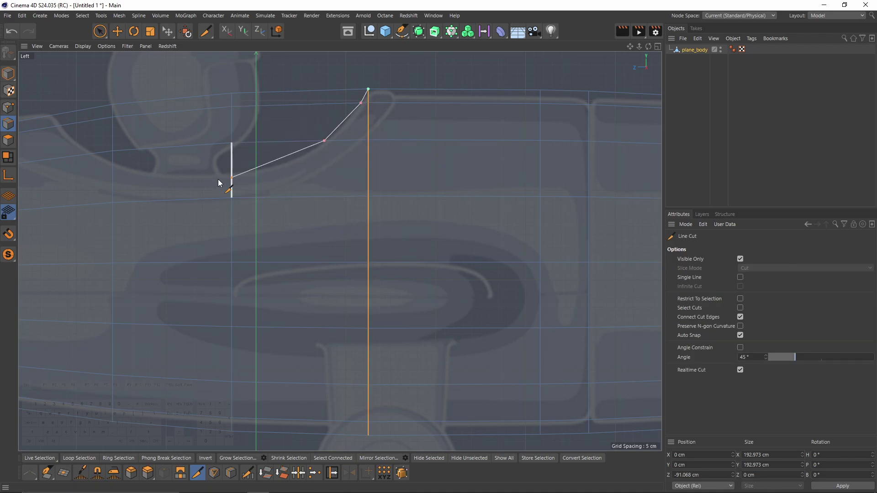
{"action": "key", "text": "ctrl+z"}
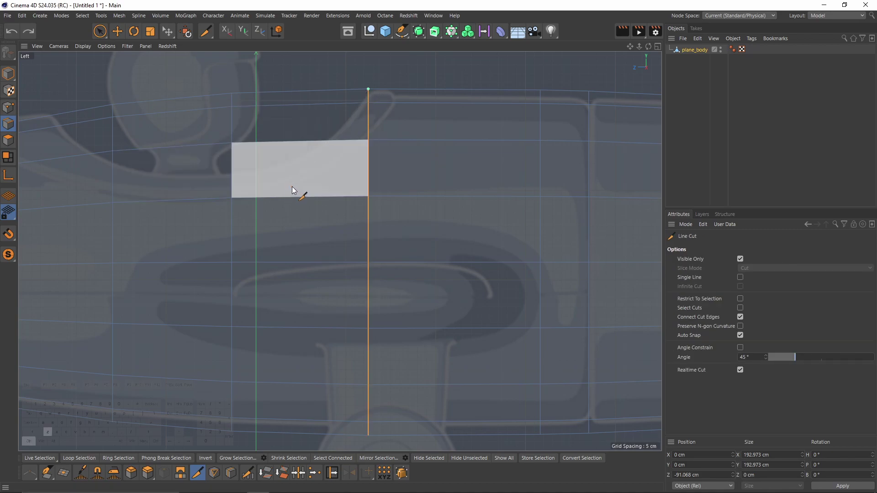
{"action": "key", "text": "e"}
Slide the edge loop behind the cockpit about 34 cm forward to the cockpit opening's rear rim.
{"action": "middle_click", "coordinate": [292, 187]}
{"action": "middle_click", "coordinate": [476, 161]}
{"action": "middle_click_drag", "start_coordinate": [439, 151], "coordinate": [451, 183], "text": "alt"}
{"action": "double_click", "coordinate": [381, 152]}
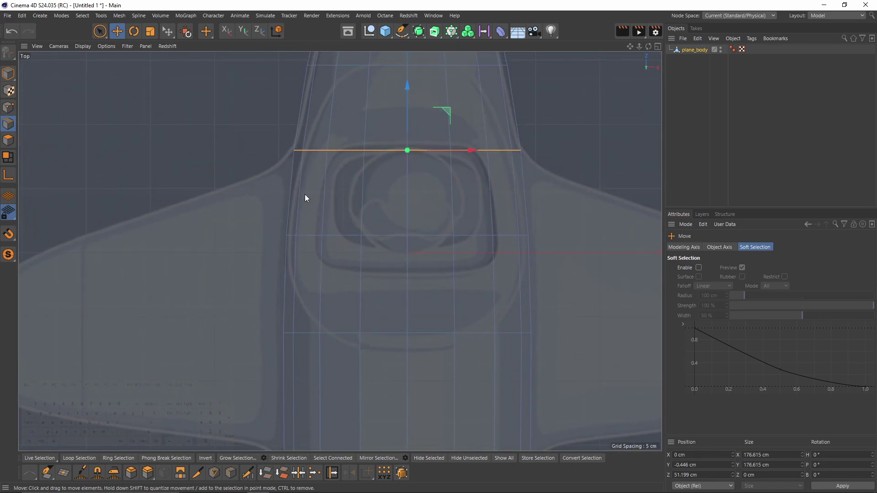
{"action": "middle_click", "coordinate": [306, 194]}
{"action": "middle_click_drag", "start_coordinate": [153, 309], "coordinate": [266, 304], "text": "alt"}
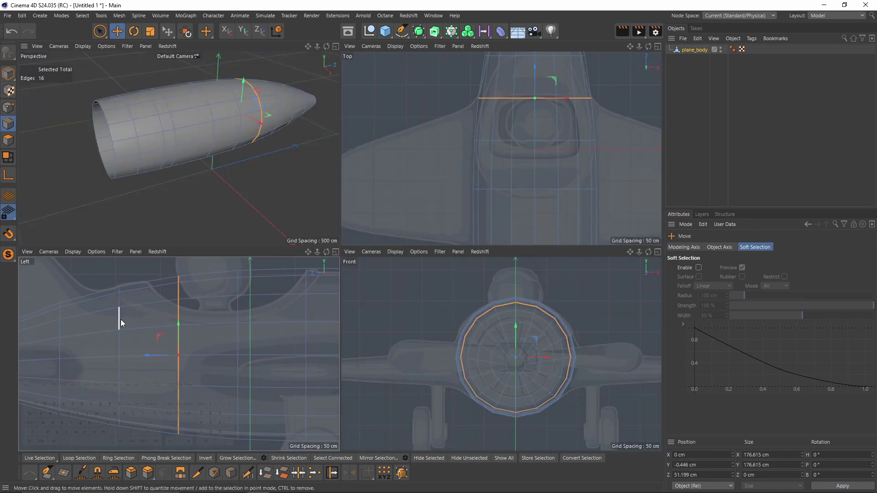
{"action": "double_click", "coordinate": [121, 320]}
{"action": "middle_click_drag", "start_coordinate": [192, 322], "coordinate": [176, 337], "text": "alt"}
{"action": "key", "text": "m"}
{"action": "key", "text": "o"}
{"action": "left_click_drag", "start_coordinate": [102, 337], "coordinate": [158, 350]}
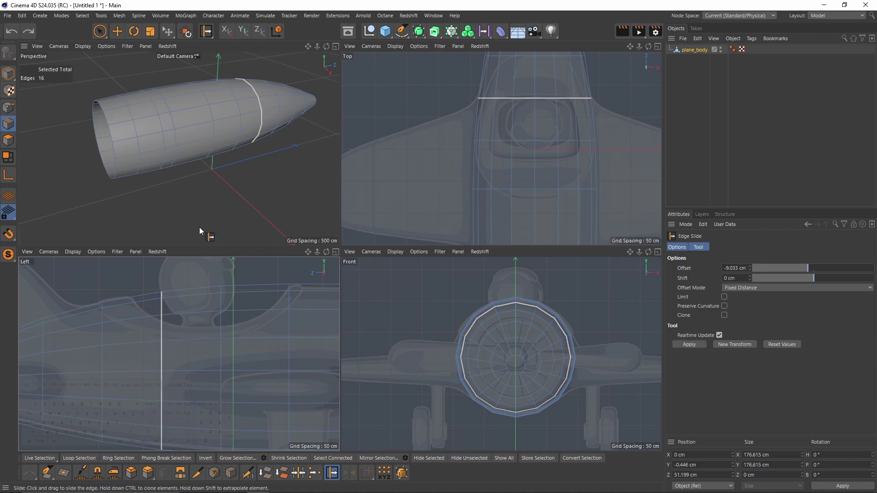
{"action": "middle_click", "coordinate": [168, 299]}
{"action": "left_click", "coordinate": [186, 224]}
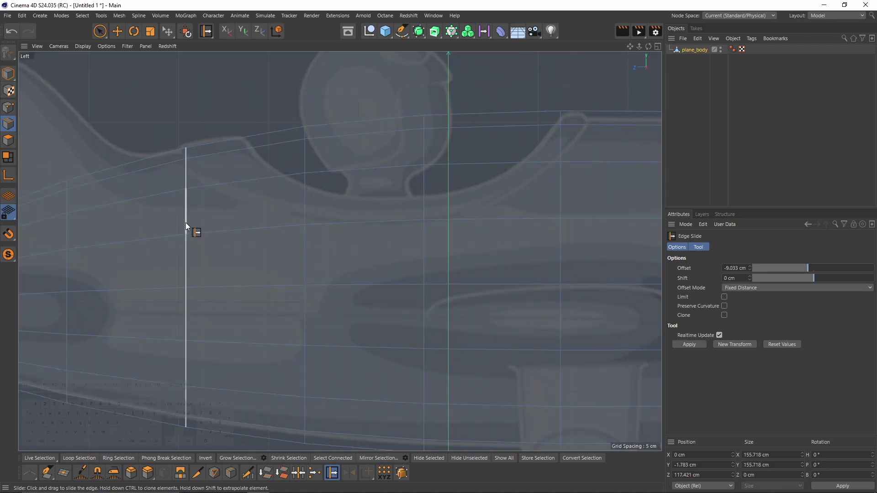
{"action": "left_click_drag", "start_coordinate": [185, 224], "coordinate": [246, 221]}
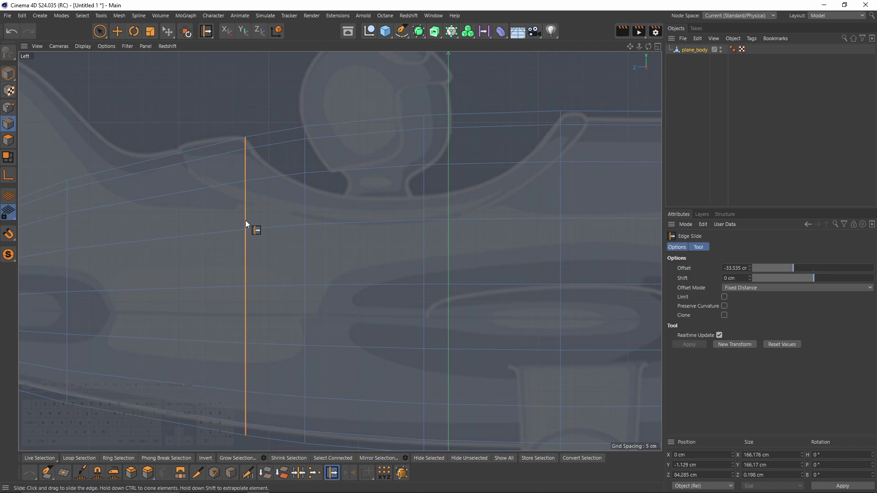
Slide the next edge loop toward the tail about 30 cm forward to the root of the tailplane's leading edge.
{"action": "middle_click_drag", "start_coordinate": [323, 206], "coordinate": [381, 182], "text": "alt"}
{"action": "middle_click", "coordinate": [333, 204]}
{"action": "middle_click", "coordinate": [482, 124]}
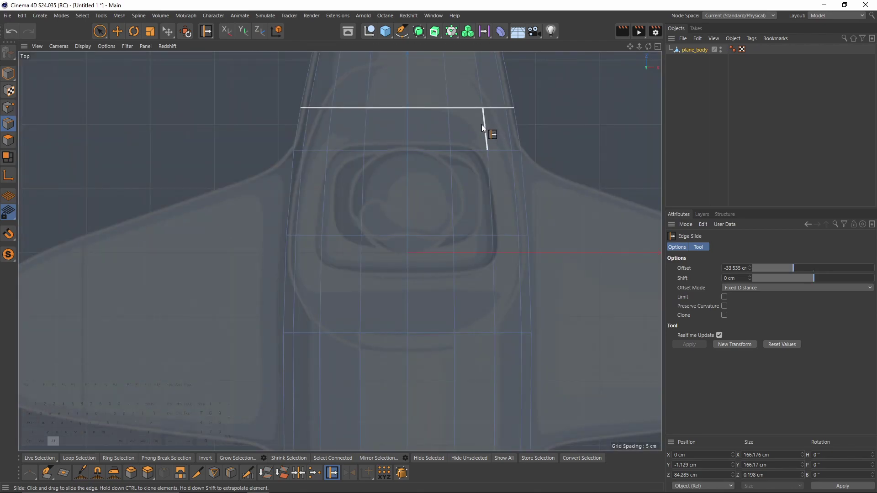
{"action": "middle_click_drag", "start_coordinate": [482, 124], "coordinate": [474, 275], "text": "alt"}
{"action": "left_click_drag", "start_coordinate": [355, 130], "coordinate": [358, 169]}
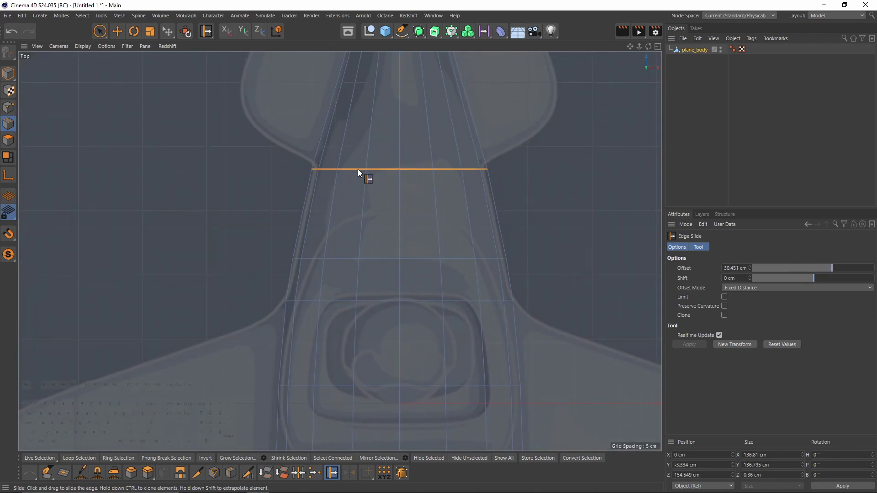
Slide the rearmost inner edge loop forward to the middle of the tailplane.
{"action": "middle_click_drag", "start_coordinate": [379, 166], "coordinate": [362, 297], "text": "alt"}
{"action": "double_click", "coordinate": [374, 176]}
{"action": "left_click_drag", "start_coordinate": [374, 177], "coordinate": [375, 201]}
{"action": "key", "text": "ctrl+z"}
Add a loop cut near the tail end at the tailplane's trailing edge and select the new loop.
{"action": "scroll", "coordinate": [369, 161], "scroll_direction": "up", "scroll_amount": 2}
{"action": "key", "text": "k"}
{"action": "key", "text": "l"}
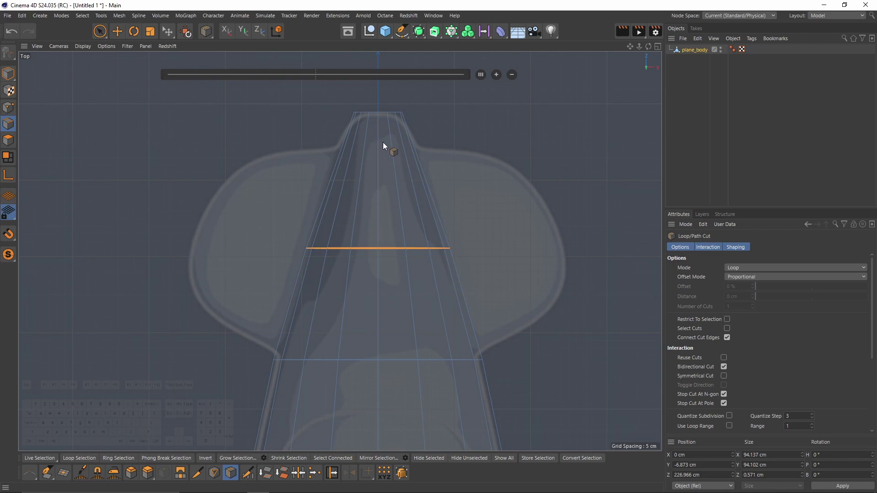
{"action": "left_click", "coordinate": [390, 147]}
{"action": "key", "text": "e"}
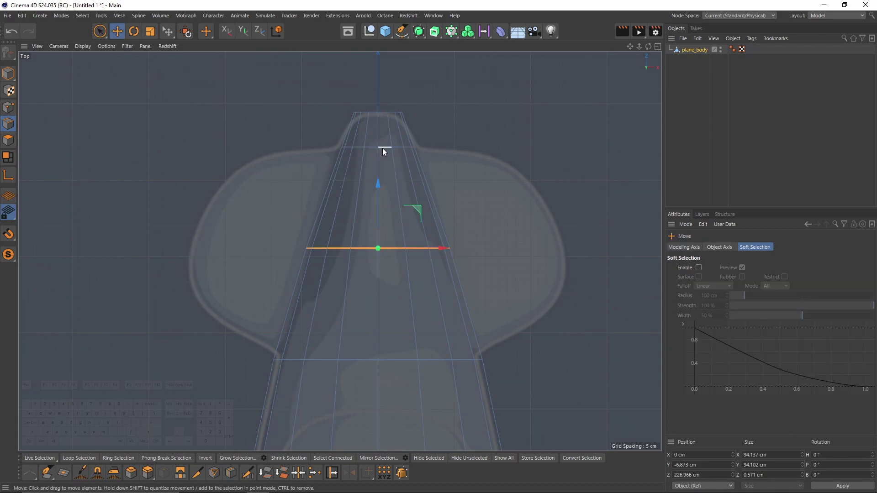
{"action": "double_click", "coordinate": [382, 148]}
{"action": "key", "text": "t"}
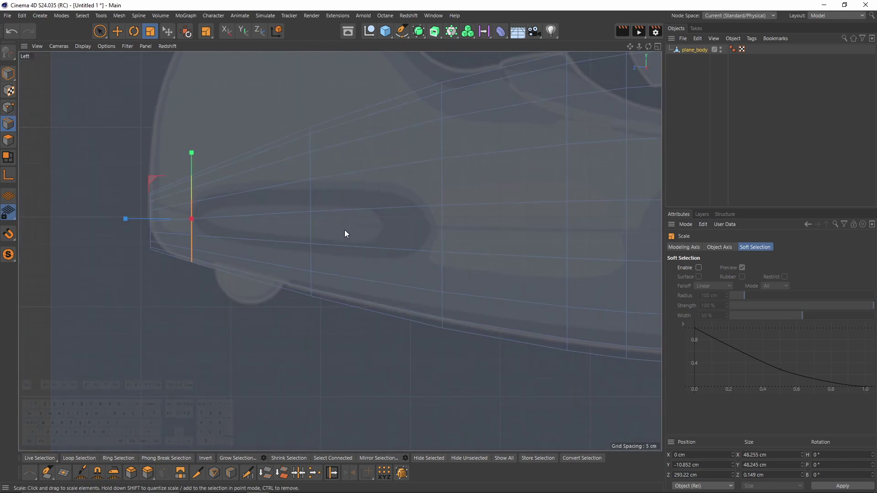
Select the fuselage points on the positive X side of the centreline in the front view and delete them.
{"action": "middle_click", "coordinate": [207, 165]}
{"action": "key", "text": "F2"}
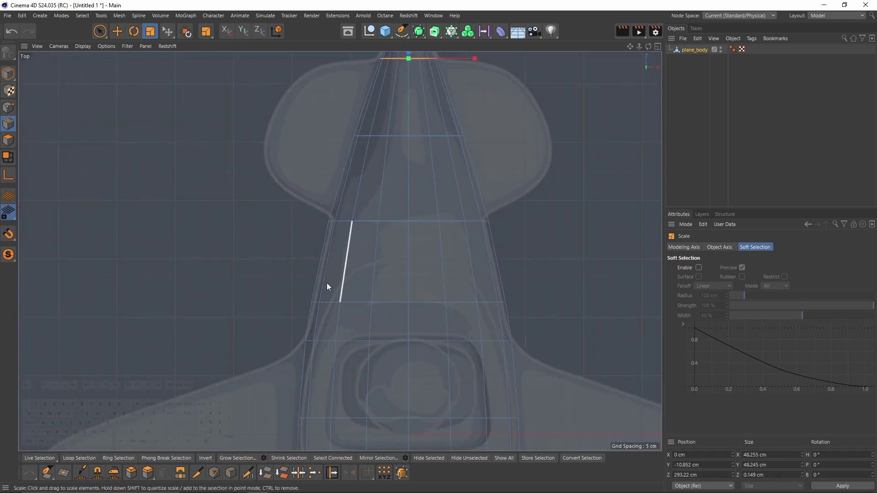
{"action": "key", "text": "F1"}
{"action": "key", "text": "F5"}
{"action": "key", "text": "F2"}
{"action": "right_click_drag", "start_coordinate": [410, 201], "coordinate": [353, 169], "text": "alt"}
{"action": "left_click", "coordinate": [8, 107]}
{"action": "middle_click", "coordinate": [409, 259]}
{"action": "key", "text": "F4"}
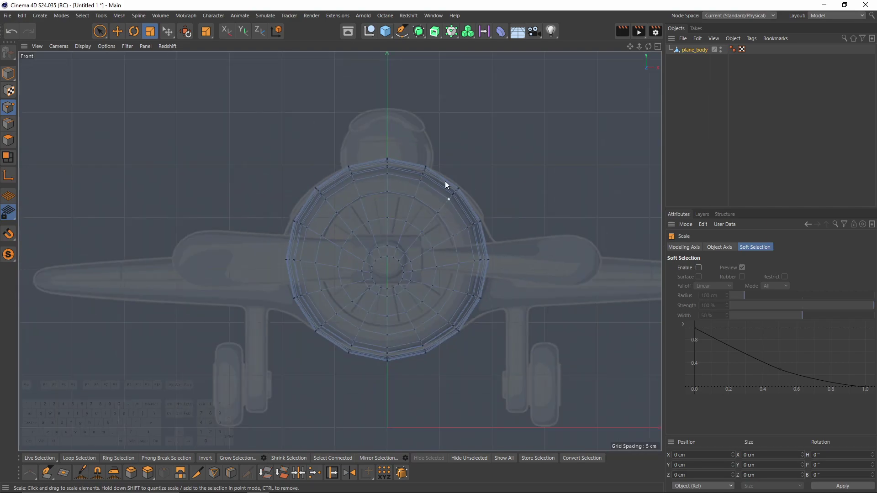
{"action": "key", "text": "0"}
{"action": "left_click_drag", "start_coordinate": [396, 146], "coordinate": [547, 421]}
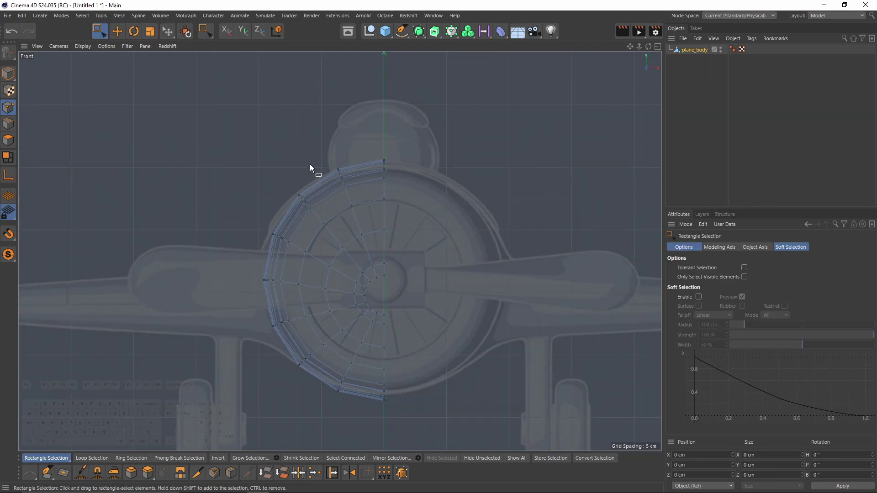
Mirror plane_body across the ZY plane with a Symmetry object as its parent.
{"action": "key", "text": "F1"}
{"action": "left_click_drag", "start_coordinate": [419, 31], "coordinate": [522, 64]}
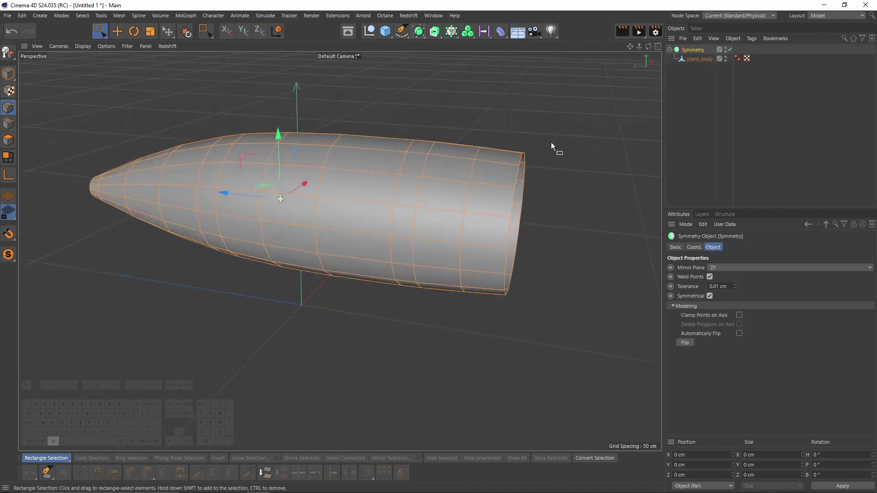
{"action": "left_click_drag", "start_coordinate": [551, 143], "coordinate": [617, 120], "text": "alt"}
Select plane_body's two rows of outer side polygons along the wing root, from leading to trailing edge.
{"action": "left_click", "coordinate": [695, 59]}
{"action": "left_click", "coordinate": [7, 140]}
{"action": "key", "text": "e"}
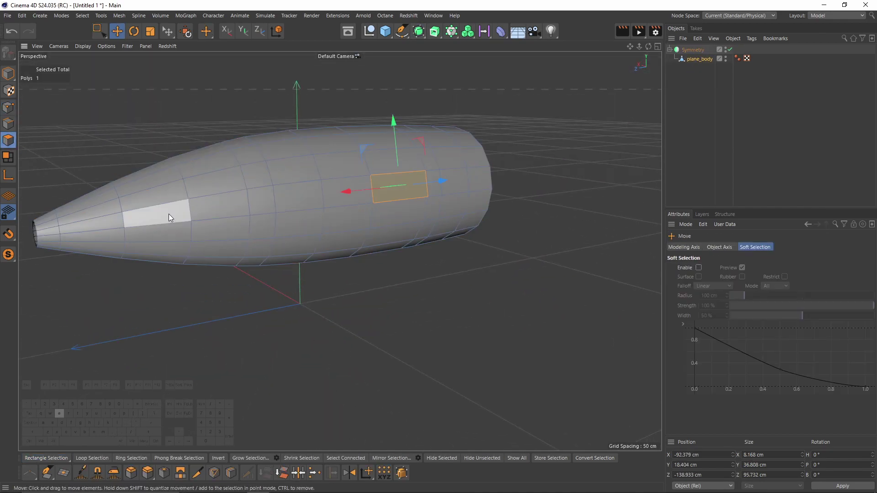
{"action": "middle_click", "coordinate": [404, 275]}
{"action": "middle_click", "coordinate": [493, 205]}
{"action": "middle_click_drag", "start_coordinate": [336, 192], "coordinate": [393, 171], "text": "alt"}
{"action": "scroll", "coordinate": [393, 171], "scroll_direction": "up", "scroll_amount": 4}
{"action": "key", "text": "space"}
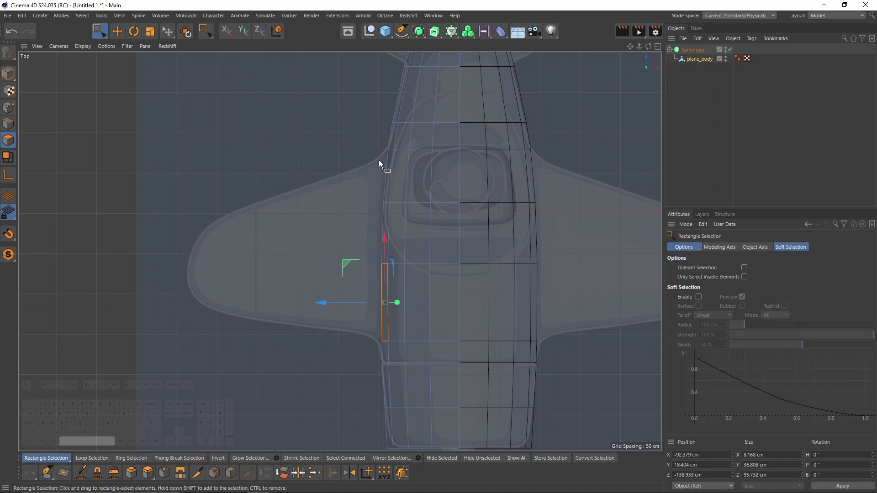
{"action": "left_click_drag", "start_coordinate": [364, 141], "coordinate": [398, 360]}
{"action": "middle_click_drag", "start_coordinate": [397, 361], "coordinate": [459, 280], "text": "alt"}
Deselect the upper row of side polygons, keeping only the three polygons below the fuselage's horizontal middle.
{"action": "key", "text": "F5"}
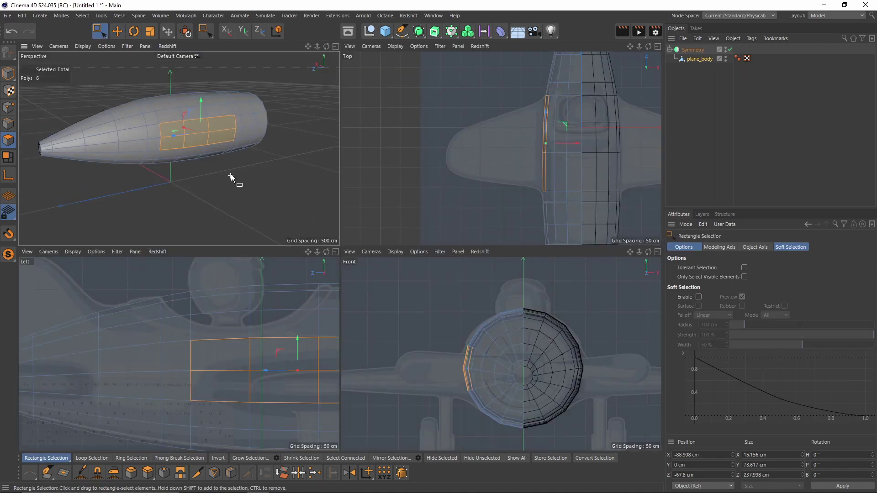
{"action": "middle_click", "coordinate": [231, 175]}
{"action": "left_click_drag", "start_coordinate": [402, 215], "coordinate": [343, 194], "text": "alt"}
{"action": "middle_click", "coordinate": [396, 235]}
{"action": "middle_click", "coordinate": [272, 319]}
{"action": "middle_click_drag", "start_coordinate": [513, 279], "coordinate": [273, 270], "text": "alt"}
{"action": "right_click_drag", "start_coordinate": [274, 270], "coordinate": [250, 270], "text": "alt"}
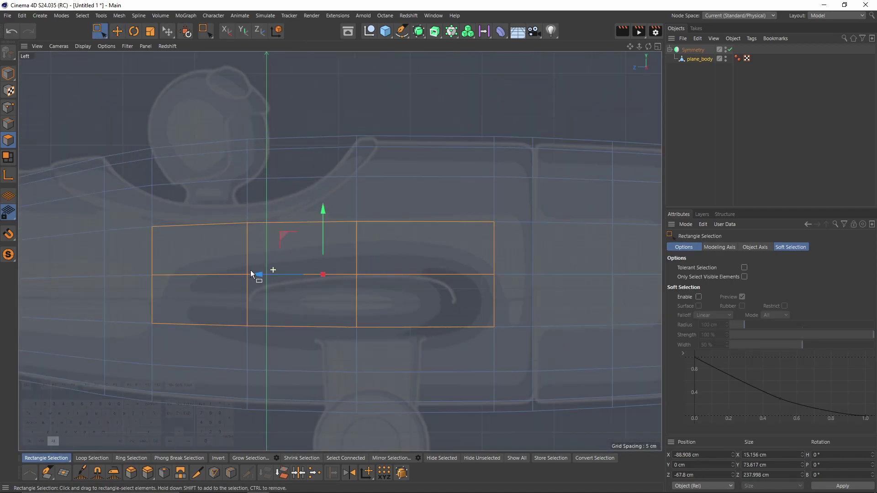
{"action": "scroll", "coordinate": [250, 270], "scroll_direction": "down", "scroll_amount": 5}
{"action": "left_click_drag", "start_coordinate": [144, 198], "coordinate": [508, 291]}
Extrude the three side polygons outward into a wing, flatten the end face along X and move it to about X -331 cm.
{"action": "key", "text": "F5"}
{"action": "key", "text": "F2"}
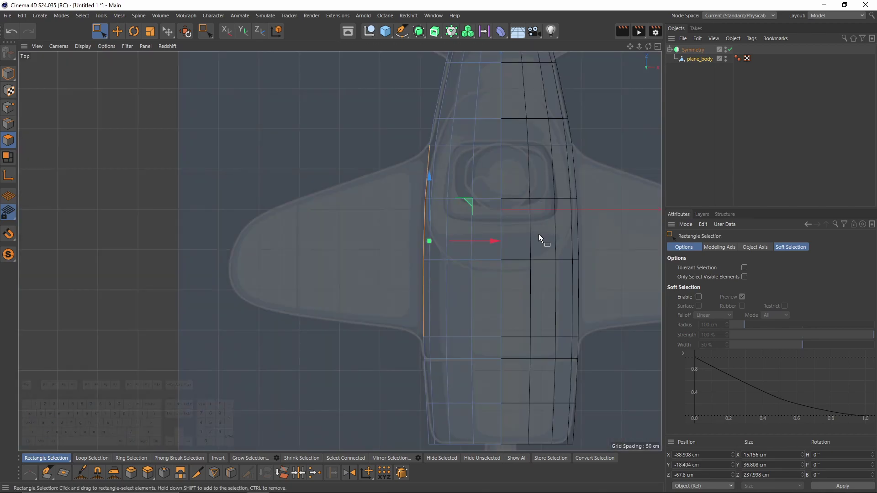
{"action": "left_click_drag", "start_coordinate": [490, 240], "coordinate": [304, 245]}
{"action": "key", "text": "t"}
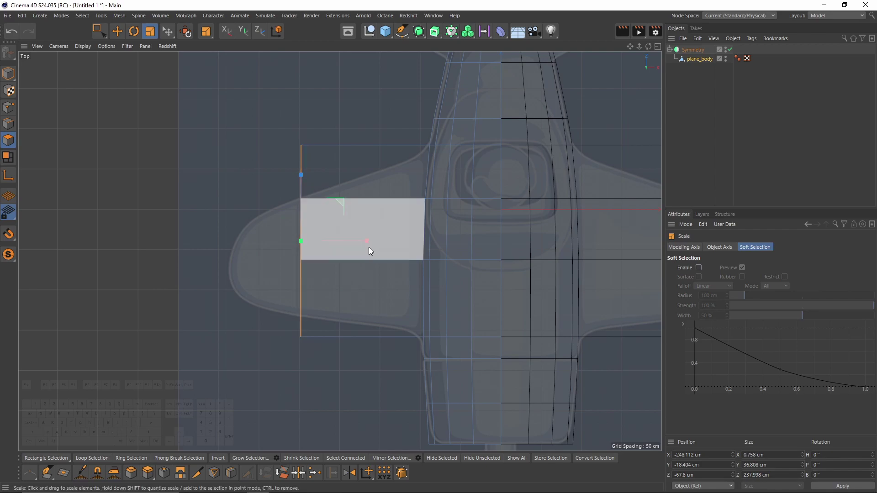
{"action": "left_click_drag", "start_coordinate": [369, 248], "coordinate": [300, 250], "text": "shift"}
{"action": "key", "text": "e"}
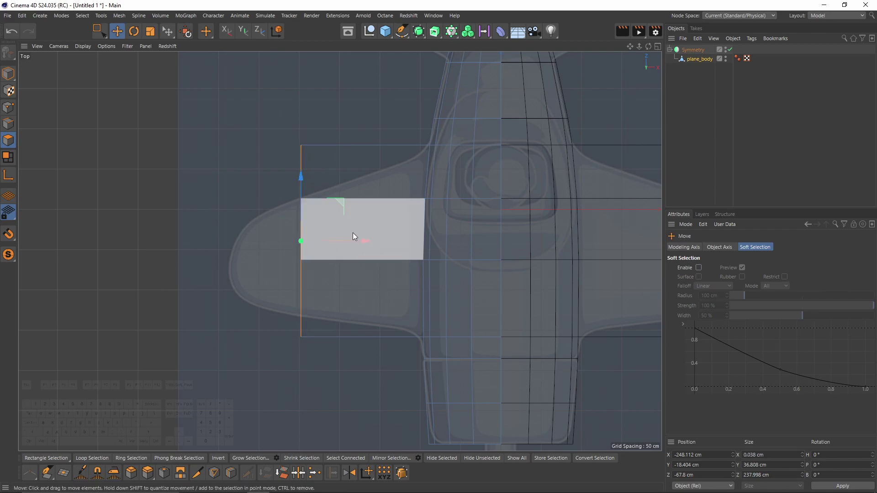
{"action": "left_click_drag", "start_coordinate": [353, 236], "coordinate": [295, 244]}
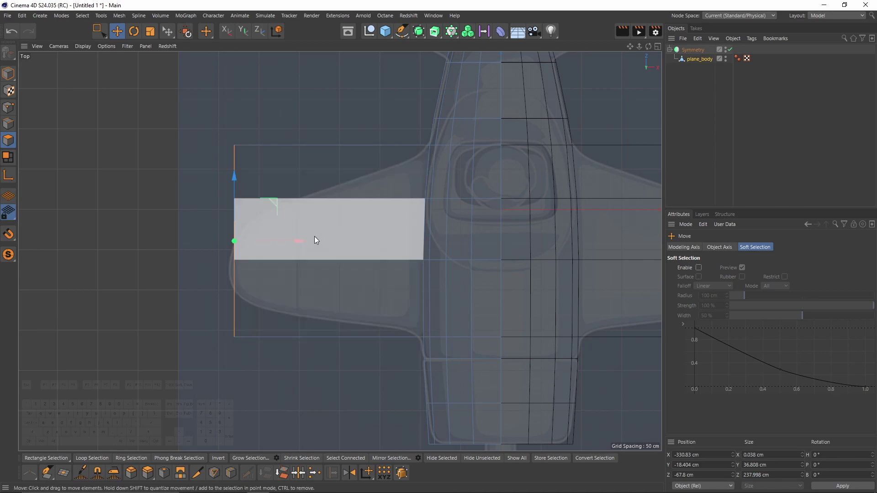
Add a loop cut across the wing at about 65% of its span and move the tip face to about X -337 cm.
{"action": "scroll", "coordinate": [309, 274], "scroll_direction": "up", "scroll_amount": 3}
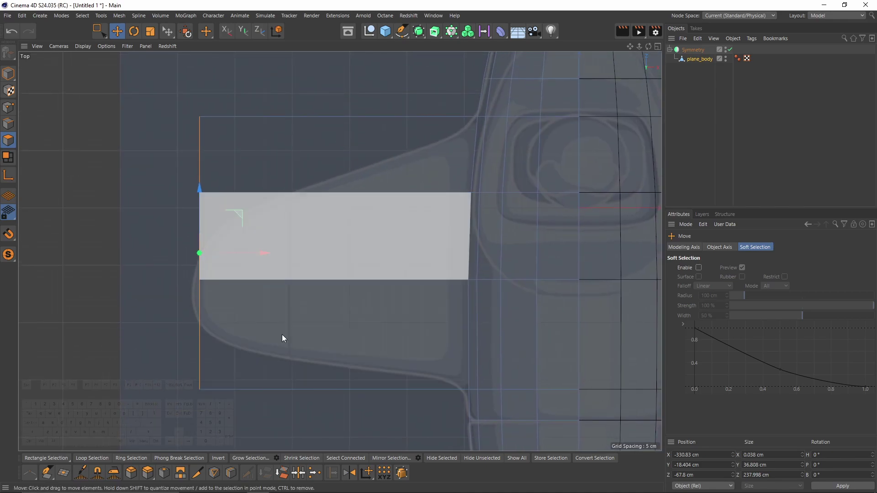
{"action": "key", "text": "k"}
{"action": "key", "text": "l"}
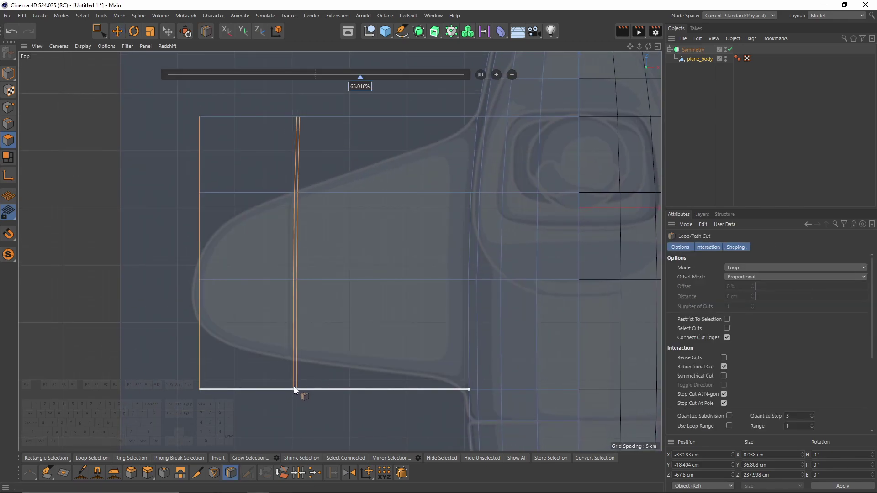
{"action": "key", "text": "e"}
{"action": "mouse_move", "coordinate": [263, 254]}
{"action": "left_mouse_down"}
{"action": "mouse_move", "coordinate": [350, 273]}
{"action": "mouse_move", "coordinate": [357, 255]}
{"action": "mouse_move", "coordinate": [257, 259]}
{"action": "left_mouse_up"}
{"action": "middle_click_drag", "start_coordinate": [337, 179], "coordinate": [348, 211], "text": "alt"}
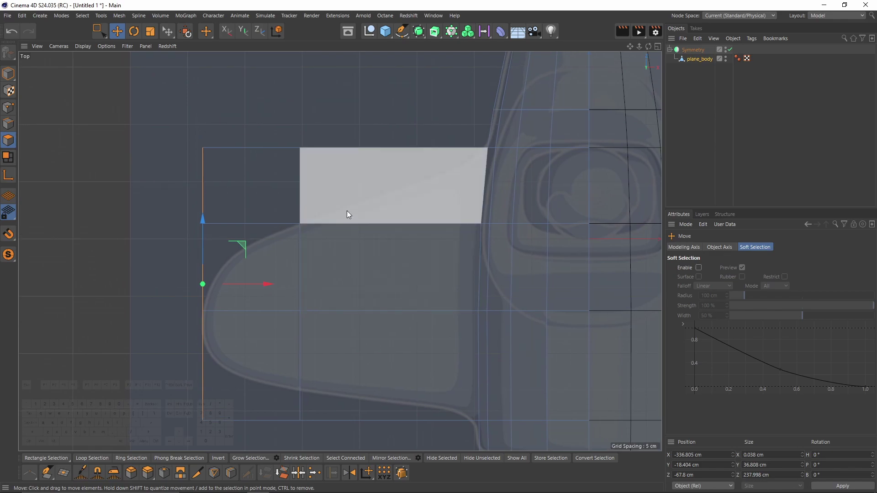
Pull the wingtip's second-row and rear corner points in toward the blueprint's rounded tip outline.
{"action": "key", "text": "Return"}
{"action": "key", "text": "0"}
{"action": "left_click_drag", "start_coordinate": [177, 200], "coordinate": [240, 268]}
{"action": "left_click_drag", "start_coordinate": [244, 188], "coordinate": [260, 234]}
{"action": "left_click_drag", "start_coordinate": [190, 134], "coordinate": [220, 162]}
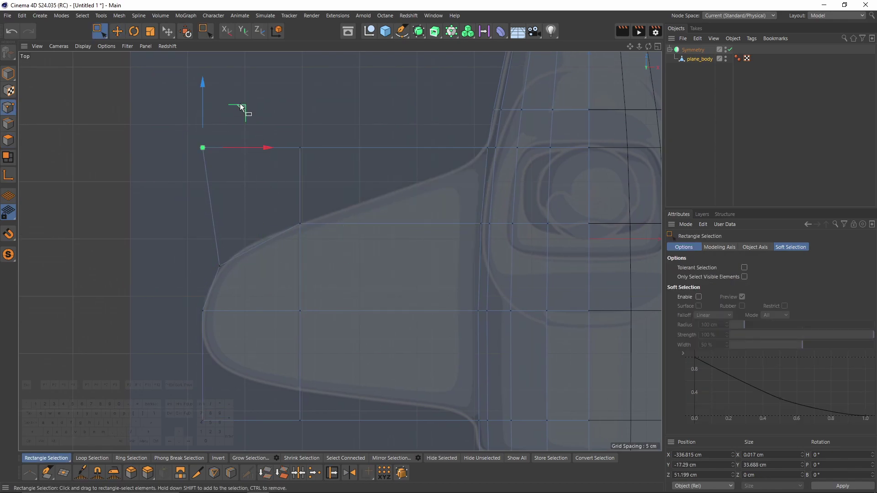
{"action": "left_click_drag", "start_coordinate": [240, 103], "coordinate": [280, 163]}
Move the two rear point rows of the wing's span loop forward, placing the rearmost on the blueprint's trailing edge.
{"action": "left_click_drag", "start_coordinate": [282, 203], "coordinate": [320, 242]}
{"action": "left_click_drag", "start_coordinate": [300, 159], "coordinate": [300, 213]}
{"action": "left_click_drag", "start_coordinate": [265, 116], "coordinate": [325, 176]}
{"action": "left_click_drag", "start_coordinate": [300, 94], "coordinate": [300, 169]}
Move the wingtip's rear corner points onto the trailing edge outline at about X -291 cm, Z -30 cm.
{"action": "left_click_drag", "start_coordinate": [182, 128], "coordinate": [229, 155]}
{"action": "left_click_drag", "start_coordinate": [245, 106], "coordinate": [297, 199]}
{"action": "middle_click_drag", "start_coordinate": [273, 421], "coordinate": [254, 304], "text": "alt"}
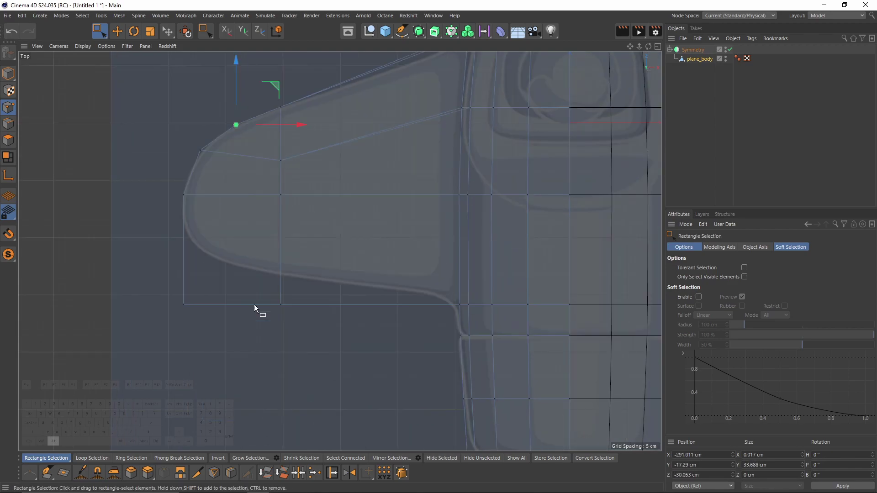
Move the wing span loop's front points and the tip's front corner onto the blueprint's leading edge, and the loop's second row to about Z -49 cm.
{"action": "left_click_drag", "start_coordinate": [255, 320], "coordinate": [304, 286]}
{"action": "left_click_drag", "start_coordinate": [281, 252], "coordinate": [282, 223]}
{"action": "left_click_drag", "start_coordinate": [224, 264], "coordinate": [234, 216]}
{"action": "middle_click_drag", "start_coordinate": [235, 215], "coordinate": [190, 279], "text": "alt"}
{"action": "left_click_drag", "start_coordinate": [216, 245], "coordinate": [237, 182]}
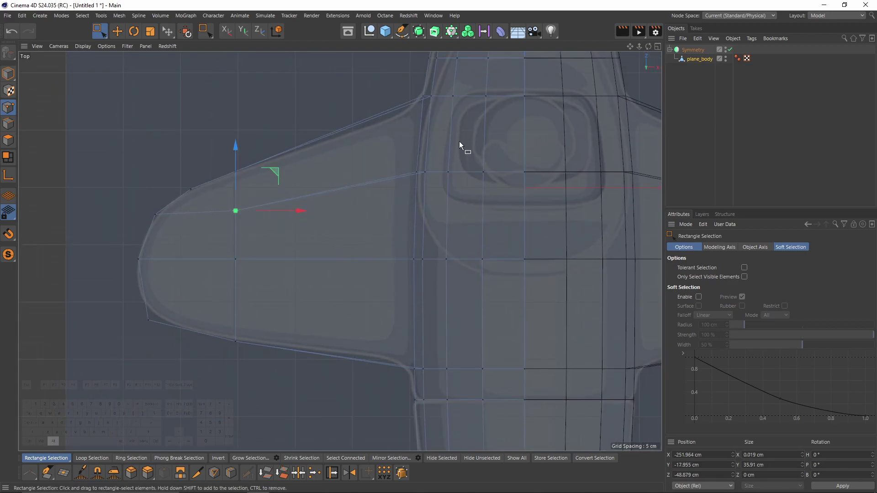
{"action": "middle_click_drag", "start_coordinate": [459, 141], "coordinate": [424, 179], "text": "alt"}
Add a Subdivision Surface as the parent of the Symmetry object and reselect plane_body for point editing.
{"action": "left_click", "coordinate": [691, 49]}
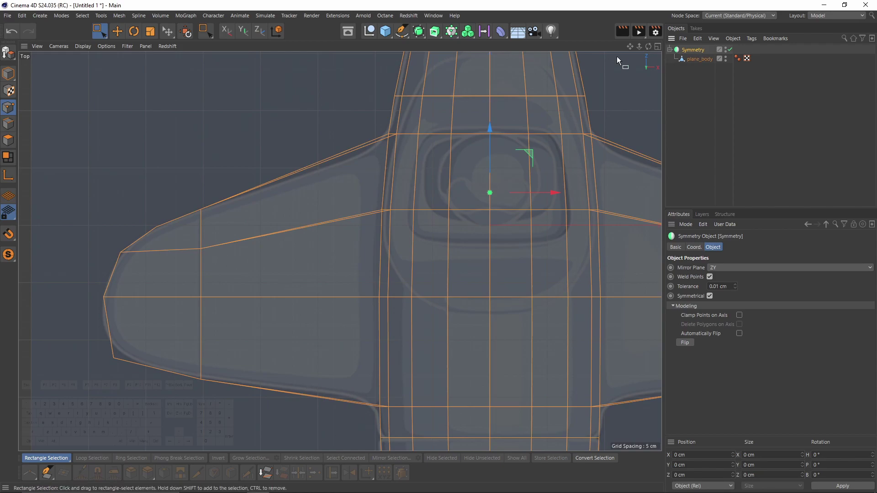
{"action": "left_click", "coordinate": [416, 30], "text": "alt"}
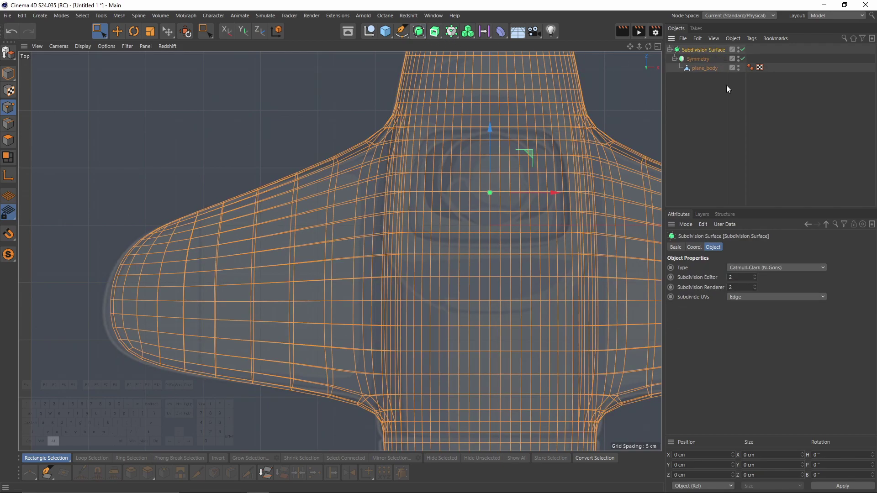
{"action": "left_click", "coordinate": [704, 70]}
{"action": "middle_click_drag", "start_coordinate": [210, 203], "coordinate": [249, 157], "text": "alt"}
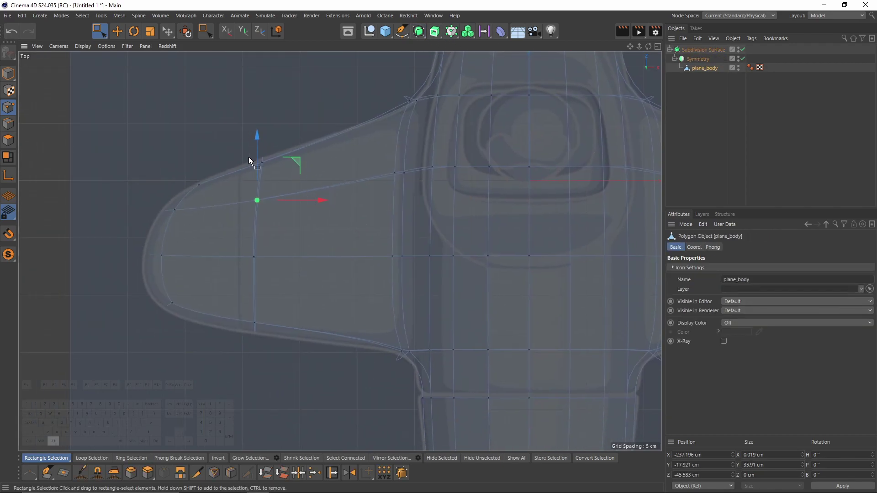
Select the rear edge points of the wing's span loop and turn off isoline editing in the viewport.
{"action": "left_click_drag", "start_coordinate": [254, 292], "coordinate": [161, 175], "text": "alt+shift"}
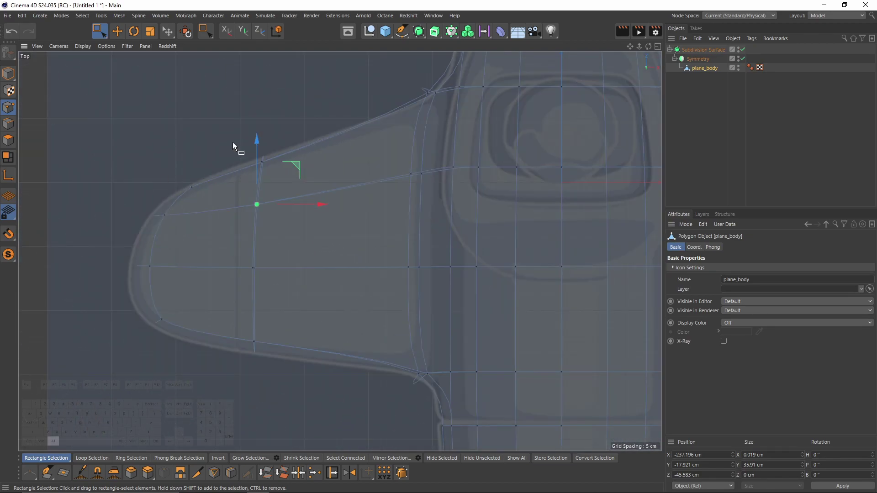
{"action": "left_click_drag", "start_coordinate": [235, 131], "coordinate": [307, 173]}
{"action": "middle_click_drag", "start_coordinate": [291, 167], "coordinate": [296, 158], "text": "alt"}
{"action": "left_click", "coordinate": [106, 46]}
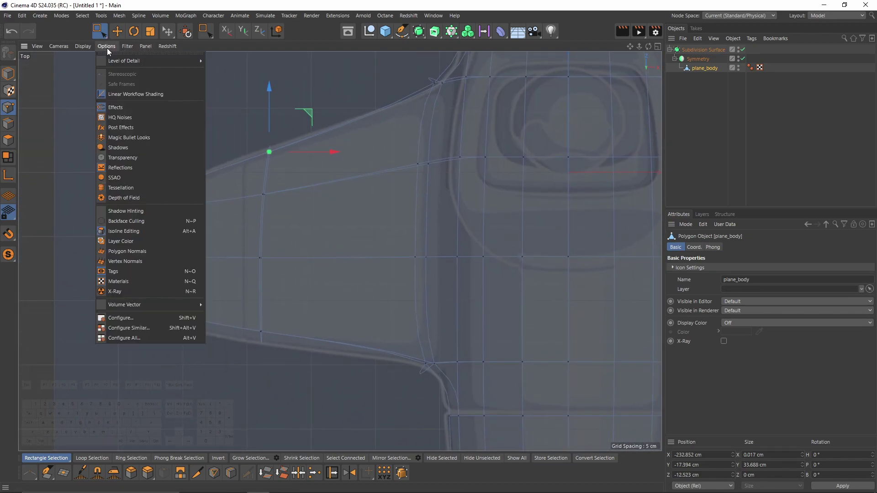
{"action": "left_click", "coordinate": [139, 231]}
Move the wingtip's middle points to about X -343 cm, Z -91 cm and its front corner points to about X -334 cm, Z -147 cm.
{"action": "scroll", "coordinate": [228, 222], "scroll_direction": "up", "scroll_amount": 4}
{"action": "left_click_drag", "start_coordinate": [150, 135], "coordinate": [151, 136]}
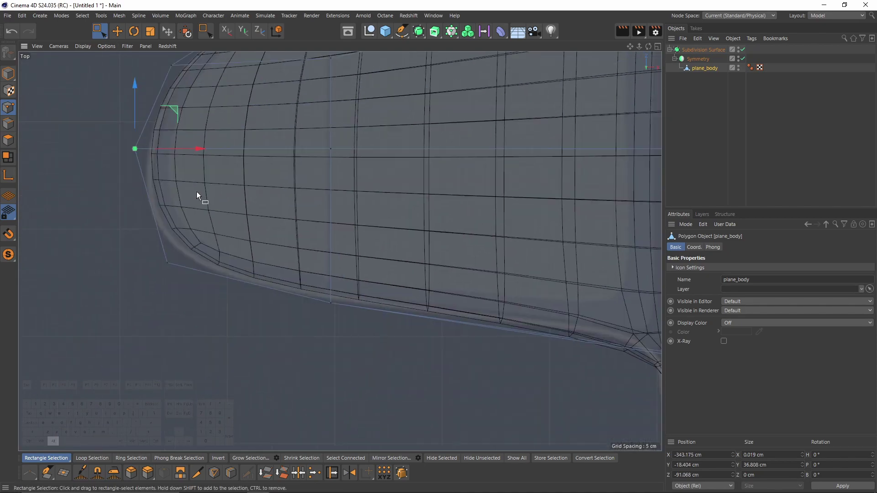
{"action": "left_click_drag", "start_coordinate": [197, 228], "coordinate": [146, 292]}
{"action": "left_click_drag", "start_coordinate": [199, 230], "coordinate": [188, 233]}
{"action": "scroll", "coordinate": [382, 283], "scroll_direction": "down", "scroll_amount": 7}
Turn off the Subdivision Surface and select the two fuselage side polygons near the tail where the blueprint's horizontal stabilizer sits.
{"action": "middle_click", "coordinate": [382, 283]}
{"action": "middle_click", "coordinate": [329, 238]}
{"action": "key", "text": "q"}
{"action": "left_click", "coordinate": [8, 140]}
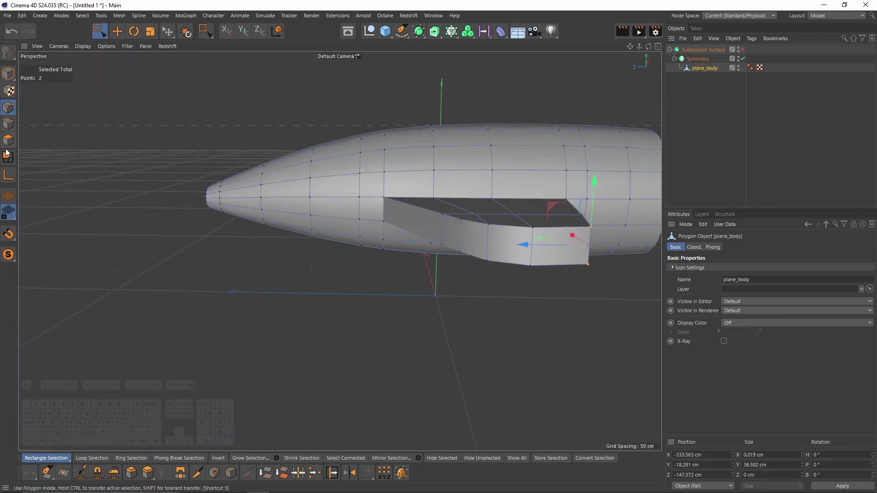
{"action": "middle_click", "coordinate": [256, 214]}
{"action": "middle_click", "coordinate": [193, 303]}
{"action": "key", "text": "e"}
{"action": "middle_click_drag", "start_coordinate": [198, 271], "coordinate": [476, 249], "text": "alt"}
{"action": "scroll", "coordinate": [282, 267], "scroll_direction": "up", "scroll_amount": 3}
{"action": "left_click", "coordinate": [282, 268]}
{"action": "left_click", "coordinate": [194, 272], "text": "shift"}
{"action": "middle_click_drag", "start_coordinate": [287, 238], "coordinate": [358, 235]}
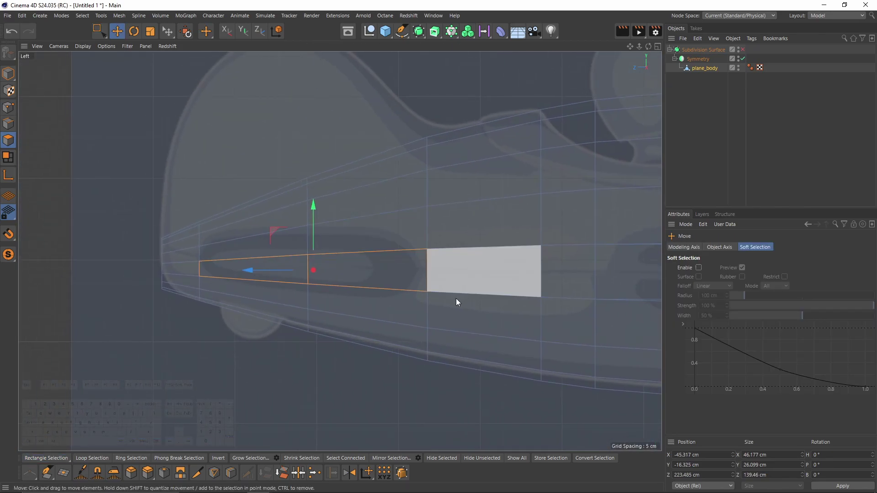
Extrude the two side polygons outward to the tip of the blueprint's horizontal stabilizer and scale the end face flat along X.
{"action": "middle_click", "coordinate": [215, 251]}
{"action": "middle_click", "coordinate": [278, 192]}
{"action": "left_click_drag", "start_coordinate": [286, 181], "coordinate": [265, 201], "text": "alt"}
{"action": "middle_click", "coordinate": [292, 192]}
{"action": "middle_click", "coordinate": [469, 146]}
{"action": "scroll", "coordinate": [468, 257], "scroll_direction": "up", "scroll_amount": 8}
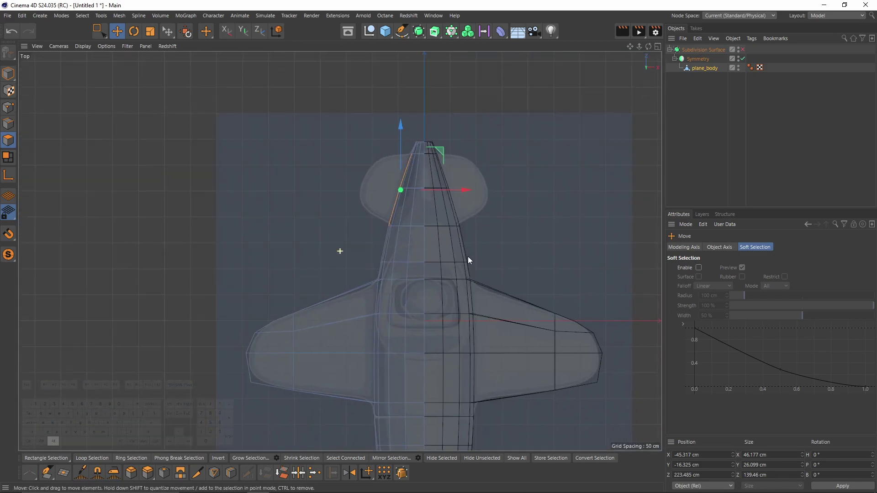
{"action": "left_click_drag", "start_coordinate": [448, 231], "coordinate": [374, 232]}
{"action": "scroll", "coordinate": [369, 231], "scroll_direction": "up", "scroll_amount": 1}
{"action": "key", "text": "t"}
{"action": "key", "text": "e"}
{"action": "key", "text": "Return"}
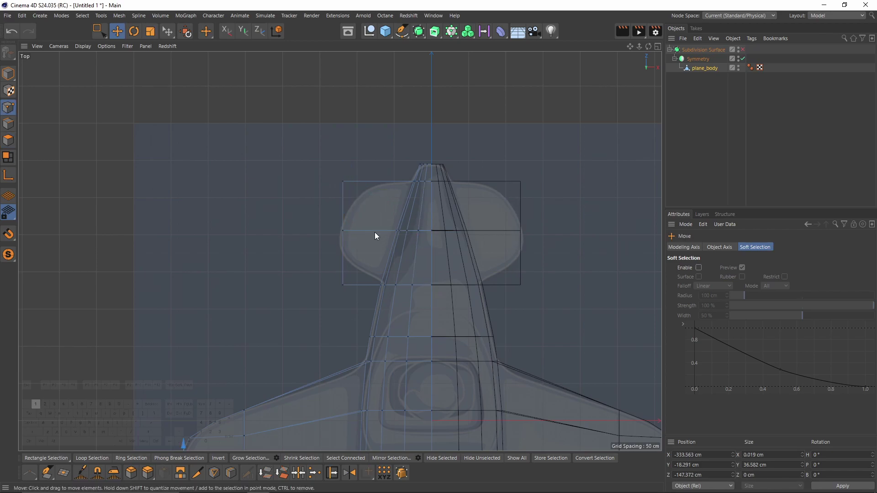
Pull the stabilizer tip's rear corner points inward toward the blueprint's rounded outline.
{"action": "key", "text": "space"}
{"action": "left_click_drag", "start_coordinate": [327, 162], "coordinate": [376, 193]}
{"action": "scroll", "coordinate": [375, 193], "scroll_direction": "up", "scroll_amount": 2}
{"action": "left_click_drag", "start_coordinate": [364, 136], "coordinate": [400, 146]}
With the Subdivision Surface on, fit the stabilizer's middle and front tip points to the blueprint and the rear corner to about X -79 cm, Z 295 cm.
{"action": "key", "text": "q"}
{"action": "left_click_drag", "start_coordinate": [341, 235], "coordinate": [320, 257]}
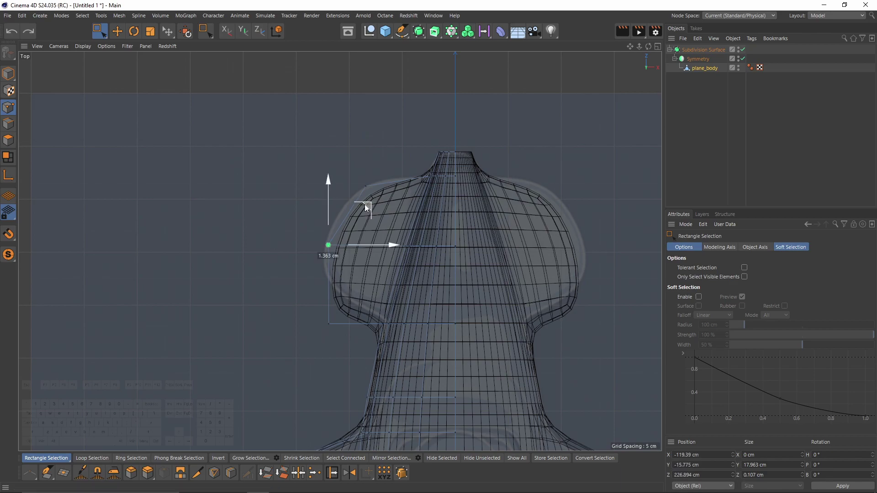
{"action": "left_click_drag", "start_coordinate": [365, 204], "coordinate": [353, 187]}
{"action": "left_click_drag", "start_coordinate": [341, 313], "coordinate": [319, 335]}
{"action": "left_click_drag", "start_coordinate": [366, 285], "coordinate": [361, 260]}
{"action": "left_click_drag", "start_coordinate": [362, 182], "coordinate": [371, 192]}
{"action": "key", "text": "q"}
Slide the fuselage points at the stabilizer's rear root along their edges to thicken its narrow rear end.
{"action": "left_click_drag", "start_coordinate": [405, 152], "coordinate": [441, 143]}
{"action": "key", "text": "F1"}
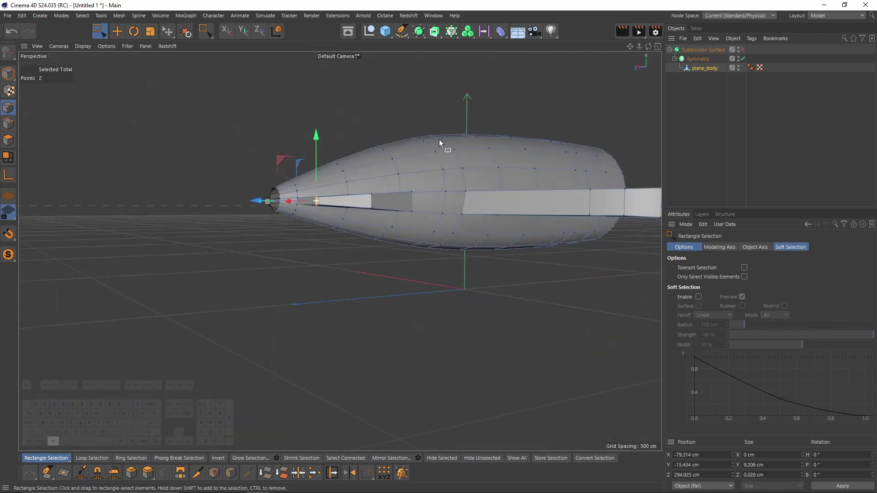
{"action": "key", "text": "q"}
{"action": "scroll", "coordinate": [444, 193], "scroll_direction": "up", "scroll_amount": 2}
{"action": "key", "text": "q"}
{"action": "left_click_drag", "start_coordinate": [444, 193], "coordinate": [294, 187], "text": "alt"}
{"action": "scroll", "coordinate": [294, 186], "scroll_direction": "up", "scroll_amount": 3}
{"action": "key", "text": "m"}
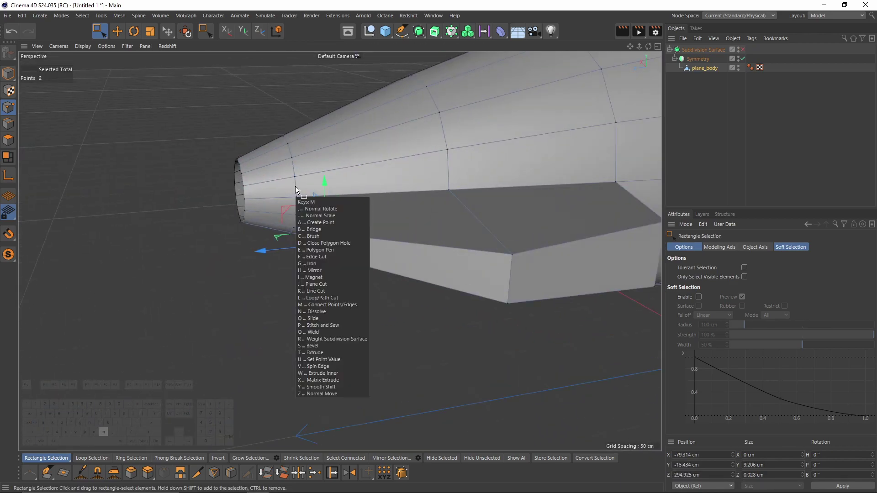
{"action": "key", "text": "o"}
{"action": "left_click_drag", "start_coordinate": [298, 190], "coordinate": [278, 285], "text": "alt"}
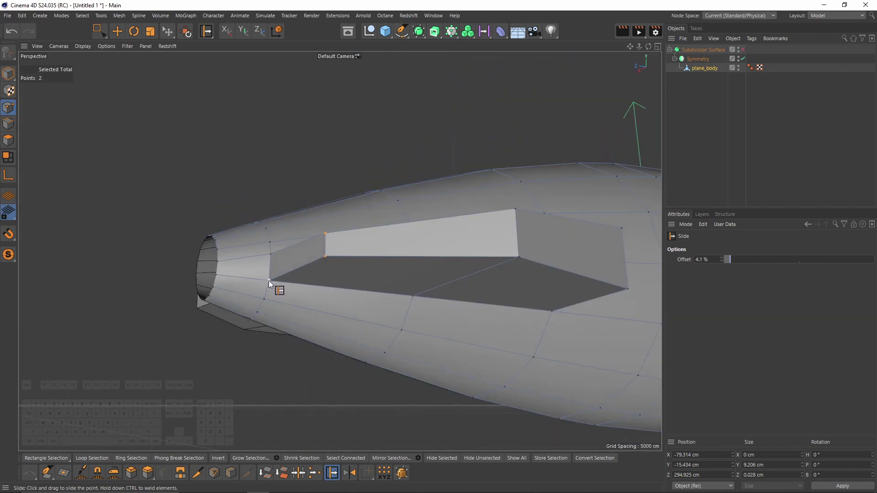
Move the stabilizer tip's upper and lower rear corner points apart vertically to thicken the tip's rear edge.
{"action": "left_click_drag", "start_coordinate": [358, 194], "coordinate": [333, 239], "text": "alt"}
{"action": "key", "text": "t"}
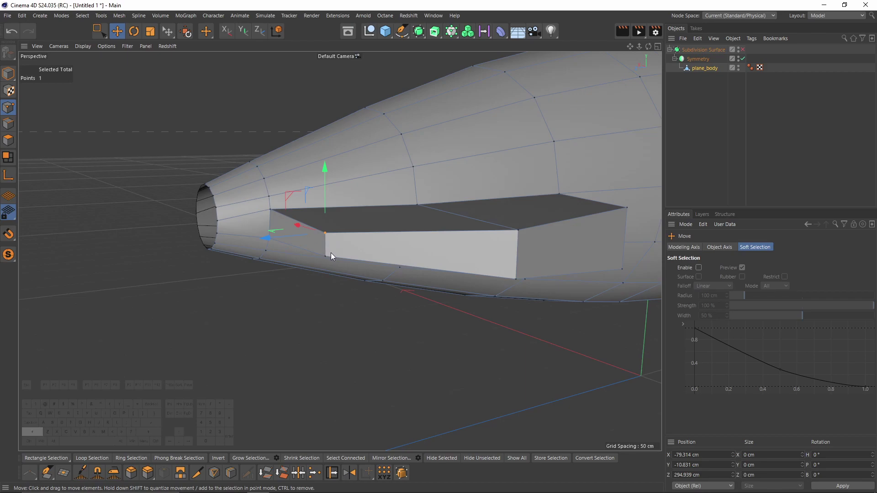
{"action": "left_click_drag", "start_coordinate": [330, 193], "coordinate": [333, 144]}
{"action": "left_click_drag", "start_coordinate": [332, 144], "coordinate": [377, 212], "text": "alt"}
{"action": "key", "text": "m"}
{"action": "key", "text": "o"}
{"action": "key", "text": "e"}
{"action": "left_click", "coordinate": [374, 162]}
{"action": "key", "text": "q"}
{"action": "key", "text": "q"}
Select the six polygons along the top of the tail, from the fuselage's rear end to the front of the blueprint's tail fin.
{"action": "key", "text": "Return"}
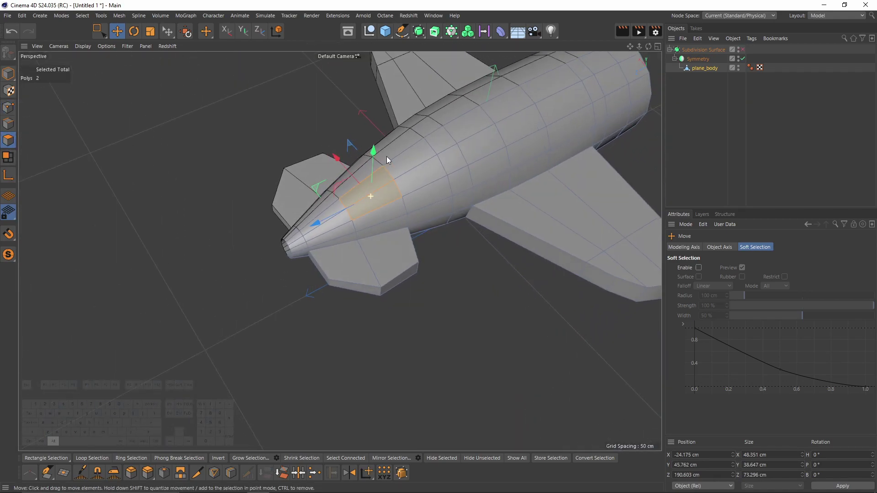
{"action": "left_click_drag", "start_coordinate": [387, 156], "coordinate": [358, 207], "text": "alt"}
{"action": "middle_click", "coordinate": [361, 209]}
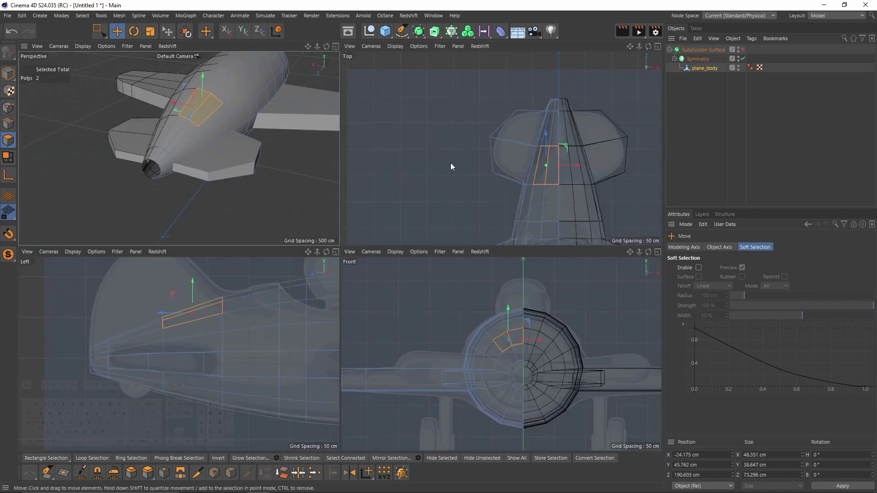
{"action": "middle_click", "coordinate": [450, 162]}
{"action": "middle_click", "coordinate": [432, 259]}
{"action": "middle_click", "coordinate": [316, 338]}
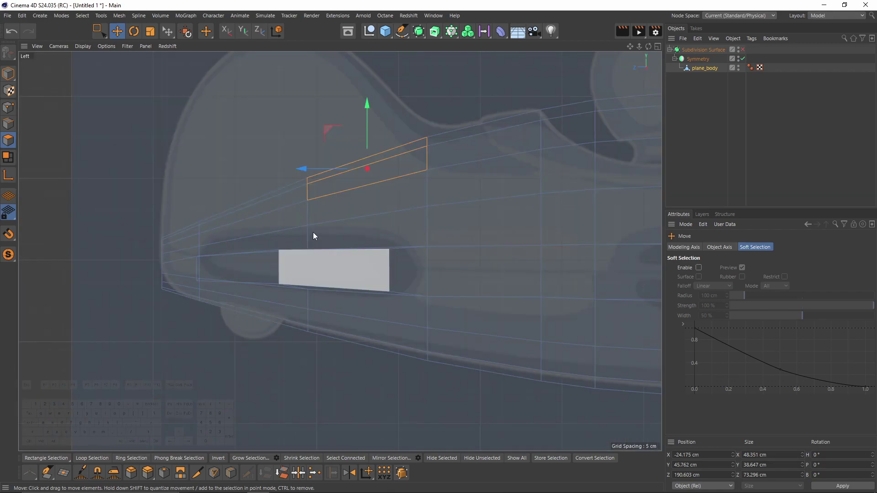
{"action": "middle_click", "coordinate": [313, 232]}
{"action": "middle_click", "coordinate": [464, 158]}
{"action": "scroll", "coordinate": [434, 231], "scroll_direction": "up", "scroll_amount": 3}
{"action": "left_click", "coordinate": [464, 215], "text": "shift"}
{"action": "left_click", "coordinate": [464, 214], "text": "shift"}
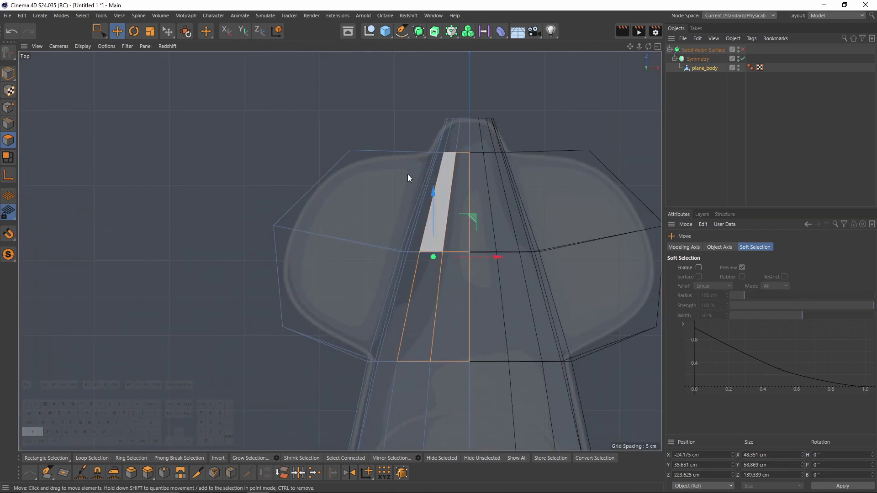
{"action": "middle_click", "coordinate": [407, 175]}
{"action": "middle_click", "coordinate": [208, 129]}
{"action": "middle_click", "coordinate": [313, 265]}
{"action": "middle_click", "coordinate": [221, 313]}
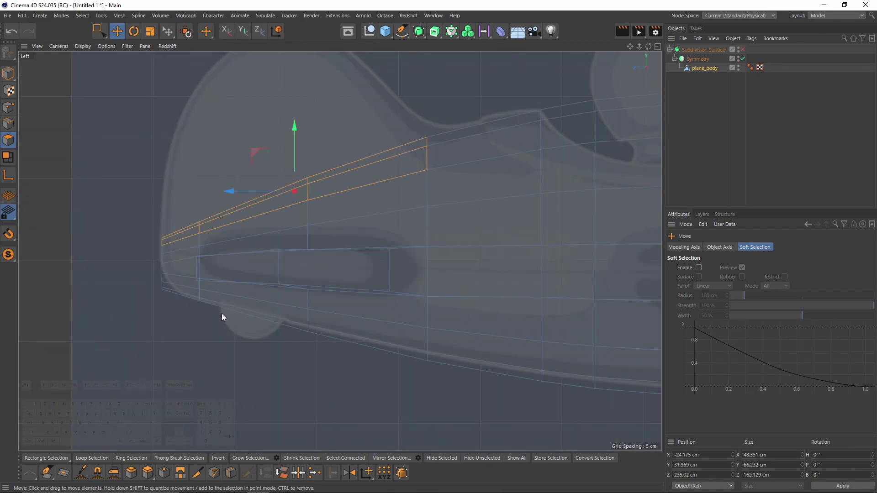
Extrude the six top polygons up to about Y 132 cm for the tail fin and scale them to zero height.
{"action": "middle_click_drag", "start_coordinate": [319, 144], "coordinate": [327, 202], "text": "alt"}
{"action": "left_click_drag", "start_coordinate": [299, 186], "coordinate": [308, 22], "text": "ctrl"}
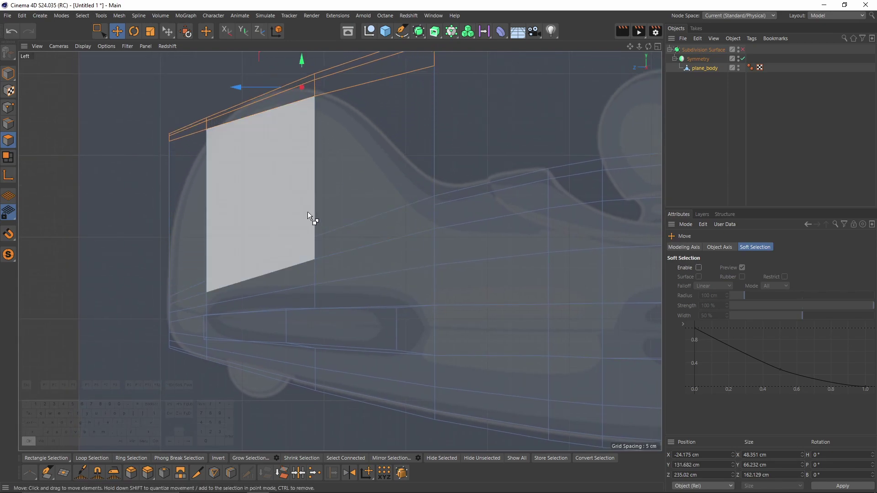
{"action": "middle_click_drag", "start_coordinate": [304, 144], "coordinate": [322, 249], "text": "alt"}
{"action": "scroll", "coordinate": [313, 224], "scroll_direction": "down", "scroll_amount": 2}
{"action": "key", "text": "t"}
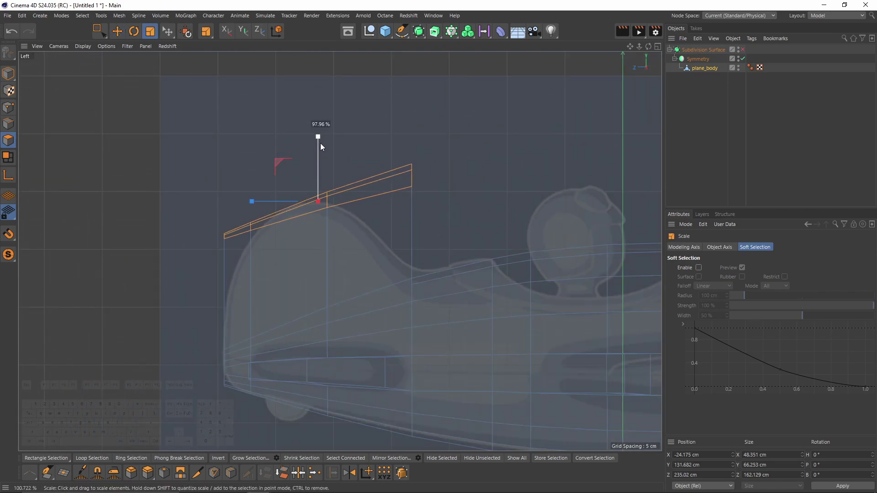
{"action": "left_click_drag", "start_coordinate": [319, 144], "coordinate": [318, 200]}
{"action": "key", "text": "e"}
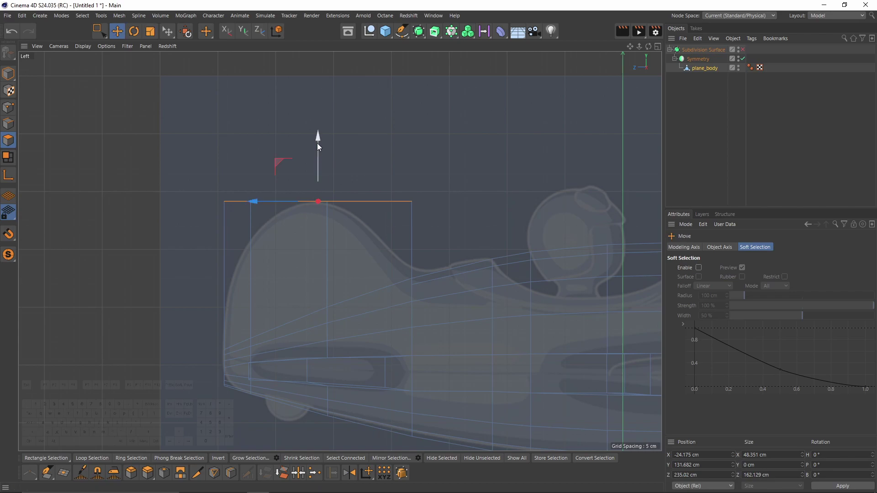
Lower the two rear rows of the tail fin's top points onto the blueprint's curved rear outline.
{"action": "key", "text": "Return"}
{"action": "key", "text": "0"}
{"action": "left_click_drag", "start_coordinate": [212, 215], "coordinate": [231, 185]}
{"action": "left_click_drag", "start_coordinate": [187, 163], "coordinate": [186, 275]}
{"action": "left_click_drag", "start_coordinate": [196, 167], "coordinate": [255, 223]}
{"action": "left_click_drag", "start_coordinate": [256, 168], "coordinate": [256, 203]}
Move the tail fin's front top points to about Y 76 cm, Z 154 cm and check the smoothed fin in perspective.
{"action": "left_click_drag", "start_coordinate": [292, 235], "coordinate": [330, 137]}
{"action": "left_click_drag", "start_coordinate": [388, 220], "coordinate": [408, 217]}
{"action": "key", "text": "q"}
{"action": "scroll", "coordinate": [400, 236], "scroll_direction": "up", "scroll_amount": 3}
{"action": "key", "text": "q"}
{"action": "middle_click", "coordinate": [373, 227]}
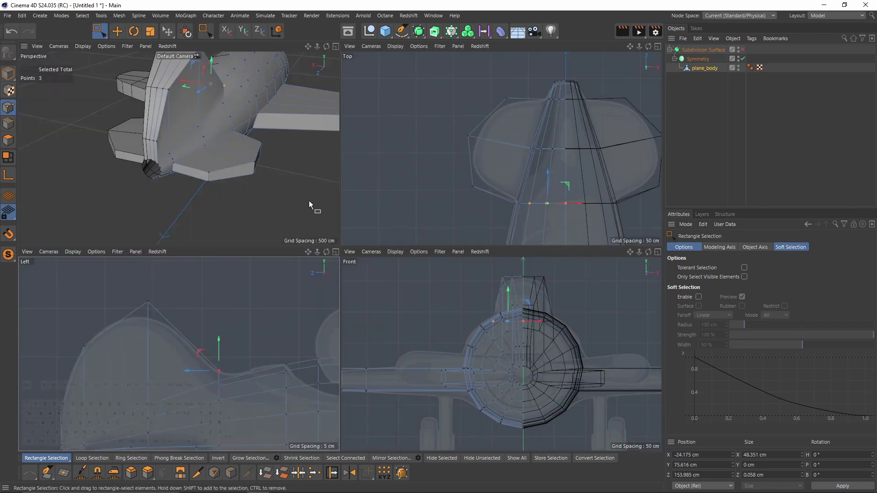
{"action": "middle_click", "coordinate": [309, 201]}
{"action": "left_click_drag", "start_coordinate": [338, 178], "coordinate": [319, 187], "text": "alt"}
{"action": "key", "text": "q"}
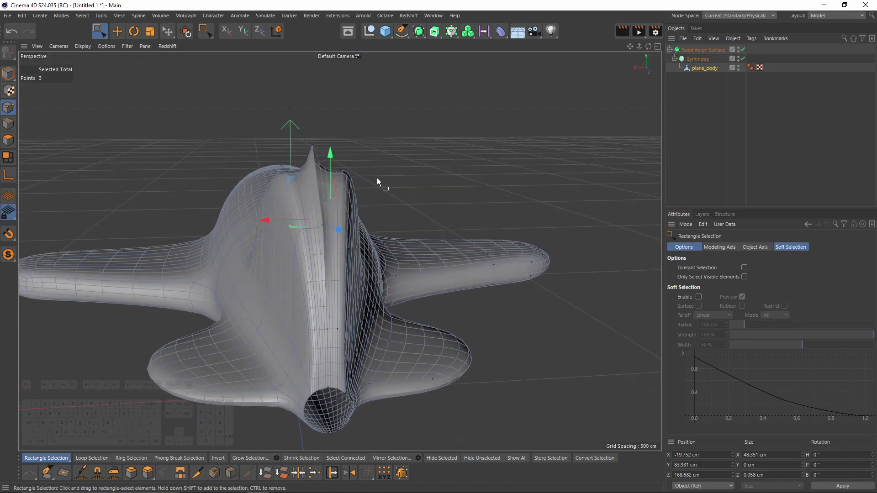
{"action": "key", "text": "q"}
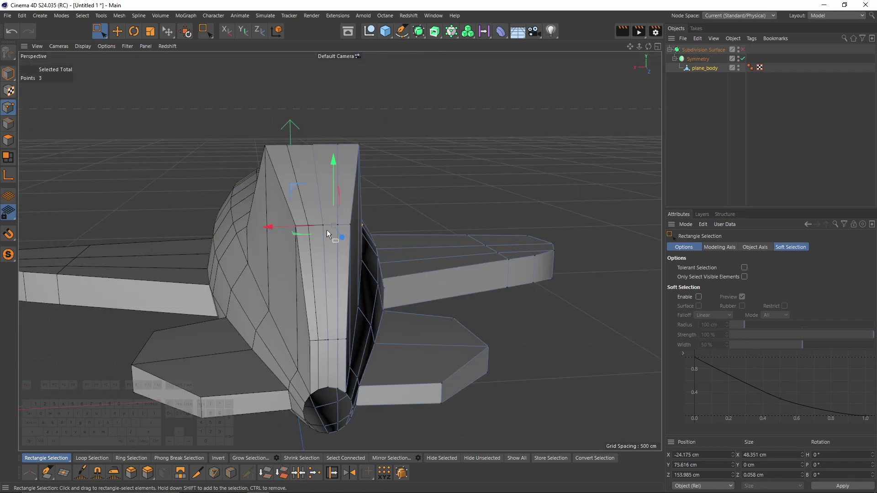
Turn off Symmetry, try deleting the three interior polygons on the tail fin's centre plane, and undo the deletion.
{"action": "left_click", "coordinate": [742, 58]}
{"action": "left_click_drag", "start_coordinate": [310, 236], "coordinate": [376, 246], "text": "alt"}
{"action": "left_click", "coordinate": [7, 140]}
{"action": "key", "text": "e"}
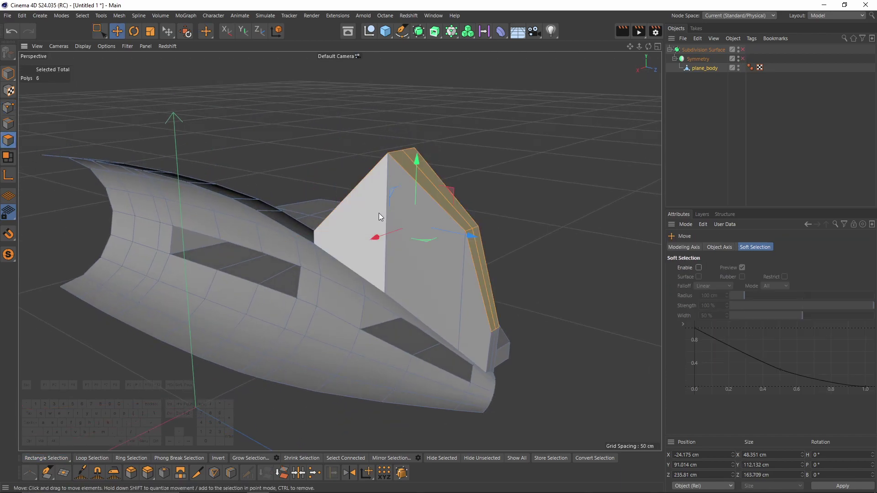
{"action": "left_click", "coordinate": [383, 222]}
{"action": "left_click", "coordinate": [406, 252], "text": "shift"}
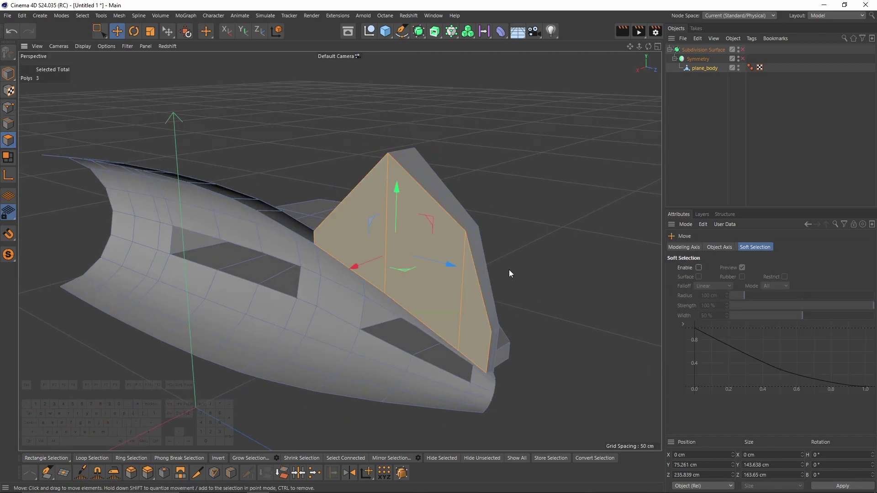
{"action": "key", "text": "Delete"}
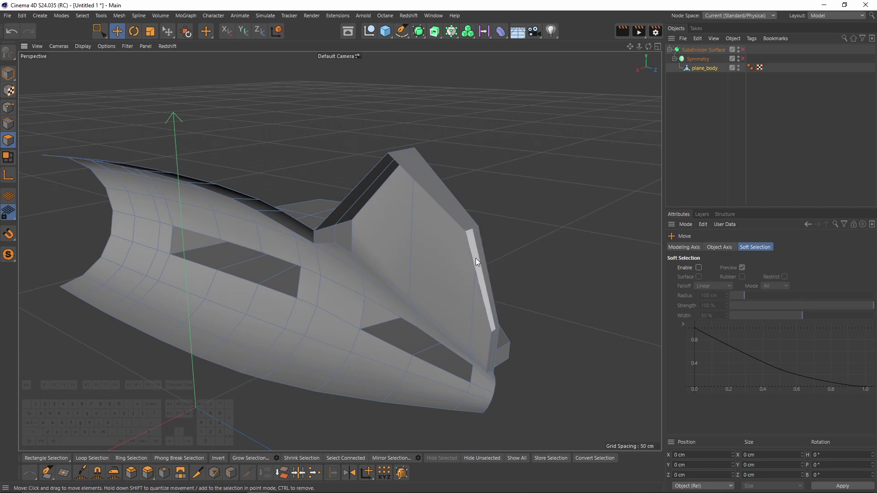
{"action": "key", "text": "ctrl+z"}
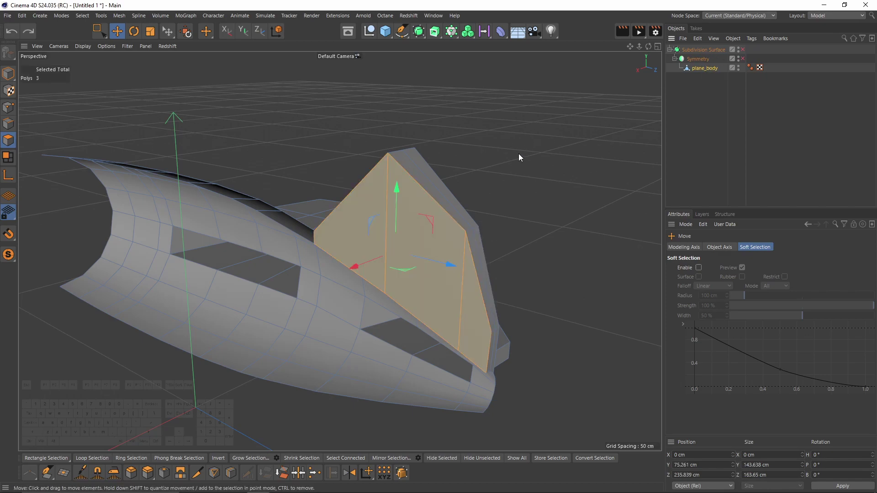
{"action": "key", "text": "Delete"}
{"action": "key", "text": "ctrl+z"}
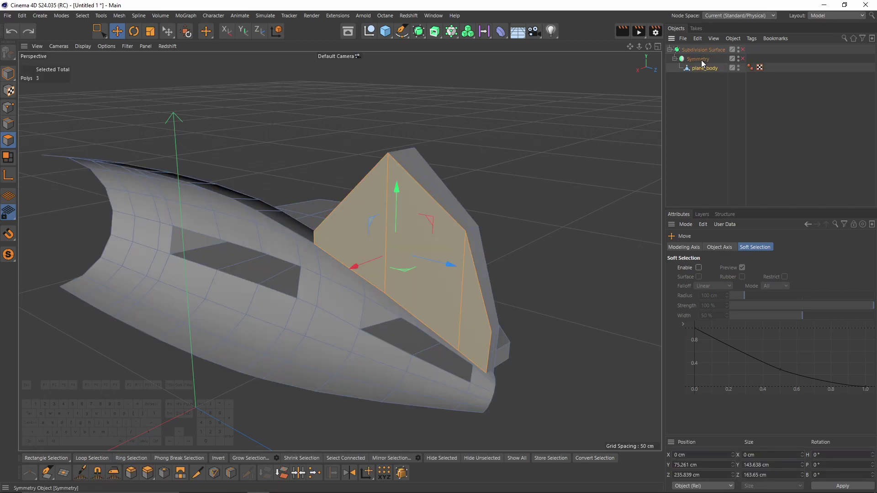
Turn Symmetry on and enable its Clamp Points on Axis and Delete Polygons on Axis options.
{"action": "left_click", "coordinate": [701, 60]}
{"action": "left_click", "coordinate": [743, 58]}
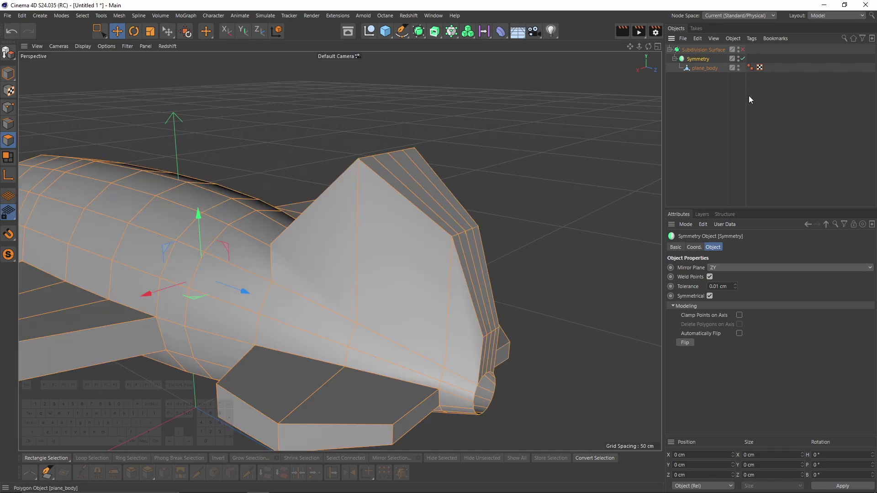
{"action": "left_click", "coordinate": [739, 315]}
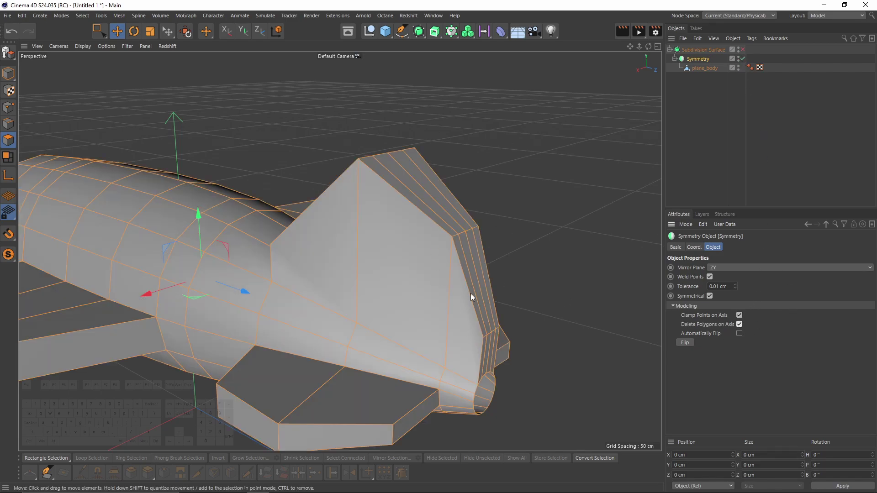
{"action": "left_click_drag", "start_coordinate": [472, 249], "coordinate": [498, 229], "text": "alt"}
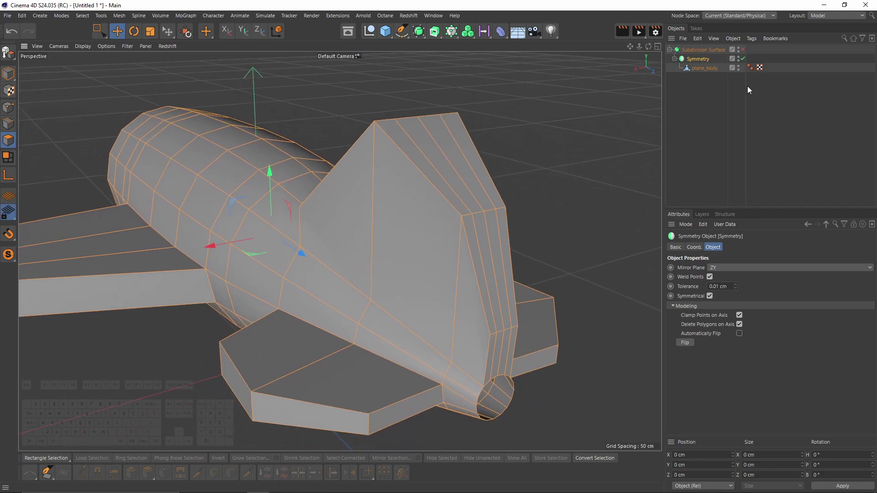
Move the tail fin's front points to about Y 79 cm, Z 169 cm and adjust the fuselage points at the fin's front base.
{"action": "left_click", "coordinate": [743, 49]}
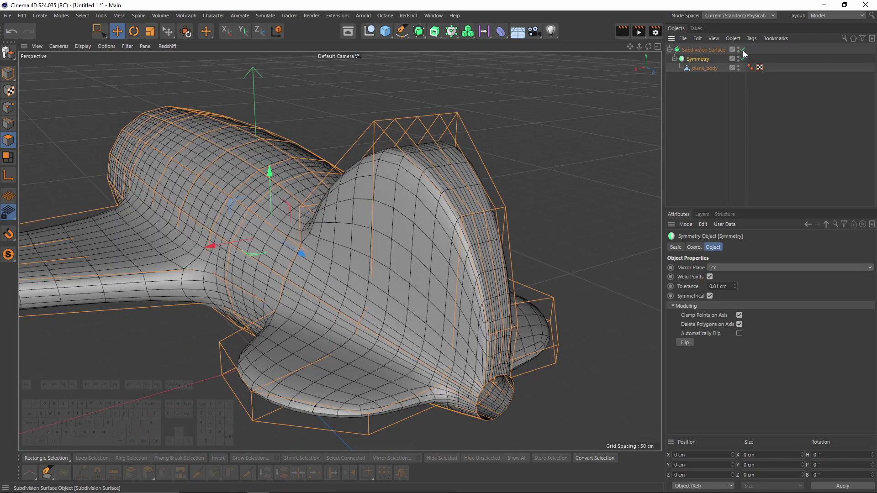
{"action": "left_click_drag", "start_coordinate": [503, 232], "coordinate": [577, 250], "text": "alt"}
{"action": "middle_click", "coordinate": [372, 282]}
{"action": "middle_click", "coordinate": [319, 284]}
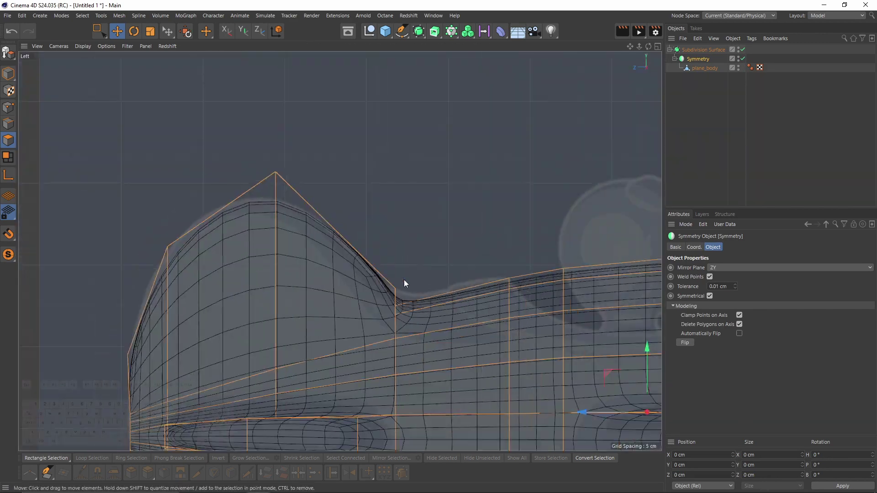
{"action": "middle_click_drag", "start_coordinate": [459, 300], "coordinate": [383, 226], "text": "alt"}
{"action": "key", "text": "q"}
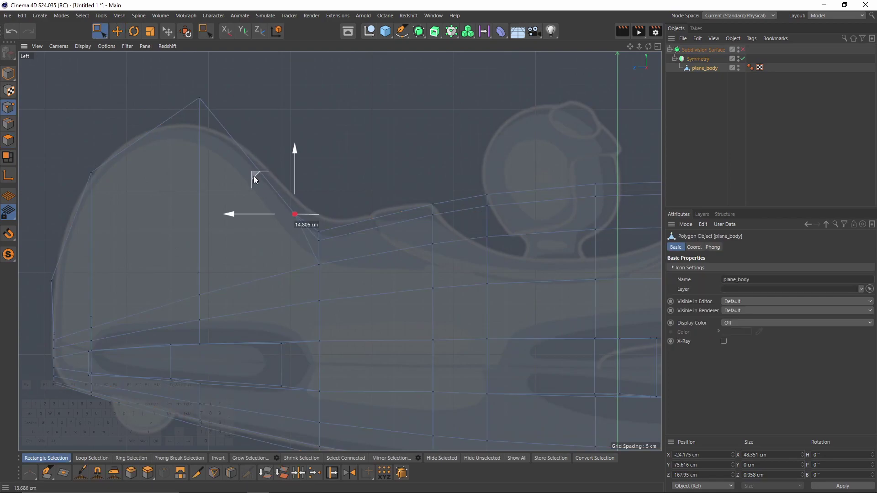
{"action": "left_click_drag", "start_coordinate": [254, 176], "coordinate": [254, 172]}
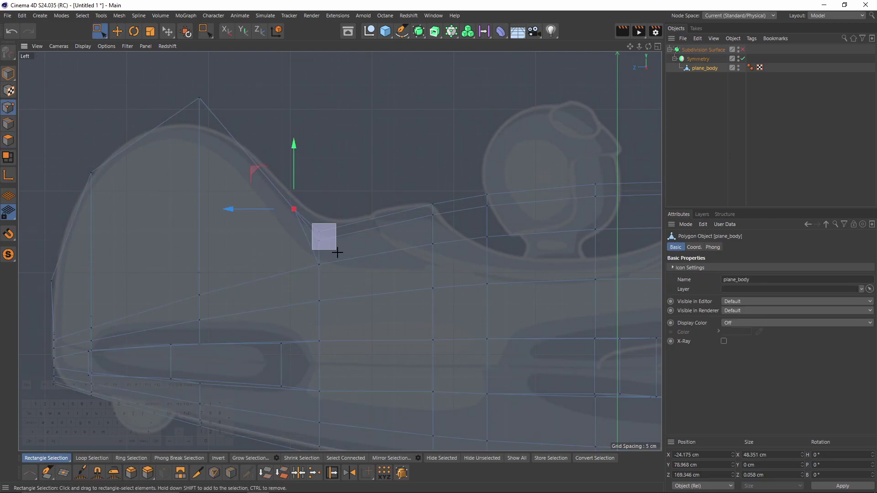
{"action": "left_click_drag", "start_coordinate": [338, 252], "coordinate": [337, 252]}
{"action": "left_click_drag", "start_coordinate": [319, 197], "coordinate": [312, 219]}
With smoothing on, move the tail fin's rear upper points to about Y 107 cm, Z 297 cm along the blueprint outline.
{"action": "key", "text": "q"}
{"action": "middle_click_drag", "start_coordinate": [93, 179], "coordinate": [171, 167], "text": "alt"}
{"action": "left_click_drag", "start_coordinate": [166, 158], "coordinate": [194, 201]}
{"action": "left_click_drag", "start_coordinate": [144, 139], "coordinate": [140, 131]}
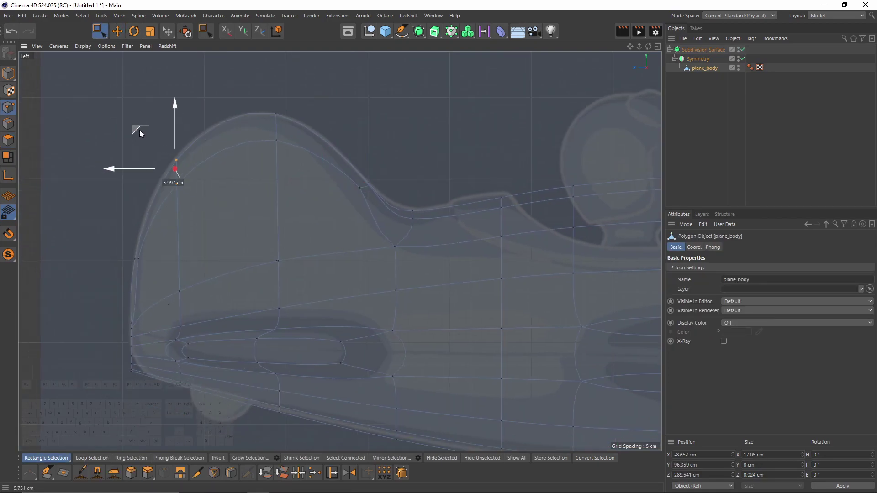
{"action": "left_click_drag", "start_coordinate": [140, 131], "coordinate": [140, 132]}
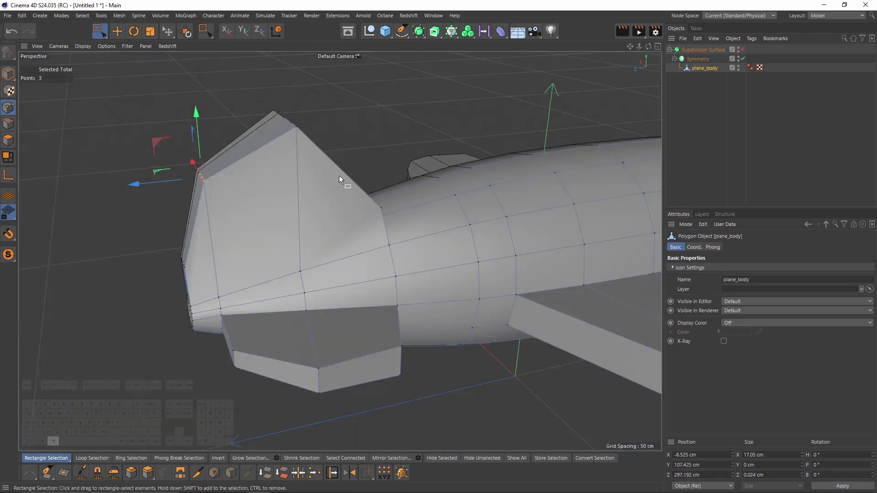
{"action": "left_click_drag", "start_coordinate": [340, 176], "coordinate": [406, 164], "text": "alt"}
{"action": "middle_click_drag", "start_coordinate": [388, 186], "coordinate": [364, 216], "text": "alt"}
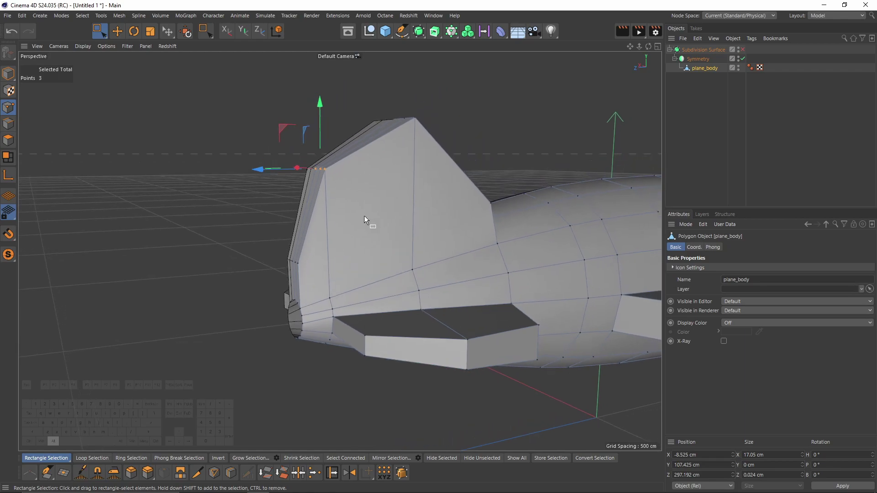
{"action": "left_click_drag", "start_coordinate": [363, 216], "coordinate": [457, 188], "text": "alt"}
{"action": "left_click_drag", "start_coordinate": [241, 250], "coordinate": [323, 294], "text": "shift"}
{"action": "left_click_drag", "start_coordinate": [384, 202], "coordinate": [248, 181], "text": "alt"}
{"action": "left_click_drag", "start_coordinate": [224, 120], "coordinate": [319, 198], "text": "shift"}
{"action": "middle_click_drag", "start_coordinate": [358, 169], "coordinate": [348, 177], "text": "alt"}
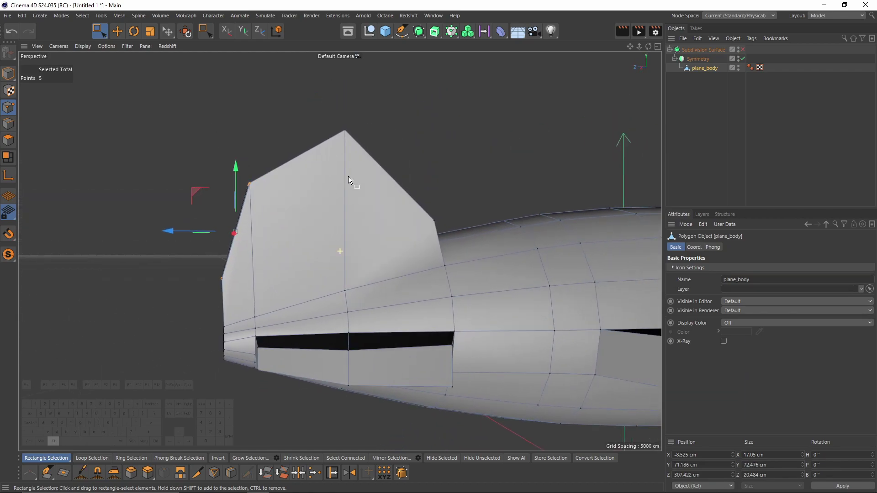
{"action": "left_click_drag", "start_coordinate": [348, 176], "coordinate": [297, 205], "text": "alt"}
{"action": "left_click_drag", "start_coordinate": [270, 147], "coordinate": [316, 172], "text": "shift"}
{"action": "left_click_drag", "start_coordinate": [360, 223], "coordinate": [327, 231], "text": "alt"}
Move the tail fin's two front points to about Y 92 cm, Z 174 cm against the blueprint in the side view.
{"action": "middle_click", "coordinate": [328, 243]}
{"action": "middle_click", "coordinate": [327, 263]}
{"action": "key", "text": "q"}
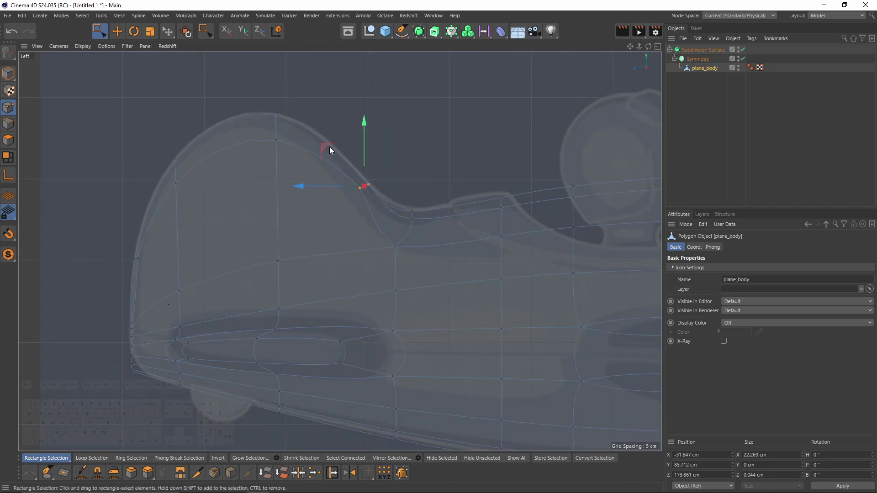
{"action": "left_click_drag", "start_coordinate": [327, 146], "coordinate": [305, 126]}
Select the tail fin's eight upper outline points and set the Scale tool's modeling axis X to 100%.
{"action": "key", "text": "q"}
{"action": "middle_click", "coordinate": [282, 141]}
{"action": "middle_click", "coordinate": [282, 141]}
{"action": "left_click_drag", "start_coordinate": [291, 167], "coordinate": [269, 167], "text": "alt"}
{"action": "mouse_move", "coordinate": [247, 89]}
{"action": "left_mouse_down", "text": "shift"}
{"action": "mouse_move", "coordinate": [201, 156]}
{"action": "mouse_move", "coordinate": [339, 168]}
{"action": "left_mouse_up", "text": "shift"}
{"action": "left_click_drag", "start_coordinate": [229, 107], "coordinate": [320, 175], "text": "shift"}
{"action": "left_click_drag", "start_coordinate": [243, 261], "coordinate": [282, 289], "text": "shift"}
{"action": "left_click_drag", "start_coordinate": [248, 256], "coordinate": [304, 292], "text": "ctrl"}
{"action": "left_click_drag", "start_coordinate": [339, 251], "coordinate": [426, 175], "text": "alt"}
{"action": "key", "text": "t"}
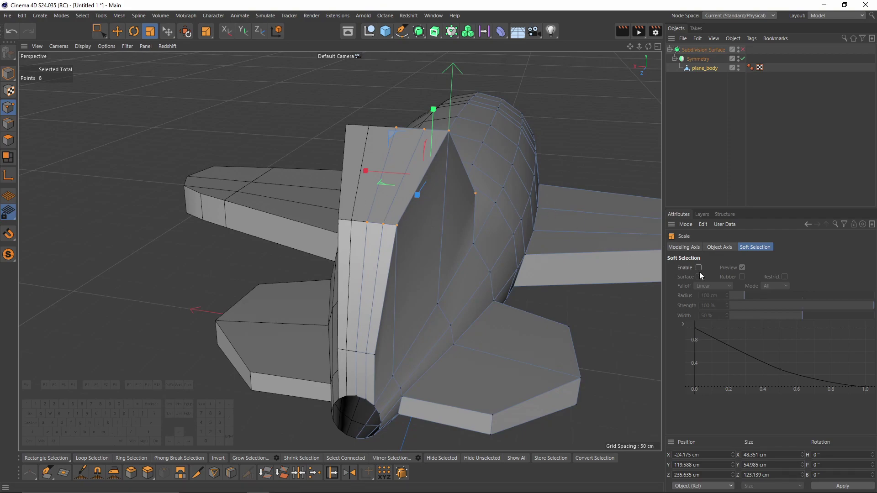
{"action": "left_click", "coordinate": [685, 247]}
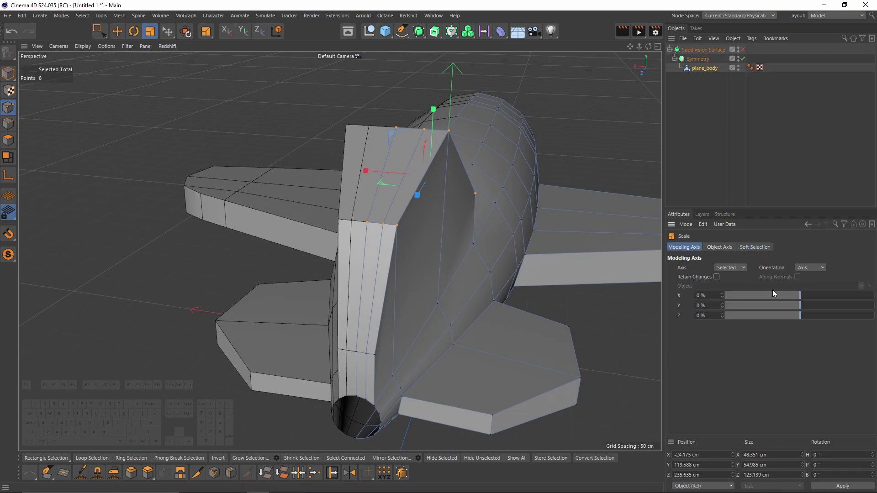
{"action": "left_click_drag", "start_coordinate": [802, 296], "coordinate": [874, 295]}
{"action": "left_click_drag", "start_coordinate": [285, 162], "coordinate": [345, 174], "text": "alt"}
{"action": "key", "text": "ctrl+z"}
Narrow the tail fin by scaling the five points of its top and front rows along X.
{"action": "key", "text": "space"}
{"action": "left_click_drag", "start_coordinate": [450, 216], "coordinate": [377, 247], "text": "alt"}
{"action": "left_click_drag", "start_coordinate": [377, 237], "coordinate": [238, 238], "text": "alt"}
{"action": "key", "text": "space"}
{"action": "left_click_drag", "start_coordinate": [470, 148], "coordinate": [451, 150]}
{"action": "left_click_drag", "start_coordinate": [451, 153], "coordinate": [411, 156], "text": "alt"}
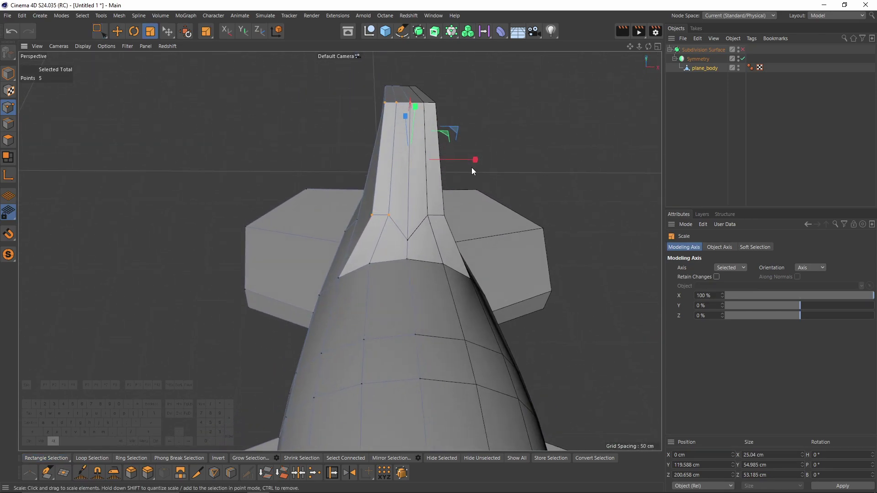
{"action": "left_click_drag", "start_coordinate": [475, 162], "coordinate": [481, 162]}
Widen only the tail fin's two front points along X to a size of about 15.6 cm.
{"action": "key", "text": "space"}
{"action": "left_click_drag", "start_coordinate": [373, 90], "coordinate": [424, 117], "text": "ctrl"}
{"action": "key", "text": "space"}
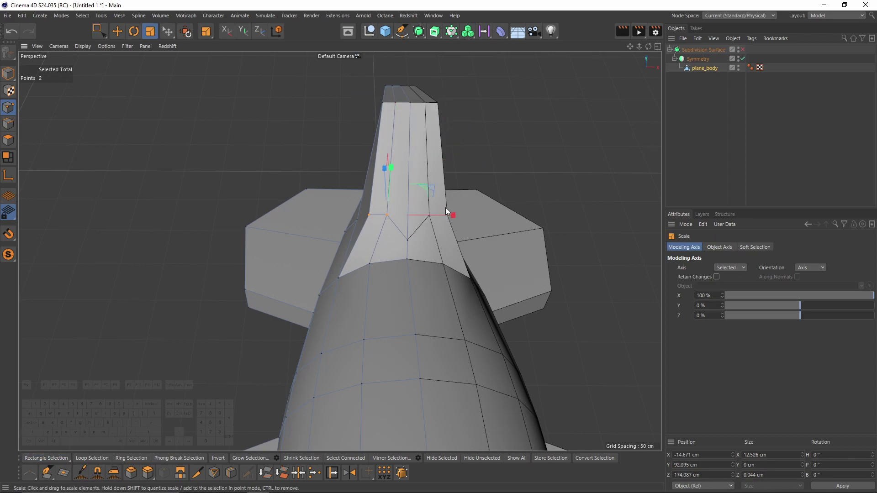
{"action": "mouse_move", "coordinate": [455, 216]}
{"action": "left_mouse_down"}
{"action": "mouse_move", "coordinate": [465, 219]}
{"action": "mouse_move", "coordinate": [451, 215]}
{"action": "left_mouse_up"}
{"action": "key", "text": "e"}
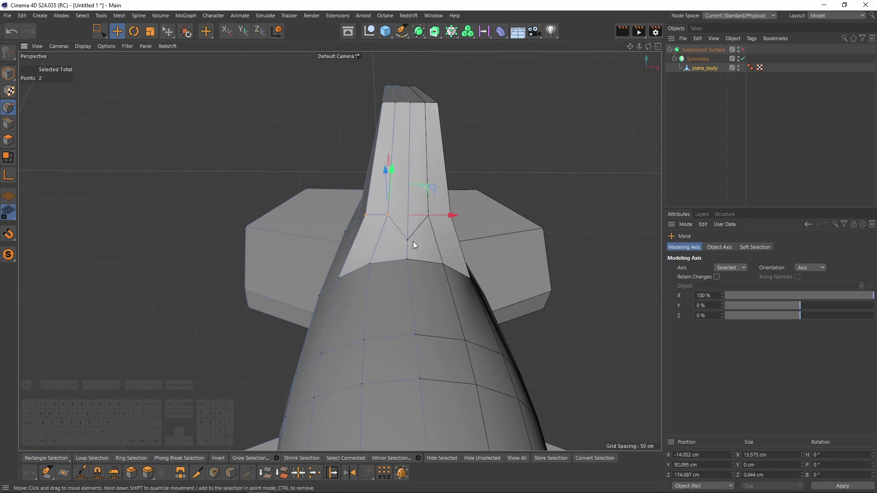
Slide the tail fin's outer points down along their edges, check the smoothed shape, and change to edge editing.
{"action": "key", "text": "m"}
{"action": "key", "text": "o"}
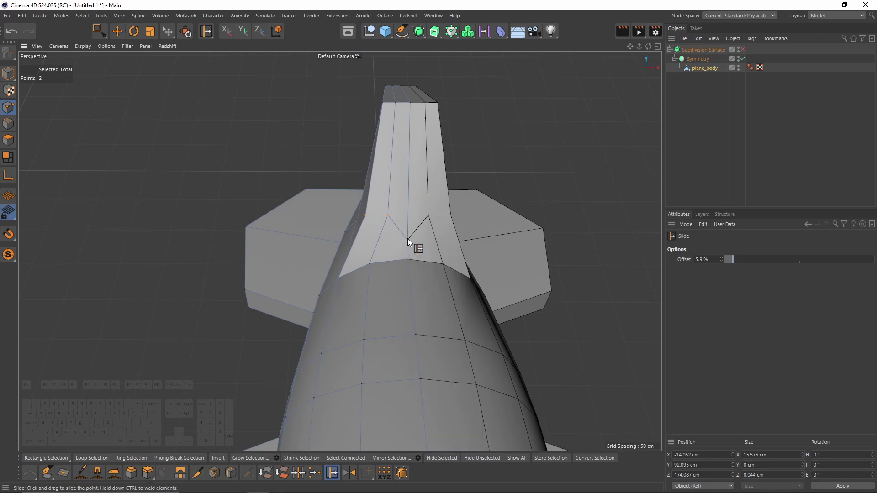
{"action": "left_click_drag", "start_coordinate": [404, 219], "coordinate": [485, 200], "text": "alt"}
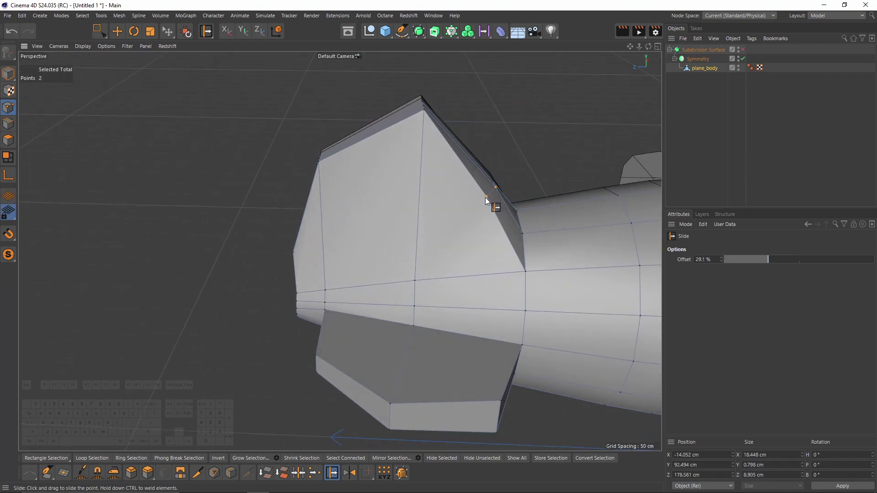
{"action": "left_click_drag", "start_coordinate": [425, 117], "coordinate": [429, 173]}
{"action": "left_click_drag", "start_coordinate": [429, 173], "coordinate": [421, 218]}
{"action": "key", "text": "q"}
{"action": "key", "text": "ctrl+z"}
{"action": "key", "text": "q"}
{"action": "key", "text": "q"}
{"action": "key", "text": "q"}
{"action": "left_click", "coordinate": [9, 124]}
{"action": "key", "text": "e"}
{"action": "double_click", "coordinate": [462, 224]}
{"action": "right_click", "coordinate": [487, 194]}
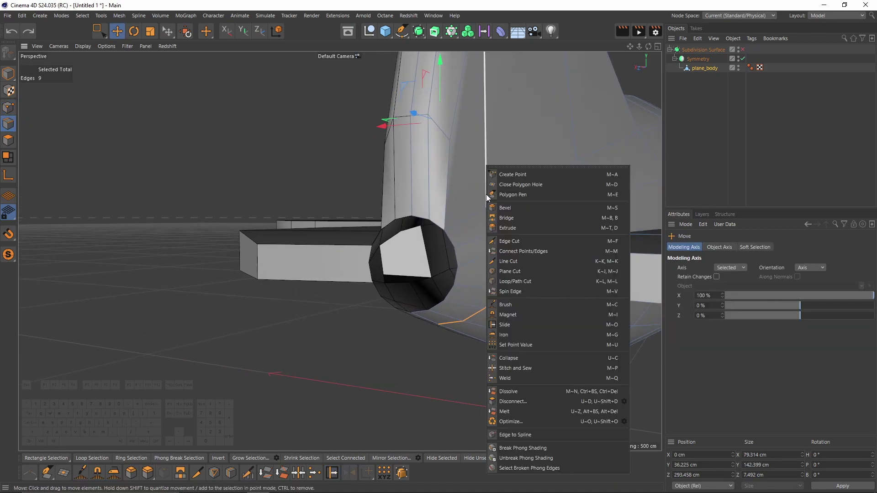
{"action": "left_click", "coordinate": [534, 185]}
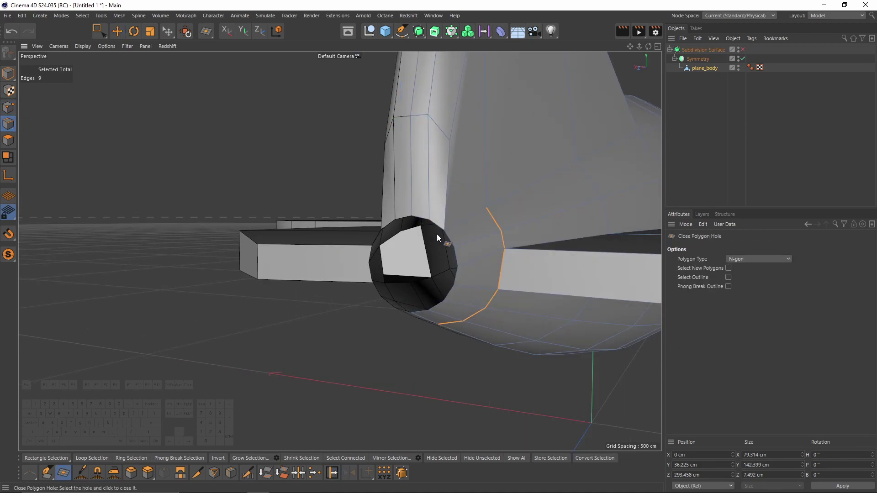
{"action": "key", "text": "e"}
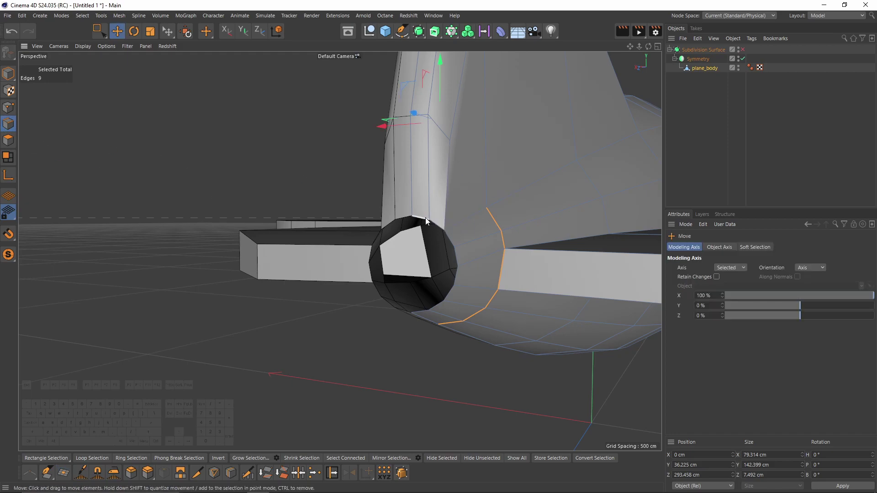
Bridge the upper and lower centre edges of the open tail end and close the remaining side gap with an N-gon.
{"action": "left_click", "coordinate": [426, 217]}
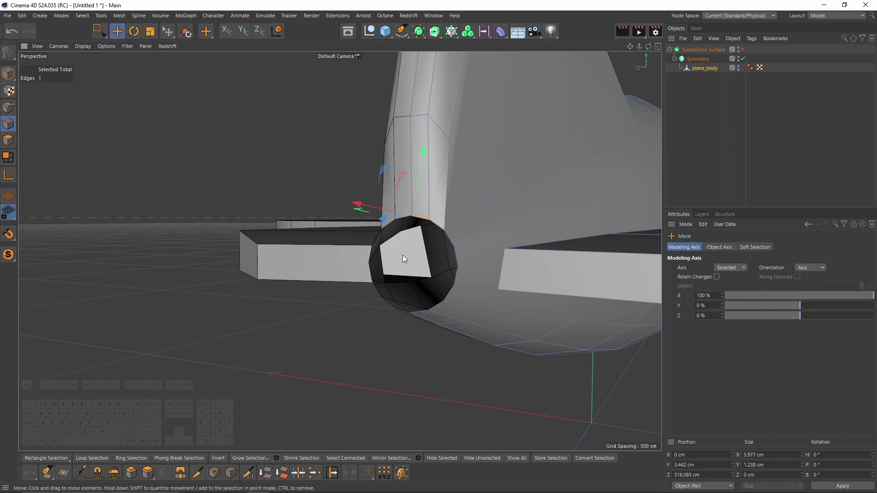
{"action": "key", "text": "m"}
{"action": "key", "text": "b"}
{"action": "left_click_drag", "start_coordinate": [422, 220], "coordinate": [409, 302]}
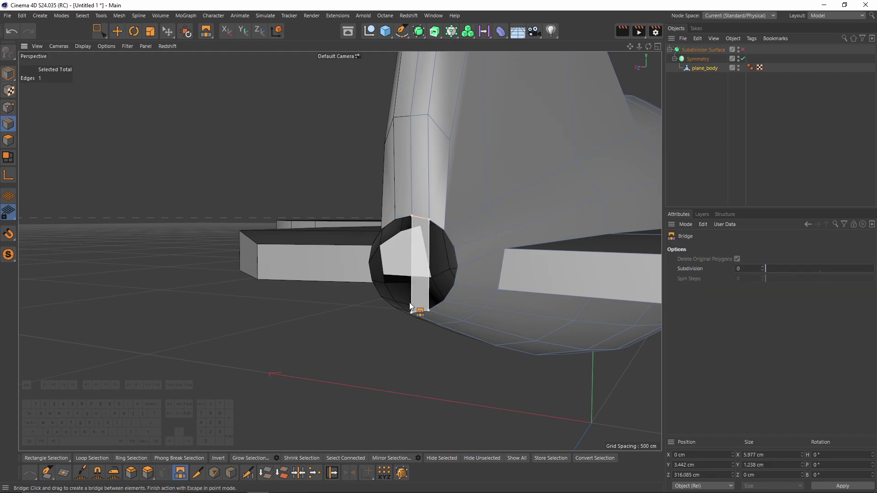
{"action": "right_click", "coordinate": [468, 238]}
{"action": "left_click", "coordinate": [537, 180]}
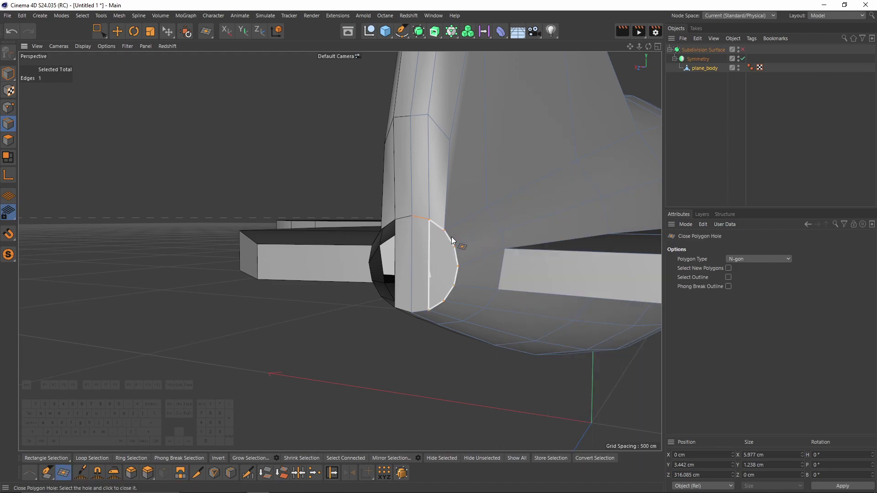
{"action": "left_click", "coordinate": [452, 236]}
In point mode, enable Single Line for Line Cut and cut across the middle of the tail cap to its centre line.
{"action": "key", "text": "Return"}
{"action": "key", "text": "m"}
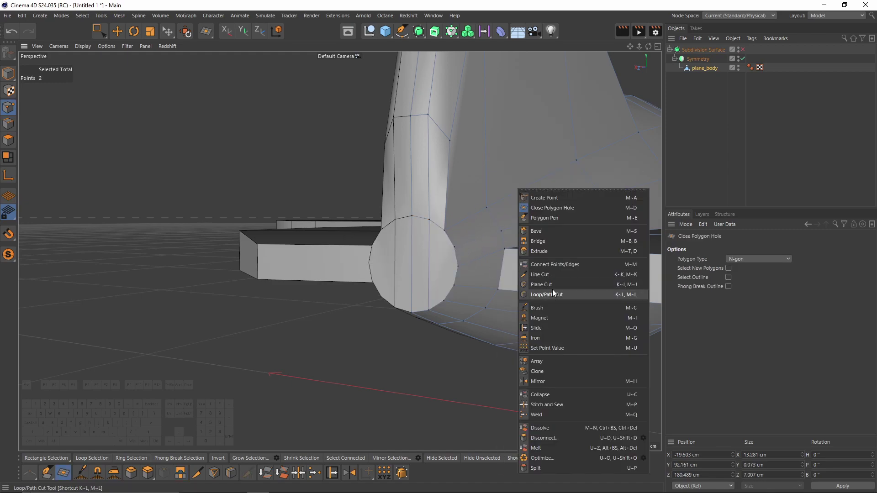
{"action": "left_click", "coordinate": [552, 276]}
{"action": "left_click", "coordinate": [740, 277]}
{"action": "scroll", "coordinate": [430, 246], "scroll_direction": "up", "scroll_amount": 2}
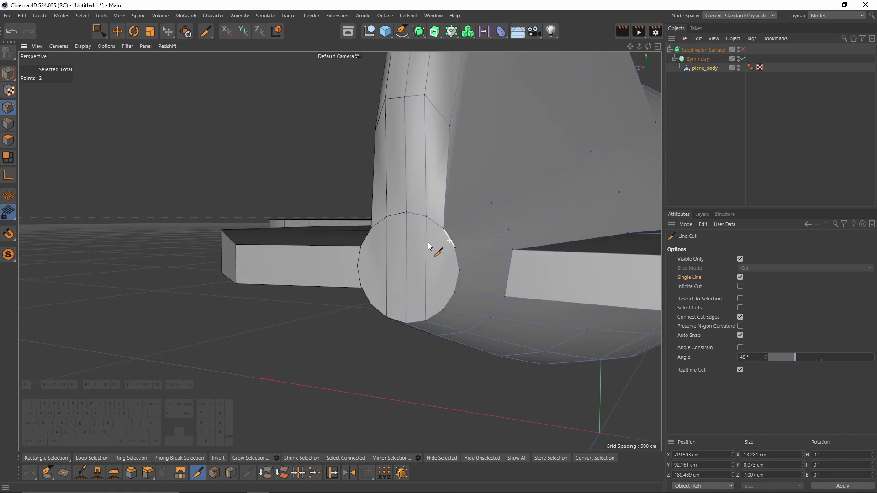
{"action": "left_click", "coordinate": [406, 269]}
Cut two more lines from the tail cap's side points to its centre line, one above and one below the middle cut.
{"action": "left_click", "coordinate": [457, 252]}
{"action": "left_click", "coordinate": [406, 251]}
{"action": "key", "text": "ctrl+z"}
{"action": "left_click", "coordinate": [455, 248]}
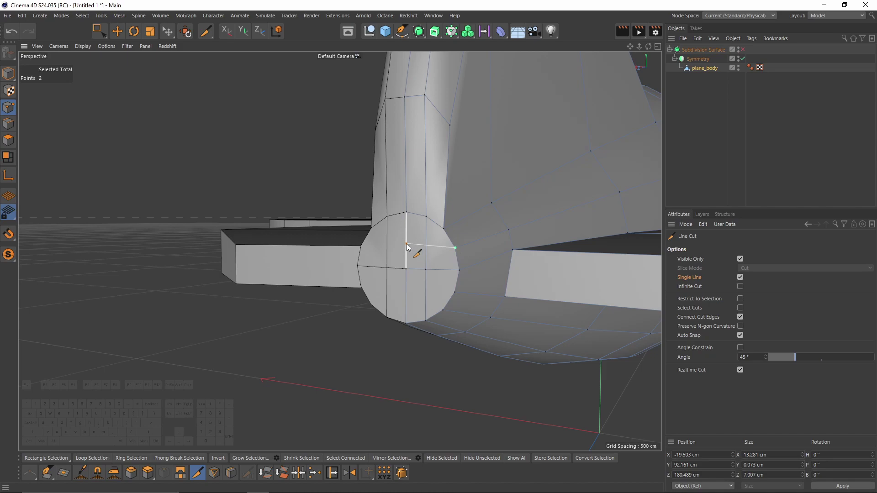
{"action": "left_click", "coordinate": [406, 244]}
{"action": "left_click", "coordinate": [455, 292]}
{"action": "left_click", "coordinate": [406, 292]}
{"action": "key", "text": "e"}
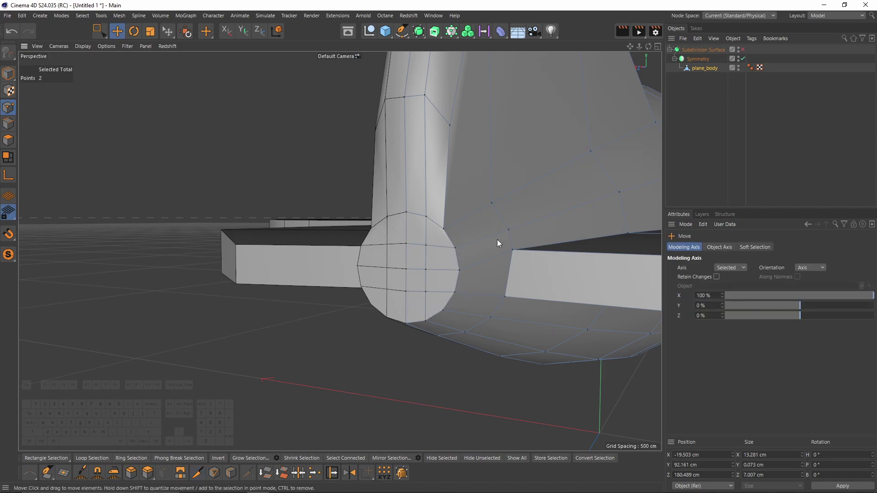
Move the two upper side points of the tail cap and the tail fin's lower rear side point slightly outward along X.
{"action": "left_click_drag", "start_coordinate": [498, 240], "coordinate": [370, 258], "text": "alt"}
{"action": "left_click", "coordinate": [361, 317]}
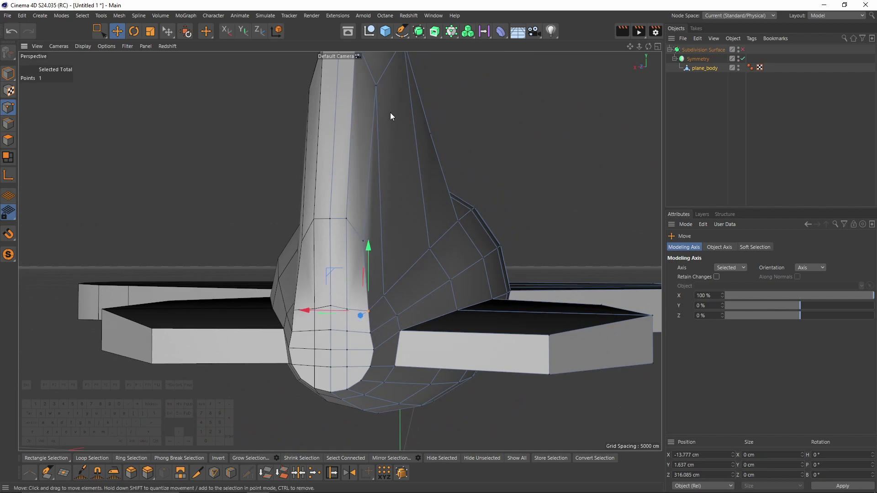
{"action": "left_click_drag", "start_coordinate": [391, 112], "coordinate": [349, 240], "text": "alt"}
{"action": "left_click", "coordinate": [378, 250]}
{"action": "left_click_drag", "start_coordinate": [407, 210], "coordinate": [377, 190], "text": "alt"}
{"action": "left_click_drag", "start_coordinate": [332, 292], "coordinate": [413, 303], "text": "alt"}
{"action": "left_click", "coordinate": [388, 318]}
{"action": "left_click", "coordinate": [390, 340], "text": "shift"}
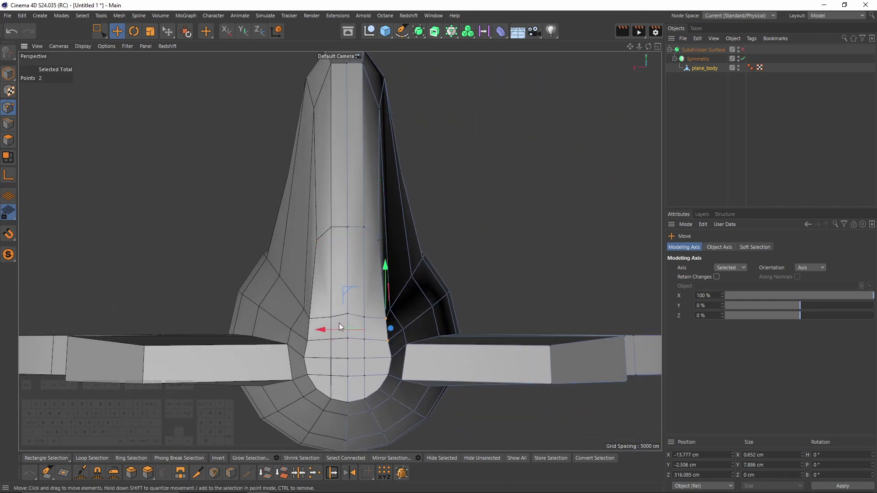
{"action": "left_click_drag", "start_coordinate": [339, 327], "coordinate": [342, 327]}
{"action": "left_click", "coordinate": [378, 240]}
{"action": "left_click_drag", "start_coordinate": [347, 240], "coordinate": [353, 241]}
Slide the tail fin's lower rear side point along its edge and compare it with the blueprint in the side view.
{"action": "mouse_move", "coordinate": [392, 286]}
{"action": "left_mouse_down", "text": "alt"}
{"action": "mouse_move", "coordinate": [353, 299]}
{"action": "mouse_move", "coordinate": [375, 294]}
{"action": "mouse_move", "coordinate": [405, 257]}
{"action": "mouse_move", "coordinate": [361, 298]}
{"action": "mouse_move", "coordinate": [407, 256]}
{"action": "mouse_move", "coordinate": [360, 298]}
{"action": "mouse_move", "coordinate": [382, 277]}
{"action": "left_mouse_up", "text": "alt"}
{"action": "key", "text": "m"}
{"action": "key", "text": "o"}
{"action": "left_click_drag", "start_coordinate": [386, 276], "coordinate": [412, 253], "text": "alt"}
{"action": "left_click_drag", "start_coordinate": [412, 253], "coordinate": [327, 299], "text": "alt"}
{"action": "scroll", "coordinate": [347, 308], "scroll_direction": "up", "scroll_amount": 2}
{"action": "left_click_drag", "start_coordinate": [328, 299], "coordinate": [243, 311], "text": "alt"}
{"action": "key", "text": "e"}
{"action": "mouse_move", "coordinate": [398, 274]}
{"action": "left_mouse_down", "text": "alt"}
{"action": "mouse_move", "coordinate": [445, 248]}
{"action": "mouse_move", "coordinate": [397, 267]}
{"action": "left_mouse_up", "text": "alt"}
{"action": "middle_click", "coordinate": [397, 267]}
{"action": "middle_click", "coordinate": [136, 302]}
{"action": "key", "text": "space"}
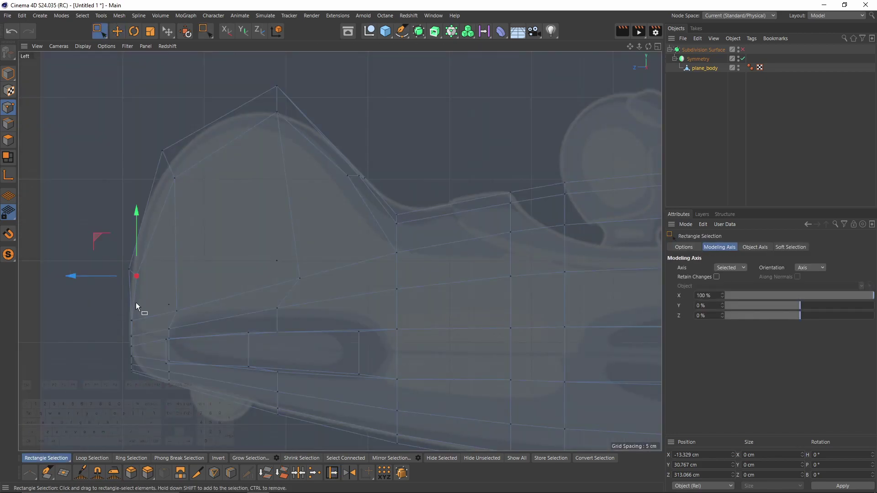
Select the six outer points around the tail cap's rim and move them forward to about Z 313 cm.
{"action": "middle_click", "coordinate": [136, 302]}
{"action": "middle_click", "coordinate": [278, 174]}
{"action": "left_click_drag", "start_coordinate": [278, 173], "coordinate": [347, 182], "text": "alt"}
{"action": "key", "text": "e"}
{"action": "left_click", "coordinate": [407, 276]}
{"action": "left_click", "coordinate": [409, 305], "text": "shift"}
{"action": "left_click", "coordinate": [409, 323], "text": "shift"}
{"action": "left_click", "coordinate": [407, 342], "text": "shift"}
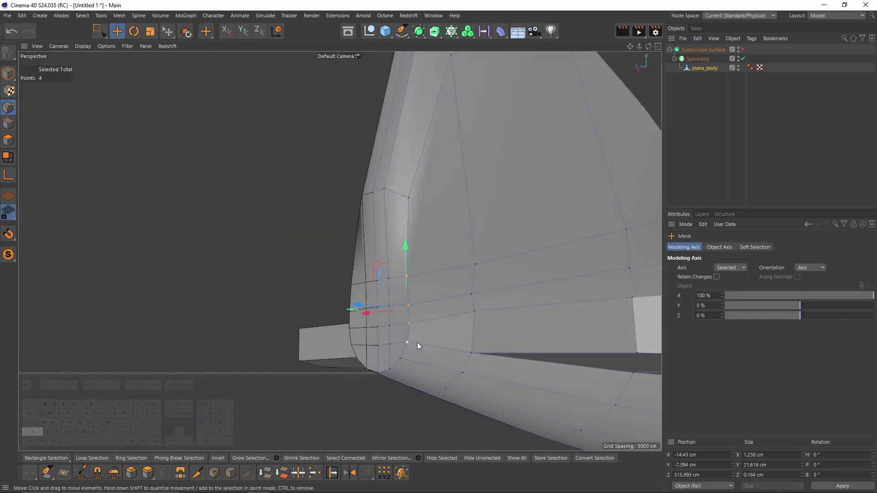
{"action": "key", "text": "0"}
{"action": "left_click", "coordinate": [401, 359], "text": "shift"}
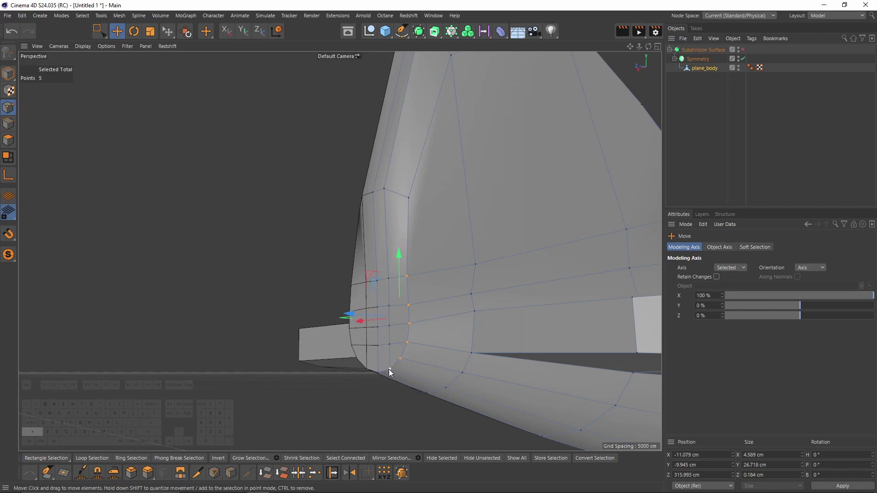
{"action": "left_click", "coordinate": [389, 369], "text": "shift"}
{"action": "key", "text": "F3"}
{"action": "key", "text": "e"}
{"action": "scroll", "coordinate": [194, 353], "scroll_direction": "up", "scroll_amount": 2}
{"action": "left_click_drag", "start_coordinate": [157, 335], "coordinate": [171, 335]}
Flatten the tail end's rim points and its rear points along Z so that each set forms a straight vertical line.
{"action": "key", "text": "0"}
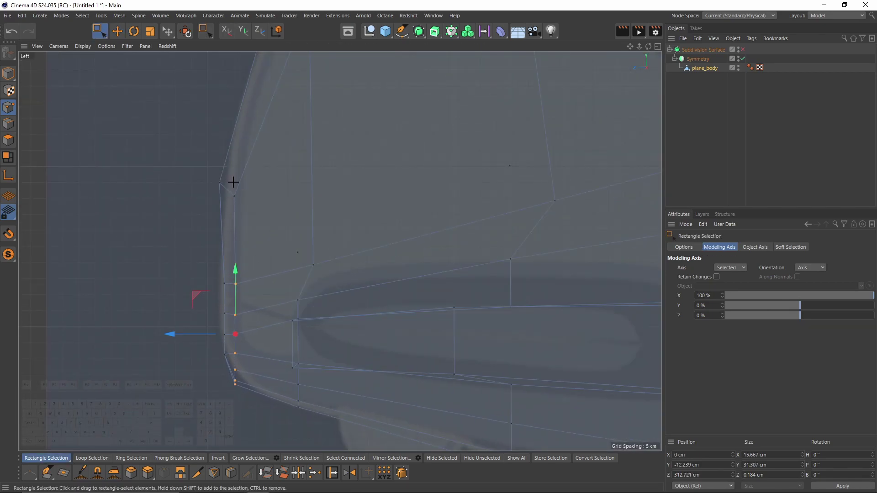
{"action": "left_click_drag", "start_coordinate": [231, 182], "coordinate": [267, 418]}
{"action": "key", "text": "t"}
{"action": "left_click_drag", "start_coordinate": [170, 293], "coordinate": [235, 292], "text": "shift"}
{"action": "key", "text": "0"}
{"action": "left_click_drag", "start_coordinate": [171, 159], "coordinate": [244, 386]}
{"action": "key", "text": "t"}
{"action": "left_click_drag", "start_coordinate": [155, 270], "coordinate": [224, 272], "text": "shift"}
Move the tail end's rear points backward along Z and shift the lower rim point slightly forward.
{"action": "key", "text": "e"}
{"action": "left_click_drag", "start_coordinate": [174, 270], "coordinate": [165, 270]}
{"action": "left_click_drag", "start_coordinate": [216, 273], "coordinate": [223, 264]}
{"action": "key", "text": "ctrl+z"}
{"action": "key", "text": "0"}
{"action": "left_click", "coordinate": [234, 369]}
{"action": "left_click_drag", "start_coordinate": [209, 370], "coordinate": [218, 370]}
{"action": "middle_click_drag", "start_coordinate": [219, 320], "coordinate": [222, 355], "text": "alt"}
Raise the upper rows of the tail end's rear points along Y in the side view to re-space them along the blueprint contour.
{"action": "left_click_drag", "start_coordinate": [207, 334], "coordinate": [249, 303]}
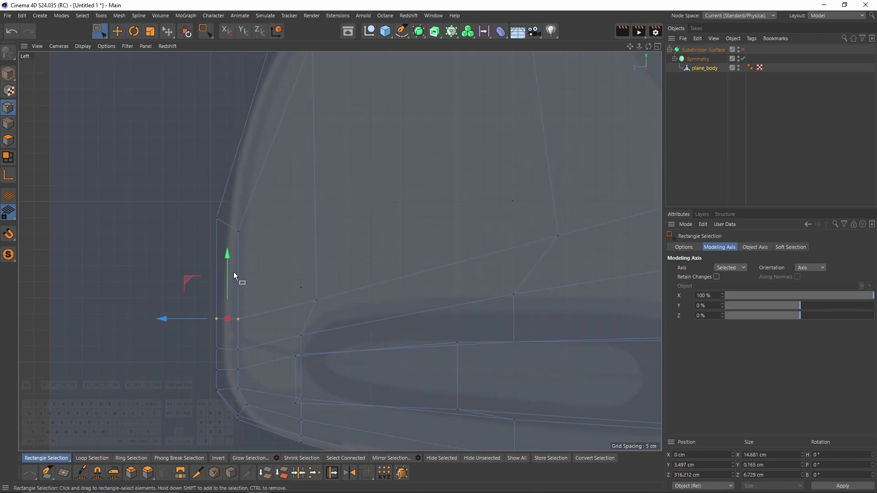
{"action": "left_click_drag", "start_coordinate": [229, 267], "coordinate": [223, 244]}
{"action": "left_click_drag", "start_coordinate": [180, 196], "coordinate": [247, 239]}
{"action": "left_click_drag", "start_coordinate": [192, 187], "coordinate": [198, 151]}
{"action": "left_click_drag", "start_coordinate": [192, 270], "coordinate": [253, 316]}
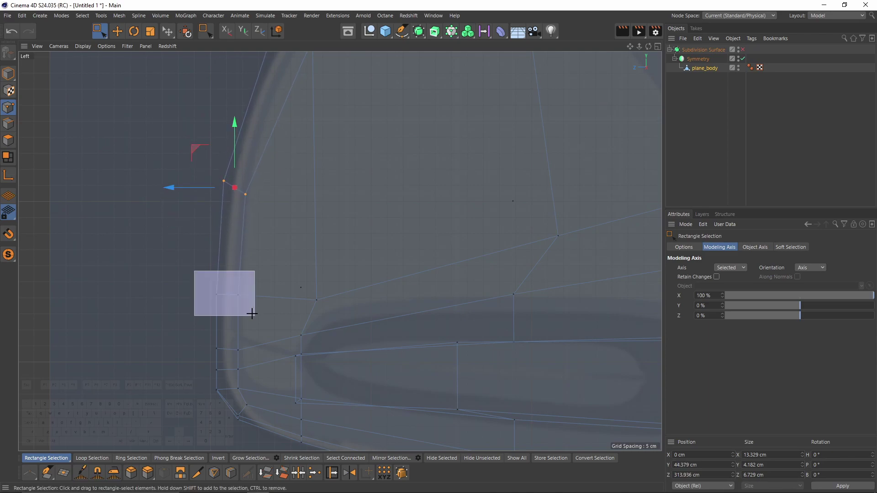
{"action": "left_click_drag", "start_coordinate": [192, 258], "coordinate": [190, 241]}
Raise the middle and lower rows of the tail end's rear points along Y, then compare the smoothed and unsmoothed tail in perspective.
{"action": "left_click_drag", "start_coordinate": [192, 329], "coordinate": [247, 360]}
{"action": "mouse_move", "coordinate": [231, 297]}
{"action": "left_mouse_down"}
{"action": "mouse_move", "coordinate": [231, 279]}
{"action": "mouse_move", "coordinate": [249, 295]}
{"action": "left_mouse_up"}
{"action": "left_click_drag", "start_coordinate": [190, 239], "coordinate": [190, 222]}
{"action": "middle_click_drag", "start_coordinate": [215, 275], "coordinate": [223, 238], "text": "alt"}
{"action": "left_click_drag", "start_coordinate": [178, 276], "coordinate": [258, 327]}
{"action": "left_click_drag", "start_coordinate": [235, 271], "coordinate": [235, 254]}
{"action": "middle_click_drag", "start_coordinate": [215, 151], "coordinate": [210, 249], "text": "alt"}
{"action": "left_click_drag", "start_coordinate": [192, 219], "coordinate": [211, 168]}
{"action": "left_click_drag", "start_coordinate": [174, 246], "coordinate": [255, 329]}
{"action": "left_click_drag", "start_coordinate": [198, 274], "coordinate": [199, 252]}
{"action": "middle_click", "coordinate": [202, 251]}
{"action": "middle_click", "coordinate": [219, 215]}
{"action": "key", "text": "q"}
{"action": "key", "text": "q"}
Slide a point at the base of the tail fin along its edge and compare the smoothed shape.
{"action": "scroll", "coordinate": [459, 226], "scroll_direction": "up", "scroll_amount": 5}
{"action": "left_click_drag", "start_coordinate": [459, 227], "coordinate": [327, 314], "text": "alt"}
{"action": "key", "text": "m"}
{"action": "key", "text": "o"}
{"action": "right_click_drag", "start_coordinate": [328, 314], "coordinate": [284, 304], "text": "alt"}
{"action": "left_click_drag", "start_coordinate": [284, 304], "coordinate": [257, 268]}
{"action": "scroll", "coordinate": [308, 256], "scroll_direction": "down", "scroll_amount": 3}
{"action": "key", "text": "q"}
{"action": "key", "text": "q"}
{"action": "scroll", "coordinate": [275, 284], "scroll_direction": "up", "scroll_amount": 2}
Cut an edge loop around the horizontal stabilizer near the fuselage at about 29 % offset, and undo the last two changes.
{"action": "key", "text": "k"}
{"action": "key", "text": "l"}
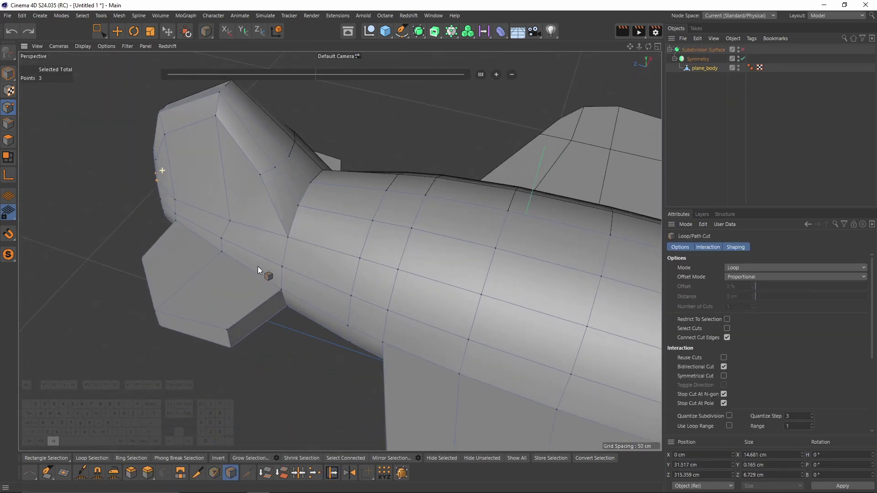
{"action": "key", "text": "q"}
{"action": "left_click", "coordinate": [260, 305]}
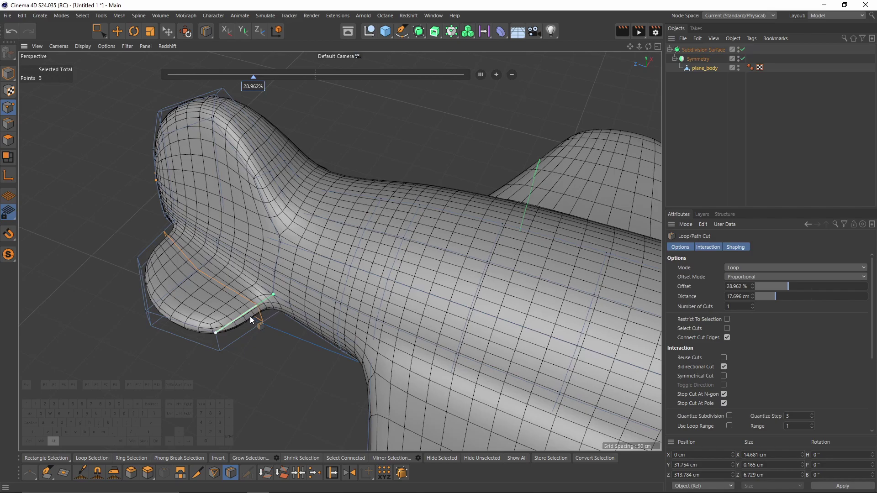
{"action": "left_click_drag", "start_coordinate": [250, 316], "coordinate": [403, 159], "text": "alt"}
{"action": "key", "text": "ctrl+z"}
{"action": "key", "text": "ctrl+z"}
Select the three polygons along the wing's trailing edge and scale them along Y to about 24.5 cm high.
{"action": "left_click", "coordinate": [8, 123]}
{"action": "key", "text": "e"}
{"action": "left_click", "coordinate": [8, 108]}
{"action": "key", "text": "m"}
{"action": "key", "text": "o"}
{"action": "scroll", "coordinate": [430, 208], "scroll_direction": "up", "scroll_amount": 1}
{"action": "left_click_drag", "start_coordinate": [403, 158], "coordinate": [365, 166], "text": "alt"}
{"action": "left_click", "coordinate": [7, 151]}
{"action": "key", "text": "e"}
{"action": "left_click_drag", "start_coordinate": [287, 163], "coordinate": [382, 163]}
{"action": "key", "text": "t"}
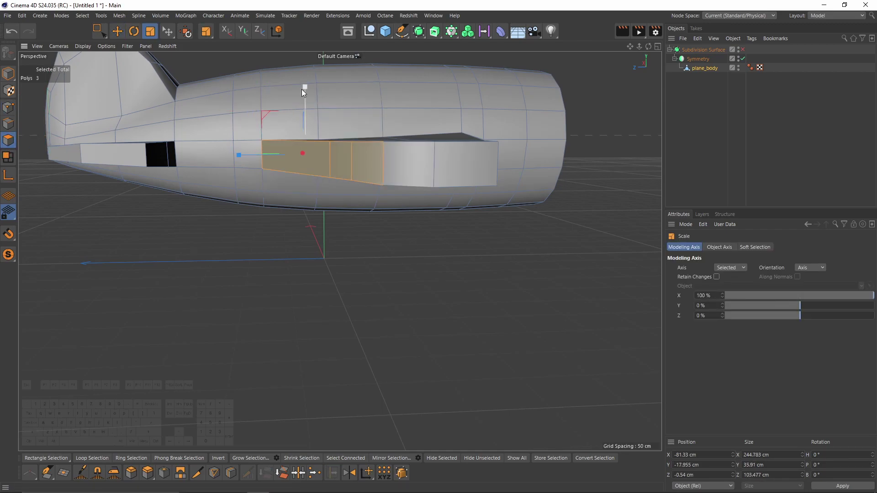
{"action": "left_click_drag", "start_coordinate": [308, 89], "coordinate": [384, 183]}
Select the vertical edge at the middle of the wing tip, undo a trial scaling, and set the modeling axis X to 0 %.
{"action": "left_click", "coordinate": [8, 123]}
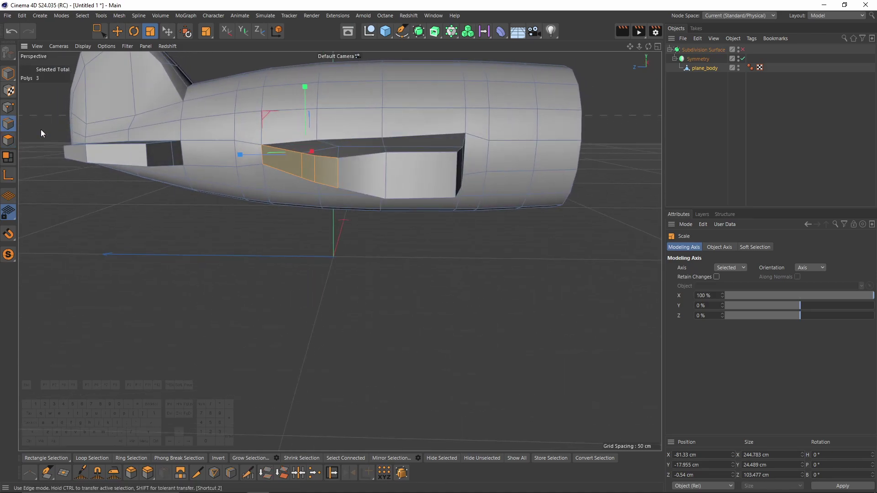
{"action": "left_click", "coordinate": [387, 168]}
{"action": "left_click_drag", "start_coordinate": [390, 85], "coordinate": [388, 99]}
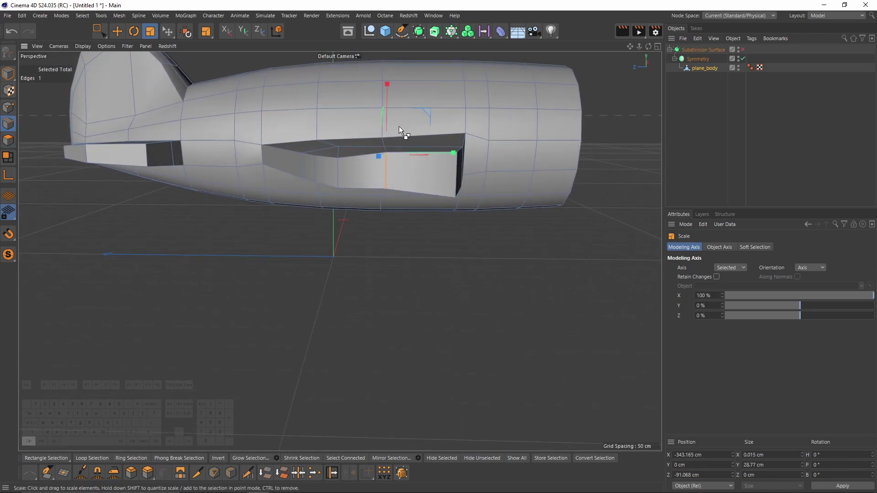
{"action": "key", "text": "ctrl+z"}
{"action": "mouse_move", "coordinate": [402, 176]}
{"action": "left_mouse_down", "text": "alt"}
{"action": "mouse_move", "coordinate": [421, 167]}
{"action": "mouse_move", "coordinate": [416, 179]}
{"action": "left_mouse_up", "text": "alt"}
{"action": "double_click", "coordinate": [705, 295]}
{"action": "type", "text": "0"}
{"action": "key", "text": "Return"}
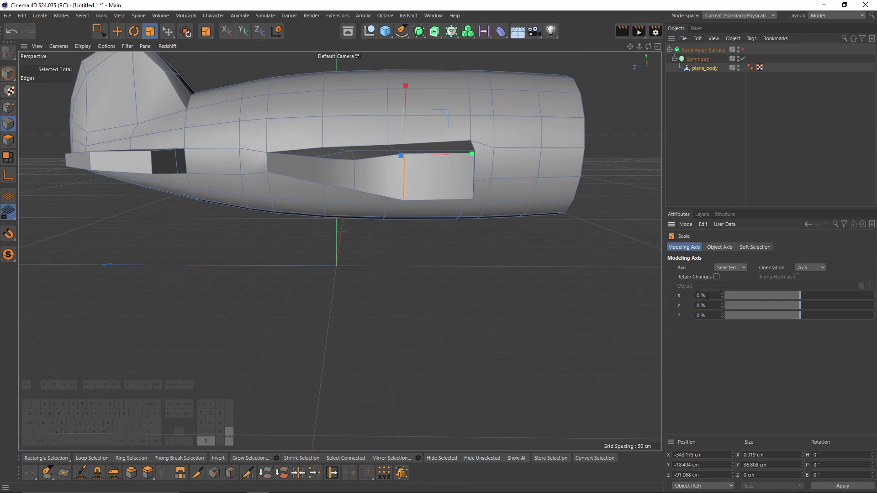
Scale down the wing tip's vertical edges, taking the front corner edge to about 32.9 cm high.
{"action": "scroll", "coordinate": [412, 145], "scroll_direction": "up", "scroll_amount": 2}
{"action": "left_click_drag", "start_coordinate": [400, 123], "coordinate": [325, 187]}
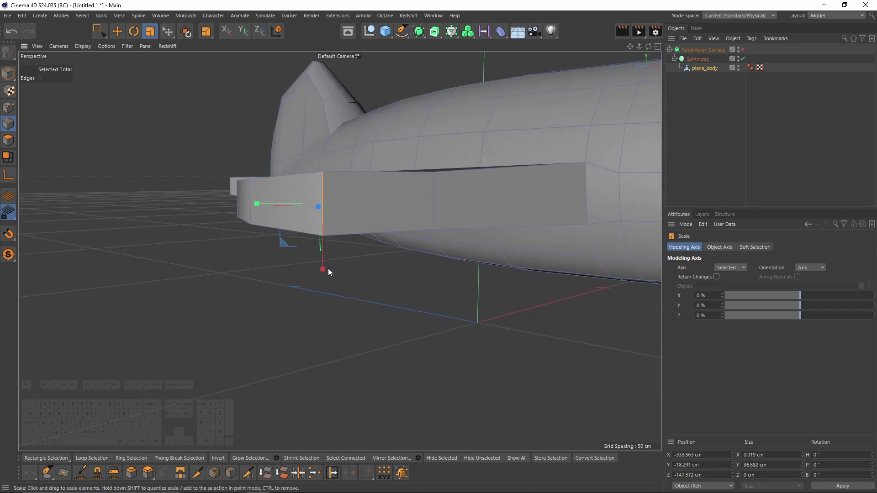
{"action": "left_click_drag", "start_coordinate": [328, 267], "coordinate": [317, 262]}
{"action": "left_click_drag", "start_coordinate": [346, 197], "coordinate": [390, 264], "text": "alt"}
Cut an edge loop spanwise along the wing near its leading edge, running through the wing tip.
{"action": "key", "text": "q"}
{"action": "key", "text": "k"}
{"action": "key", "text": "l"}
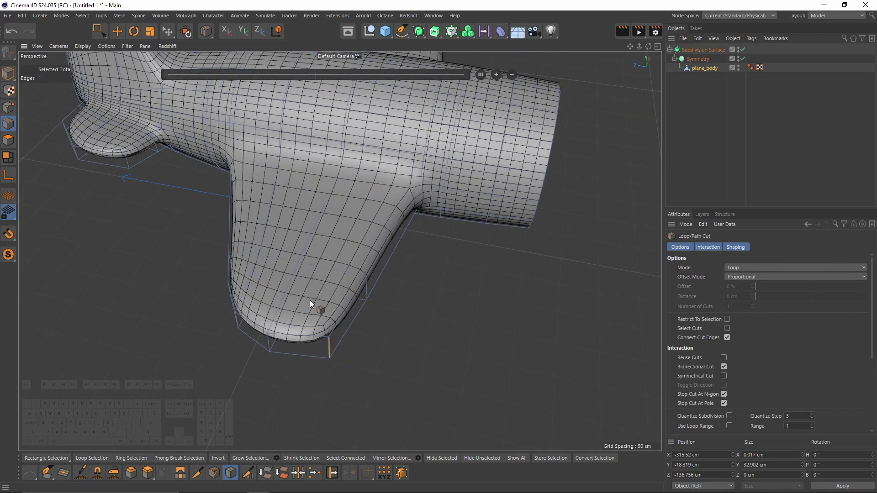
{"action": "left_click", "coordinate": [309, 333]}
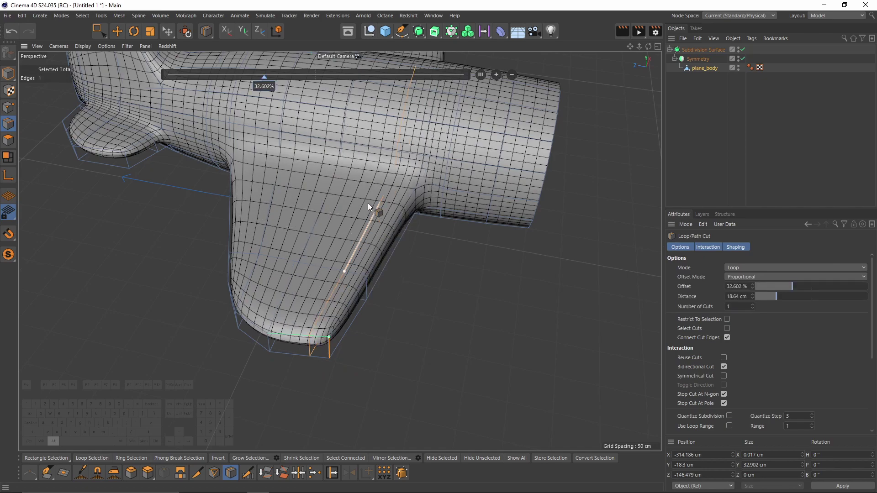
{"action": "left_click_drag", "start_coordinate": [391, 246], "coordinate": [324, 292], "text": "alt"}
{"action": "left_click", "coordinate": [326, 290]}
{"action": "key", "text": "q"}
{"action": "key", "text": "q"}
Move the wing tip's front corner points and the neighbouring tip points in the top view to round the tip to the blueprint.
{"action": "middle_click", "coordinate": [482, 171]}
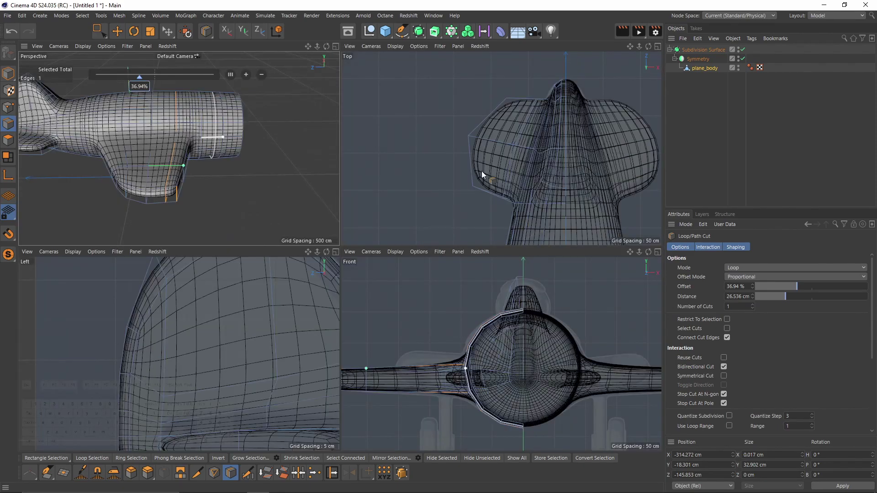
{"action": "middle_click", "coordinate": [481, 171]}
{"action": "middle_click_drag", "start_coordinate": [393, 210], "coordinate": [379, 228], "text": "alt"}
{"action": "middle_click_drag", "start_coordinate": [410, 230], "coordinate": [450, 170], "text": "alt"}
{"action": "key", "text": "q"}
{"action": "left_click", "coordinate": [9, 107]}
{"action": "key", "text": "space"}
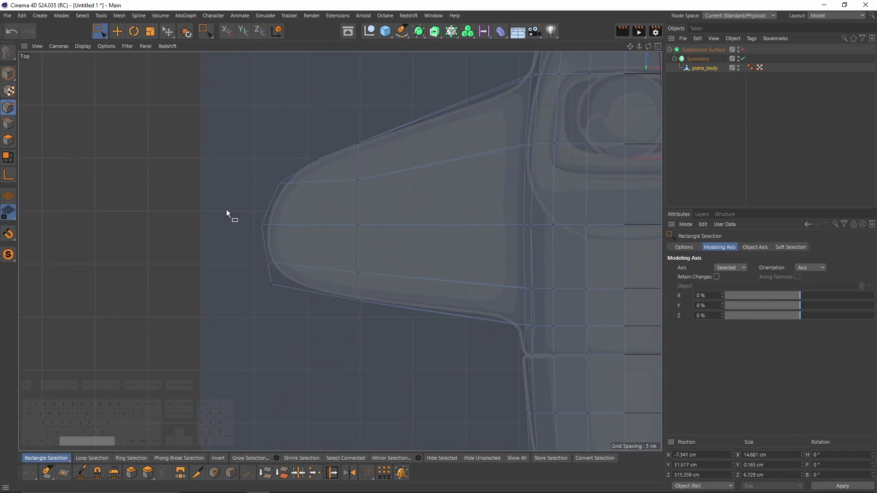
{"action": "left_click", "coordinate": [271, 284]}
{"action": "scroll", "coordinate": [275, 279], "scroll_direction": "up", "scroll_amount": 3}
{"action": "key", "text": "q"}
{"action": "left_click_drag", "start_coordinate": [313, 250], "coordinate": [339, 252]}
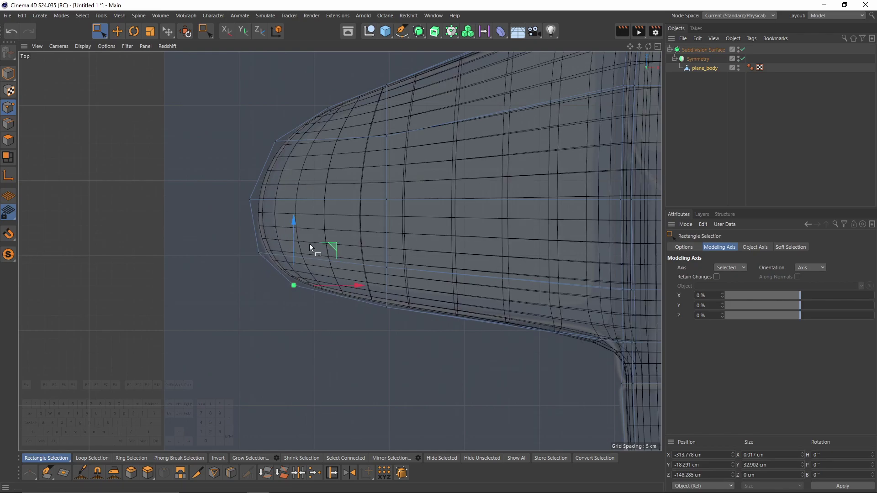
{"action": "left_click_drag", "start_coordinate": [272, 242], "coordinate": [249, 263]}
{"action": "left_click_drag", "start_coordinate": [298, 215], "coordinate": [291, 214]}
{"action": "key", "text": "q"}
Move the rear inner point pair of the wing outward toward the tip, to about X -252 cm and Z -46.4 cm.
{"action": "left_click_drag", "start_coordinate": [375, 126], "coordinate": [399, 147]}
{"action": "left_click_drag", "start_coordinate": [387, 94], "coordinate": [386, 90]}
{"action": "key", "text": "F1"}
{"action": "key", "text": "q"}
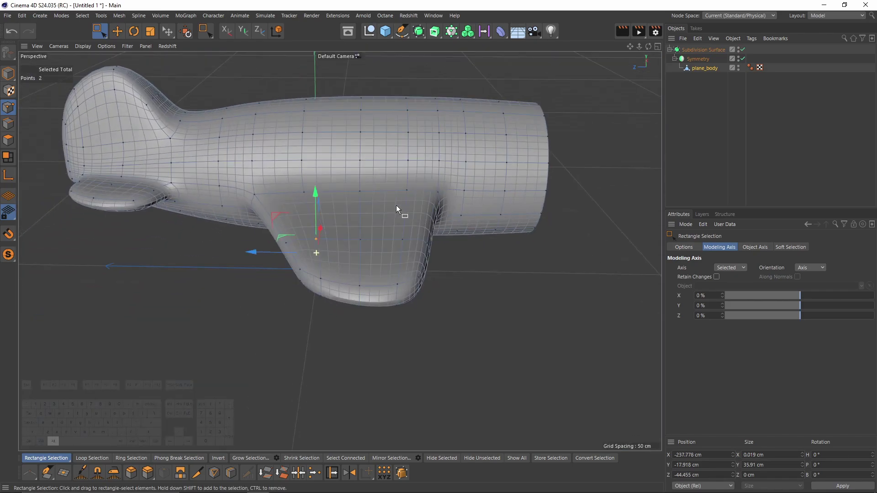
{"action": "key", "text": "q"}
{"action": "left_click_drag", "start_coordinate": [396, 204], "coordinate": [511, 182], "text": "alt"}
{"action": "middle_click_drag", "start_coordinate": [420, 204], "coordinate": [459, 177], "text": "alt"}
{"action": "left_click_drag", "start_coordinate": [458, 177], "coordinate": [386, 256], "text": "alt"}
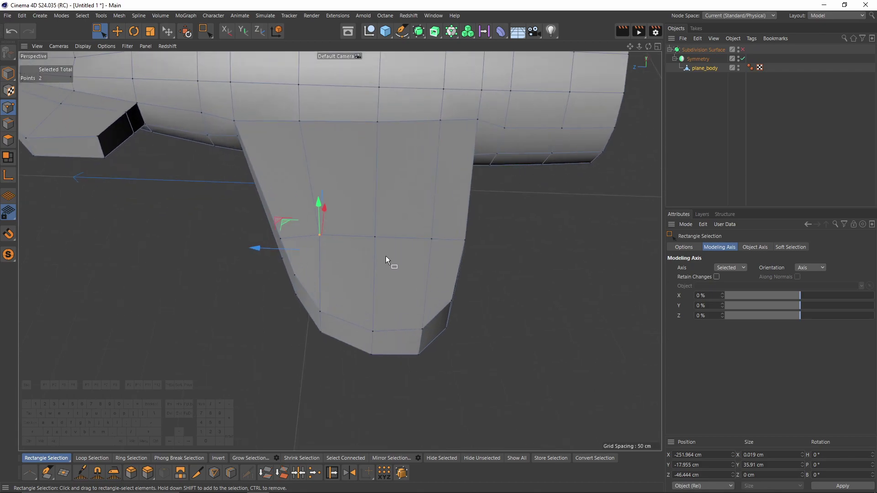
Select the three rim polygons of the wing tip and examine the tip's shape with and without smoothing.
{"action": "key", "text": "q"}
{"action": "left_click", "coordinate": [8, 141]}
{"action": "key", "text": "e"}
{"action": "left_click_drag", "start_coordinate": [393, 292], "coordinate": [293, 277], "text": "alt"}
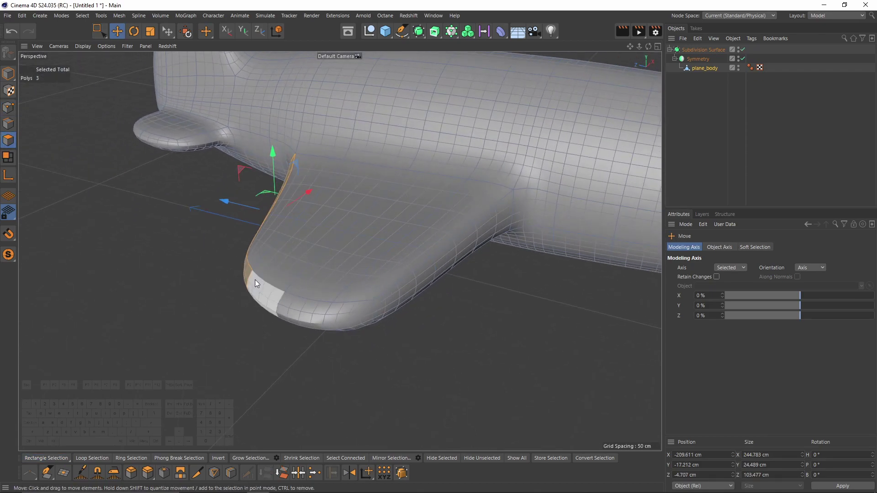
{"action": "key", "text": "q"}
{"action": "left_click", "coordinate": [242, 293]}
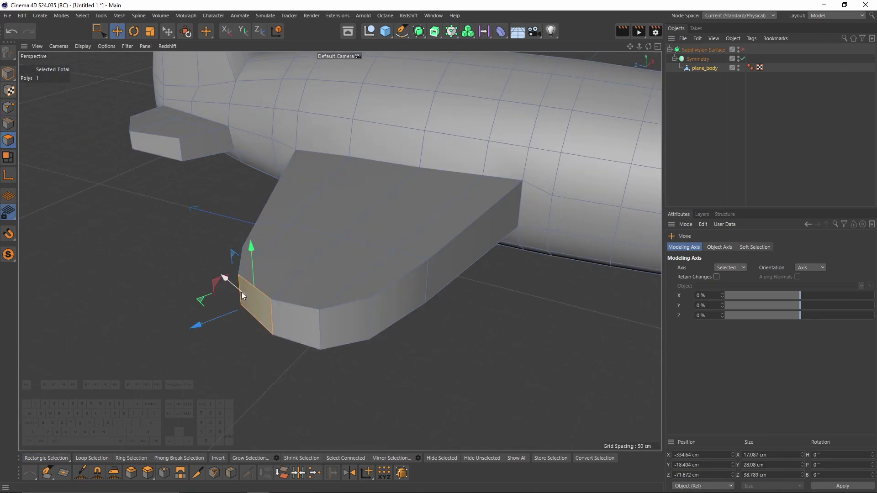
{"action": "left_click", "coordinate": [290, 322], "text": "shift"}
{"action": "left_click", "coordinate": [347, 325], "text": "shift"}
{"action": "key", "text": "q"}
{"action": "left_click_drag", "start_coordinate": [363, 325], "coordinate": [253, 239], "text": "alt"}
{"action": "middle_click_drag", "start_coordinate": [325, 266], "coordinate": [248, 252], "text": "alt"}
{"action": "left_click_drag", "start_coordinate": [248, 252], "coordinate": [416, 273], "text": "alt"}
{"action": "key", "text": "q"}
{"action": "key", "text": "l"}
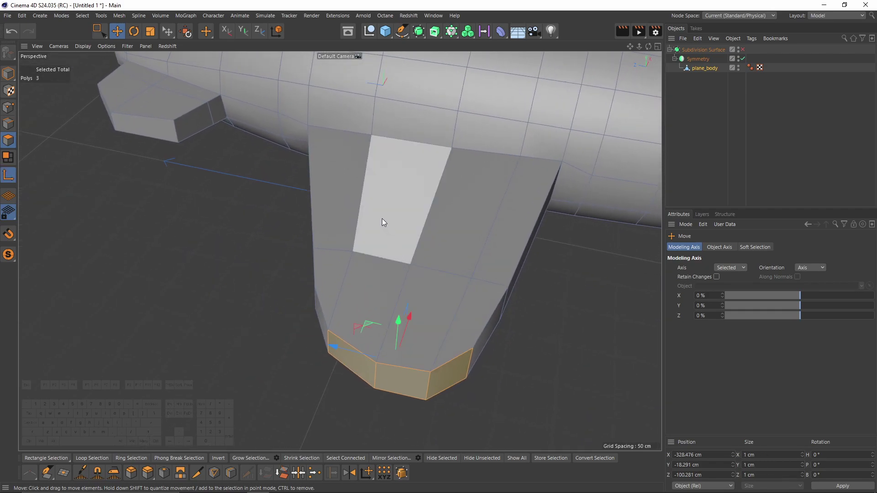
{"action": "key", "text": "l"}
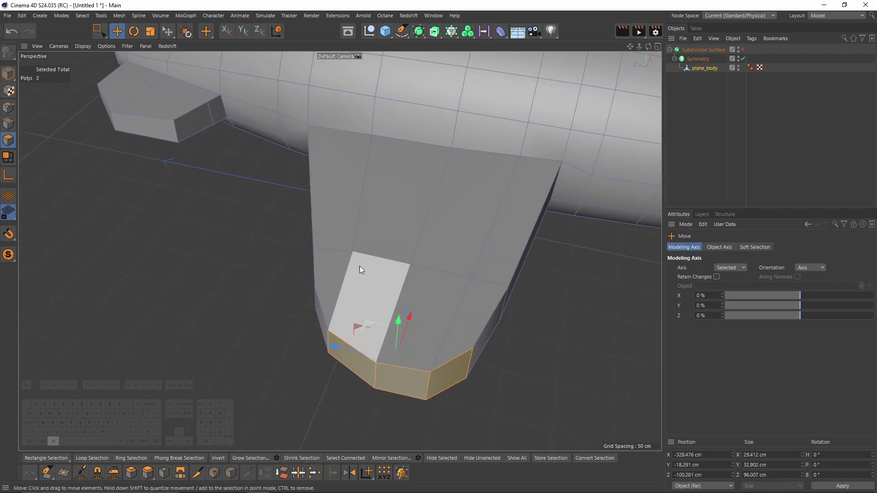
{"action": "left_click_drag", "start_coordinate": [360, 266], "coordinate": [355, 274], "text": "alt"}
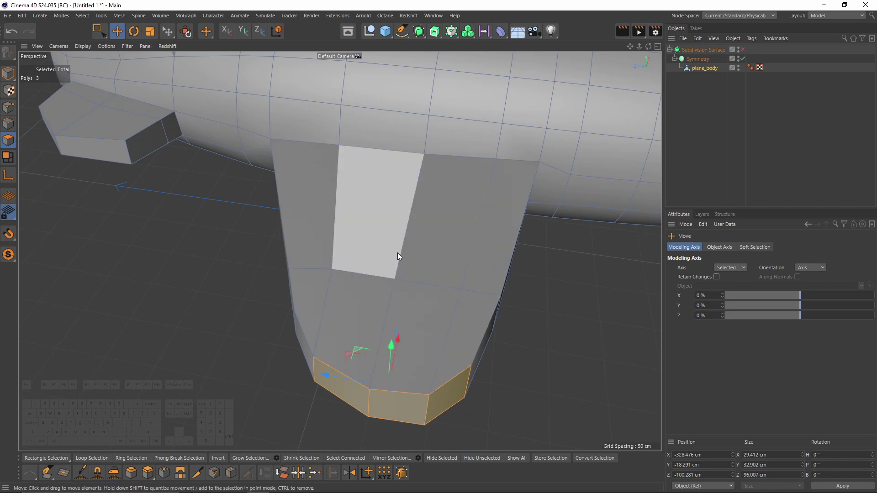
Line-cut a path across the wing tip's upper face from the rear rim point to the front rim point, running inside the rim.
{"action": "left_click", "coordinate": [9, 108]}
{"action": "key", "text": "k"}
{"action": "key", "text": "k"}
{"action": "scroll", "coordinate": [295, 262], "scroll_direction": "up", "scroll_amount": 2}
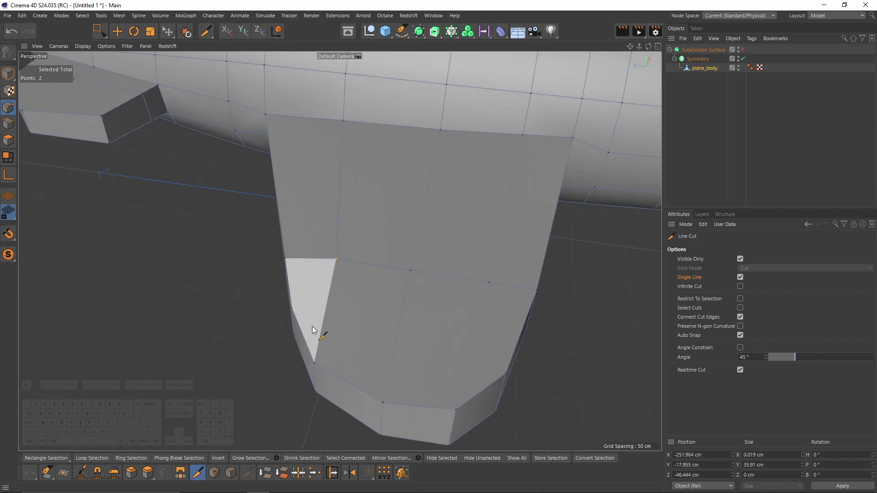
{"action": "left_click", "coordinate": [313, 362]}
{"action": "left_click", "coordinate": [292, 308]}
{"action": "left_click", "coordinate": [328, 299]}
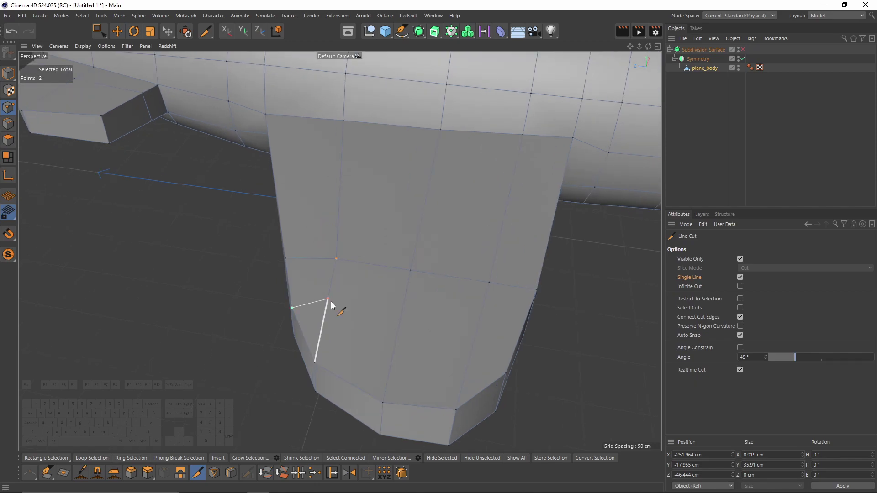
{"action": "left_click", "coordinate": [390, 371]}
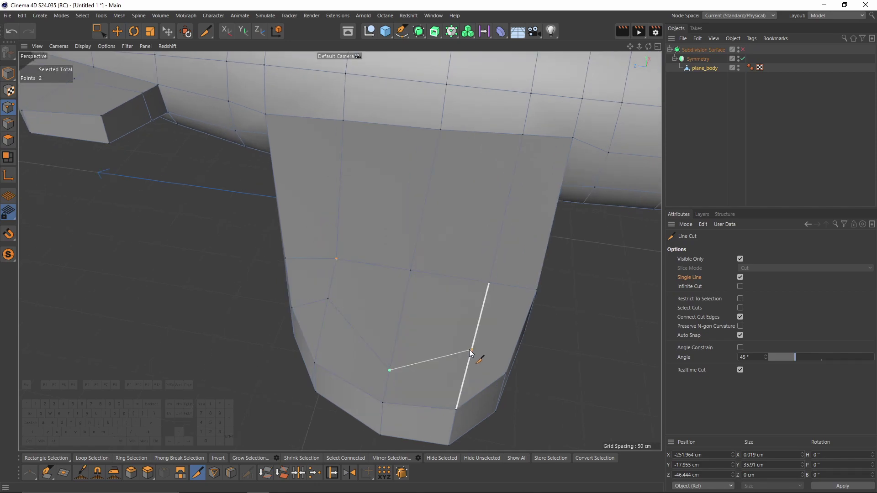
{"action": "left_click", "coordinate": [472, 350]}
{"action": "left_click", "coordinate": [505, 373]}
Line-cut the wing tip's rear and front corner points to the new inner path on the upper face.
{"action": "middle_click_drag", "start_coordinate": [319, 362], "coordinate": [399, 356], "text": "alt"}
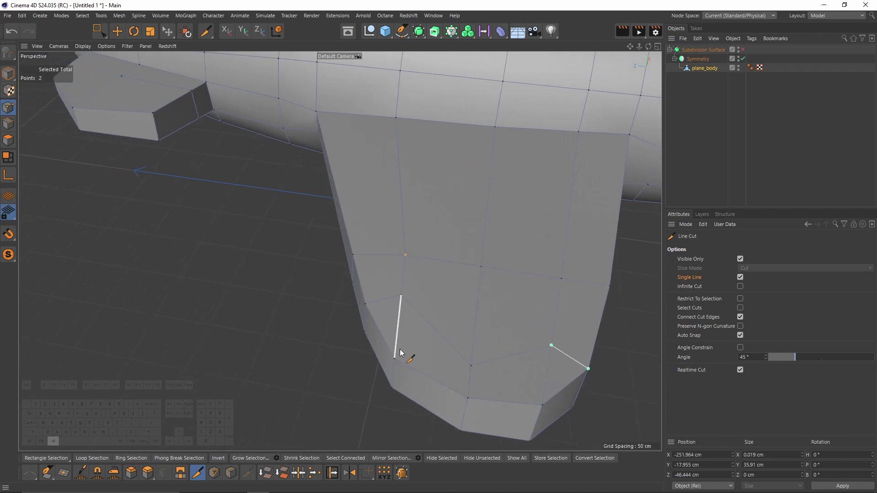
{"action": "left_click", "coordinate": [395, 359]}
{"action": "left_click", "coordinate": [426, 335]}
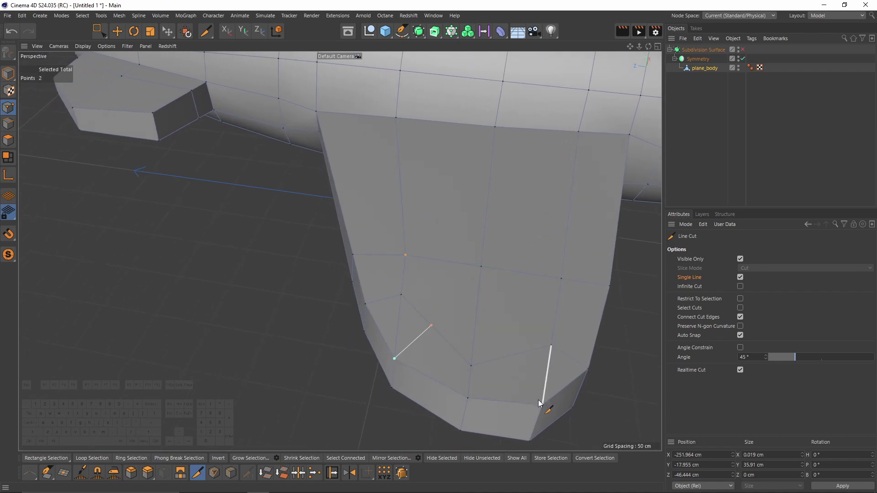
{"action": "left_click", "coordinate": [543, 405]}
{"action": "left_click", "coordinate": [523, 355]}
Slide the rear inner point on the wing's upper face toward the trailing edge, to about 17 % offset.
{"action": "key", "text": "m"}
{"action": "key", "text": "o"}
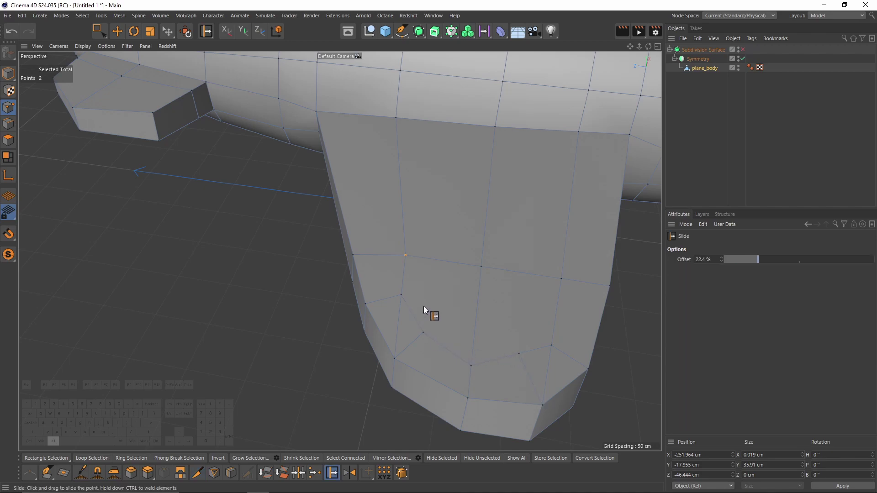
{"action": "left_click_drag", "start_coordinate": [424, 311], "coordinate": [405, 260], "text": "alt"}
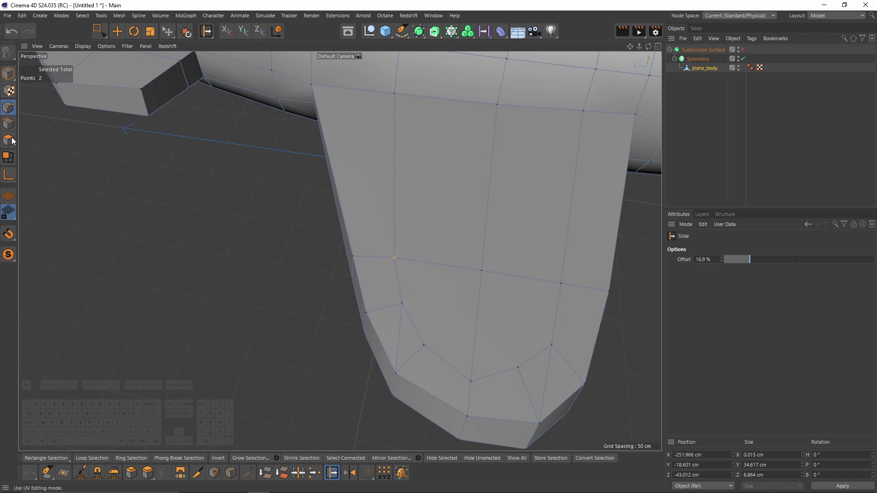
Dissolve the two old spanwise edges between the inner path and the wing tip's rear and front corners.
{"action": "left_click", "coordinate": [9, 124]}
{"action": "left_click", "coordinate": [400, 329]}
{"action": "left_click", "coordinate": [547, 379], "text": "shift"}
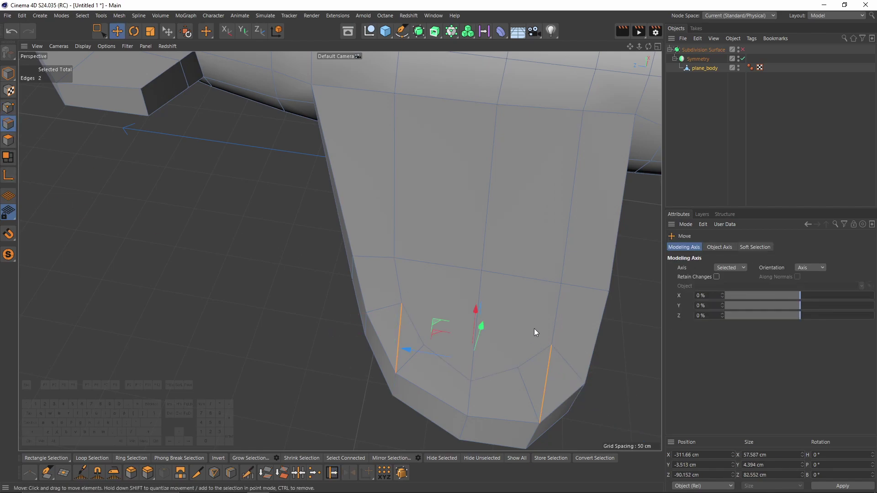
{"action": "right_click", "coordinate": [527, 322]}
{"action": "left_click", "coordinate": [568, 389]}
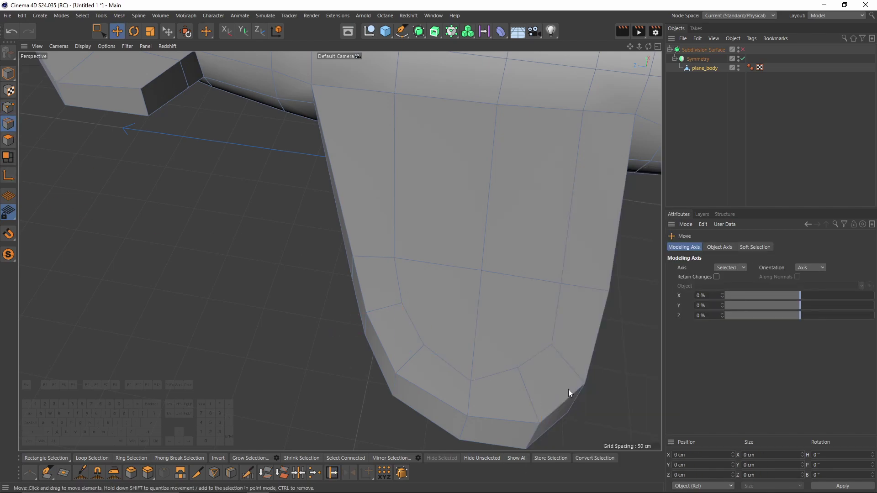
Line-cut straight across the wing tip's upper face between the rear and front bend points of the inner path.
{"action": "key", "text": "k"}
{"action": "key", "text": "k"}
{"action": "left_click", "coordinate": [402, 303]}
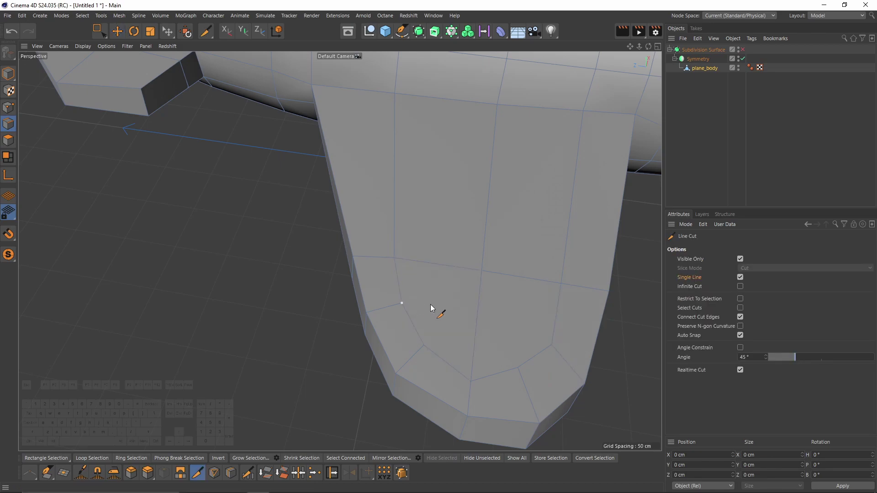
{"action": "left_click", "coordinate": [553, 344]}
{"action": "key", "text": "e"}
{"action": "key", "text": "Return"}
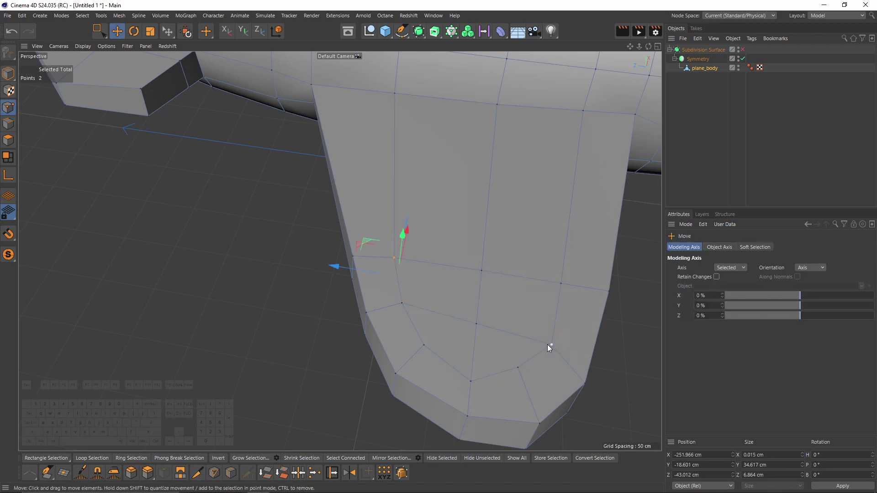
Slide the inner path's front tip point and the points of the adjacent chordwise row to even out the wing's upper face.
{"action": "key", "text": "m"}
{"action": "key", "text": "o"}
{"action": "left_click_drag", "start_coordinate": [523, 382], "coordinate": [565, 312]}
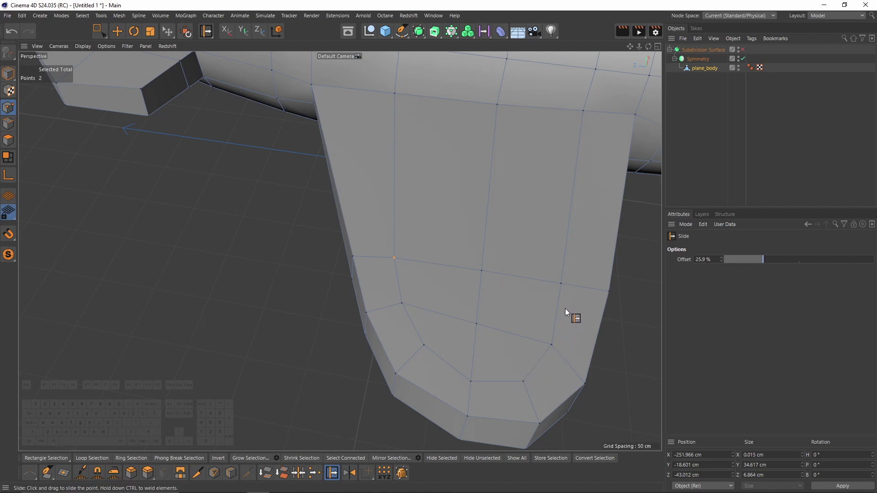
{"action": "left_click_drag", "start_coordinate": [560, 282], "coordinate": [468, 268]}
{"action": "left_click_drag", "start_coordinate": [475, 308], "coordinate": [329, 291], "text": "alt"}
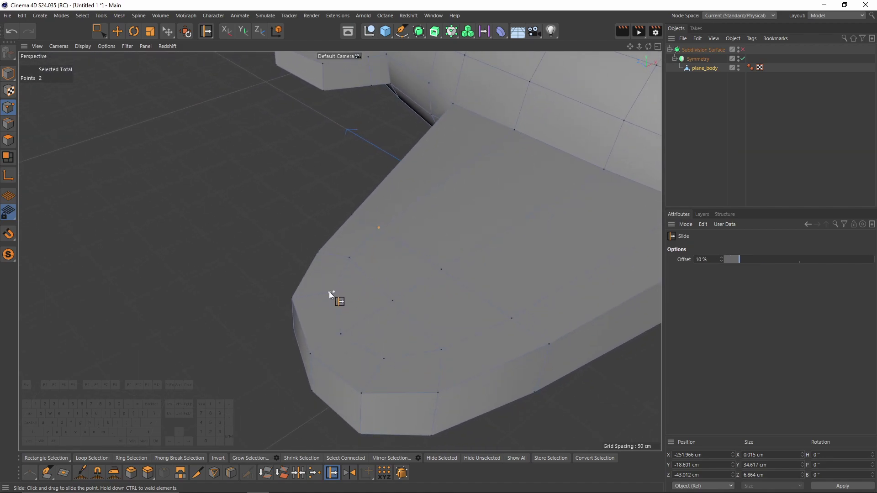
{"action": "key", "text": "q"}
{"action": "left_click_drag", "start_coordinate": [386, 331], "coordinate": [344, 179], "text": "alt"}
{"action": "key", "text": "q"}
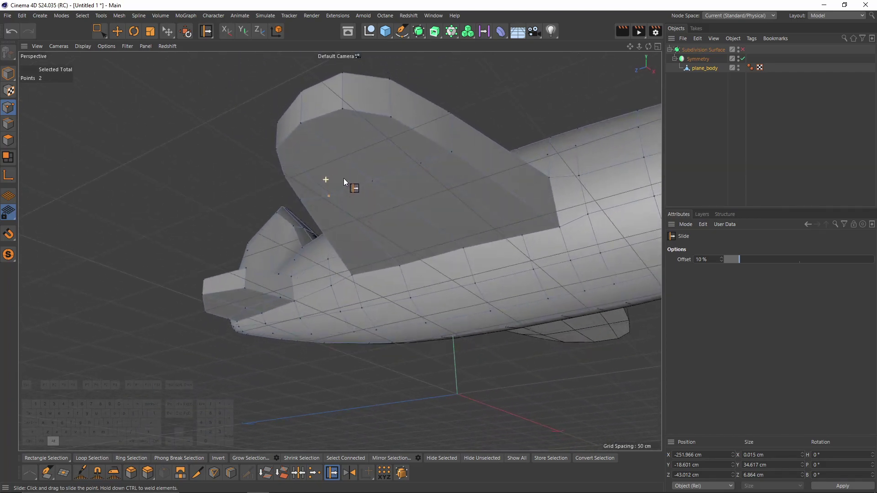
Hide the workplane grid in the perspective viewport.
{"action": "left_click", "coordinate": [142, 48]}
{"action": "mouse_move", "coordinate": [129, 46]}
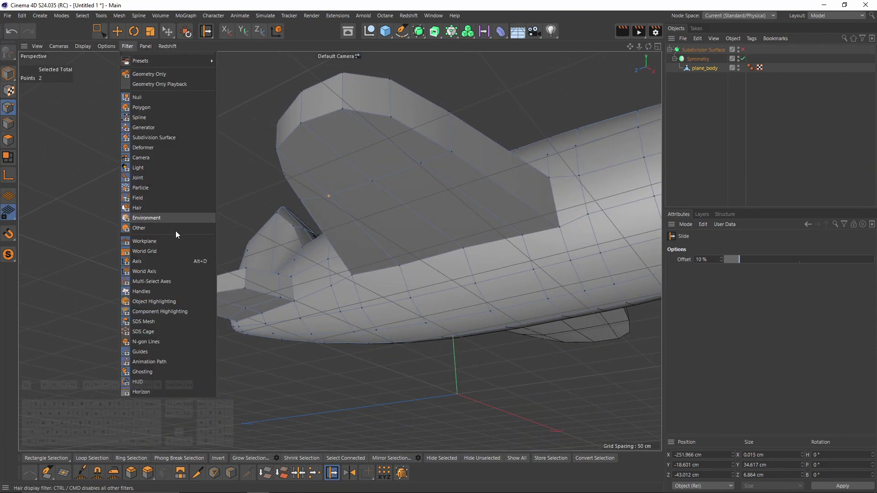
{"action": "left_click", "coordinate": [163, 242]}
Line-cut an inner path on the wing's underside from the front tip corner across the spanwise edges to the rear tip corner.
{"action": "left_click_drag", "start_coordinate": [457, 240], "coordinate": [468, 221], "text": "alt"}
{"action": "key", "text": "k"}
{"action": "key", "text": "k"}
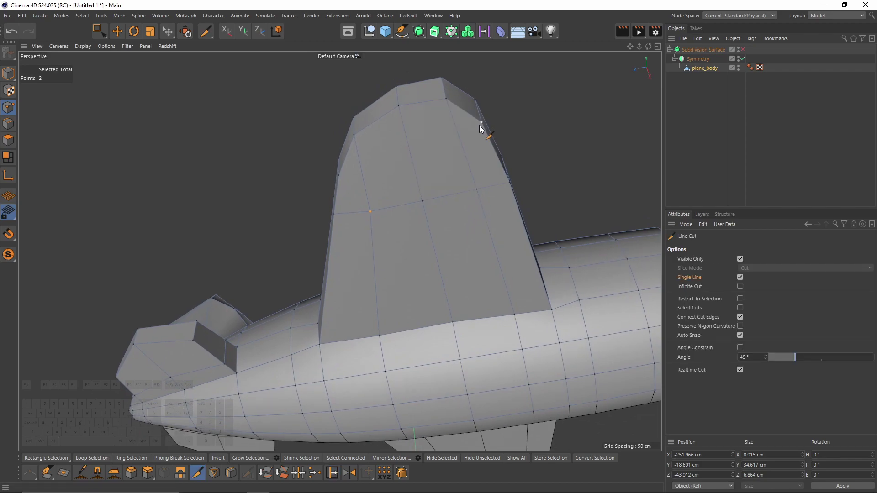
{"action": "left_click", "coordinate": [481, 123]}
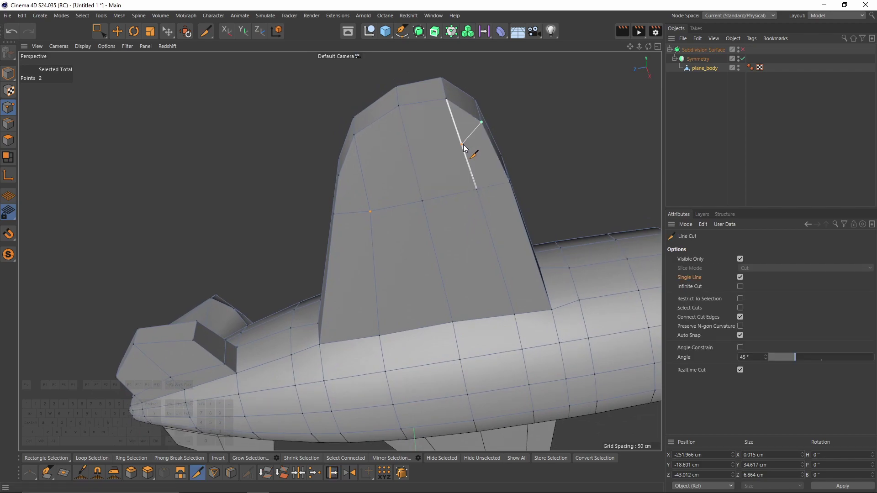
{"action": "left_click", "coordinate": [403, 126]}
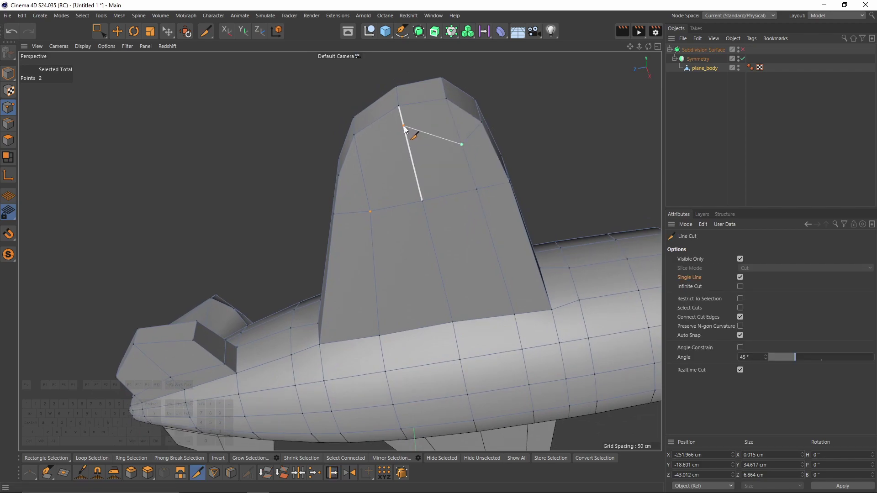
{"action": "left_click", "coordinate": [359, 161]}
{"action": "left_click", "coordinate": [370, 211]}
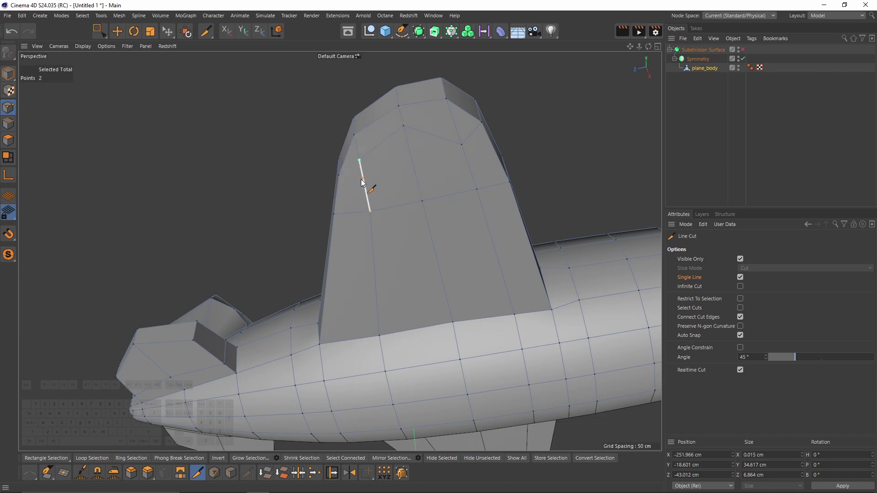
{"action": "left_click", "coordinate": [339, 175]}
{"action": "left_click", "coordinate": [363, 178]}
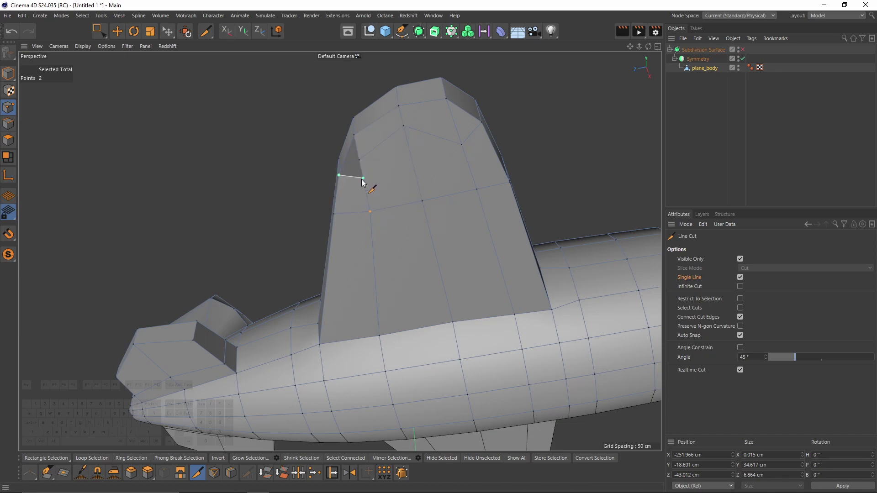
Line-cut from the tip's front outline point to the underside's inner path and slide the path's points to follow the rounded tip.
{"action": "key", "text": "m"}
{"action": "key", "text": "o"}
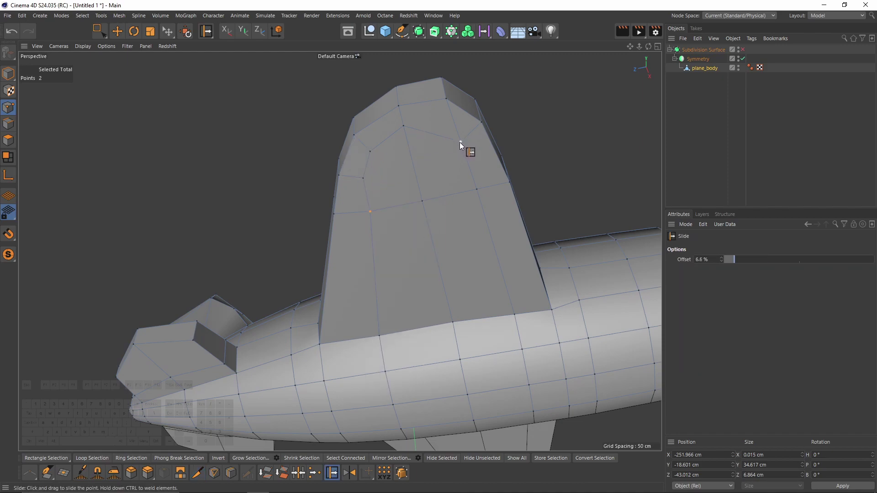
{"action": "scroll", "coordinate": [459, 141], "scroll_direction": "up", "scroll_amount": 2}
{"action": "key", "text": "k"}
{"action": "key", "text": "k"}
{"action": "left_click", "coordinate": [439, 108]}
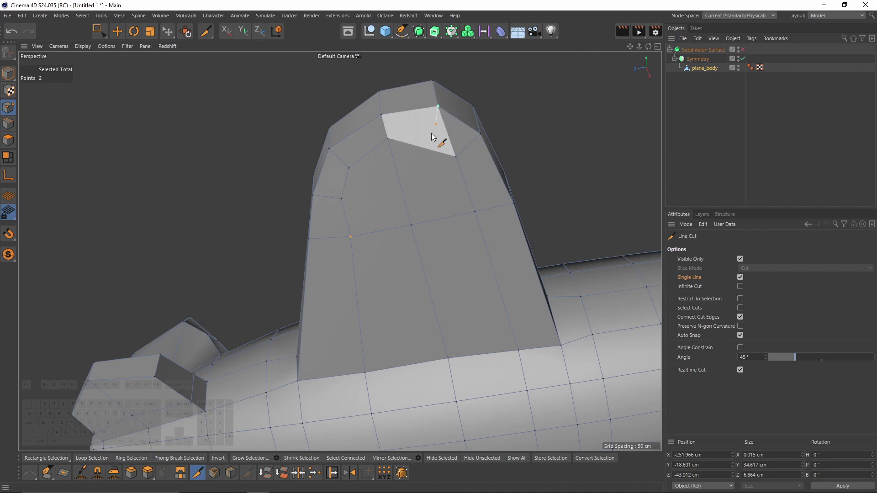
{"action": "left_click", "coordinate": [421, 147]}
{"action": "key", "text": "m"}
{"action": "key", "text": "o"}
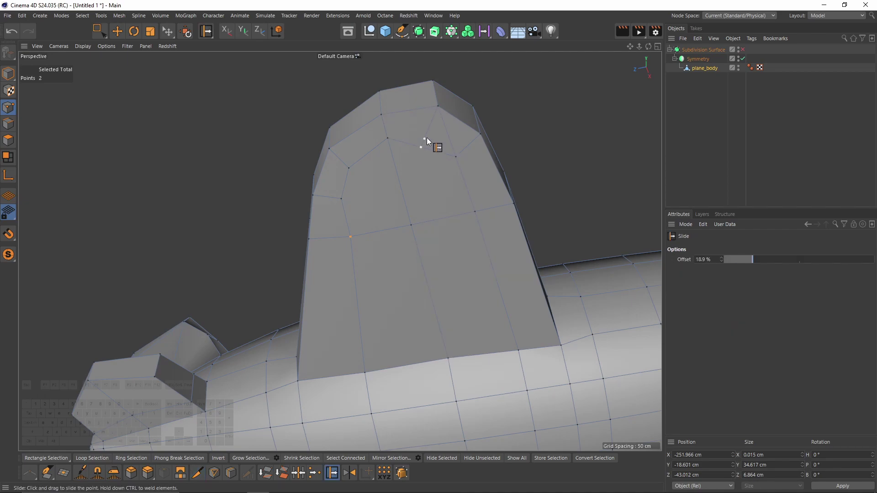
Dissolve the old edge at the underside's front tip and line-cut straight across between the inner path's front and rear bend points.
{"action": "key", "text": "Return"}
{"action": "key", "text": "e"}
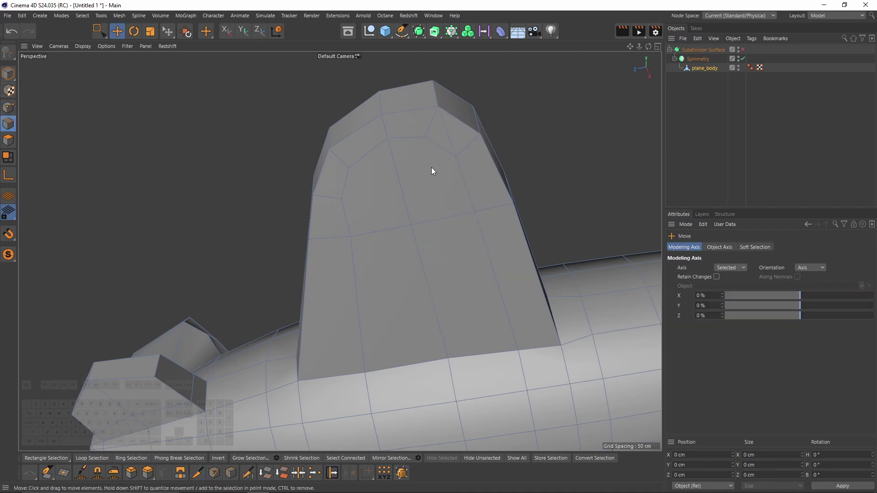
{"action": "left_click", "coordinate": [449, 138]}
{"action": "key", "text": "m"}
{"action": "key", "text": "k"}
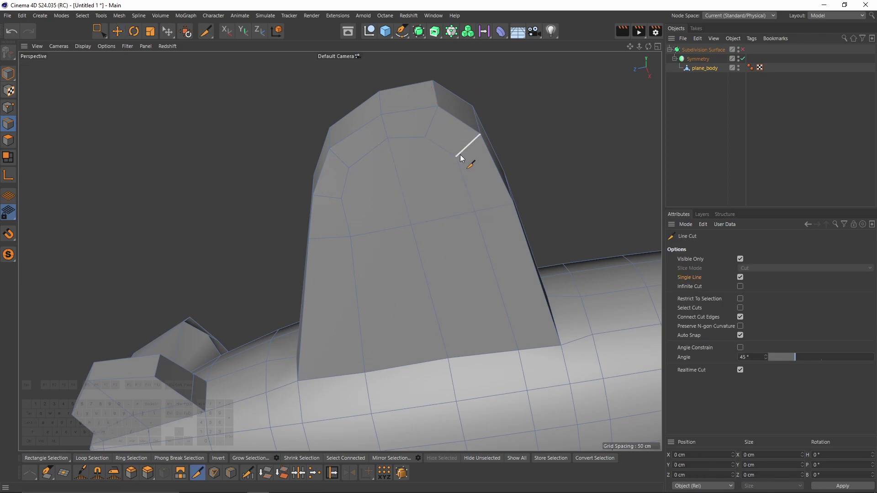
{"action": "key", "text": "e"}
{"action": "left_click", "coordinate": [344, 202]}
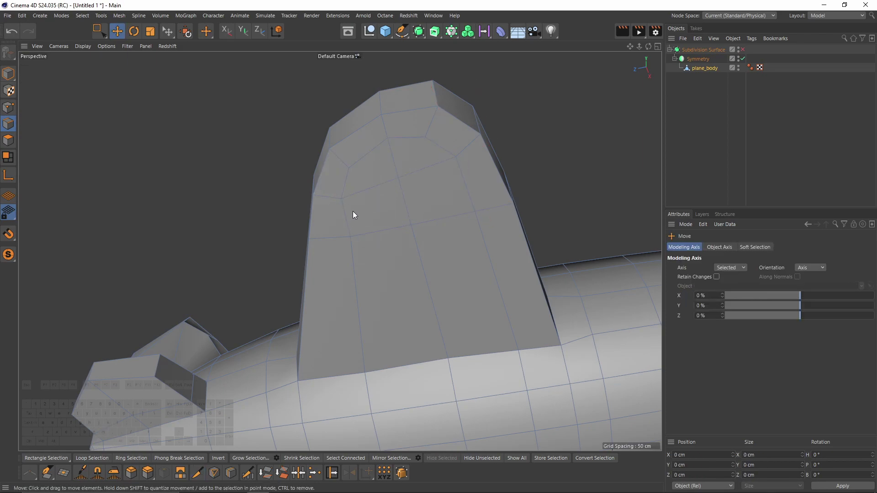
Slide the front bend point and the rear point of the adjacent chordwise row to even out the wing's underside.
{"action": "key", "text": "Return"}
{"action": "key", "text": "m"}
{"action": "key", "text": "o"}
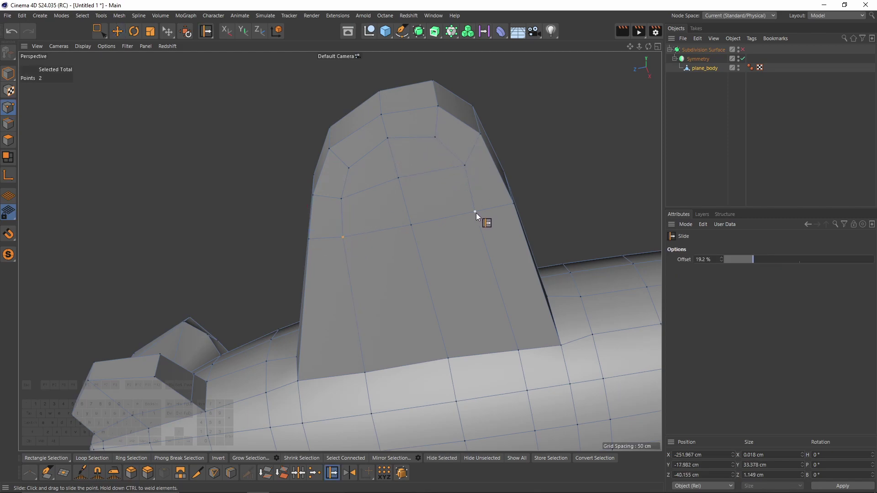
Select all polygons of the wing's upper face and flatten them by scaling along the axis in Normal orientation.
{"action": "mouse_move", "coordinate": [476, 213]}
{"action": "left_mouse_down", "text": "alt"}
{"action": "mouse_move", "coordinate": [467, 194]}
{"action": "mouse_move", "coordinate": [479, 183]}
{"action": "mouse_move", "coordinate": [448, 215]}
{"action": "mouse_move", "coordinate": [460, 264]}
{"action": "mouse_move", "coordinate": [467, 201]}
{"action": "left_mouse_up", "text": "alt"}
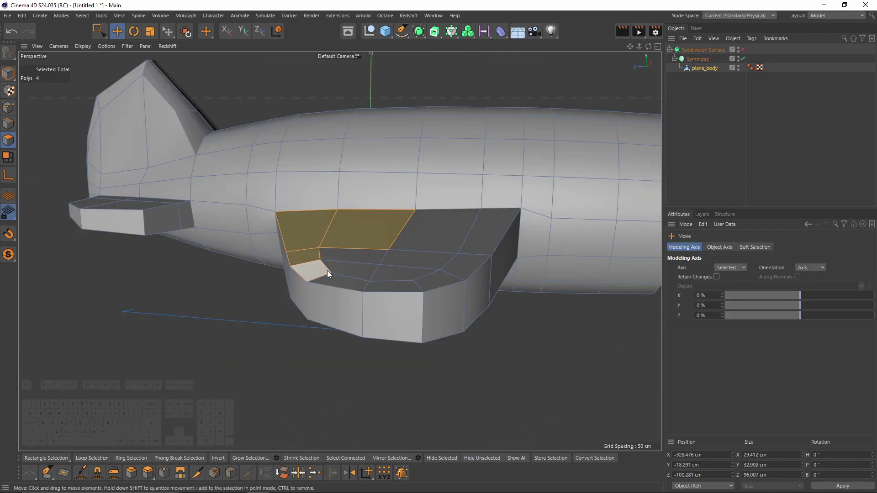
{"action": "mouse_move", "coordinate": [327, 270]}
{"action": "left_mouse_down", "text": "shift"}
{"action": "mouse_move", "coordinate": [421, 286]}
{"action": "mouse_move", "coordinate": [454, 266]}
{"action": "mouse_move", "coordinate": [461, 228]}
{"action": "mouse_move", "coordinate": [374, 239]}
{"action": "mouse_move", "coordinate": [461, 226]}
{"action": "mouse_move", "coordinate": [420, 246]}
{"action": "mouse_move", "coordinate": [439, 249]}
{"action": "left_mouse_up", "text": "shift"}
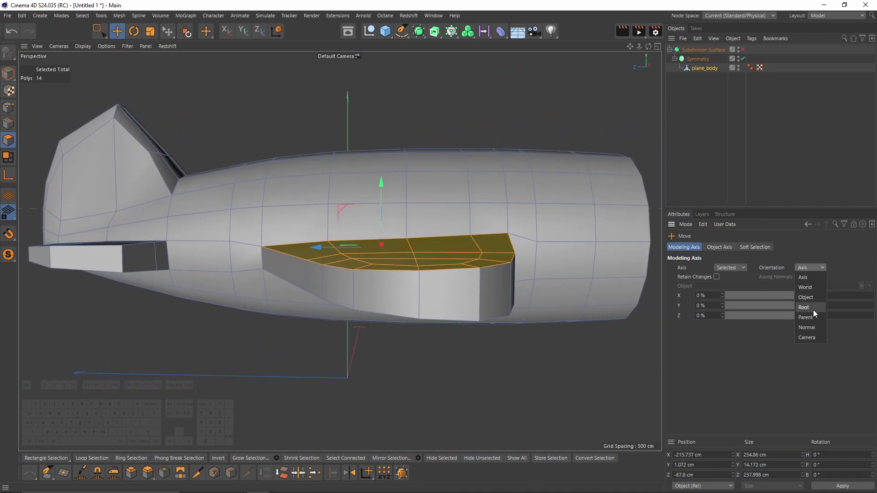
{"action": "left_click", "coordinate": [813, 327]}
{"action": "left_click_drag", "start_coordinate": [414, 276], "coordinate": [431, 246], "text": "alt"}
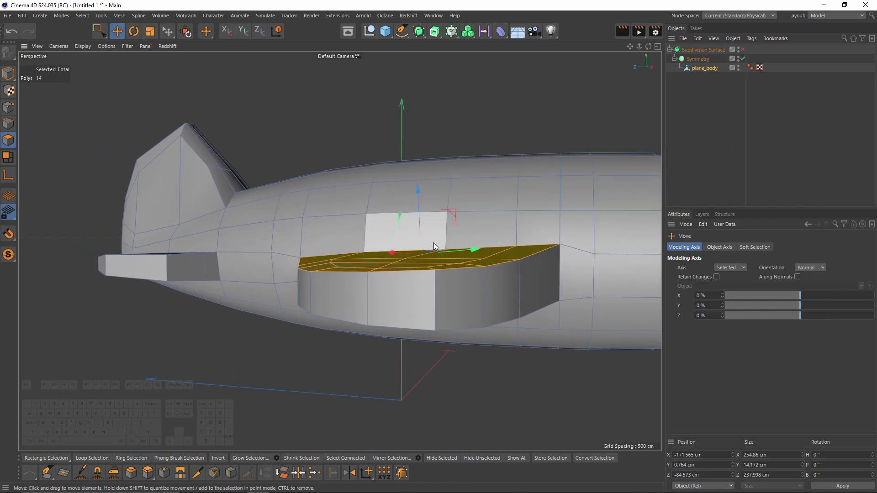
{"action": "key", "text": "t"}
{"action": "left_click_drag", "start_coordinate": [419, 196], "coordinate": [417, 262]}
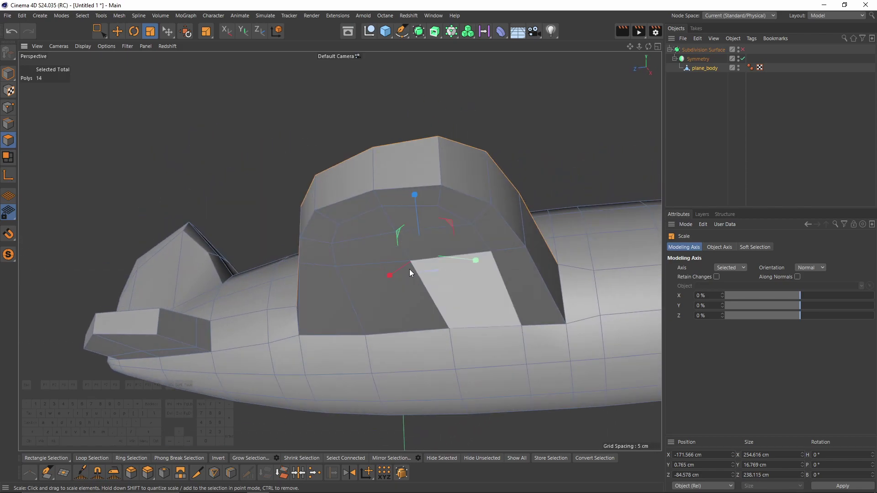
Select all polygons of the wing's underside and flatten them by scaling along their normal.
{"action": "mouse_move", "coordinate": [409, 270]}
{"action": "left_mouse_down"}
{"action": "mouse_move", "coordinate": [327, 260]}
{"action": "mouse_move", "coordinate": [471, 318]}
{"action": "mouse_move", "coordinate": [481, 247]}
{"action": "mouse_move", "coordinate": [463, 219]}
{"action": "mouse_move", "coordinate": [337, 226]}
{"action": "mouse_move", "coordinate": [426, 200]}
{"action": "mouse_move", "coordinate": [443, 328]}
{"action": "left_mouse_up"}
{"action": "left_click_drag", "start_coordinate": [433, 361], "coordinate": [532, 276]}
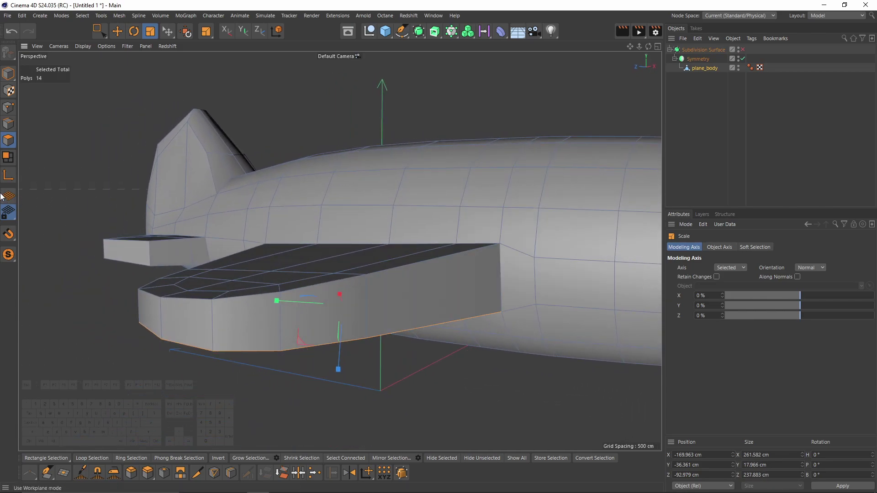
{"action": "left_click", "coordinate": [461, 289]}
Try to move the upper point where the wing's leading edge meets the fuselage.
{"action": "left_click_drag", "start_coordinate": [486, 320], "coordinate": [470, 264], "text": "alt"}
{"action": "scroll", "coordinate": [470, 265], "scroll_direction": "up", "scroll_amount": 1}
{"action": "left_click", "coordinate": [8, 108]}
{"action": "middle_click_drag", "start_coordinate": [502, 218], "coordinate": [445, 222], "text": "alt"}
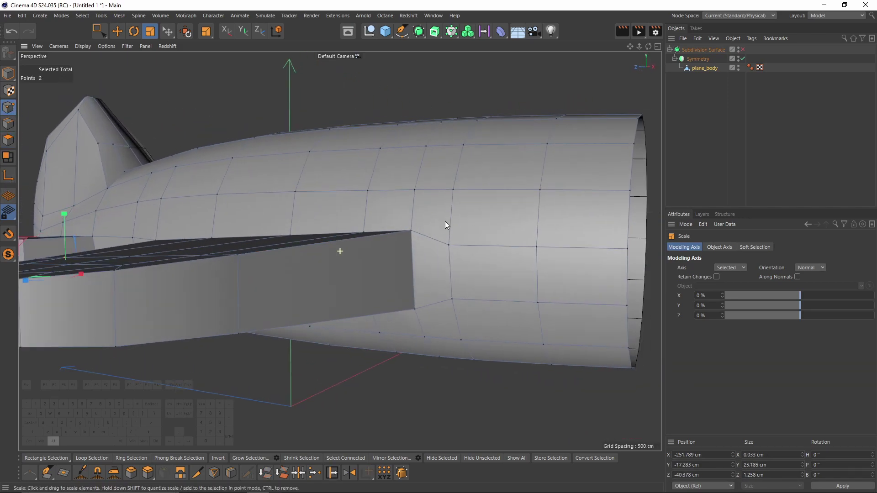
{"action": "scroll", "coordinate": [419, 236], "scroll_direction": "up", "scroll_amount": 1}
{"action": "left_click_drag", "start_coordinate": [420, 236], "coordinate": [450, 190], "text": "alt"}
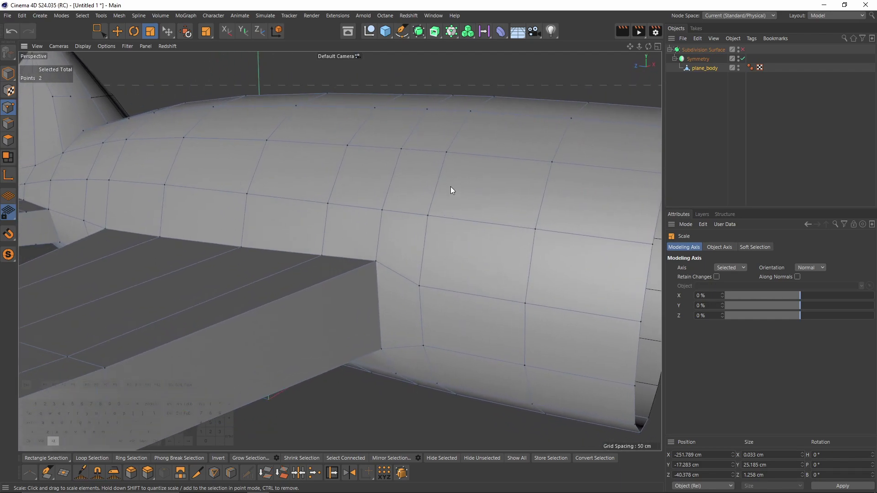
{"action": "middle_click_drag", "start_coordinate": [373, 219], "coordinate": [398, 195], "text": "alt"}
{"action": "scroll", "coordinate": [397, 195], "scroll_direction": "up", "scroll_amount": 1}
{"action": "left_click", "coordinate": [401, 247]}
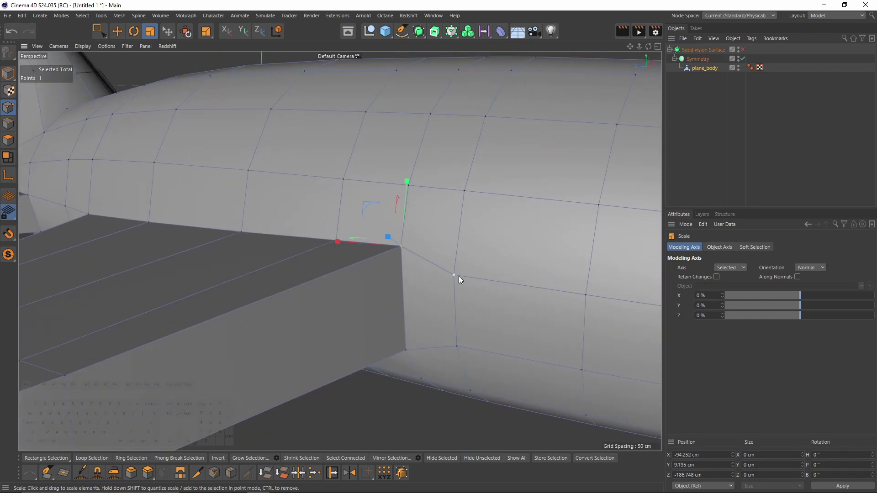
{"action": "key", "text": "e"}
{"action": "left_click_drag", "start_coordinate": [405, 189], "coordinate": [415, 262]}
{"action": "key", "text": "ctrl+z"}
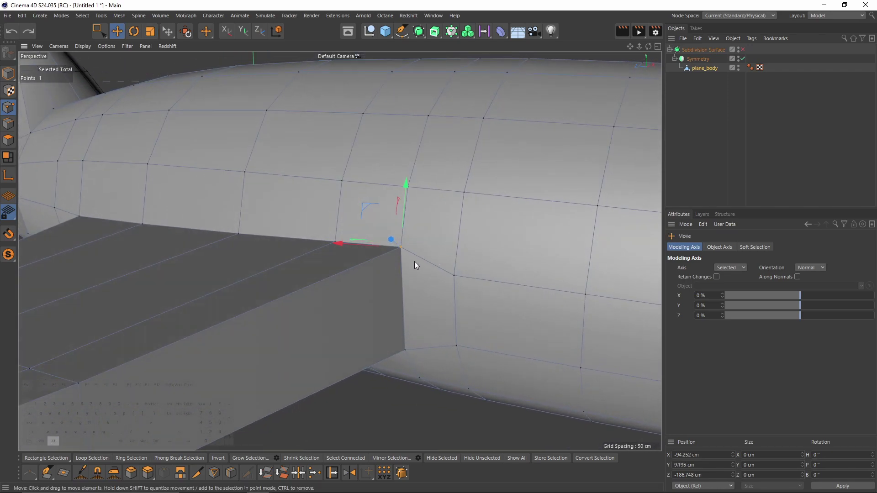
For the wing's upper face, set the modeling axis to World orientation with X at 99 % and Z at 100 %.
{"action": "right_click_drag", "start_coordinate": [415, 262], "coordinate": [365, 256], "text": "alt"}
{"action": "left_click", "coordinate": [8, 140]}
{"action": "middle_click_drag", "start_coordinate": [326, 241], "coordinate": [381, 257], "text": "alt"}
{"action": "mouse_move", "coordinate": [381, 257]}
{"action": "left_mouse_down"}
{"action": "mouse_move", "coordinate": [287, 280]}
{"action": "mouse_move", "coordinate": [271, 325]}
{"action": "mouse_move", "coordinate": [380, 320]}
{"action": "mouse_move", "coordinate": [367, 296]}
{"action": "mouse_move", "coordinate": [438, 321]}
{"action": "mouse_move", "coordinate": [404, 322]}
{"action": "left_mouse_up"}
{"action": "left_click", "coordinate": [811, 269]}
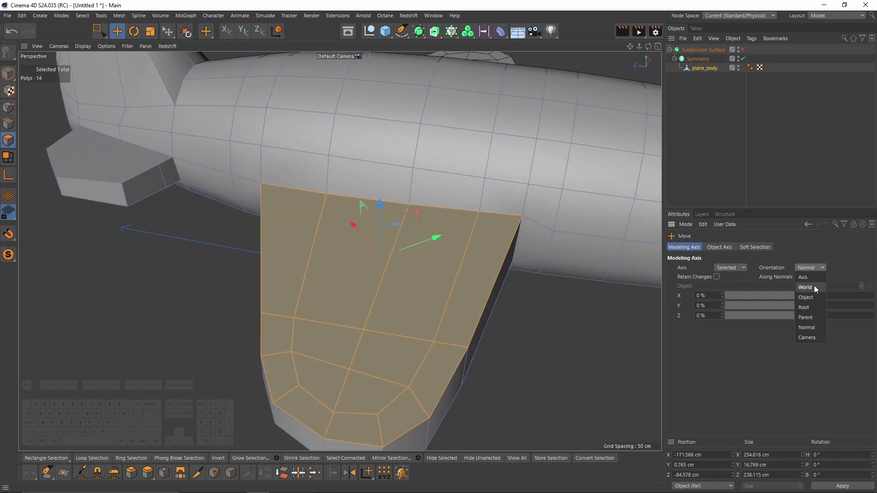
{"action": "left_click", "coordinate": [814, 286]}
{"action": "left_click_drag", "start_coordinate": [452, 252], "coordinate": [507, 238], "text": "alt"}
{"action": "left_click_drag", "start_coordinate": [760, 292], "coordinate": [875, 297]}
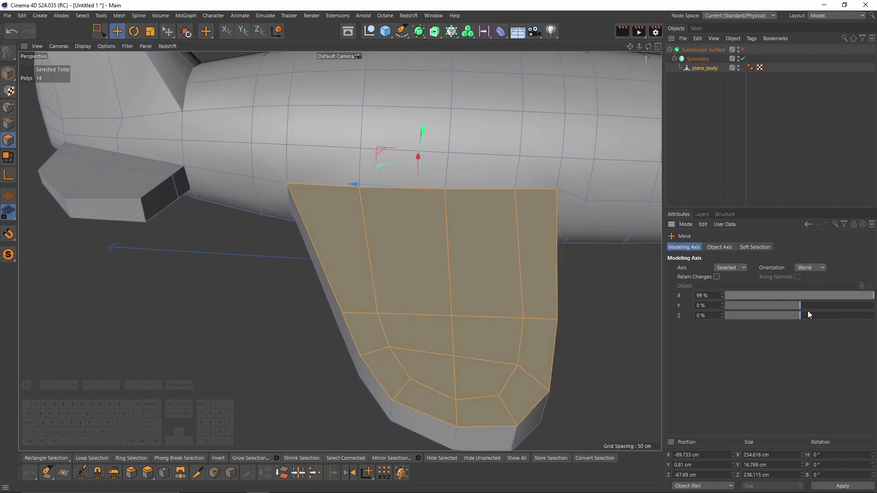
{"action": "left_click_drag", "start_coordinate": [809, 315], "coordinate": [875, 320]}
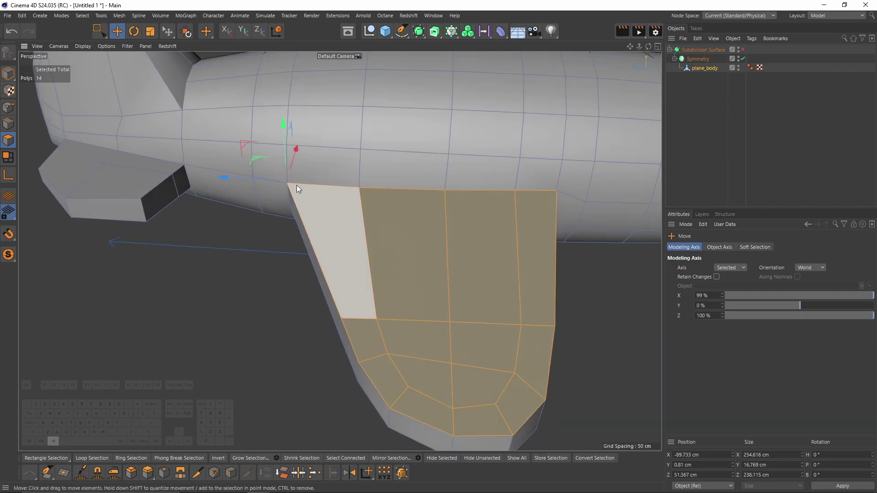
Rotate the wing's upper face slightly around the X axis from its rear root corner.
{"action": "scroll", "coordinate": [297, 186], "scroll_direction": "up", "scroll_amount": 10}
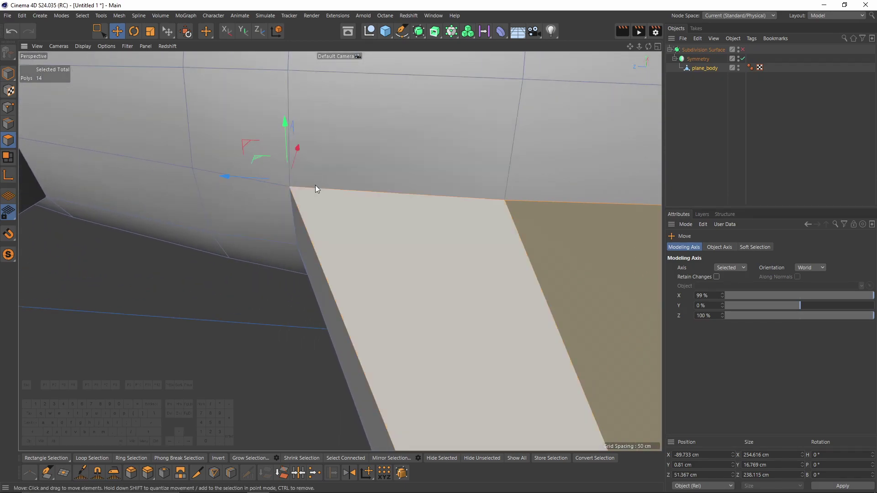
{"action": "right_click_drag", "start_coordinate": [314, 195], "coordinate": [275, 199], "text": "alt"}
{"action": "left_click_drag", "start_coordinate": [299, 187], "coordinate": [327, 209], "text": "alt"}
{"action": "scroll", "coordinate": [327, 209], "scroll_direction": "down", "scroll_amount": 4}
{"action": "scroll", "coordinate": [327, 211], "scroll_direction": "down", "scroll_amount": 5}
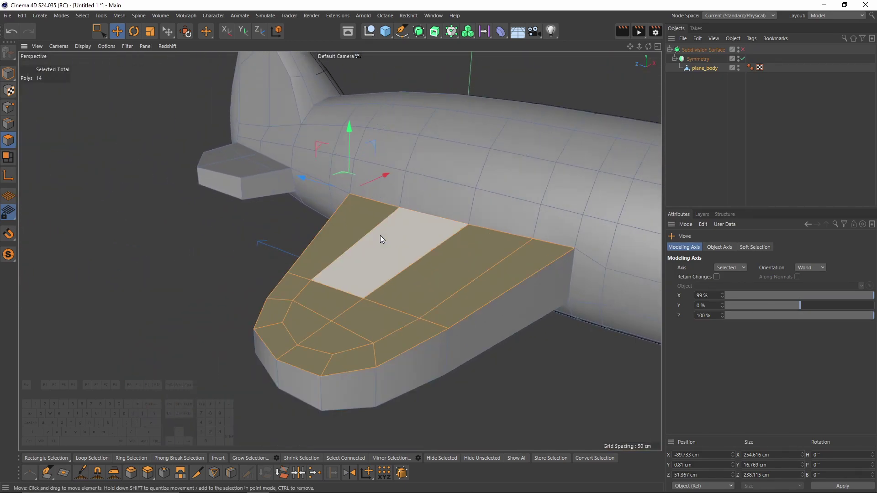
{"action": "key", "text": "r"}
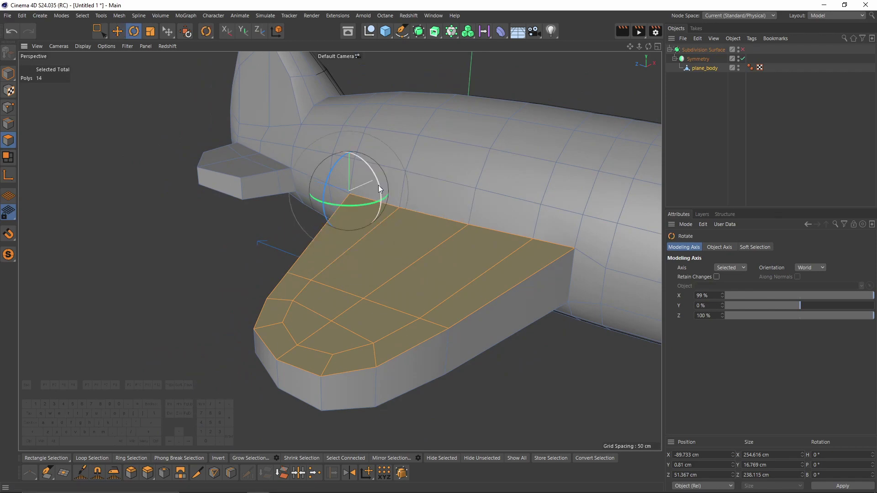
{"action": "left_click_drag", "start_coordinate": [378, 185], "coordinate": [379, 186]}
Select the polygons of the wing's underside and rotate them slightly around the X axis.
{"action": "left_click_drag", "start_coordinate": [453, 229], "coordinate": [518, 192], "text": "alt"}
{"action": "key", "text": "space"}
{"action": "key", "text": "9"}
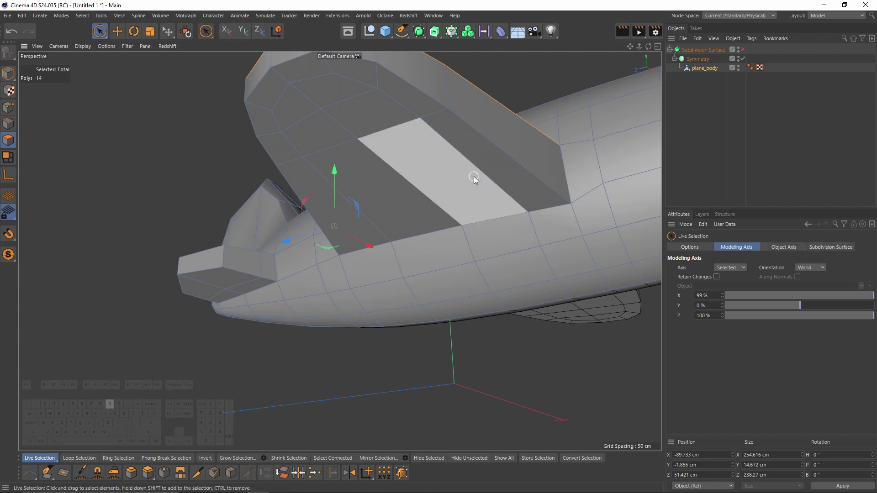
{"action": "mouse_move", "coordinate": [473, 176]}
{"action": "left_mouse_down"}
{"action": "mouse_move", "coordinate": [447, 143]}
{"action": "mouse_move", "coordinate": [383, 98]}
{"action": "mouse_move", "coordinate": [305, 76]}
{"action": "mouse_move", "coordinate": [284, 131]}
{"action": "mouse_move", "coordinate": [320, 157]}
{"action": "left_mouse_up"}
{"action": "key", "text": "t"}
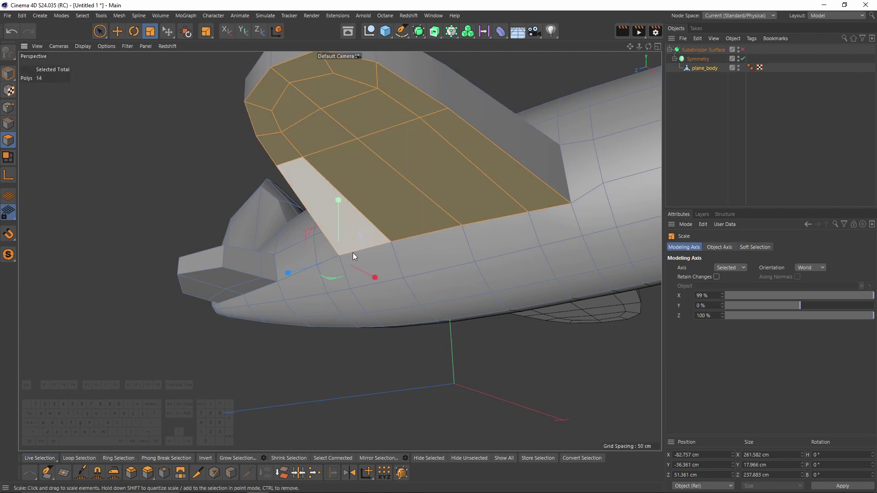
{"action": "key", "text": "r"}
{"action": "left_click_drag", "start_coordinate": [363, 274], "coordinate": [366, 273]}
Enable the subdivision preview and add a chordwise loop cut around the wing close to the fuselage.
{"action": "left_click_drag", "start_coordinate": [446, 176], "coordinate": [417, 224], "text": "alt"}
{"action": "key", "text": "q"}
{"action": "key", "text": "k"}
{"action": "key", "text": "l"}
{"action": "key", "text": "q"}
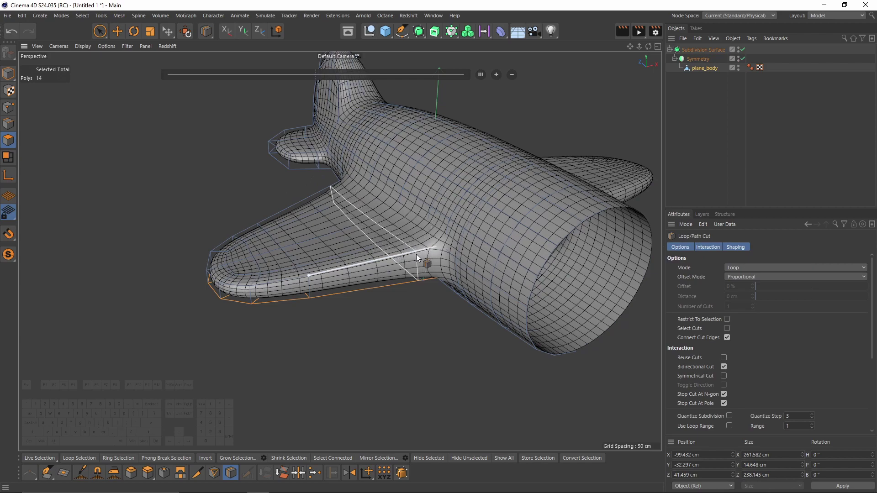
{"action": "left_click_drag", "start_coordinate": [416, 254], "coordinate": [396, 275], "text": "alt"}
{"action": "left_click", "coordinate": [394, 275]}
{"action": "key", "text": "q"}
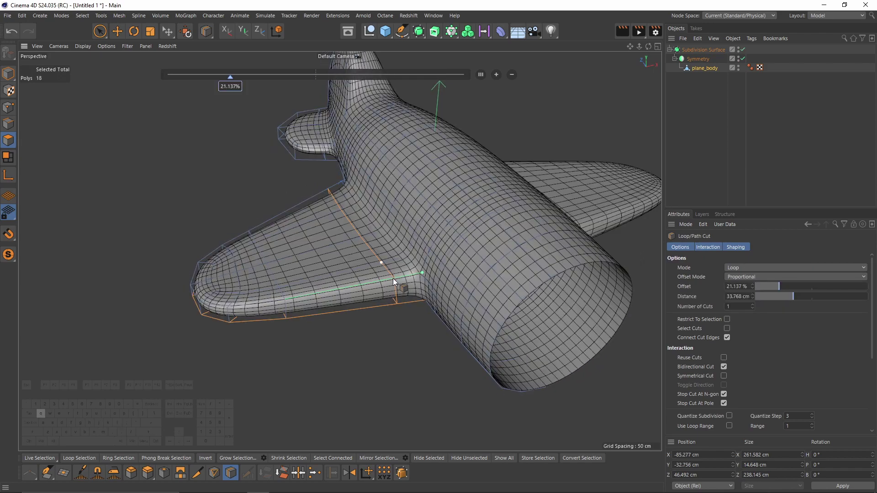
{"action": "key", "text": "ctrl+z"}
{"action": "left_click", "coordinate": [391, 279]}
Check the smoothed plane, turn off the subdivision preview and frame the model against the front blueprint.
{"action": "left_click", "coordinate": [766, 172]}
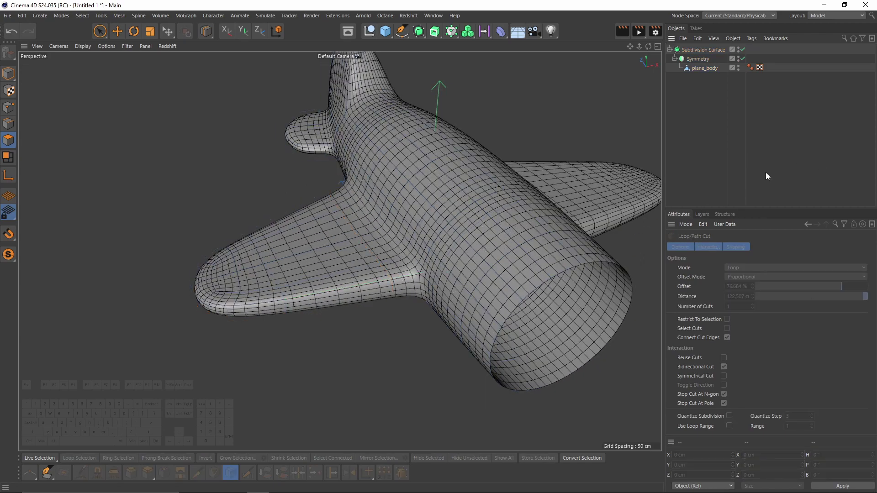
{"action": "left_click_drag", "start_coordinate": [494, 242], "coordinate": [563, 202], "text": "alt"}
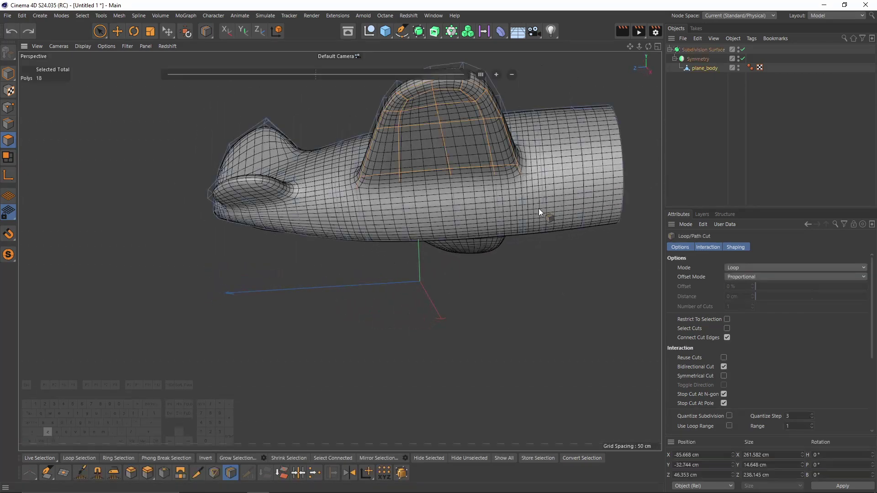
{"action": "key", "text": "q"}
{"action": "key", "text": "F4"}
{"action": "scroll", "coordinate": [441, 336], "scroll_direction": "down", "scroll_amount": 2}
{"action": "middle_click_drag", "start_coordinate": [437, 325], "coordinate": [499, 290], "text": "alt"}
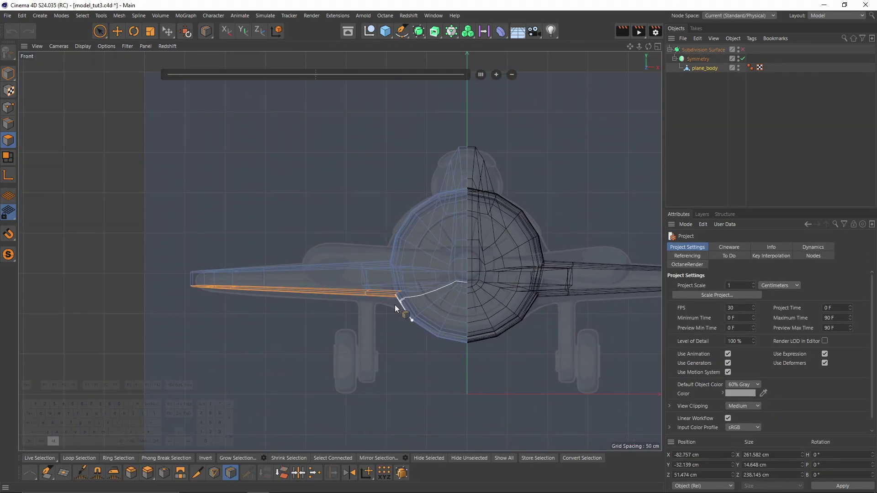
Enable the subdivision preview and lower the selected wing underside polygons to meet the wing outline on the front blueprint.
{"action": "middle_click_drag", "start_coordinate": [395, 305], "coordinate": [446, 275], "text": "alt"}
{"action": "scroll", "coordinate": [449, 274], "scroll_direction": "up", "scroll_amount": 5}
{"action": "key", "text": "e"}
{"action": "middle_click", "coordinate": [394, 276]}
{"action": "key", "text": "F4"}
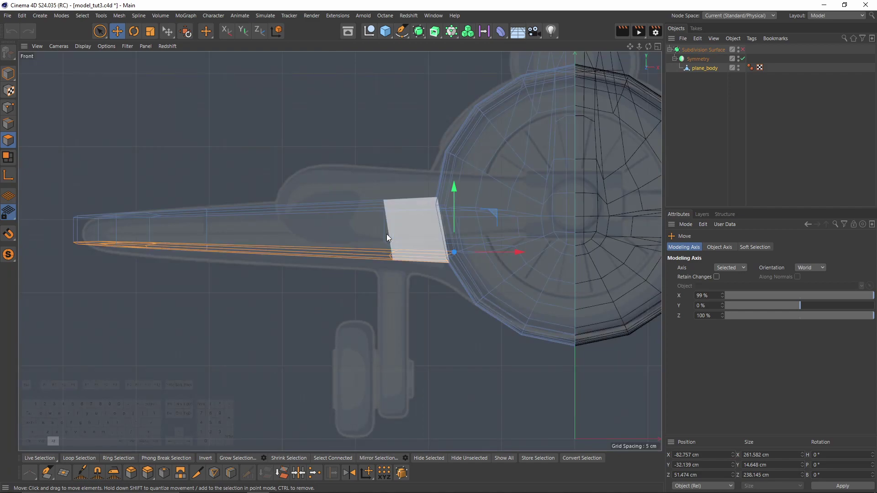
{"action": "middle_click_drag", "start_coordinate": [386, 234], "coordinate": [456, 204], "text": "alt"}
{"action": "scroll", "coordinate": [456, 204], "scroll_direction": "up", "scroll_amount": 2}
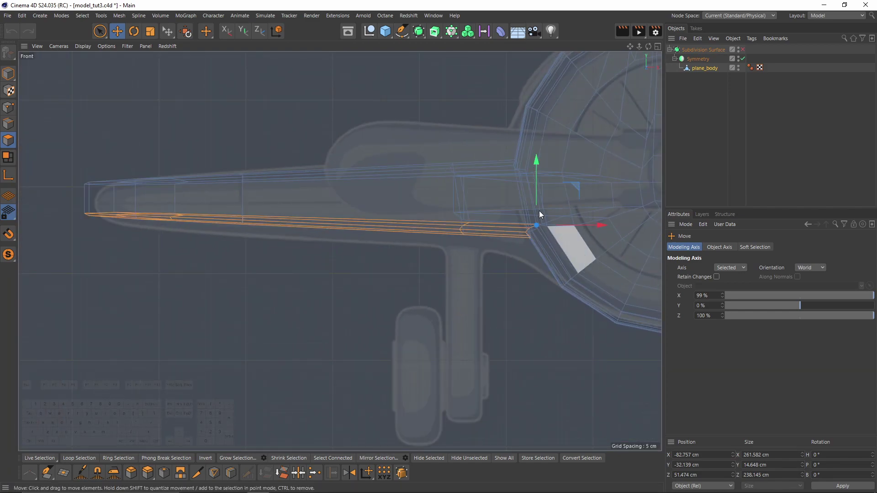
{"action": "key", "text": "q"}
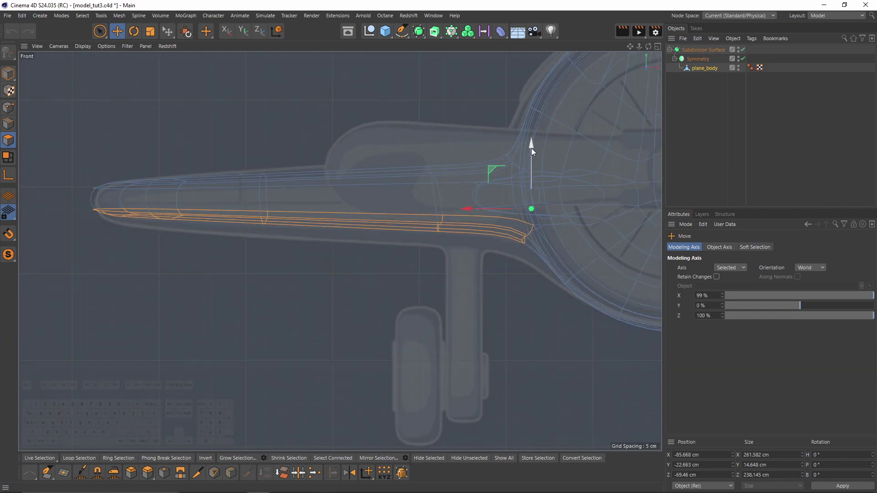
{"action": "left_click_drag", "start_coordinate": [531, 148], "coordinate": [534, 163]}
Rotate the wing's underside slightly in the front view to follow the blueprint's taper, and turn off the subdivision preview.
{"action": "key", "text": "r"}
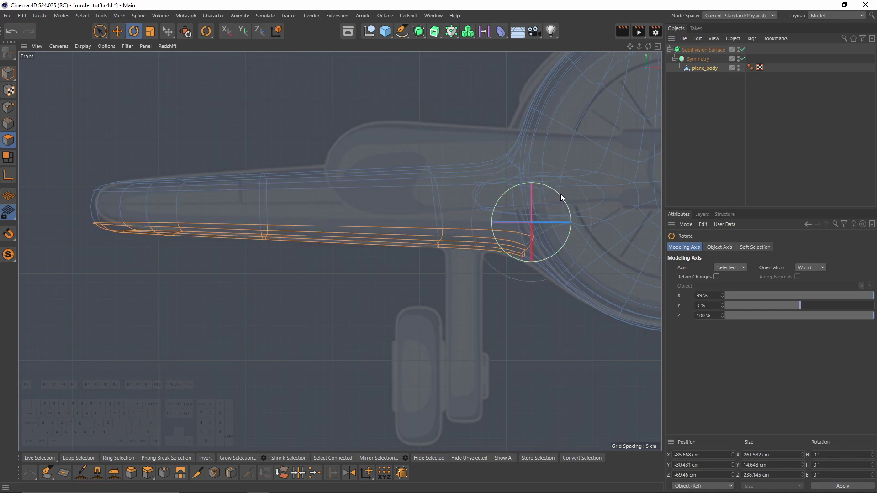
{"action": "left_click_drag", "start_coordinate": [560, 193], "coordinate": [561, 193]}
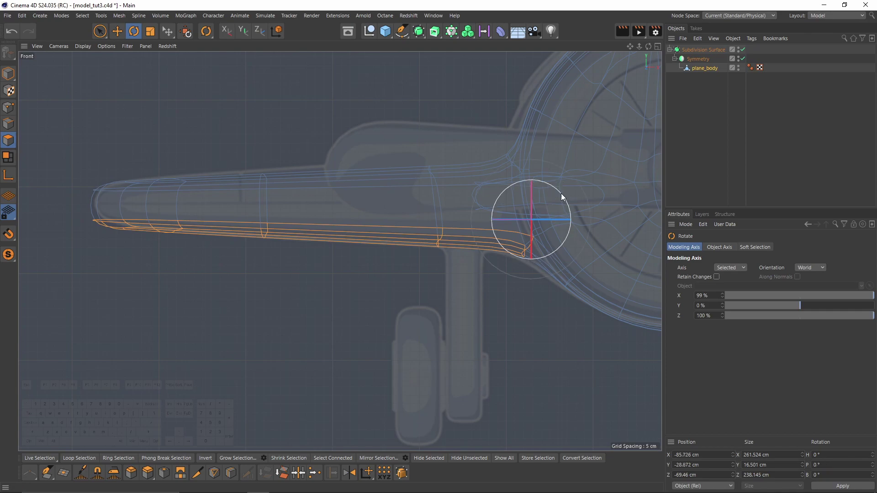
{"action": "key", "text": "F1"}
{"action": "key", "text": "q"}
Switch to point editing with the Slide tool at the wing's lower front root corner.
{"action": "left_click_drag", "start_coordinate": [360, 220], "coordinate": [442, 204], "text": "alt"}
{"action": "right_click_drag", "start_coordinate": [442, 204], "coordinate": [435, 226], "text": "alt"}
{"action": "left_click_drag", "start_coordinate": [435, 225], "coordinate": [432, 242], "text": "alt"}
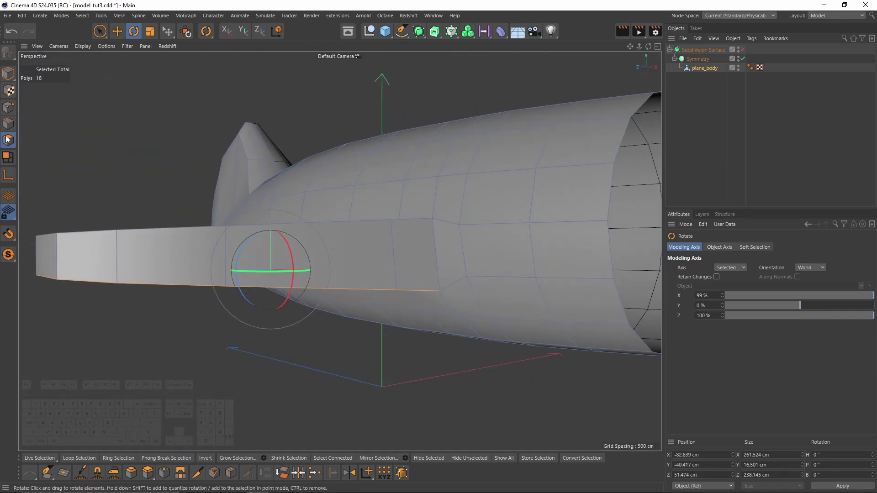
{"action": "left_click", "coordinate": [8, 107]}
{"action": "key", "text": "m"}
{"action": "key", "text": "o"}
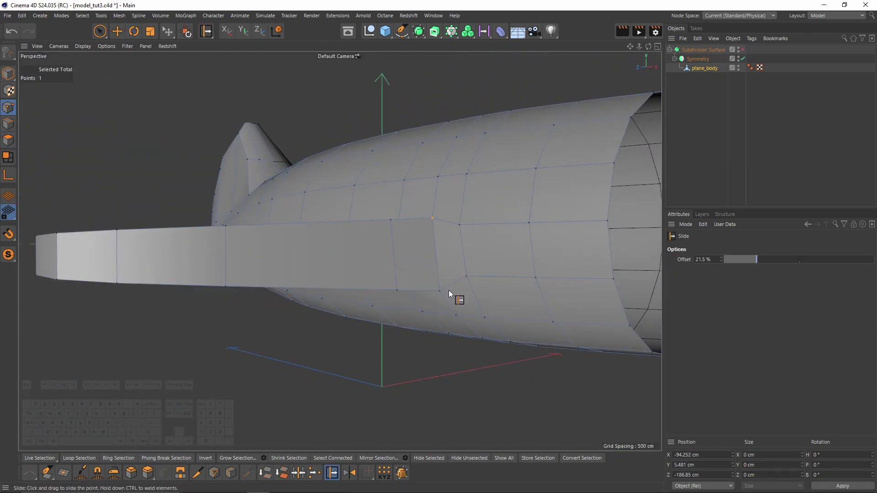
{"action": "scroll", "coordinate": [448, 290], "scroll_direction": "up", "scroll_amount": 4}
{"action": "left_click_drag", "start_coordinate": [438, 307], "coordinate": [438, 285], "text": "alt"}
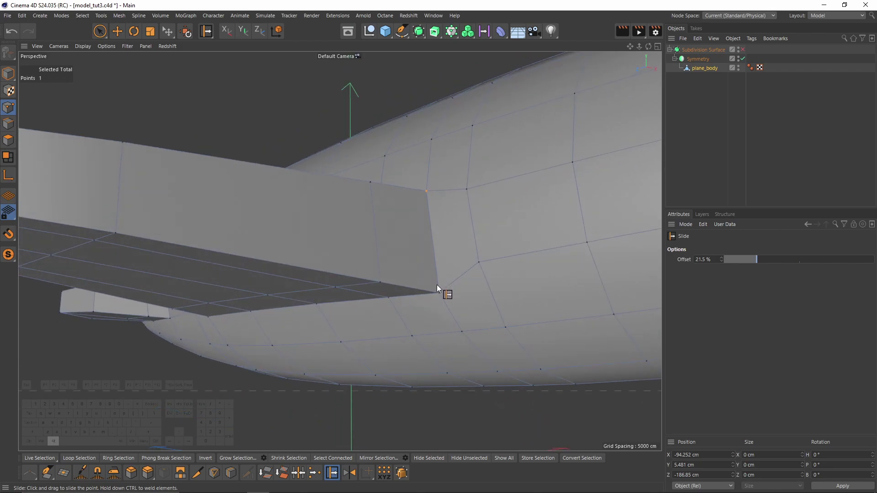
Try editor and renderer subdivision levels of 1 on the smoothed plane, inspect the wing root, and undo the level change.
{"action": "left_click", "coordinate": [742, 51]}
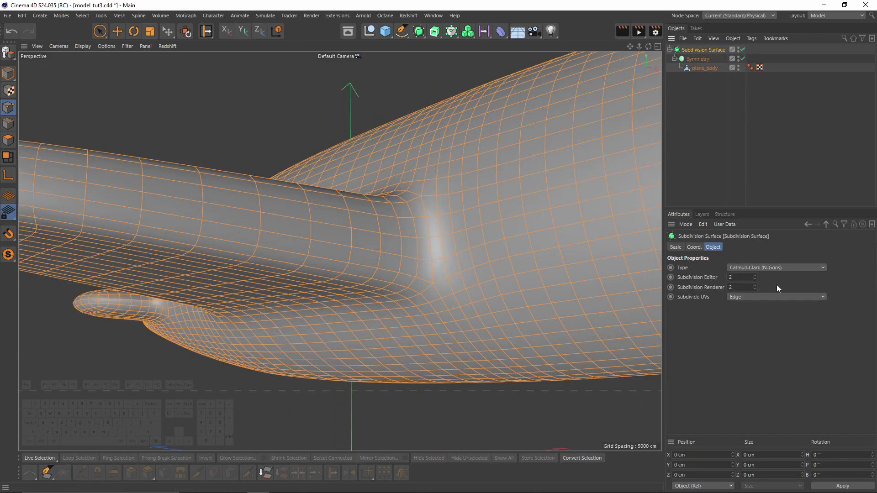
{"action": "left_click", "coordinate": [755, 279]}
{"action": "left_click", "coordinate": [755, 289]}
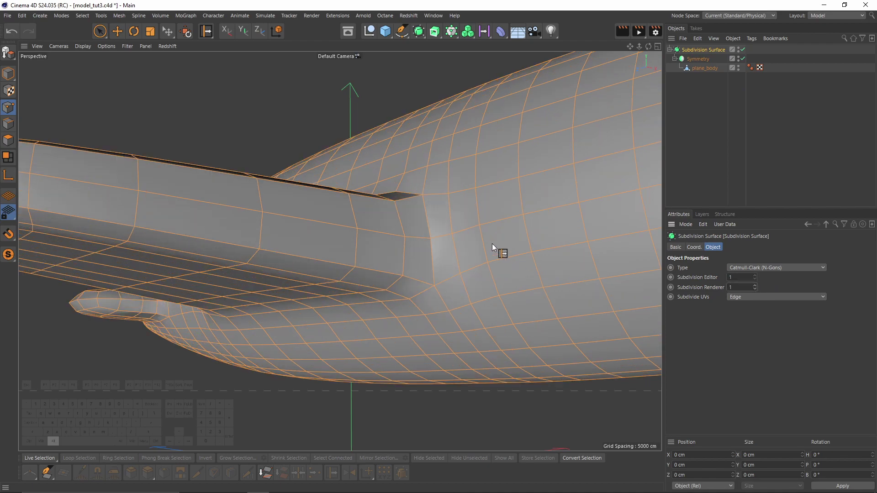
{"action": "left_click_drag", "start_coordinate": [492, 243], "coordinate": [539, 139], "text": "alt"}
{"action": "left_click_drag", "start_coordinate": [494, 242], "coordinate": [454, 243], "text": "alt"}
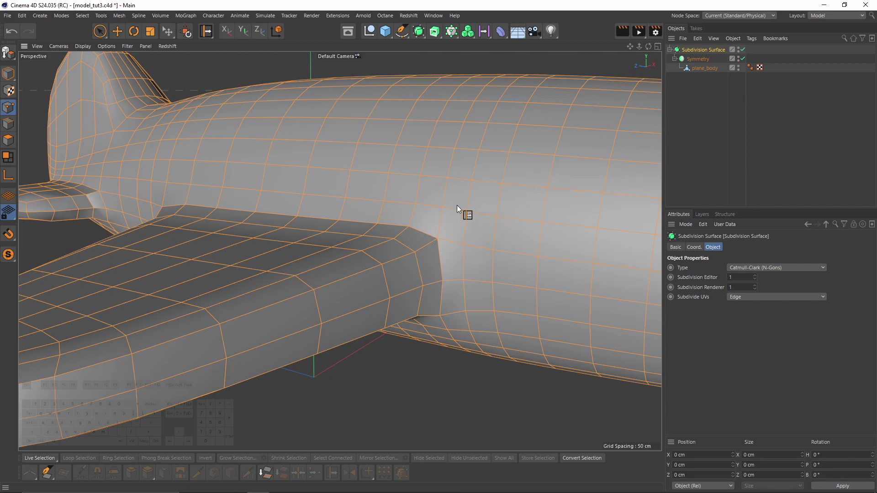
{"action": "key", "text": "ctrl+z"}
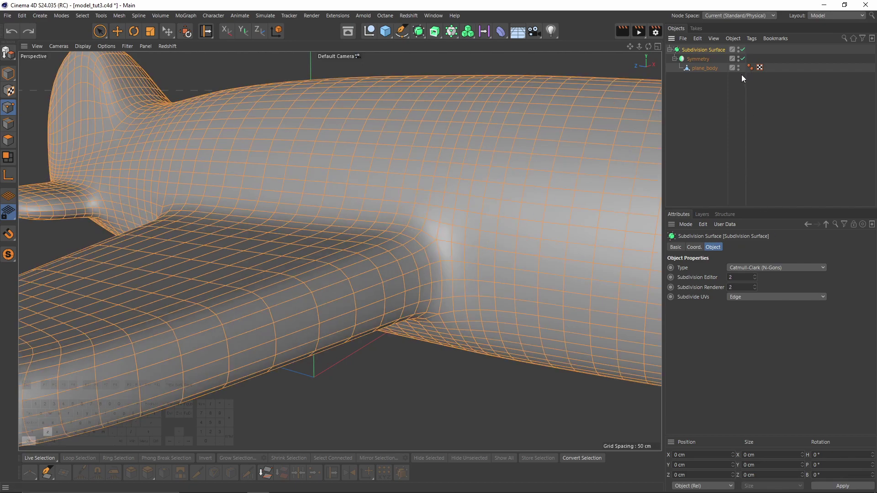
Turn off the subdivision preview, reselect plane_body and nudge the fuselage point ahead of the wing's lower front root corner.
{"action": "key", "text": "q"}
{"action": "left_click", "coordinate": [704, 66]}
{"action": "left_click_drag", "start_coordinate": [441, 230], "coordinate": [460, 316], "text": "alt"}
{"action": "left_click_drag", "start_coordinate": [520, 290], "coordinate": [522, 279]}
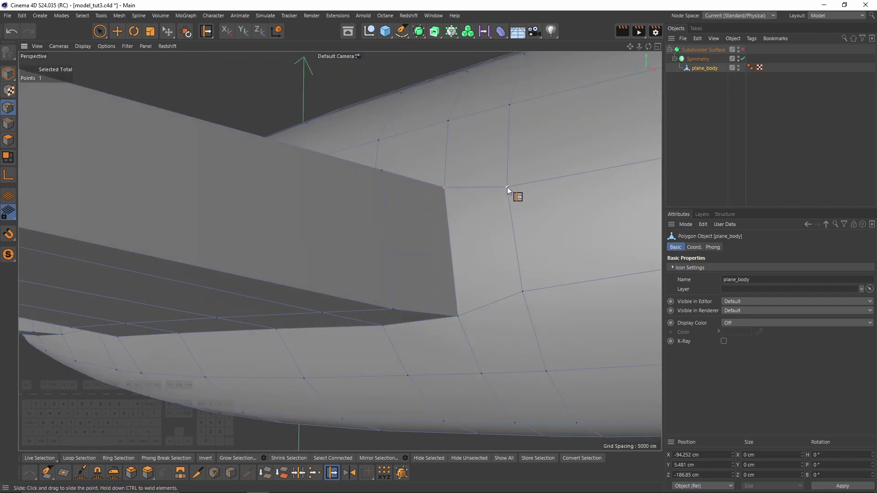
{"action": "left_click_drag", "start_coordinate": [507, 185], "coordinate": [471, 309], "text": "alt"}
In the left view, select the upper fuselage points at the front and rear ends of the blueprint's cockpit opening.
{"action": "key", "text": "F3"}
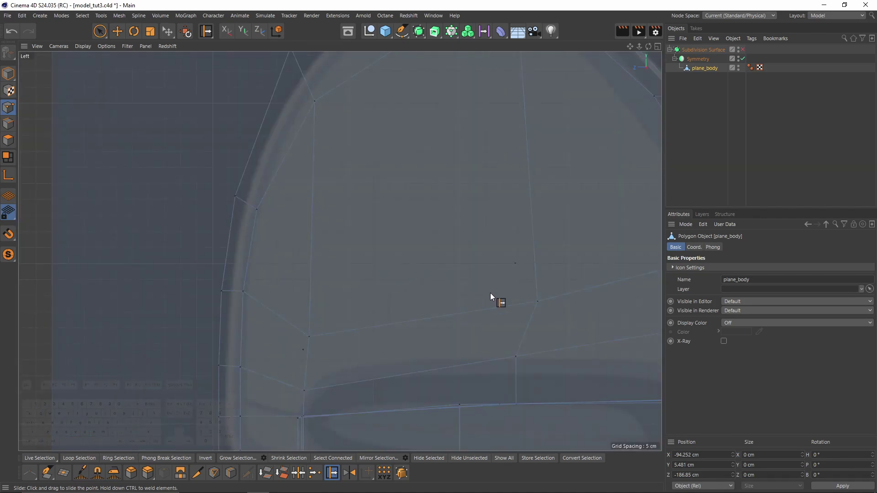
{"action": "middle_click", "coordinate": [490, 293]}
{"action": "middle_click", "coordinate": [285, 317]}
{"action": "scroll", "coordinate": [406, 283], "scroll_direction": "down", "scroll_amount": 5}
{"action": "middle_click_drag", "start_coordinate": [656, 254], "coordinate": [323, 245], "text": "alt"}
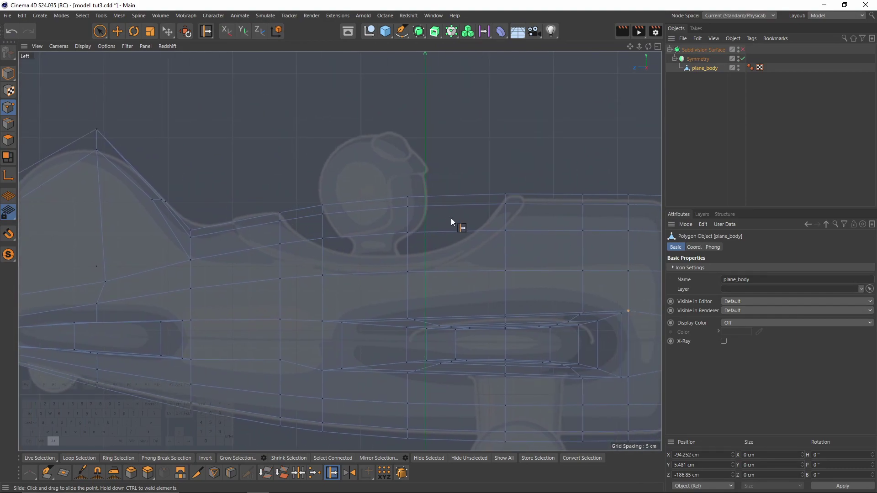
{"action": "middle_click_drag", "start_coordinate": [451, 218], "coordinate": [438, 214], "text": "alt"}
{"action": "scroll", "coordinate": [484, 197], "scroll_direction": "up", "scroll_amount": 2}
{"action": "key", "text": "space"}
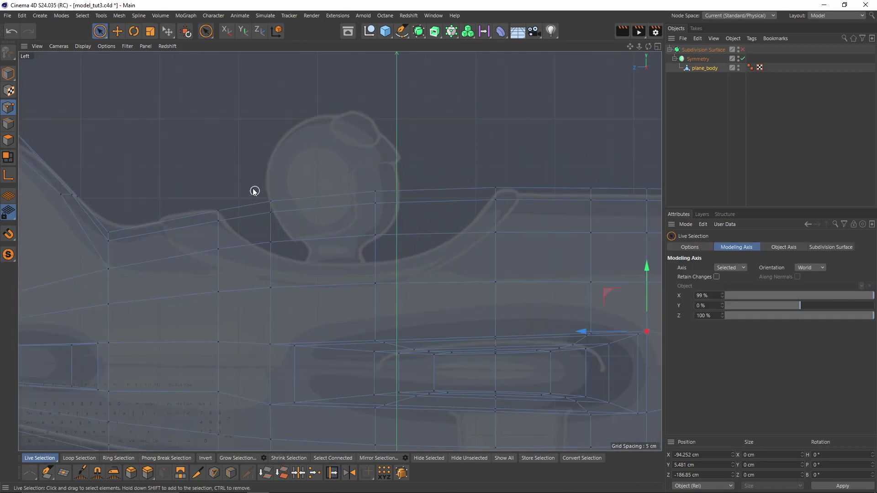
{"action": "scroll", "coordinate": [485, 189], "scroll_direction": "up", "scroll_amount": 2}
{"action": "scroll", "coordinate": [498, 189], "scroll_direction": "down", "scroll_amount": 2}
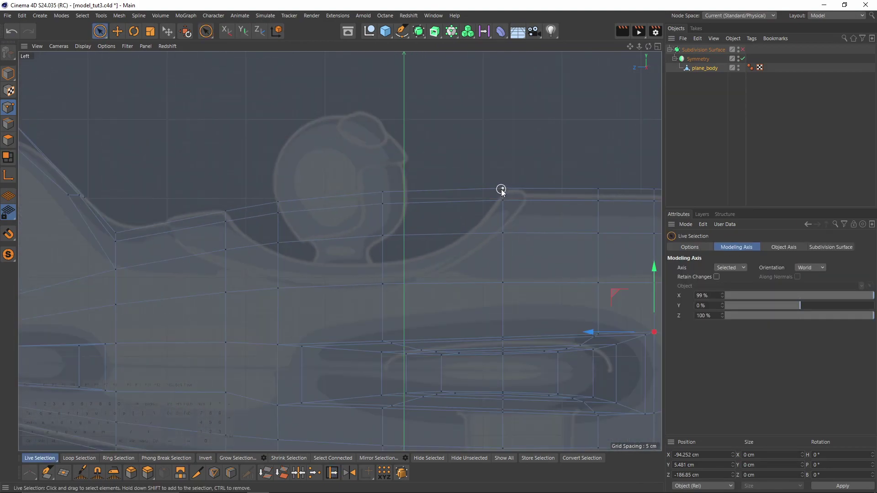
{"action": "key", "text": "0"}
{"action": "middle_click_drag", "start_coordinate": [366, 231], "coordinate": [410, 194], "text": "alt"}
{"action": "scroll", "coordinate": [409, 194], "scroll_direction": "up", "scroll_amount": 1}
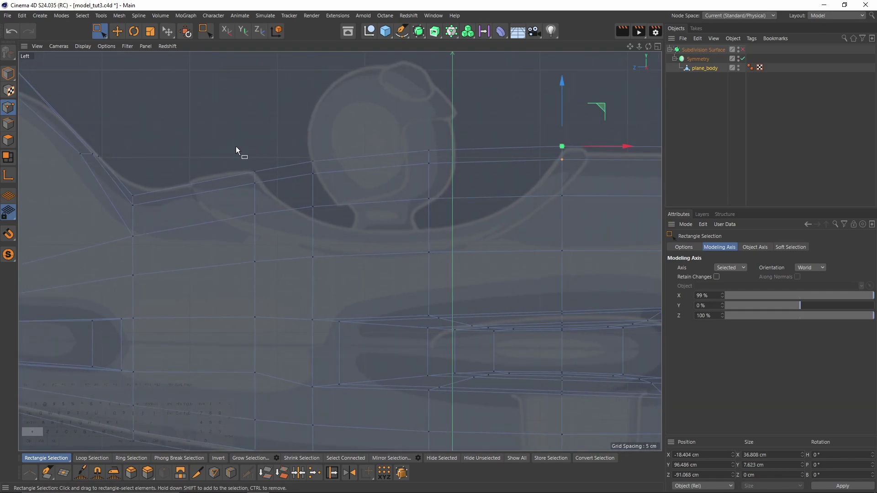
{"action": "scroll", "coordinate": [270, 191], "scroll_direction": "up", "scroll_amount": 2}
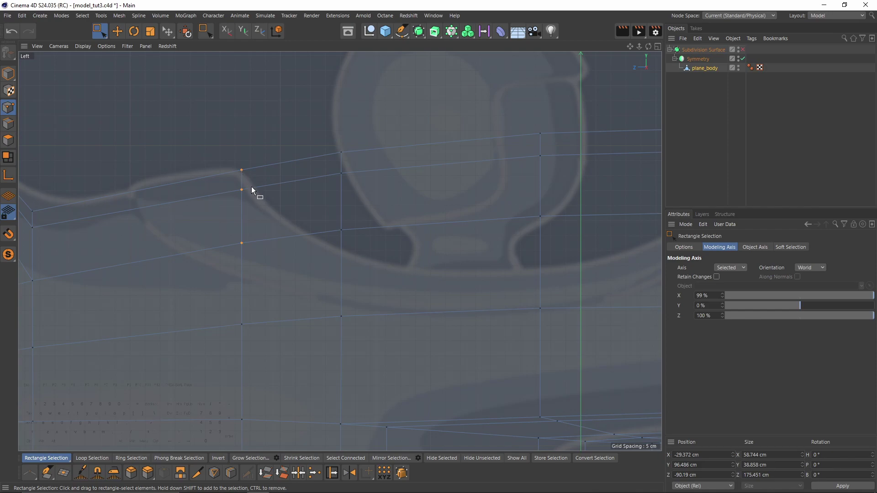
{"action": "middle_click_drag", "start_coordinate": [362, 254], "coordinate": [397, 224], "text": "alt"}
Line-cut the cockpit outline into the fuselage side along the blueprint curve, from the rear top point to the front top point.
{"action": "right_click", "coordinate": [427, 229]}
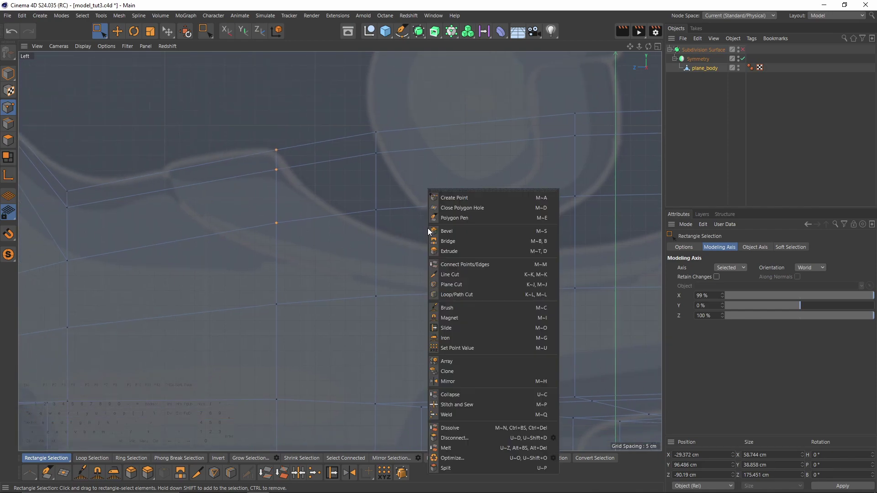
{"action": "left_click", "coordinate": [482, 284]}
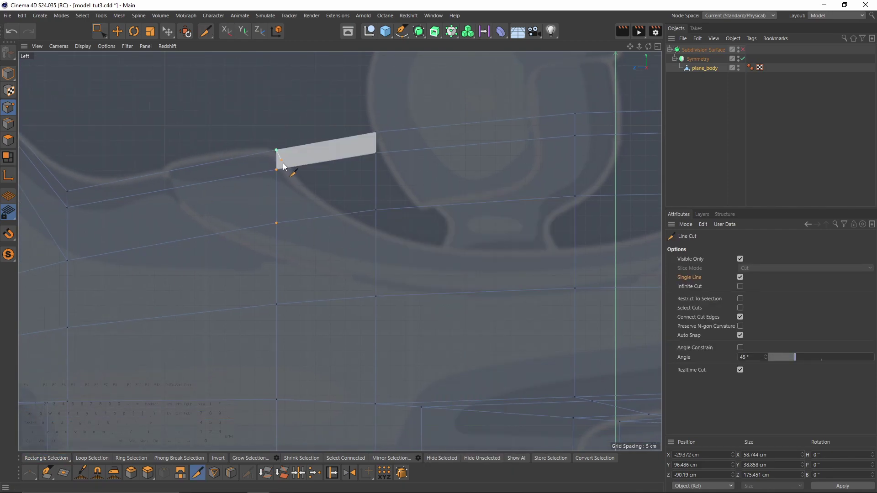
{"action": "left_click", "coordinate": [288, 168]}
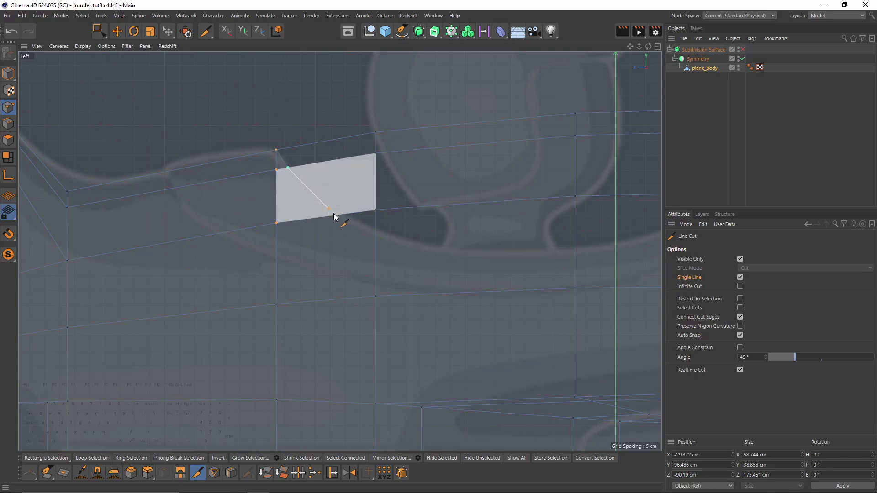
{"action": "left_click", "coordinate": [376, 235]}
{"action": "middle_click_drag", "start_coordinate": [514, 250], "coordinate": [413, 241], "text": "alt"}
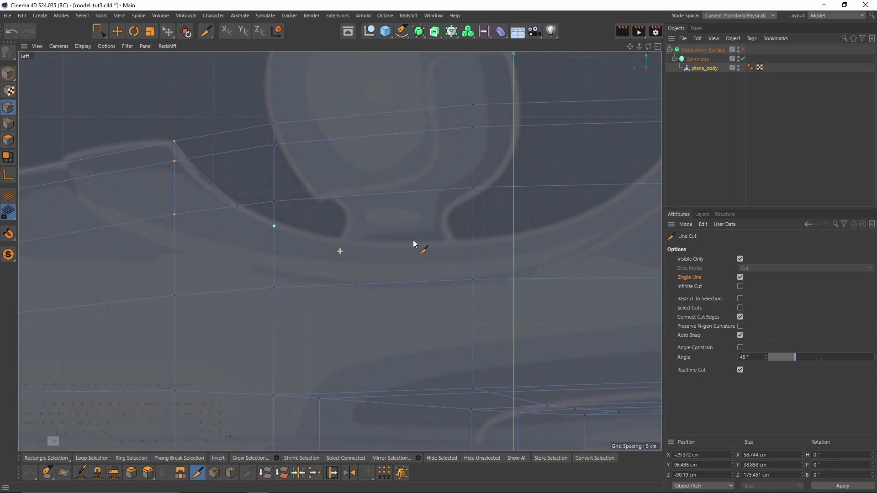
{"action": "left_click", "coordinate": [474, 241]}
{"action": "middle_click_drag", "start_coordinate": [514, 224], "coordinate": [359, 231], "text": "alt"}
{"action": "left_click", "coordinate": [483, 192]}
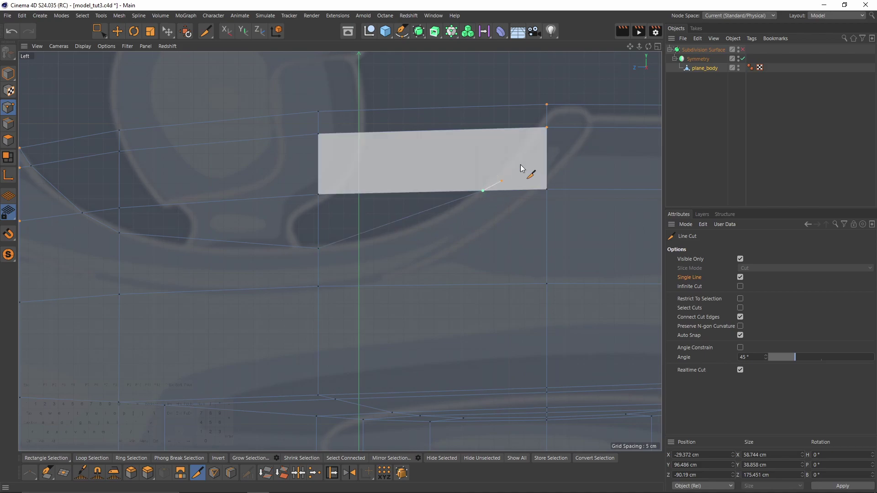
{"action": "scroll", "coordinate": [551, 137], "scroll_direction": "up", "scroll_amount": 3}
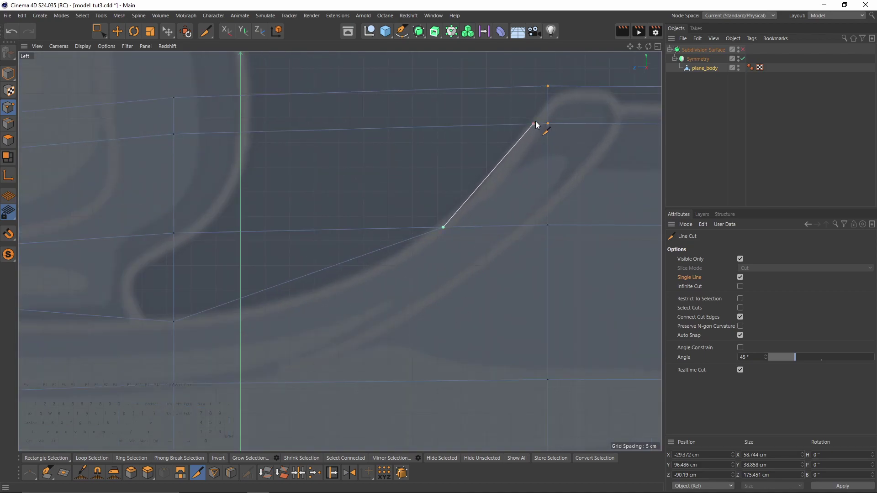
{"action": "left_click", "coordinate": [549, 89]}
{"action": "key", "text": "space"}
Select the fuselage points enclosed by the cockpit cut and delete them to open the cockpit.
{"action": "scroll", "coordinate": [546, 105], "scroll_direction": "down", "scroll_amount": 4}
{"action": "middle_click_drag", "start_coordinate": [437, 179], "coordinate": [445, 199], "text": "alt"}
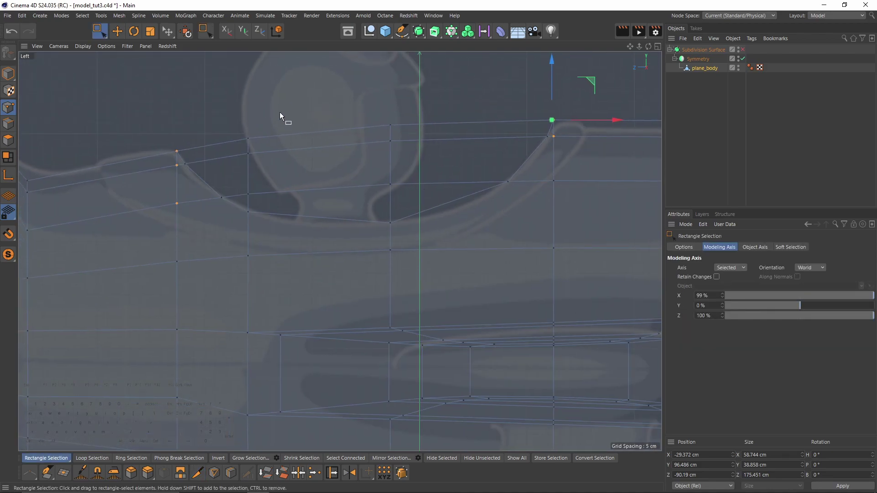
{"action": "left_click_drag", "start_coordinate": [238, 86], "coordinate": [407, 197]}
{"action": "key", "text": "F1"}
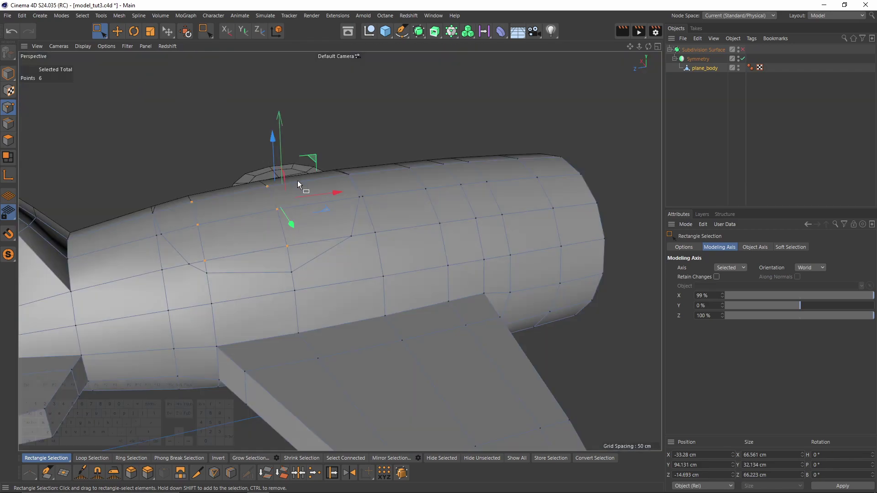
{"action": "key", "text": "Delete"}
{"action": "left_click_drag", "start_coordinate": [282, 213], "coordinate": [465, 229], "text": "alt"}
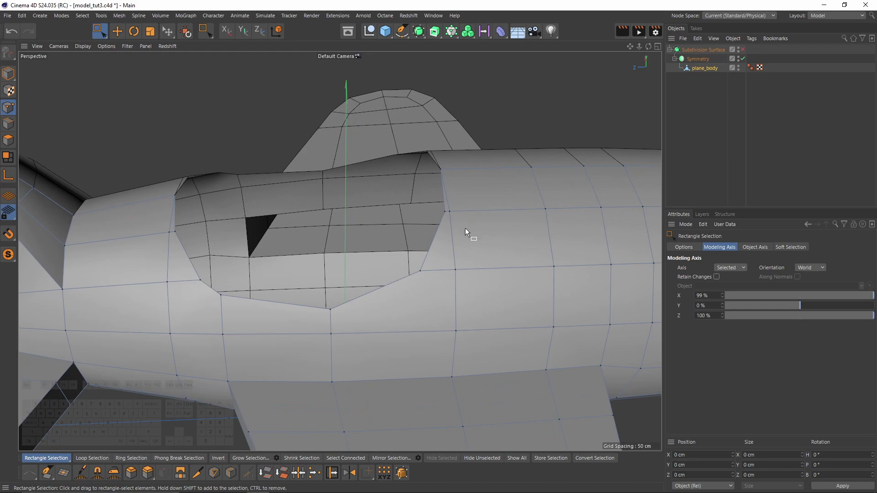
Slide the extra point beside the cockpit's front rim onto the neighbouring rim point and weld them.
{"action": "right_click", "coordinate": [497, 226]}
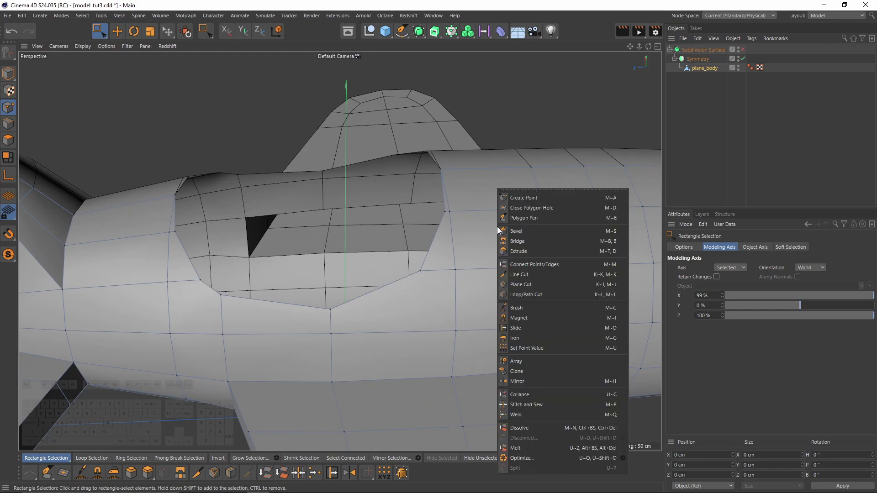
{"action": "left_click", "coordinate": [518, 328]}
{"action": "scroll", "coordinate": [464, 211], "scroll_direction": "up", "scroll_amount": 5}
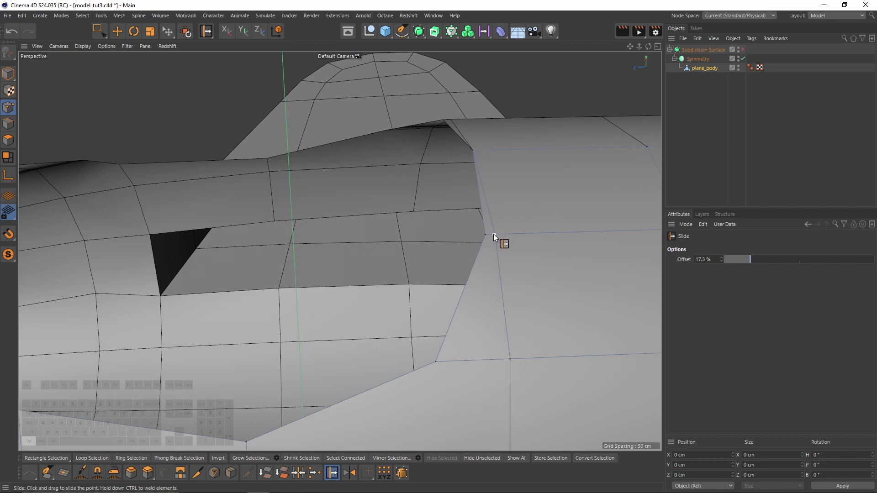
{"action": "left_click_drag", "start_coordinate": [494, 234], "coordinate": [484, 234], "text": "ctrl"}
{"action": "left_click_drag", "start_coordinate": [484, 233], "coordinate": [523, 209], "text": "alt"}
Select the upper front rim point, then slide the lower fuselage point beside the front rim onto the cockpit edge.
{"action": "key", "text": "space"}
{"action": "left_click", "coordinate": [481, 180]}
{"action": "key", "text": "m"}
{"action": "key", "text": "o"}
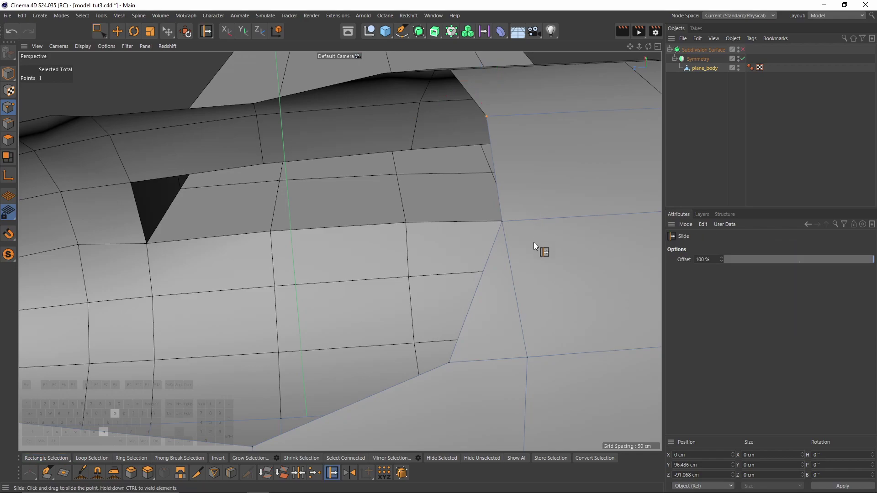
{"action": "scroll", "coordinate": [534, 242], "scroll_direction": "down", "scroll_amount": 4}
{"action": "middle_click_drag", "start_coordinate": [531, 289], "coordinate": [555, 262], "text": "alt"}
{"action": "mouse_move", "coordinate": [557, 259]}
{"action": "left_mouse_down"}
{"action": "mouse_move", "coordinate": [518, 264]}
{"action": "mouse_move", "coordinate": [544, 255]}
{"action": "left_mouse_up"}
Slide the extra fuselage points beside the cockpit's rear rim onto the adjacent rim points and weld them.
{"action": "left_click_drag", "start_coordinate": [294, 267], "coordinate": [269, 209], "text": "alt"}
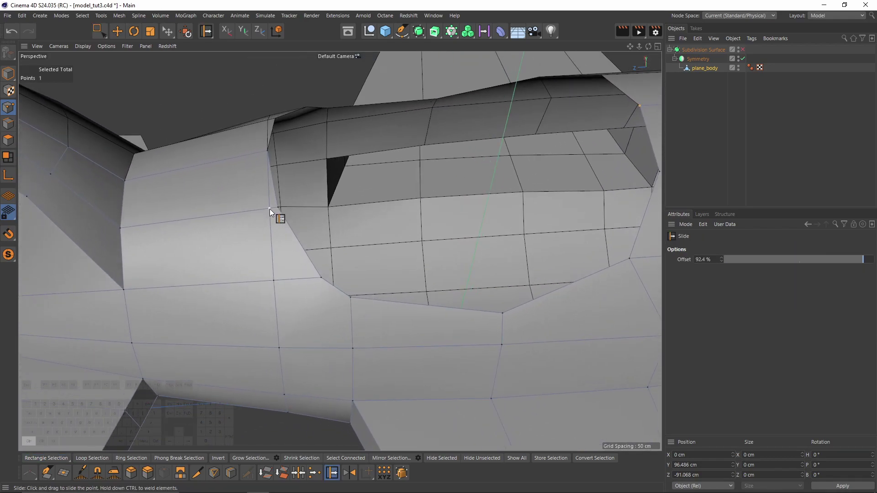
{"action": "key", "text": "space"}
{"action": "left_click_drag", "start_coordinate": [261, 148], "coordinate": [273, 158]}
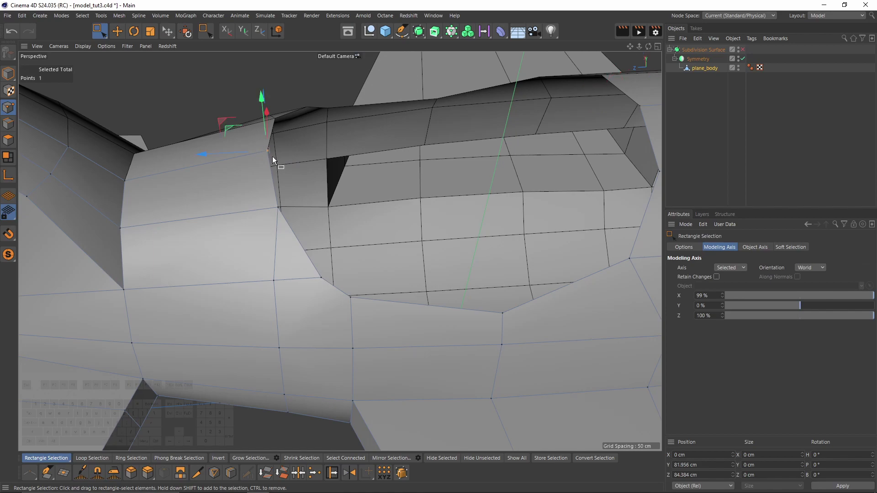
{"action": "right_click", "coordinate": [305, 190]}
{"action": "left_click", "coordinate": [307, 281]}
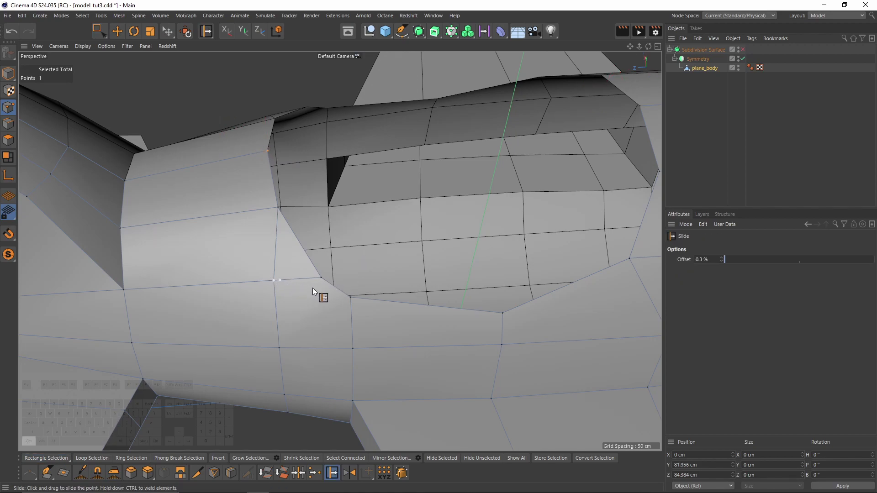
{"action": "left_click_drag", "start_coordinate": [316, 293], "coordinate": [382, 238], "text": "alt"}
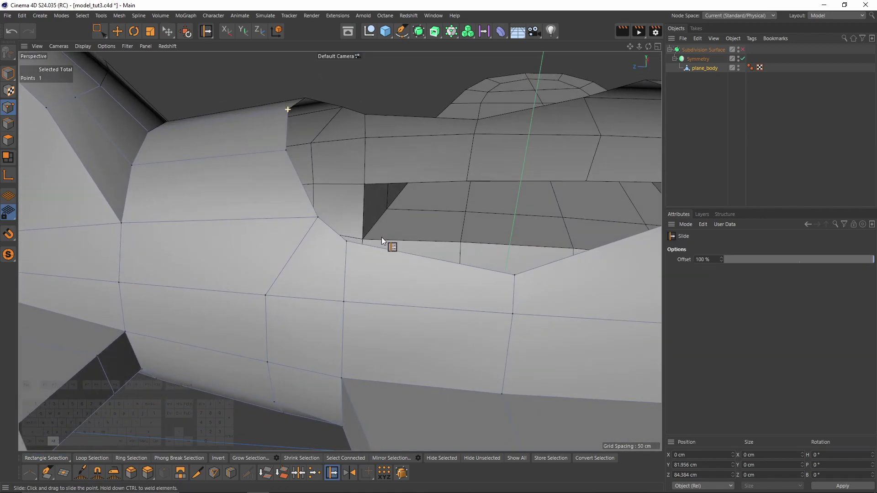
Slide the cockpit rim's lower rear point forward in the side view to follow the blueprint outline.
{"action": "middle_click", "coordinate": [350, 245]}
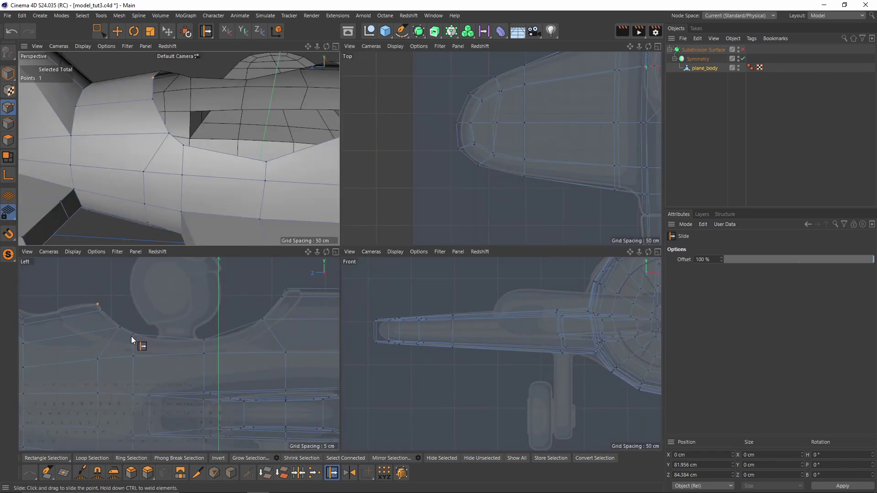
{"action": "left_click_drag", "start_coordinate": [132, 337], "coordinate": [136, 338]}
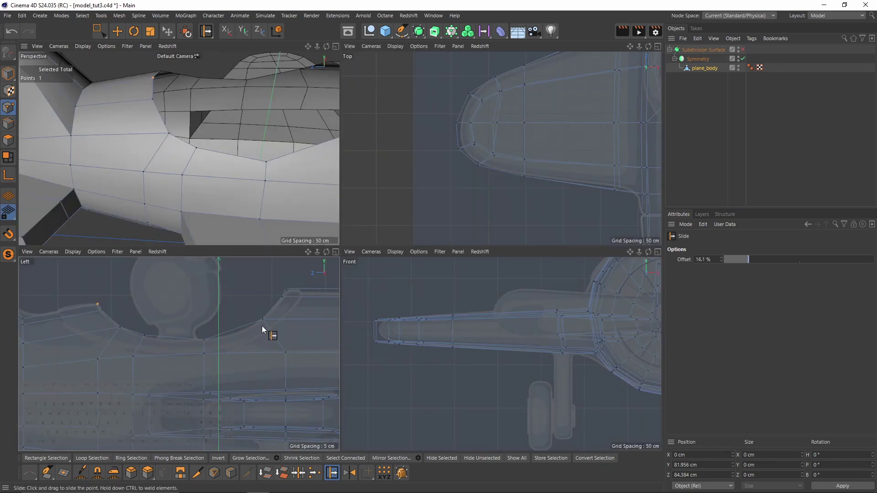
{"action": "middle_click", "coordinate": [209, 209]}
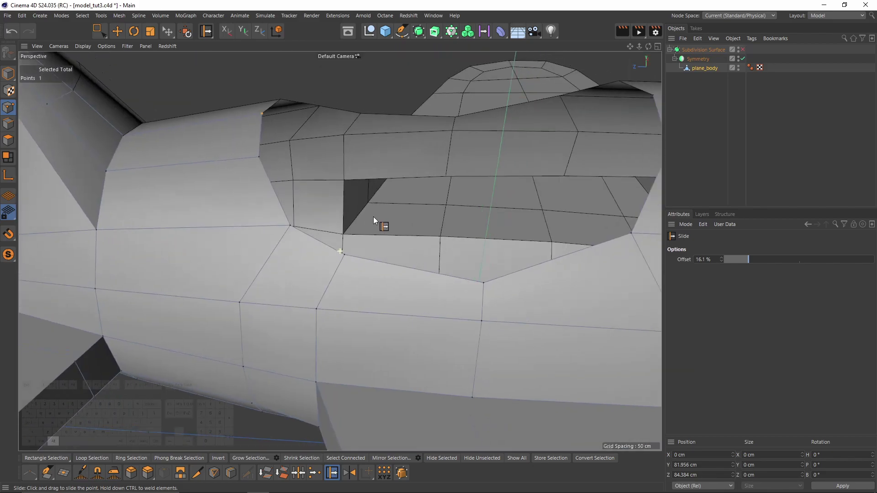
Preview the smoothed cockpit opening and compare its curve with the blueprint in the side view.
{"action": "left_click_drag", "start_coordinate": [374, 217], "coordinate": [462, 225], "text": "alt"}
{"action": "key", "text": "q"}
{"action": "middle_click", "coordinate": [388, 205]}
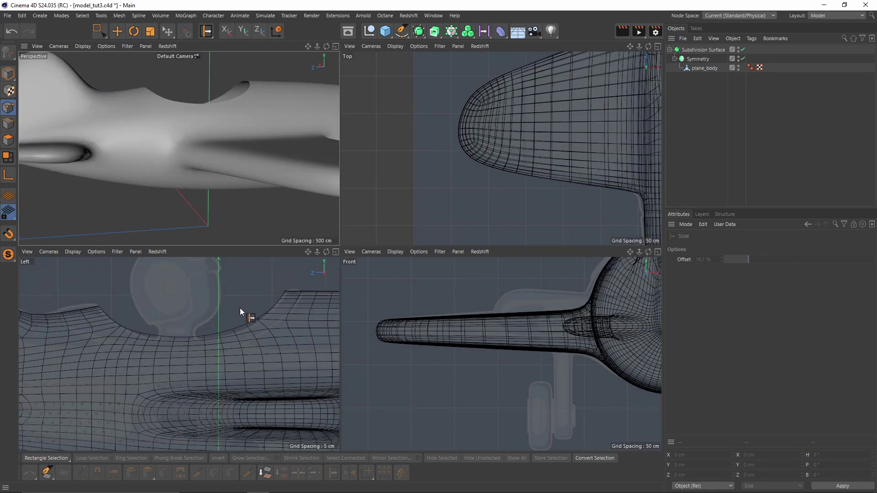
{"action": "middle_click", "coordinate": [185, 310]}
{"action": "middle_click", "coordinate": [192, 242]}
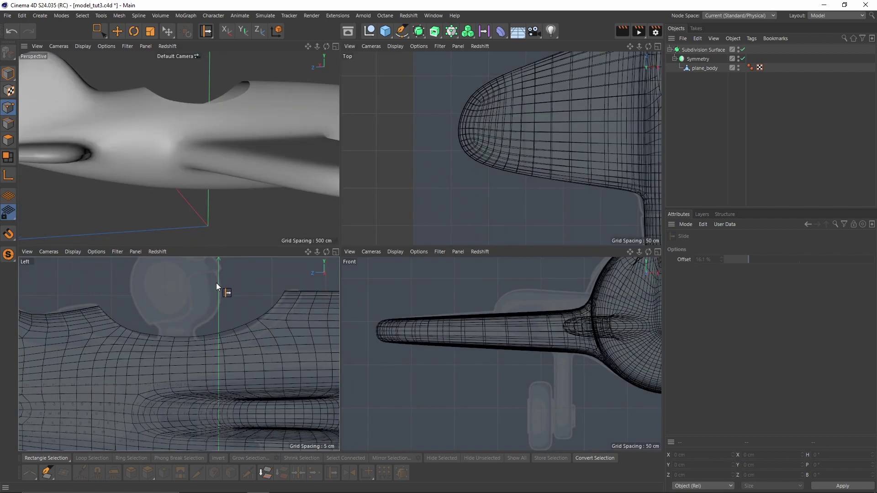
{"action": "middle_click", "coordinate": [180, 144]}
{"action": "key", "text": "q"}
Select the cockpit opening's border edges and slide a copy outward to add a support loop around the rim.
{"action": "left_click_drag", "start_coordinate": [362, 229], "coordinate": [388, 263], "text": "alt"}
{"action": "left_click", "coordinate": [8, 128]}
{"action": "key", "text": "e"}
{"action": "double_click", "coordinate": [303, 209]}
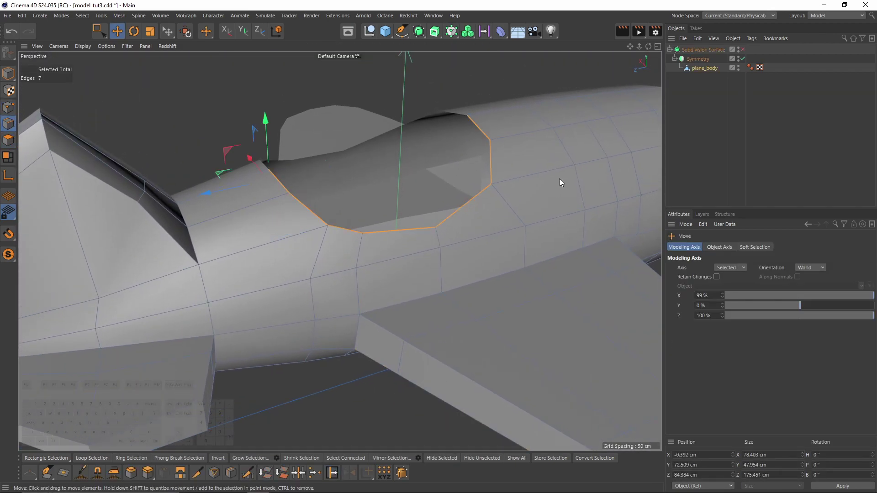
{"action": "left_click_drag", "start_coordinate": [560, 179], "coordinate": [550, 196], "text": "alt"}
{"action": "key", "text": "m"}
{"action": "key", "text": "o"}
Use the Polygon Pen to weld the support loop's split corner points onto their neighbouring points at both ends of the cockpit.
{"action": "left_click", "coordinate": [9, 107]}
{"action": "left_click_drag", "start_coordinate": [568, 232], "coordinate": [539, 219], "text": "alt"}
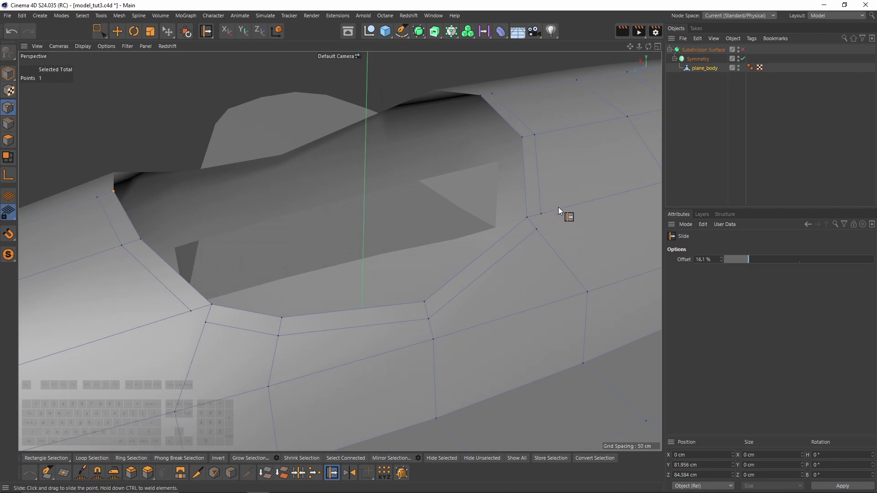
{"action": "right_click", "coordinate": [587, 209]}
{"action": "left_click", "coordinate": [622, 222]}
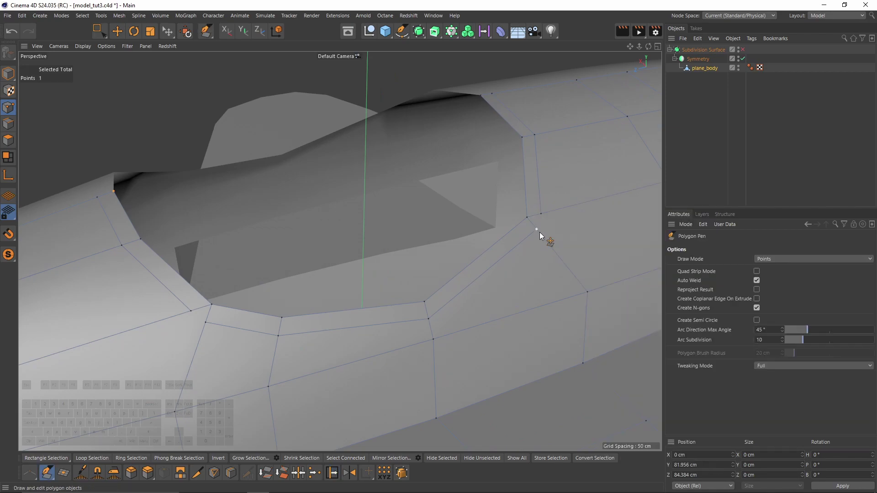
{"action": "left_click_drag", "start_coordinate": [539, 232], "coordinate": [544, 222]}
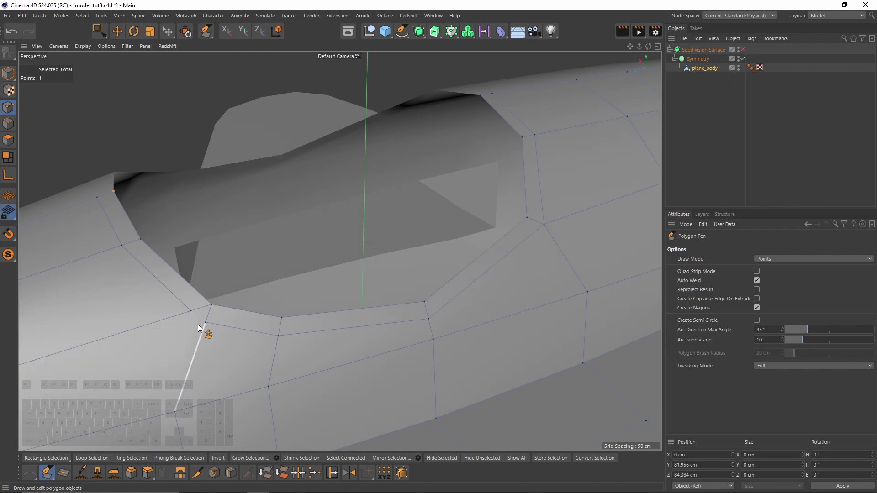
{"action": "left_click_drag", "start_coordinate": [202, 320], "coordinate": [254, 319]}
Preview the smoothed cockpit rim with the new support loop from the side.
{"action": "key", "text": "q"}
{"action": "left_click_drag", "start_coordinate": [349, 271], "coordinate": [306, 274], "text": "alt"}
{"action": "left_click", "coordinate": [849, 152]}
{"action": "right_click_drag", "start_coordinate": [462, 243], "coordinate": [376, 268], "text": "alt"}
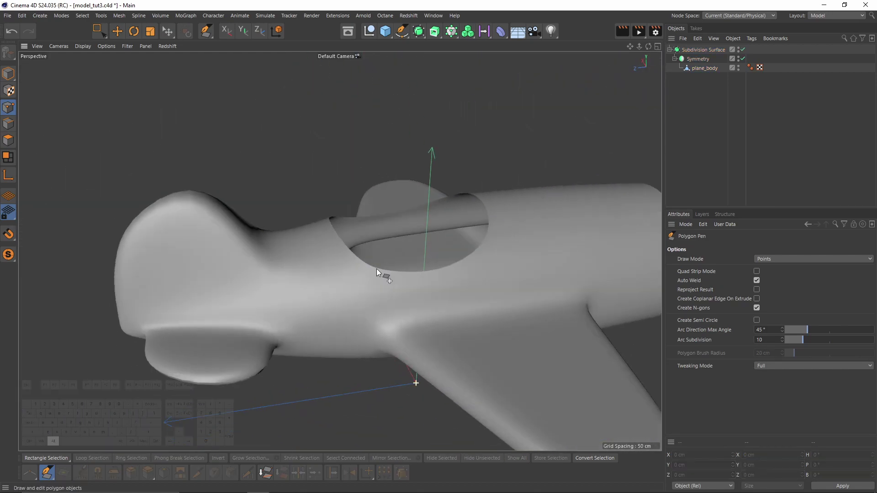
{"action": "scroll", "coordinate": [391, 284], "scroll_direction": "up", "scroll_amount": 10}
{"action": "key", "text": "q"}
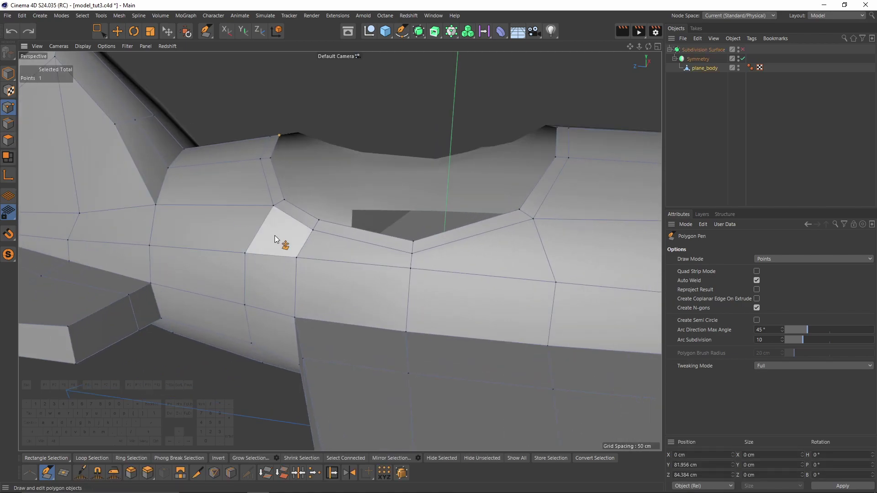
Slide the fuselage points below the cockpit's support loop downward to even out the edge spacing.
{"action": "key", "text": "m"}
{"action": "key", "text": "o"}
{"action": "left_click_drag", "start_coordinate": [413, 268], "coordinate": [380, 259], "text": "alt"}
{"action": "scroll", "coordinate": [380, 260], "scroll_direction": "up", "scroll_amount": 2}
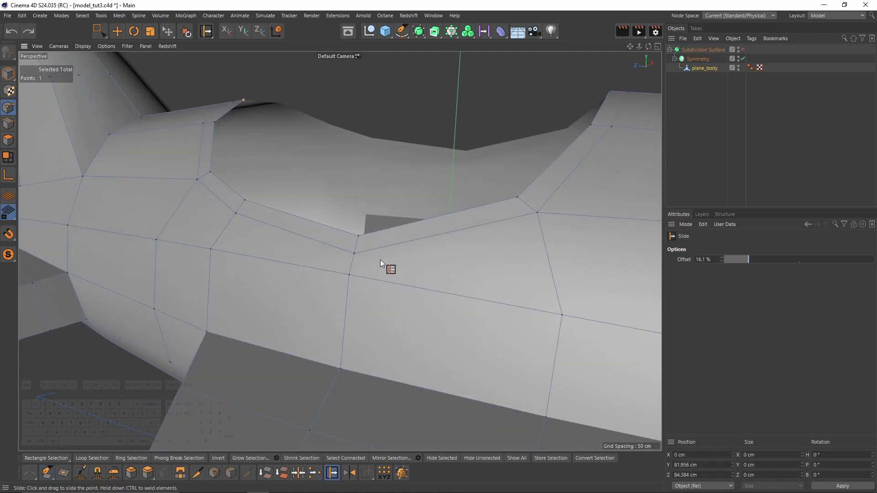
{"action": "key", "text": "0"}
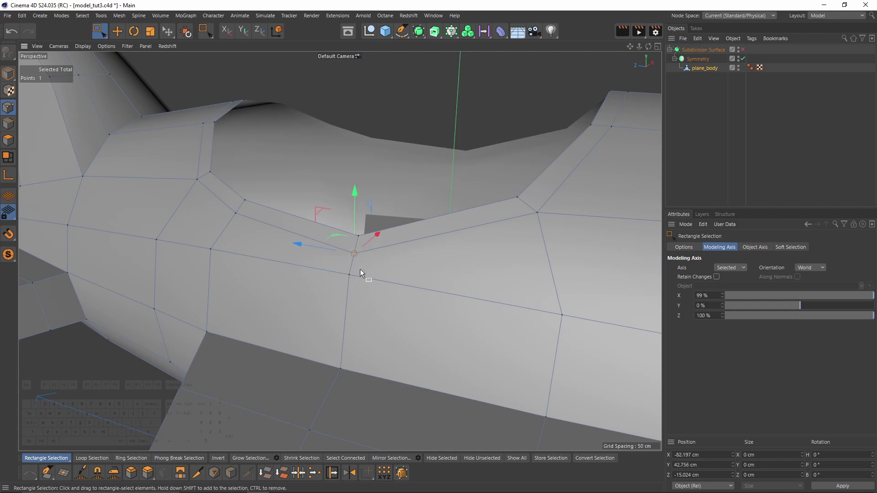
{"action": "key", "text": "m"}
{"action": "key", "text": "o"}
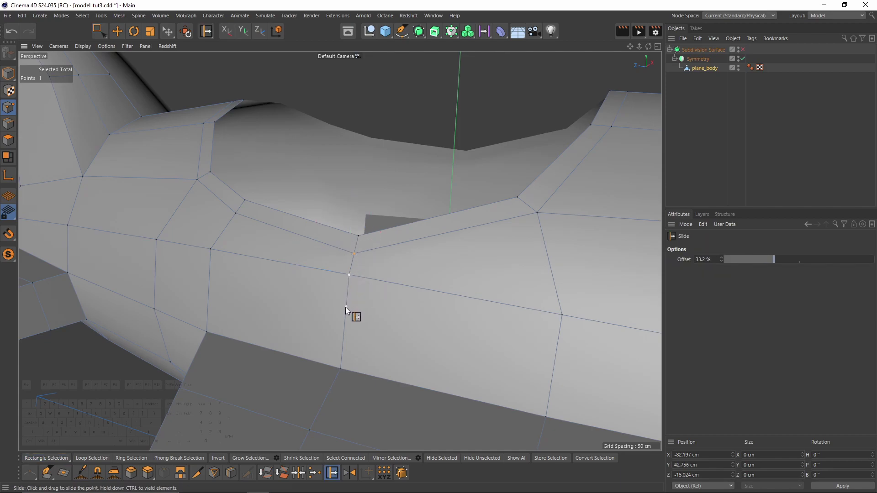
{"action": "left_click_drag", "start_coordinate": [345, 307], "coordinate": [248, 253]}
{"action": "left_click_drag", "start_coordinate": [636, 368], "coordinate": [409, 277], "text": "alt"}
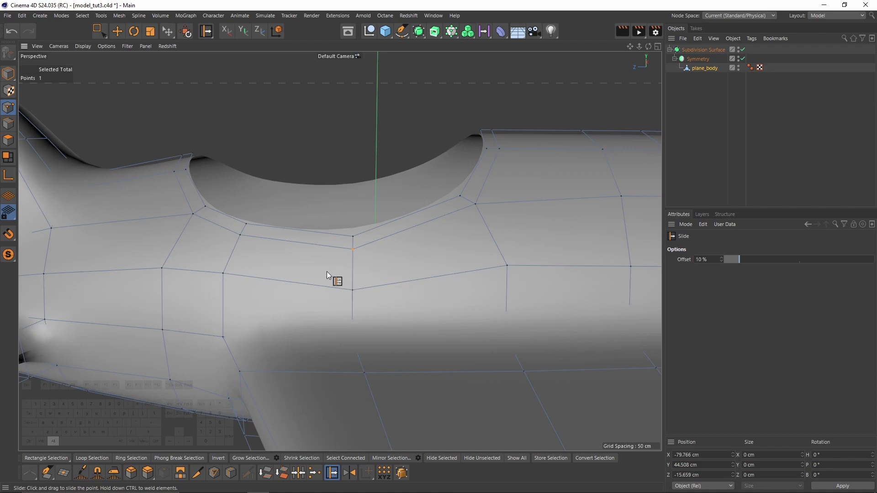
Examine the smoothed plane's edge flow with Gouraud Shading (Lines) and Isoparms display, then compare it with the unsmoothed mesh.
{"action": "left_click_drag", "start_coordinate": [327, 272], "coordinate": [135, 179], "text": "alt"}
{"action": "left_click", "coordinate": [83, 46]}
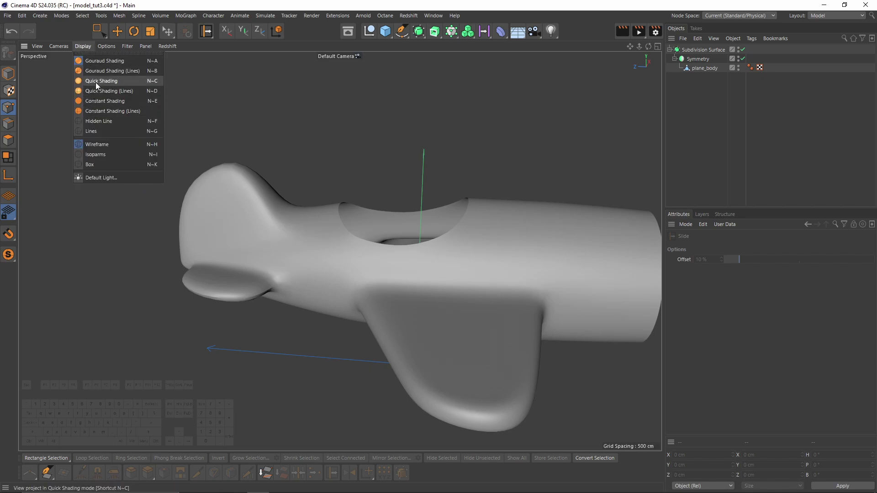
{"action": "left_click", "coordinate": [94, 72]}
{"action": "left_click", "coordinate": [82, 46]}
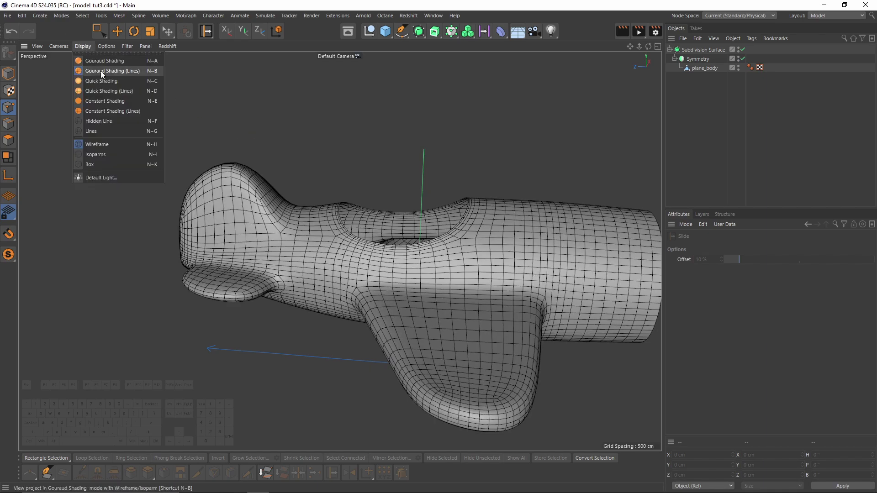
{"action": "left_click", "coordinate": [108, 155]}
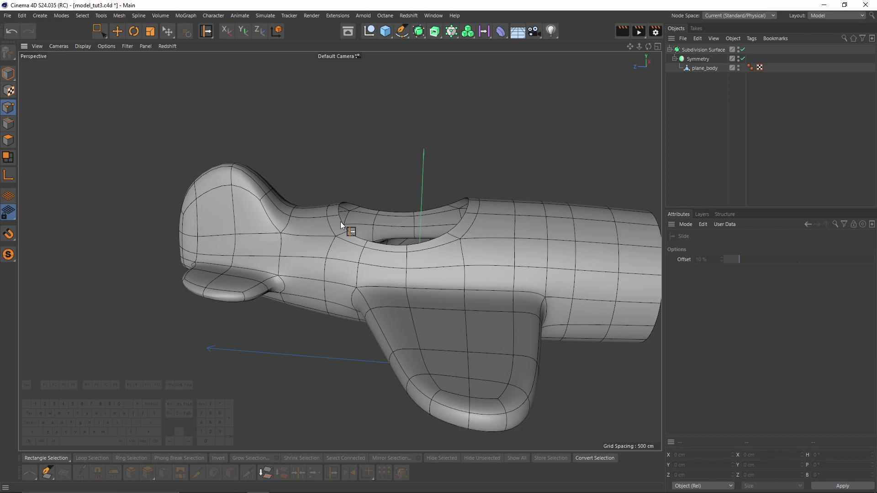
{"action": "left_click_drag", "start_coordinate": [341, 221], "coordinate": [350, 238], "text": "alt"}
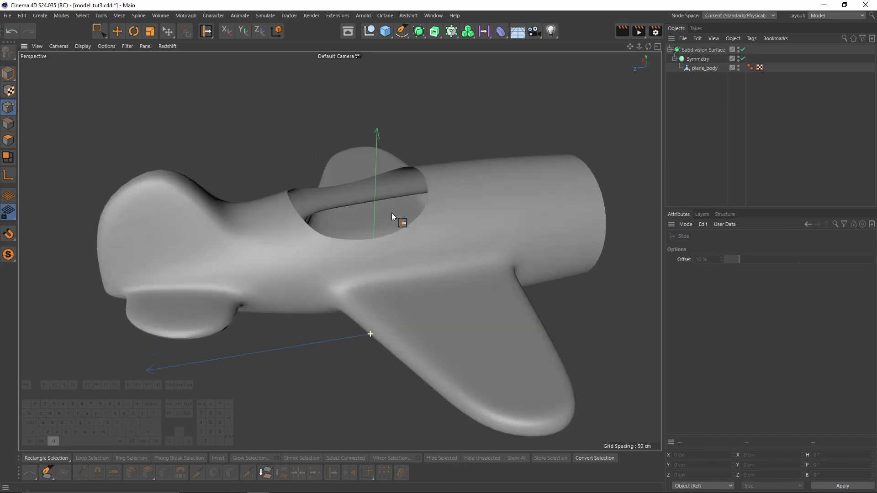
{"action": "left_click_drag", "start_coordinate": [391, 212], "coordinate": [422, 190], "text": "alt"}
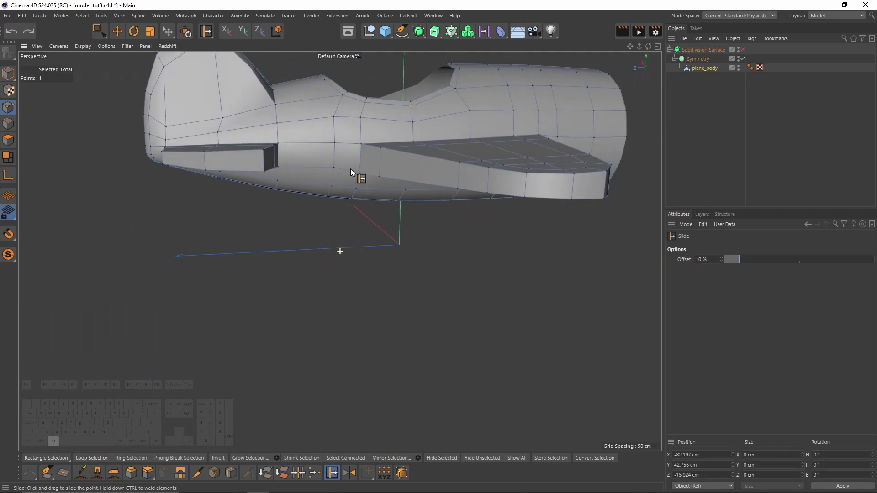
{"action": "left_click_drag", "start_coordinate": [350, 169], "coordinate": [470, 204], "text": "alt"}
{"action": "key", "text": "q"}
{"action": "key", "text": "q"}
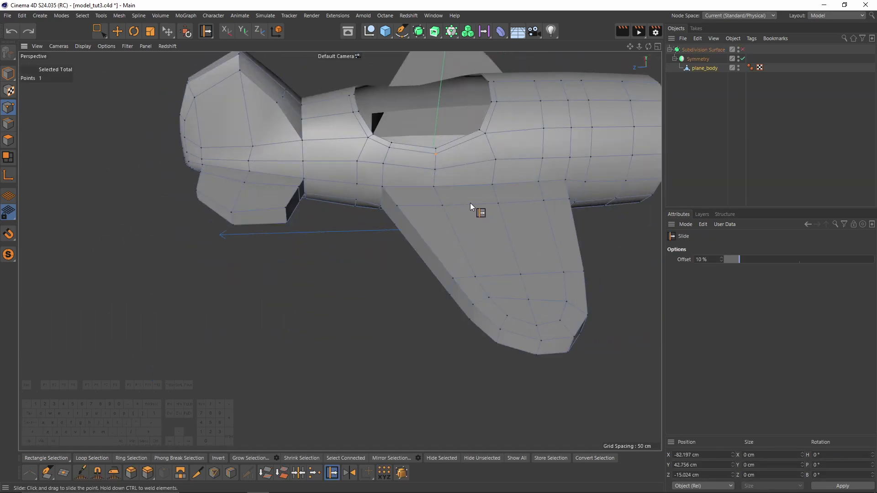
Select the tailplane's top polygons, then the wing's inner top polygons, to compare their topology.
{"action": "scroll", "coordinate": [232, 165], "scroll_direction": "up", "scroll_amount": 3}
{"action": "left_click_drag", "start_coordinate": [232, 165], "coordinate": [261, 192], "text": "alt"}
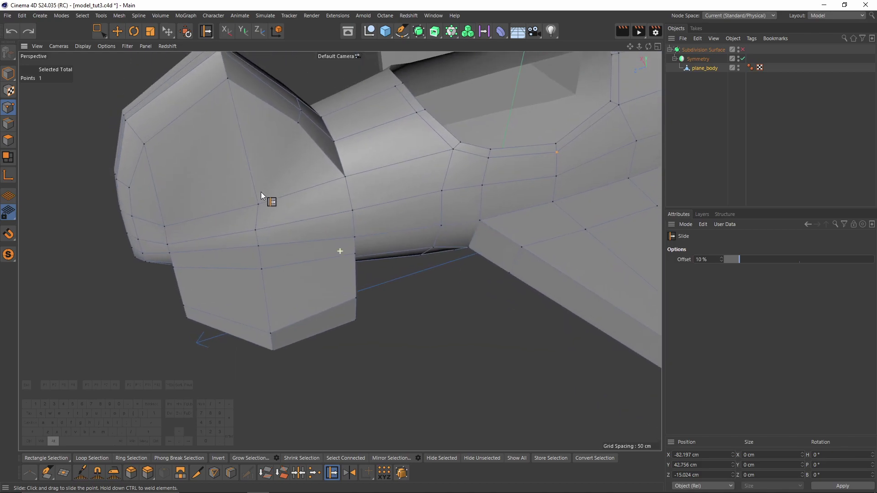
{"action": "left_click", "coordinate": [3, 142]}
{"action": "mouse_move", "coordinate": [242, 270]}
{"action": "left_mouse_down"}
{"action": "mouse_move", "coordinate": [297, 271]}
{"action": "mouse_move", "coordinate": [316, 257]}
{"action": "left_mouse_up"}
{"action": "right_click_drag", "start_coordinate": [316, 256], "coordinate": [259, 268], "text": "alt"}
{"action": "left_click_drag", "start_coordinate": [259, 268], "coordinate": [274, 243], "text": "alt"}
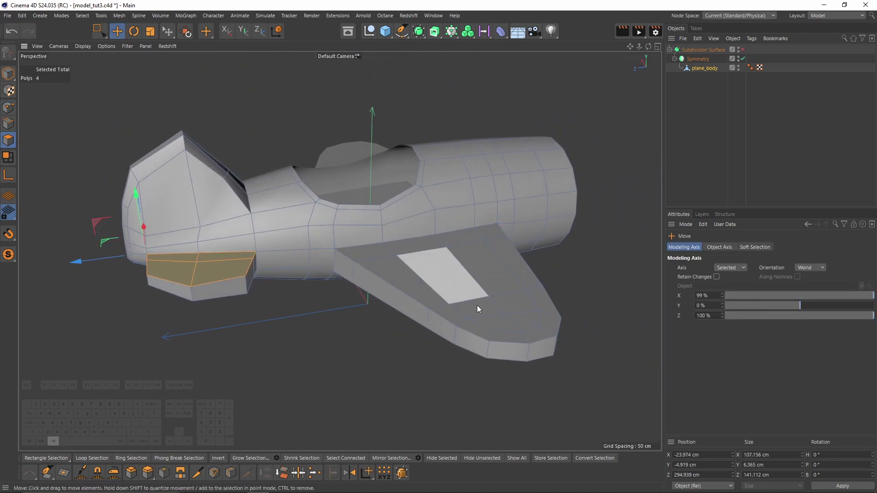
{"action": "mouse_move", "coordinate": [477, 305]}
{"action": "left_mouse_down", "text": "alt"}
{"action": "mouse_move", "coordinate": [484, 336]}
{"action": "mouse_move", "coordinate": [476, 333]}
{"action": "left_mouse_up", "text": "alt"}
{"action": "middle_click_drag", "start_coordinate": [193, 285], "coordinate": [264, 275], "text": "alt"}
{"action": "right_click_drag", "start_coordinate": [264, 275], "coordinate": [298, 267], "text": "alt"}
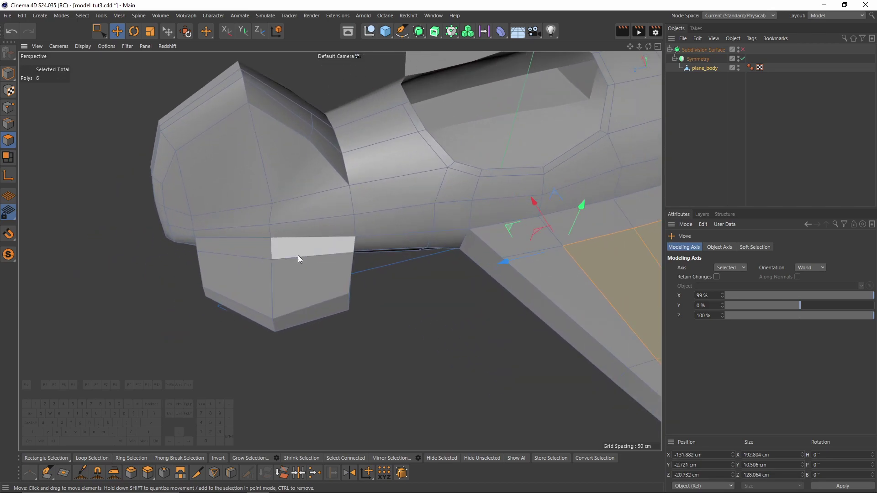
Line-cut from the fin's ridge down the fuselage onto the tailplane, through its middle edge and back up to the fin.
{"action": "key", "text": "k"}
{"action": "key", "text": "k"}
{"action": "left_click_drag", "start_coordinate": [210, 168], "coordinate": [208, 267], "text": "alt"}
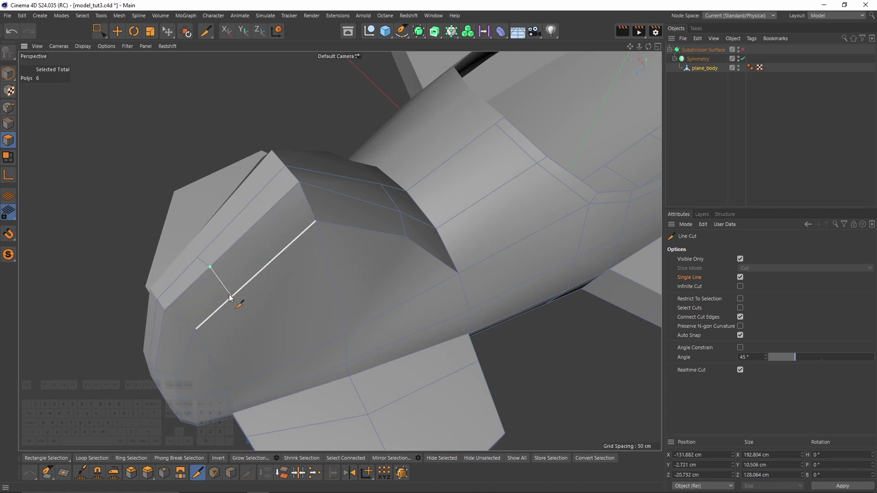
{"action": "left_click_drag", "start_coordinate": [229, 298], "coordinate": [215, 201], "text": "alt"}
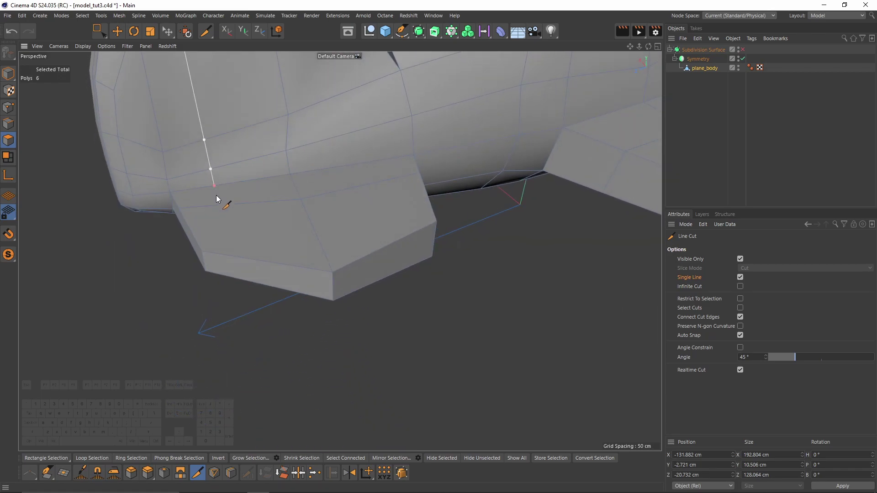
{"action": "left_click", "coordinate": [323, 249]}
{"action": "left_click_drag", "start_coordinate": [393, 197], "coordinate": [378, 232], "text": "alt"}
{"action": "left_click", "coordinate": [366, 218]}
{"action": "left_click", "coordinate": [343, 128]}
{"action": "left_click_drag", "start_coordinate": [342, 132], "coordinate": [37, 118], "text": "alt"}
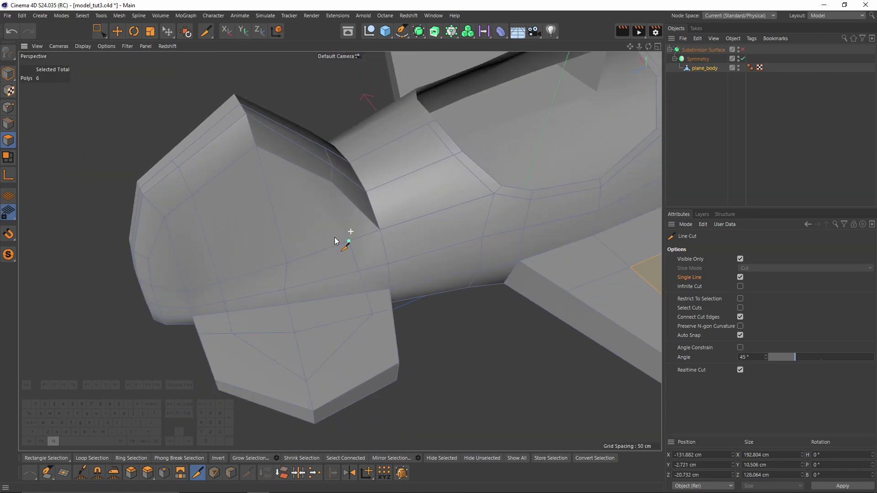
Weld the new cut's loose point on the fin to the neighbouring point.
{"action": "key", "text": "e"}
{"action": "key", "text": "0"}
{"action": "left_click_drag", "start_coordinate": [388, 118], "coordinate": [397, 269]}
{"action": "key", "text": "m"}
{"action": "key", "text": "q"}
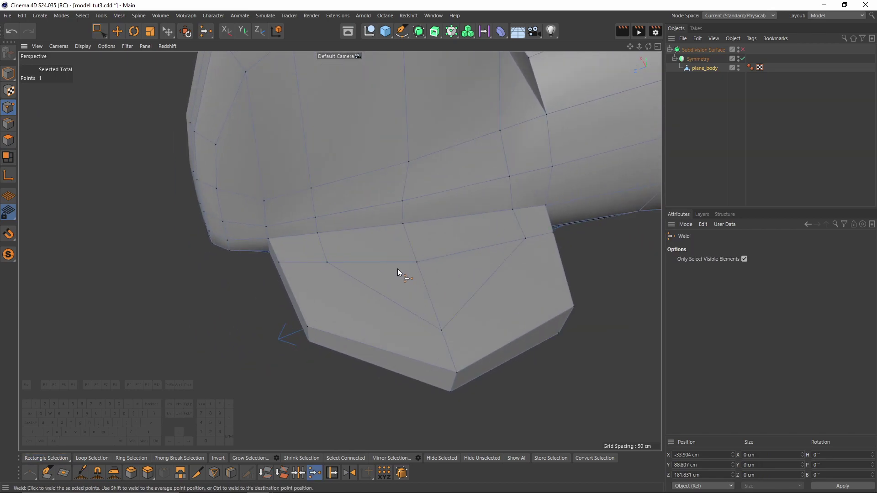
Line-cut from each diagonal edge on the tailplane's top to the nearest outer corner.
{"action": "key", "text": "k"}
{"action": "key", "text": "k"}
{"action": "left_click", "coordinate": [383, 296]}
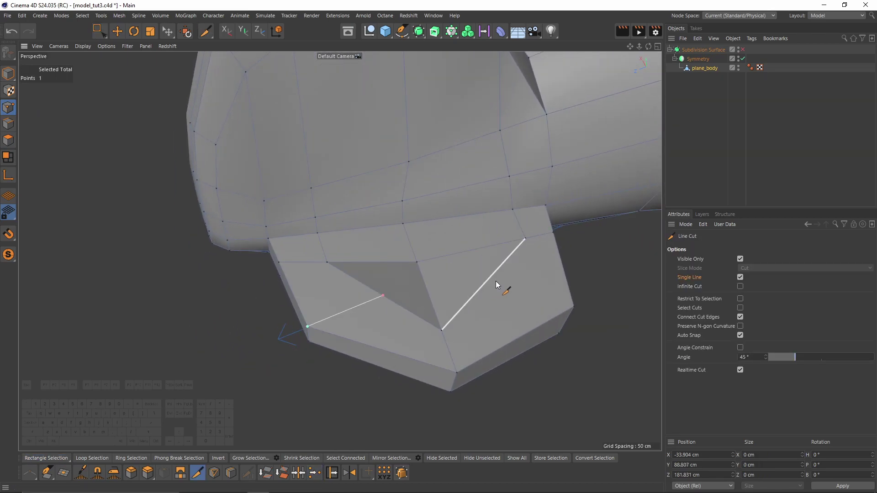
{"action": "left_click", "coordinate": [492, 277]}
{"action": "left_click", "coordinate": [574, 307]}
Slide the midpoints of the tailplane's two diagonal edges outward to round the inner loop.
{"action": "key", "text": "m"}
{"action": "key", "text": "o"}
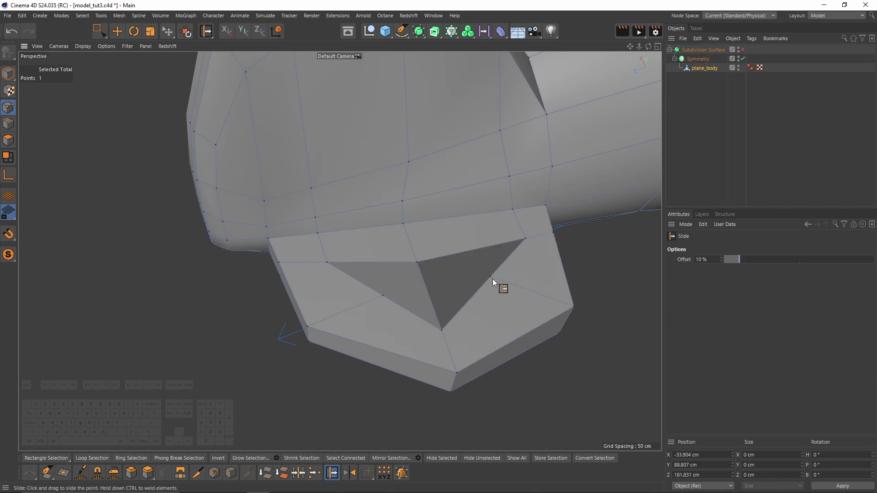
{"action": "left_click_drag", "start_coordinate": [492, 276], "coordinate": [522, 292]}
{"action": "left_click_drag", "start_coordinate": [384, 297], "coordinate": [93, 219]}
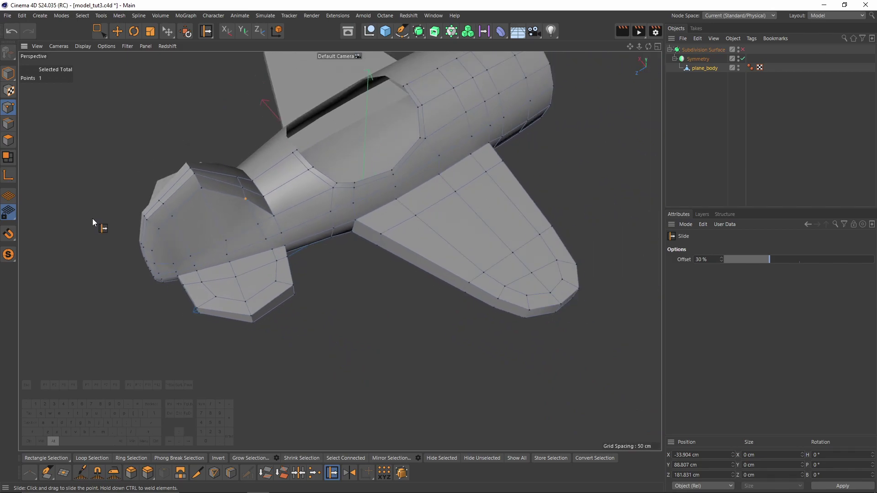
Compare the tailplane's new topology with the wing's and preview the smoothed tailplane.
{"action": "left_click", "coordinate": [12, 143]}
{"action": "key", "text": "e"}
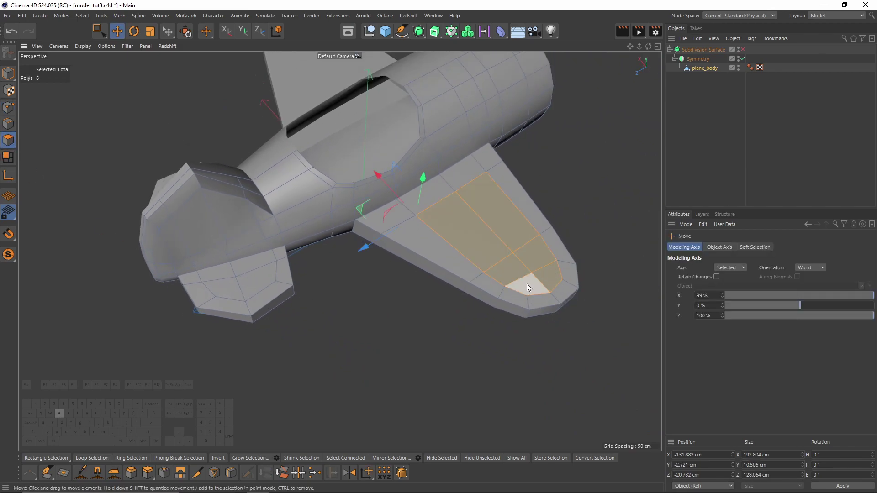
{"action": "left_click_drag", "start_coordinate": [484, 262], "coordinate": [306, 224], "text": "alt"}
{"action": "right_click_drag", "start_coordinate": [306, 223], "coordinate": [574, 211], "text": "alt"}
{"action": "key", "text": "q"}
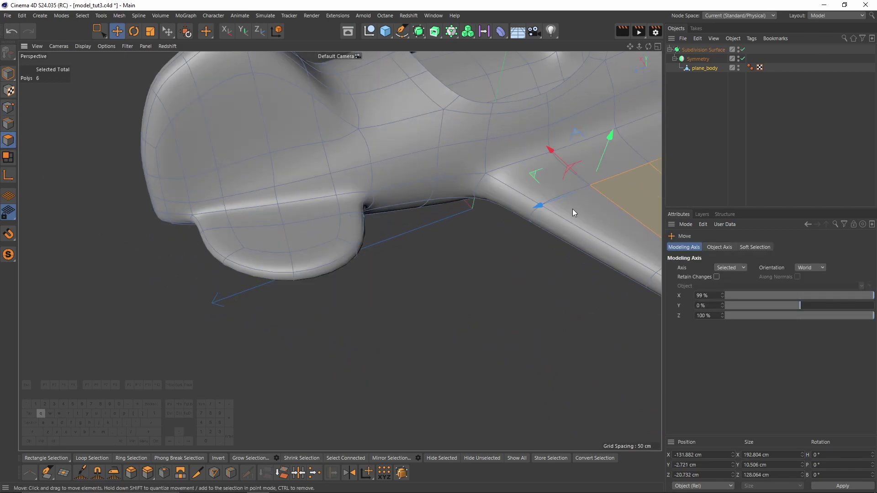
{"action": "left_click", "coordinate": [699, 150]}
Line-cut an inner loop and diagonal connecting edges on the tailplane's underside, continuing the cuts onto the adjoining fuselage.
{"action": "left_click_drag", "start_coordinate": [359, 208], "coordinate": [393, 289], "text": "alt"}
{"action": "key", "text": "q"}
{"action": "key", "text": "k"}
{"action": "key", "text": "k"}
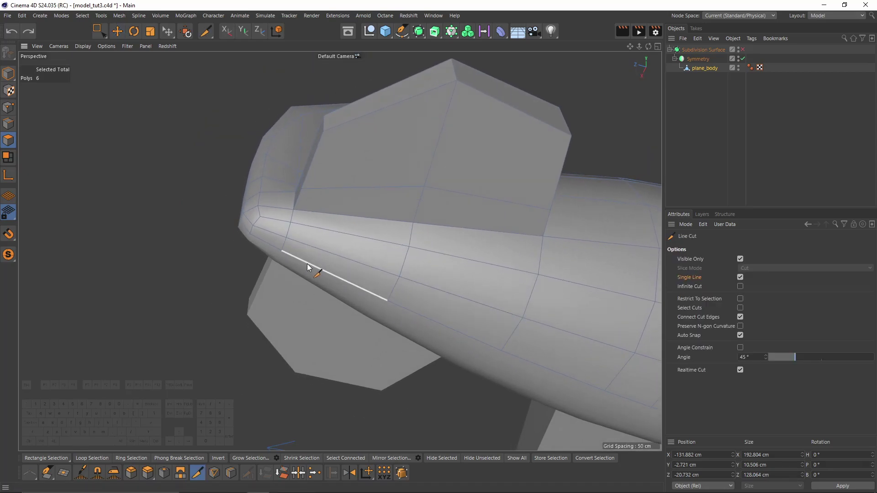
{"action": "left_click", "coordinate": [321, 227]}
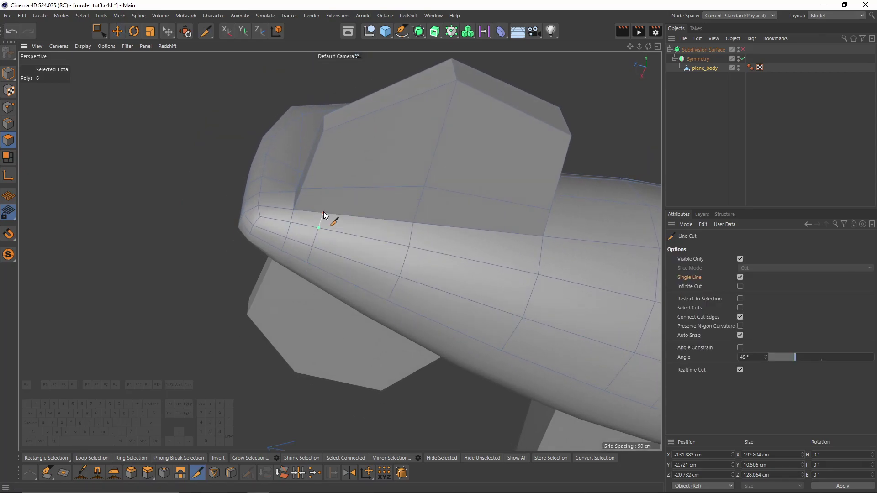
{"action": "left_click", "coordinate": [332, 187]}
{"action": "left_click", "coordinate": [449, 109]}
{"action": "left_click", "coordinate": [516, 203]}
{"action": "left_click", "coordinate": [506, 233]}
{"action": "left_click", "coordinate": [480, 261]}
{"action": "left_click", "coordinate": [454, 328]}
{"action": "left_click", "coordinate": [571, 136]}
{"action": "left_click", "coordinate": [489, 161]}
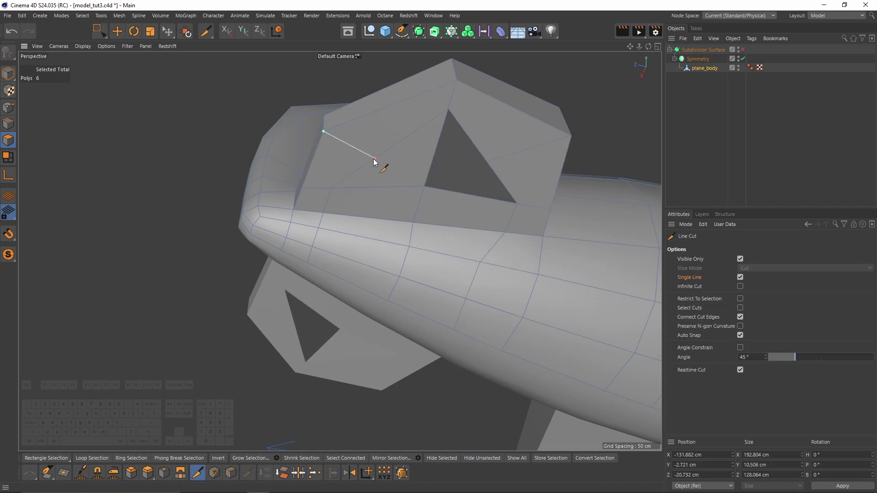
{"action": "left_click", "coordinate": [375, 158]}
{"action": "key", "text": "Return"}
Slide the midpoint of the new diagonal edge on the tailplane's underside outward and preview the smoothed tail.
{"action": "key", "text": "m"}
{"action": "key", "text": "o"}
{"action": "left_click_drag", "start_coordinate": [375, 158], "coordinate": [394, 146]}
{"action": "left_click_drag", "start_coordinate": [394, 146], "coordinate": [493, 219], "text": "alt"}
{"action": "key", "text": "q"}
{"action": "right_click_drag", "start_coordinate": [492, 219], "coordinate": [303, 189], "text": "alt"}
{"action": "scroll", "coordinate": [304, 189], "scroll_direction": "up", "scroll_amount": 4}
{"action": "left_click_drag", "start_coordinate": [303, 189], "coordinate": [402, 218], "text": "alt"}
Try to weld the point at the fin's base to the neighbouring point at the fin's front lower corner.
{"action": "key", "text": "ctrl+z"}
{"action": "key", "text": "ctrl+z"}
{"action": "left_click_drag", "start_coordinate": [338, 251], "coordinate": [396, 187], "text": "alt"}
{"action": "key", "text": "q"}
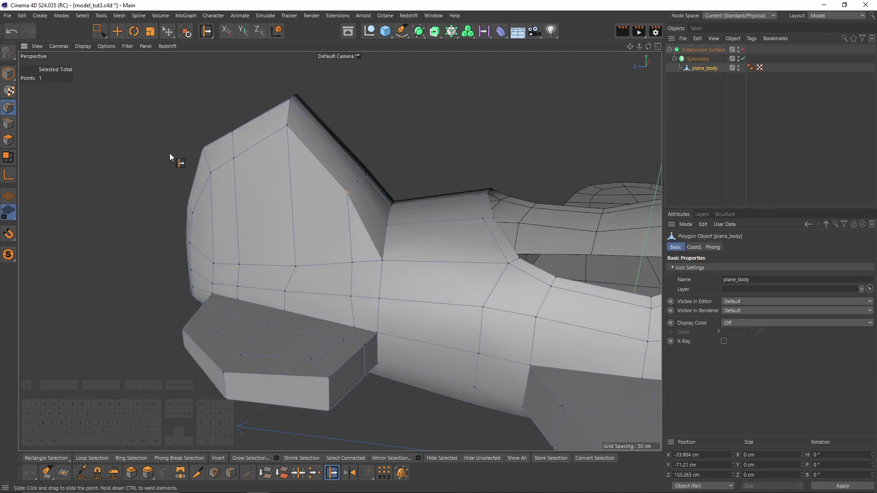
{"action": "left_click_drag", "start_coordinate": [357, 263], "coordinate": [385, 320], "text": "ctrl"}
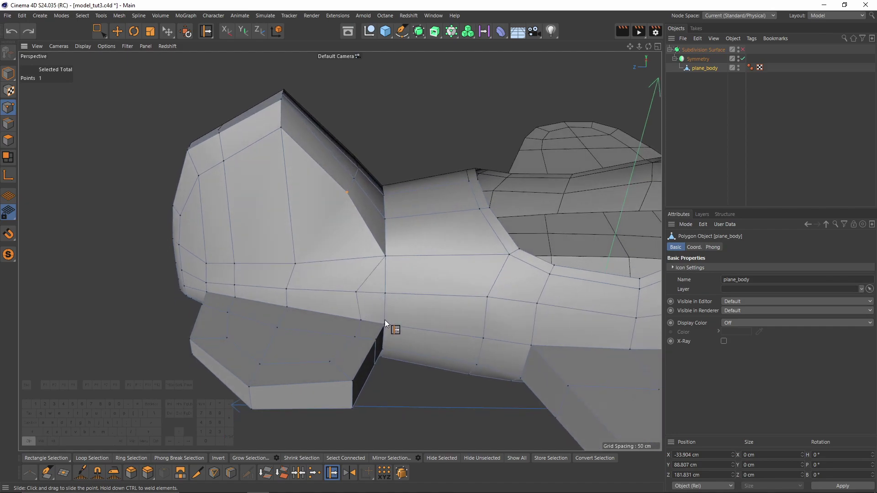
{"action": "key", "text": "ctrl+z"}
Line-cut across the fin's side from its front vertical edge to the rear vertical edge, then slide the cut's front point upward.
{"action": "middle_click_drag", "start_coordinate": [373, 237], "coordinate": [404, 234], "text": "alt"}
{"action": "key", "text": "k"}
{"action": "key", "text": "k"}
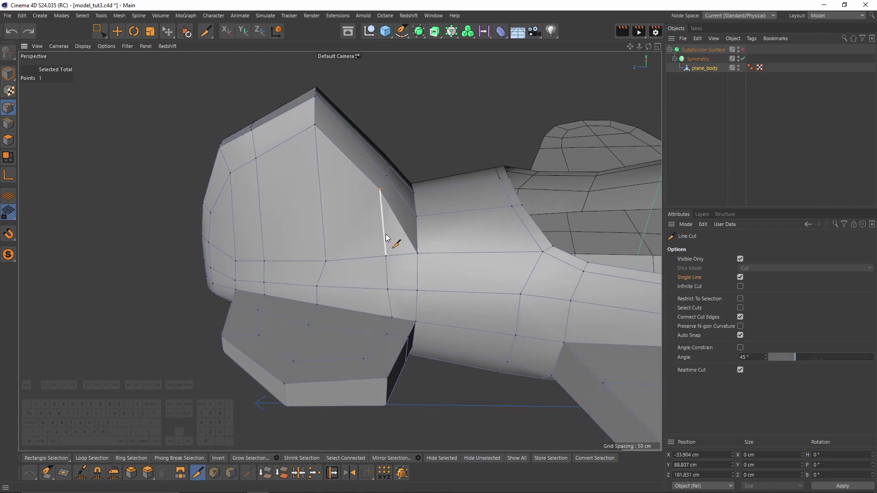
{"action": "left_click", "coordinate": [319, 177]}
{"action": "left_click", "coordinate": [264, 196]}
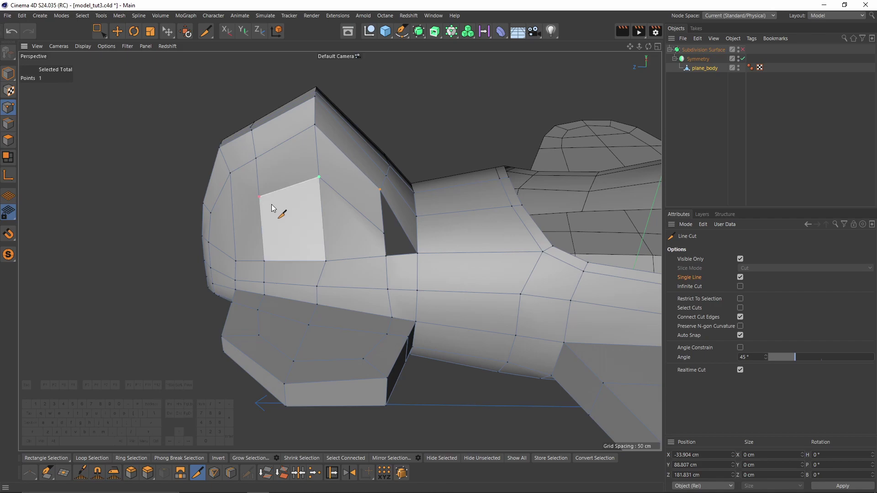
{"action": "key", "text": "m"}
{"action": "key", "text": "o"}
{"action": "mouse_move", "coordinate": [385, 234]}
{"action": "left_mouse_down"}
{"action": "mouse_move", "coordinate": [358, 211]}
{"action": "mouse_move", "coordinate": [466, 201]}
{"action": "mouse_move", "coordinate": [413, 201]}
{"action": "mouse_move", "coordinate": [385, 217]}
{"action": "left_mouse_up"}
Extend the cut on the fin's side from its last point across to the fin's rear edge.
{"action": "key", "text": "k"}
{"action": "key", "text": "k"}
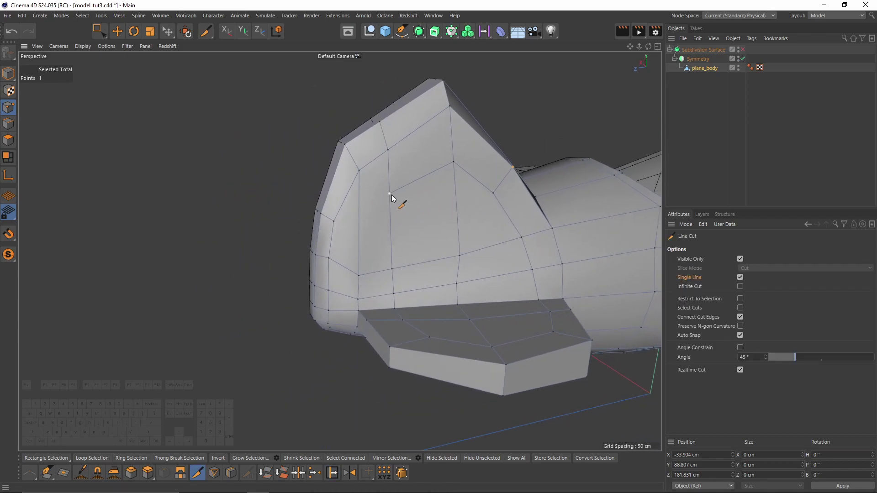
{"action": "left_click", "coordinate": [359, 222]}
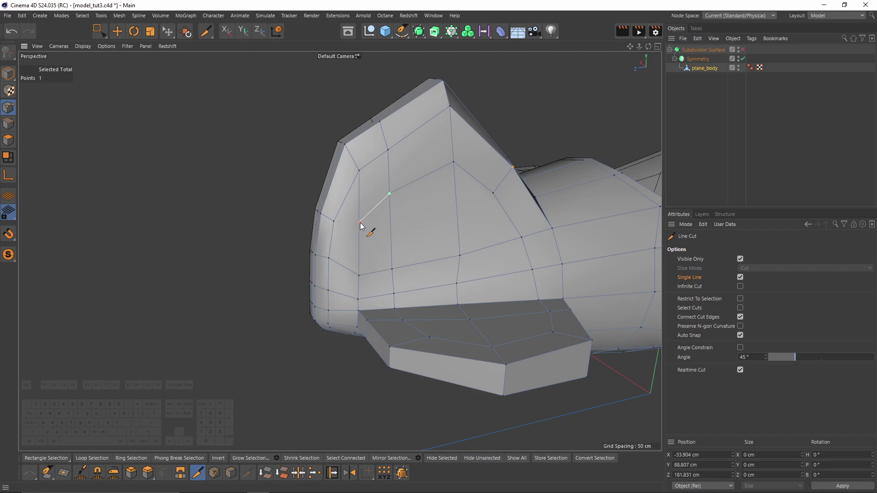
{"action": "left_click", "coordinate": [332, 242]}
{"action": "left_click", "coordinate": [281, 222]}
Move the two point pairs below the fin's upper rear corner upward in the left view to follow the blueprint.
{"action": "key", "text": "space"}
{"action": "middle_click", "coordinate": [319, 227]}
{"action": "middle_click", "coordinate": [205, 326]}
{"action": "middle_click_drag", "start_coordinate": [204, 326], "coordinate": [289, 210], "text": "alt"}
{"action": "scroll", "coordinate": [289, 210], "scroll_direction": "up", "scroll_amount": 2}
{"action": "left_click_drag", "start_coordinate": [297, 206], "coordinate": [352, 245]}
{"action": "left_click_drag", "start_coordinate": [372, 177], "coordinate": [384, 134]}
{"action": "left_click_drag", "start_coordinate": [274, 243], "coordinate": [356, 278]}
{"action": "left_click_drag", "start_coordinate": [366, 228], "coordinate": [369, 196]}
{"action": "middle_click_drag", "start_coordinate": [329, 264], "coordinate": [275, 347], "text": "alt"}
Adjust the point groups along the fin's top and upper rear corner with smoothing enabled to match the blueprint's rounded outline.
{"action": "left_click_drag", "start_coordinate": [297, 144], "coordinate": [352, 226]}
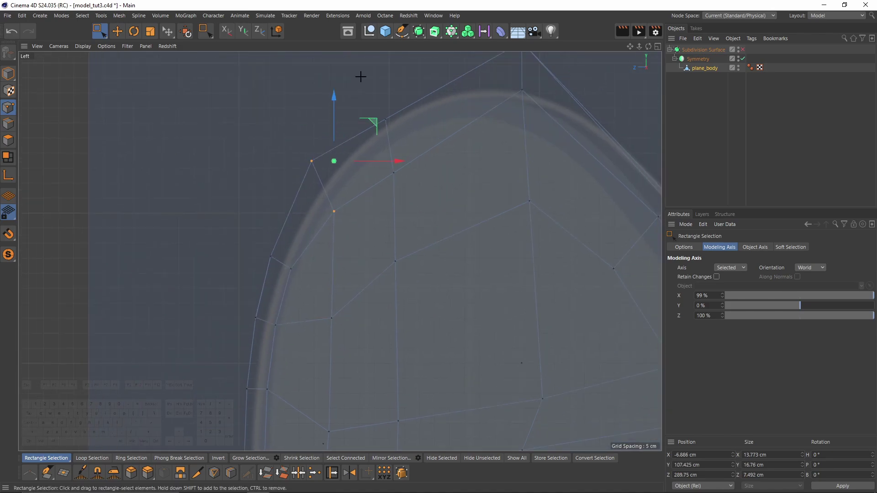
{"action": "middle_click_drag", "start_coordinate": [360, 76], "coordinate": [343, 120], "text": "alt"}
{"action": "key", "text": "q"}
{"action": "left_click_drag", "start_coordinate": [352, 151], "coordinate": [412, 233]}
{"action": "left_click_drag", "start_coordinate": [408, 130], "coordinate": [417, 103]}
{"action": "left_click_drag", "start_coordinate": [480, 86], "coordinate": [530, 192]}
{"action": "left_click_drag", "start_coordinate": [542, 98], "coordinate": [567, 115]}
{"action": "left_click_drag", "start_coordinate": [283, 197], "coordinate": [329, 274]}
{"action": "left_click_drag", "start_coordinate": [355, 174], "coordinate": [368, 177]}
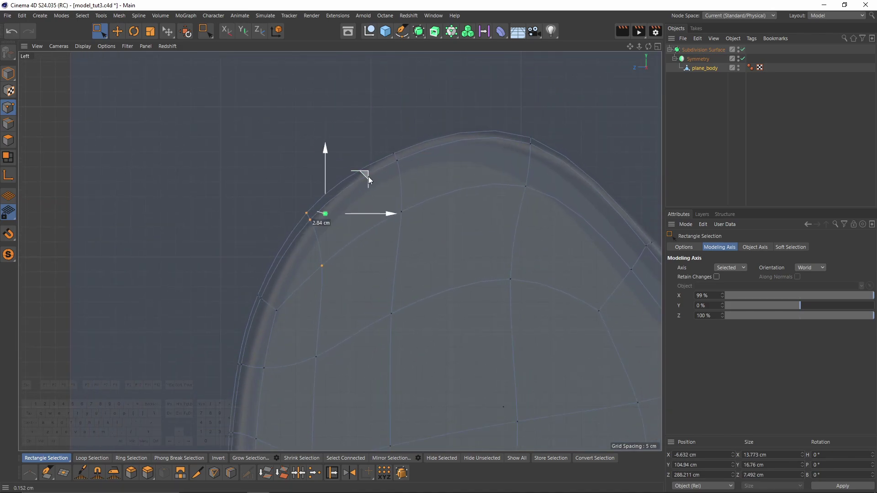
Nudge the point groups down the fin's rear edge slightly forward to match the blueprint.
{"action": "left_click_drag", "start_coordinate": [247, 285], "coordinate": [287, 319]}
{"action": "middle_click_drag", "start_coordinate": [315, 261], "coordinate": [360, 181], "text": "alt"}
{"action": "left_click_drag", "start_coordinate": [361, 182], "coordinate": [366, 186]}
{"action": "middle_click_drag", "start_coordinate": [351, 249], "coordinate": [374, 165], "text": "alt"}
{"action": "left_click_drag", "start_coordinate": [375, 165], "coordinate": [380, 170]}
{"action": "left_click_drag", "start_coordinate": [286, 255], "coordinate": [347, 288]}
{"action": "middle_click_drag", "start_coordinate": [366, 274], "coordinate": [384, 202], "text": "alt"}
{"action": "left_click_drag", "start_coordinate": [275, 247], "coordinate": [358, 418]}
{"action": "left_click_drag", "start_coordinate": [407, 264], "coordinate": [414, 264]}
Move the tail's lower rear corner points slightly to fit the blueprint outline.
{"action": "middle_click_drag", "start_coordinate": [373, 376], "coordinate": [369, 297], "text": "alt"}
{"action": "left_click_drag", "start_coordinate": [370, 288], "coordinate": [405, 333]}
{"action": "key", "text": "q"}
{"action": "left_click_drag", "start_coordinate": [303, 255], "coordinate": [351, 275]}
{"action": "left_click_drag", "start_coordinate": [376, 230], "coordinate": [376, 227]}
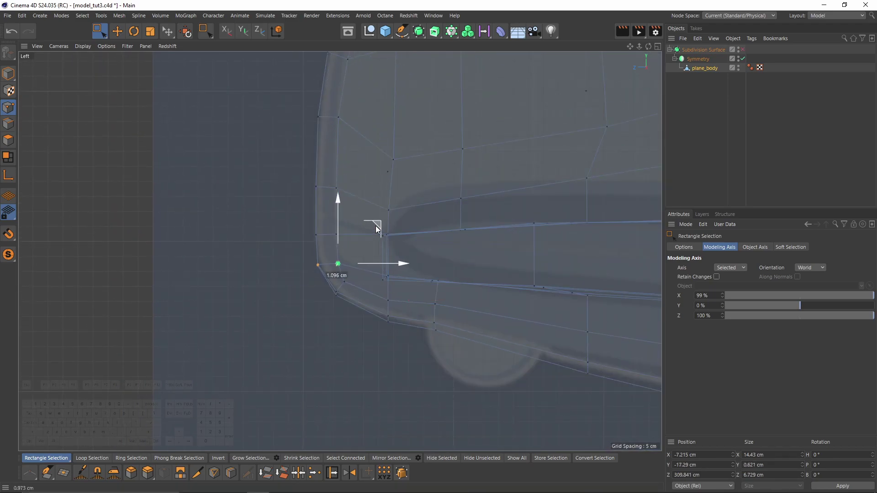
{"action": "middle_click_drag", "start_coordinate": [376, 227], "coordinate": [360, 299], "text": "alt"}
{"action": "left_click_drag", "start_coordinate": [291, 246], "coordinate": [333, 274]}
{"action": "key", "text": "q"}
Undo the last change, then slide the point at the base of the fin's middle vertical edge toward the tail.
{"action": "middle_click", "coordinate": [367, 223]}
{"action": "middle_click", "coordinate": [333, 221]}
{"action": "key", "text": "ctrl+z"}
{"action": "left_click_drag", "start_coordinate": [407, 221], "coordinate": [389, 234], "text": "alt"}
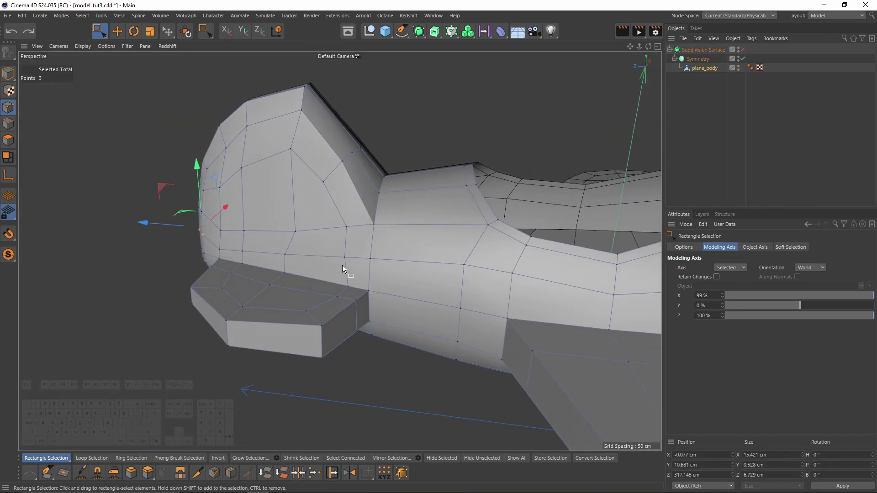
{"action": "key", "text": "m"}
{"action": "key", "text": "o"}
{"action": "left_click_drag", "start_coordinate": [311, 244], "coordinate": [288, 232]}
{"action": "scroll", "coordinate": [289, 249], "scroll_direction": "down", "scroll_amount": 2}
{"action": "middle_click_drag", "start_coordinate": [365, 273], "coordinate": [287, 187], "text": "alt"}
{"action": "scroll", "coordinate": [288, 187], "scroll_direction": "down", "scroll_amount": 3}
{"action": "key", "text": "q"}
{"action": "key", "text": "ctrl+z"}
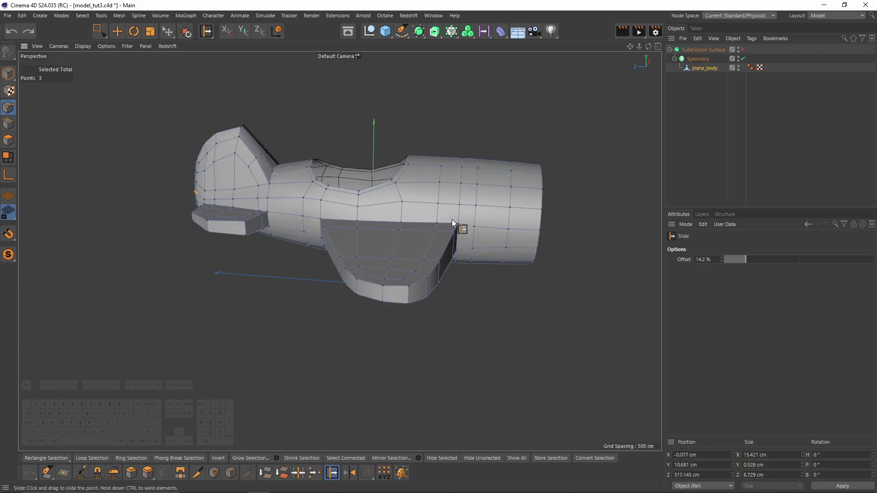
Loop-select the two front polygon bands of the fuselage as the engine section, checking them against the top blueprint.
{"action": "key", "text": "Return"}
{"action": "left_click_drag", "start_coordinate": [451, 219], "coordinate": [500, 226], "text": "alt"}
{"action": "key", "text": "u"}
{"action": "key", "text": "l"}
{"action": "left_click", "coordinate": [533, 242]}
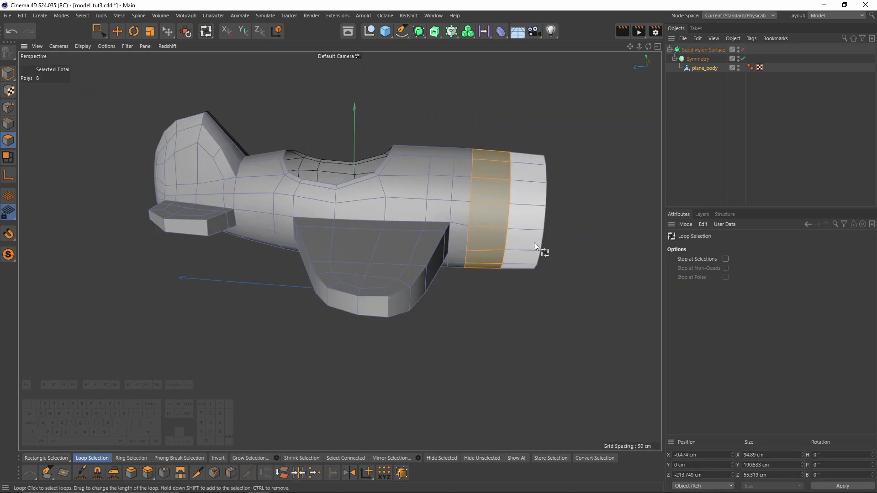
{"action": "middle_click", "coordinate": [528, 235]}
{"action": "middle_click", "coordinate": [533, 205]}
{"action": "scroll", "coordinate": [513, 218], "scroll_direction": "up", "scroll_amount": 2}
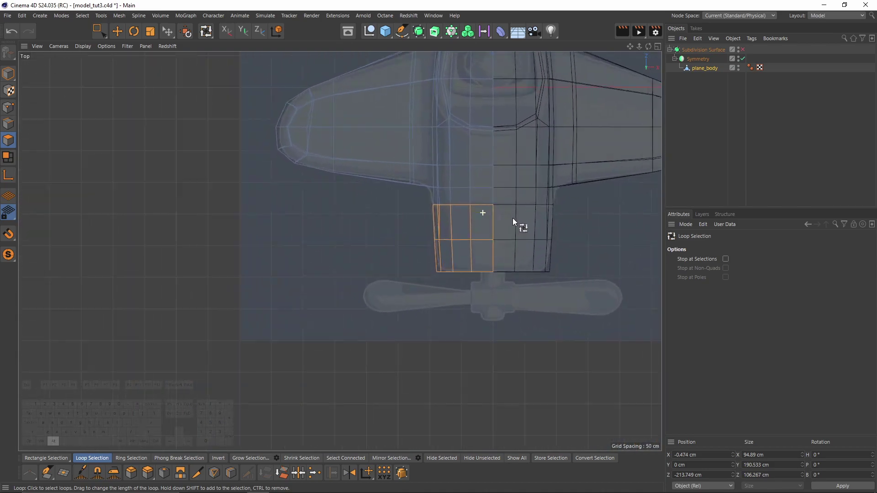
{"action": "middle_click", "coordinate": [493, 231]}
{"action": "middle_click", "coordinate": [176, 120]}
{"action": "middle_click_drag", "start_coordinate": [447, 189], "coordinate": [399, 204], "text": "alt"}
{"action": "right_click_drag", "start_coordinate": [399, 204], "coordinate": [455, 222], "text": "alt"}
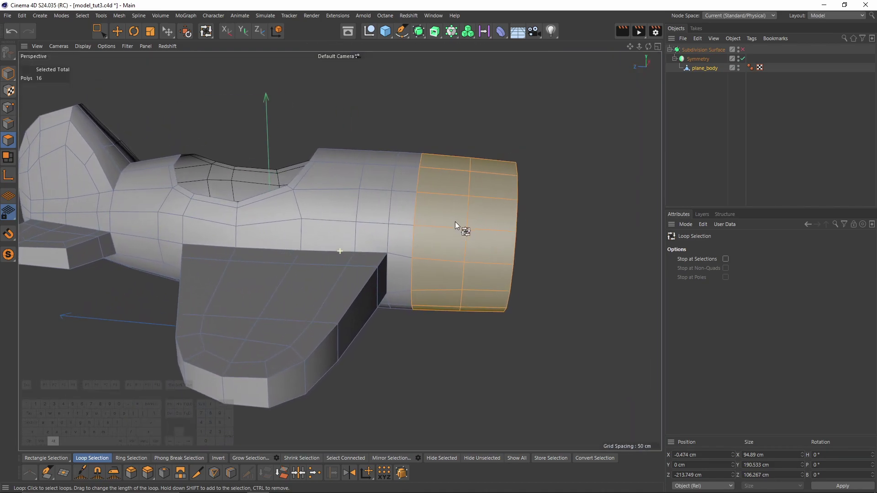
Split the selected front polygons into a separate object and delete the originals from plane_body.
{"action": "right_click", "coordinate": [542, 258]}
{"action": "left_click", "coordinate": [561, 401]}
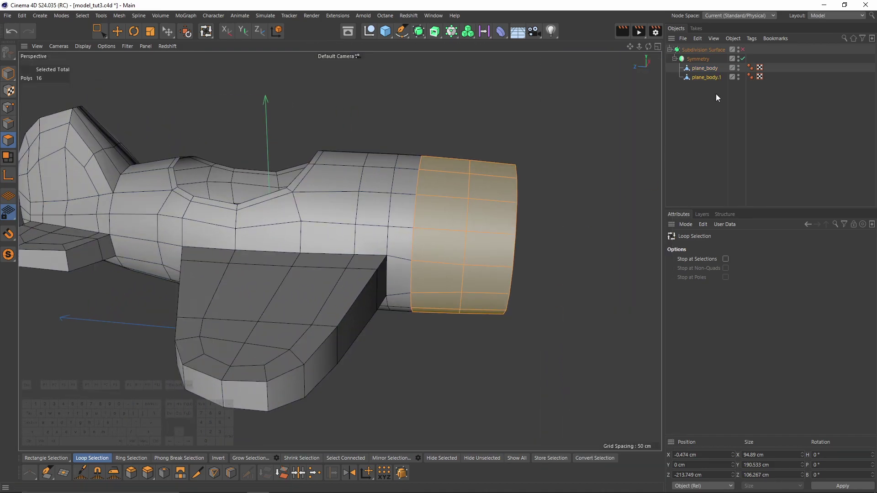
{"action": "left_click", "coordinate": [703, 68]}
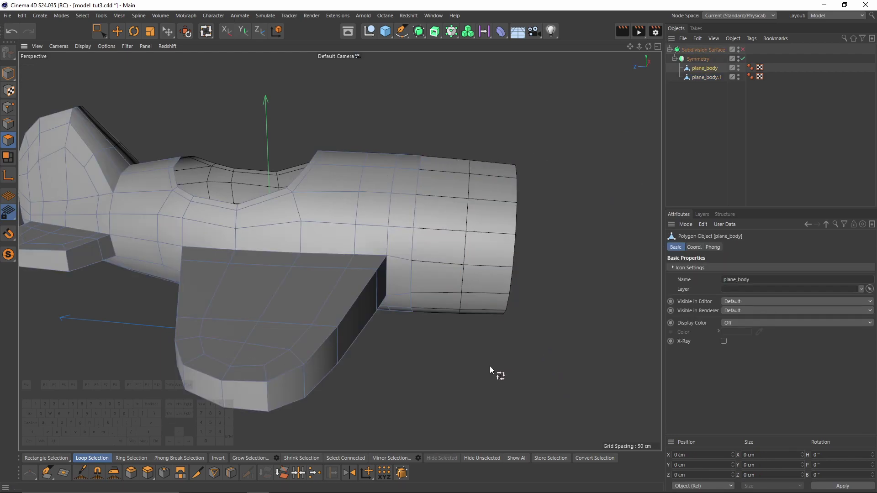
Rename the split-off object as engine.
{"action": "double_click", "coordinate": [706, 77]}
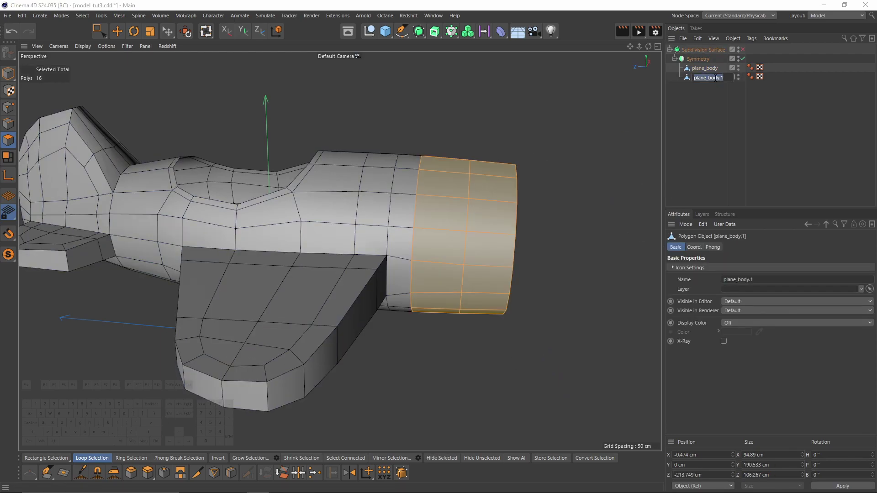
{"action": "type", "text": "engine"}
{"action": "key", "text": "Return"}
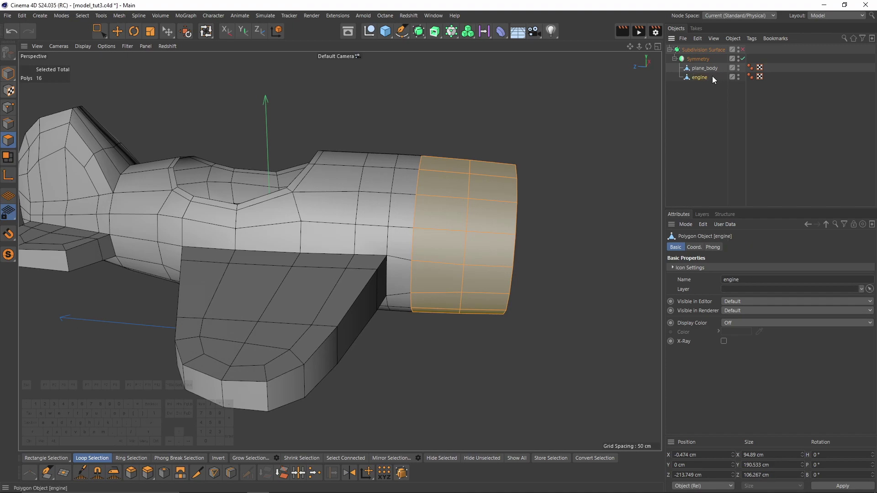
Group plane_body and engine in a null under Symmetry and hide the engine.
{"action": "left_click", "coordinate": [702, 68], "text": "ctrl"}
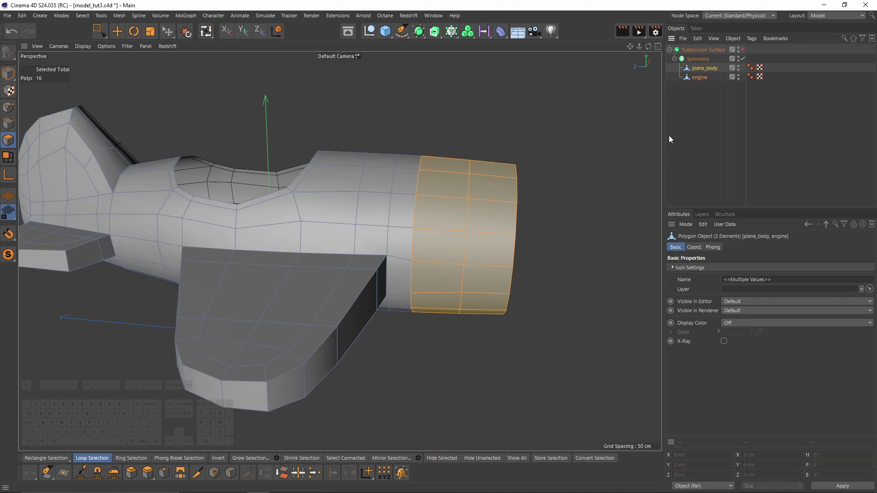
{"action": "key", "text": "alt+g"}
{"action": "left_click", "coordinate": [680, 68]}
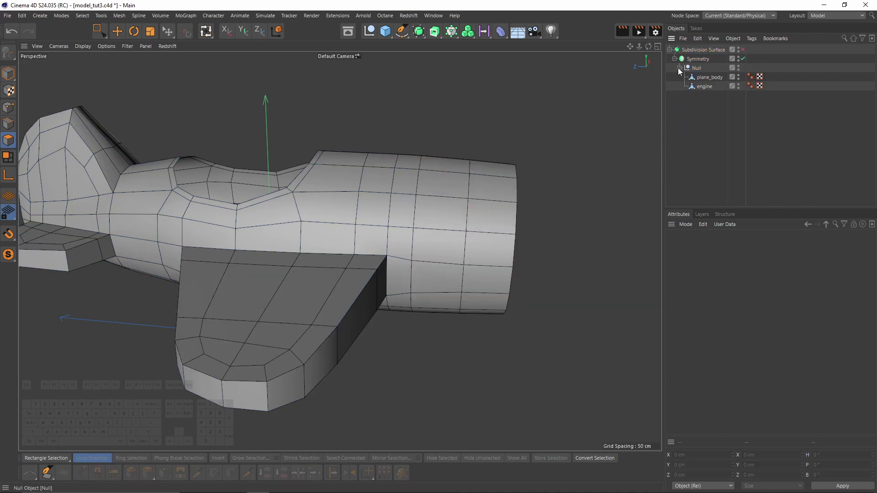
{"action": "left_click", "coordinate": [738, 88], "text": "alt"}
{"action": "left_click", "coordinate": [739, 89], "text": "alt"}
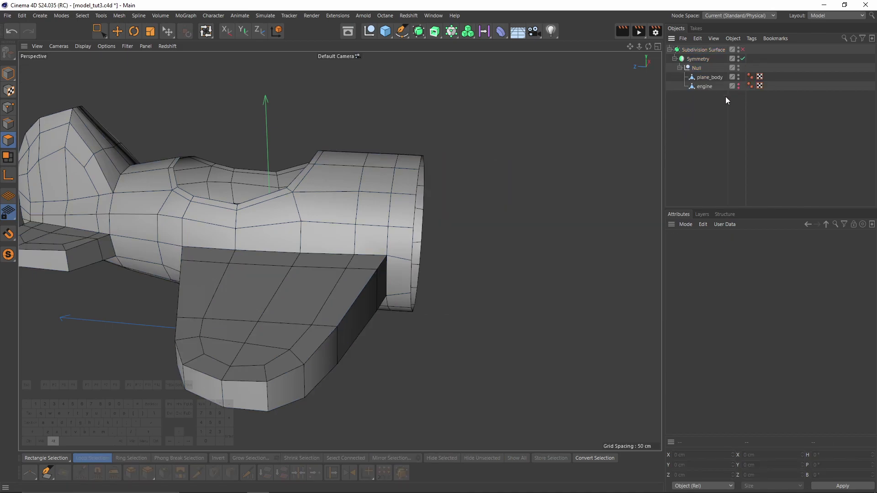
Enable the Subdivision Surface on the plane without its engine and select the generator.
{"action": "left_click_drag", "start_coordinate": [468, 187], "coordinate": [486, 185], "text": "alt"}
{"action": "middle_click_drag", "start_coordinate": [486, 186], "coordinate": [495, 206], "text": "alt"}
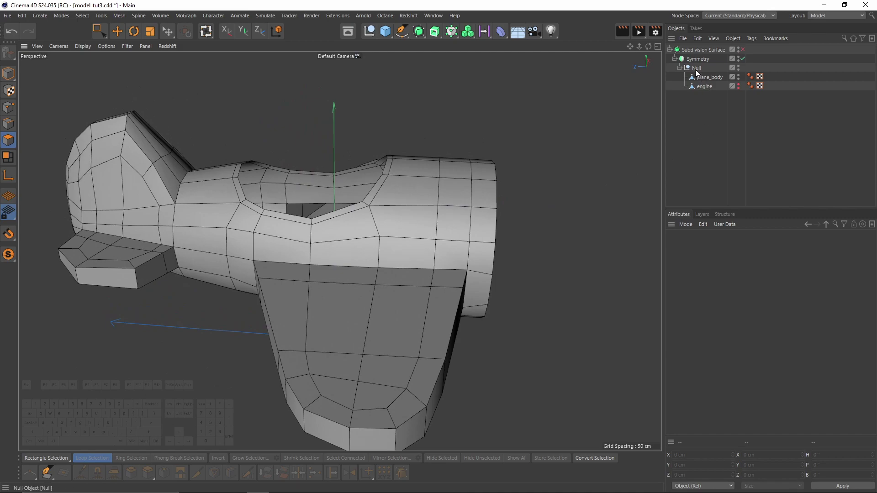
{"action": "left_click_drag", "start_coordinate": [475, 192], "coordinate": [452, 202], "text": "alt"}
{"action": "left_click", "coordinate": [743, 49]}
{"action": "left_click", "coordinate": [702, 50]}
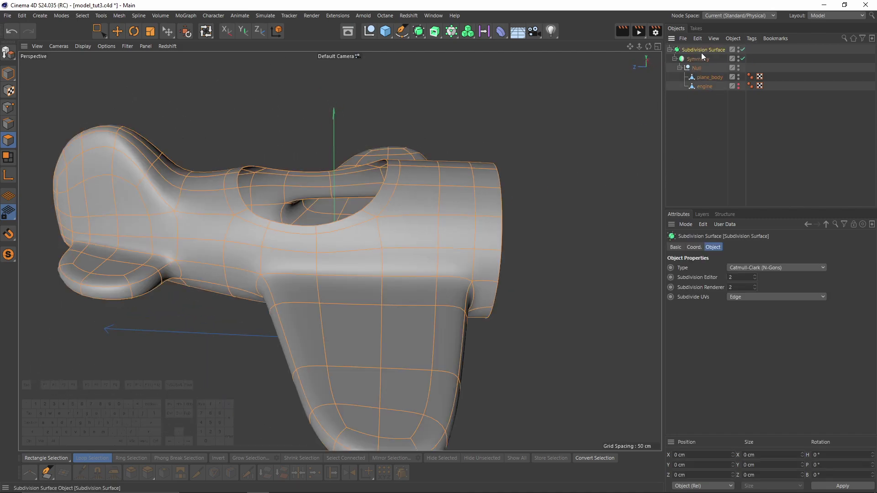
Turn off isoline editing to display the full subdivided mesh, and set Subdivision Editor to 1.
{"action": "left_click", "coordinate": [94, 46]}
{"action": "left_click", "coordinate": [107, 144]}
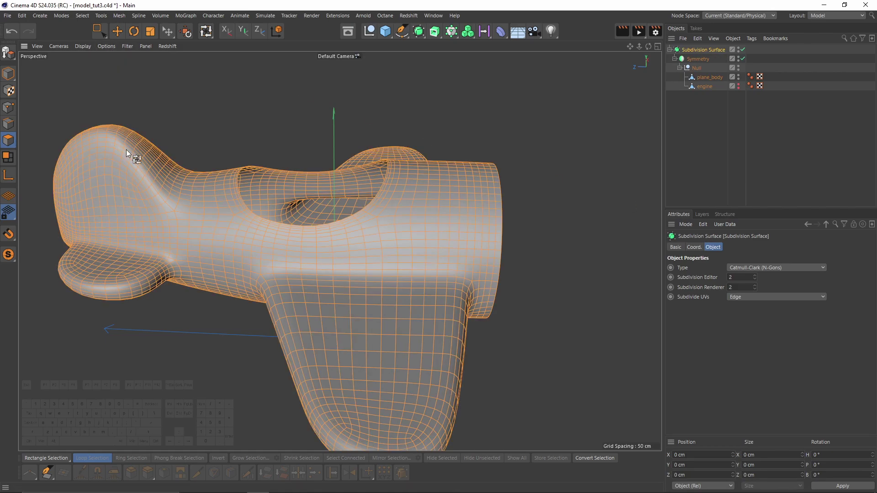
{"action": "mouse_move", "coordinate": [126, 150]}
{"action": "left_mouse_down", "text": "alt"}
{"action": "mouse_move", "coordinate": [308, 168]}
{"action": "mouse_move", "coordinate": [259, 159]}
{"action": "mouse_move", "coordinate": [612, 274]}
{"action": "left_mouse_up", "text": "alt"}
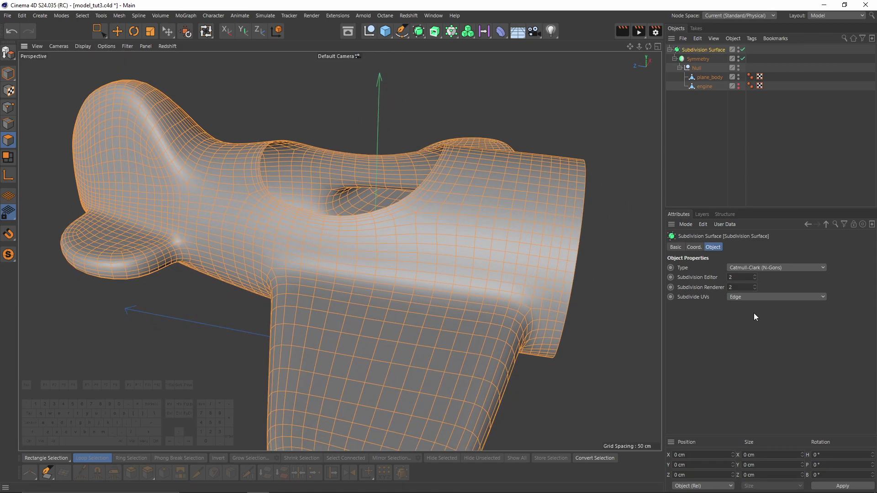
{"action": "left_click", "coordinate": [755, 279]}
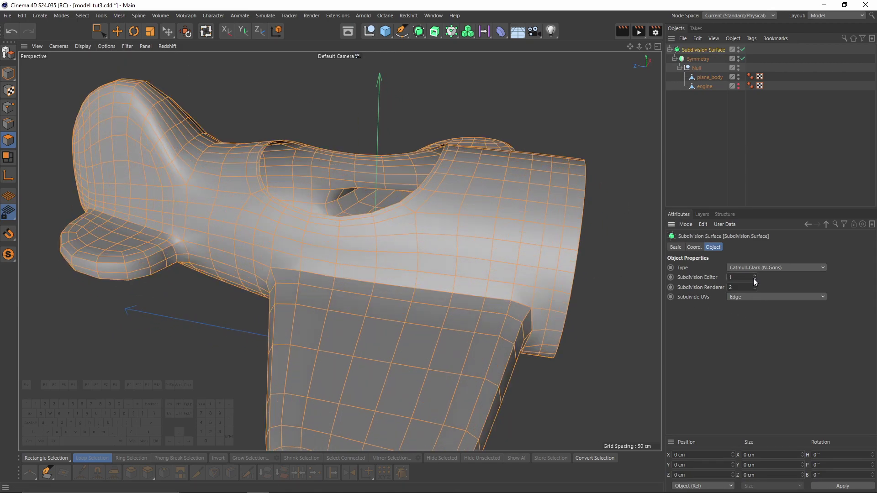
{"action": "left_click", "coordinate": [756, 155]}
Examine the subdivided body in perspective and compare its side profile with the left-view blueprint.
{"action": "right_click_drag", "start_coordinate": [414, 221], "coordinate": [380, 226], "text": "alt"}
{"action": "left_click_drag", "start_coordinate": [379, 226], "coordinate": [425, 213], "text": "alt"}
{"action": "middle_click", "coordinate": [418, 275]}
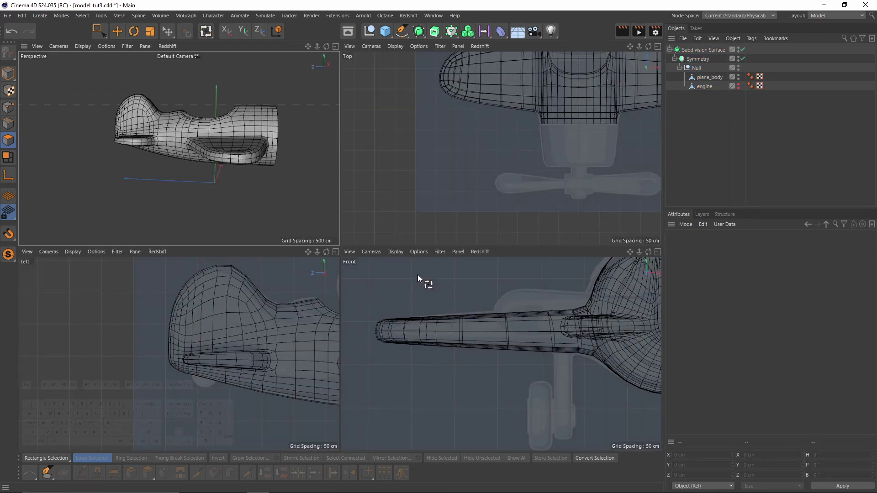
{"action": "middle_click", "coordinate": [297, 336]}
{"action": "middle_click_drag", "start_coordinate": [466, 236], "coordinate": [251, 255], "text": "alt"}
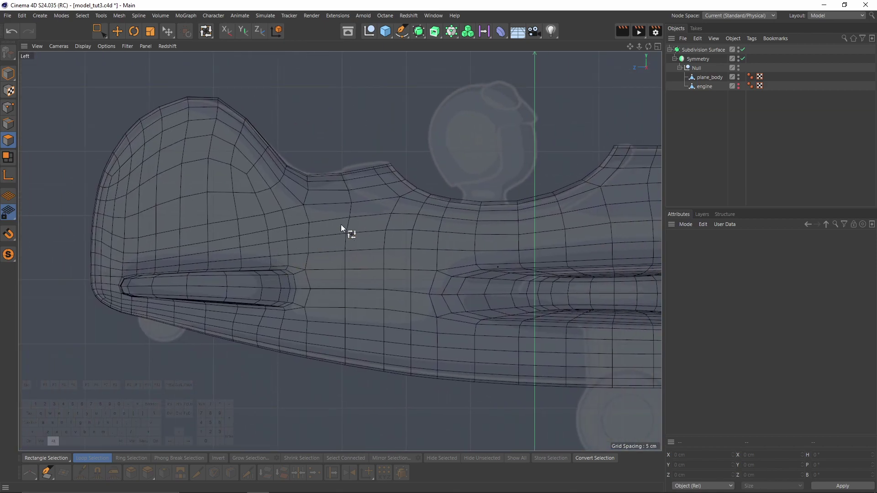
{"action": "middle_click_drag", "start_coordinate": [583, 262], "coordinate": [454, 242], "text": "alt"}
{"action": "middle_click_drag", "start_coordinate": [512, 258], "coordinate": [398, 244], "text": "alt"}
{"action": "key", "text": "F1"}
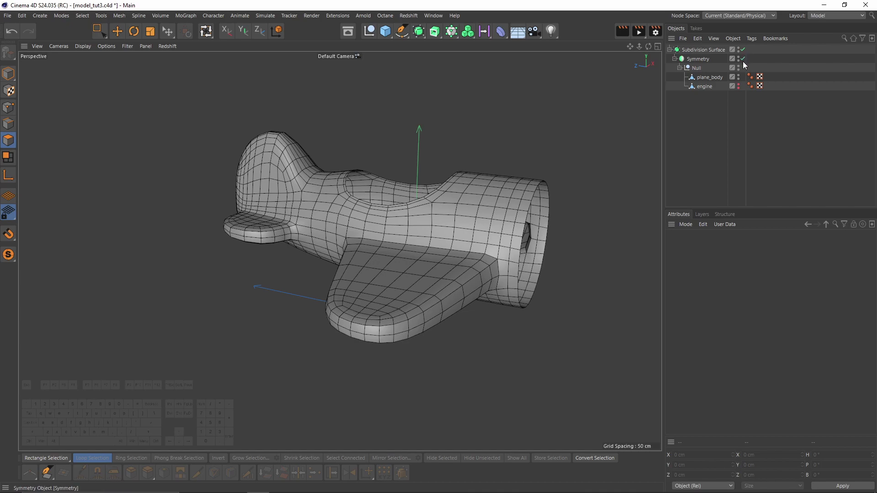
Set the Subdivision Surface's Subdivision Renderer to 1 and return to the four-view layout.
{"action": "left_click", "coordinate": [712, 52]}
{"action": "left_click", "coordinate": [756, 280]}
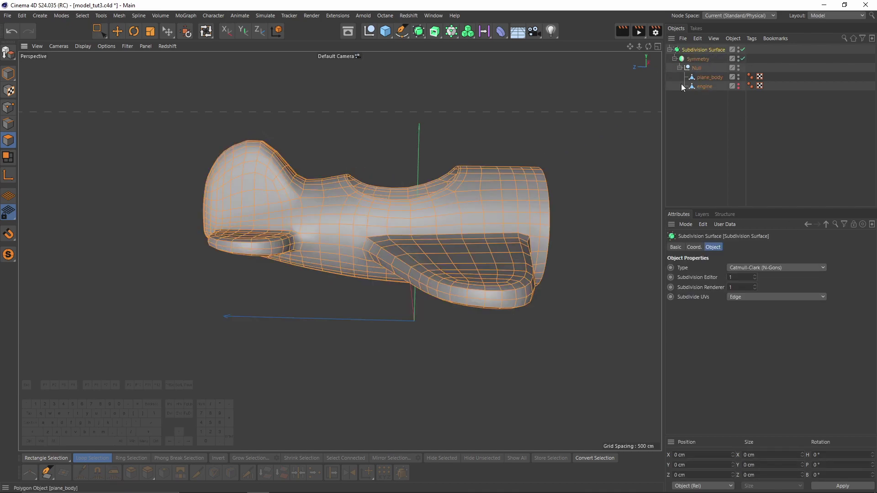
{"action": "middle_click", "coordinate": [413, 259]}
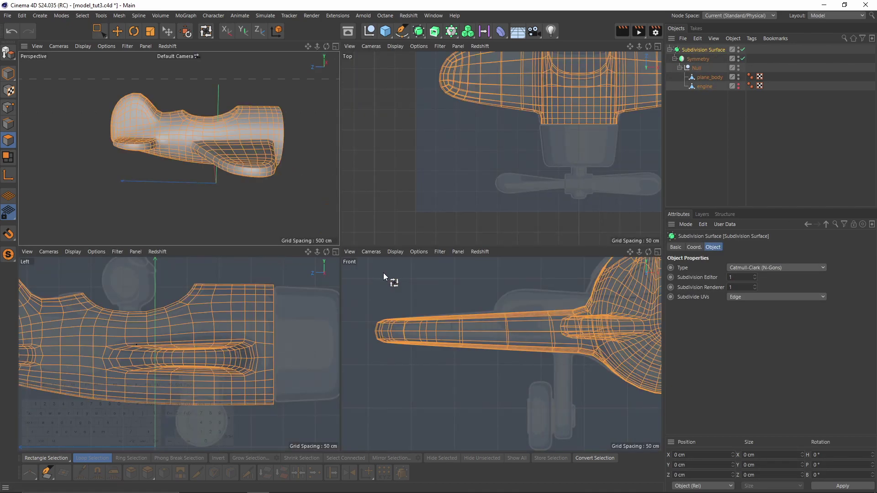
Turn off the Subdivision Surface and set plane_body up for edge editing in the Left view.
{"action": "middle_click", "coordinate": [238, 320]}
{"action": "middle_click_drag", "start_coordinate": [235, 321], "coordinate": [301, 240], "text": "alt"}
{"action": "key", "text": "q"}
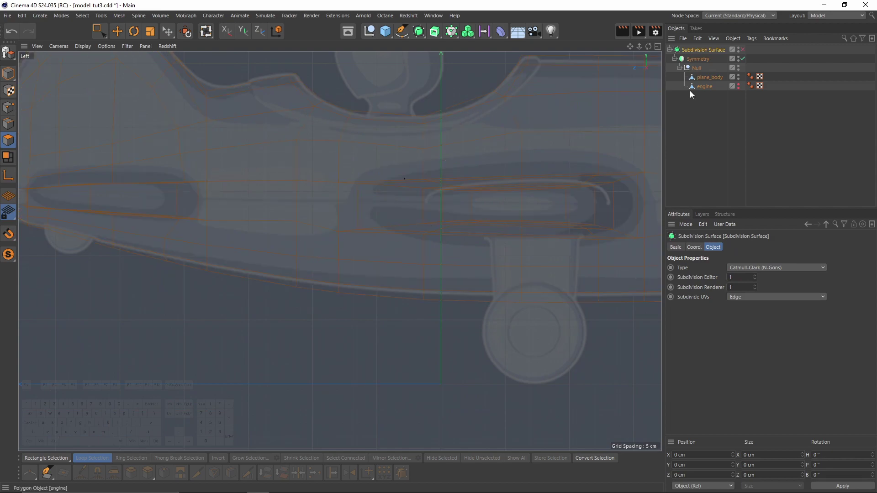
{"action": "left_click", "coordinate": [697, 68]}
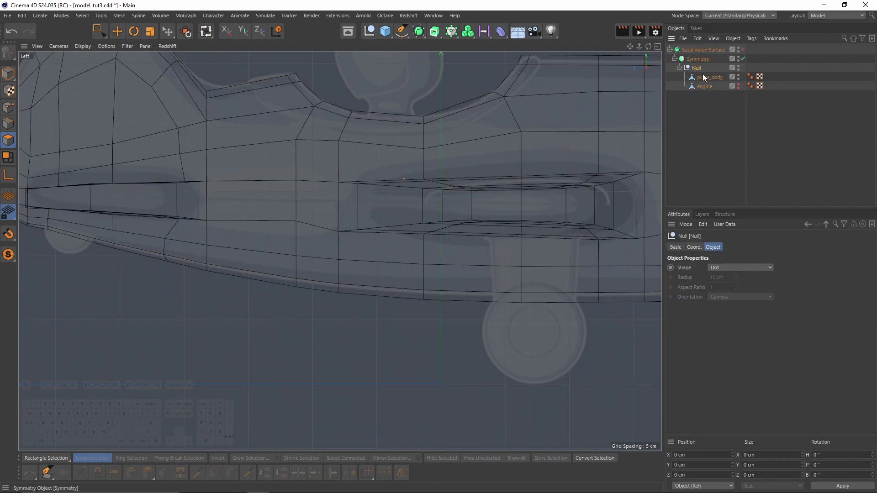
{"action": "left_click", "coordinate": [709, 78]}
{"action": "left_click", "coordinate": [404, 220]}
{"action": "left_click", "coordinate": [7, 125]}
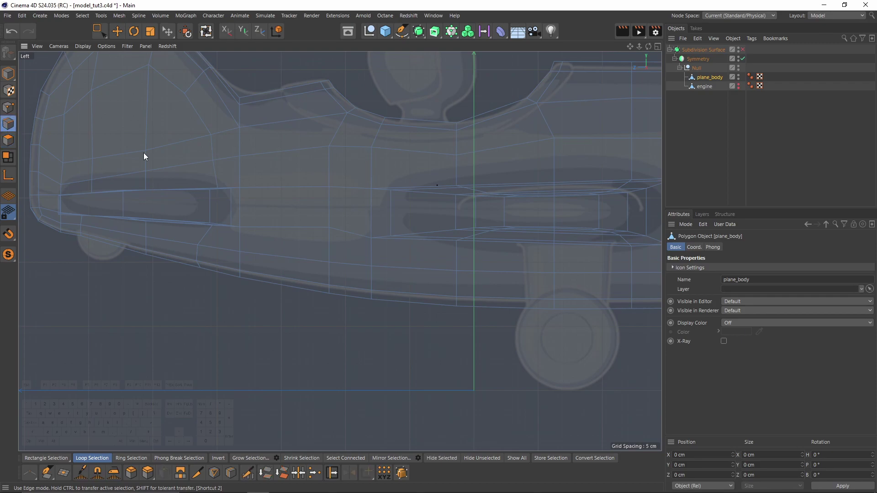
Slide the vertical fuselage edges behind the cockpit by about 17.45 cm toward the tail.
{"action": "key", "text": "space"}
{"action": "key", "text": "space"}
{"action": "left_click_drag", "start_coordinate": [307, 137], "coordinate": [349, 313]}
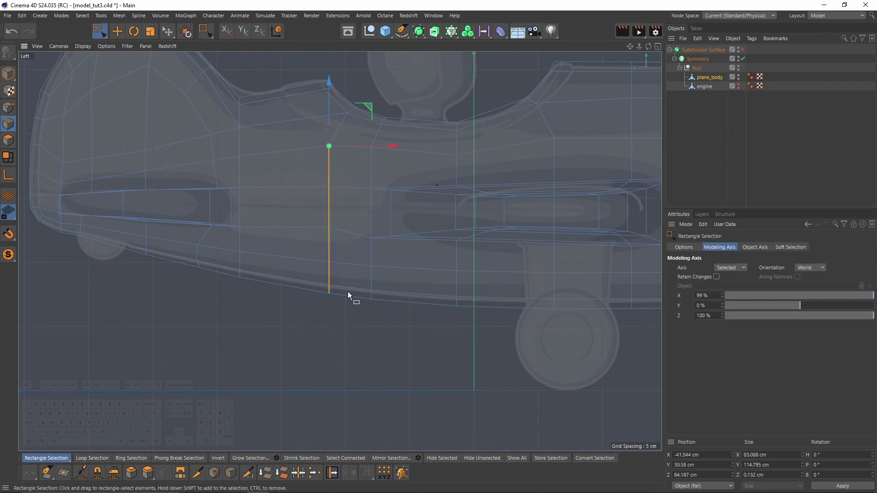
{"action": "key", "text": "m"}
{"action": "key", "text": "o"}
{"action": "left_click_drag", "start_coordinate": [330, 260], "coordinate": [307, 261]}
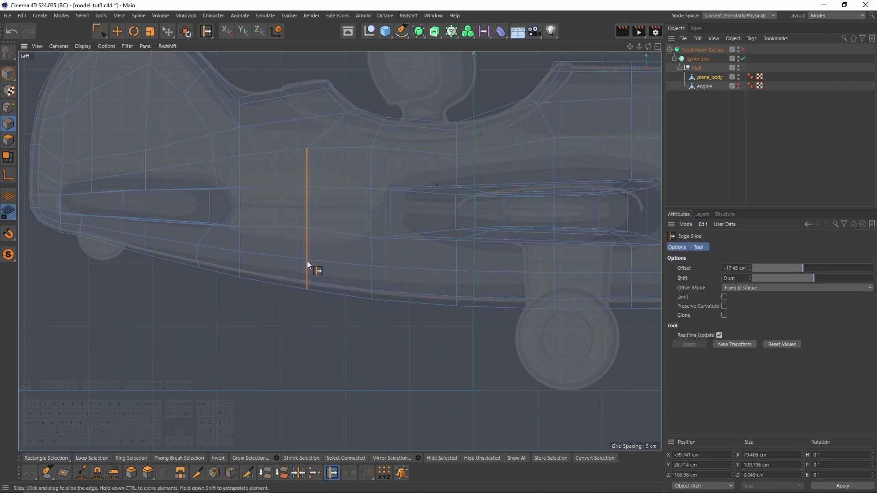
Turn the Subdivision Surface back on and check the smoothed fuselage in the Perspective view.
{"action": "middle_click_drag", "start_coordinate": [307, 262], "coordinate": [232, 263], "text": "alt"}
{"action": "middle_click", "coordinate": [231, 259]}
{"action": "middle_click", "coordinate": [204, 150]}
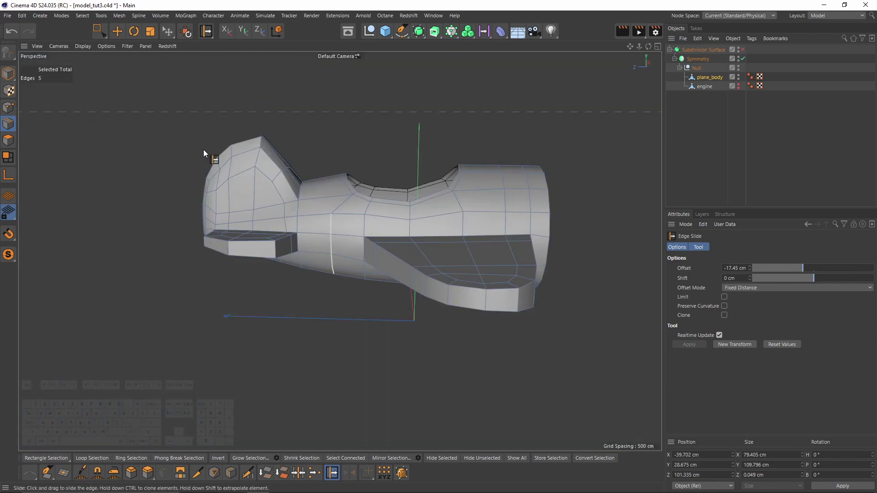
{"action": "left_click_drag", "start_coordinate": [203, 150], "coordinate": [332, 111], "text": "alt"}
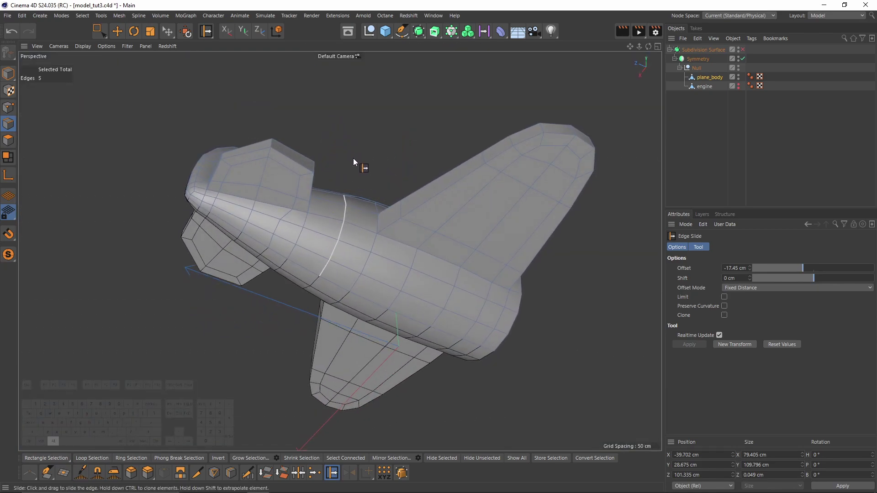
{"action": "left_click_drag", "start_coordinate": [353, 158], "coordinate": [383, 165], "text": "alt"}
{"action": "key", "text": "q"}
{"action": "left_click_drag", "start_coordinate": [463, 252], "coordinate": [439, 238], "text": "alt"}
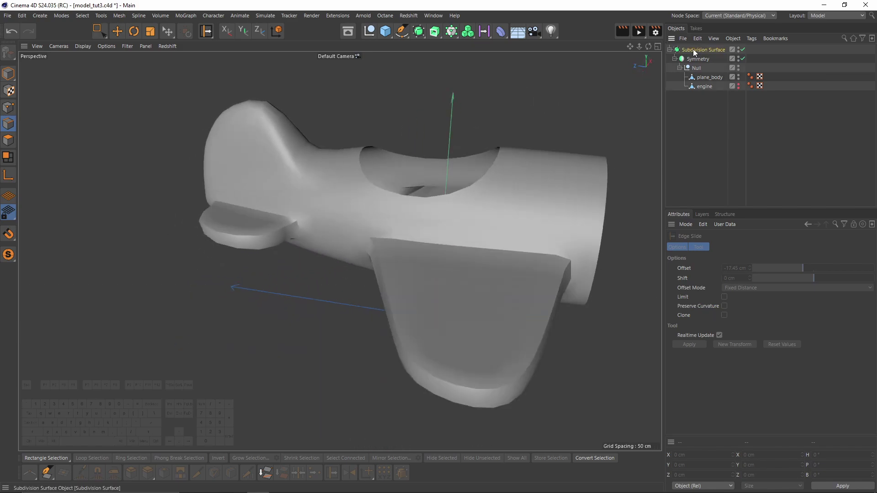
Make the Subdivision Surface editable, move the inner Null out of it and delete the leftover parent.
{"action": "left_click", "coordinate": [695, 49]}
{"action": "key", "text": "c"}
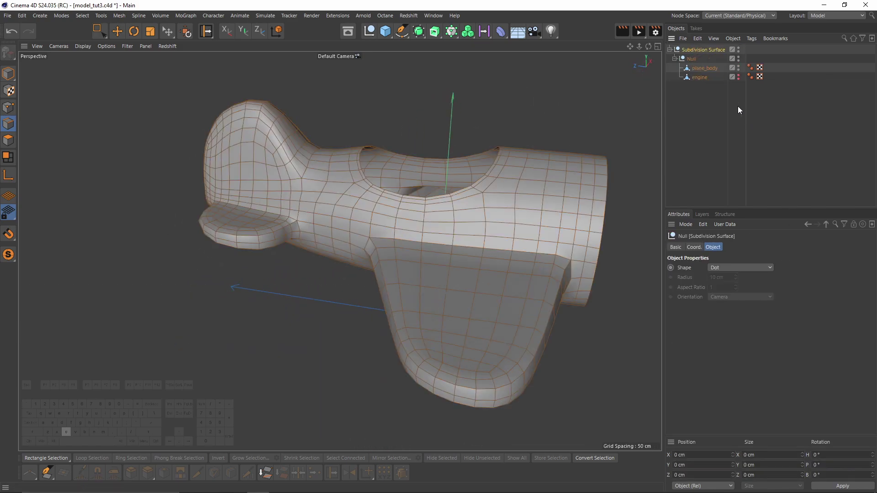
{"action": "left_click", "coordinate": [675, 59]}
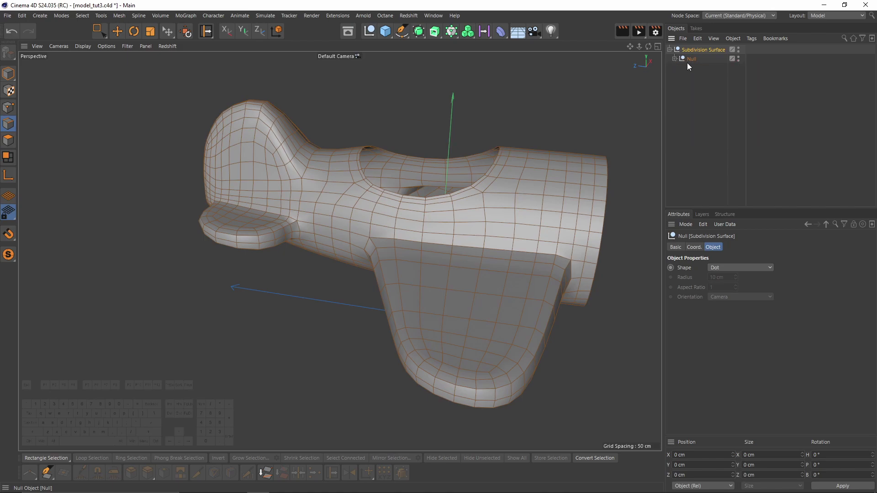
{"action": "left_click_drag", "start_coordinate": [687, 61], "coordinate": [697, 72]}
{"action": "left_click", "coordinate": [692, 49]}
{"action": "key", "text": "ctrl+z"}
{"action": "key", "text": "ctrl+z"}
{"action": "key", "text": "ctrl+z"}
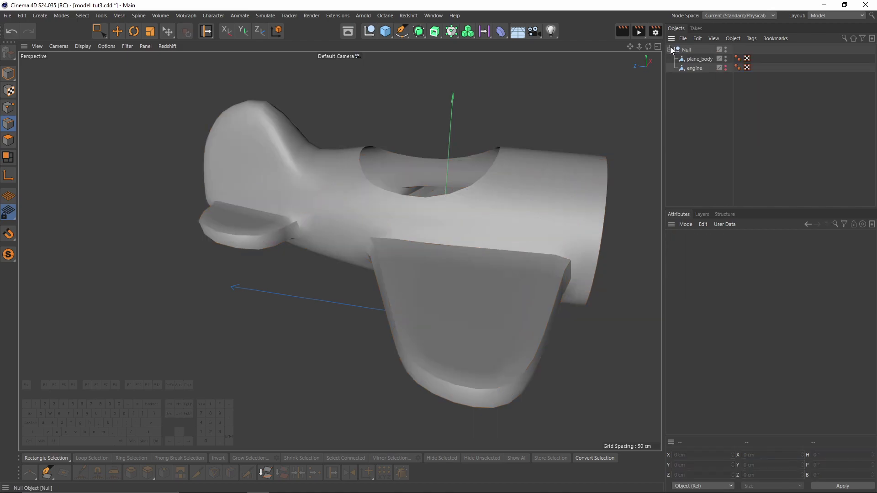
Set plane_body's Phong Angle to 65°.
{"action": "left_click", "coordinate": [737, 58]}
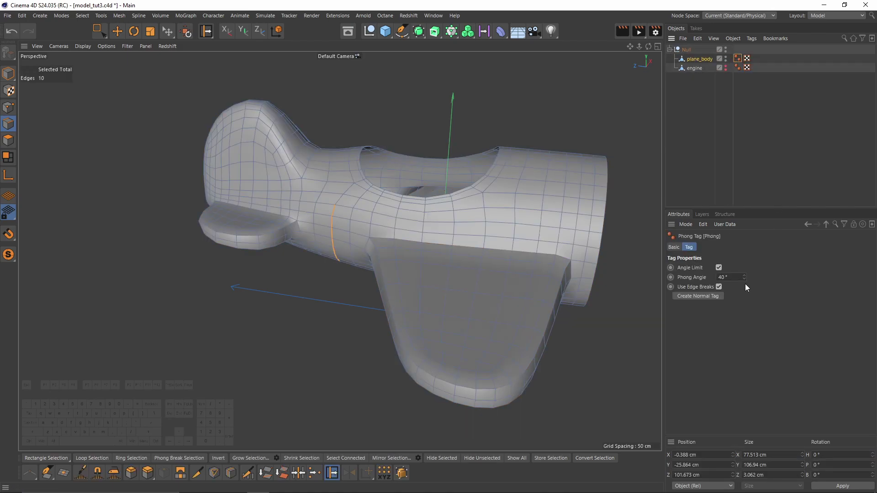
{"action": "left_click_drag", "start_coordinate": [745, 277], "coordinate": [745, 269]}
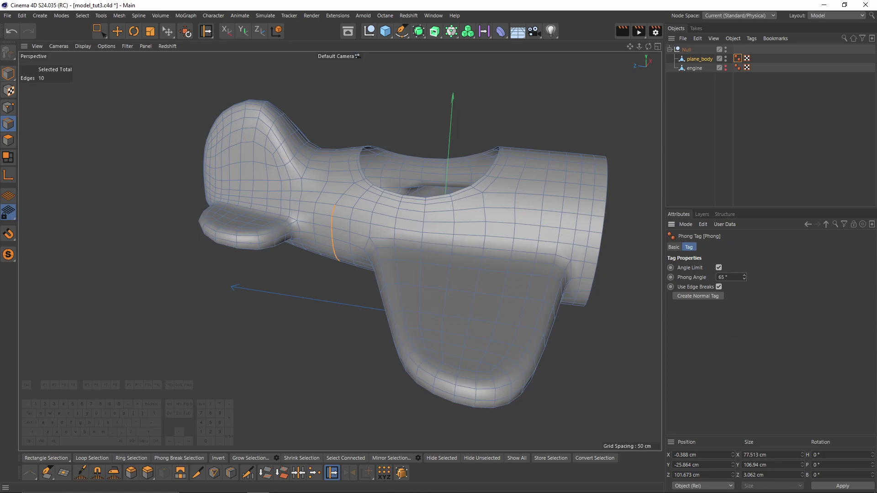
{"action": "left_click", "coordinate": [760, 124]}
{"action": "left_click_drag", "start_coordinate": [527, 254], "coordinate": [565, 245], "text": "alt"}
Examine plane_body's edges around the cockpit opening.
{"action": "left_click", "coordinate": [690, 66]}
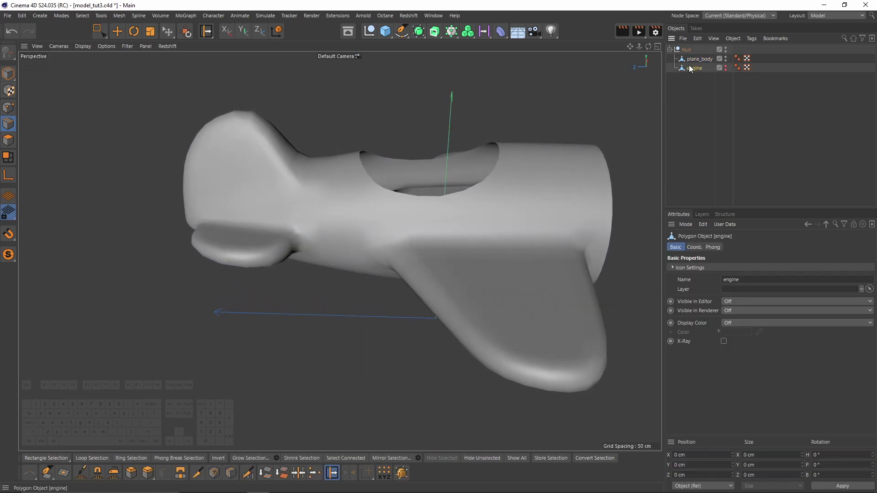
{"action": "left_click", "coordinate": [693, 59]}
{"action": "scroll", "coordinate": [319, 194], "scroll_direction": "up", "scroll_amount": 2}
{"action": "key", "text": "e"}
{"action": "scroll", "coordinate": [411, 188], "scroll_direction": "up", "scroll_amount": 2}
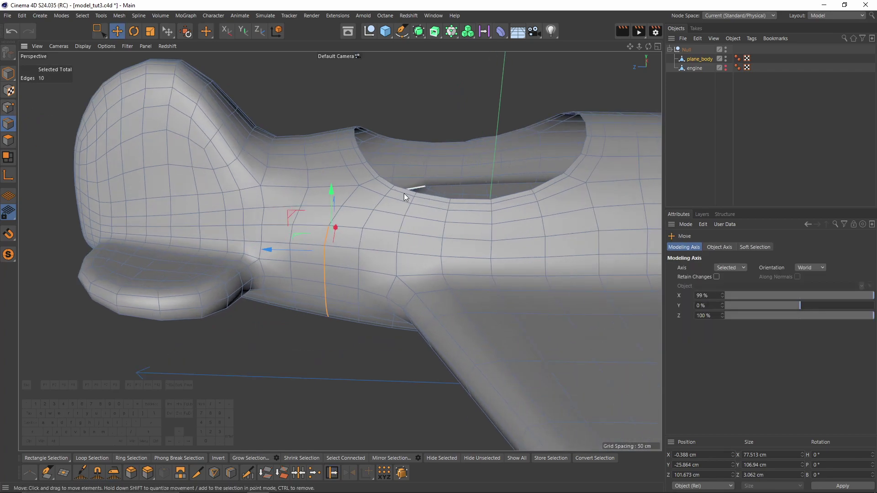
{"action": "double_click", "coordinate": [405, 190]}
{"action": "left_click_drag", "start_coordinate": [473, 215], "coordinate": [295, 274], "text": "alt"}
Delete all plane_body points on the positive X side of the centre line, including the whole wing on that side.
{"action": "left_click", "coordinate": [10, 107]}
{"action": "middle_click", "coordinate": [183, 174]}
{"action": "middle_click", "coordinate": [515, 312]}
{"action": "scroll", "coordinate": [517, 306], "scroll_direction": "down", "scroll_amount": 3}
{"action": "middle_click_drag", "start_coordinate": [537, 267], "coordinate": [358, 259], "text": "alt"}
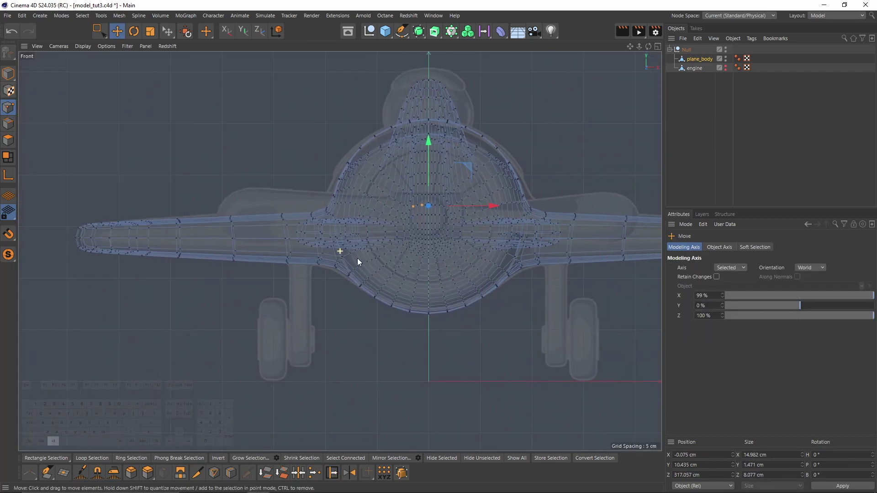
{"action": "scroll", "coordinate": [448, 117], "scroll_direction": "up", "scroll_amount": 2}
{"action": "scroll", "coordinate": [444, 95], "scroll_direction": "down", "scroll_amount": 2}
{"action": "middle_click_drag", "start_coordinate": [446, 91], "coordinate": [400, 107], "text": "alt"}
{"action": "scroll", "coordinate": [398, 101], "scroll_direction": "up", "scroll_amount": 1}
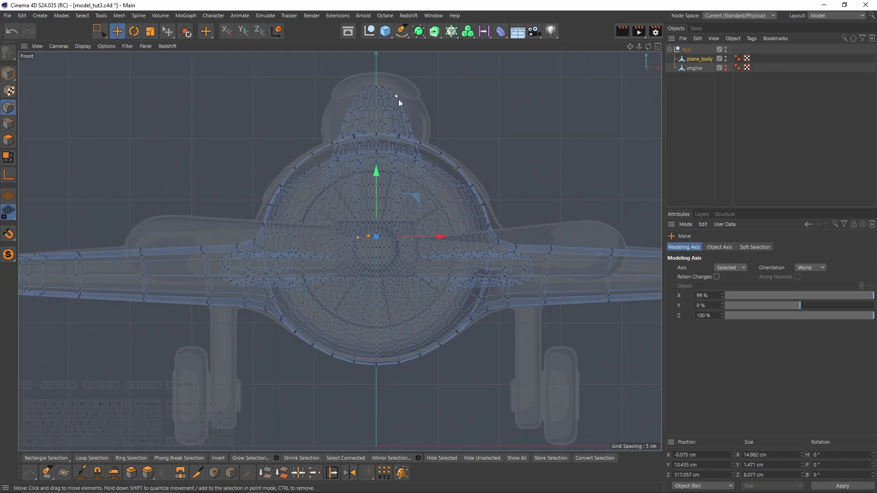
{"action": "key", "text": "0"}
{"action": "left_click_drag", "start_coordinate": [378, 79], "coordinate": [658, 434]}
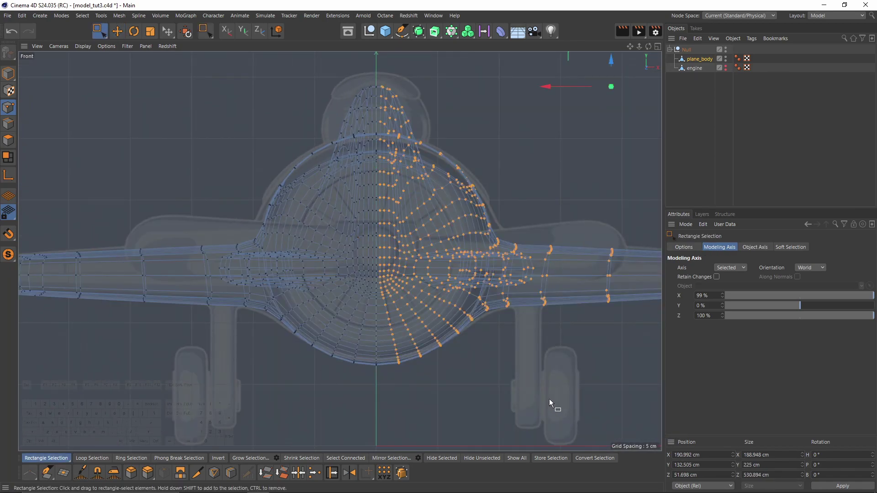
{"action": "scroll", "coordinate": [471, 322], "scroll_direction": "down", "scroll_amount": 4}
{"action": "left_click_drag", "start_coordinate": [367, 222], "coordinate": [561, 368], "text": "shift"}
{"action": "key", "text": "Delete"}
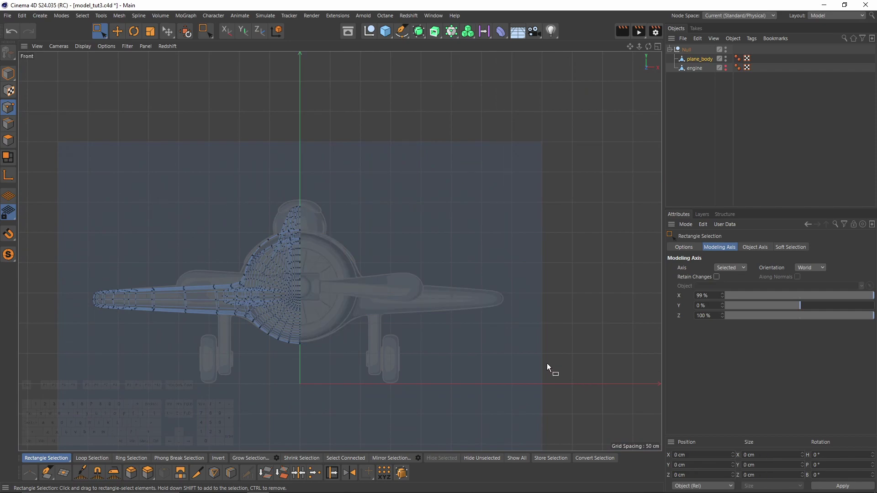
Add a Symmetry object as the parent of the Null to mirror the half body across the ZY plane.
{"action": "scroll", "coordinate": [365, 292], "scroll_direction": "up", "scroll_amount": 2}
{"action": "middle_click", "coordinate": [277, 243]}
{"action": "middle_click", "coordinate": [211, 161]}
{"action": "left_click_drag", "start_coordinate": [211, 160], "coordinate": [319, 199], "text": "alt"}
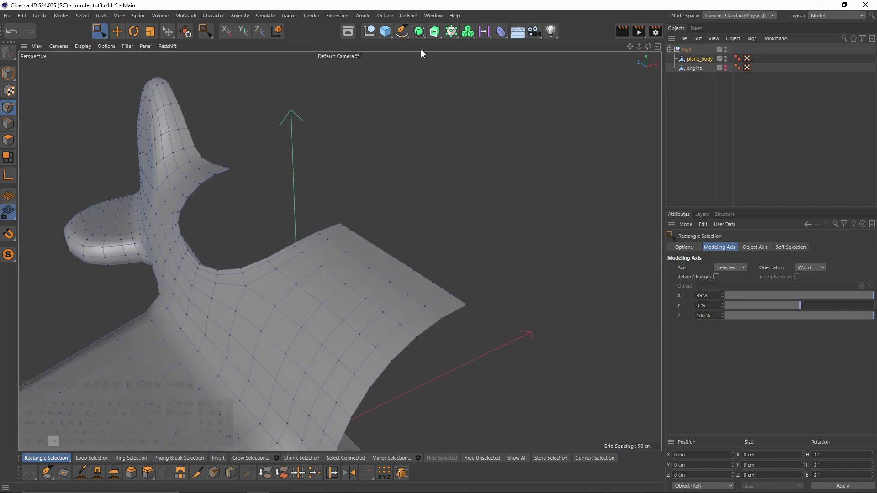
{"action": "left_click", "coordinate": [418, 30]}
{"action": "left_click", "coordinate": [689, 50]}
{"action": "left_click", "coordinate": [418, 30]}
{"action": "left_click", "coordinate": [508, 64], "text": "alt"}
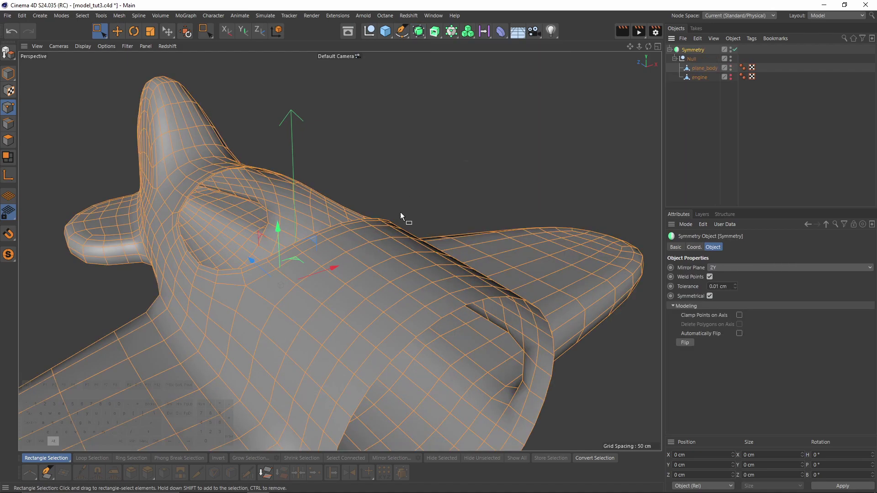
{"action": "left_click_drag", "start_coordinate": [400, 212], "coordinate": [531, 173], "text": "alt"}
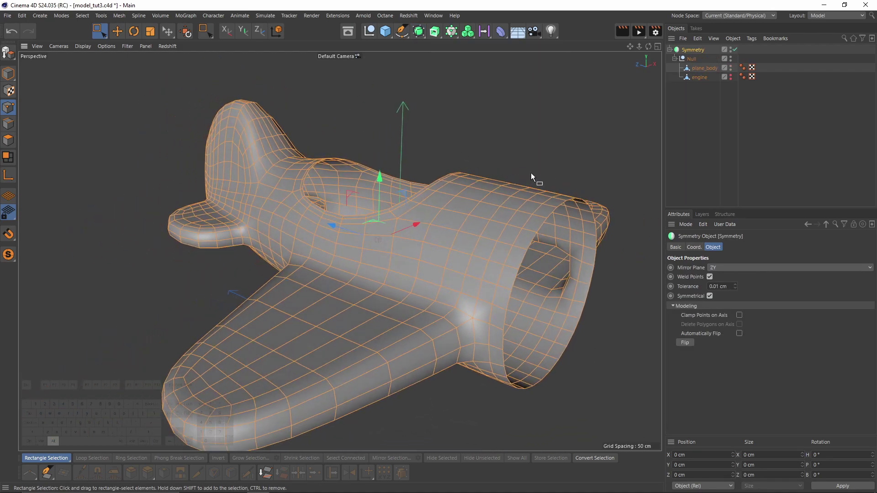
{"action": "left_click", "coordinate": [731, 74]}
{"action": "double_click", "coordinate": [731, 74]}
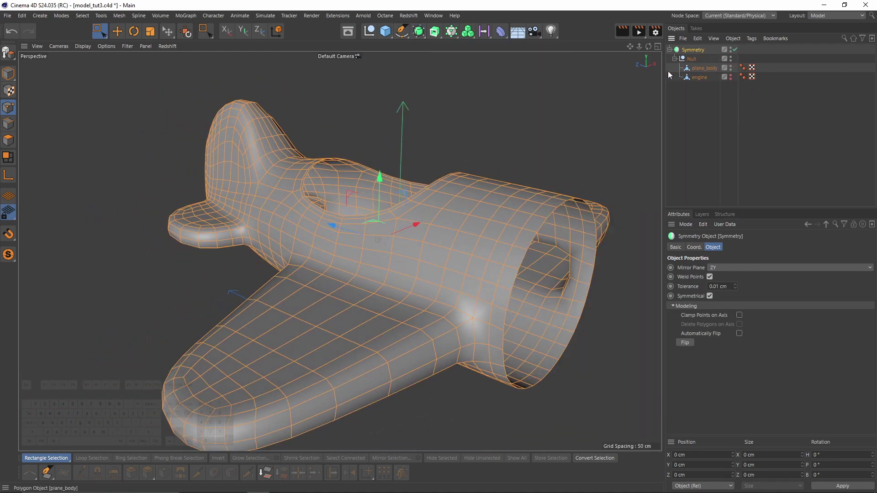
Extrude the side edges of plane_body's cockpit opening inward and flatten them to 0 cm X position and 0 cm X size.
{"action": "left_click_drag", "start_coordinate": [434, 207], "coordinate": [525, 206], "text": "alt"}
{"action": "middle_click_drag", "start_coordinate": [524, 206], "coordinate": [557, 195], "text": "alt"}
{"action": "left_click", "coordinate": [700, 68]}
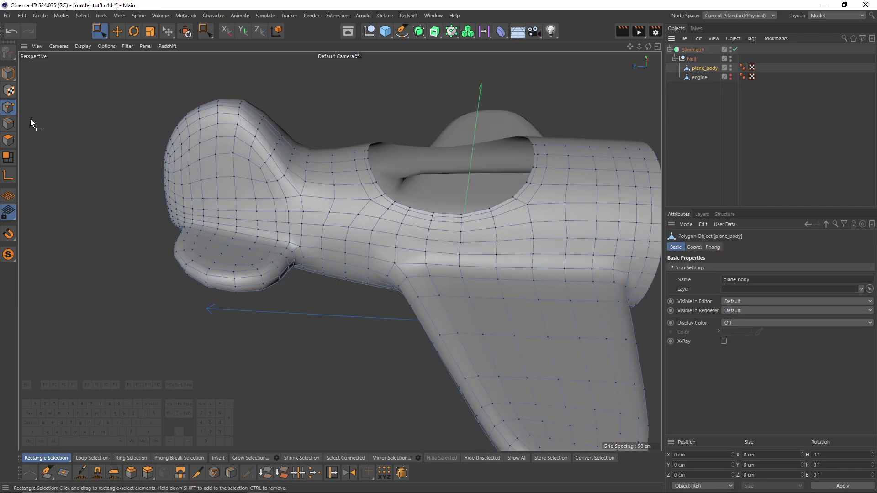
{"action": "left_click", "coordinate": [8, 123]}
{"action": "left_click_drag", "start_coordinate": [417, 192], "coordinate": [497, 248], "text": "alt"}
{"action": "scroll", "coordinate": [507, 167], "scroll_direction": "up", "scroll_amount": 3}
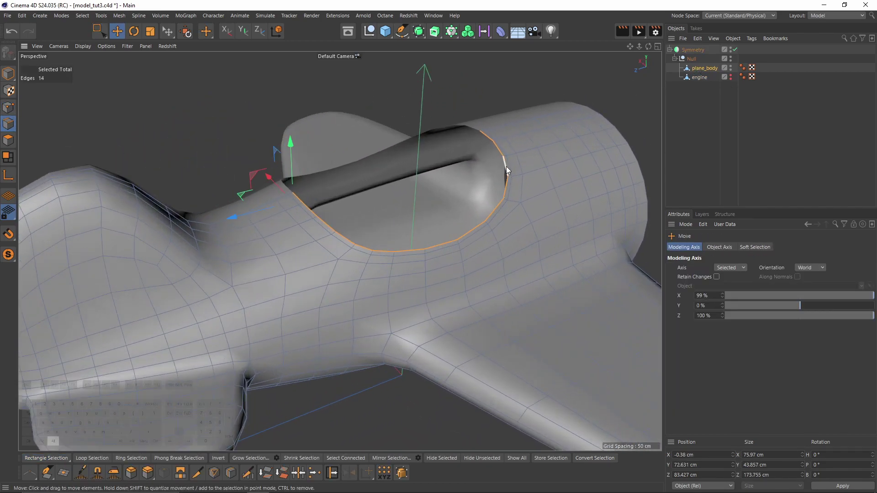
{"action": "scroll", "coordinate": [507, 167], "scroll_direction": "up", "scroll_amount": 2}
{"action": "key", "text": "space"}
{"action": "left_click_drag", "start_coordinate": [462, 110], "coordinate": [398, 153], "text": "ctrl"}
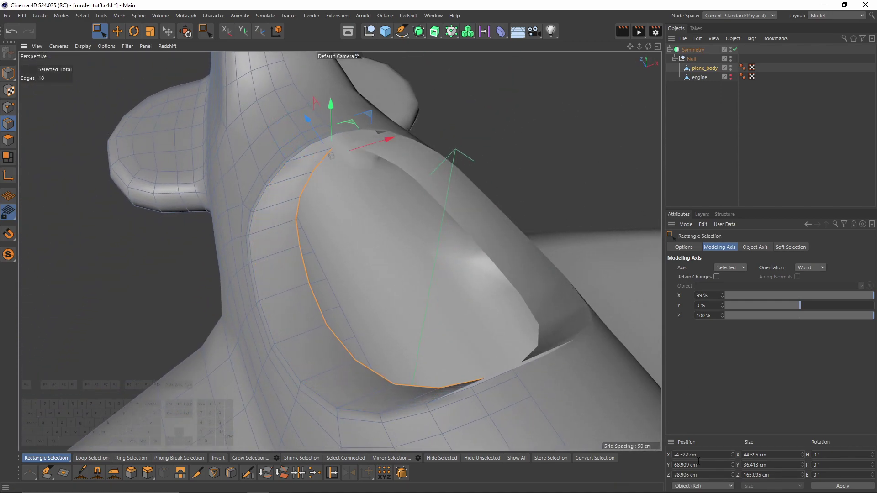
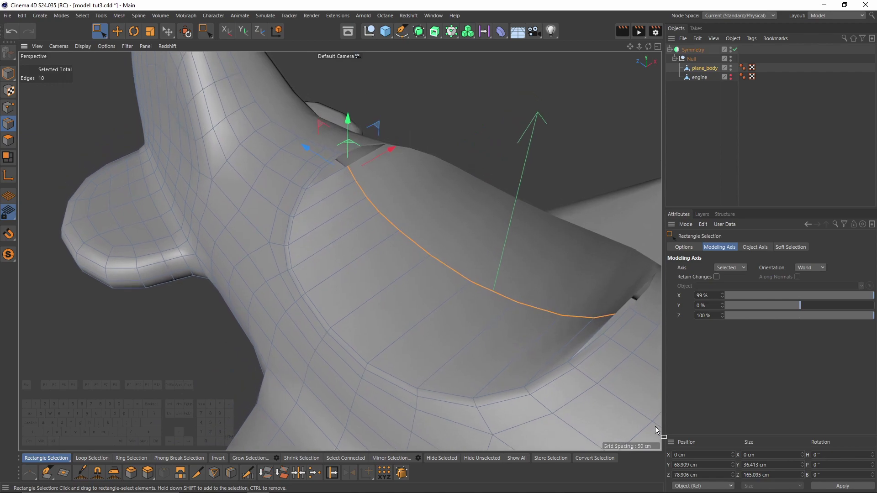
Bridge the open gap between the extruded cockpit surface and the end of the fuselage opening.
{"action": "scroll", "coordinate": [328, 177], "scroll_direction": "up", "scroll_amount": 3}
{"action": "right_click", "coordinate": [388, 226]}
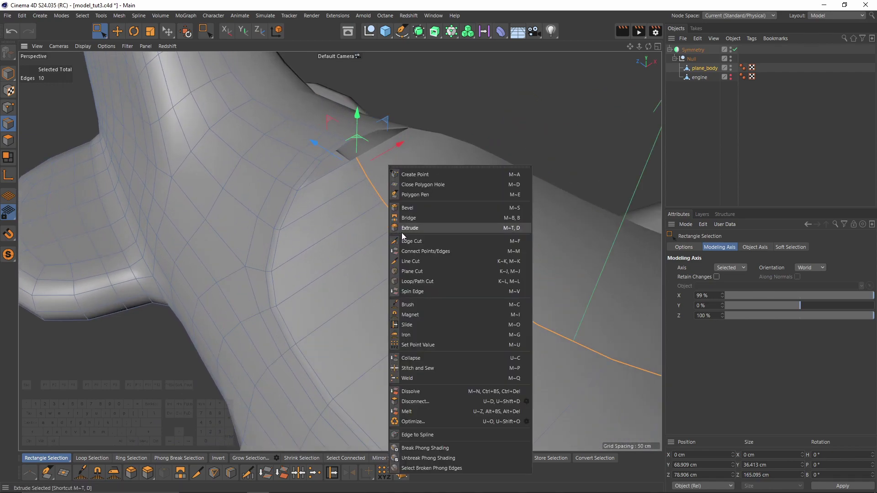
{"action": "left_click", "coordinate": [421, 217]}
{"action": "left_click_drag", "start_coordinate": [338, 157], "coordinate": [410, 111], "text": "alt"}
{"action": "key", "text": "e"}
{"action": "left_click_drag", "start_coordinate": [415, 172], "coordinate": [345, 188], "text": "alt"}
{"action": "right_click_drag", "start_coordinate": [345, 188], "coordinate": [313, 207], "text": "alt"}
{"action": "left_click_drag", "start_coordinate": [314, 207], "coordinate": [350, 198], "text": "alt"}
Compare the front cross edge of the cockpit floor with the seat opening in the Top view reference.
{"action": "key", "text": "F2"}
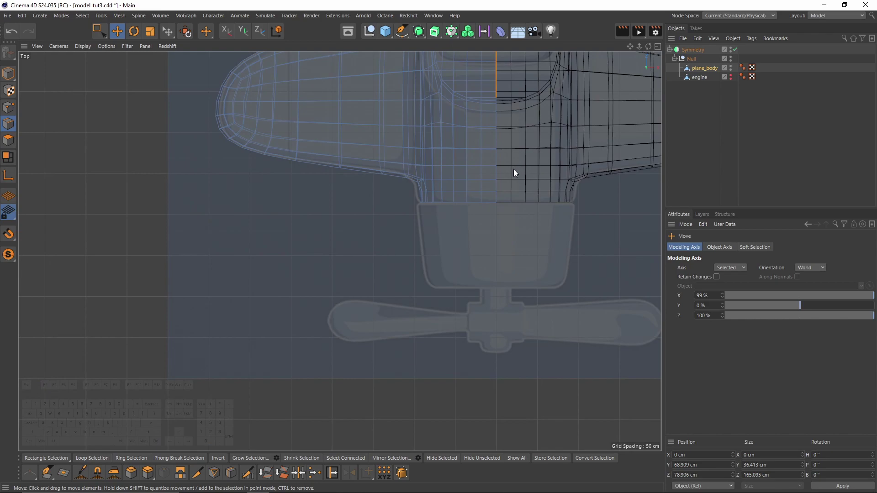
{"action": "key", "text": "s"}
{"action": "key", "text": "F5"}
{"action": "key", "text": "F2"}
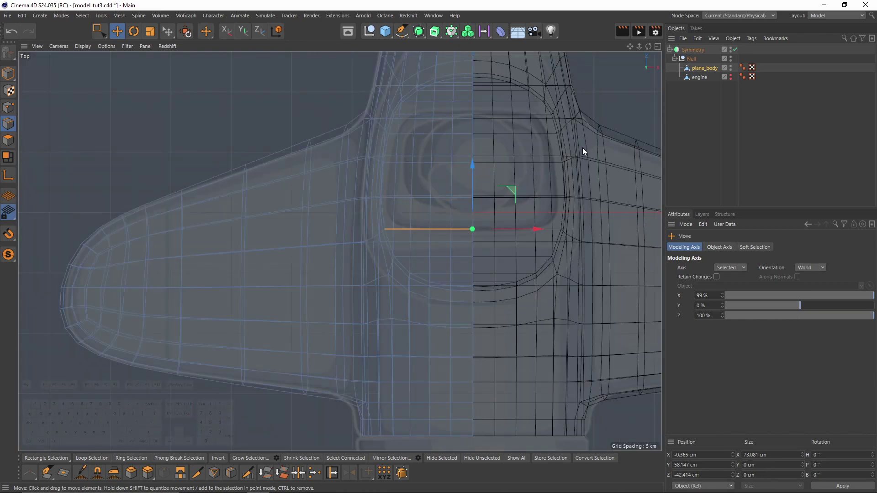
{"action": "scroll", "coordinate": [449, 214], "scroll_direction": "up", "scroll_amount": 5}
{"action": "key", "text": "F5"}
{"action": "key", "text": "F2"}
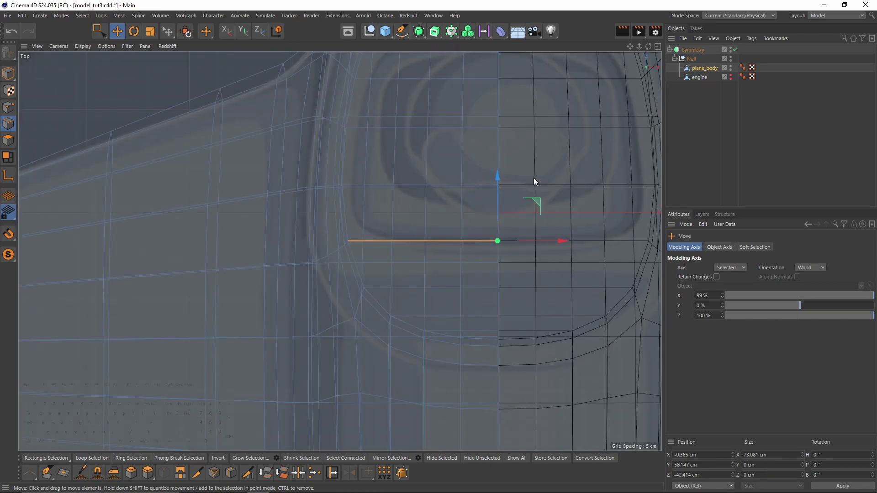
{"action": "middle_click_drag", "start_coordinate": [472, 223], "coordinate": [453, 309], "text": "alt"}
Find the rear cross edge of the cockpit floor that matches the reference seat opening.
{"action": "key", "text": "F5"}
{"action": "key", "text": "F2"}
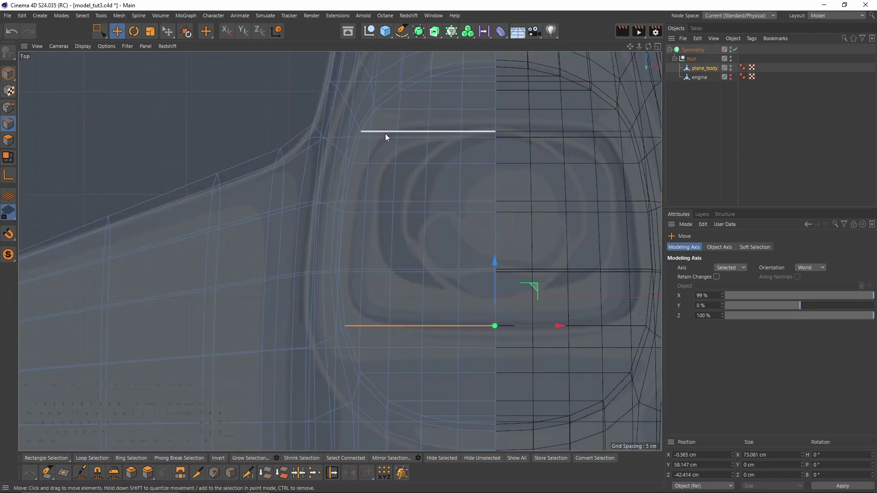
{"action": "key", "text": "F5"}
{"action": "left_click", "coordinate": [163, 131]}
{"action": "left_click", "coordinate": [149, 124]}
{"action": "key", "text": "F1"}
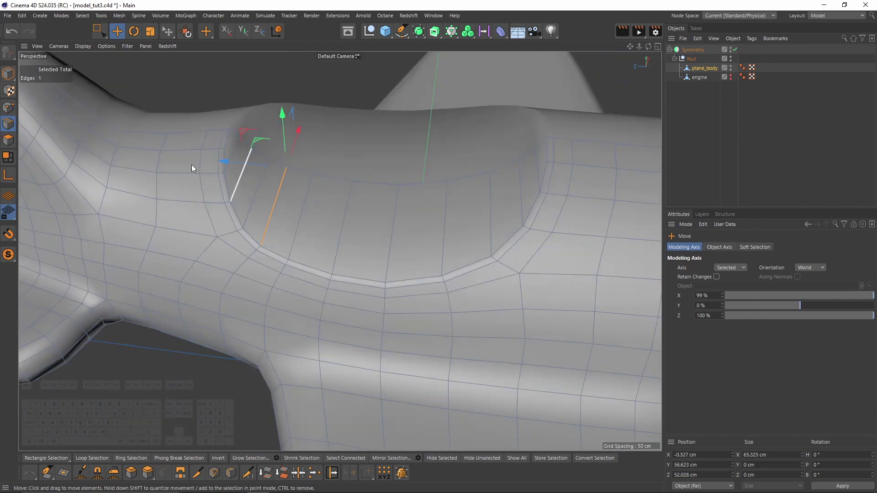
Select the four cockpit floor polygons of plane_body that lie between the front and rear cross edges.
{"action": "left_click", "coordinate": [13, 140]}
{"action": "left_click_drag", "start_coordinate": [290, 183], "coordinate": [437, 212]}
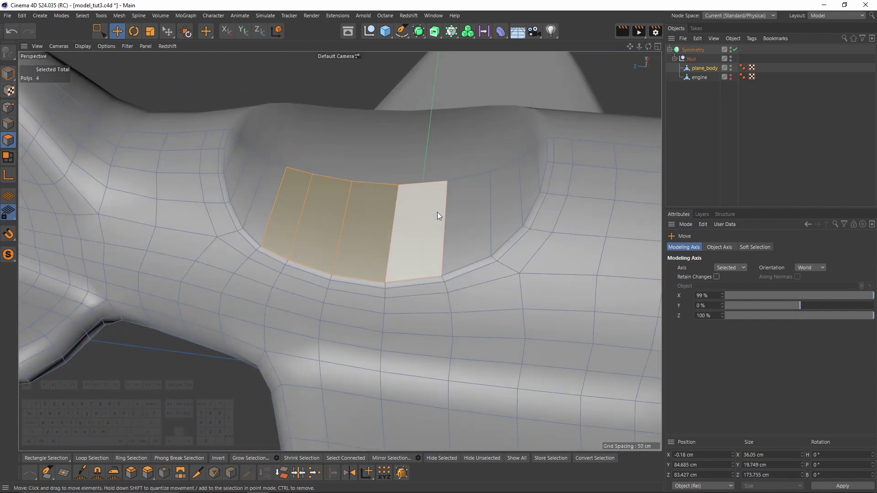
{"action": "key", "text": "F5"}
{"action": "middle_click", "coordinate": [250, 161]}
{"action": "left_click_drag", "start_coordinate": [251, 161], "coordinate": [338, 250], "text": "alt"}
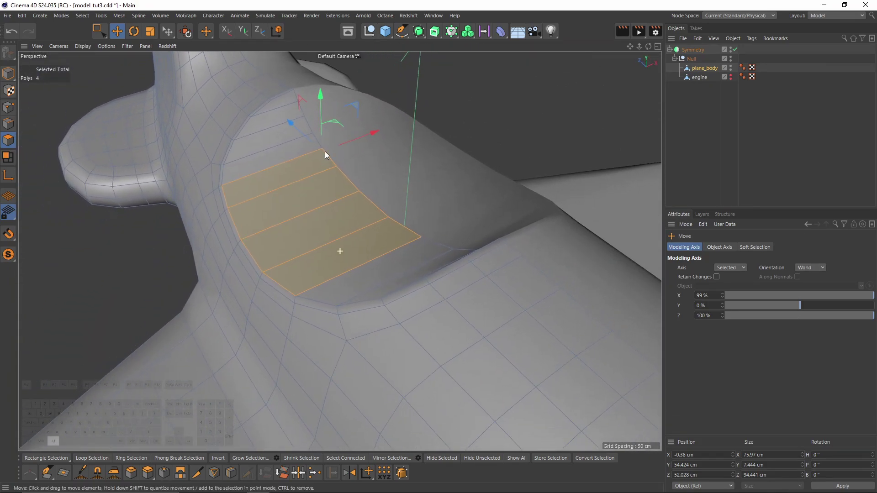
Try to extrude the selected cockpit floor polygons downward.
{"action": "left_click_drag", "start_coordinate": [322, 95], "coordinate": [322, 114], "text": "ctrl"}
{"action": "key", "text": "ctrl+z"}
{"action": "left_click_drag", "start_coordinate": [336, 190], "coordinate": [299, 183], "text": "alt"}
{"action": "middle_click_drag", "start_coordinate": [299, 183], "coordinate": [302, 184], "text": "alt"}
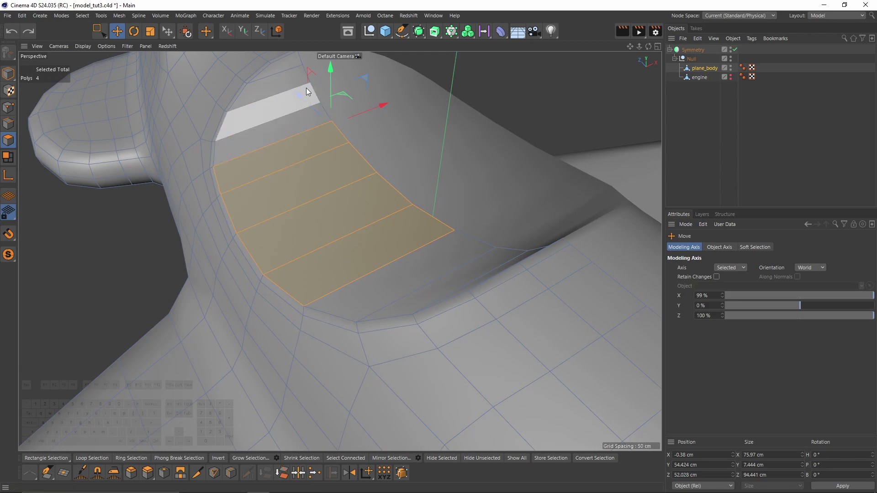
{"action": "key", "text": "k"}
{"action": "key", "text": "k"}
Select the inner edge loop of the cockpit opening and slide a cloned copy inward with an offset of about -9.48 cm.
{"action": "left_click", "coordinate": [8, 124]}
{"action": "key", "text": "e"}
{"action": "double_click", "coordinate": [216, 155]}
{"action": "left_click_drag", "start_coordinate": [338, 250], "coordinate": [278, 146], "text": "alt"}
{"action": "left_click", "coordinate": [278, 97], "text": "shift"}
{"action": "left_click_drag", "start_coordinate": [289, 98], "coordinate": [634, 206], "text": "alt"}
{"action": "left_click", "coordinate": [634, 205], "text": "shift"}
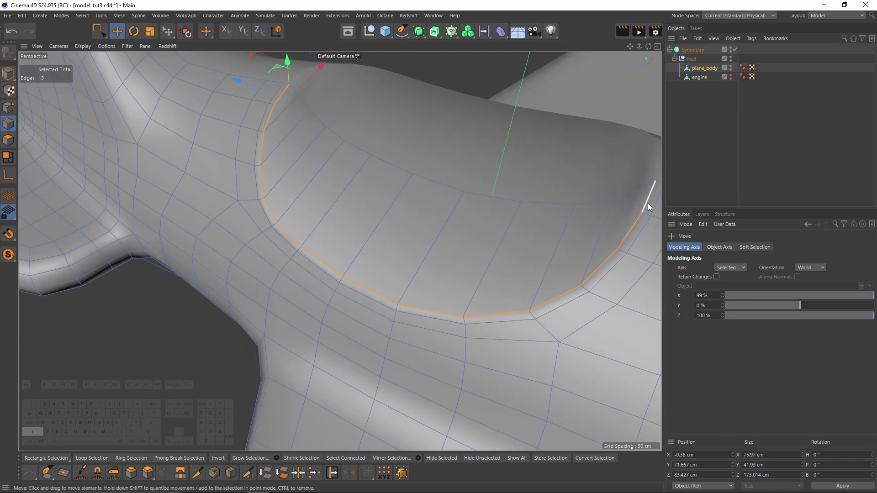
{"action": "right_click", "coordinate": [564, 209]}
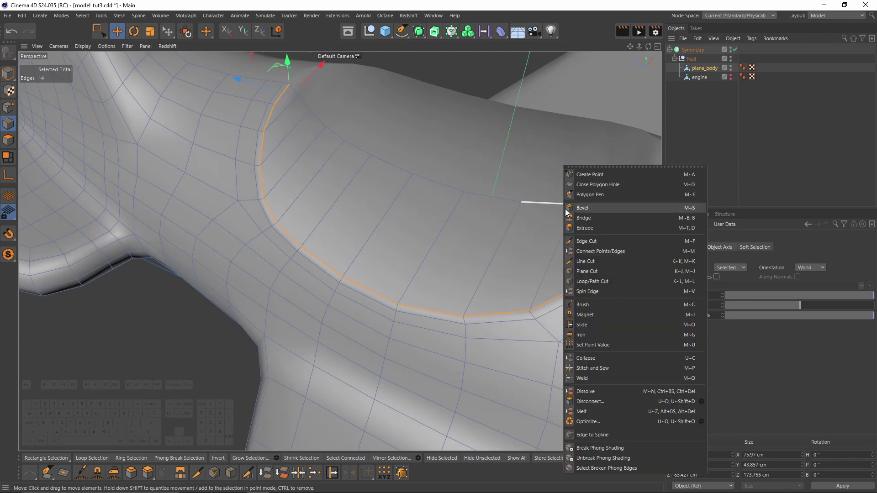
{"action": "left_click", "coordinate": [602, 326]}
{"action": "scroll", "coordinate": [320, 225], "scroll_direction": "up", "scroll_amount": 2}
{"action": "left_click_drag", "start_coordinate": [316, 264], "coordinate": [338, 255], "text": "ctrl"}
{"action": "middle_click", "coordinate": [339, 255]}
{"action": "left_click_drag", "start_coordinate": [503, 146], "coordinate": [512, 150]}
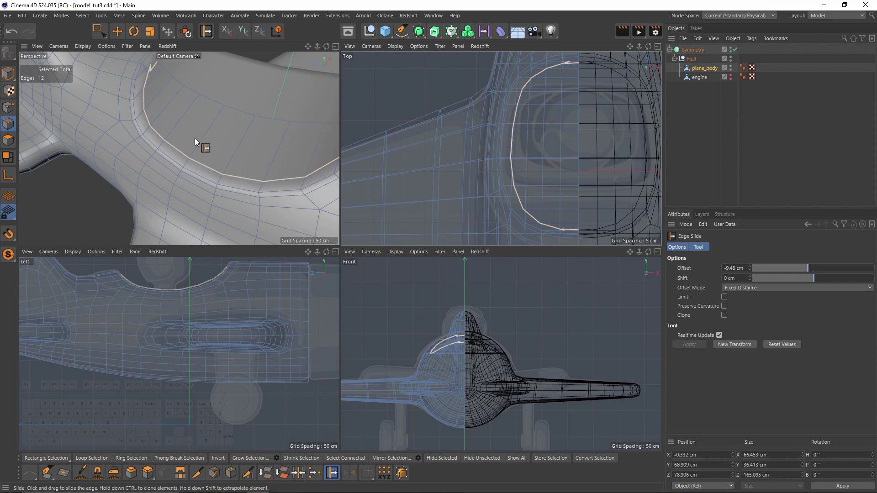
Adjust the points of the cloned loop along the curved tail end of the cockpit opening with Slide.
{"action": "middle_click", "coordinate": [206, 139]}
{"action": "left_click", "coordinate": [8, 107]}
{"action": "scroll", "coordinate": [299, 122], "scroll_direction": "up", "scroll_amount": 5}
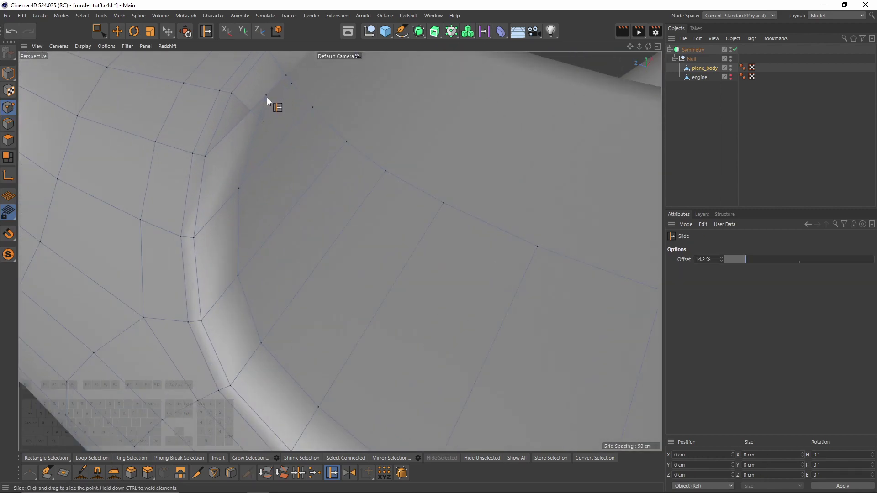
{"action": "left_click_drag", "start_coordinate": [263, 142], "coordinate": [264, 145]}
{"action": "left_click_drag", "start_coordinate": [294, 83], "coordinate": [282, 179], "text": "alt"}
{"action": "left_click", "coordinate": [281, 177]}
{"action": "key", "text": "space"}
{"action": "key", "text": "space"}
{"action": "scroll", "coordinate": [329, 139], "scroll_direction": "up", "scroll_amount": 2}
{"action": "left_click", "coordinate": [330, 132]}
{"action": "key", "text": "space"}
{"action": "key", "text": "space"}
Slide the centre-line points at the tail end of the cockpit opening to even out their spacing.
{"action": "left_click_drag", "start_coordinate": [357, 144], "coordinate": [225, 291], "text": "alt"}
{"action": "left_click_drag", "start_coordinate": [243, 250], "coordinate": [212, 314]}
{"action": "left_click_drag", "start_coordinate": [317, 207], "coordinate": [326, 221]}
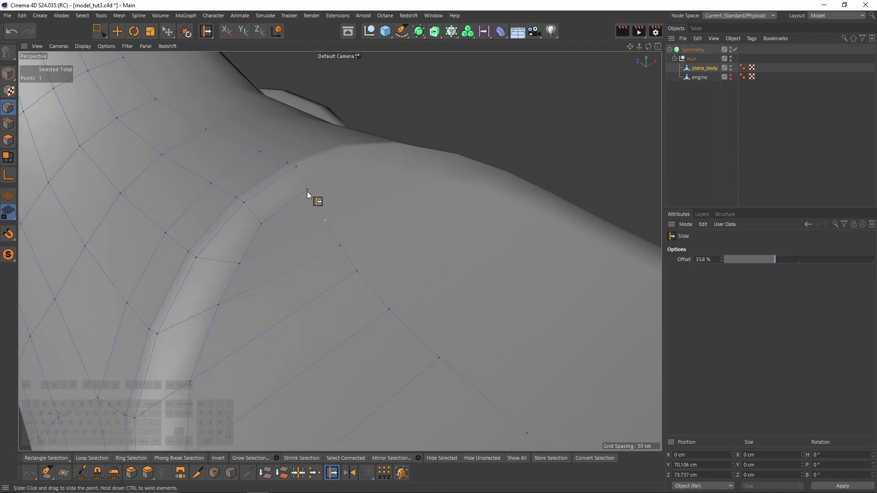
{"action": "left_click_drag", "start_coordinate": [307, 191], "coordinate": [310, 197]}
{"action": "scroll", "coordinate": [273, 235], "scroll_direction": "down", "scroll_amount": 2}
{"action": "scroll", "coordinate": [273, 235], "scroll_direction": "up", "scroll_amount": 1}
Slide the cloned loop's points at the nose end of the cockpit opening to even out the rim width.
{"action": "left_click_drag", "start_coordinate": [265, 236], "coordinate": [244, 197]}
{"action": "left_click_drag", "start_coordinate": [244, 197], "coordinate": [466, 201]}
{"action": "scroll", "coordinate": [497, 245], "scroll_direction": "down", "scroll_amount": 1}
{"action": "left_click_drag", "start_coordinate": [497, 245], "coordinate": [501, 270]}
{"action": "left_click_drag", "start_coordinate": [472, 202], "coordinate": [485, 229]}
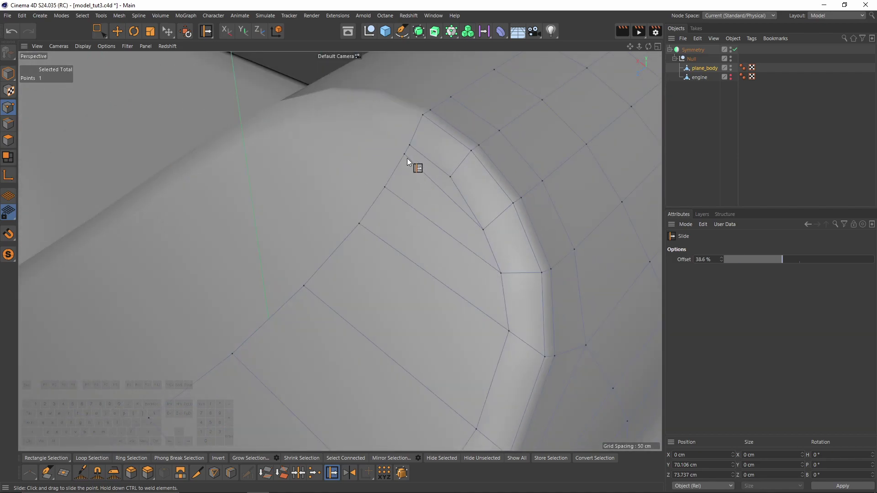
{"action": "scroll", "coordinate": [515, 312], "scroll_direction": "down", "scroll_amount": 2}
{"action": "left_click_drag", "start_coordinate": [515, 312], "coordinate": [507, 281], "text": "alt"}
{"action": "key", "text": "Return"}
{"action": "left_click", "coordinate": [472, 284]}
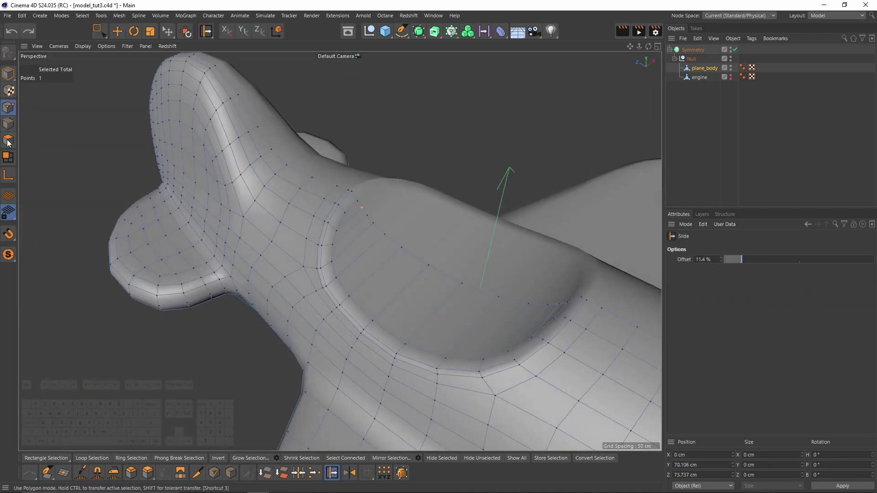
{"action": "key", "text": "Return"}
{"action": "key", "text": "F5"}
{"action": "key", "text": "F1"}
{"action": "left_click_drag", "start_coordinate": [420, 243], "coordinate": [386, 180], "text": "alt"}
{"action": "left_click_drag", "start_coordinate": [436, 216], "coordinate": [489, 224], "text": "alt"}
{"action": "left_click_drag", "start_coordinate": [401, 127], "coordinate": [451, 194]}
{"action": "double_click", "coordinate": [476, 191]}
{"action": "right_click_drag", "start_coordinate": [450, 194], "coordinate": [478, 196], "text": "alt"}
{"action": "key", "text": "ctrl+z"}
{"action": "key", "text": "ctrl+z"}
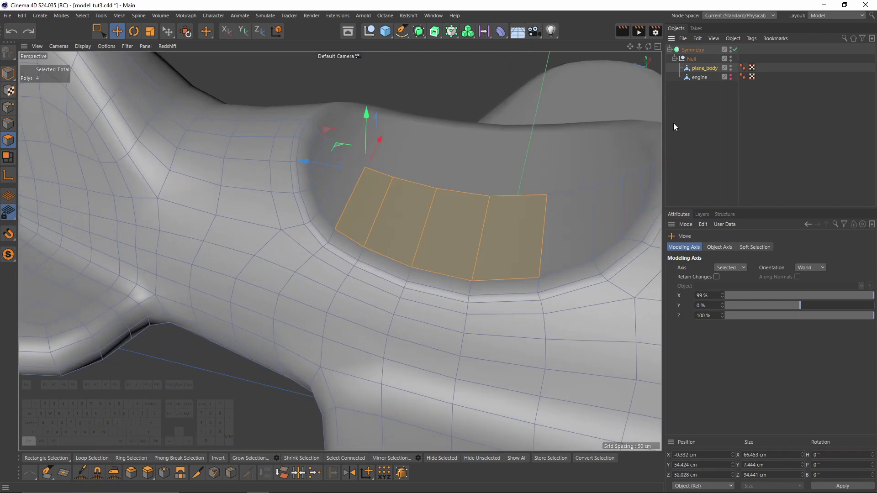
Enable Clamp Points on Axis and Delete Polygons on Axis for the Symmetry object, and reselect plane_body.
{"action": "left_click", "coordinate": [693, 50]}
{"action": "left_click", "coordinate": [739, 315]}
{"action": "left_click", "coordinate": [739, 324]}
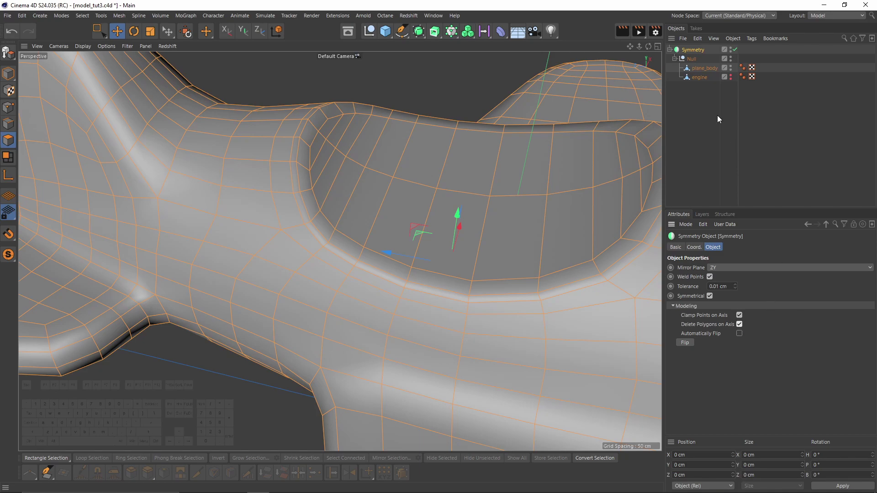
{"action": "left_click", "coordinate": [700, 69]}
Extrude the four cockpit floor polygons downward and flatten them to 0 cm Y size.
{"action": "left_click_drag", "start_coordinate": [481, 128], "coordinate": [490, 209], "text": "alt"}
{"action": "left_click_drag", "start_coordinate": [489, 208], "coordinate": [509, 223], "text": "alt"}
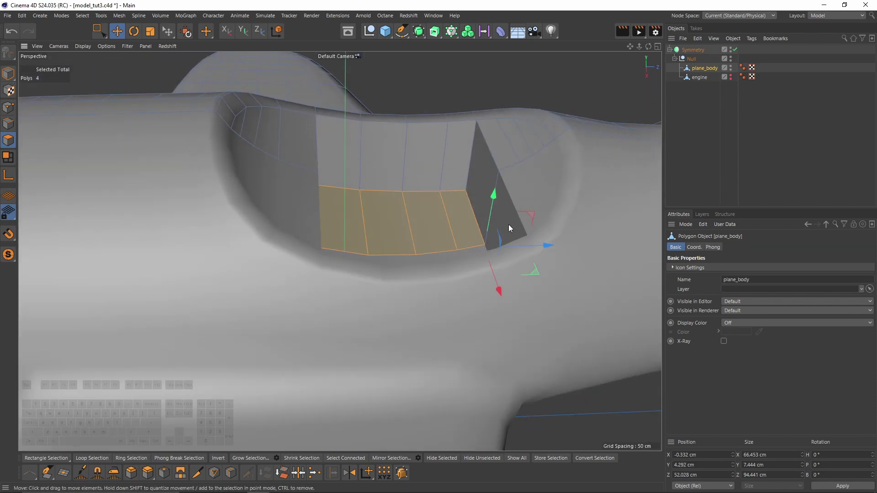
{"action": "key", "text": "t"}
{"action": "left_click_drag", "start_coordinate": [495, 191], "coordinate": [479, 247], "text": "shift"}
{"action": "key", "text": "e"}
Lower the flattened cockpit floor to about -54.2 cm in Y, checking its depth in the Left view.
{"action": "middle_click", "coordinate": [479, 247]}
{"action": "middle_click", "coordinate": [302, 292]}
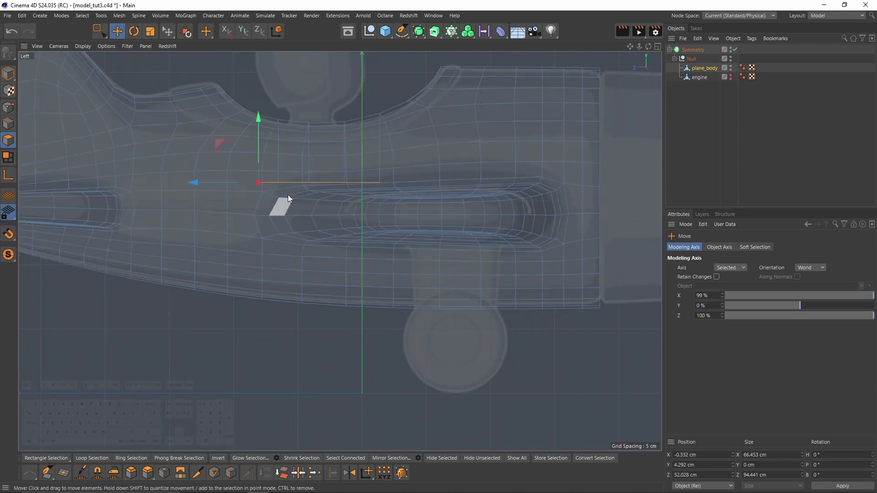
{"action": "left_click_drag", "start_coordinate": [257, 117], "coordinate": [330, 207]}
{"action": "middle_click", "coordinate": [248, 187]}
{"action": "middle_click", "coordinate": [254, 117]}
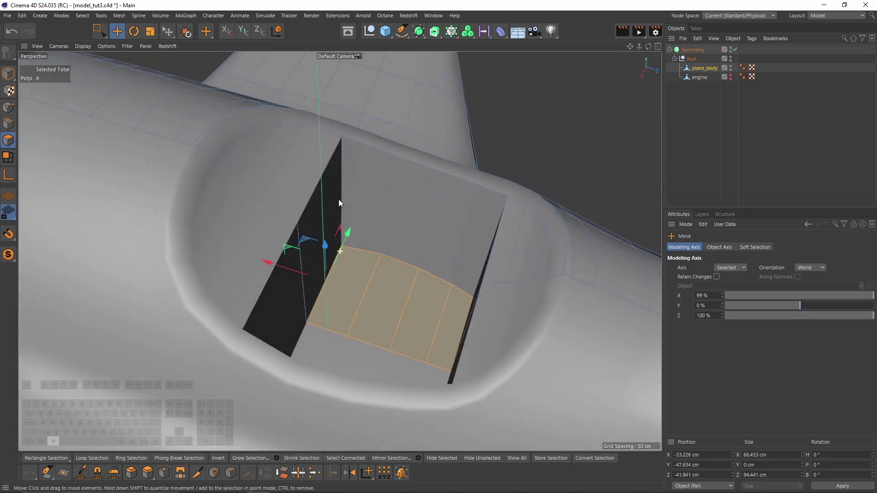
{"action": "middle_click_drag", "start_coordinate": [331, 207], "coordinate": [394, 139], "text": "alt"}
{"action": "left_click_drag", "start_coordinate": [383, 185], "coordinate": [410, 201]}
{"action": "middle_click_drag", "start_coordinate": [410, 201], "coordinate": [340, 252], "text": "alt"}
{"action": "left_click_drag", "start_coordinate": [340, 251], "coordinate": [438, 169], "text": "alt"}
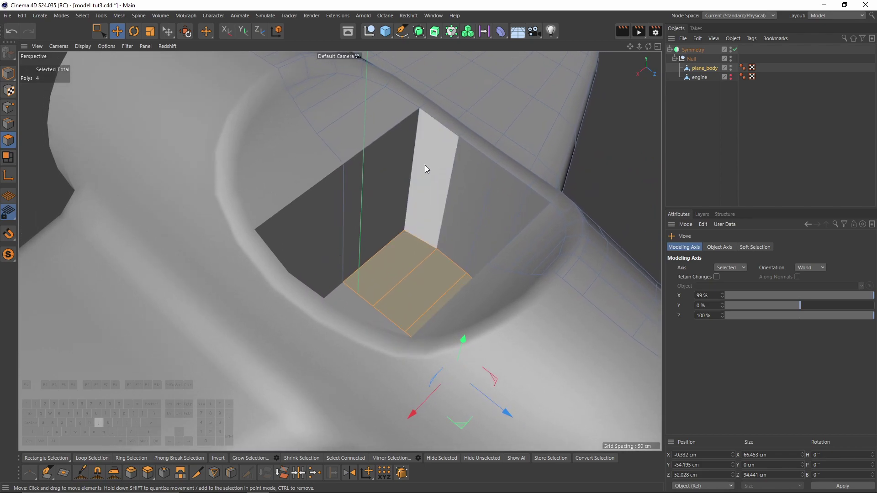
Add supporting loop cuts to the cockpit pit near its upper edge, floor and wall corners.
{"action": "key", "text": "k"}
{"action": "key", "text": "l"}
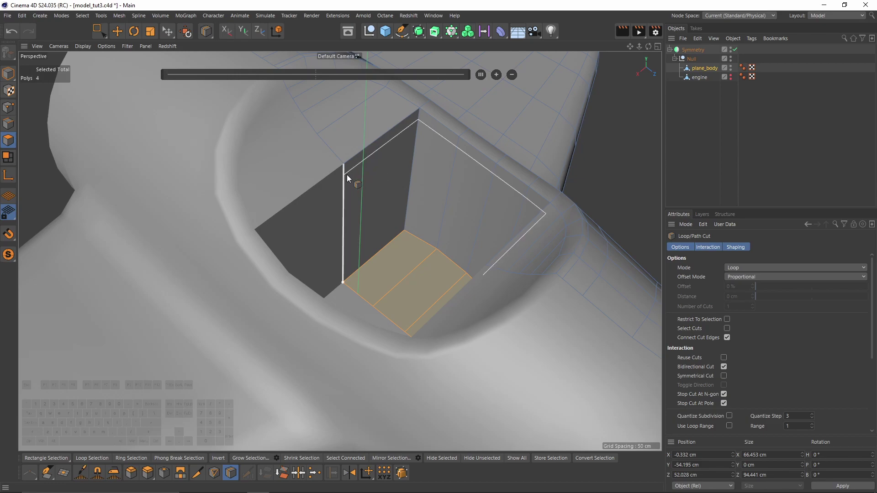
{"action": "left_click_drag", "start_coordinate": [341, 272], "coordinate": [360, 232], "text": "alt"}
{"action": "scroll", "coordinate": [360, 232], "scroll_direction": "down", "scroll_amount": 3}
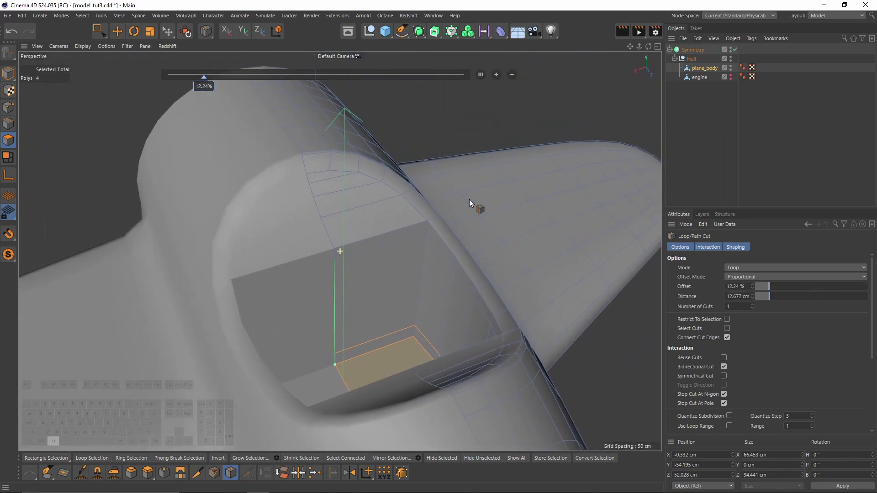
Place the Symmetry object under a new Subdivision Surface, check the smoothed cockpit and switch the smoothing off.
{"action": "left_click", "coordinate": [697, 49]}
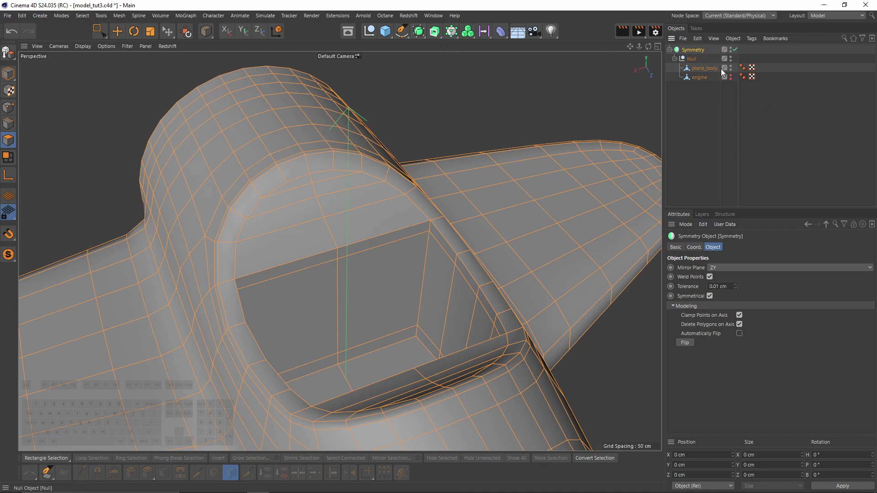
{"action": "left_click", "coordinate": [418, 35], "text": "alt"}
{"action": "left_click", "coordinate": [703, 77]}
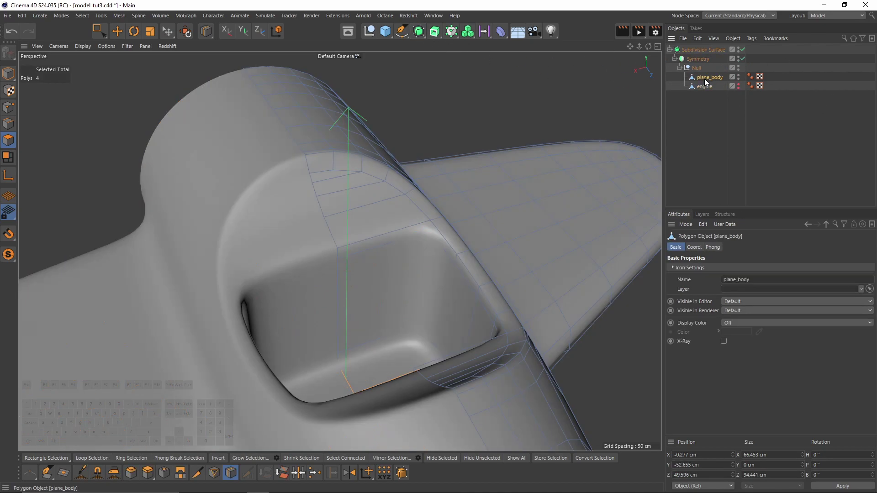
{"action": "left_click", "coordinate": [759, 140]}
{"action": "left_click_drag", "start_coordinate": [525, 208], "coordinate": [346, 196], "text": "alt"}
{"action": "key", "text": "ctrl+z"}
{"action": "key", "text": "q"}
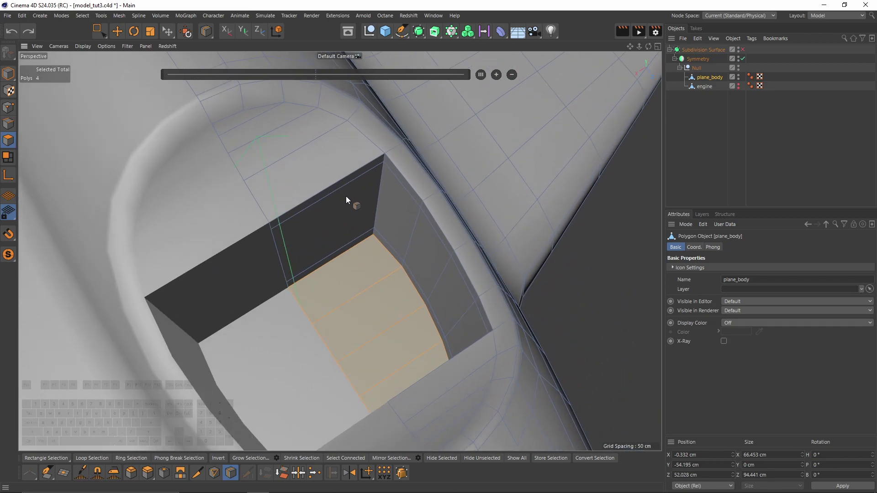
Cut a supporting line just outside the pit's nose-end edge and around its corner with Line Cut.
{"action": "key", "text": "k"}
{"action": "key", "text": "k"}
{"action": "scroll", "coordinate": [293, 201], "scroll_direction": "up", "scroll_amount": 5}
{"action": "left_click", "coordinate": [248, 228]}
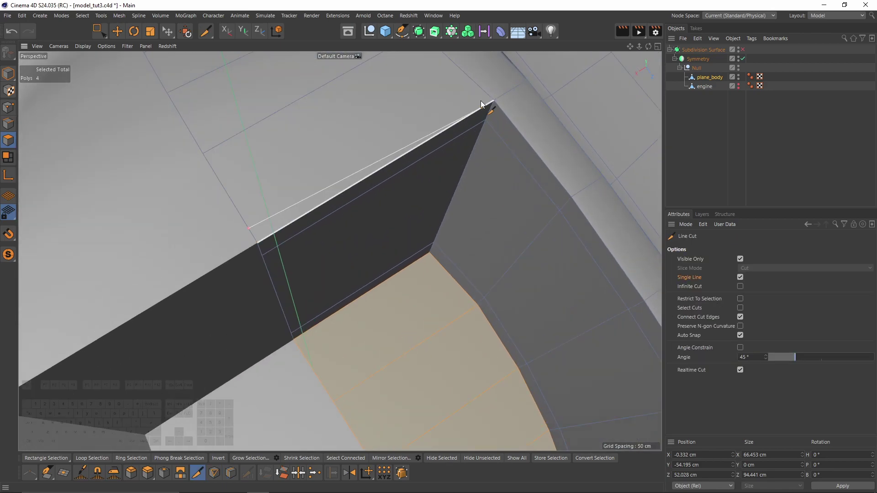
{"action": "left_click", "coordinate": [484, 92]}
{"action": "left_click", "coordinate": [505, 93]}
{"action": "left_click", "coordinate": [584, 190]}
Continue the supporting line cut along the pit's side rim and across its tail-end edge to the centre line.
{"action": "middle_click_drag", "start_coordinate": [614, 225], "coordinate": [438, 148], "text": "alt"}
{"action": "left_click", "coordinate": [423, 139]}
{"action": "left_click", "coordinate": [477, 230]}
{"action": "left_click", "coordinate": [478, 231]}
{"action": "left_click", "coordinate": [510, 302]}
{"action": "left_click", "coordinate": [510, 302]}
{"action": "left_click", "coordinate": [500, 330]}
{"action": "left_click", "coordinate": [500, 330]}
{"action": "middle_click_drag", "start_coordinate": [501, 330], "coordinate": [555, 244], "text": "alt"}
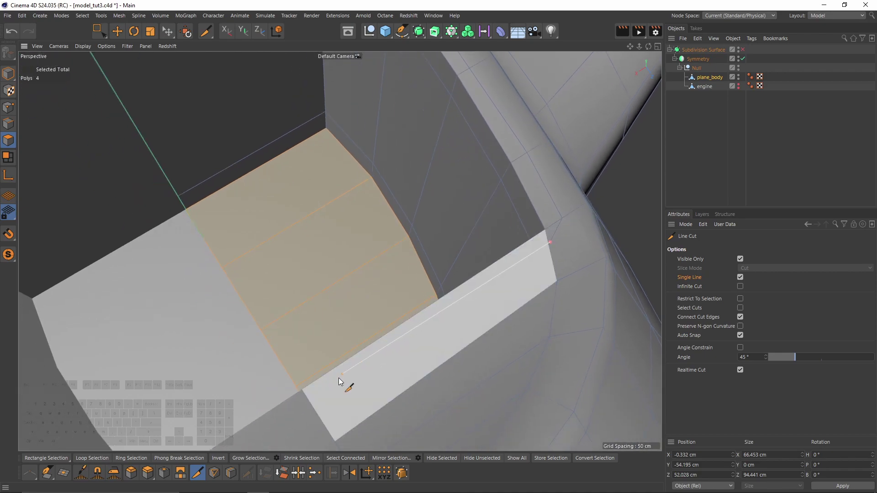
{"action": "left_click", "coordinate": [313, 399]}
Slide the corner points of the new supporting cut to adjust their distance from the pit's edge.
{"action": "key", "text": "1"}
{"action": "key", "text": "m"}
{"action": "key", "text": "o"}
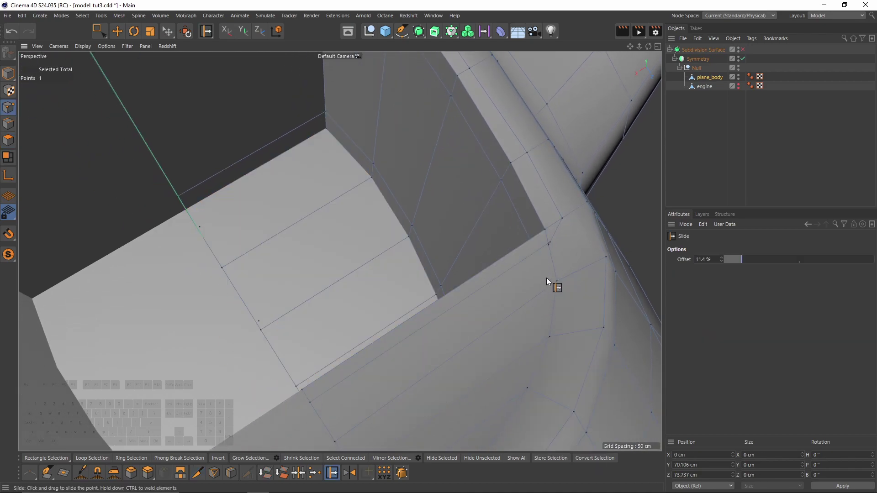
{"action": "left_click_drag", "start_coordinate": [547, 245], "coordinate": [552, 240]}
{"action": "key", "text": "ctrl+z"}
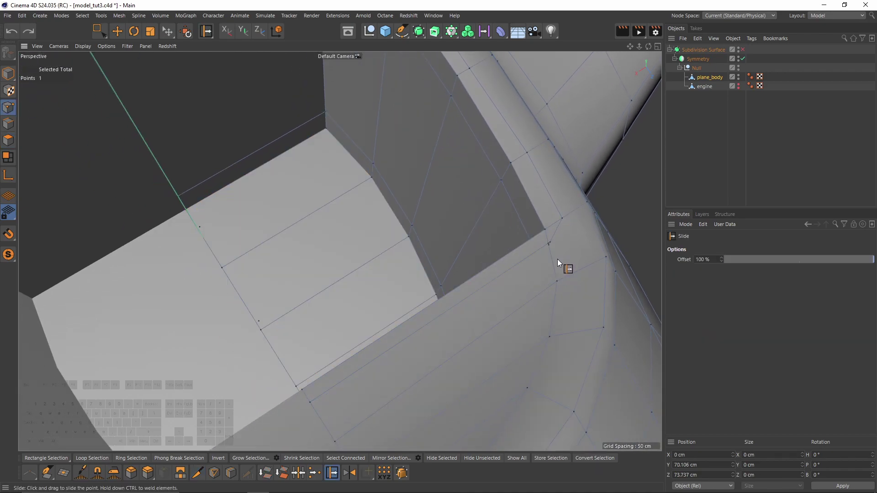
{"action": "left_click_drag", "start_coordinate": [555, 239], "coordinate": [550, 314]}
{"action": "scroll", "coordinate": [454, 119], "scroll_direction": "up", "scroll_amount": 3}
{"action": "left_click_drag", "start_coordinate": [456, 118], "coordinate": [463, 121]}
Inspect the cockpit rim and whole body with subdivision smoothing temporarily switched on.
{"action": "key", "text": "q"}
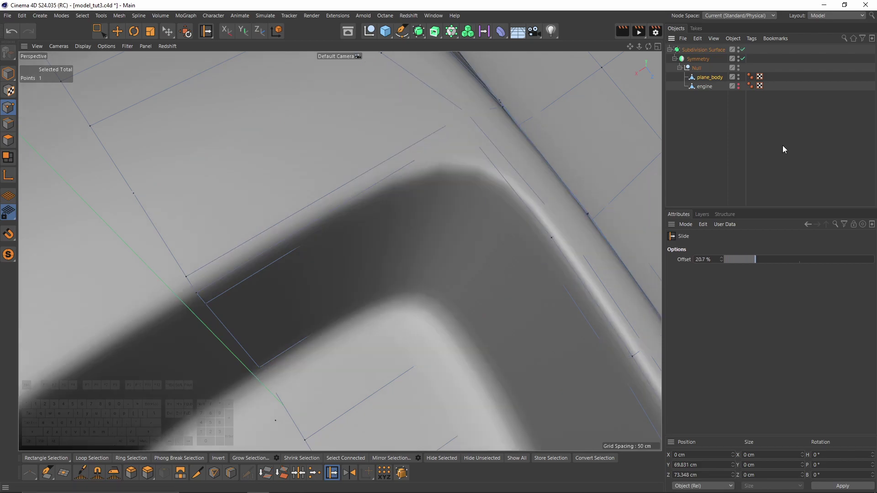
{"action": "left_click", "coordinate": [788, 149]}
{"action": "key", "text": "h"}
{"action": "left_click_drag", "start_coordinate": [385, 251], "coordinate": [189, 155], "text": "alt"}
{"action": "scroll", "coordinate": [382, 222], "scroll_direction": "up", "scroll_amount": 2}
{"action": "left_click_drag", "start_coordinate": [389, 286], "coordinate": [456, 194], "text": "alt"}
{"action": "key", "text": "q"}
Select four fuselage polygons behind the cockpit opening along the panel outline in the Left view reference.
{"action": "middle_click", "coordinate": [446, 204]}
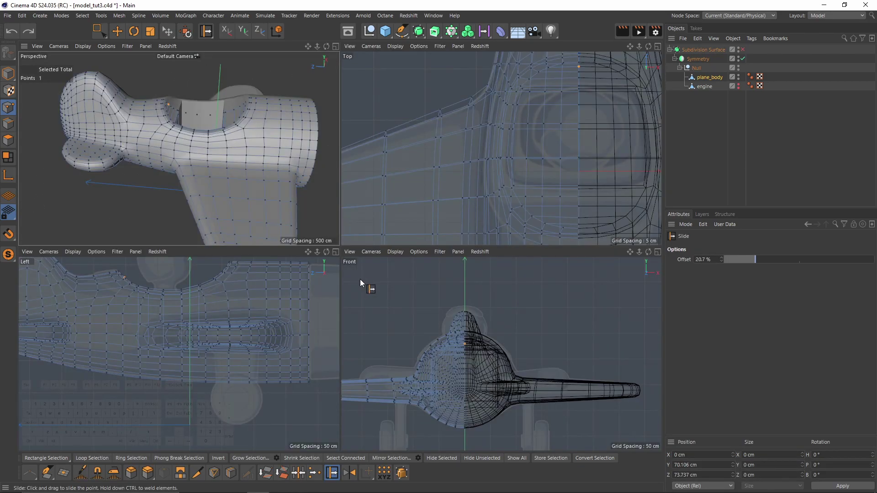
{"action": "middle_click", "coordinate": [214, 286]}
{"action": "scroll", "coordinate": [272, 206], "scroll_direction": "up", "scroll_amount": 5}
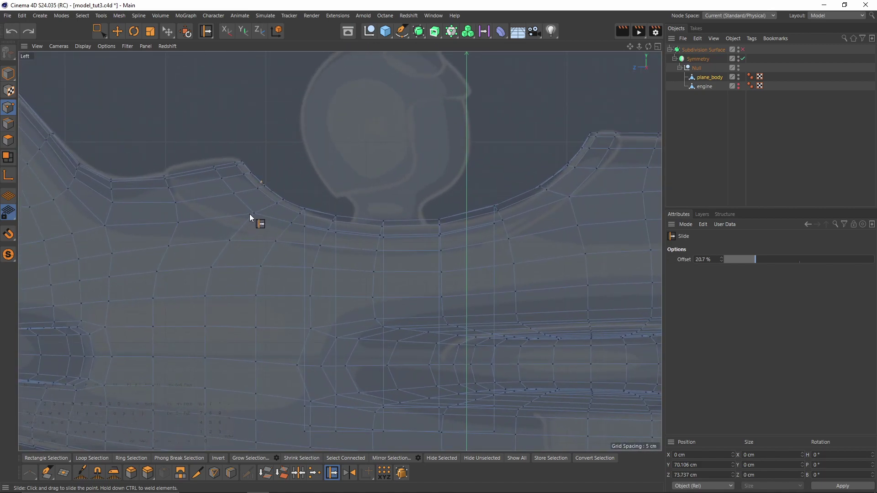
{"action": "middle_click", "coordinate": [191, 204]}
{"action": "left_click", "coordinate": [7, 140]}
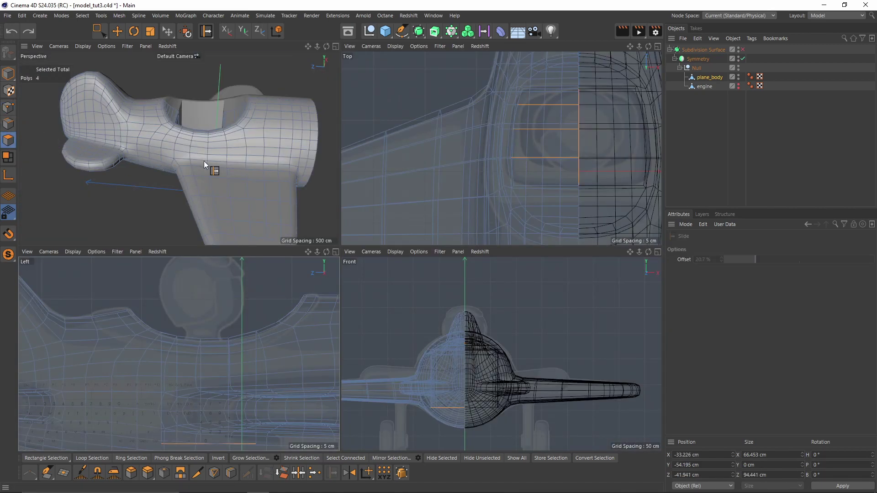
{"action": "key", "text": "e"}
{"action": "scroll", "coordinate": [148, 330], "scroll_direction": "up", "scroll_amount": 3}
{"action": "left_click", "coordinate": [95, 309]}
{"action": "left_click", "coordinate": [103, 318], "text": "shift"}
{"action": "left_click", "coordinate": [110, 332], "text": "shift"}
{"action": "left_click", "coordinate": [150, 340], "text": "shift"}
{"action": "middle_click", "coordinate": [195, 163]}
{"action": "scroll", "coordinate": [344, 206], "scroll_direction": "up", "scroll_amount": 4}
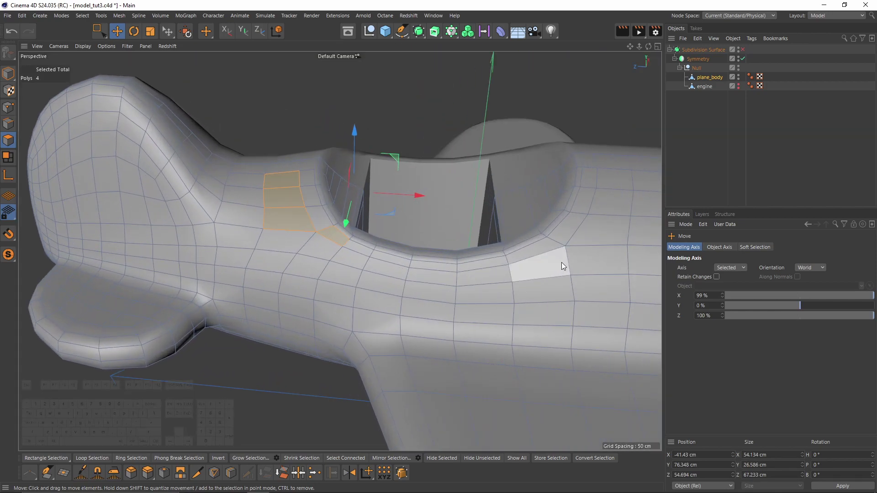
Try to loop-select the polygons bordering the cockpit opening.
{"action": "key", "text": "u"}
{"action": "key", "text": "l"}
{"action": "scroll", "coordinate": [566, 233], "scroll_direction": "up", "scroll_amount": 2}
{"action": "left_click", "coordinate": [582, 219]}
{"action": "left_click", "coordinate": [577, 211]}
Slide the centreline point at the rear of the cockpit rim to match the reference in the Left view.
{"action": "middle_click", "coordinate": [577, 211]}
{"action": "middle_click", "coordinate": [262, 314]}
{"action": "middle_click_drag", "start_coordinate": [466, 283], "coordinate": [254, 311], "text": "alt"}
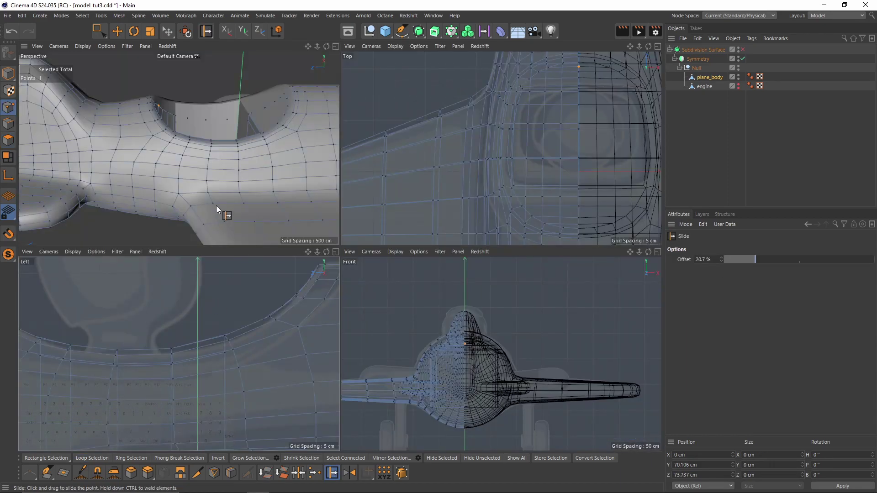
{"action": "left_click_drag", "start_coordinate": [240, 152], "coordinate": [181, 153]}
{"action": "left_click_drag", "start_coordinate": [181, 152], "coordinate": [210, 153], "text": "alt"}
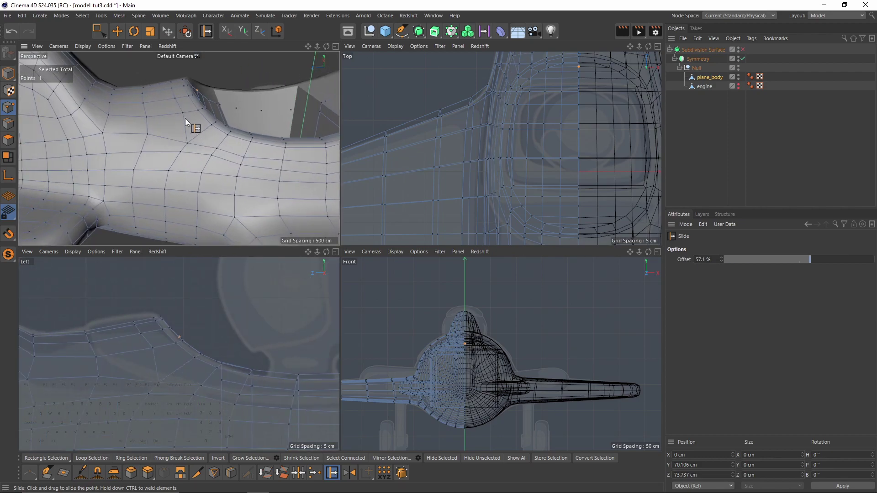
{"action": "left_click_drag", "start_coordinate": [185, 126], "coordinate": [178, 140]}
{"action": "left_click_drag", "start_coordinate": [178, 141], "coordinate": [138, 122], "text": "alt"}
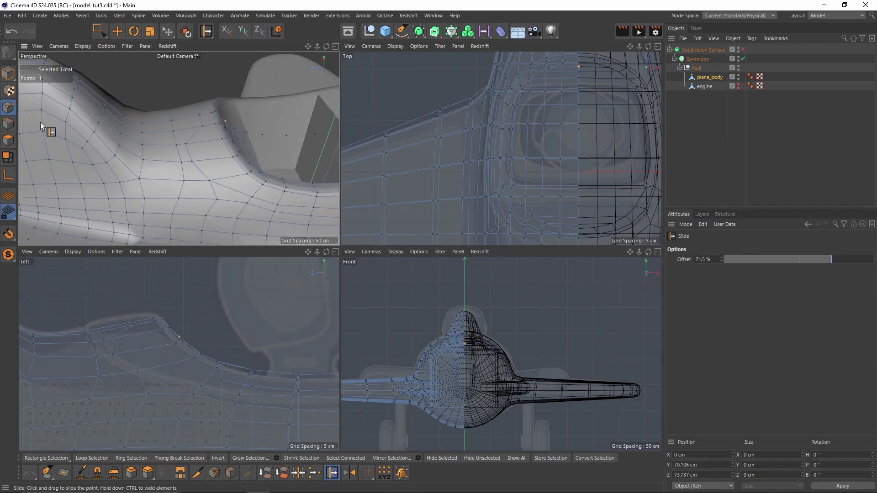
{"action": "right_click_drag", "start_coordinate": [139, 122], "coordinate": [198, 114], "text": "alt"}
Slide neighbouring points behind the cockpit opening to even out the polygons bordering the rim.
{"action": "key", "text": "Return"}
{"action": "left_click", "coordinate": [198, 114]}
{"action": "key", "text": "m"}
{"action": "key", "text": "o"}
{"action": "left_click_drag", "start_coordinate": [199, 115], "coordinate": [169, 166]}
{"action": "key", "text": "e"}
{"action": "key", "text": "Return"}
{"action": "key", "text": "Return"}
{"action": "key", "text": "m"}
{"action": "key", "text": "o"}
{"action": "left_click_drag", "start_coordinate": [168, 166], "coordinate": [233, 180]}
Loop-select the wide polygon ring around the cockpit opening and add the adjoining narrow ring at the pit's edge.
{"action": "left_click_drag", "start_coordinate": [234, 180], "coordinate": [227, 144], "text": "alt"}
{"action": "right_click_drag", "start_coordinate": [227, 143], "coordinate": [203, 169], "text": "alt"}
{"action": "middle_click", "coordinate": [204, 176]}
{"action": "left_click_drag", "start_coordinate": [199, 191], "coordinate": [201, 188]}
{"action": "left_click_drag", "start_coordinate": [248, 210], "coordinate": [313, 193]}
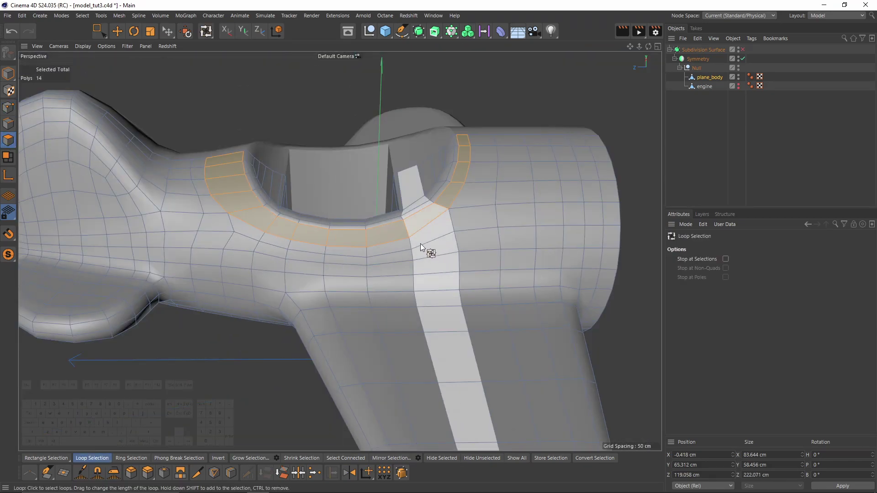
{"action": "scroll", "coordinate": [266, 167], "scroll_direction": "up", "scroll_amount": 3}
{"action": "left_click", "coordinate": [248, 197], "text": "shift"}
Extrude the selected cockpit rim polygons outward by about 1.24 cm.
{"action": "mouse_move", "coordinate": [248, 197]}
{"action": "left_mouse_down", "text": "alt"}
{"action": "mouse_move", "coordinate": [288, 229]}
{"action": "mouse_move", "coordinate": [355, 217]}
{"action": "mouse_move", "coordinate": [375, 226]}
{"action": "left_mouse_up", "text": "alt"}
{"action": "right_click", "coordinate": [375, 226]}
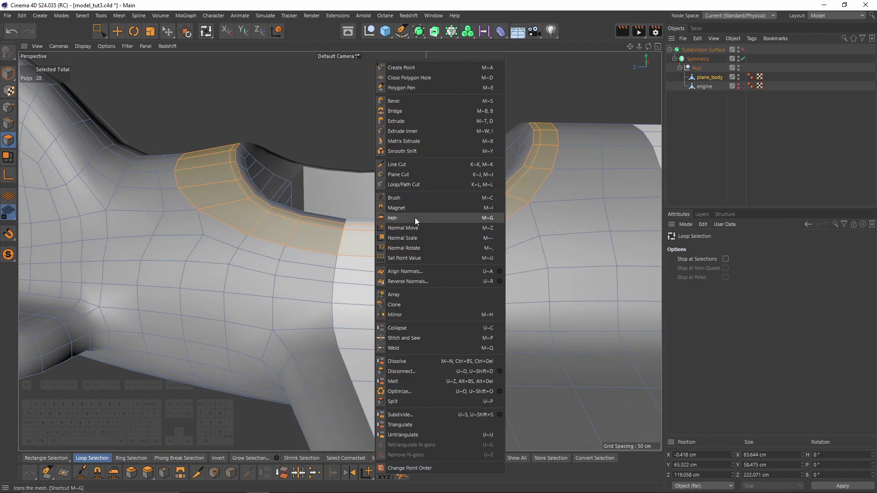
{"action": "left_click", "coordinate": [397, 121]}
{"action": "left_click_drag", "start_coordinate": [398, 121], "coordinate": [531, 204], "text": "alt"}
{"action": "right_click_drag", "start_coordinate": [531, 203], "coordinate": [539, 202], "text": "alt"}
{"action": "left_click_drag", "start_coordinate": [484, 223], "coordinate": [511, 223]}
Loop-select the inner edge of the extruded cockpit rim.
{"action": "left_click_drag", "start_coordinate": [511, 223], "coordinate": [292, 230], "text": "alt"}
{"action": "right_click_drag", "start_coordinate": [292, 230], "coordinate": [356, 196], "text": "alt"}
{"action": "left_click_drag", "start_coordinate": [356, 195], "coordinate": [289, 202], "text": "alt"}
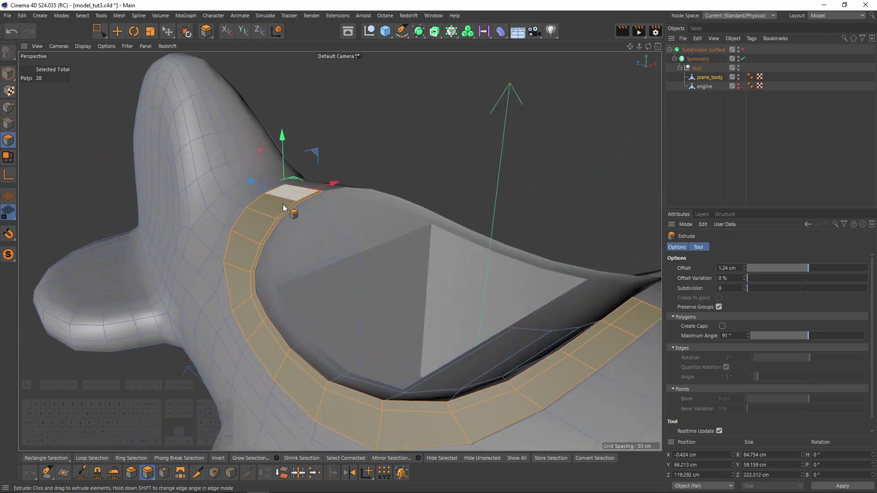
{"action": "scroll", "coordinate": [289, 202], "scroll_direction": "up", "scroll_amount": 3}
{"action": "left_click", "coordinate": [8, 124]}
{"action": "scroll", "coordinate": [318, 205], "scroll_direction": "up", "scroll_amount": 2}
{"action": "key", "text": "e"}
{"action": "double_click", "coordinate": [292, 223]}
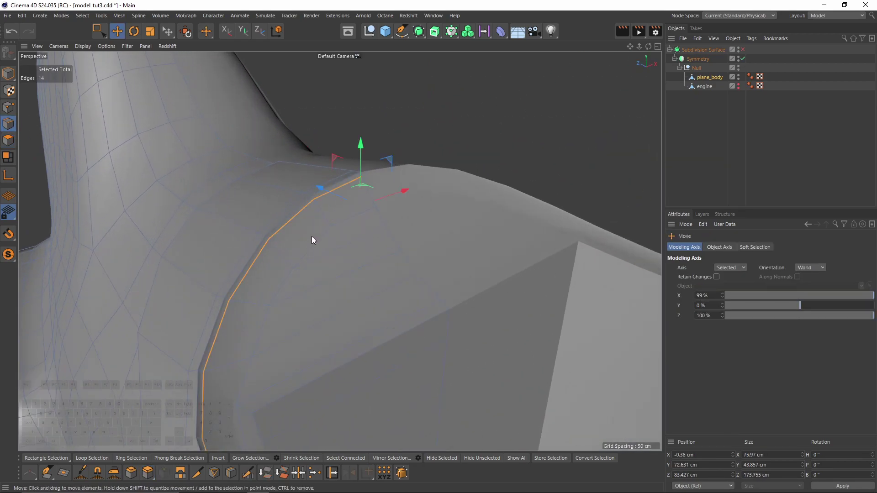
{"action": "left_click_drag", "start_coordinate": [305, 231], "coordinate": [350, 195], "text": "alt"}
{"action": "key", "text": "m"}
{"action": "scroll", "coordinate": [364, 163], "scroll_direction": "up", "scroll_amount": 2}
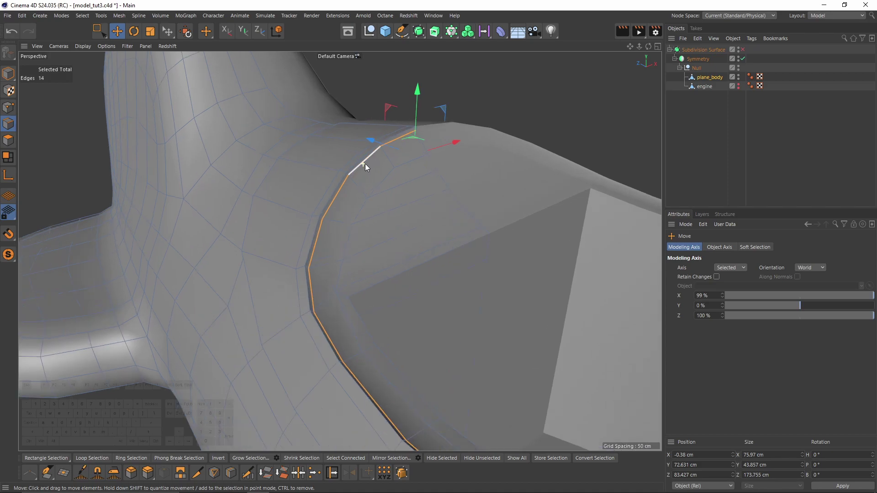
{"action": "middle_click_drag", "start_coordinate": [391, 210], "coordinate": [412, 179], "text": "alt"}
{"action": "key", "text": "q"}
{"action": "key", "text": "q"}
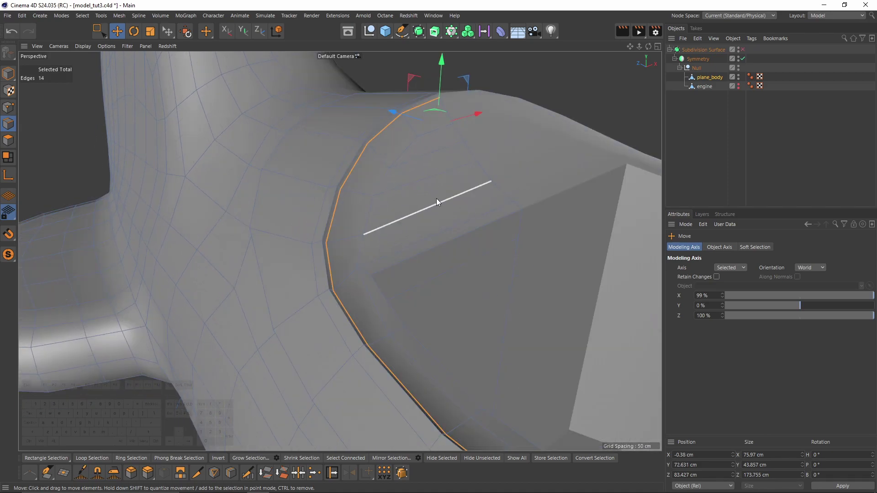
Clear the selection and inspect the raised cockpit rim with subdivision smoothing temporarily switched on.
{"action": "key", "text": "ctrl+shift+a"}
{"action": "key", "text": "w"}
{"action": "key", "text": "q"}
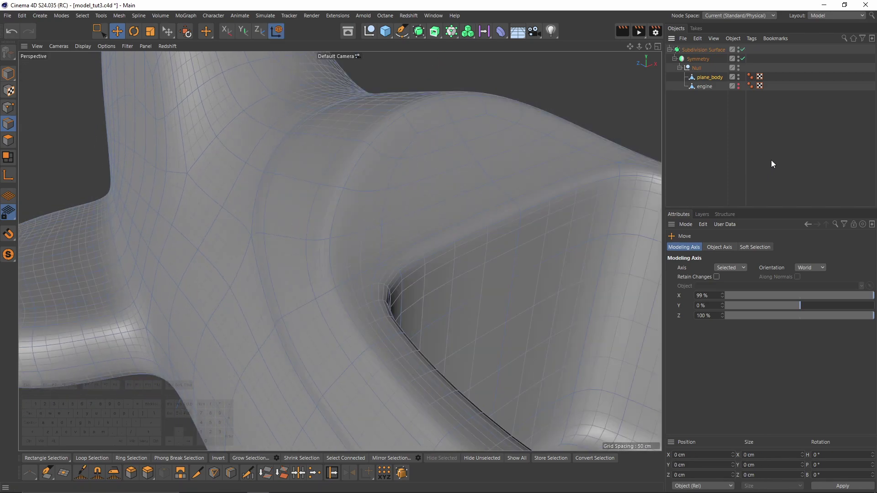
{"action": "left_click", "coordinate": [771, 160]}
{"action": "scroll", "coordinate": [349, 227], "scroll_direction": "down", "scroll_amount": 4}
{"action": "left_click_drag", "start_coordinate": [349, 226], "coordinate": [451, 176], "text": "alt"}
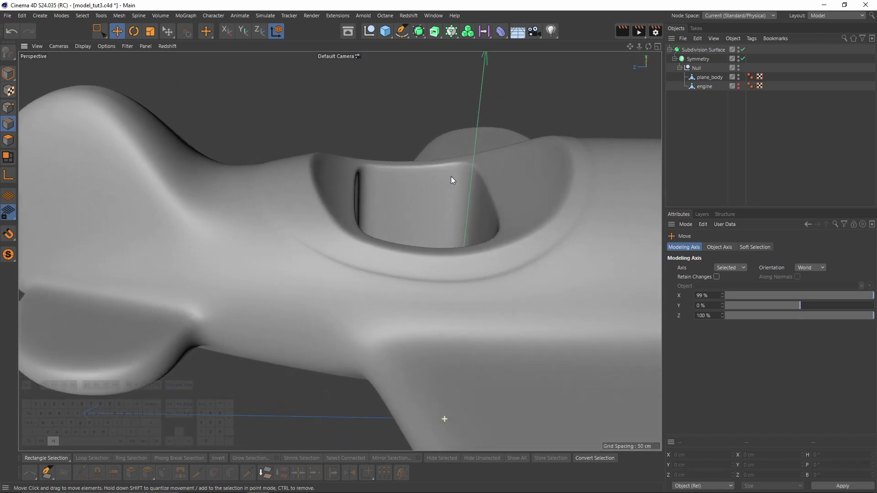
{"action": "key", "text": "ctrl+z"}
{"action": "key", "text": "ctrl+z"}
Loop-select the edge running along the outside of the raised cockpit rim.
{"action": "right_click_drag", "start_coordinate": [541, 219], "coordinate": [580, 265], "text": "alt"}
{"action": "scroll", "coordinate": [548, 246], "scroll_direction": "down", "scroll_amount": 5}
{"action": "double_click", "coordinate": [465, 198]}
{"action": "left_click_drag", "start_coordinate": [465, 198], "coordinate": [566, 241], "text": "alt"}
{"action": "middle_click_drag", "start_coordinate": [566, 241], "coordinate": [381, 254], "text": "alt"}
{"action": "left_click_drag", "start_coordinate": [381, 254], "coordinate": [456, 263], "text": "alt"}
{"action": "middle_click_drag", "start_coordinate": [456, 262], "coordinate": [364, 259], "text": "alt"}
{"action": "double_click", "coordinate": [460, 192], "text": "shift"}
{"action": "double_click", "coordinate": [459, 189], "text": "ctrl"}
{"action": "left_click_drag", "start_coordinate": [539, 213], "coordinate": [481, 245], "text": "alt"}
{"action": "double_click", "coordinate": [199, 251], "text": "shift"}
Slide the selected outer rim edge loop away from the rim by about 1.16 cm.
{"action": "right_click", "coordinate": [537, 273]}
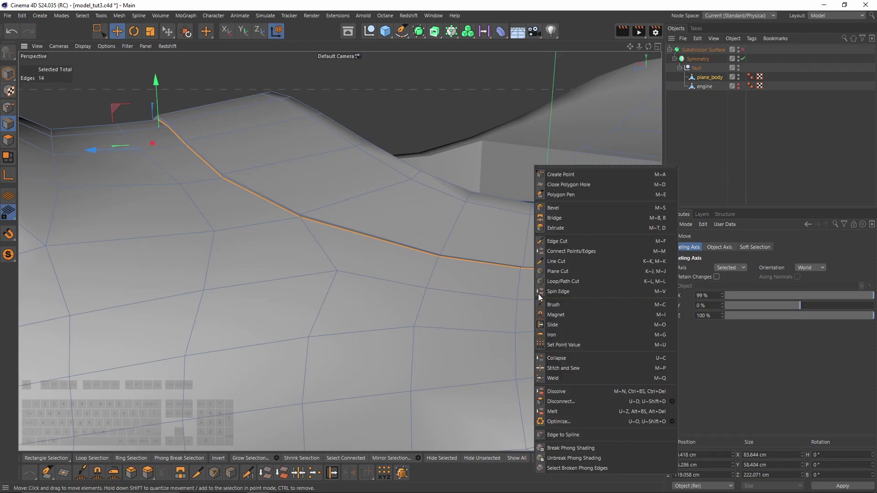
{"action": "left_click", "coordinate": [560, 331]}
{"action": "left_click_drag", "start_coordinate": [478, 290], "coordinate": [445, 253], "text": "alt"}
{"action": "left_click_drag", "start_coordinate": [437, 254], "coordinate": [437, 261]}
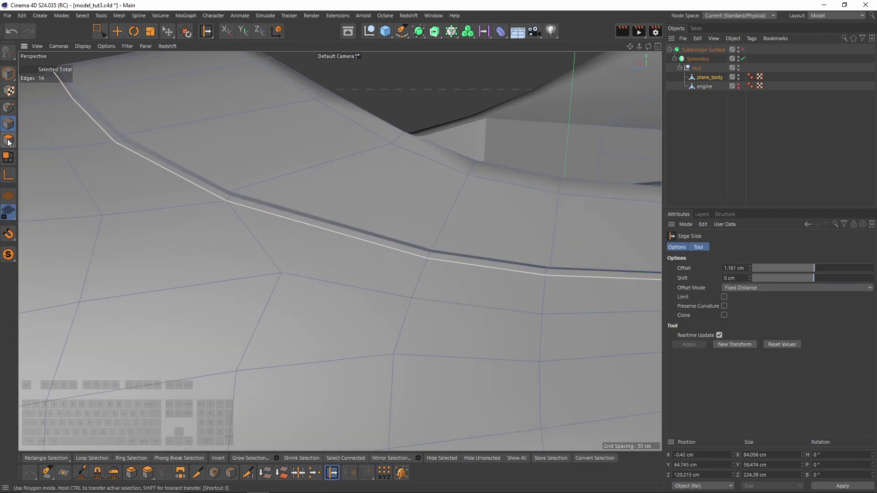
Loop-select the narrow polygon strip along the outside of the raised cockpit rim.
{"action": "left_click", "coordinate": [5, 145]}
{"action": "key", "text": "u"}
{"action": "key", "text": "l"}
{"action": "left_click", "coordinate": [228, 198]}
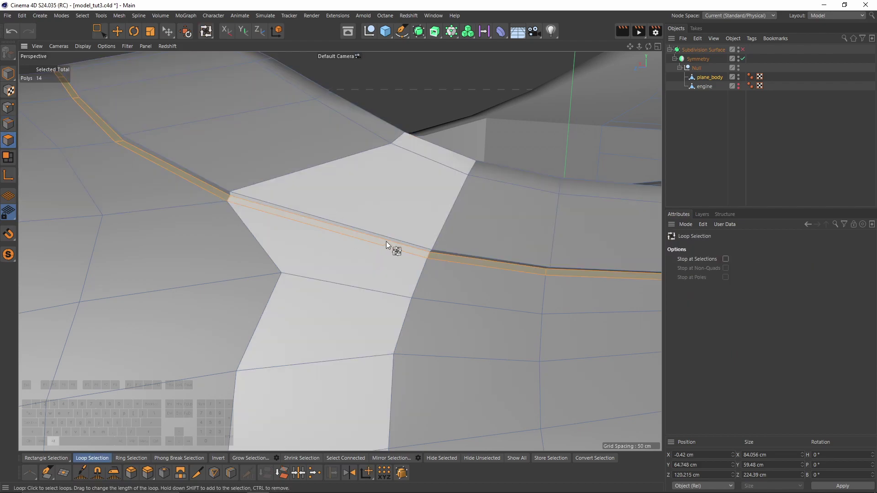
{"action": "left_click_drag", "start_coordinate": [385, 242], "coordinate": [476, 256], "text": "alt"}
{"action": "right_click_drag", "start_coordinate": [476, 256], "coordinate": [402, 253], "text": "alt"}
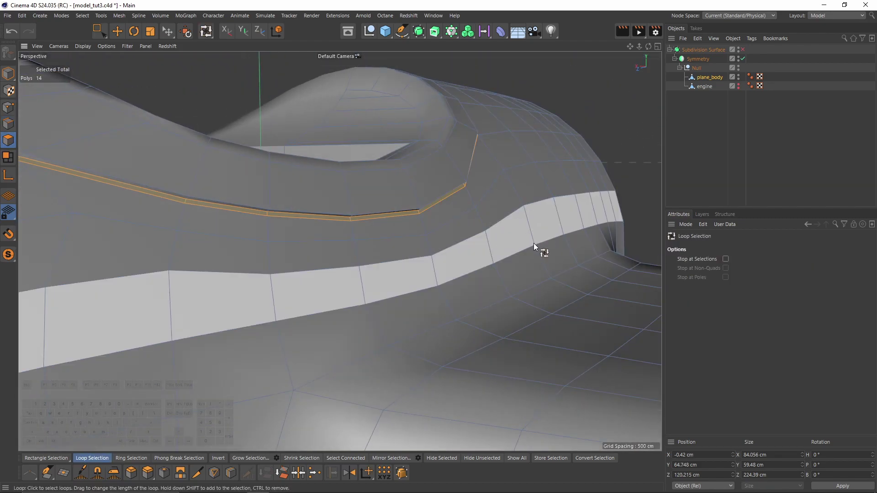
Extrude the narrow polygon strip inward by about -0.8 cm to form a groove around the rim.
{"action": "right_click", "coordinate": [533, 243]}
{"action": "left_click", "coordinate": [566, 121]}
{"action": "scroll", "coordinate": [477, 207], "scroll_direction": "up", "scroll_amount": 4}
{"action": "left_click_drag", "start_coordinate": [514, 196], "coordinate": [483, 197]}
Inspect the groove around the cockpit on the whole body with subdivision smoothing temporarily switched on.
{"action": "key", "text": "q"}
{"action": "left_click", "coordinate": [777, 139]}
{"action": "scroll", "coordinate": [338, 151], "scroll_direction": "down", "scroll_amount": 4}
{"action": "left_click_drag", "start_coordinate": [270, 177], "coordinate": [237, 197], "text": "alt"}
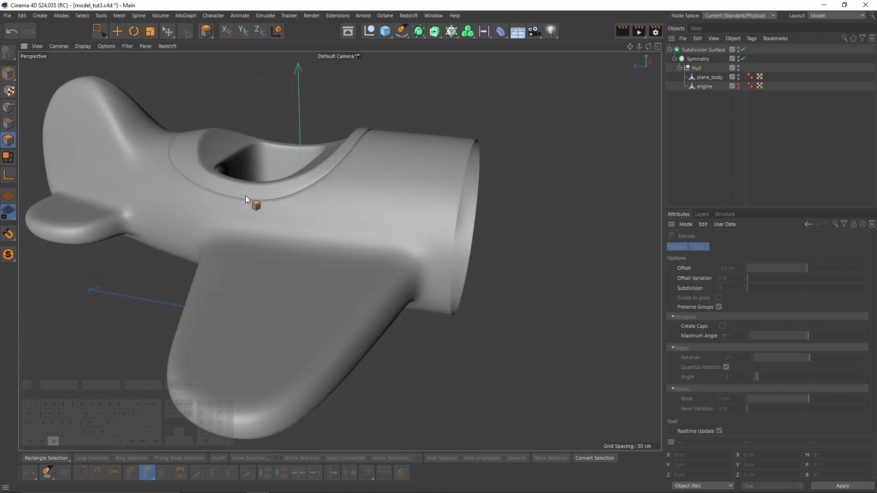
{"action": "key", "text": "ctrl+z"}
{"action": "key", "text": "q"}
Loop-select the border edges of the open fuselage front.
{"action": "left_click", "coordinate": [6, 124]}
{"action": "left_click", "coordinate": [7, 127]}
{"action": "key", "text": "e"}
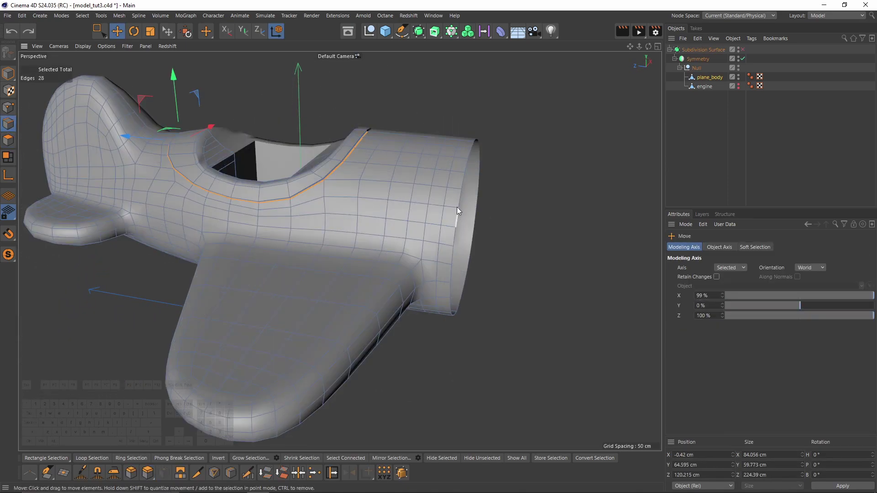
{"action": "double_click", "coordinate": [456, 204]}
{"action": "left_click_drag", "start_coordinate": [456, 204], "coordinate": [334, 216], "text": "alt"}
Activate Scale and set the modeling axis X and Z values to 0 %.
{"action": "key", "text": "t"}
{"action": "double_click", "coordinate": [707, 315]}
{"action": "type", "text": "0"}
{"action": "key", "text": "Return"}
{"action": "double_click", "coordinate": [709, 295]}
{"action": "type", "text": "0"}
{"action": "key", "text": "Return"}
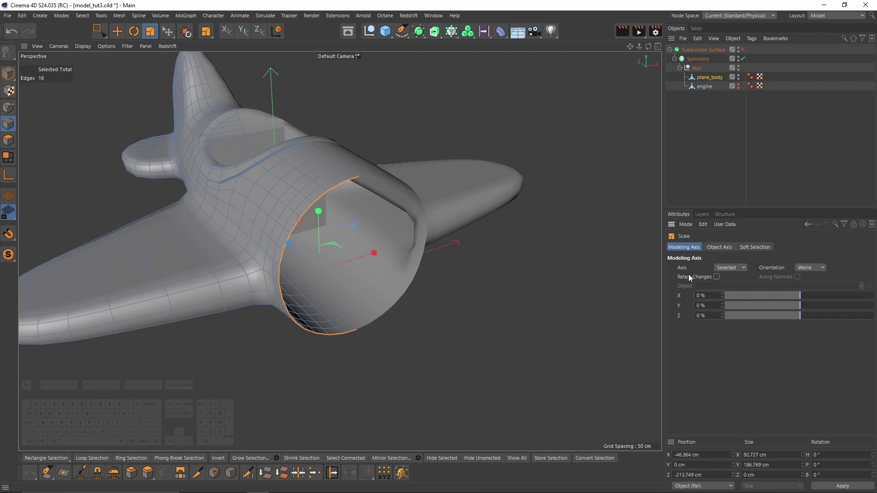
Try to scale the front opening's border edges inward.
{"action": "left_click_drag", "start_coordinate": [397, 239], "coordinate": [395, 206], "text": "alt"}
{"action": "middle_click_drag", "start_coordinate": [369, 220], "coordinate": [341, 252], "text": "alt"}
{"action": "middle_click_drag", "start_coordinate": [447, 199], "coordinate": [455, 191], "text": "alt"}
{"action": "left_click_drag", "start_coordinate": [571, 318], "coordinate": [520, 296]}
{"action": "key", "text": "ctrl+z"}
Set the modeling axis X to 100 %, extrude the front border edges inward by scaling, and check the ring with smoothing.
{"action": "left_click_drag", "start_coordinate": [791, 295], "coordinate": [876, 298]}
{"action": "left_click_drag", "start_coordinate": [513, 291], "coordinate": [504, 302], "text": "alt"}
{"action": "left_click_drag", "start_coordinate": [596, 335], "coordinate": [455, 327]}
{"action": "key", "text": "q"}
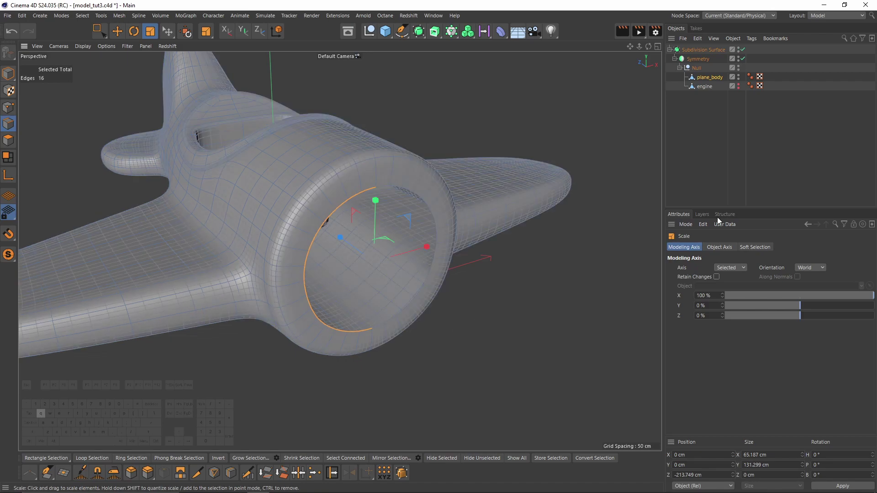
{"action": "mouse_move", "coordinate": [387, 233]}
{"action": "left_mouse_down", "text": "alt"}
{"action": "mouse_move", "coordinate": [540, 227]}
{"action": "mouse_move", "coordinate": [494, 202]}
{"action": "mouse_move", "coordinate": [460, 205]}
{"action": "mouse_move", "coordinate": [451, 244]}
{"action": "mouse_move", "coordinate": [365, 272]}
{"action": "mouse_move", "coordinate": [461, 218]}
{"action": "mouse_move", "coordinate": [427, 205]}
{"action": "mouse_move", "coordinate": [565, 200]}
{"action": "mouse_move", "coordinate": [452, 212]}
{"action": "mouse_move", "coordinate": [405, 204]}
{"action": "mouse_move", "coordinate": [413, 150]}
{"action": "mouse_move", "coordinate": [425, 169]}
{"action": "mouse_move", "coordinate": [385, 183]}
{"action": "mouse_move", "coordinate": [402, 232]}
{"action": "left_mouse_up", "text": "alt"}
{"action": "key", "text": "q"}
In the Top view, slide the crosswise edge loop near the wing tip about 9.81 cm onto the reference panel line.
{"action": "double_click", "coordinate": [377, 238]}
{"action": "middle_click", "coordinate": [389, 258]}
{"action": "middle_click", "coordinate": [391, 233]}
{"action": "middle_click_drag", "start_coordinate": [295, 252], "coordinate": [487, 131], "text": "alt"}
{"action": "middle_click_drag", "start_coordinate": [308, 208], "coordinate": [331, 241], "text": "alt"}
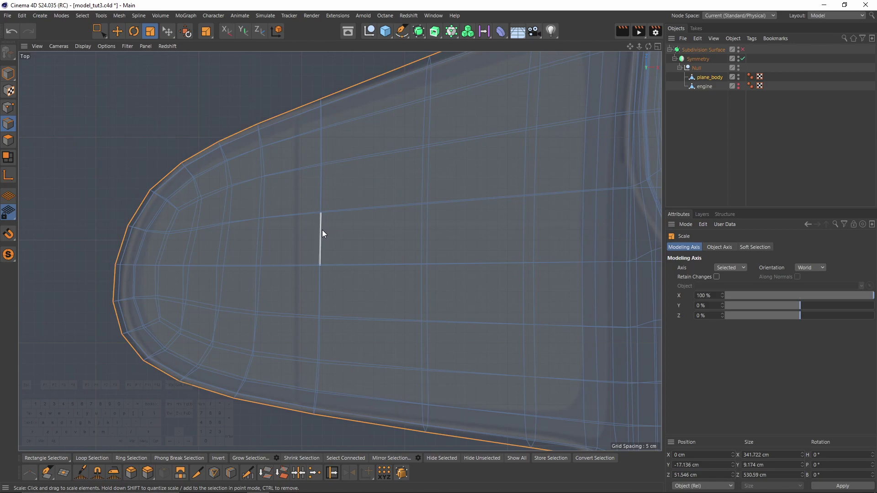
{"action": "double_click", "coordinate": [322, 233]}
{"action": "middle_click", "coordinate": [324, 229]}
{"action": "middle_click", "coordinate": [472, 194]}
{"action": "left_click_drag", "start_coordinate": [386, 251], "coordinate": [301, 252]}
{"action": "key", "text": "m"}
{"action": "key", "text": "o"}
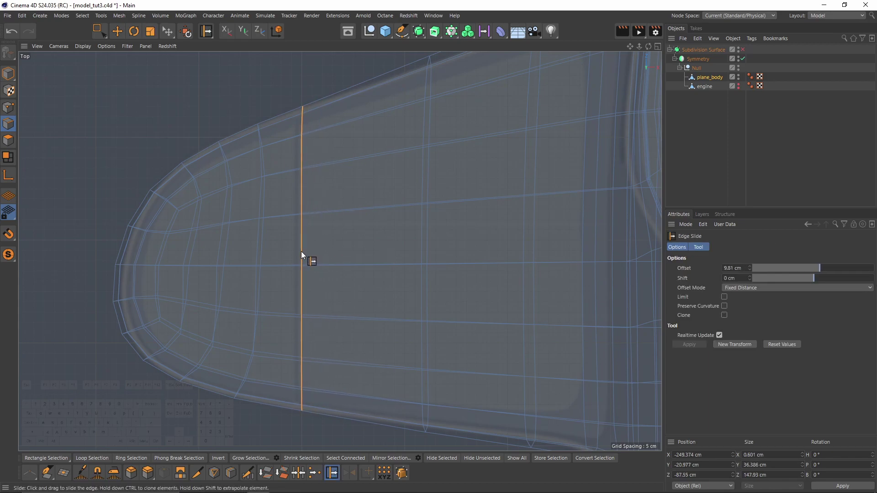
Add the mid-height edge loop running around the wing and tailplane to the selected crosswise wing loop.
{"action": "middle_click", "coordinate": [301, 251]}
{"action": "middle_click", "coordinate": [205, 164]}
{"action": "key", "text": "e"}
{"action": "left_click_drag", "start_coordinate": [384, 265], "coordinate": [447, 268], "text": "alt"}
{"action": "double_click", "coordinate": [447, 268], "text": "shift"}
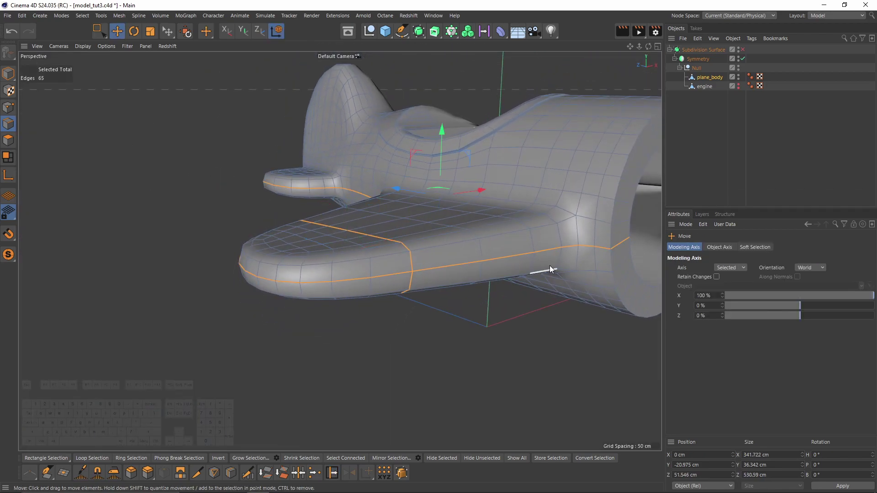
{"action": "left_click_drag", "start_coordinate": [540, 264], "coordinate": [495, 239], "text": "alt"}
{"action": "double_click", "coordinate": [475, 167]}
{"action": "left_click_drag", "start_coordinate": [536, 170], "coordinate": [410, 280], "text": "alt"}
{"action": "left_click", "coordinate": [389, 312], "text": "shift"}
{"action": "key", "text": "ctrl+z"}
{"action": "double_click", "coordinate": [386, 317], "text": "shift"}
{"action": "left_click_drag", "start_coordinate": [410, 322], "coordinate": [381, 221], "text": "alt"}
Deselect the crosswise loop's edges on the lower side of the wing with Live Selection.
{"action": "key", "text": "9"}
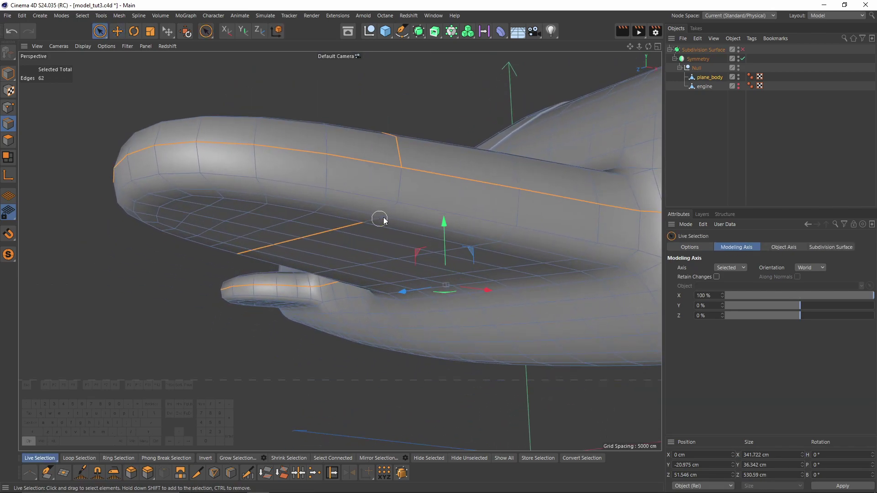
{"action": "middle_click_drag", "start_coordinate": [355, 225], "coordinate": [429, 185], "text": "alt"}
{"action": "left_click_drag", "start_coordinate": [429, 185], "coordinate": [581, 104], "text": "alt"}
{"action": "middle_click_drag", "start_coordinate": [582, 104], "coordinate": [474, 174], "text": "alt"}
{"action": "left_click_drag", "start_coordinate": [474, 174], "coordinate": [400, 199], "text": "ctrl"}
{"action": "left_click_drag", "start_coordinate": [400, 199], "coordinate": [297, 199], "text": "alt"}
{"action": "mouse_move", "coordinate": [452, 209]}
{"action": "left_mouse_down", "text": "ctrl"}
{"action": "mouse_move", "coordinate": [370, 194]}
{"action": "mouse_move", "coordinate": [338, 240]}
{"action": "mouse_move", "coordinate": [288, 258]}
{"action": "left_mouse_up", "text": "ctrl"}
{"action": "middle_click_drag", "start_coordinate": [288, 258], "coordinate": [418, 171], "text": "alt"}
{"action": "left_click_drag", "start_coordinate": [419, 173], "coordinate": [470, 172], "text": "alt"}
{"action": "scroll", "coordinate": [469, 173], "scroll_direction": "up", "scroll_amount": 3}
Bevel the selected wing and tailplane edges with an offset of 1 cm and a subdivision of 2.
{"action": "right_click", "coordinate": [541, 156]}
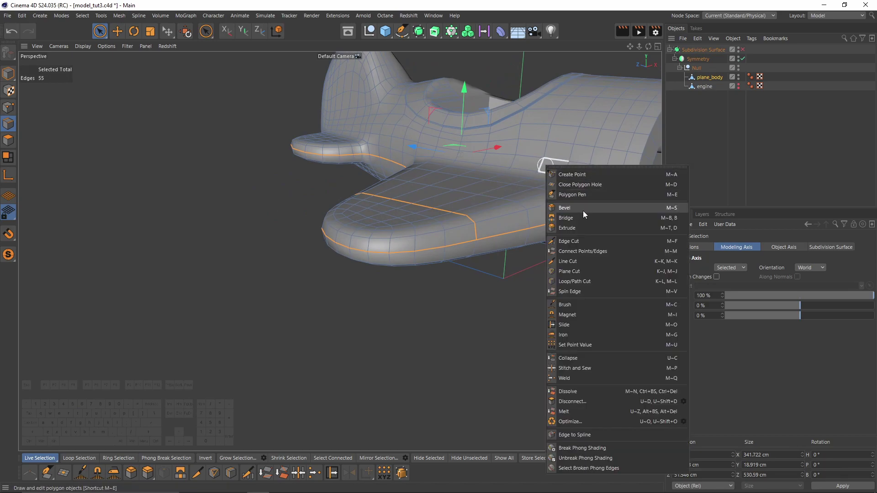
{"action": "left_click", "coordinate": [582, 209]}
{"action": "scroll", "coordinate": [570, 217], "scroll_direction": "up", "scroll_amount": 2}
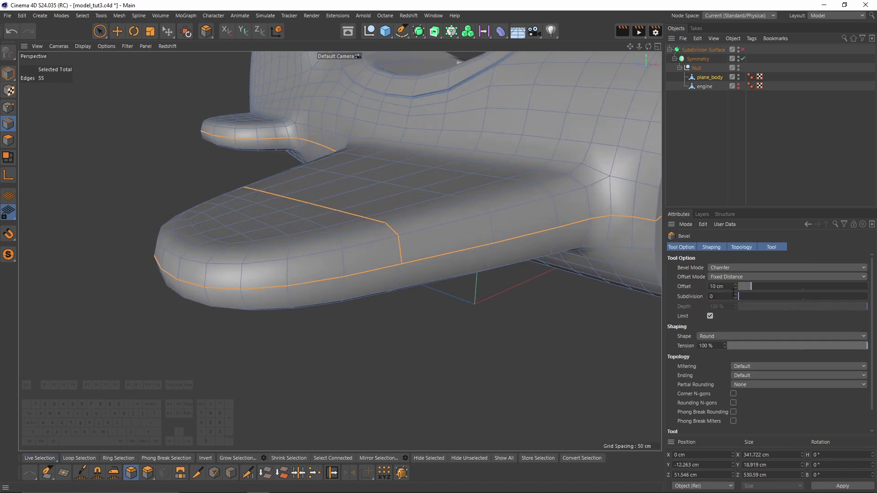
{"action": "left_click_drag", "start_coordinate": [731, 296], "coordinate": [667, 291]}
{"action": "type", "text": "2"}
{"action": "key", "text": "Return"}
{"action": "scroll", "coordinate": [483, 239], "scroll_direction": "up", "scroll_amount": 3}
{"action": "key", "text": "ctrl+z"}
Select the narrow middle polygon loops of the beveled strips around the wing and tailplane and across the wing.
{"action": "left_click_drag", "start_coordinate": [418, 311], "coordinate": [358, 269], "text": "alt"}
{"action": "scroll", "coordinate": [434, 305], "scroll_direction": "down", "scroll_amount": 3}
{"action": "left_click", "coordinate": [8, 140]}
{"action": "scroll", "coordinate": [403, 248], "scroll_direction": "up", "scroll_amount": 2}
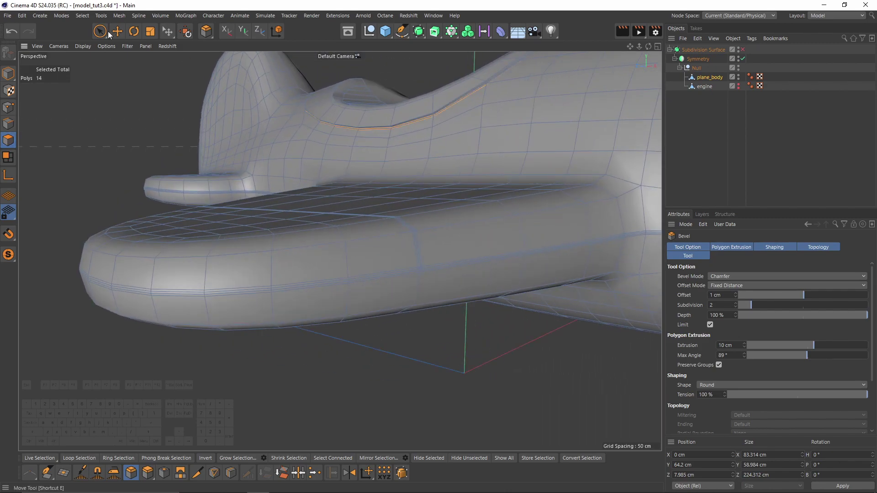
{"action": "left_click", "coordinate": [67, 15]}
{"action": "mouse_move", "coordinate": [82, 16]}
{"action": "left_click", "coordinate": [98, 43]}
{"action": "scroll", "coordinate": [506, 303], "scroll_direction": "up", "scroll_amount": 5}
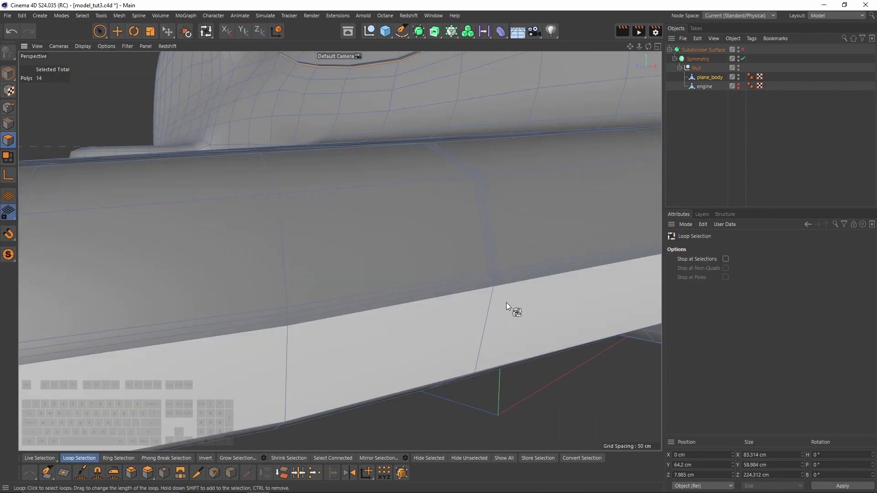
{"action": "left_click", "coordinate": [489, 279]}
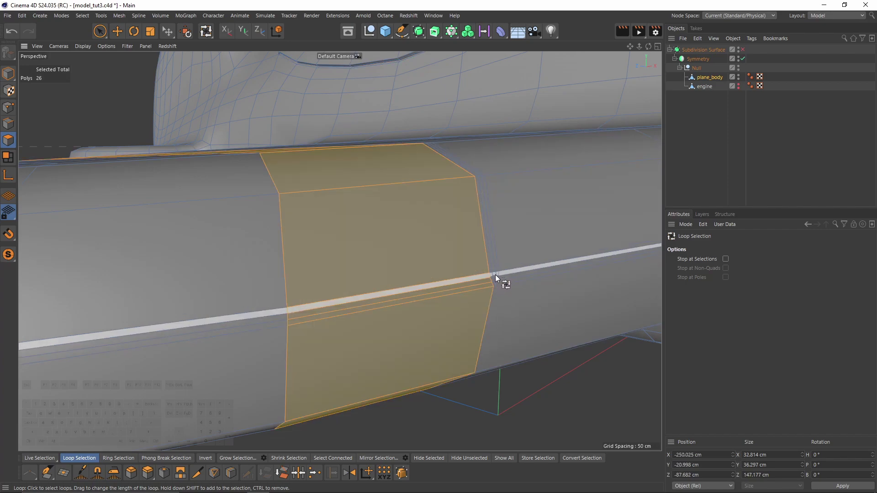
{"action": "key", "text": "ctrl+z"}
{"action": "left_click", "coordinate": [492, 282]}
{"action": "left_click", "coordinate": [495, 279], "text": "shift"}
{"action": "scroll", "coordinate": [507, 267], "scroll_direction": "down", "scroll_amount": 10}
Sink the selected strip polygons into the surface with Normal Move at about -1.492 cm.
{"action": "mouse_move", "coordinate": [362, 269]}
{"action": "left_mouse_down", "text": "alt"}
{"action": "mouse_move", "coordinate": [445, 284]}
{"action": "mouse_move", "coordinate": [367, 272]}
{"action": "left_mouse_up", "text": "alt"}
{"action": "scroll", "coordinate": [436, 253], "scroll_direction": "up", "scroll_amount": 3}
{"action": "right_click", "coordinate": [443, 256]}
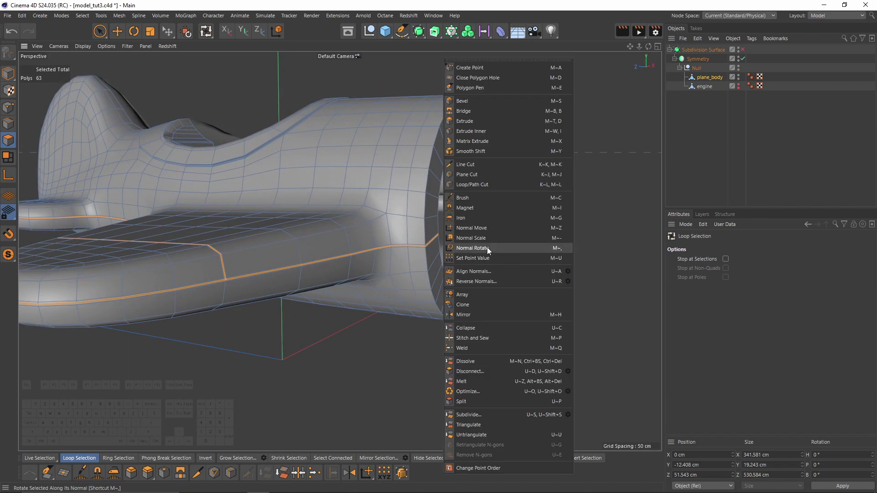
{"action": "left_click", "coordinate": [462, 234]}
{"action": "left_click_drag", "start_coordinate": [463, 233], "coordinate": [501, 212], "text": "alt"}
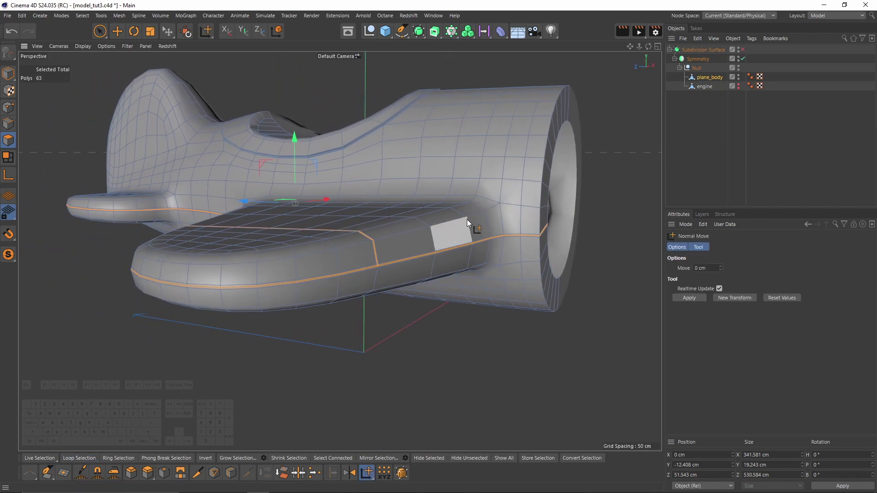
{"action": "right_click_drag", "start_coordinate": [405, 225], "coordinate": [432, 231], "text": "alt"}
{"action": "left_click_drag", "start_coordinate": [432, 231], "coordinate": [418, 213], "text": "alt"}
{"action": "right_click_drag", "start_coordinate": [418, 213], "coordinate": [452, 224], "text": "alt"}
{"action": "left_click_drag", "start_coordinate": [532, 307], "coordinate": [410, 306]}
{"action": "key", "text": "q"}
Examine the recessed panel lines along the wing's front edge, the crosswise groove and the wing underside.
{"action": "right_click_drag", "start_coordinate": [394, 232], "coordinate": [357, 263], "text": "alt"}
{"action": "left_click_drag", "start_coordinate": [357, 262], "coordinate": [400, 242], "text": "alt"}
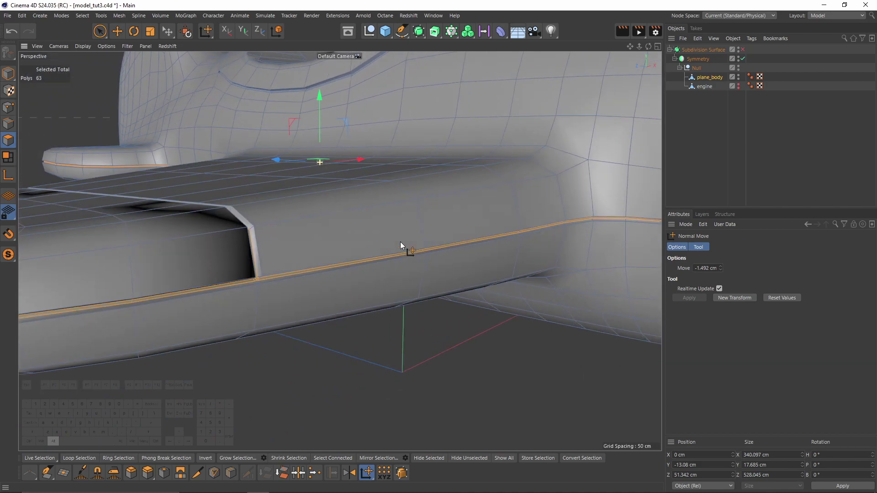
{"action": "right_click_drag", "start_coordinate": [401, 242], "coordinate": [456, 232], "text": "alt"}
{"action": "left_click", "coordinate": [802, 160]}
{"action": "left_click_drag", "start_coordinate": [352, 249], "coordinate": [376, 226], "text": "alt"}
{"action": "right_click_drag", "start_coordinate": [376, 227], "coordinate": [350, 238], "text": "alt"}
{"action": "left_click_drag", "start_coordinate": [350, 238], "coordinate": [501, 215], "text": "alt"}
{"action": "right_click_drag", "start_coordinate": [501, 215], "coordinate": [498, 193], "text": "alt"}
{"action": "key", "text": "ctrl+z"}
{"action": "key", "text": "ctrl+z"}
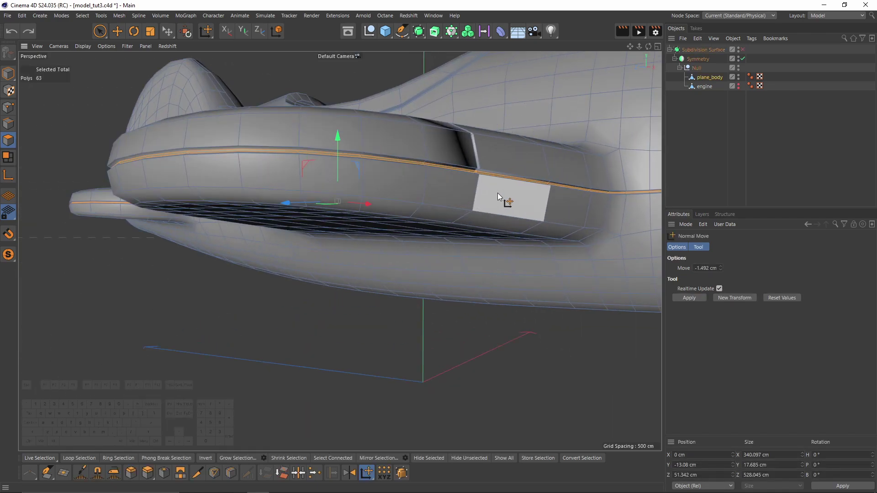
Add supporting loop cuts along the lengthwise wing groove and beside the crosswise groove with Loop/Path Cut.
{"action": "right_click", "coordinate": [544, 206]}
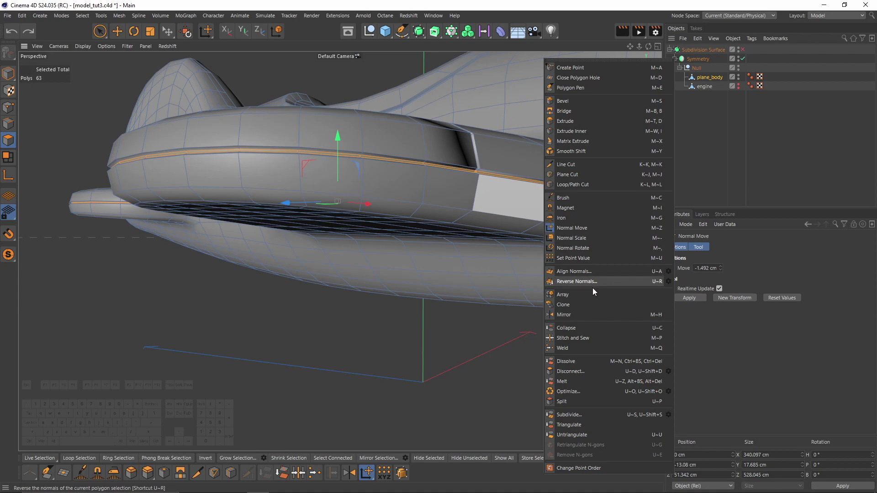
{"action": "left_click", "coordinate": [578, 184]}
{"action": "scroll", "coordinate": [521, 178], "scroll_direction": "up", "scroll_amount": 5}
{"action": "scroll", "coordinate": [516, 175], "scroll_direction": "down", "scroll_amount": 4}
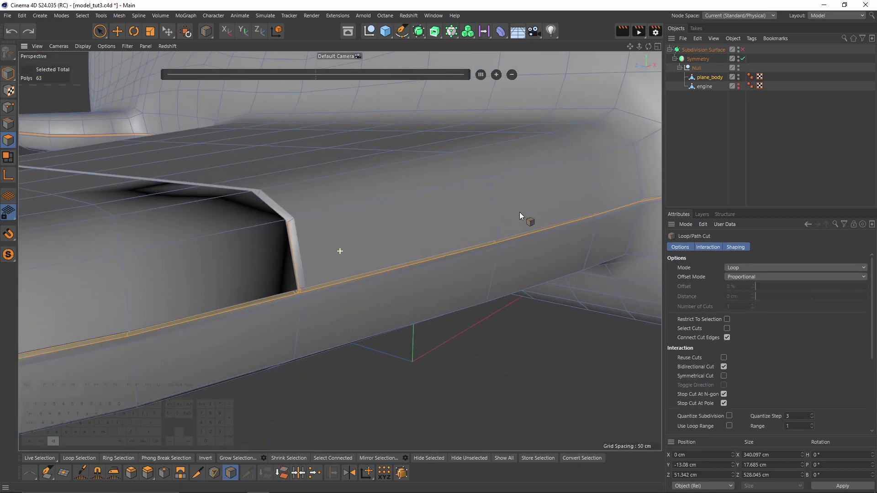
{"action": "left_click", "coordinate": [497, 251]}
{"action": "middle_click_drag", "start_coordinate": [411, 243], "coordinate": [480, 222], "text": "alt"}
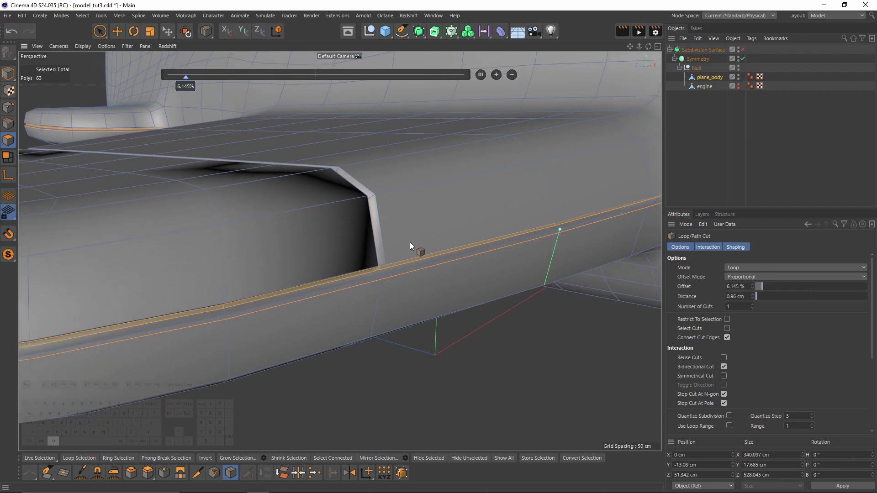
{"action": "left_click", "coordinate": [387, 256]}
{"action": "left_click_drag", "start_coordinate": [451, 255], "coordinate": [494, 254], "text": "alt"}
{"action": "left_click", "coordinate": [336, 277]}
Add a supporting loop cut on the wing-tip side of the crosswise groove.
{"action": "left_click", "coordinate": [774, 159]}
{"action": "right_click_drag", "start_coordinate": [406, 244], "coordinate": [363, 250], "text": "alt"}
{"action": "left_click_drag", "start_coordinate": [364, 251], "coordinate": [361, 288], "text": "alt"}
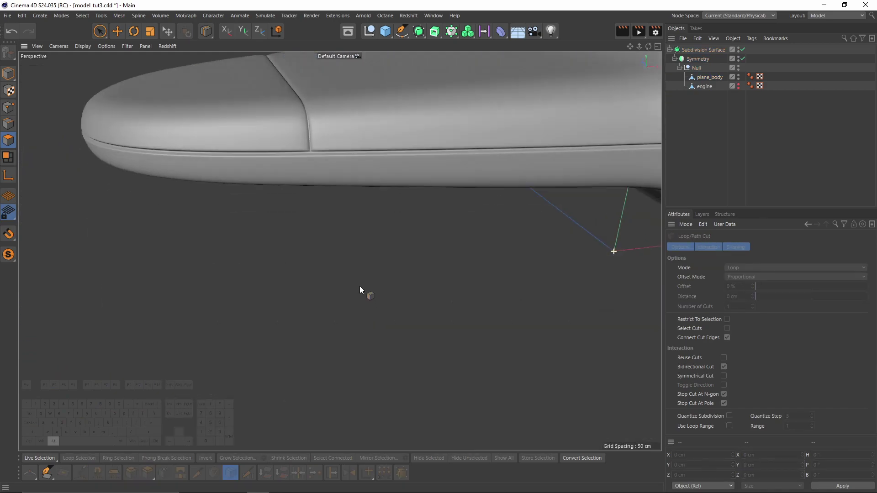
{"action": "right_click_drag", "start_coordinate": [360, 288], "coordinate": [297, 182], "text": "alt"}
{"action": "key", "text": "ctrl+z"}
{"action": "left_click_drag", "start_coordinate": [297, 182], "coordinate": [291, 267], "text": "alt"}
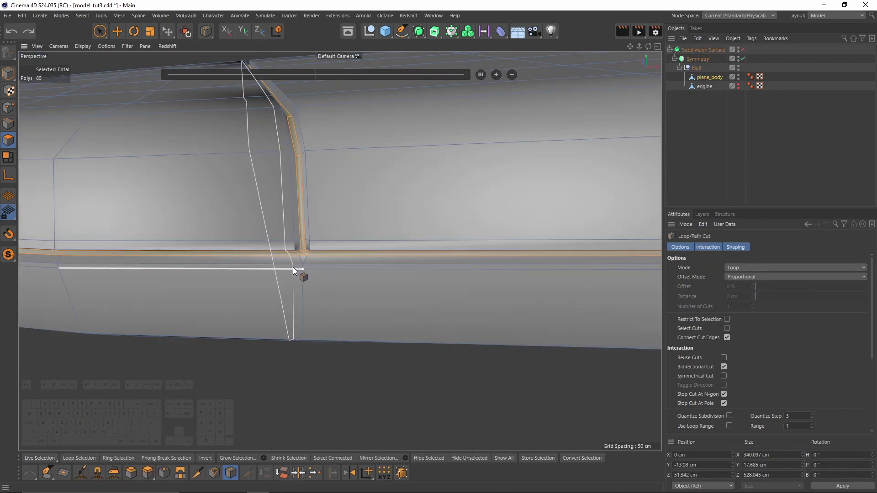
{"action": "left_click", "coordinate": [293, 267]}
{"action": "key", "text": "e"}
Examine the smoothed panel lines on the wing, comparing them with the unsmoothed mesh around the groove junction.
{"action": "scroll", "coordinate": [324, 250], "scroll_direction": "down", "scroll_amount": 3}
{"action": "left_click", "coordinate": [801, 200]}
{"action": "left_click_drag", "start_coordinate": [347, 201], "coordinate": [378, 226], "text": "alt"}
{"action": "key", "text": "ctrl+z"}
{"action": "key", "text": "q"}
{"action": "left_click", "coordinate": [810, 143]}
{"action": "scroll", "coordinate": [438, 248], "scroll_direction": "down", "scroll_amount": 3}
{"action": "left_click_drag", "start_coordinate": [438, 248], "coordinate": [401, 204], "text": "alt"}
{"action": "middle_click_drag", "start_coordinate": [401, 204], "coordinate": [409, 232], "text": "alt"}
{"action": "key", "text": "ctrl+z"}
{"action": "key", "text": "q"}
{"action": "left_click_drag", "start_coordinate": [379, 222], "coordinate": [405, 195], "text": "alt"}
{"action": "scroll", "coordinate": [405, 194], "scroll_direction": "up", "scroll_amount": 3}
{"action": "left_click", "coordinate": [15, 122]}
{"action": "scroll", "coordinate": [342, 177], "scroll_direction": "up", "scroll_amount": 2}
{"action": "left_click", "coordinate": [356, 183]}
{"action": "key", "text": "q"}
{"action": "left_click", "coordinate": [838, 159]}
{"action": "scroll", "coordinate": [485, 159], "scroll_direction": "down", "scroll_amount": 3}
{"action": "left_click_drag", "start_coordinate": [436, 158], "coordinate": [354, 291], "text": "alt"}
{"action": "key", "text": "ctrl+z"}
{"action": "key", "text": "ctrl+z"}
{"action": "scroll", "coordinate": [354, 291], "scroll_direction": "up", "scroll_amount": 1}
Weld the points just below the junction of the crosswise and lengthwise grooves into one central point with Slide.
{"action": "left_click", "coordinate": [7, 108]}
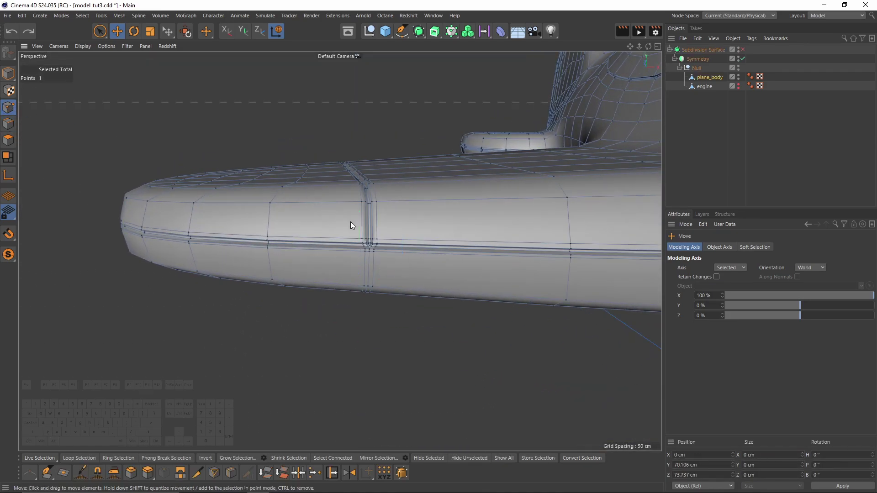
{"action": "key", "text": "m"}
{"action": "key", "text": "o"}
{"action": "scroll", "coordinate": [363, 255], "scroll_direction": "up", "scroll_amount": 5}
{"action": "scroll", "coordinate": [379, 231], "scroll_direction": "down", "scroll_amount": 2}
{"action": "left_click_drag", "start_coordinate": [363, 223], "coordinate": [498, 170], "text": "ctrl"}
{"action": "scroll", "coordinate": [391, 227], "scroll_direction": "down", "scroll_amount": 8}
{"action": "scroll", "coordinate": [489, 202], "scroll_direction": "up", "scroll_amount": 10}
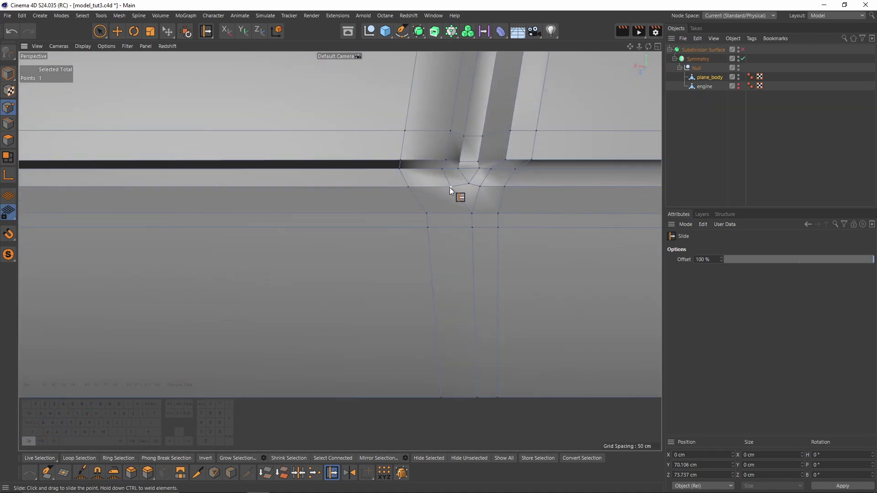
{"action": "left_click_drag", "start_coordinate": [450, 188], "coordinate": [427, 192], "text": "ctrl"}
Select the two outer edge loops running under the wing from the welded junction point and dissolve them.
{"action": "left_click", "coordinate": [8, 124]}
{"action": "key", "text": "e"}
{"action": "double_click", "coordinate": [418, 308]}
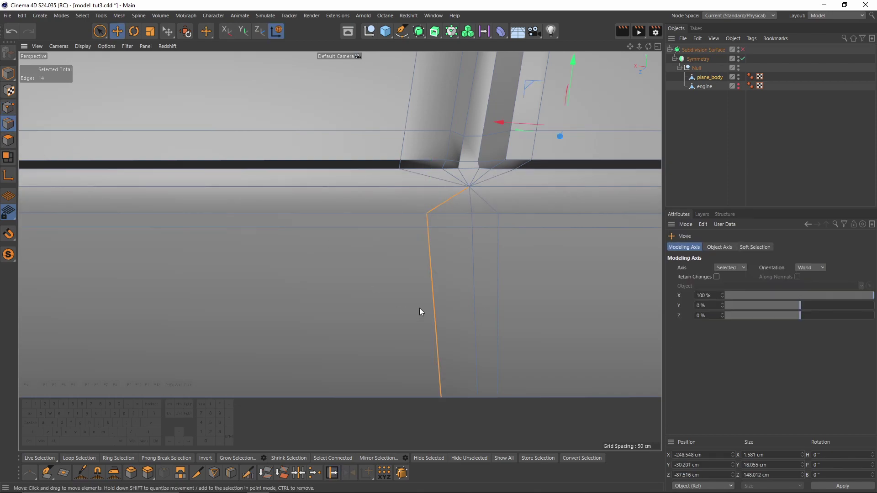
{"action": "double_click", "coordinate": [490, 285], "text": "shift"}
{"action": "middle_click_drag", "start_coordinate": [591, 269], "coordinate": [538, 255], "text": "alt"}
{"action": "key", "text": "m"}
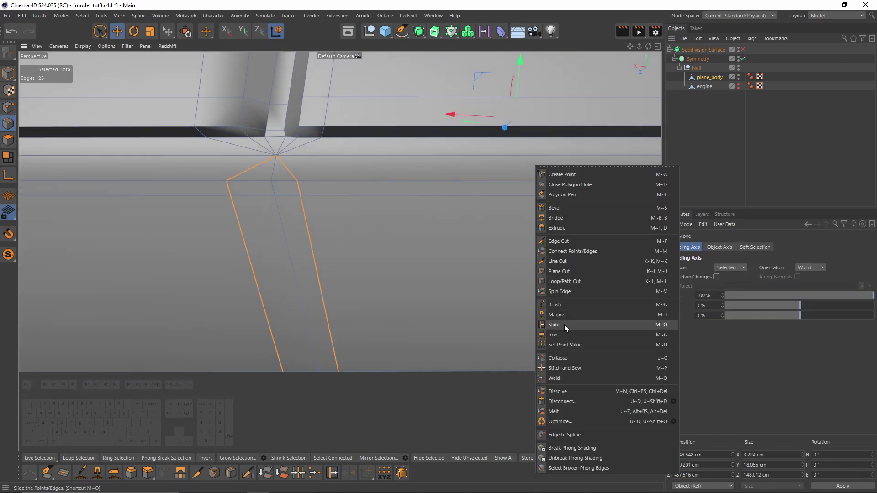
{"action": "left_click", "coordinate": [569, 392]}
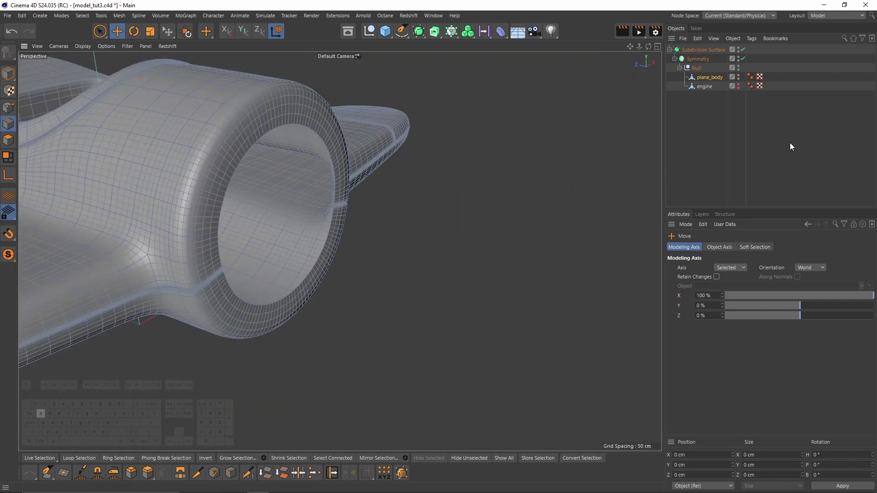
Examine the smoothed groove junction on the wing's front edge from several angles.
{"action": "left_click", "coordinate": [790, 145]}
{"action": "left_click_drag", "start_coordinate": [221, 228], "coordinate": [319, 286], "text": "alt"}
{"action": "right_click_drag", "start_coordinate": [319, 286], "coordinate": [338, 260], "text": "alt"}
{"action": "left_click_drag", "start_coordinate": [338, 260], "coordinate": [338, 232], "text": "alt"}
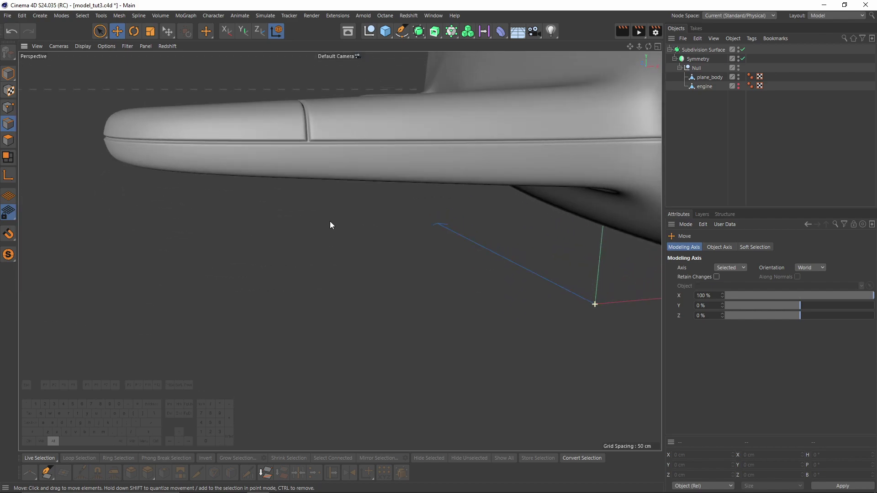
{"action": "right_click_drag", "start_coordinate": [312, 143], "coordinate": [339, 154], "text": "alt"}
{"action": "scroll", "coordinate": [347, 156], "scroll_direction": "up", "scroll_amount": 2}
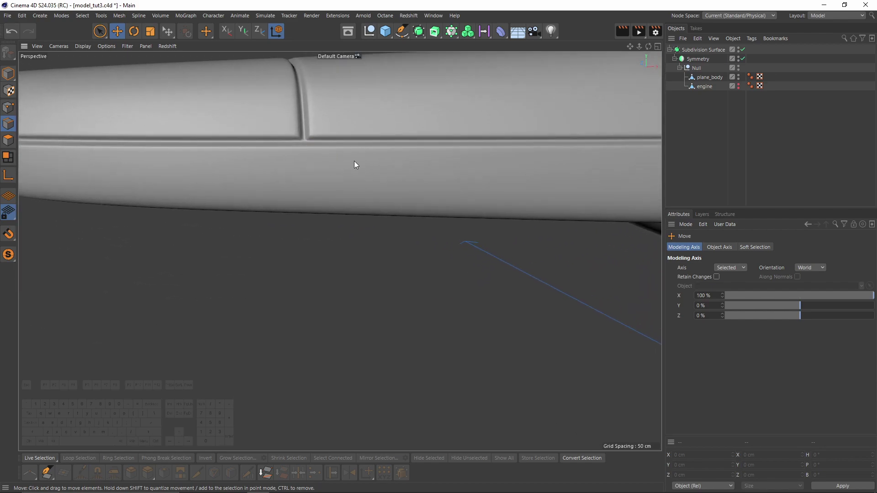
{"action": "scroll", "coordinate": [338, 137], "scroll_direction": "down", "scroll_amount": 2}
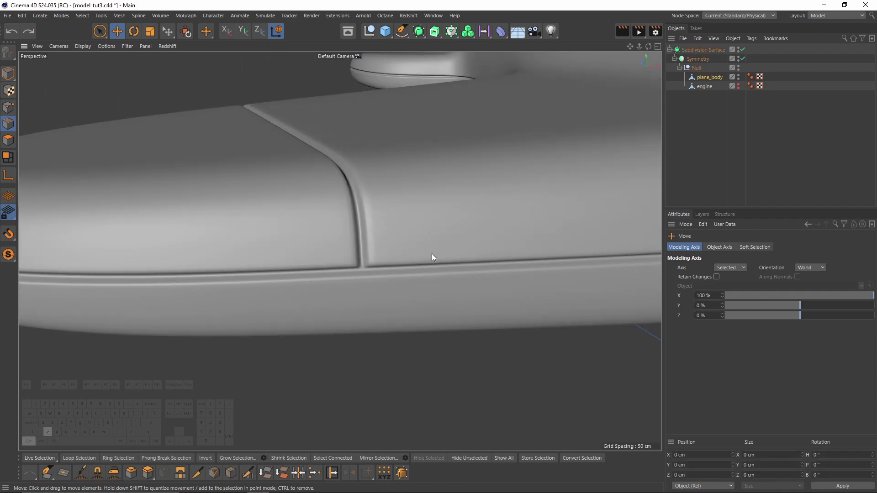
{"action": "key", "text": "q"}
Select two short edges at the groove junction on the wing's front edge.
{"action": "scroll", "coordinate": [395, 266], "scroll_direction": "up", "scroll_amount": 3}
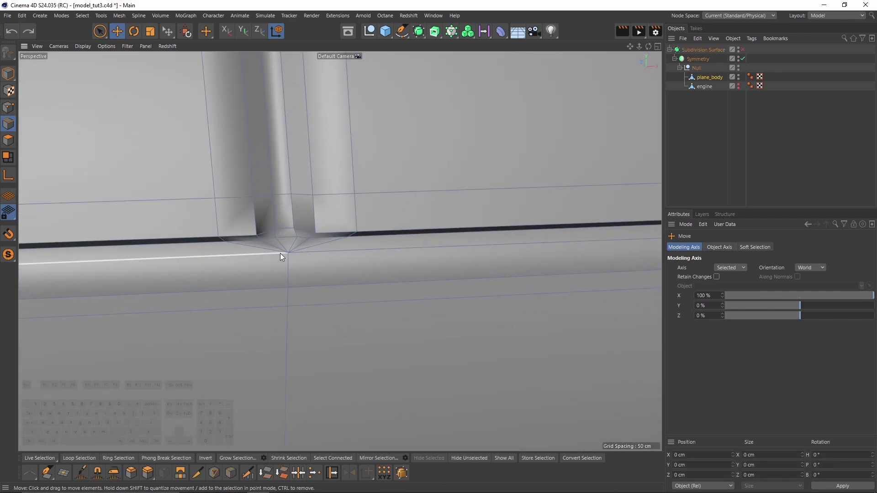
{"action": "left_click", "coordinate": [279, 249]}
{"action": "left_click", "coordinate": [303, 243], "text": "shift"}
{"action": "left_click_drag", "start_coordinate": [304, 243], "coordinate": [388, 198], "text": "alt"}
{"action": "mouse_move", "coordinate": [446, 204]}
{"action": "right_mouse_down", "text": "alt"}
{"action": "mouse_move", "coordinate": [421, 210]}
{"action": "mouse_move", "coordinate": [438, 212]}
{"action": "right_mouse_up", "text": "alt"}
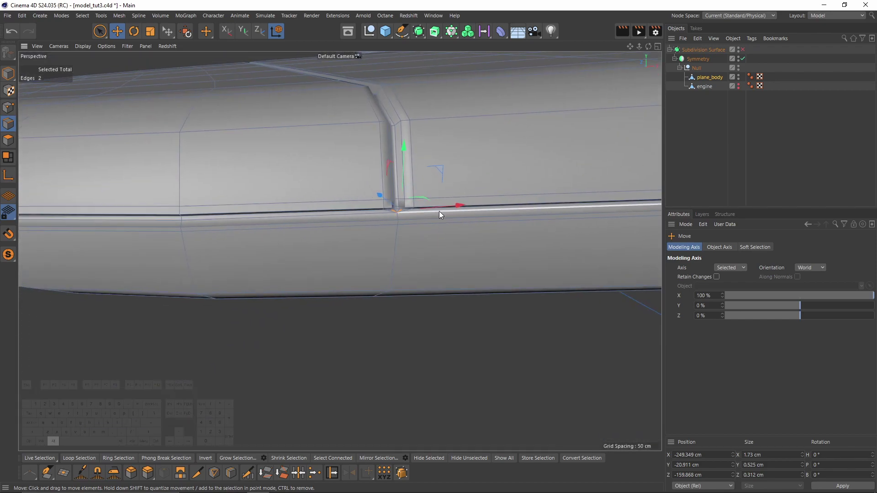
{"action": "left_click_drag", "start_coordinate": [438, 212], "coordinate": [408, 224], "text": "alt"}
{"action": "right_click_drag", "start_coordinate": [408, 223], "coordinate": [374, 262], "text": "alt"}
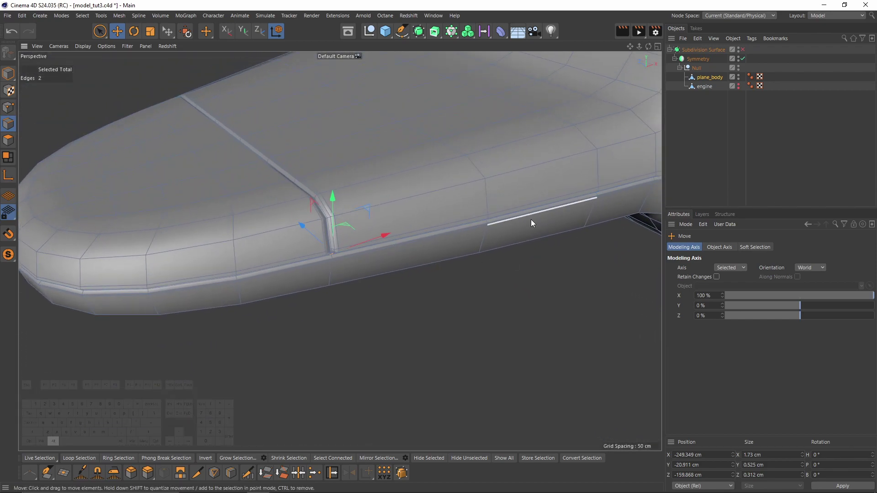
{"action": "right_click_drag", "start_coordinate": [543, 214], "coordinate": [425, 234], "text": "alt"}
{"action": "left_click_drag", "start_coordinate": [425, 234], "coordinate": [305, 177], "text": "alt"}
Select a polygon on the wing's underside near the fuselage, where the landing gear leg meets the wing in the Front view.
{"action": "left_click", "coordinate": [7, 140]}
{"action": "middle_click", "coordinate": [318, 316]}
{"action": "middle_click", "coordinate": [319, 316]}
{"action": "middle_click_drag", "start_coordinate": [402, 295], "coordinate": [223, 294], "text": "alt"}
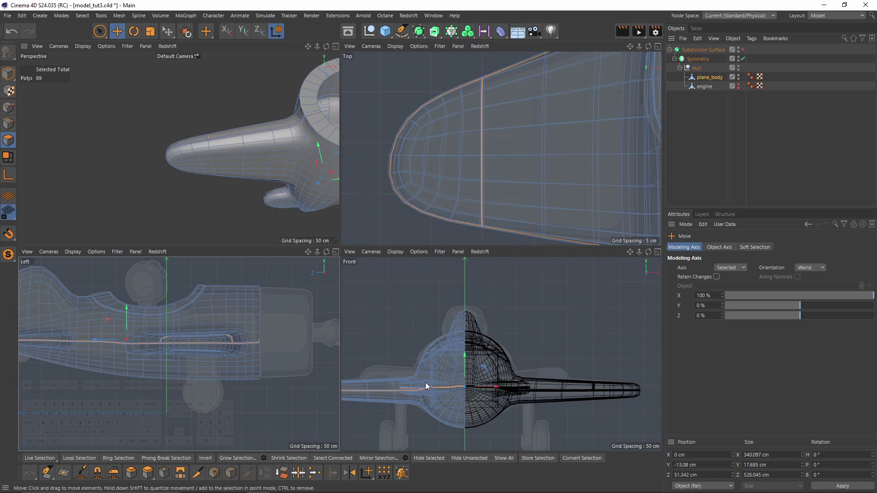
{"action": "scroll", "coordinate": [409, 411], "scroll_direction": "up", "scroll_amount": 2}
{"action": "middle_click", "coordinate": [248, 192]}
{"action": "left_click_drag", "start_coordinate": [249, 192], "coordinate": [440, 212], "text": "alt"}
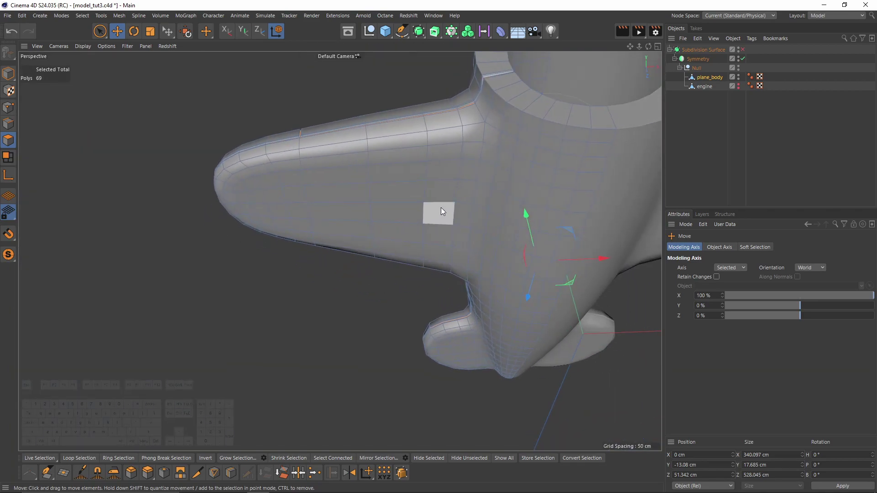
{"action": "left_click", "coordinate": [440, 213]}
{"action": "middle_click", "coordinate": [368, 300]}
{"action": "scroll", "coordinate": [440, 407], "scroll_direction": "up", "scroll_amount": 8}
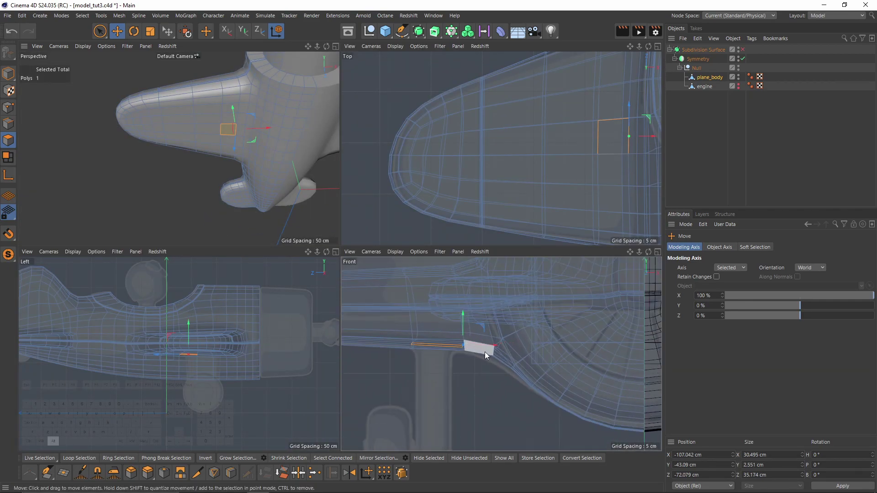
Add the next two polygons toward the wing's front edge to the selection and inset all three slightly with Extrude Inner.
{"action": "left_click_drag", "start_coordinate": [222, 141], "coordinate": [224, 136], "text": "alt"}
{"action": "left_click", "coordinate": [224, 136], "text": "shift"}
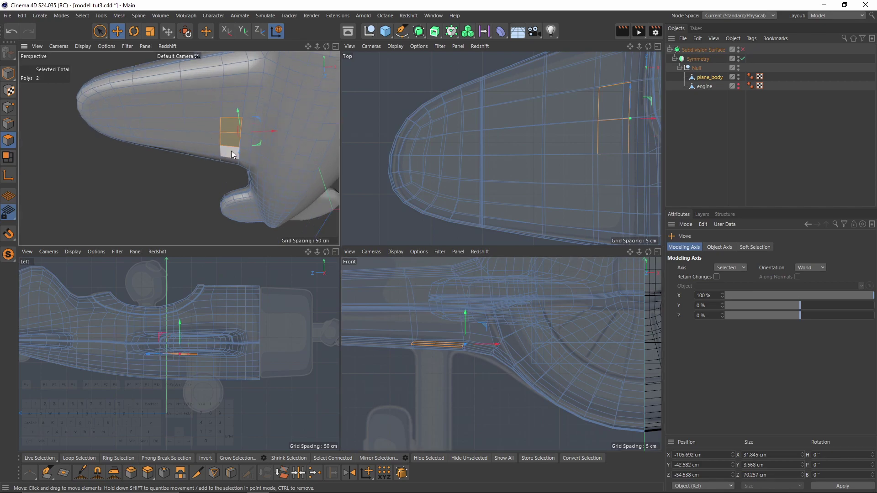
{"action": "left_click", "coordinate": [223, 144], "text": "ctrl"}
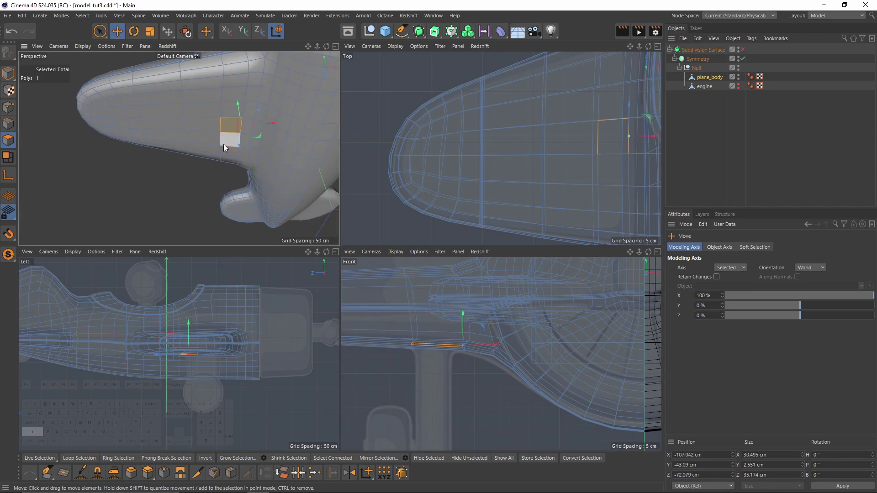
{"action": "left_click", "coordinate": [230, 111], "text": "shift"}
{"action": "left_click", "coordinate": [229, 97], "text": "shift"}
{"action": "middle_click", "coordinate": [234, 104]}
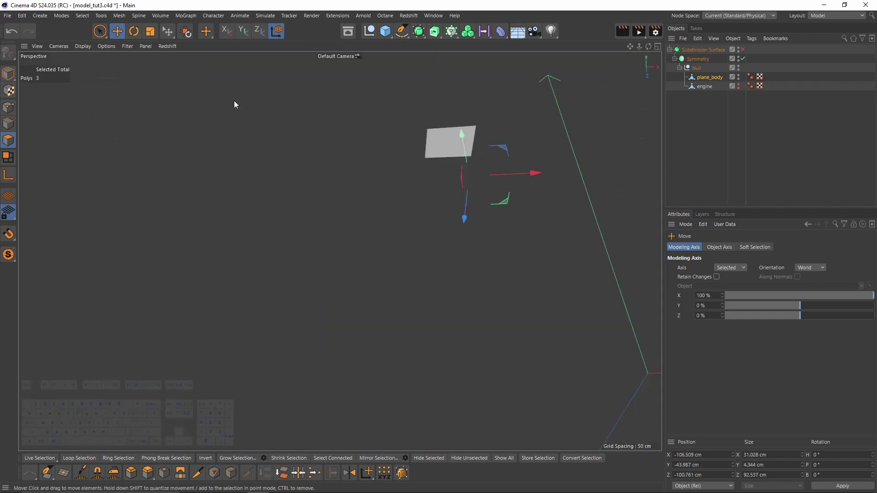
{"action": "key", "text": "m"}
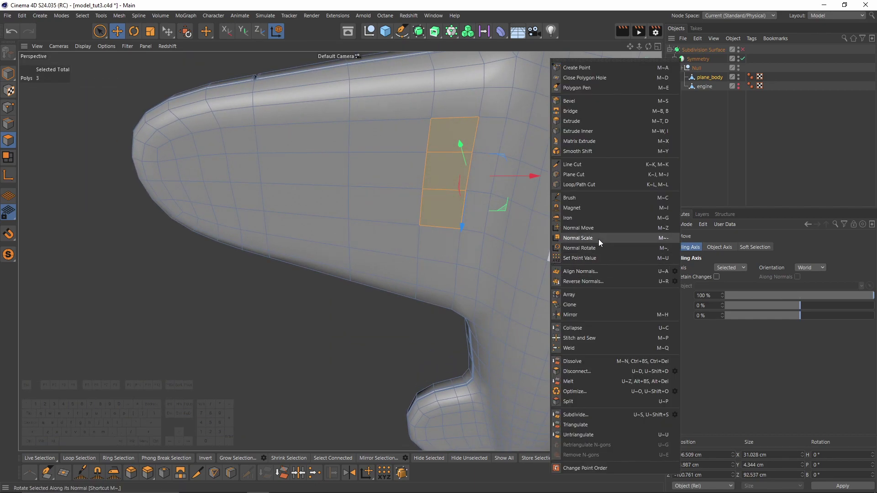
{"action": "left_click", "coordinate": [585, 132]}
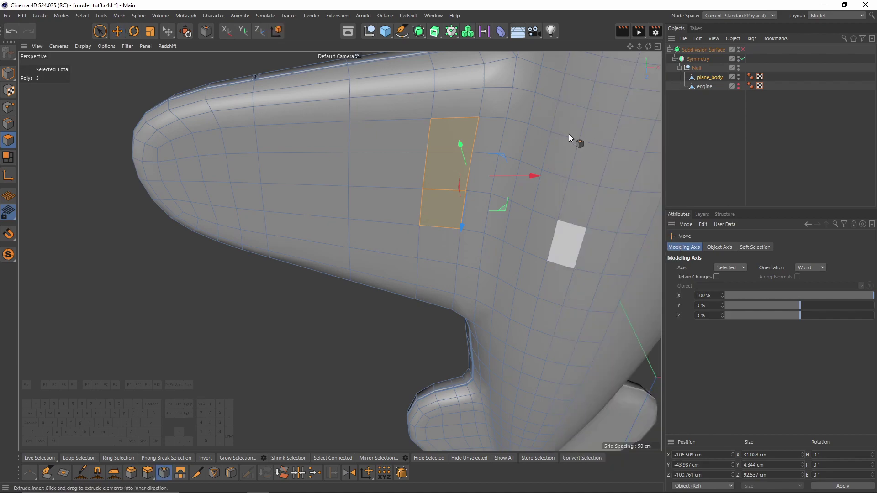
Select the inset's three fuselage-side edges and scale them flat to a size of 0 cm along X.
{"action": "left_click", "coordinate": [8, 124]}
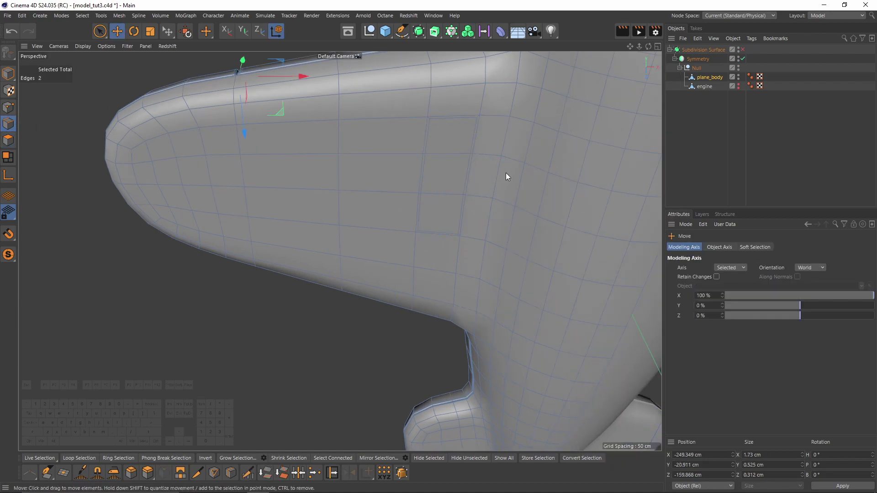
{"action": "left_click", "coordinate": [468, 141]}
{"action": "left_click", "coordinate": [464, 176], "text": "shift"}
{"action": "left_click", "coordinate": [457, 221], "text": "shift"}
{"action": "scroll", "coordinate": [487, 200], "scroll_direction": "up", "scroll_amount": 2}
{"action": "key", "text": "t"}
{"action": "key", "text": "w"}
{"action": "left_click_drag", "start_coordinate": [466, 176], "coordinate": [464, 176], "text": "shift"}
Slide the three edges about 6.47 cm toward the wing tip, aligning them with the landing gear leg in the Front view.
{"action": "key", "text": "m"}
{"action": "key", "text": "o"}
{"action": "middle_click", "coordinate": [394, 221]}
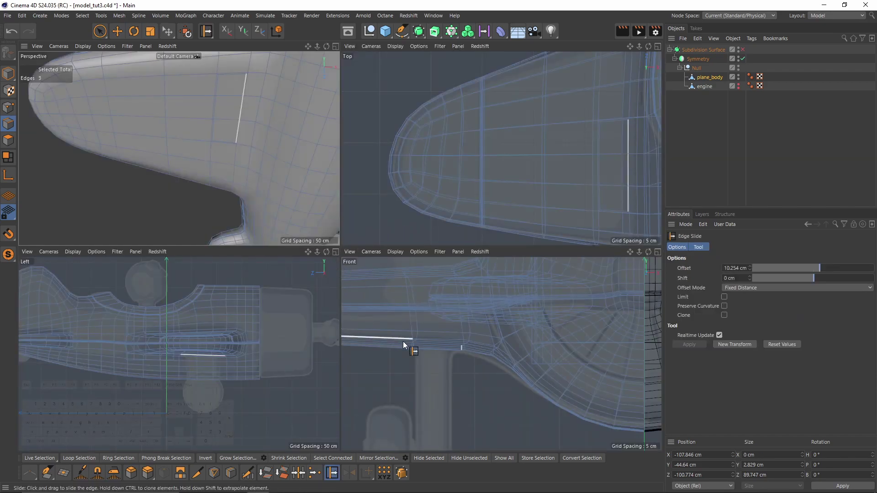
{"action": "scroll", "coordinate": [457, 289], "scroll_direction": "up", "scroll_amount": 3}
{"action": "scroll", "coordinate": [239, 117], "scroll_direction": "up", "scroll_amount": 2}
{"action": "left_click_drag", "start_coordinate": [229, 110], "coordinate": [194, 117]}
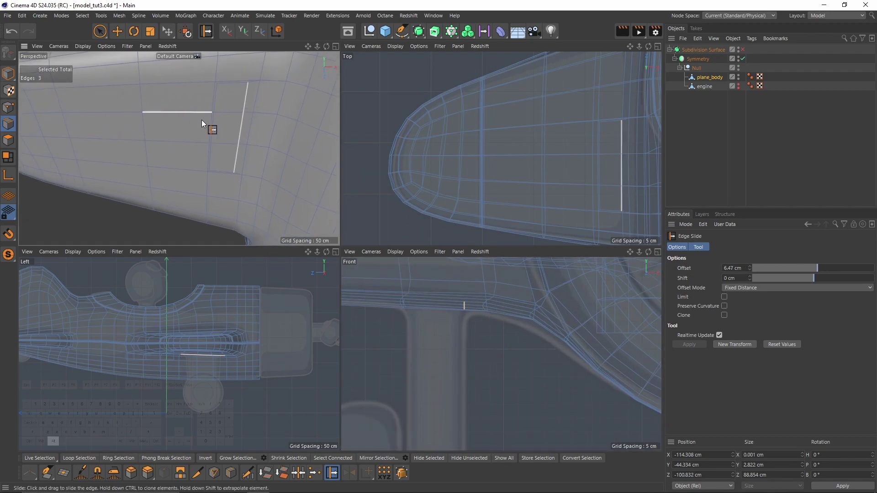
Select the edge loop bordering the inset on its wing-tip side and slide it about 9.54 cm toward the wing tip.
{"action": "key", "text": "e"}
{"action": "key", "text": "w"}
{"action": "double_click", "coordinate": [209, 96]}
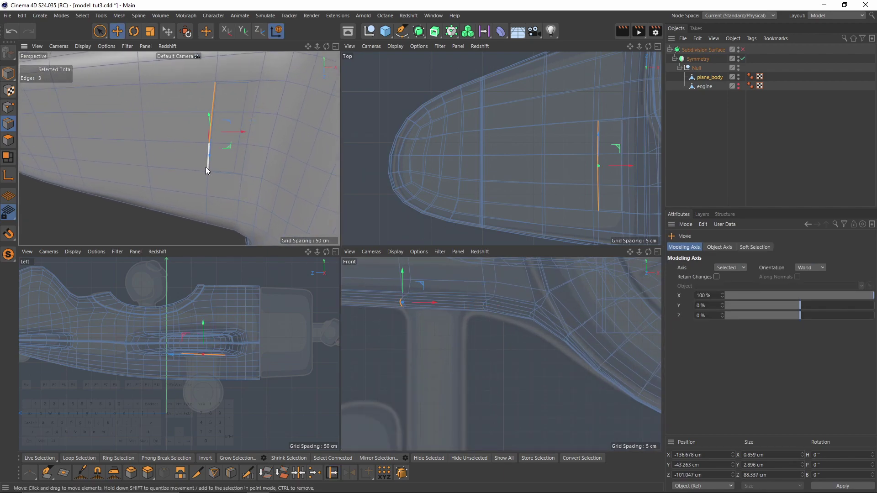
{"action": "key", "text": "m"}
{"action": "key", "text": "o"}
{"action": "left_click_drag", "start_coordinate": [207, 161], "coordinate": [197, 158]}
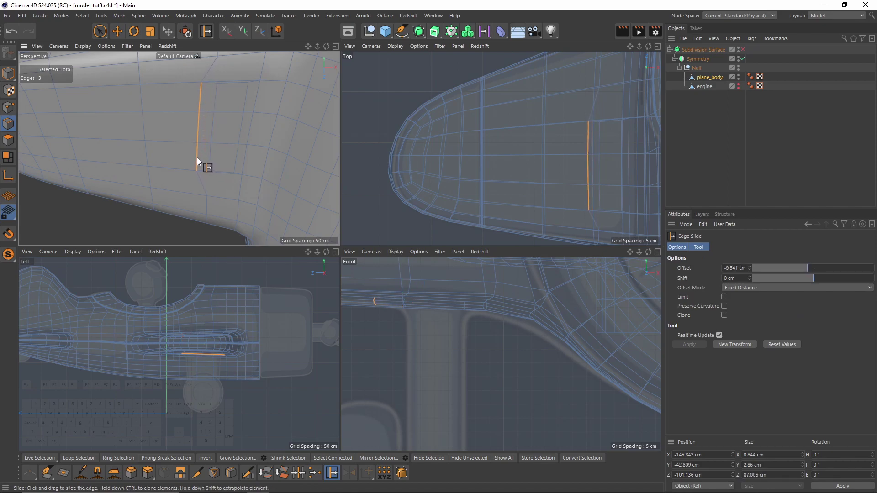
Select the inset's three wing-tip-side edges and scale them flat along X.
{"action": "key", "text": "e"}
{"action": "left_click", "coordinate": [216, 101]}
{"action": "left_click", "coordinate": [212, 159], "text": "ctrl+shift"}
{"action": "key", "text": "t"}
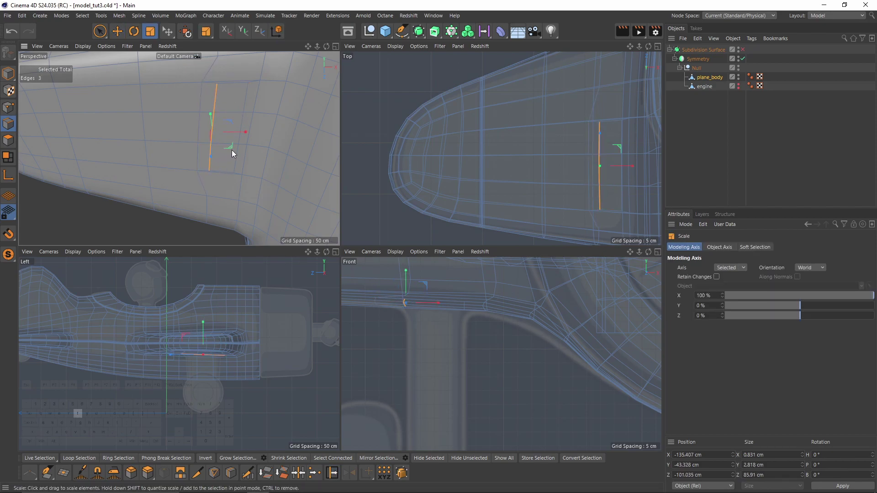
{"action": "left_click_drag", "start_coordinate": [217, 132], "coordinate": [221, 133]}
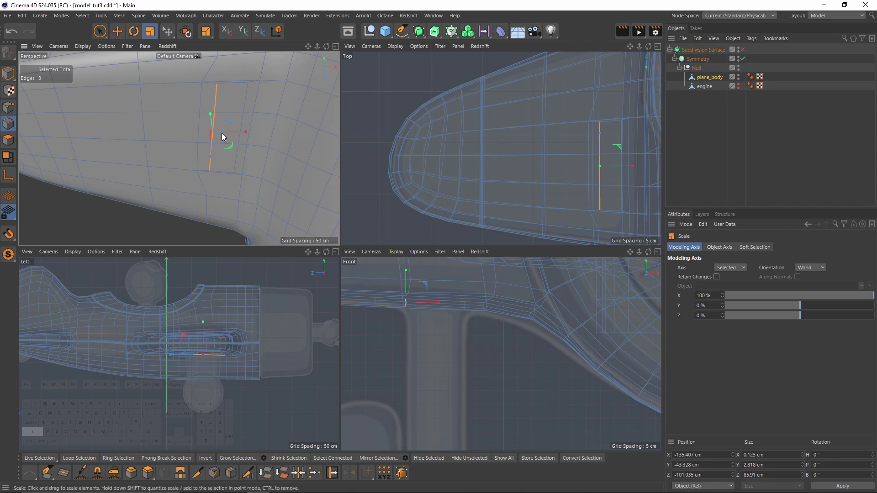
Slide the inset's front and rear edges inward with Edge Slide, moving the rear edge about 9.45 cm.
{"action": "left_click", "coordinate": [237, 81]}
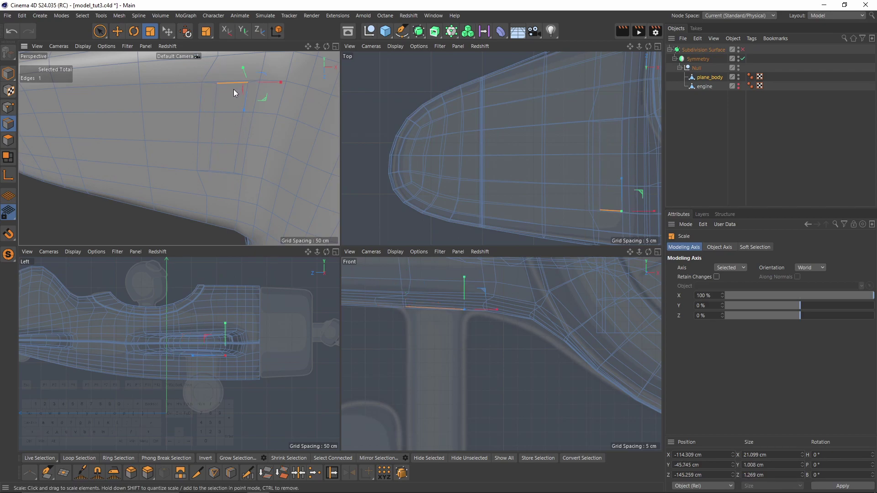
{"action": "key", "text": "m"}
{"action": "key", "text": "o"}
{"action": "scroll", "coordinate": [253, 369], "scroll_direction": "up", "scroll_amount": 3}
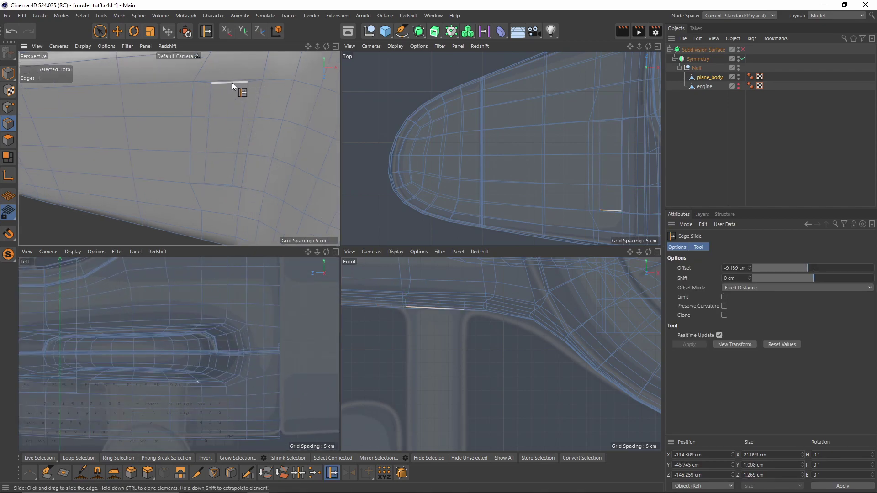
{"action": "left_click_drag", "start_coordinate": [226, 94], "coordinate": [225, 163]}
{"action": "key", "text": "e"}
{"action": "key", "text": "m"}
{"action": "key", "text": "o"}
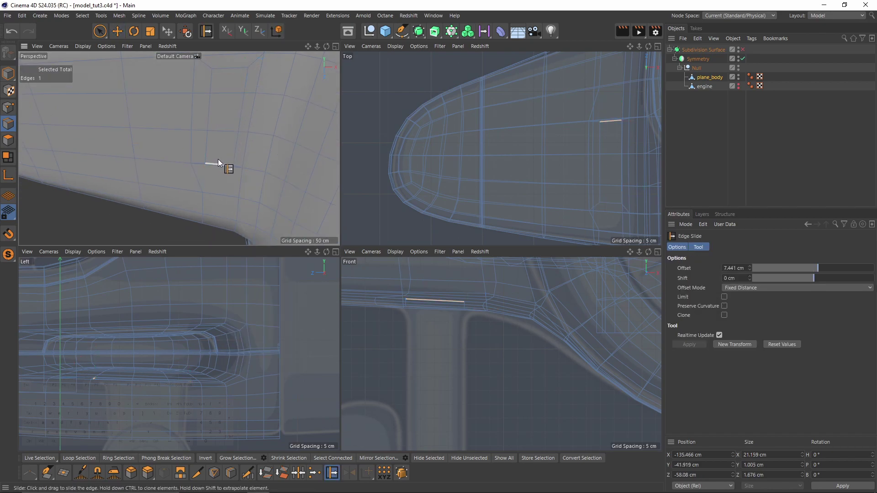
{"action": "left_click_drag", "start_coordinate": [220, 156], "coordinate": [220, 155]}
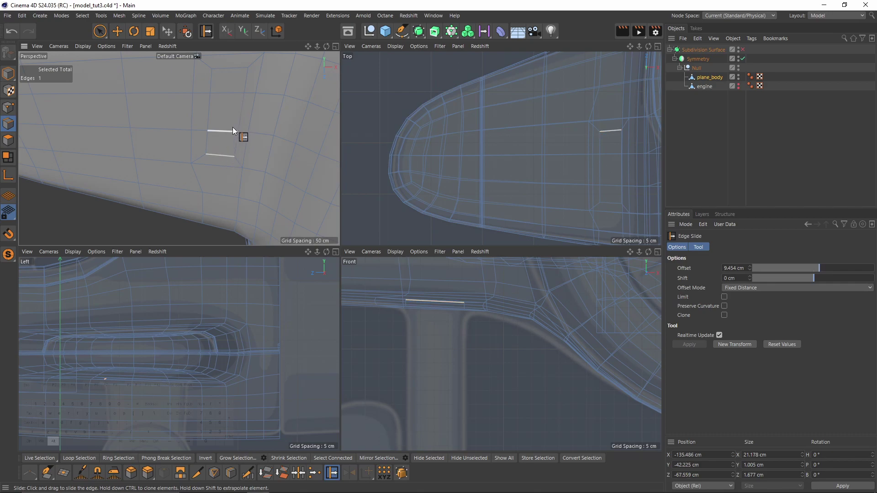
Extrude the three inset polygons down to the wheel centre in the Left view, about Y -122.6 cm, and flatten them to 0 cm in Y.
{"action": "right_click_drag", "start_coordinate": [235, 128], "coordinate": [223, 147], "text": "alt"}
{"action": "left_click", "coordinate": [8, 140]}
{"action": "key", "text": "e"}
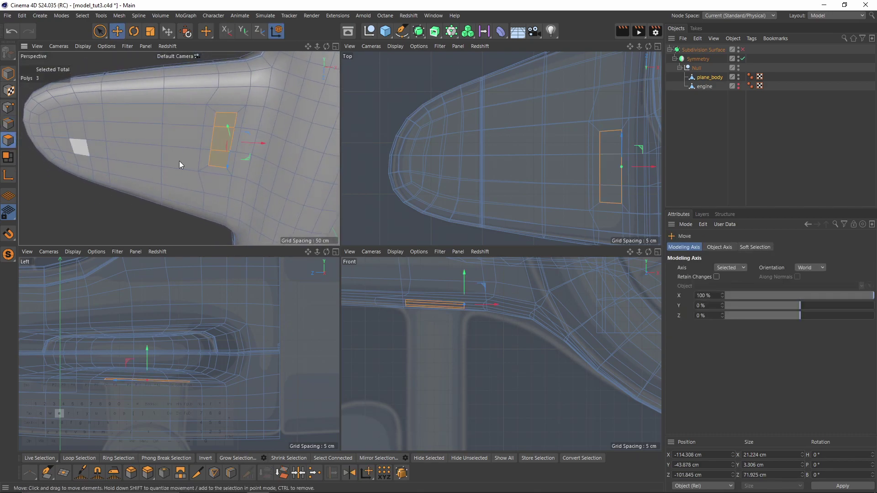
{"action": "middle_click", "coordinate": [460, 363]}
{"action": "middle_click", "coordinate": [352, 258]}
{"action": "middle_click", "coordinate": [203, 315]}
{"action": "scroll", "coordinate": [424, 178], "scroll_direction": "down", "scroll_amount": 5}
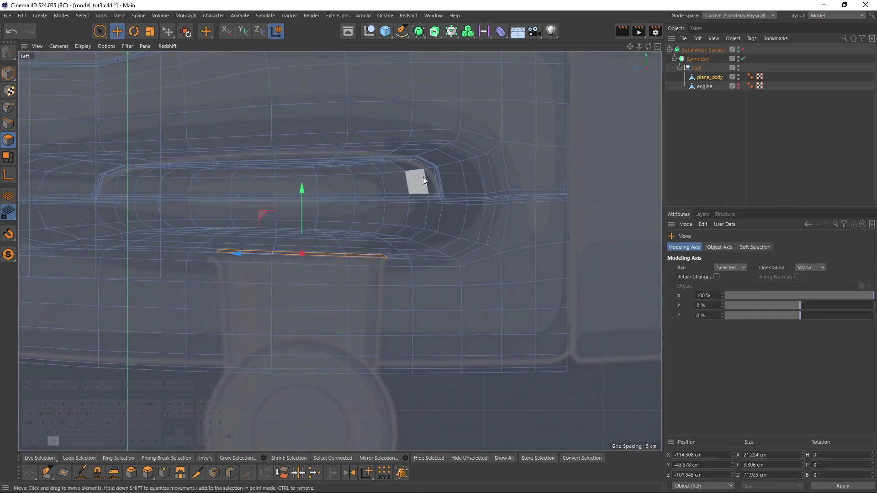
{"action": "left_click_drag", "start_coordinate": [362, 152], "coordinate": [407, 261]}
{"action": "scroll", "coordinate": [362, 238], "scroll_direction": "up", "scroll_amount": 1}
{"action": "key", "text": "t"}
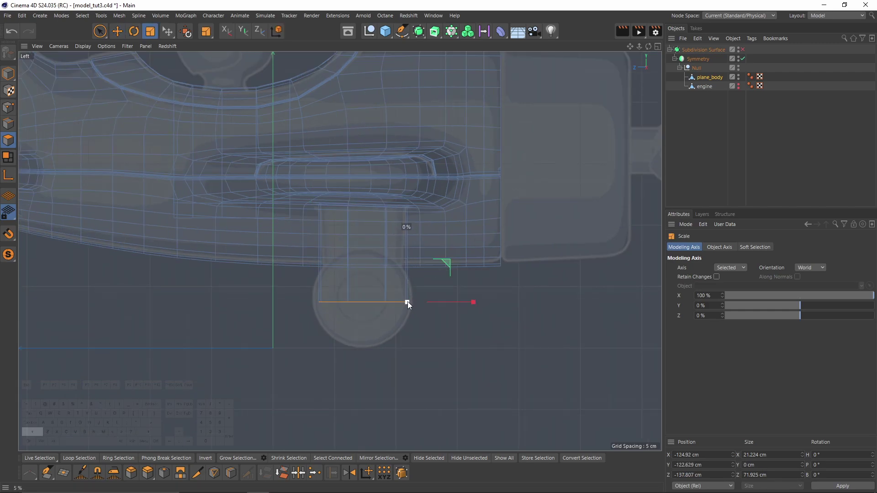
{"action": "key", "text": "w"}
{"action": "key", "text": "e"}
Compare the extruded leg with the Front view reference and select the middle polygon on its underside.
{"action": "middle_click", "coordinate": [408, 301]}
{"action": "middle_click", "coordinate": [411, 388]}
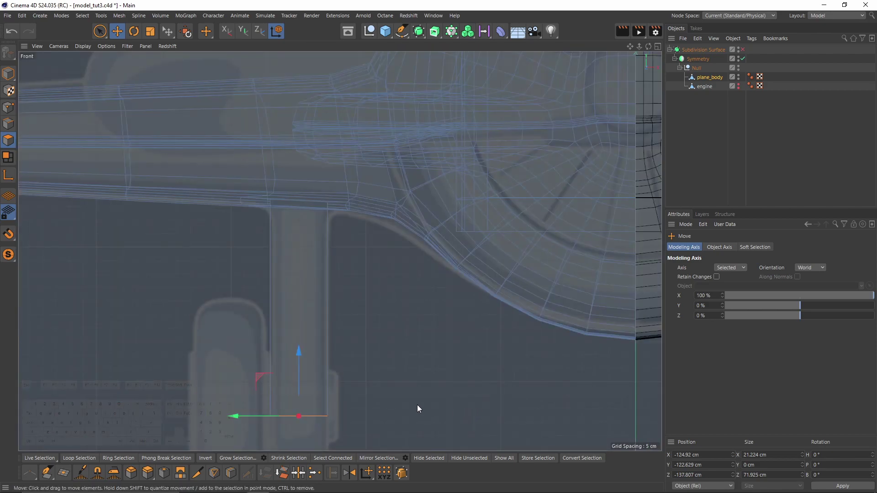
{"action": "middle_click", "coordinate": [340, 259]}
{"action": "middle_click", "coordinate": [237, 352]}
{"action": "middle_click", "coordinate": [380, 345]}
{"action": "middle_click_drag", "start_coordinate": [615, 379], "coordinate": [395, 373], "text": "alt"}
{"action": "scroll", "coordinate": [484, 347], "scroll_direction": "down", "scroll_amount": 4}
{"action": "middle_click", "coordinate": [307, 229]}
{"action": "left_click_drag", "start_coordinate": [463, 284], "coordinate": [445, 276], "text": "alt"}
{"action": "left_click", "coordinate": [408, 301]}
{"action": "key", "text": "q"}
{"action": "key", "text": "q"}
{"action": "left_click_drag", "start_coordinate": [454, 308], "coordinate": [484, 311], "text": "alt"}
{"action": "key", "text": "ctrl+z"}
{"action": "middle_click_drag", "start_coordinate": [484, 311], "coordinate": [434, 332], "text": "alt"}
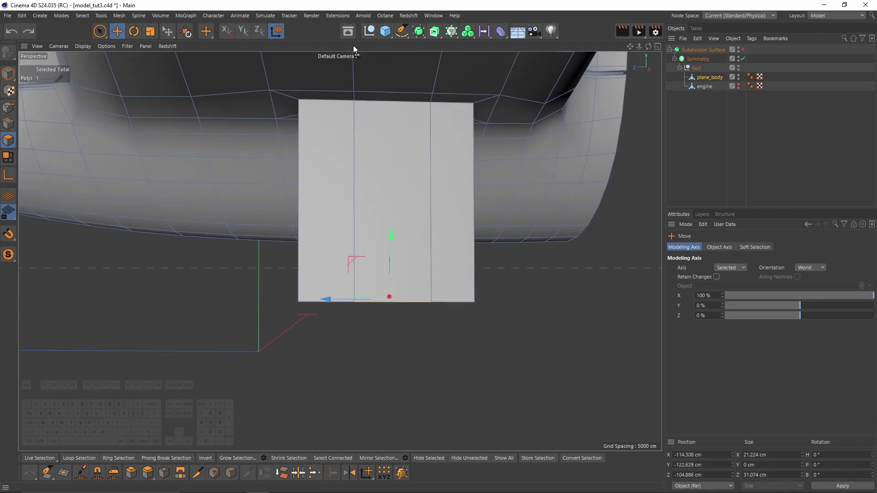
Add a Cylinder as a guide, oriented along +X with 1 height segment.
{"action": "left_click", "coordinate": [387, 36]}
{"action": "left_click", "coordinate": [415, 63]}
{"action": "right_click_drag", "start_coordinate": [441, 214], "coordinate": [387, 233], "text": "alt"}
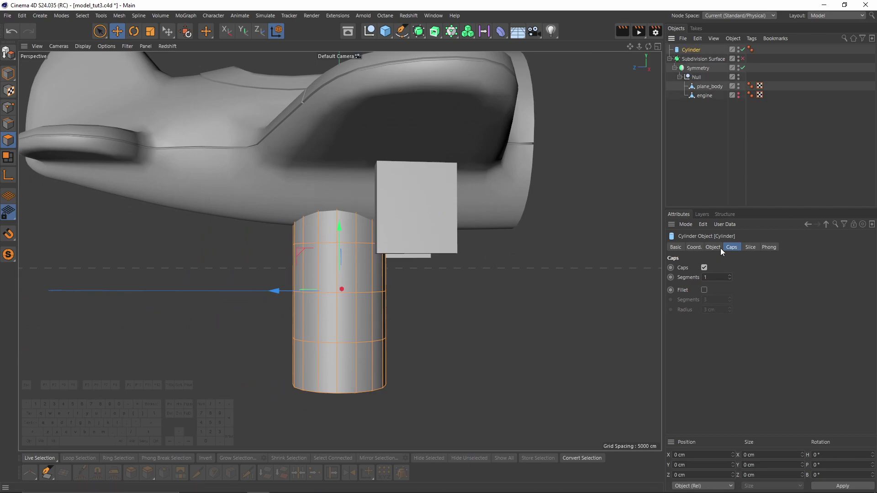
{"action": "left_click", "coordinate": [716, 246]}
{"action": "scroll", "coordinate": [735, 308], "scroll_direction": "down", "scroll_amount": 2}
{"action": "scroll", "coordinate": [735, 308], "scroll_direction": "up", "scroll_amount": 4}
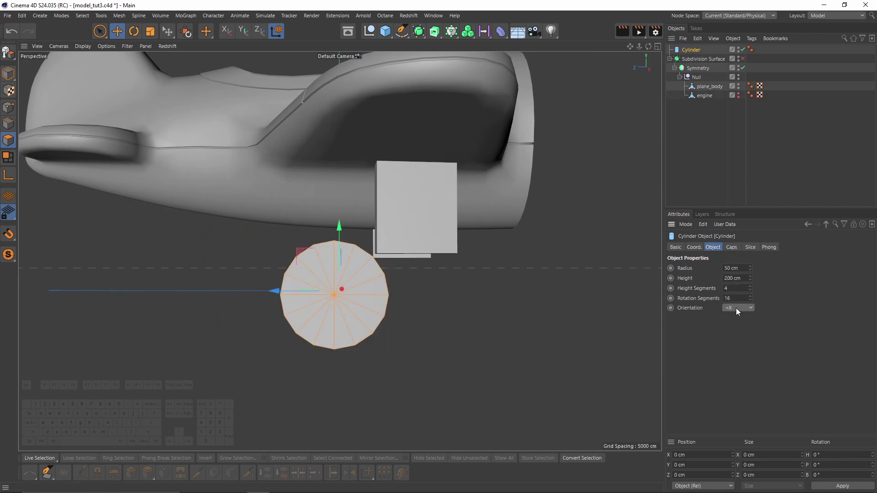
{"action": "scroll", "coordinate": [735, 288], "scroll_direction": "down", "scroll_amount": 3}
{"action": "scroll", "coordinate": [446, 238], "scroll_direction": "up", "scroll_amount": 2}
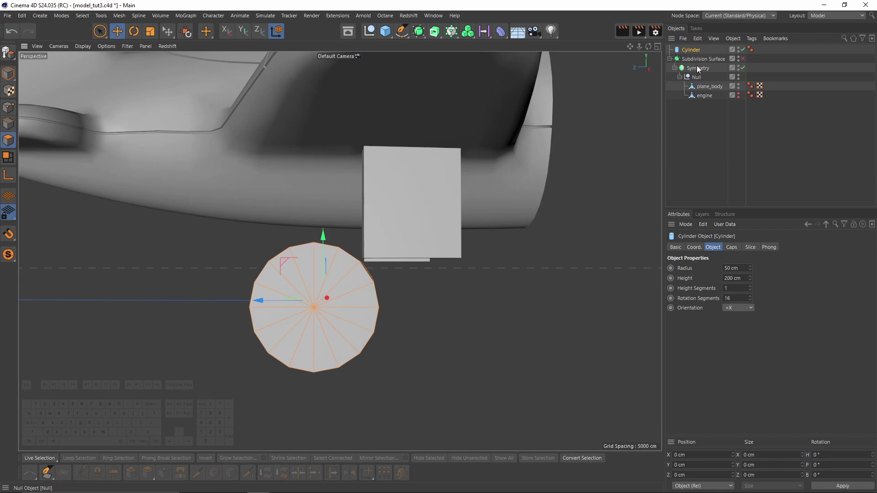
Try lowering the middle polygon on the leg's underside to about -148 cm in Y.
{"action": "left_click", "coordinate": [704, 87]}
{"action": "left_click_drag", "start_coordinate": [405, 235], "coordinate": [372, 155], "text": "alt"}
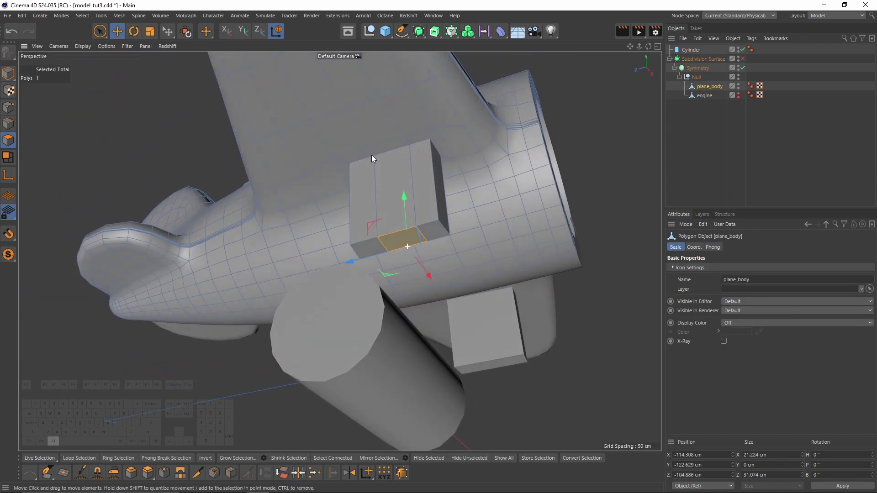
{"action": "left_click_drag", "start_coordinate": [406, 201], "coordinate": [389, 253]}
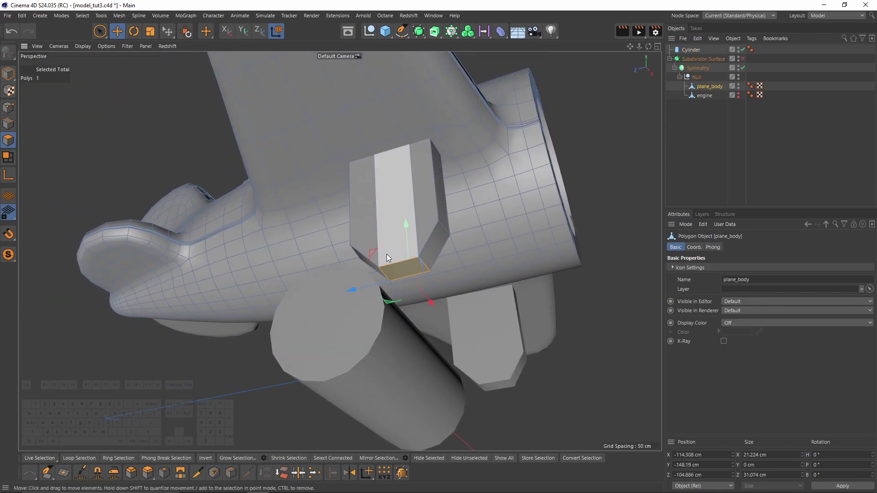
{"action": "left_click", "coordinate": [444, 248]}
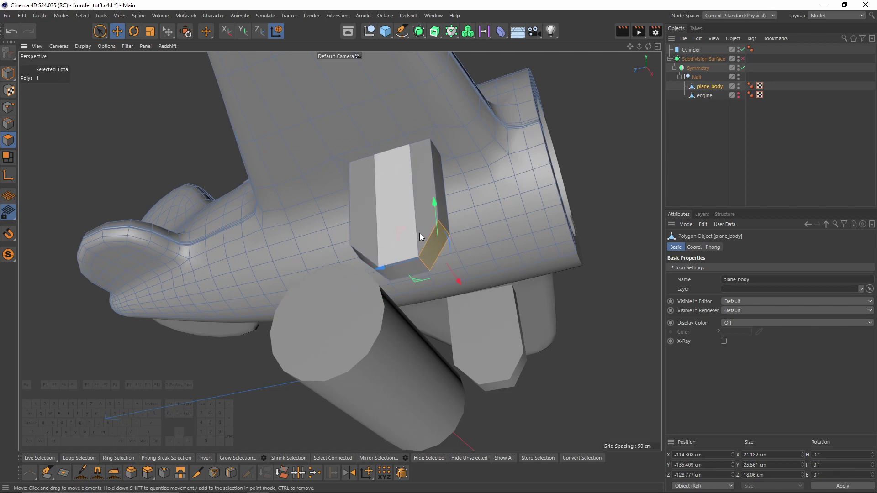
{"action": "key", "text": "ctrl+z"}
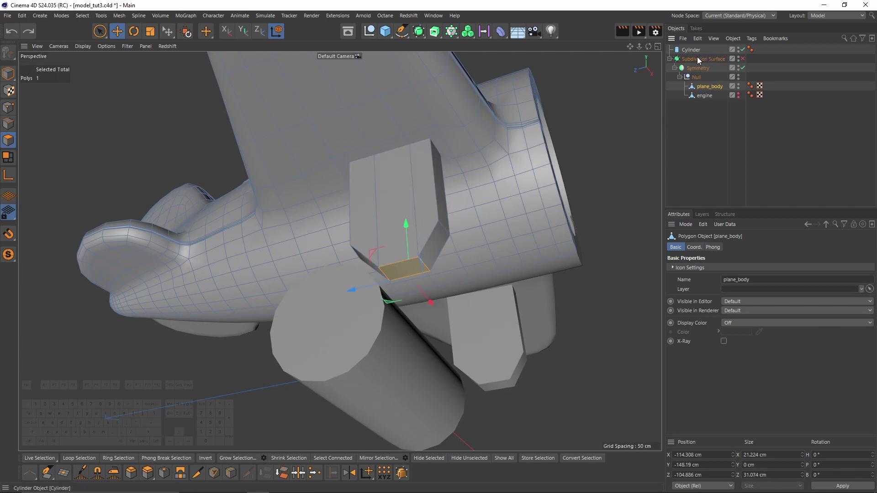
{"action": "key", "text": "ctrl+z"}
Set the guide cylinder's rotation segments to 6 and rotate it in the Left view so a flat side faces down.
{"action": "left_click", "coordinate": [693, 50]}
{"action": "key", "text": "Return"}
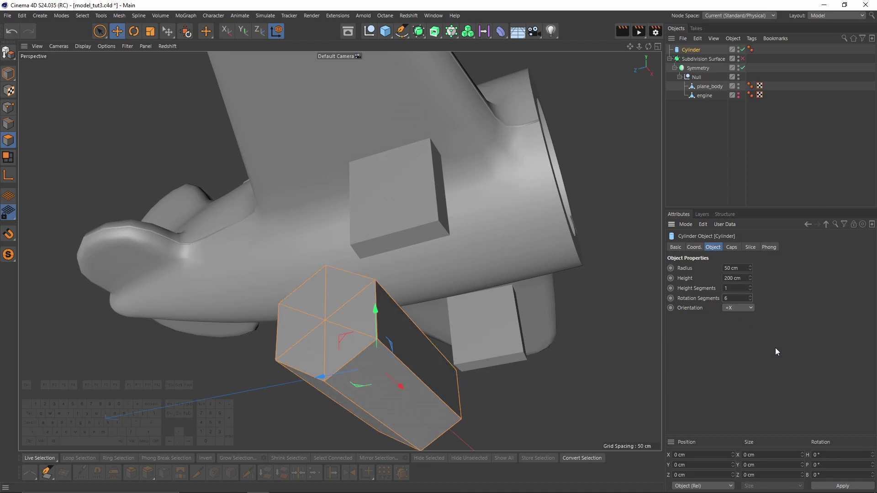
{"action": "middle_click", "coordinate": [480, 346]}
{"action": "middle_click", "coordinate": [231, 361]}
{"action": "scroll", "coordinate": [333, 336], "scroll_direction": "up", "scroll_amount": 5}
{"action": "key", "text": "r"}
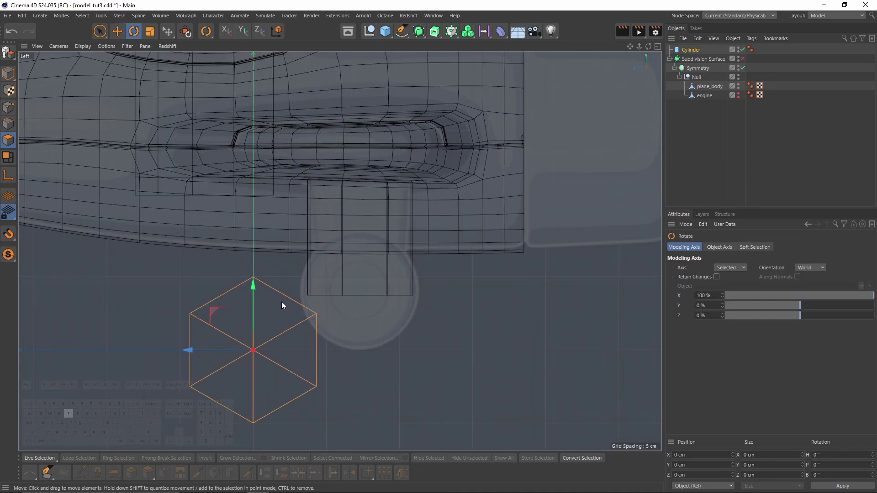
{"action": "left_click_drag", "start_coordinate": [277, 321], "coordinate": [275, 367]}
Move the hexagonal guide cylinder onto the wheel's centre in the Left view and scale it to the leg's width.
{"action": "key", "text": "e"}
{"action": "left_click_drag", "start_coordinate": [221, 315], "coordinate": [323, 261]}
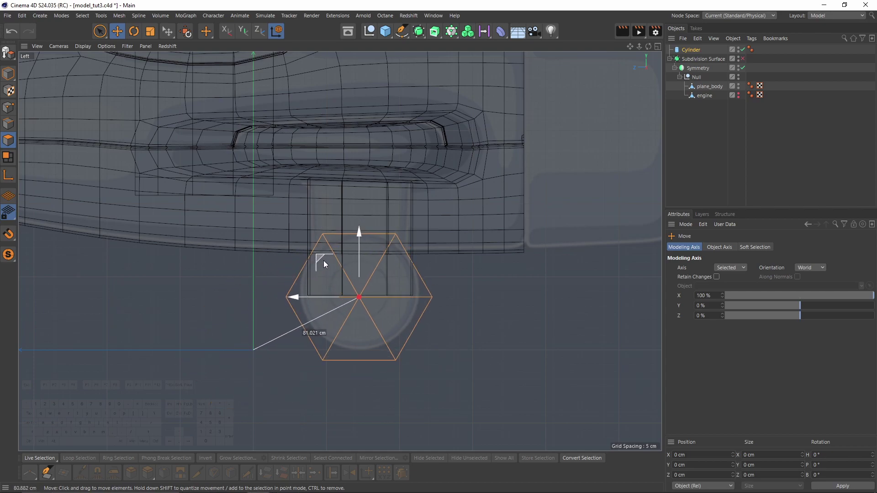
{"action": "scroll", "coordinate": [324, 262], "scroll_direction": "up", "scroll_amount": 2}
{"action": "key", "text": "t"}
{"action": "left_click_drag", "start_coordinate": [510, 305], "coordinate": [443, 343]}
{"action": "scroll", "coordinate": [415, 310], "scroll_direction": "up", "scroll_amount": 2}
{"action": "key", "text": "e"}
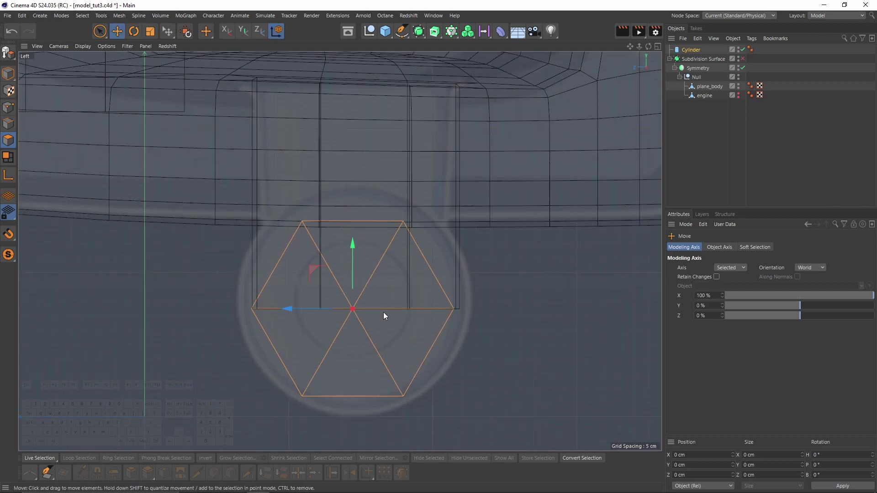
{"action": "left_click_drag", "start_coordinate": [309, 306], "coordinate": [311, 307]}
{"action": "key", "text": "w"}
{"action": "key", "text": "t"}
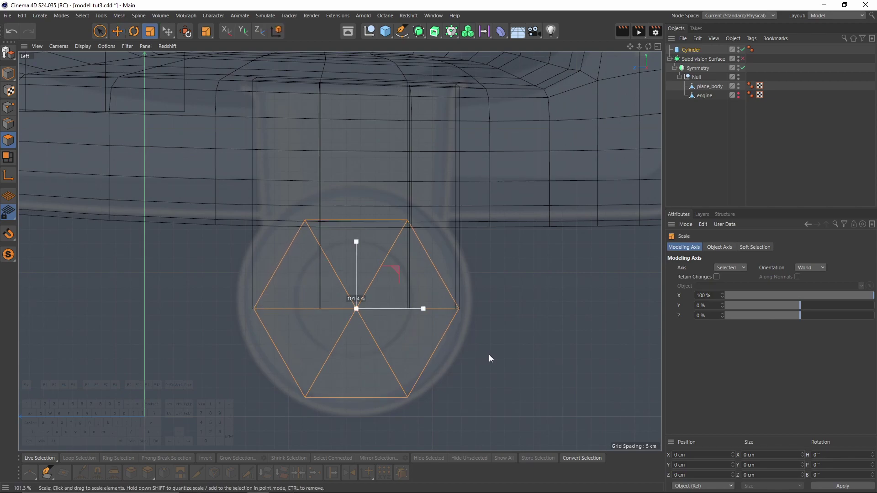
Move plane_body's middle polygon under the leg down to the bottom side of the hexagonal guide in the Left view.
{"action": "left_click", "coordinate": [703, 88]}
{"action": "key", "text": "u"}
{"action": "key", "text": "l"}
{"action": "key", "text": "e"}
{"action": "middle_click", "coordinate": [307, 229]}
{"action": "middle_click", "coordinate": [306, 232]}
{"action": "middle_click", "coordinate": [384, 240]}
{"action": "middle_click", "coordinate": [407, 265]}
{"action": "middle_click", "coordinate": [213, 366]}
{"action": "key", "text": "F3"}
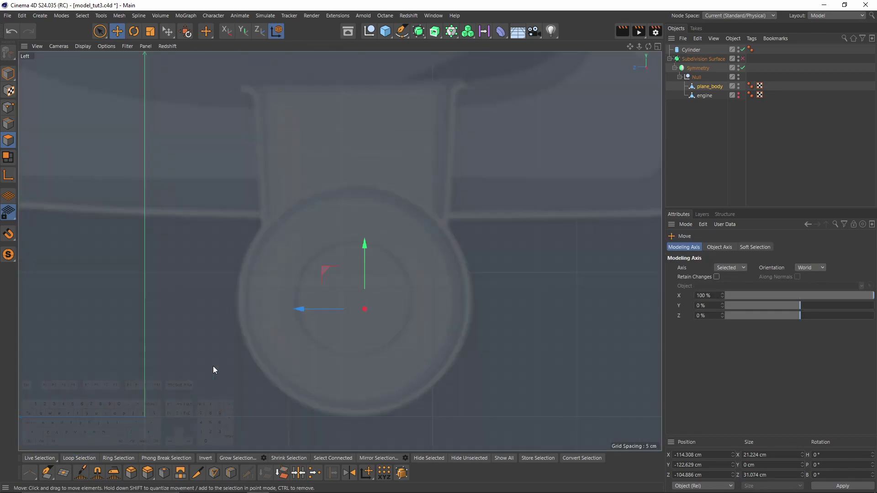
{"action": "left_click_drag", "start_coordinate": [366, 251], "coordinate": [358, 342]}
Select the leg's bottom points in the Left view and move them onto the guide hexagon's two lower corners.
{"action": "key", "text": "1"}
{"action": "key", "text": "space"}
{"action": "key", "text": "0"}
{"action": "left_click_drag", "start_coordinate": [317, 396], "coordinate": [330, 408]}
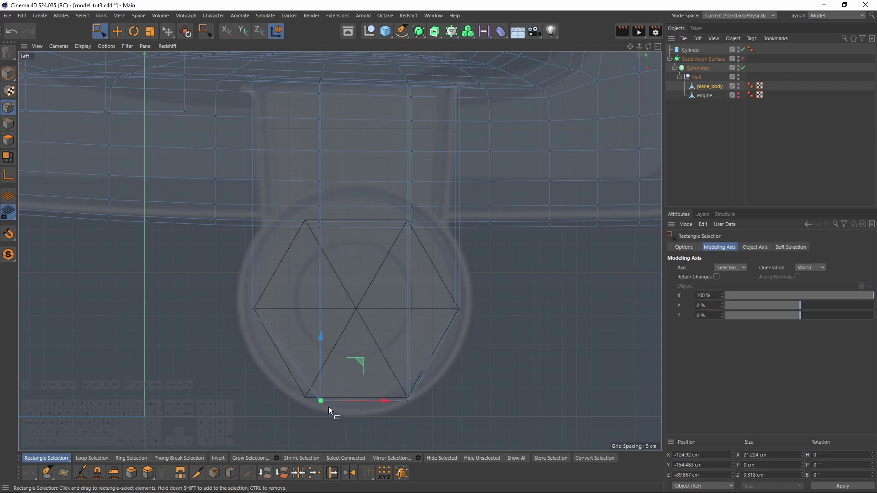
{"action": "scroll", "coordinate": [329, 407], "scroll_direction": "up", "scroll_amount": 4}
{"action": "left_click_drag", "start_coordinate": [350, 364], "coordinate": [329, 357]}
{"action": "left_click_drag", "start_coordinate": [408, 353], "coordinate": [516, 439]}
{"action": "left_click_drag", "start_coordinate": [500, 360], "coordinate": [498, 355]}
Delete the guide cylinder and reselect plane_body in the Perspective view.
{"action": "middle_click", "coordinate": [498, 355]}
{"action": "middle_click", "coordinate": [210, 160]}
{"action": "left_click_drag", "start_coordinate": [288, 219], "coordinate": [386, 297], "text": "alt"}
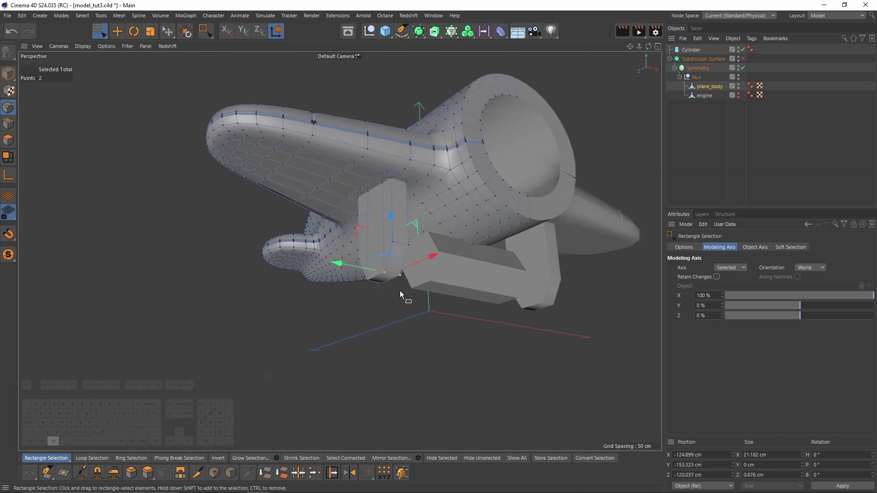
{"action": "left_click", "coordinate": [684, 51]}
{"action": "key", "text": "Delete"}
{"action": "left_click", "coordinate": [708, 76]}
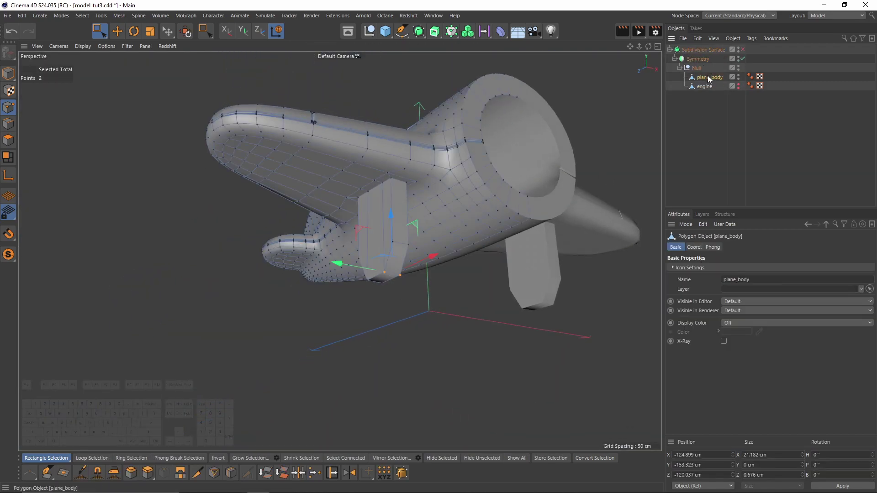
Cut an edge loop around the leg about two-thirds down its straight section with Loop/Path Cut and inspect the subdivided shape.
{"action": "scroll", "coordinate": [393, 232], "scroll_direction": "up", "scroll_amount": 5}
{"action": "key", "text": "k"}
{"action": "key", "text": "l"}
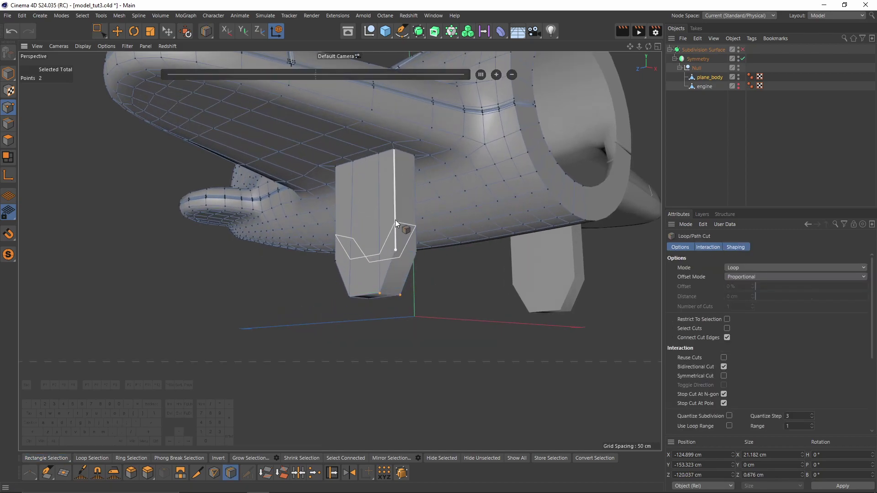
{"action": "key", "text": "q"}
{"action": "left_click", "coordinate": [395, 215]}
{"action": "left_click_drag", "start_coordinate": [394, 215], "coordinate": [304, 133], "text": "alt"}
{"action": "key", "text": "q"}
{"action": "key", "text": "q"}
{"action": "left_click", "coordinate": [761, 151]}
{"action": "left_click_drag", "start_coordinate": [397, 242], "coordinate": [506, 270], "text": "alt"}
{"action": "scroll", "coordinate": [522, 270], "scroll_direction": "down", "scroll_amount": 4}
{"action": "scroll", "coordinate": [506, 270], "scroll_direction": "up", "scroll_amount": 5}
{"action": "key", "text": "ctrl+z"}
{"action": "key", "text": "q"}
{"action": "scroll", "coordinate": [503, 229], "scroll_direction": "up", "scroll_amount": 4}
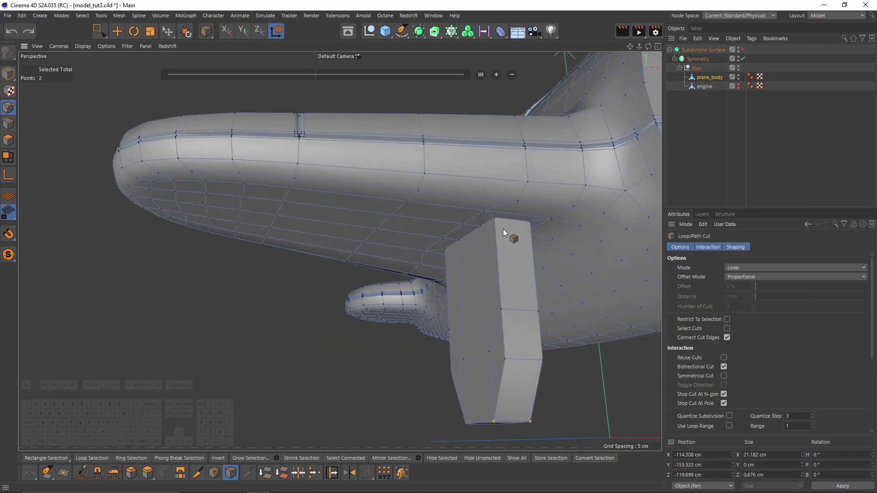
Cut a second edge loop around the leg close to where it joins the wing and inspect the subdivided joint.
{"action": "key", "text": "q"}
{"action": "key", "text": "q"}
{"action": "key", "text": "q"}
{"action": "left_click", "coordinate": [497, 231]}
{"action": "key", "text": "q"}
{"action": "left_click_drag", "start_coordinate": [484, 229], "coordinate": [301, 278], "text": "alt"}
{"action": "key", "text": "q"}
{"action": "scroll", "coordinate": [341, 270], "scroll_direction": "up", "scroll_amount": 3}
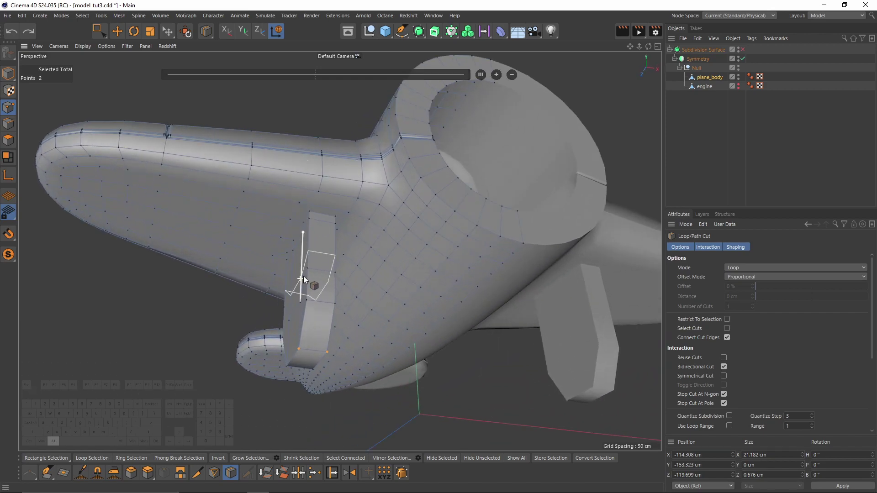
{"action": "scroll", "coordinate": [300, 279], "scroll_direction": "up", "scroll_amount": 2}
{"action": "middle_click_drag", "start_coordinate": [300, 279], "coordinate": [345, 236], "text": "alt"}
Select the edge loops running down the leg's four vertical corners.
{"action": "left_click", "coordinate": [7, 124]}
{"action": "key", "text": "e"}
{"action": "key", "text": "q"}
{"action": "key", "text": "q"}
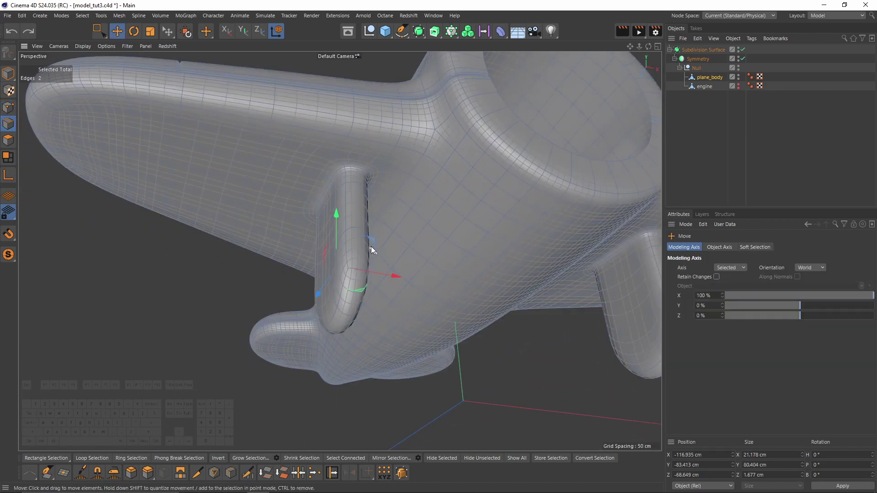
{"action": "double_click", "coordinate": [350, 242]}
{"action": "left_click_drag", "start_coordinate": [350, 243], "coordinate": [404, 235], "text": "alt"}
{"action": "double_click", "coordinate": [336, 287], "text": "shift"}
{"action": "left_click_drag", "start_coordinate": [337, 287], "coordinate": [411, 315], "text": "alt"}
{"action": "double_click", "coordinate": [259, 232], "text": "shift"}
{"action": "left_click_drag", "start_coordinate": [259, 232], "coordinate": [418, 282], "text": "alt"}
{"action": "double_click", "coordinate": [304, 194], "text": "shift"}
Cut vertical edge loops near the sides of the leg's front face, the first offset about 19.5 %, and inspect the subdivided wing.
{"action": "key", "text": "k"}
{"action": "key", "text": "l"}
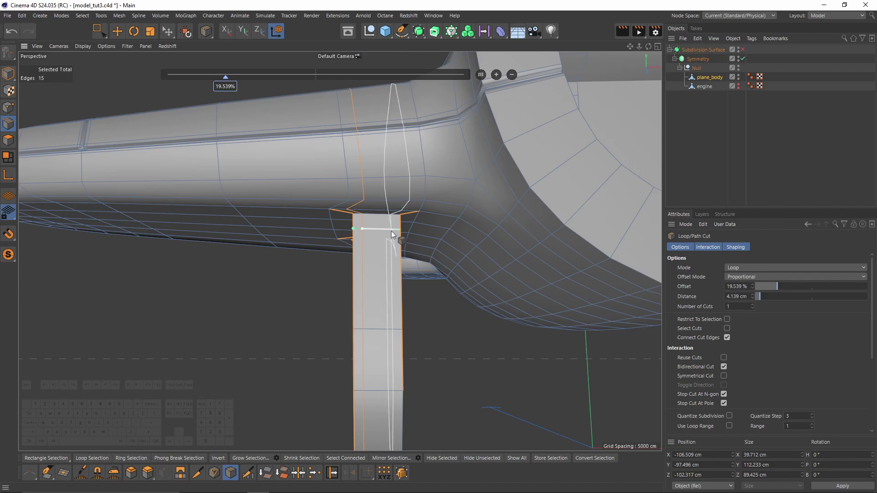
{"action": "key", "text": "q"}
{"action": "left_click", "coordinate": [720, 155]}
{"action": "left_click_drag", "start_coordinate": [484, 173], "coordinate": [511, 315], "text": "alt"}
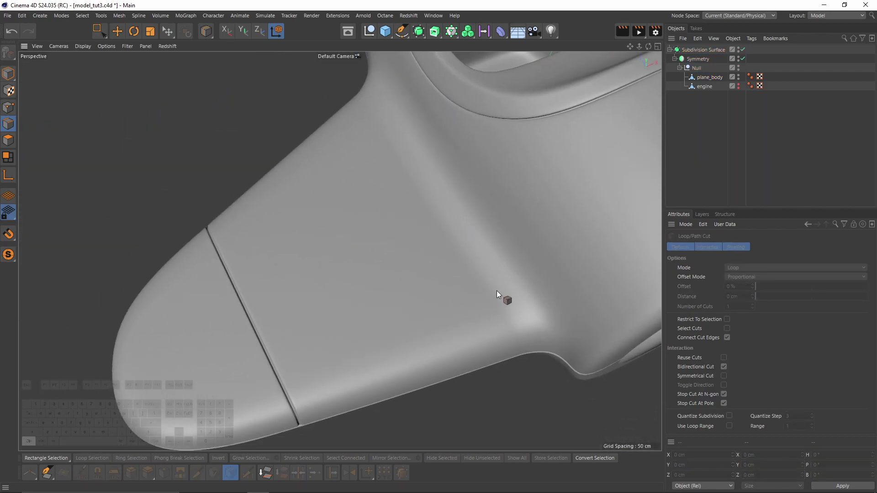
Undo the last vertical edge cuts on the leg, restoring the selection of the leg's corner edges.
{"action": "key", "text": "ctrl+z"}
{"action": "key", "text": "ctrl+z"}
{"action": "scroll", "coordinate": [485, 293], "scroll_direction": "up", "scroll_amount": 2}
{"action": "key", "text": "e"}
{"action": "left_click", "coordinate": [472, 258]}
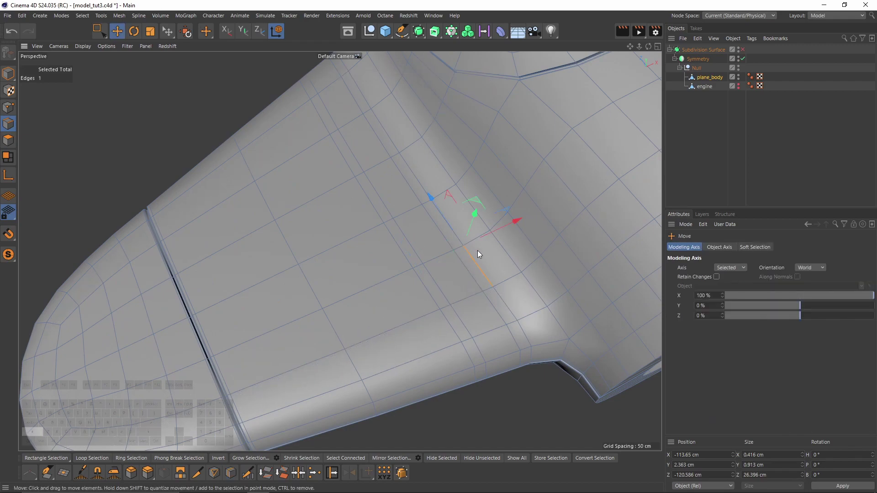
{"action": "key", "text": "ctrl+z"}
{"action": "left_click_drag", "start_coordinate": [495, 286], "coordinate": [418, 199], "text": "alt"}
{"action": "key", "text": "ctrl+z"}
{"action": "left_click_drag", "start_coordinate": [338, 251], "coordinate": [407, 193], "text": "alt"}
{"action": "left_click_drag", "start_coordinate": [405, 231], "coordinate": [201, 171], "text": "alt"}
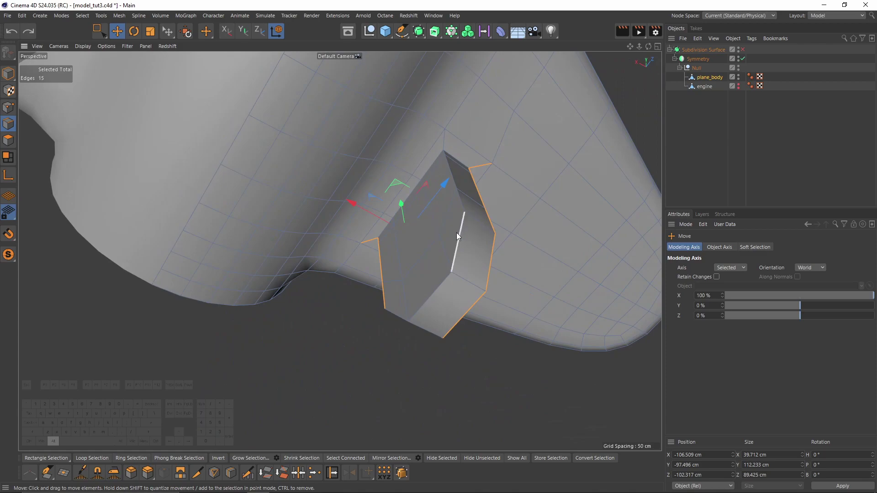
Adjust the selection to the full set of corner edges along the leg and bevel them by 3.69 cm with 0 subdivisions.
{"action": "left_click_drag", "start_coordinate": [490, 249], "coordinate": [451, 188], "text": "alt"}
{"action": "left_click", "coordinate": [438, 122], "text": "shift"}
{"action": "left_click", "coordinate": [481, 139], "text": "shift"}
{"action": "left_click_drag", "start_coordinate": [571, 210], "coordinate": [364, 157], "text": "alt"}
{"action": "left_click", "coordinate": [368, 136], "text": "shift"}
{"action": "left_click", "coordinate": [305, 161], "text": "shift"}
{"action": "right_click", "coordinate": [496, 201]}
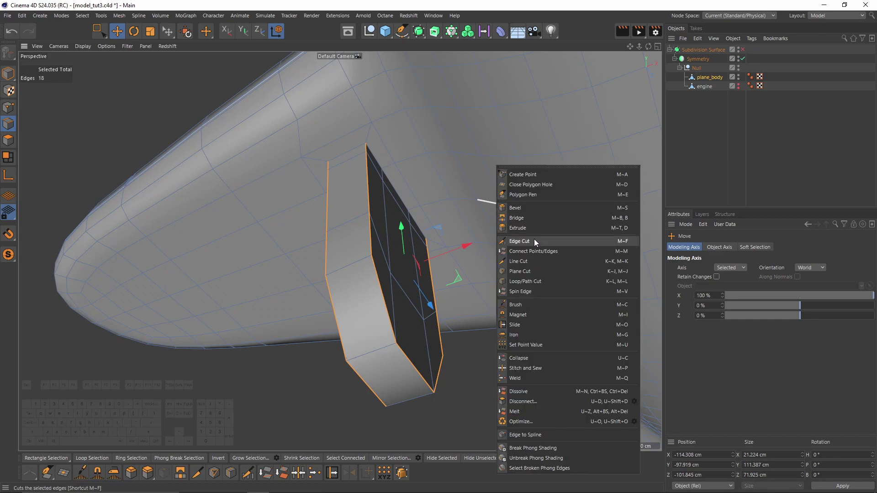
{"action": "left_click", "coordinate": [515, 208]}
{"action": "left_click_drag", "start_coordinate": [470, 228], "coordinate": [553, 273], "text": "alt"}
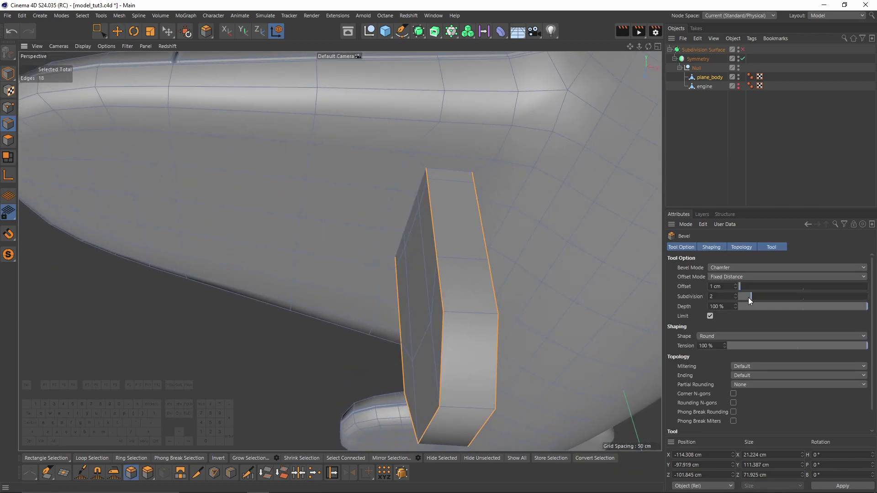
{"action": "left_click_drag", "start_coordinate": [749, 297], "coordinate": [733, 297]}
{"action": "right_click_drag", "start_coordinate": [417, 180], "coordinate": [456, 171], "text": "alt"}
{"action": "key", "text": "ctrl+z"}
{"action": "left_click_drag", "start_coordinate": [453, 187], "coordinate": [505, 188]}
{"action": "left_click_drag", "start_coordinate": [413, 195], "coordinate": [442, 171], "text": "alt"}
Weld the protruding bevel points at the leg's upper corners onto the neighbouring wing points with Slide.
{"action": "right_click", "coordinate": [475, 166]}
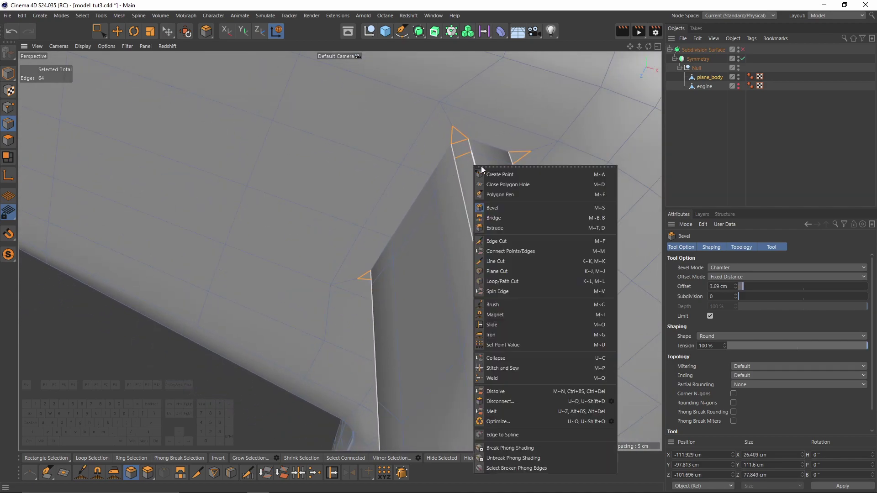
{"action": "left_click", "coordinate": [509, 264]}
{"action": "left_click_drag", "start_coordinate": [473, 159], "coordinate": [422, 153], "text": "alt"}
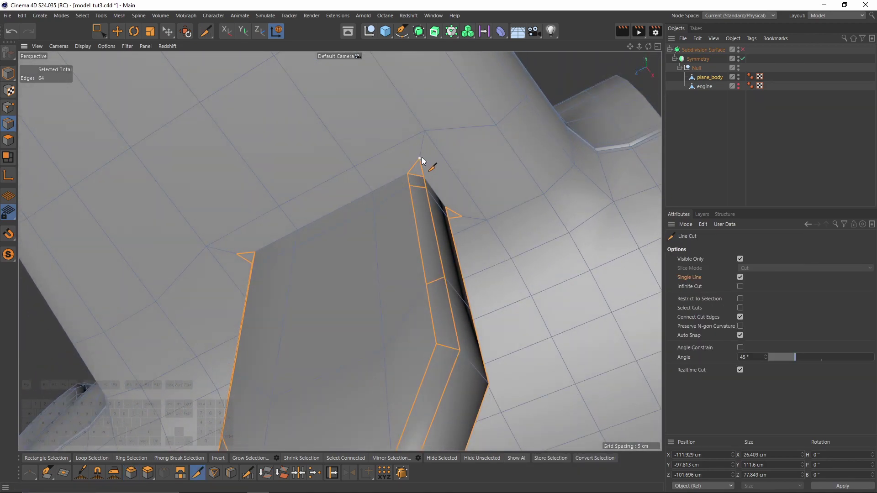
{"action": "left_click", "coordinate": [8, 108]}
{"action": "key", "text": "m"}
{"action": "key", "text": "o"}
{"action": "left_click_drag", "start_coordinate": [419, 159], "coordinate": [424, 135], "text": "ctrl"}
{"action": "middle_click_drag", "start_coordinate": [222, 249], "coordinate": [322, 223], "text": "alt"}
{"action": "left_click_drag", "start_coordinate": [334, 229], "coordinate": [310, 222], "text": "ctrl"}
{"action": "left_click_drag", "start_coordinate": [338, 251], "coordinate": [397, 111], "text": "alt"}
{"action": "middle_click_drag", "start_coordinate": [491, 269], "coordinate": [423, 244], "text": "alt"}
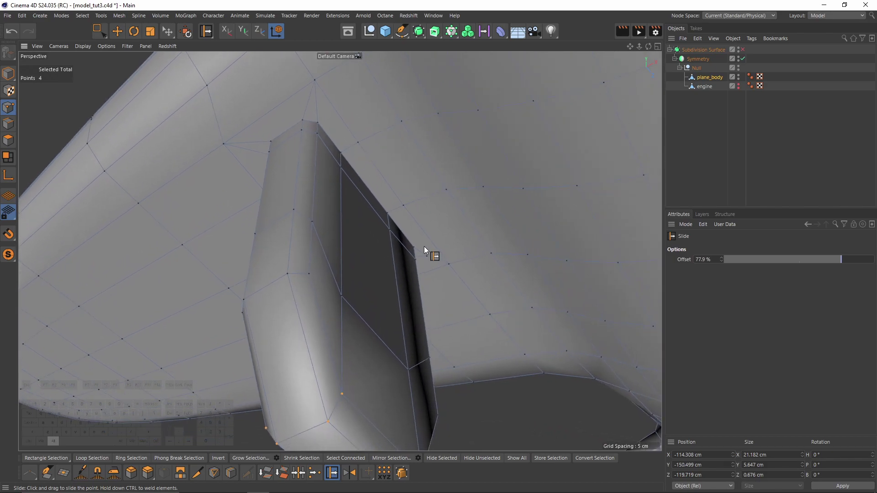
{"action": "left_click_drag", "start_coordinate": [426, 256], "coordinate": [450, 265], "text": "ctrl"}
{"action": "middle_click_drag", "start_coordinate": [339, 171], "coordinate": [360, 182], "text": "alt"}
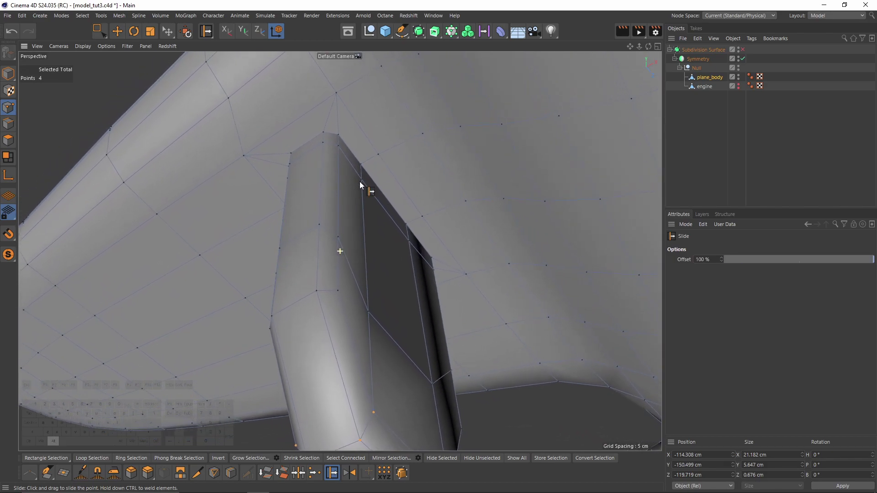
Cut a line across the wing polygons along one long side of the leg joint, between the two corner triangles.
{"action": "left_click", "coordinate": [8, 140]}
{"action": "left_click_drag", "start_coordinate": [368, 177], "coordinate": [269, 144], "text": "alt"}
{"action": "left_click", "coordinate": [292, 144]}
{"action": "left_click_drag", "start_coordinate": [310, 171], "coordinate": [256, 121], "text": "alt"}
{"action": "key", "text": "k"}
{"action": "key", "text": "k"}
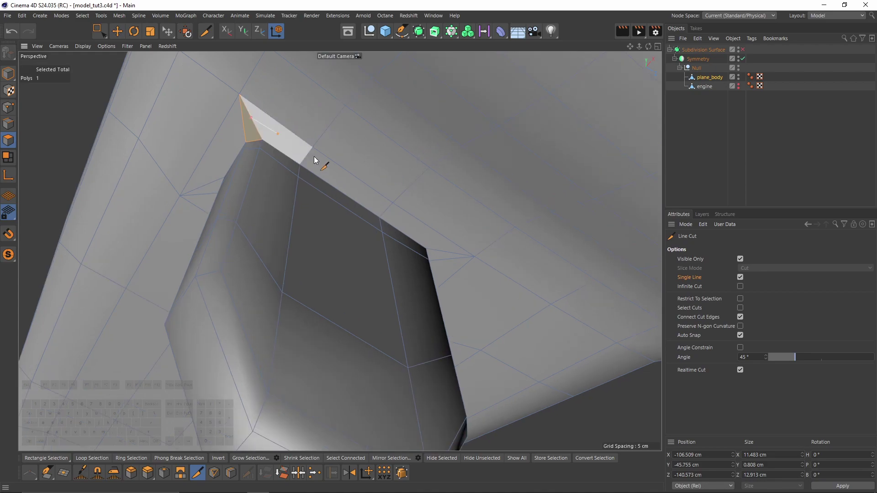
{"action": "left_click", "coordinate": [446, 253]}
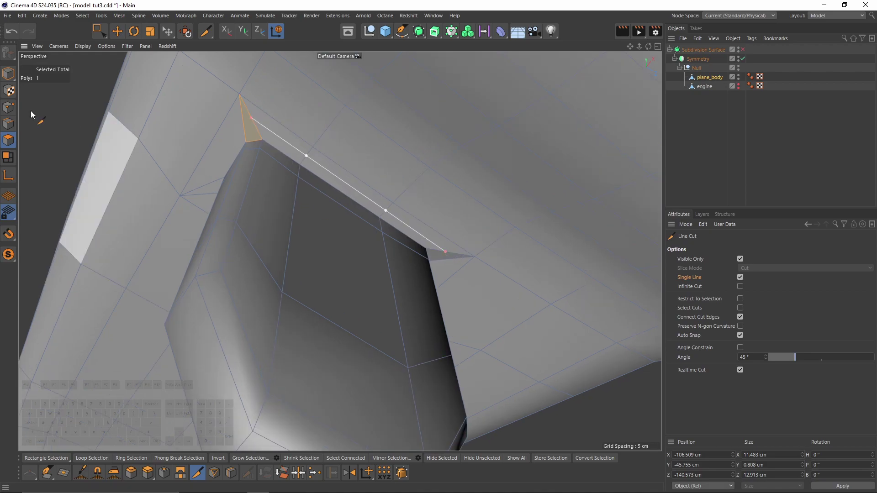
Slide the new cut's two end points along their edges at the leg's corners.
{"action": "left_click", "coordinate": [7, 107]}
{"action": "key", "text": "m"}
{"action": "key", "text": "o"}
{"action": "left_click_drag", "start_coordinate": [253, 119], "coordinate": [273, 132]}
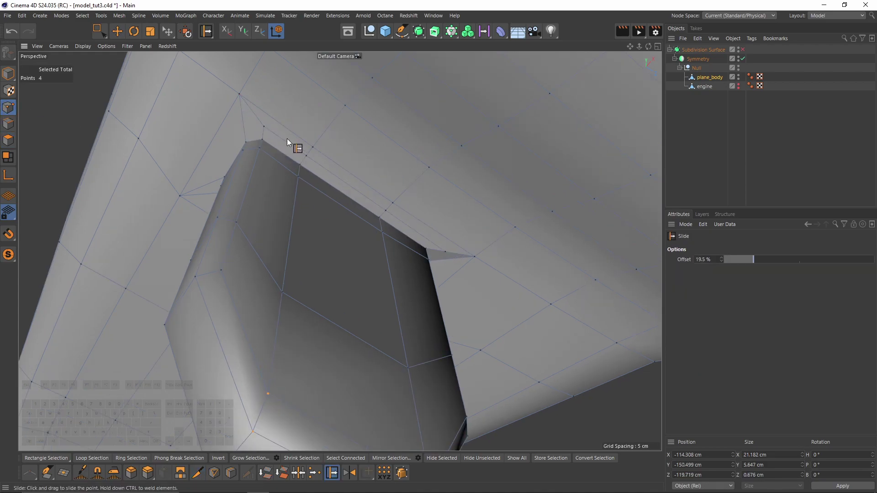
{"action": "left_click_drag", "start_coordinate": [445, 253], "coordinate": [441, 249]}
{"action": "middle_click_drag", "start_coordinate": [450, 241], "coordinate": [459, 240], "text": "alt"}
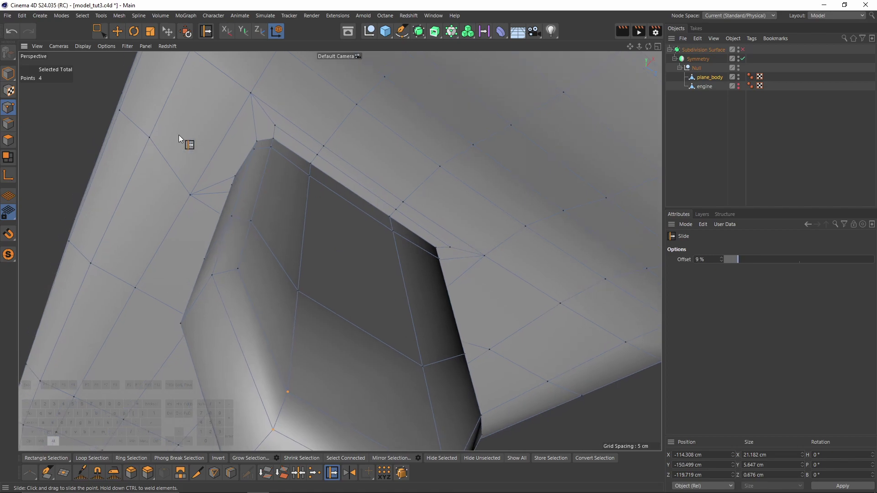
Slide the new cut's middle points along their edges to even out its distance from the leg.
{"action": "left_click", "coordinate": [6, 138]}
{"action": "left_click", "coordinate": [292, 142], "text": "shift"}
{"action": "middle_click_drag", "start_coordinate": [358, 184], "coordinate": [350, 182], "text": "alt"}
{"action": "left_click", "coordinate": [8, 109]}
{"action": "left_click", "coordinate": [9, 109]}
{"action": "key", "text": "m"}
{"action": "key", "text": "o"}
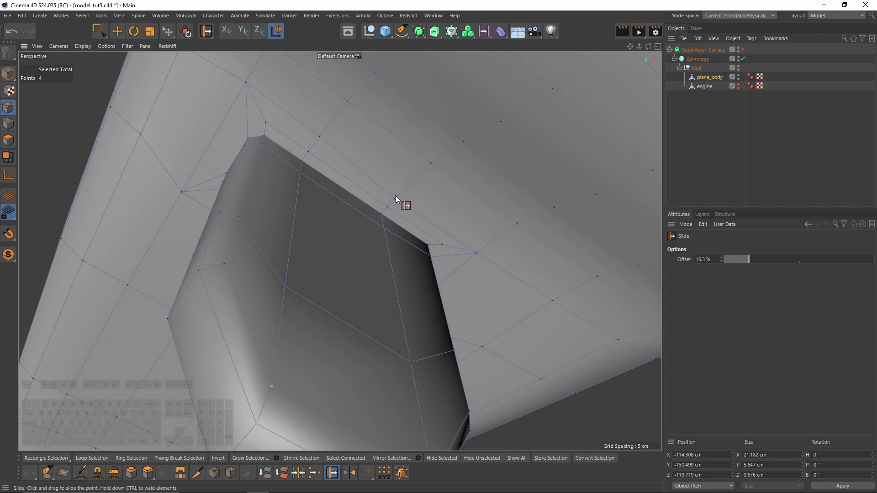
{"action": "left_click_drag", "start_coordinate": [471, 253], "coordinate": [396, 218]}
{"action": "left_click_drag", "start_coordinate": [309, 154], "coordinate": [489, 184]}
Cut a matching line along the opposite long side of the leg joint between its corner triangles.
{"action": "key", "text": "k"}
{"action": "key", "text": "k"}
{"action": "left_click", "coordinate": [400, 287]}
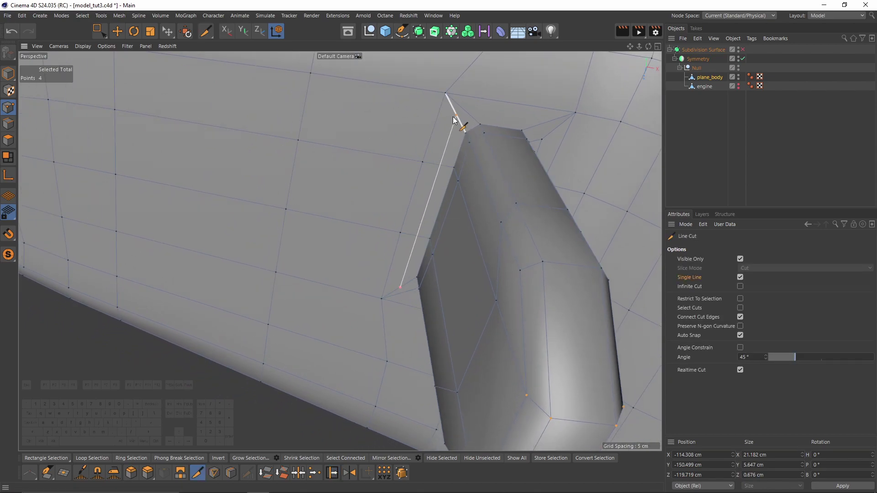
{"action": "left_click", "coordinate": [456, 116]}
Slide the points of the opposite-side cut into an even line beside the leg and inspect the subdivided joint.
{"action": "key", "text": "m"}
{"action": "key", "text": "o"}
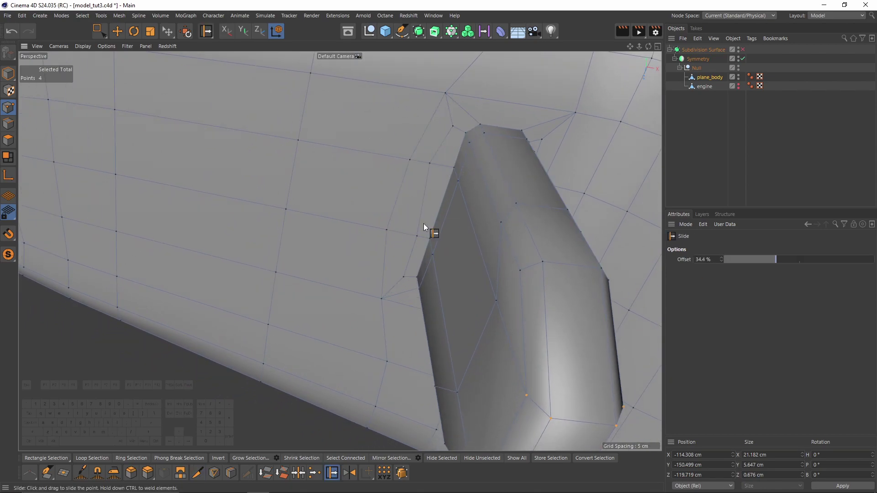
{"action": "left_click_drag", "start_coordinate": [428, 170], "coordinate": [431, 170]}
{"action": "right_click_drag", "start_coordinate": [450, 286], "coordinate": [388, 279], "text": "alt"}
{"action": "left_click_drag", "start_coordinate": [388, 279], "coordinate": [361, 288], "text": "alt"}
{"action": "key", "text": "q"}
{"action": "left_click", "coordinate": [845, 135]}
{"action": "right_click_drag", "start_coordinate": [509, 191], "coordinate": [455, 207], "text": "alt"}
{"action": "left_click_drag", "start_coordinate": [455, 207], "coordinate": [486, 198], "text": "alt"}
Select the points of the leg's lower end and frame them in the side view.
{"action": "key", "text": "F4"}
{"action": "key", "text": "Return"}
{"action": "scroll", "coordinate": [143, 250], "scroll_direction": "up", "scroll_amount": 4}
{"action": "key", "text": "alt+a"}
{"action": "key", "text": "0"}
{"action": "key", "text": "u"}
{"action": "key", "text": "y"}
{"action": "key", "text": "F3"}
{"action": "middle_click_drag", "start_coordinate": [248, 349], "coordinate": [244, 375], "text": "alt"}
Try to scale the selected points of the leg's lower end.
{"action": "key", "text": "t"}
{"action": "left_click_drag", "start_coordinate": [613, 358], "coordinate": [591, 367]}
{"action": "key", "text": "q"}
{"action": "key", "text": "ctrl+z"}
With the modeling axis X at 0 %, deselect the upper points and scale the leg's bottom points slightly smaller, inspecting the result.
{"action": "left_click", "coordinate": [713, 296]}
{"action": "type", "text": "0"}
{"action": "key", "text": "Return"}
{"action": "key", "text": "space"}
{"action": "left_click_drag", "start_coordinate": [283, 186], "coordinate": [374, 274], "text": "ctrl"}
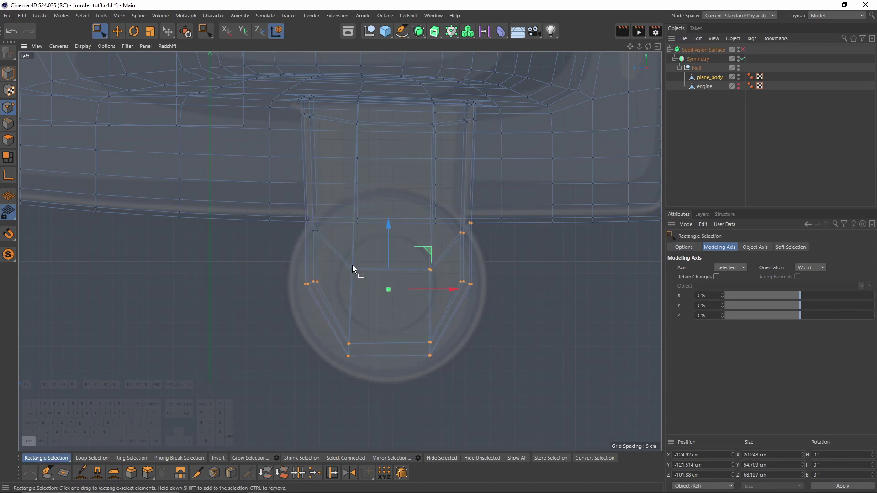
{"action": "left_click_drag", "start_coordinate": [508, 184], "coordinate": [420, 274], "text": "ctrl"}
{"action": "key", "text": "t"}
{"action": "left_click_drag", "start_coordinate": [555, 337], "coordinate": [540, 331]}
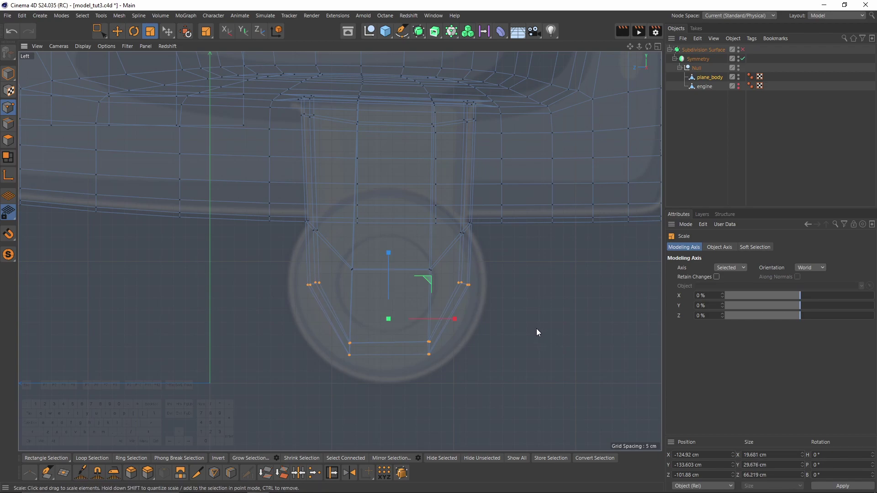
{"action": "key", "text": "F1"}
{"action": "left_click_drag", "start_coordinate": [436, 246], "coordinate": [391, 261], "text": "alt"}
{"action": "key", "text": "q"}
Add a Cylinder primitive for the wheel with its orientation set to +X.
{"action": "middle_click", "coordinate": [392, 265]}
{"action": "middle_click", "coordinate": [224, 361]}
{"action": "scroll", "coordinate": [323, 265], "scroll_direction": "down", "scroll_amount": 3}
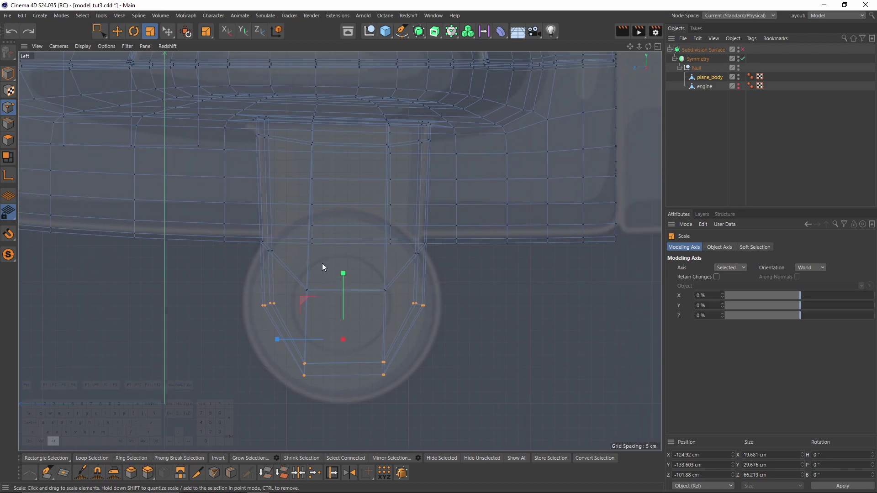
{"action": "left_click", "coordinate": [748, 163]}
{"action": "scroll", "coordinate": [457, 268], "scroll_direction": "down", "scroll_amount": 4}
{"action": "scroll", "coordinate": [382, 233], "scroll_direction": "down", "scroll_amount": 1}
{"action": "left_click", "coordinate": [386, 31]}
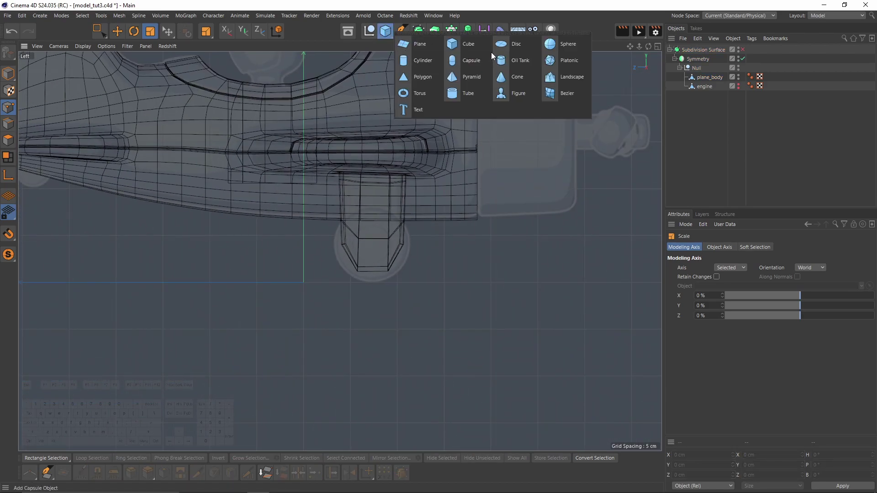
{"action": "left_click", "coordinate": [423, 61]}
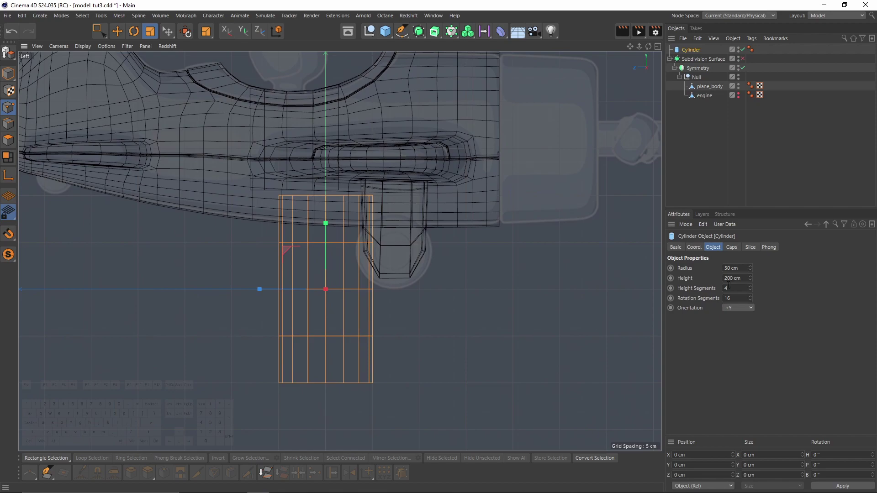
{"action": "scroll", "coordinate": [738, 307], "scroll_direction": "down", "scroll_amount": 2}
{"action": "scroll", "coordinate": [738, 307], "scroll_direction": "up", "scroll_amount": 3}
Move the cylinder onto the wheel in the side reference and scale it to match, with a radius of about 40.95 cm.
{"action": "key", "text": "e"}
{"action": "left_click_drag", "start_coordinate": [290, 247], "coordinate": [359, 212]}
{"action": "key", "text": "t"}
{"action": "scroll", "coordinate": [412, 237], "scroll_direction": "up", "scroll_amount": 2}
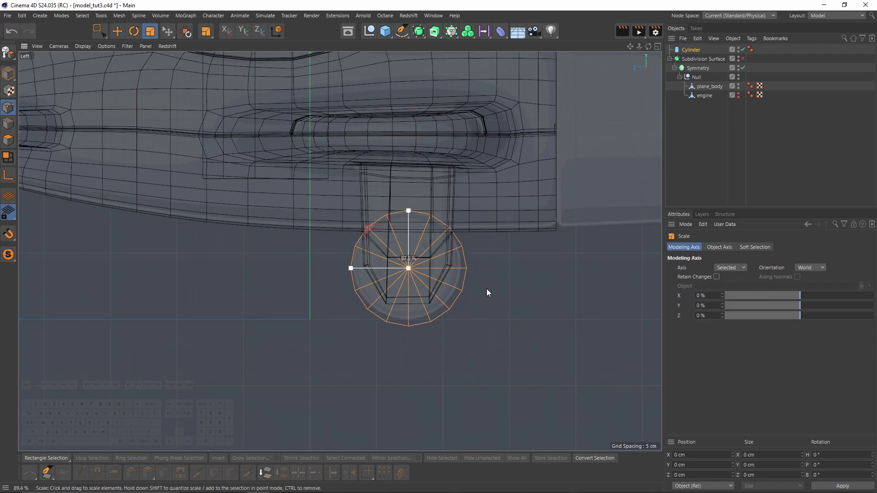
{"action": "scroll", "coordinate": [371, 234], "scroll_direction": "up", "scroll_amount": 3}
{"action": "scroll", "coordinate": [376, 238], "scroll_direction": "up", "scroll_amount": 1}
{"action": "key", "text": "e"}
{"action": "left_click_drag", "start_coordinate": [395, 251], "coordinate": [392, 246]}
Move the cylinder onto the wheel in the front reference and set its height to 27 cm.
{"action": "middle_click", "coordinate": [393, 247]}
{"action": "middle_click", "coordinate": [334, 285]}
{"action": "middle_click", "coordinate": [366, 288]}
{"action": "middle_click", "coordinate": [538, 338]}
{"action": "scroll", "coordinate": [476, 288], "scroll_direction": "down", "scroll_amount": 1}
{"action": "left_click_drag", "start_coordinate": [457, 276], "coordinate": [256, 277]}
{"action": "middle_click_drag", "start_coordinate": [256, 277], "coordinate": [476, 262], "text": "alt"}
{"action": "left_click_drag", "start_coordinate": [476, 261], "coordinate": [368, 255]}
{"action": "left_click", "coordinate": [722, 51]}
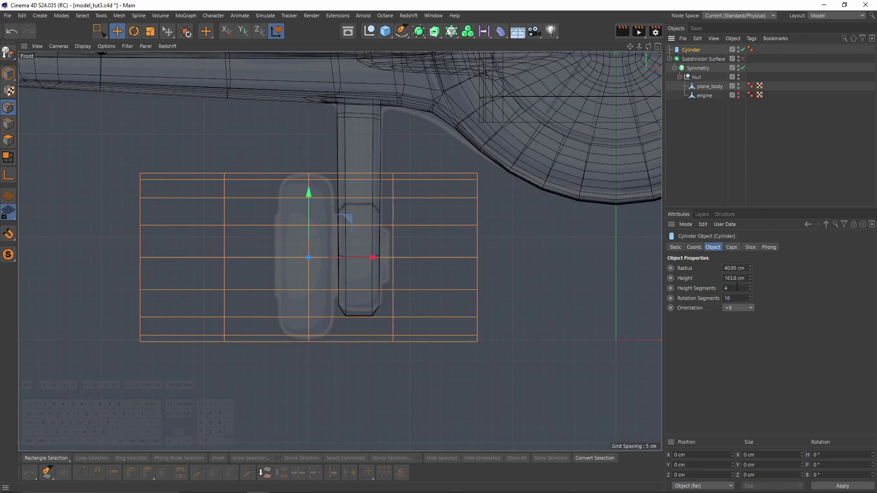
{"action": "mouse_move", "coordinate": [751, 268]}
{"action": "left_mouse_down"}
{"action": "mouse_move", "coordinate": [751, 348]}
{"action": "mouse_move", "coordinate": [751, 279]}
{"action": "left_mouse_up"}
{"action": "key", "text": "ctrl+z"}
{"action": "left_click_drag", "start_coordinate": [374, 261], "coordinate": [372, 261]}
Set the cylinder's rotation segments to 12 and compare the wheel with the reference in the different views.
{"action": "middle_click", "coordinate": [311, 208]}
{"action": "middle_click", "coordinate": [223, 145]}
{"action": "scroll", "coordinate": [198, 182], "scroll_direction": "up", "scroll_amount": 5}
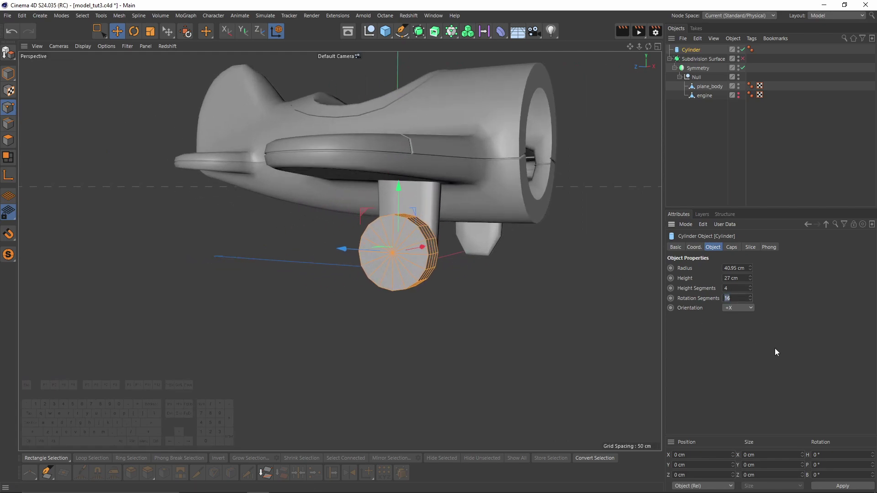
{"action": "type", "text": "12"}
{"action": "key", "text": "Return"}
{"action": "left_click_drag", "start_coordinate": [388, 233], "coordinate": [609, 307], "text": "alt"}
{"action": "middle_click", "coordinate": [608, 308]}
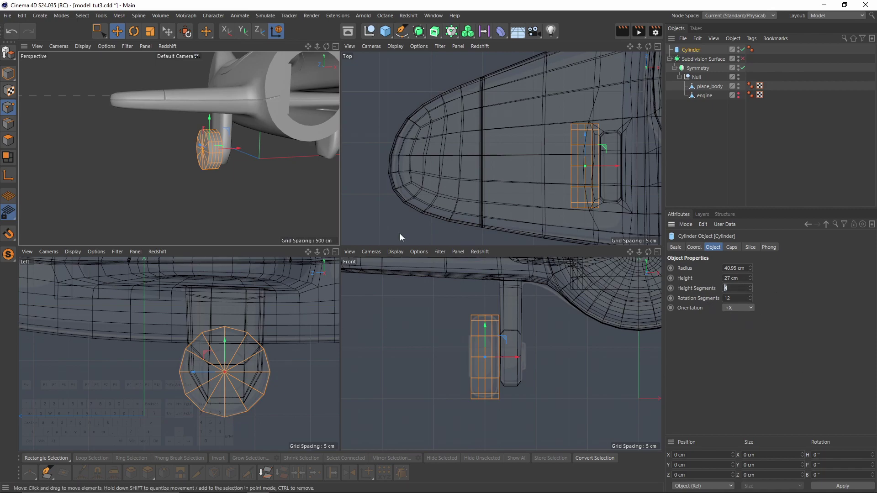
{"action": "middle_click", "coordinate": [433, 370]}
{"action": "scroll", "coordinate": [338, 246], "scroll_direction": "up", "scroll_amount": 2}
{"action": "middle_click_drag", "start_coordinate": [339, 246], "coordinate": [422, 240], "text": "alt"}
{"action": "middle_click", "coordinate": [370, 221]}
{"action": "middle_click", "coordinate": [213, 149]}
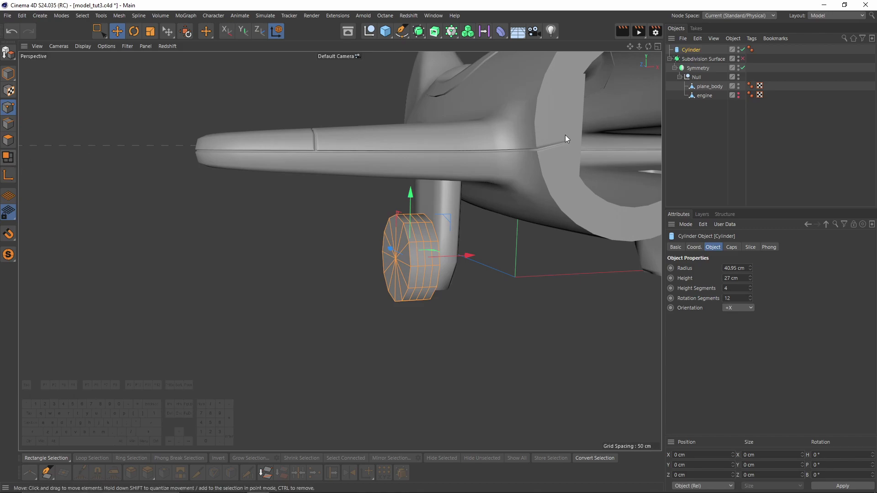
Make the cylinder editable and replace its leg-side half with a Symmetry mirror of the outer half.
{"action": "key", "text": "c"}
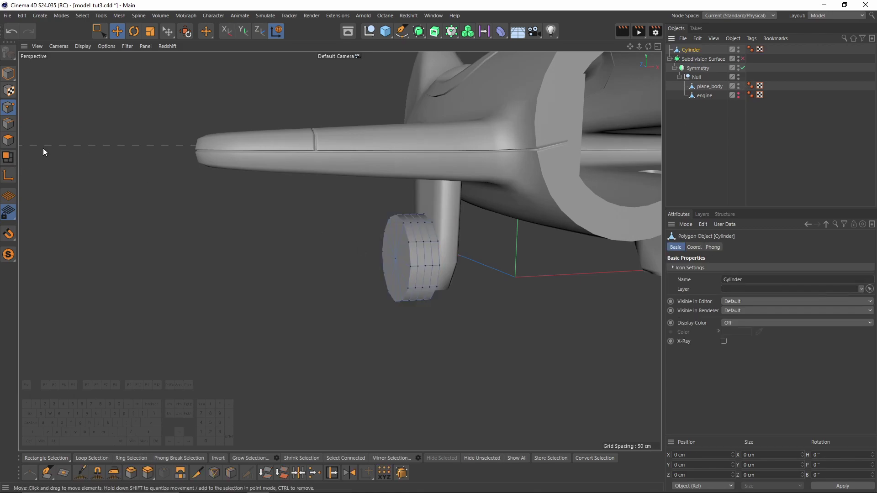
{"action": "middle_click", "coordinate": [251, 341]}
{"action": "middle_click", "coordinate": [485, 261]}
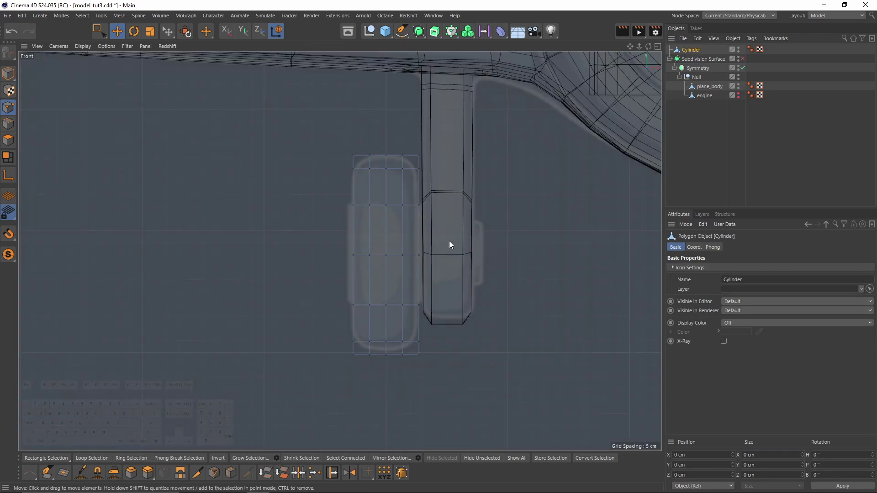
{"action": "key", "text": "0"}
{"action": "key", "text": "Delete"}
{"action": "left_click_drag", "start_coordinate": [420, 33], "coordinate": [552, 61], "text": "alt"}
{"action": "left_click", "coordinate": [696, 58]}
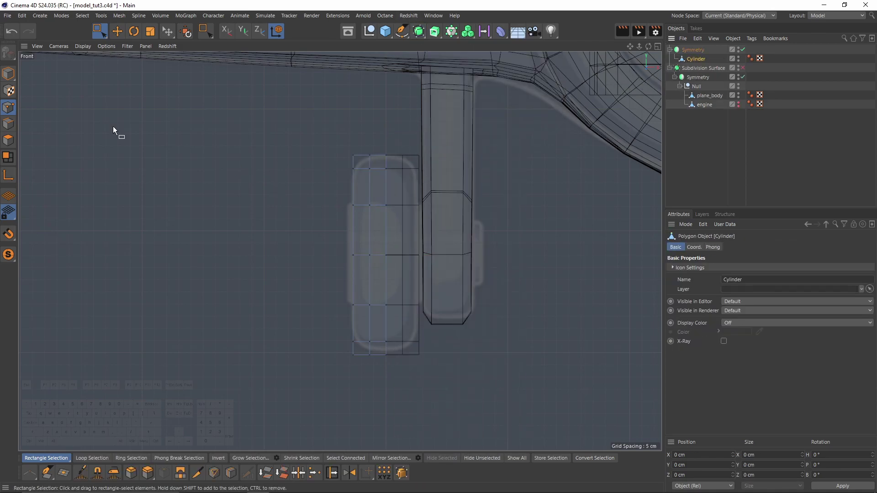
Select the points of the wheel's outer face and scale them down to about 75.6 cm across.
{"action": "left_click_drag", "start_coordinate": [288, 107], "coordinate": [369, 384]}
{"action": "middle_click", "coordinate": [360, 368]}
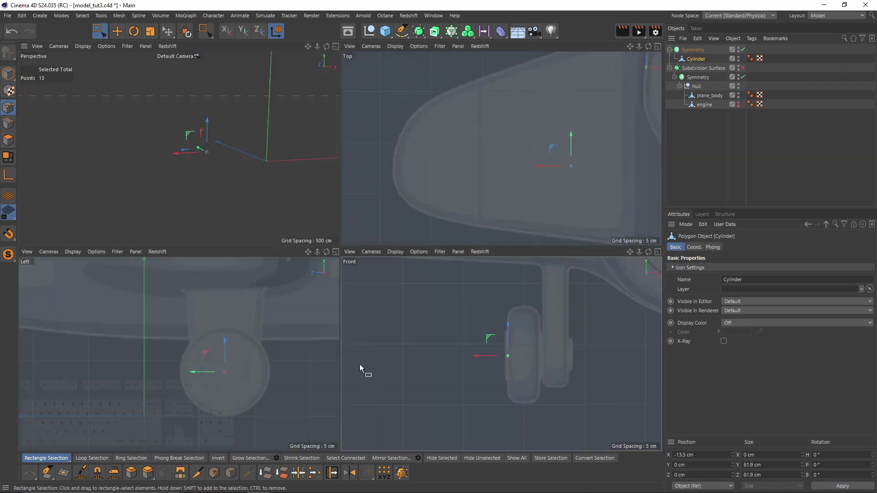
{"action": "key", "text": "F1"}
{"action": "key", "text": "t"}
{"action": "left_click_drag", "start_coordinate": [563, 333], "coordinate": [512, 313]}
{"action": "middle_click", "coordinate": [414, 201]}
{"action": "middle_click", "coordinate": [497, 345]}
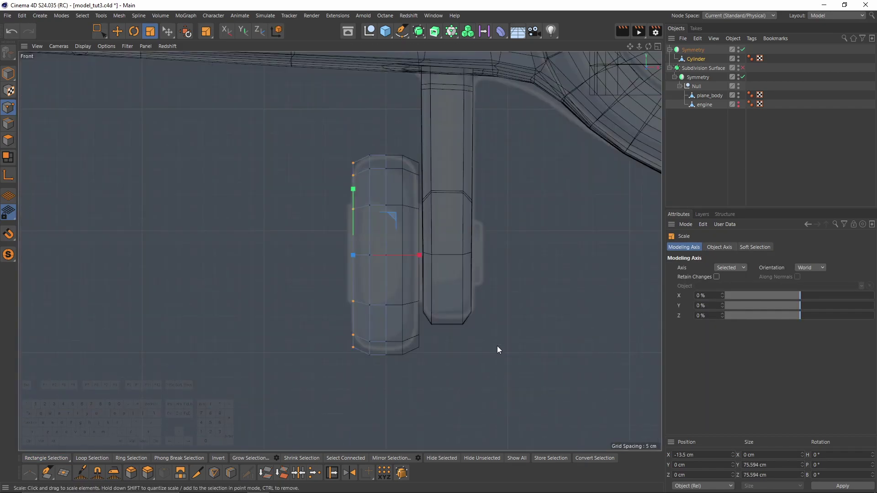
Place the wheel's Symmetry object under a new Subdivision Surface.
{"action": "left_click", "coordinate": [701, 49]}
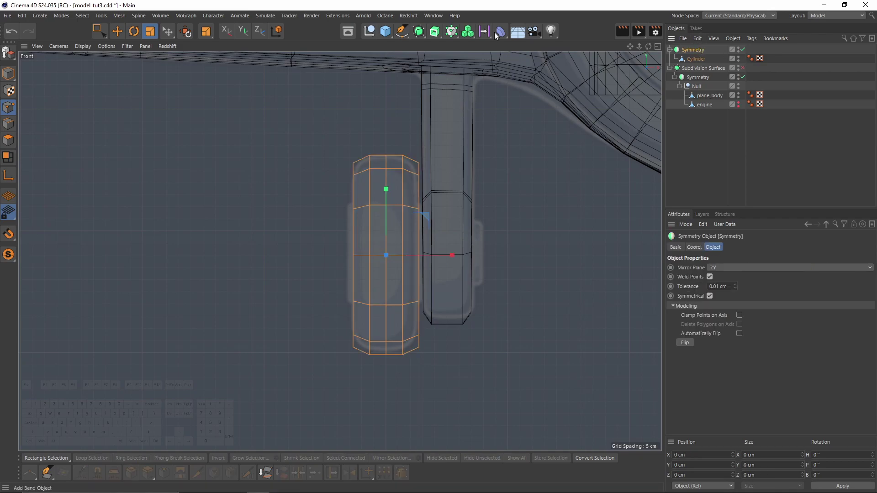
{"action": "left_click", "coordinate": [420, 34], "text": "alt"}
{"action": "scroll", "coordinate": [469, 135], "scroll_direction": "up", "scroll_amount": 3}
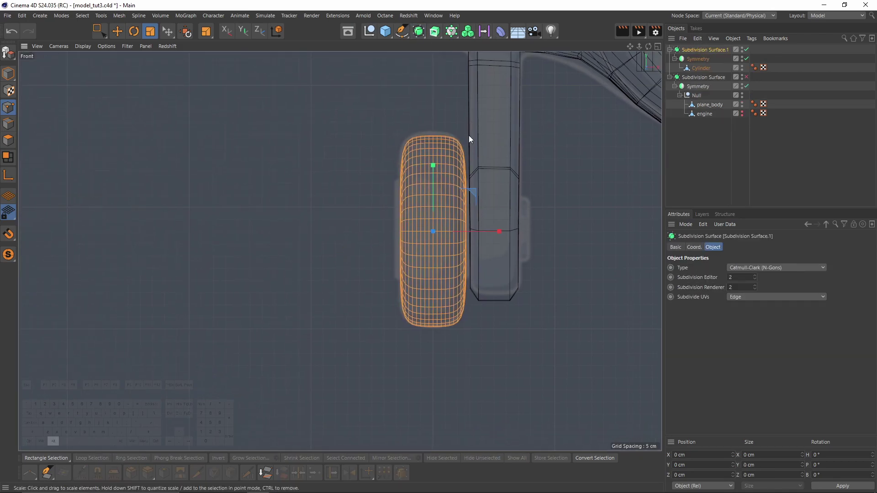
Try to rescale the wheel's edge loops against the reference in the front view.
{"action": "left_click", "coordinate": [699, 68]}
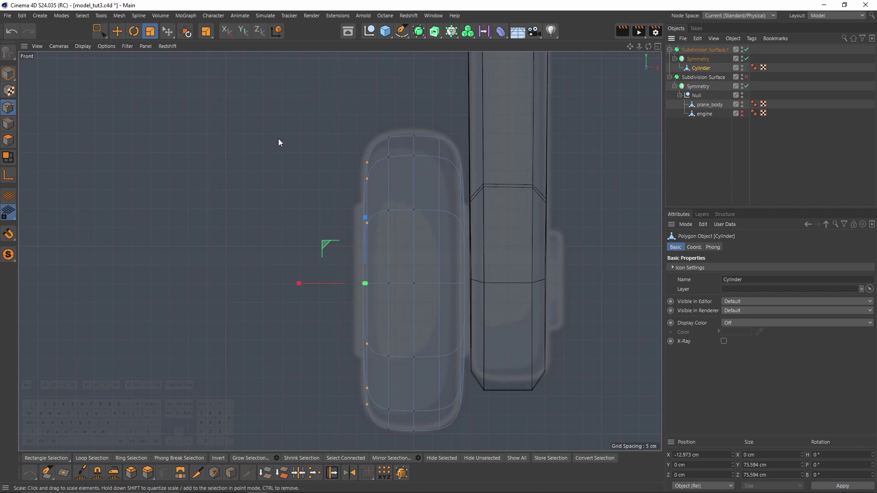
{"action": "left_click", "coordinate": [8, 124]}
{"action": "double_click", "coordinate": [382, 179]}
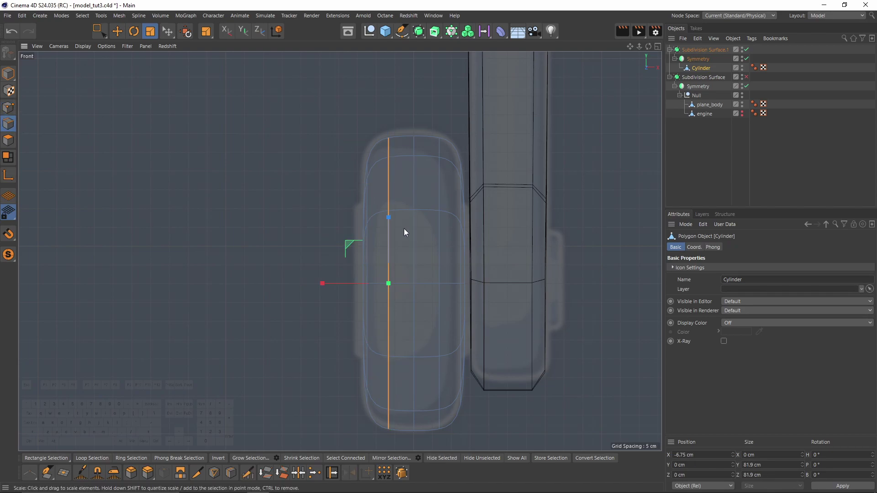
{"action": "middle_click", "coordinate": [403, 228]}
{"action": "middle_click", "coordinate": [250, 185]}
{"action": "scroll", "coordinate": [382, 202], "scroll_direction": "up", "scroll_amount": 4}
{"action": "left_click_drag", "start_coordinate": [565, 337], "coordinate": [544, 327]}
{"action": "middle_click", "coordinate": [503, 292]}
{"action": "middle_click", "coordinate": [498, 289]}
{"action": "key", "text": "ctrl+z"}
{"action": "double_click", "coordinate": [411, 181]}
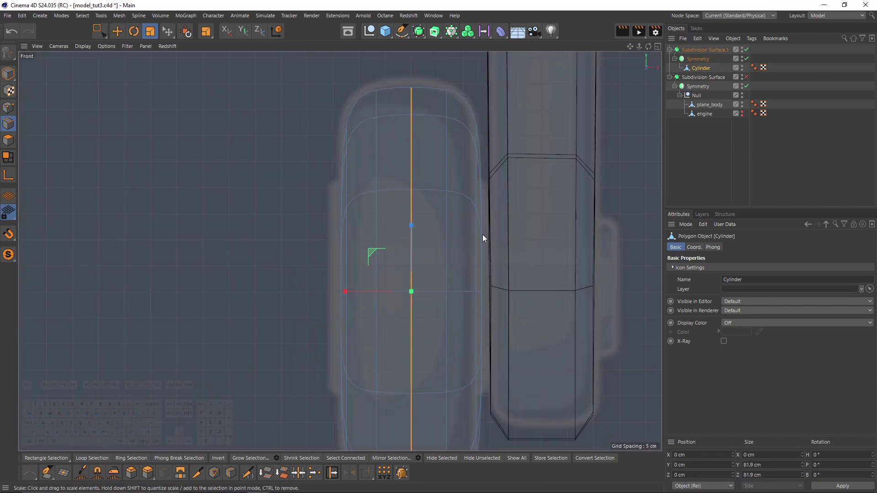
{"action": "key", "text": "ctrl+z"}
{"action": "key", "text": "ctrl+z"}
Turn off the wheel's subdivision and inset all polygons of its outer face to about 38.2 cm across.
{"action": "middle_click_drag", "start_coordinate": [368, 213], "coordinate": [382, 176], "text": "alt"}
{"action": "middle_click", "coordinate": [382, 175]}
{"action": "middle_click", "coordinate": [329, 173]}
{"action": "left_click_drag", "start_coordinate": [329, 178], "coordinate": [515, 272], "text": "alt"}
{"action": "key", "text": "q"}
{"action": "middle_click", "coordinate": [516, 276]}
{"action": "key", "text": "Return"}
{"action": "middle_click", "coordinate": [269, 314]}
{"action": "key", "text": "0"}
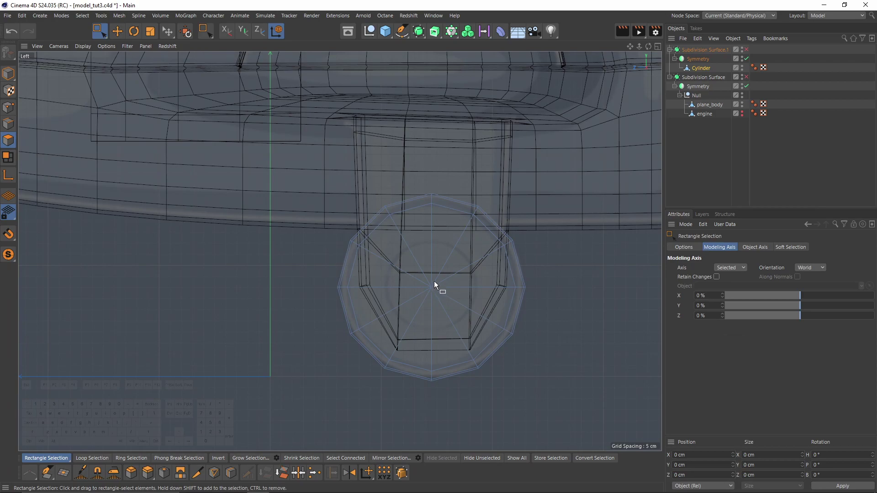
{"action": "key", "text": "9"}
{"action": "mouse_move", "coordinate": [432, 273]}
{"action": "left_mouse_down"}
{"action": "mouse_move", "coordinate": [413, 277]}
{"action": "mouse_move", "coordinate": [444, 280]}
{"action": "left_mouse_up"}
{"action": "scroll", "coordinate": [479, 260], "scroll_direction": "up", "scroll_amount": 2}
{"action": "key", "text": "m"}
{"action": "key", "text": "w"}
{"action": "left_click_drag", "start_coordinate": [553, 314], "coordinate": [605, 313]}
Recess the inset face into the wheel and extrude it back out as a hub to about X -14.7 cm.
{"action": "middle_click", "coordinate": [519, 350]}
{"action": "middle_click", "coordinate": [208, 181]}
{"action": "left_click_drag", "start_coordinate": [426, 261], "coordinate": [444, 279], "text": "alt"}
{"action": "scroll", "coordinate": [426, 268], "scroll_direction": "up", "scroll_amount": 4}
{"action": "left_click_drag", "start_coordinate": [355, 235], "coordinate": [346, 231]}
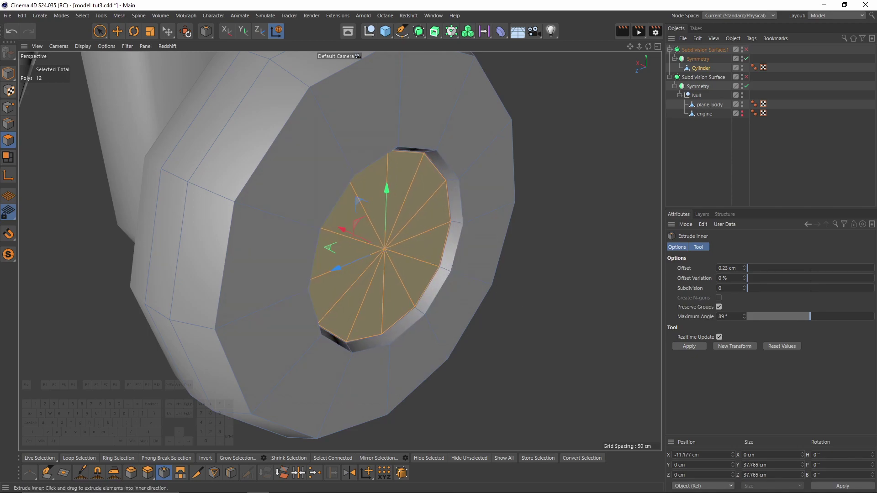
{"action": "left_click_drag", "start_coordinate": [343, 229], "coordinate": [254, 204]}
{"action": "middle_click_drag", "start_coordinate": [416, 224], "coordinate": [348, 238], "text": "alt"}
{"action": "left_click_drag", "start_coordinate": [407, 235], "coordinate": [352, 232], "text": "alt"}
{"action": "key", "text": "q"}
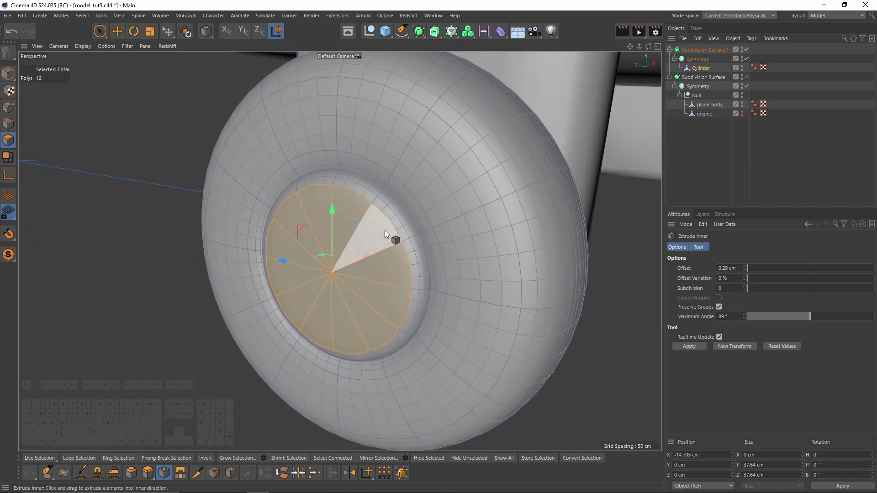
Add loop cuts around the hub cap and just outside the recess to tighten their edges under subdivision.
{"action": "key", "text": "k"}
{"action": "key", "text": "l"}
{"action": "left_click", "coordinate": [404, 237]}
{"action": "mouse_move", "coordinate": [408, 239]}
{"action": "left_mouse_down", "text": "alt"}
{"action": "mouse_move", "coordinate": [422, 243]}
{"action": "mouse_move", "coordinate": [448, 204]}
{"action": "mouse_move", "coordinate": [547, 215]}
{"action": "mouse_move", "coordinate": [421, 249]}
{"action": "mouse_move", "coordinate": [325, 242]}
{"action": "mouse_move", "coordinate": [314, 216]}
{"action": "mouse_move", "coordinate": [300, 214]}
{"action": "mouse_move", "coordinate": [349, 207]}
{"action": "mouse_move", "coordinate": [407, 231]}
{"action": "left_mouse_up", "text": "alt"}
{"action": "left_click", "coordinate": [424, 211]}
{"action": "key", "text": "ctrl+shift+a"}
{"action": "scroll", "coordinate": [448, 204], "scroll_direction": "down", "scroll_amount": 5}
{"action": "key", "text": "ctrl+z"}
{"action": "key", "text": "ctrl+z"}
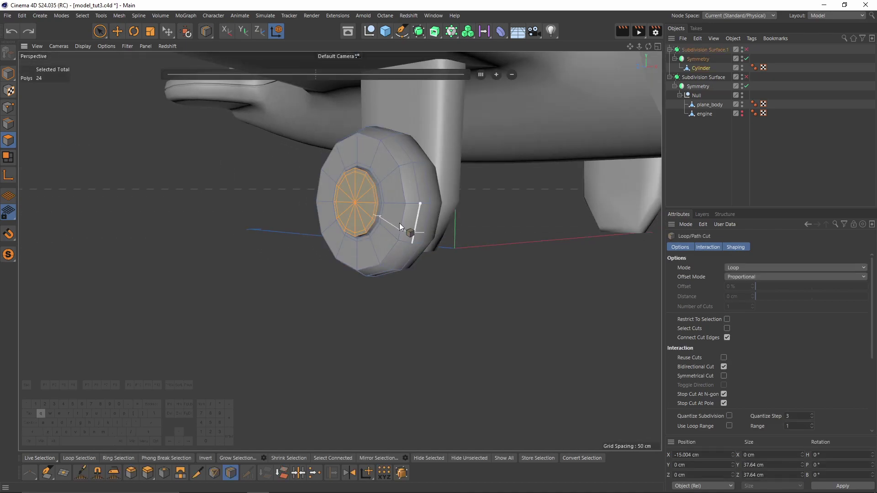
Select every other radial edge on the wheel's hub cap and dissolve the six edges.
{"action": "scroll", "coordinate": [369, 209], "scroll_direction": "up", "scroll_amount": 3}
{"action": "left_click_drag", "start_coordinate": [370, 210], "coordinate": [516, 234], "text": "alt"}
{"action": "left_click", "coordinate": [8, 123]}
{"action": "key", "text": "e"}
{"action": "scroll", "coordinate": [473, 200], "scroll_direction": "up", "scroll_amount": 2}
{"action": "left_click", "coordinate": [451, 181]}
{"action": "left_click", "coordinate": [471, 208], "text": "shift"}
{"action": "left_click", "coordinate": [452, 267], "text": "shift"}
{"action": "left_click", "coordinate": [391, 249], "text": "shift"}
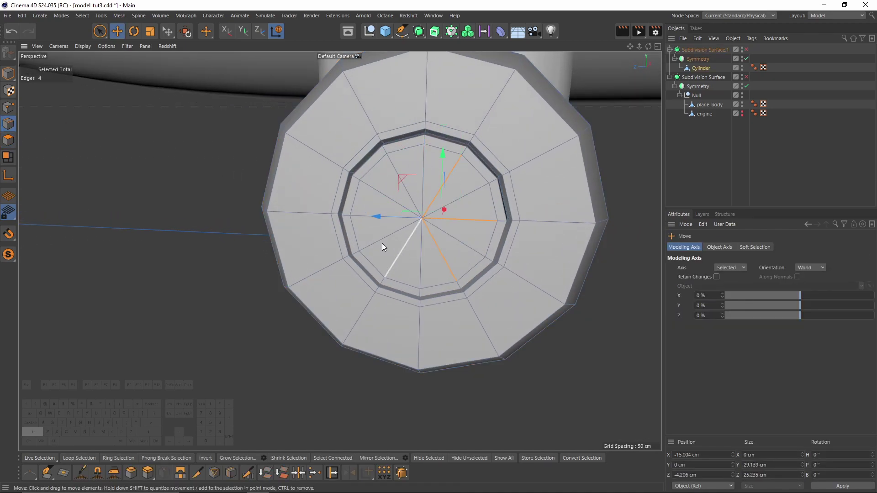
{"action": "left_click", "coordinate": [390, 181], "text": "shift"}
{"action": "right_click", "coordinate": [477, 263]}
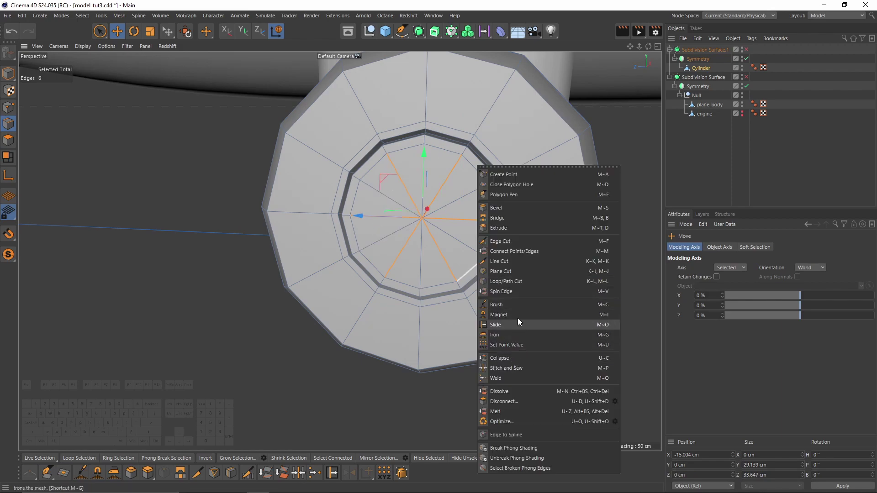
{"action": "left_click", "coordinate": [509, 392]}
Check the smoothed wheel and hub from several angles, and return to the unsmoothed cylinder.
{"action": "key", "text": "q"}
{"action": "left_click", "coordinate": [719, 180]}
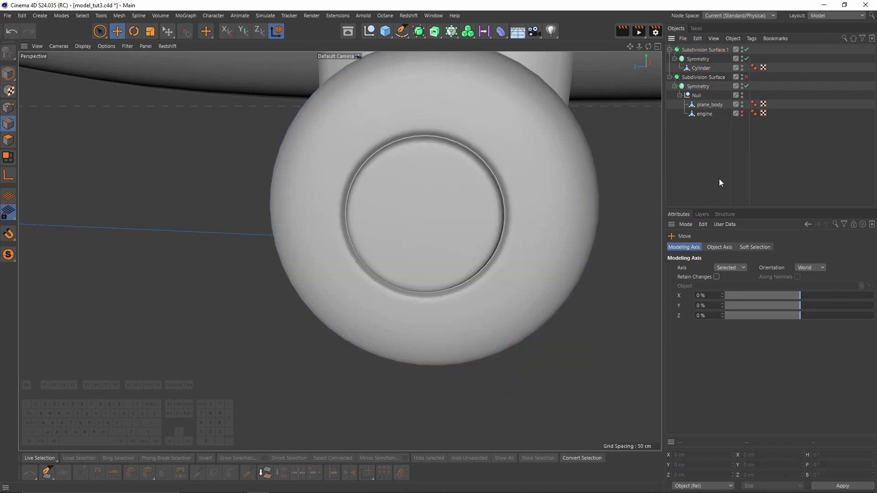
{"action": "left_click_drag", "start_coordinate": [459, 183], "coordinate": [430, 187], "text": "alt"}
{"action": "right_click_drag", "start_coordinate": [429, 186], "coordinate": [389, 193], "text": "alt"}
{"action": "middle_click_drag", "start_coordinate": [388, 193], "coordinate": [531, 180], "text": "alt"}
{"action": "left_click_drag", "start_coordinate": [530, 180], "coordinate": [413, 231], "text": "alt"}
{"action": "middle_click_drag", "start_coordinate": [413, 231], "coordinate": [402, 198], "text": "alt"}
{"action": "right_click_drag", "start_coordinate": [402, 198], "coordinate": [426, 199], "text": "alt"}
{"action": "key", "text": "ctrl+z"}
{"action": "key", "text": "ctrl+z"}
{"action": "left_click_drag", "start_coordinate": [413, 199], "coordinate": [457, 197], "text": "alt"}
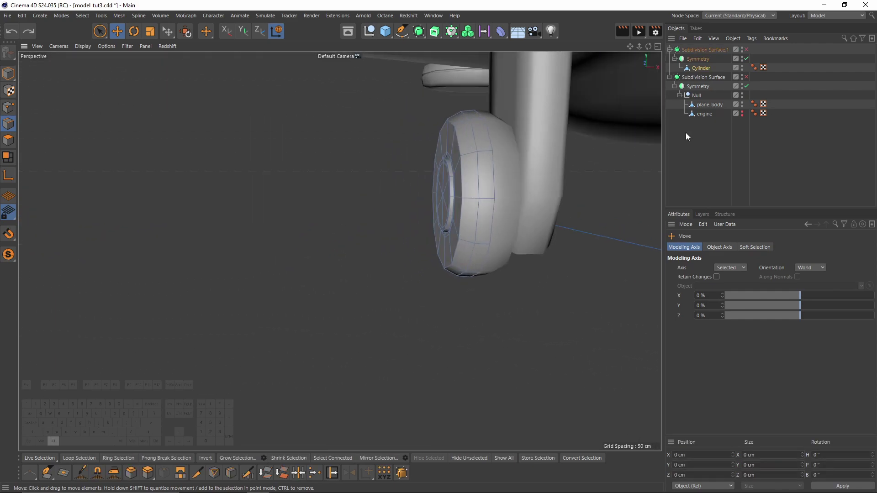
Make the wheel's Symmetry editable and keep only the resulting Cylinder mesh under Subdivision Surface.1.
{"action": "left_click", "coordinate": [694, 58]}
{"action": "key", "text": "c"}
{"action": "left_click", "coordinate": [676, 59]}
{"action": "left_click_drag", "start_coordinate": [700, 69], "coordinate": [698, 54]}
{"action": "left_click", "coordinate": [697, 69]}
{"action": "key", "text": "Delete"}
{"action": "left_click", "coordinate": [696, 59]}
Isolate the wheel to select its leg-side hub cap, and pull the cap through the leg to about X 42.7 cm.
{"action": "left_click_drag", "start_coordinate": [565, 174], "coordinate": [489, 180], "text": "alt"}
{"action": "left_click", "coordinate": [8, 140]}
{"action": "middle_click_drag", "start_coordinate": [478, 205], "coordinate": [400, 199], "text": "alt"}
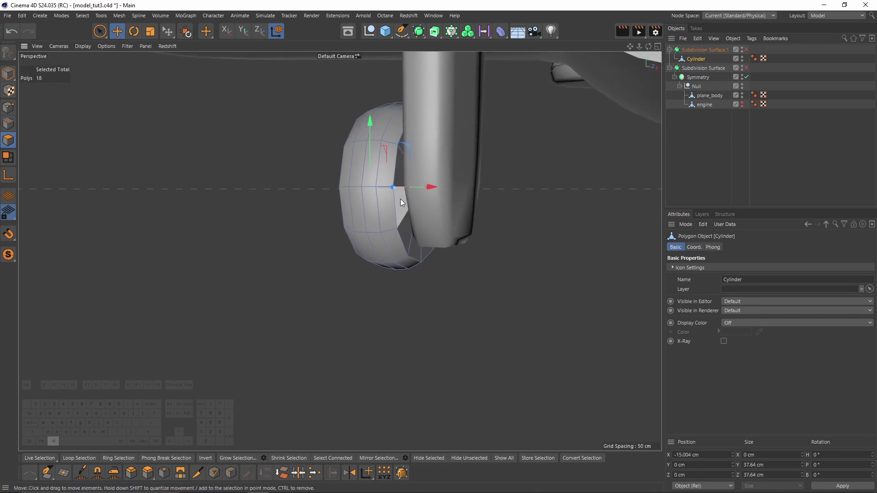
{"action": "left_click_drag", "start_coordinate": [400, 198], "coordinate": [406, 224], "text": "alt"}
{"action": "left_click", "coordinate": [8, 252]}
{"action": "left_click_drag", "start_coordinate": [503, 187], "coordinate": [406, 188], "text": "alt"}
{"action": "double_click", "coordinate": [415, 196]}
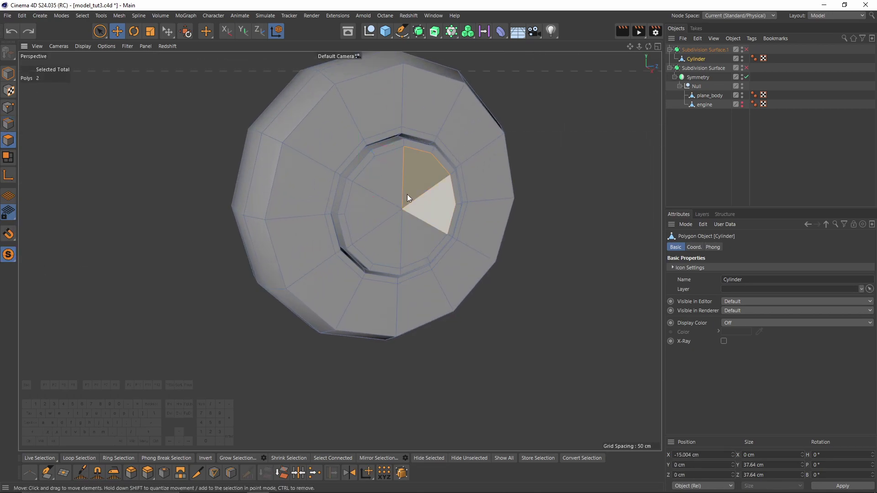
{"action": "left_click_drag", "start_coordinate": [363, 211], "coordinate": [589, 256], "text": "alt"}
{"action": "scroll", "coordinate": [414, 238], "scroll_direction": "down", "scroll_amount": 4}
{"action": "left_click", "coordinate": [8, 254]}
{"action": "left_click_drag", "start_coordinate": [516, 221], "coordinate": [424, 216], "text": "alt"}
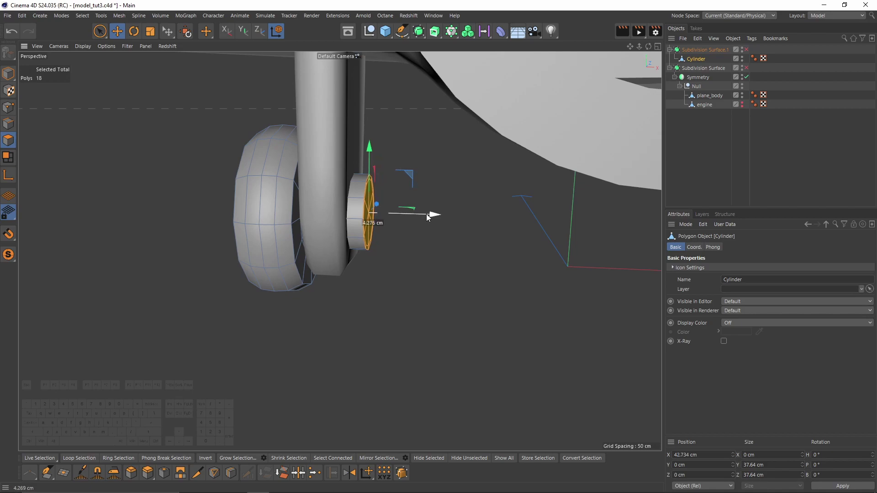
Grow the cap selection to include the side walls of the axle, with the wheel isolated.
{"action": "scroll", "coordinate": [400, 218], "scroll_direction": "up", "scroll_amount": 2}
{"action": "key", "text": "u"}
{"action": "key", "text": "y"}
{"action": "left_click", "coordinate": [8, 254]}
{"action": "scroll", "coordinate": [295, 227], "scroll_direction": "up", "scroll_amount": 4}
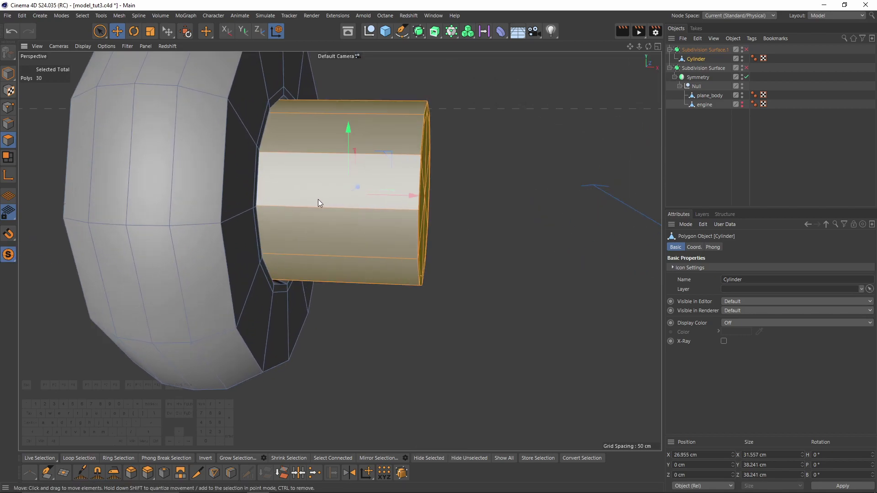
{"action": "left_click_drag", "start_coordinate": [319, 203], "coordinate": [303, 205], "text": "alt"}
Try to scale the selected axle polygons down along all axes.
{"action": "key", "text": "t"}
{"action": "left_click_drag", "start_coordinate": [591, 304], "coordinate": [475, 270]}
{"action": "left_click_drag", "start_coordinate": [407, 220], "coordinate": [503, 235], "text": "alt"}
{"action": "key", "text": "ctrl+z"}
{"action": "middle_click_drag", "start_coordinate": [503, 235], "coordinate": [459, 256], "text": "alt"}
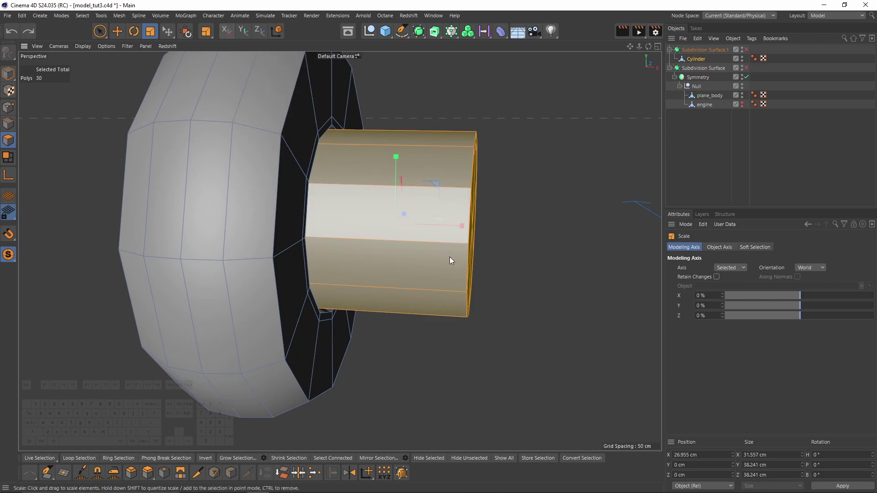
Scale the selected axle polygons down in Y and Z only and show the whole model again.
{"action": "left_click_drag", "start_coordinate": [443, 248], "coordinate": [431, 211], "text": "alt"}
{"action": "left_click", "coordinate": [227, 31]}
{"action": "left_click_drag", "start_coordinate": [569, 302], "coordinate": [369, 261]}
{"action": "left_click", "coordinate": [8, 254]}
{"action": "left_click_drag", "start_coordinate": [530, 311], "coordinate": [512, 307]}
Return to whole-object editing, check how the axle passes through the leg, and hide the wheel's Cylinder object.
{"action": "left_click_drag", "start_coordinate": [511, 307], "coordinate": [374, 310], "text": "alt"}
{"action": "left_click", "coordinate": [351, 135]}
{"action": "left_click", "coordinate": [7, 73]}
{"action": "left_click", "coordinate": [437, 188]}
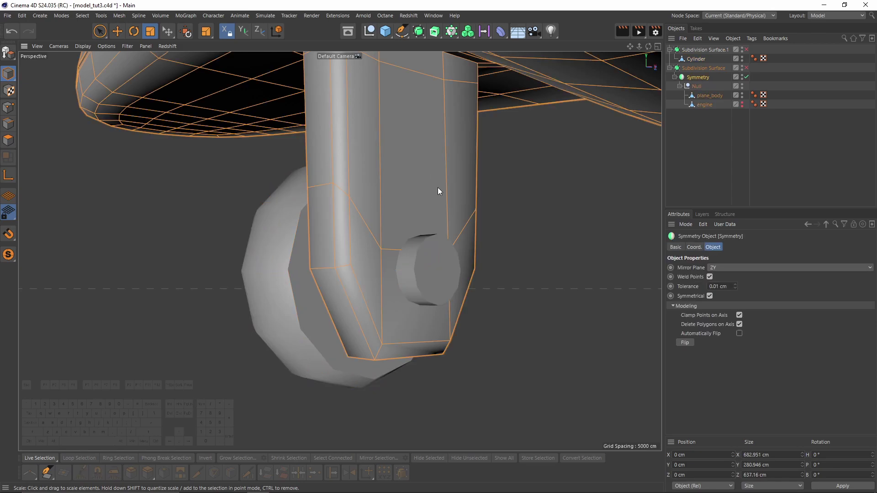
{"action": "left_click_drag", "start_coordinate": [357, 194], "coordinate": [331, 246], "text": "alt"}
{"action": "scroll", "coordinate": [337, 246], "scroll_direction": "up", "scroll_amount": 4}
{"action": "scroll", "coordinate": [338, 248], "scroll_direction": "down", "scroll_amount": 5}
{"action": "left_click", "coordinate": [366, 243]}
{"action": "double_click", "coordinate": [741, 59]}
{"action": "left_click_drag", "start_coordinate": [435, 124], "coordinate": [383, 167], "text": "alt"}
Add a new Cylinder oriented along -X with 6 rotation segments and 1 height segment.
{"action": "left_click_drag", "start_coordinate": [385, 31], "coordinate": [418, 61]}
{"action": "scroll", "coordinate": [740, 308], "scroll_direction": "down", "scroll_amount": 1}
{"action": "scroll", "coordinate": [740, 308], "scroll_direction": "up", "scroll_amount": 2}
{"action": "scroll", "coordinate": [740, 308], "scroll_direction": "down", "scroll_amount": 3}
{"action": "scroll", "coordinate": [740, 308], "scroll_direction": "up", "scroll_amount": 4}
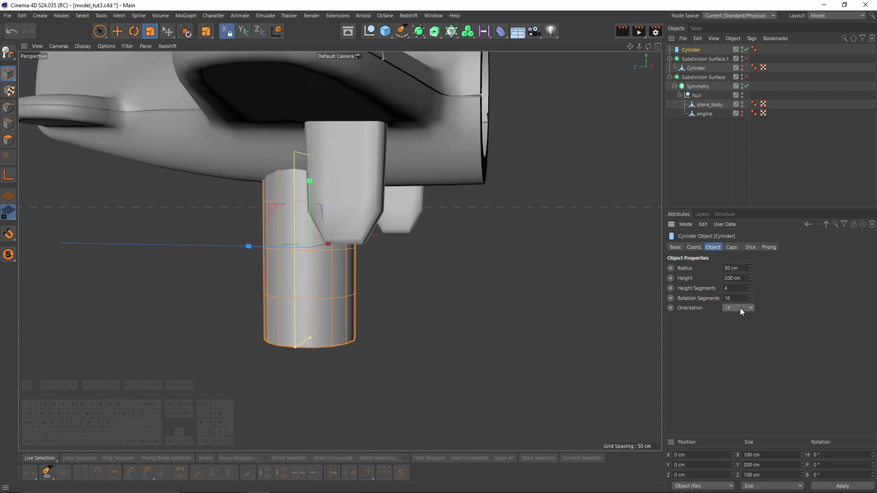
{"action": "scroll", "coordinate": [740, 307], "scroll_direction": "down", "scroll_amount": 4}
{"action": "scroll", "coordinate": [741, 308], "scroll_direction": "up", "scroll_amount": 4}
{"action": "left_click_drag", "start_coordinate": [737, 298], "coordinate": [688, 297]}
{"action": "key", "text": "shift+Tab"}
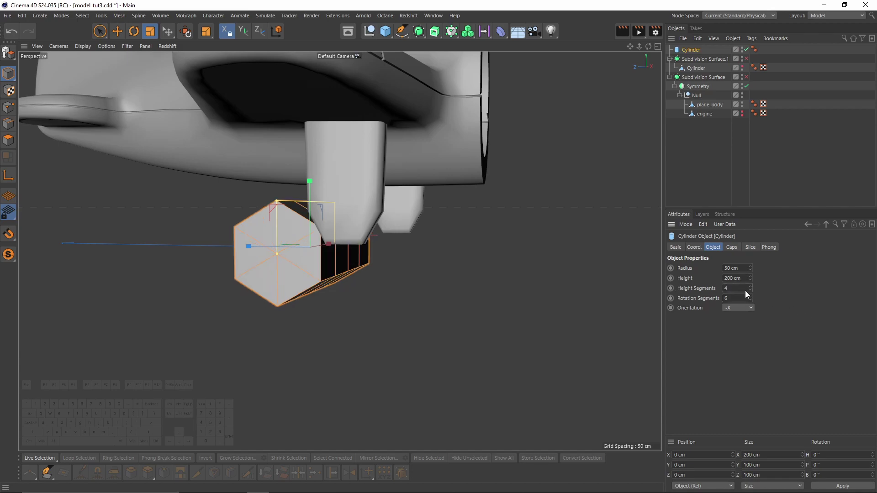
{"action": "type", "text": "1"}
{"action": "left_click", "coordinate": [823, 321]}
Rotate the hexagonal cylinder to a pitch of 90° in the left view.
{"action": "middle_click", "coordinate": [376, 297]}
{"action": "middle_click", "coordinate": [235, 348]}
{"action": "scroll", "coordinate": [331, 342], "scroll_direction": "down", "scroll_amount": 3}
{"action": "middle_click_drag", "start_coordinate": [330, 342], "coordinate": [364, 257], "text": "alt"}
{"action": "key", "text": "r"}
{"action": "left_click_drag", "start_coordinate": [297, 274], "coordinate": [316, 337]}
Move the hexagonal cylinder onto the wheel's centre and scale it down to about 32.2 cm across.
{"action": "key", "text": "e"}
{"action": "key", "text": "shift+s"}
{"action": "left_click_drag", "start_coordinate": [265, 261], "coordinate": [404, 164]}
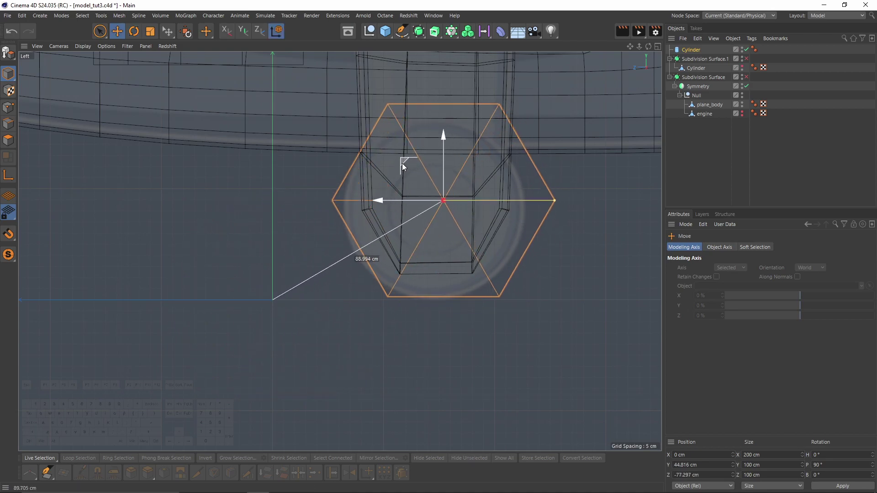
{"action": "key", "text": "t"}
{"action": "left_click_drag", "start_coordinate": [525, 234], "coordinate": [271, 296]}
{"action": "key", "text": "e"}
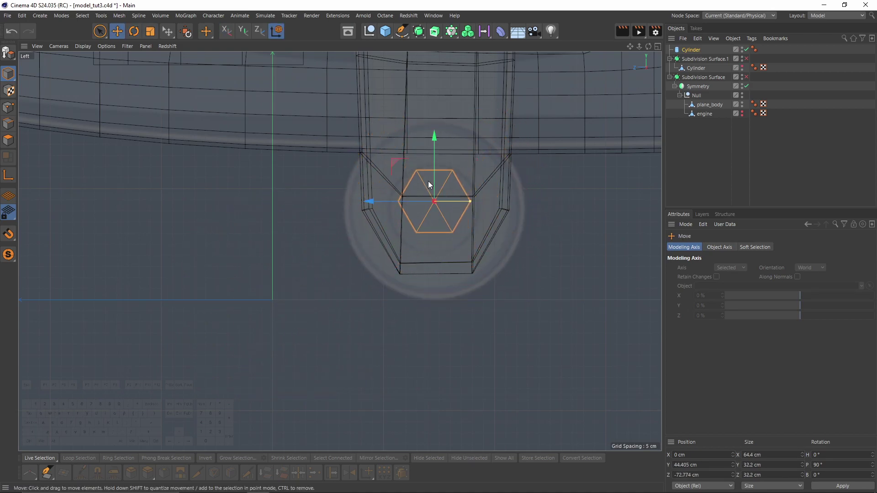
Move the hexagonal cylinder along X until it passes through the lower end of the landing gear leg.
{"action": "middle_click", "coordinate": [320, 167]}
{"action": "middle_click", "coordinate": [243, 169]}
{"action": "left_click_drag", "start_coordinate": [270, 201], "coordinate": [260, 241], "text": "alt"}
{"action": "left_click_drag", "start_coordinate": [420, 206], "coordinate": [274, 225]}
{"action": "left_click_drag", "start_coordinate": [343, 211], "coordinate": [380, 114], "text": "alt"}
Put plane_body under a new Boole object and place the hexagonal cylinder below it to subtract it.
{"action": "left_click", "coordinate": [376, 111]}
{"action": "middle_click_drag", "start_coordinate": [375, 111], "coordinate": [398, 178], "text": "alt"}
{"action": "left_click", "coordinate": [700, 105]}
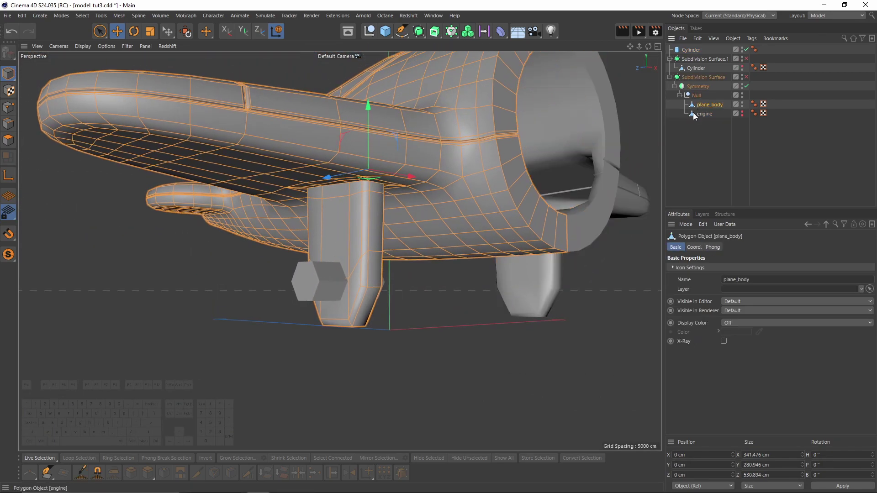
{"action": "left_click_drag", "start_coordinate": [419, 31], "coordinate": [426, 45]}
{"action": "left_click", "coordinate": [470, 94], "text": "alt"}
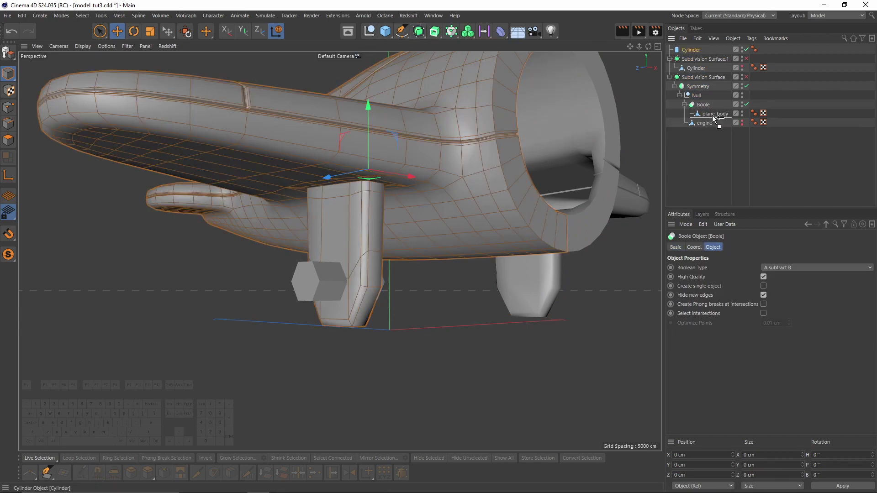
{"action": "left_click_drag", "start_coordinate": [713, 116], "coordinate": [712, 118]}
Display the shaded model with mesh lines and inspect the hexagonal cut in the leg.
{"action": "left_click_drag", "start_coordinate": [540, 209], "coordinate": [407, 251], "text": "alt"}
{"action": "scroll", "coordinate": [390, 251], "scroll_direction": "up", "scroll_amount": 3}
{"action": "key", "text": "n"}
{"action": "key", "text": "b"}
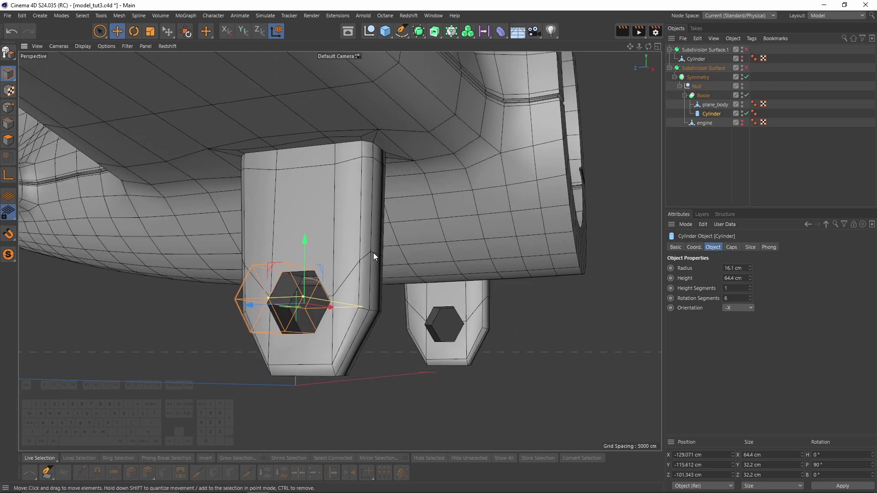
{"action": "middle_click_drag", "start_coordinate": [374, 251], "coordinate": [447, 220], "text": "alt"}
{"action": "mouse_move", "coordinate": [447, 220]}
{"action": "left_mouse_down", "text": "alt"}
{"action": "mouse_move", "coordinate": [460, 223]}
{"action": "mouse_move", "coordinate": [442, 232]}
{"action": "left_mouse_up", "text": "alt"}
{"action": "scroll", "coordinate": [442, 232], "scroll_direction": "up", "scroll_amount": 1}
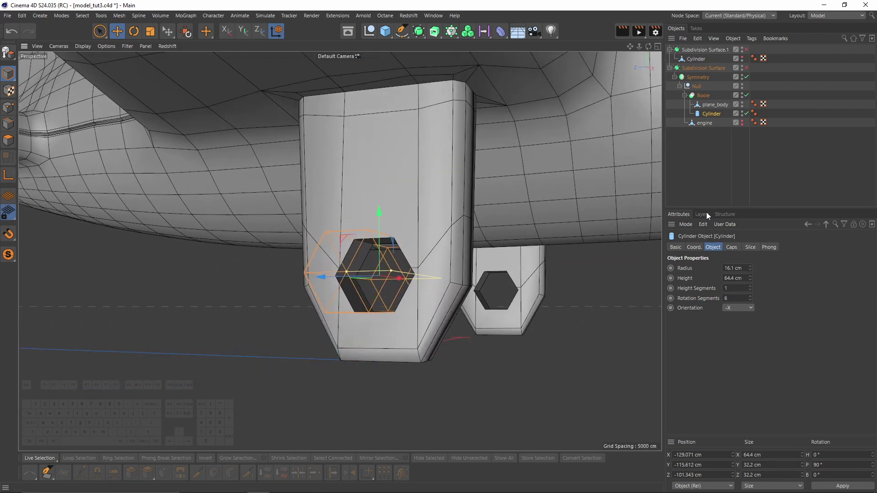
Enable Create single object on the Boole and make it an editable polygon mesh.
{"action": "left_click", "coordinate": [704, 95]}
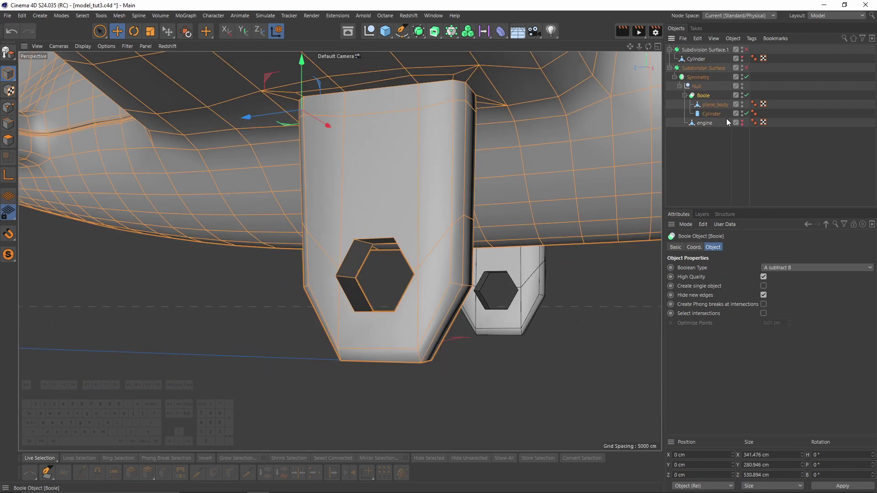
{"action": "left_click", "coordinate": [764, 286]}
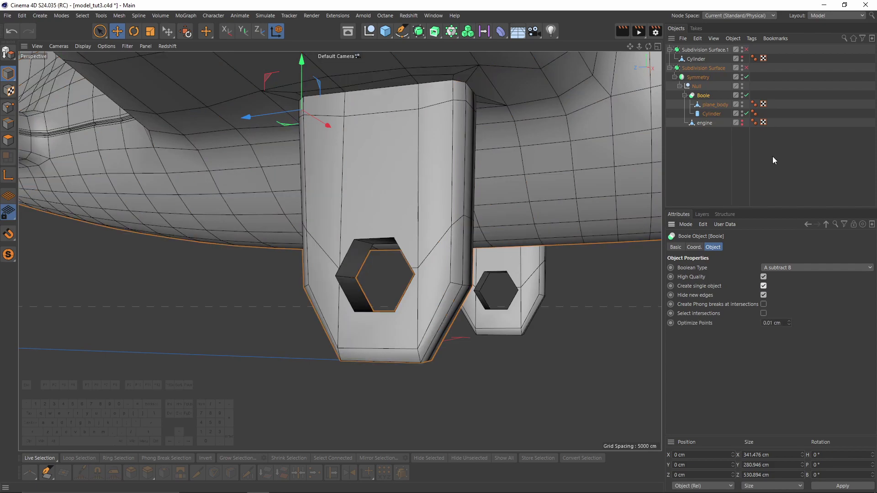
{"action": "key", "text": "c"}
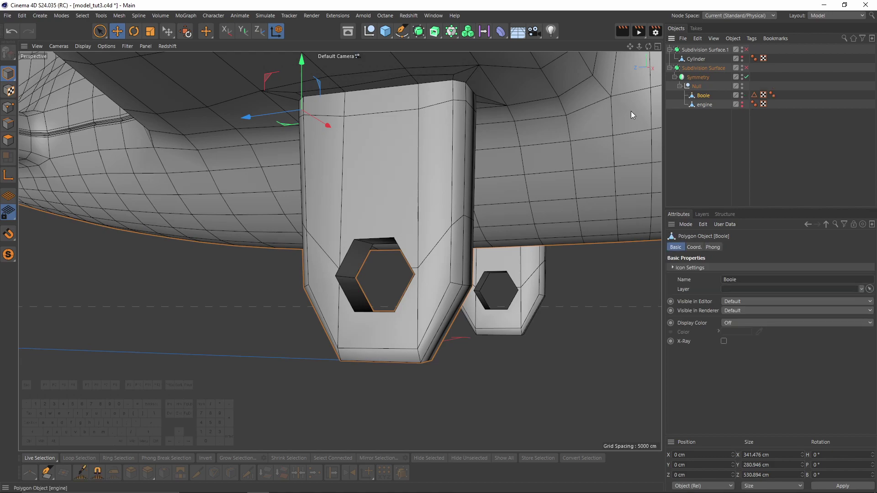
Weld the stray cut point into a lower corner of the hexagonal hole on the landing gear leg's outer face.
{"action": "left_click", "coordinate": [10, 109]}
{"action": "scroll", "coordinate": [381, 234], "scroll_direction": "up", "scroll_amount": 8}
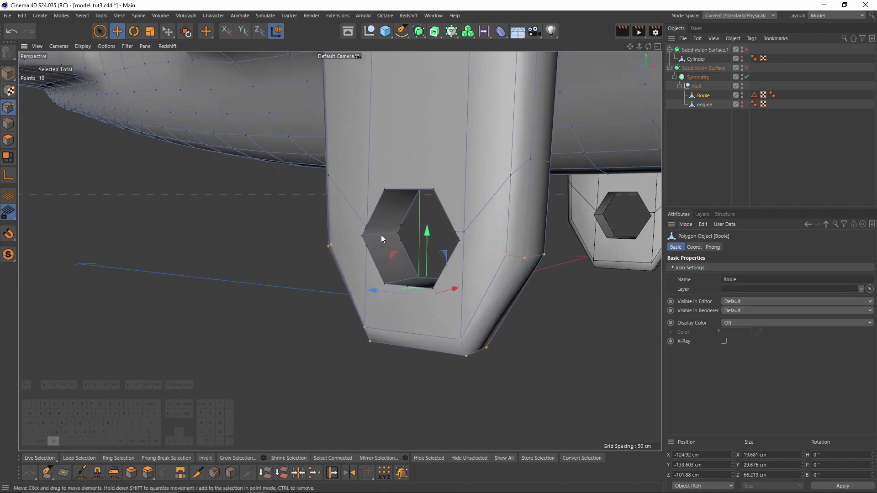
{"action": "scroll", "coordinate": [361, 224], "scroll_direction": "up", "scroll_amount": 5}
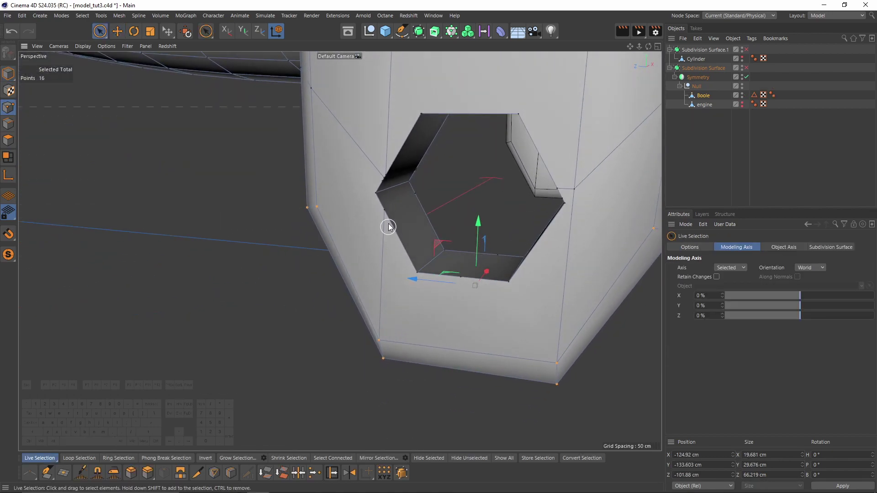
{"action": "key", "text": "q"}
{"action": "key", "text": "q"}
{"action": "key", "text": "m"}
{"action": "key", "text": "q"}
{"action": "left_click", "coordinate": [418, 273]}
Weld the next stray points along the outer hole edge into their neighbouring hexagon corner.
{"action": "key", "text": "space"}
{"action": "left_click_drag", "start_coordinate": [544, 302], "coordinate": [518, 302], "text": "alt"}
{"action": "mouse_move", "coordinate": [462, 278]}
{"action": "left_mouse_down"}
{"action": "mouse_move", "coordinate": [512, 281]}
{"action": "mouse_move", "coordinate": [563, 223]}
{"action": "mouse_move", "coordinate": [416, 212]}
{"action": "mouse_move", "coordinate": [394, 183]}
{"action": "mouse_move", "coordinate": [423, 170]}
{"action": "mouse_move", "coordinate": [494, 223]}
{"action": "mouse_move", "coordinate": [515, 259]}
{"action": "left_mouse_up"}
{"action": "key", "text": "k"}
{"action": "key", "text": "k"}
{"action": "key", "text": "space"}
{"action": "key", "text": "m"}
{"action": "key", "text": "q"}
{"action": "left_click", "coordinate": [537, 218]}
Line-cut new edges from the hole's corners to the surrounding edges of the leg's outer face.
{"action": "key", "text": "k"}
{"action": "key", "text": "k"}
{"action": "left_click", "coordinate": [413, 202]}
{"action": "key", "text": "m"}
{"action": "key", "text": "q"}
{"action": "key", "text": "k"}
{"action": "key", "text": "k"}
{"action": "left_click", "coordinate": [544, 280]}
{"action": "left_click_drag", "start_coordinate": [531, 186], "coordinate": [454, 168], "text": "alt"}
{"action": "left_click", "coordinate": [438, 267]}
{"action": "left_click_drag", "start_coordinate": [440, 268], "coordinate": [473, 280], "text": "alt"}
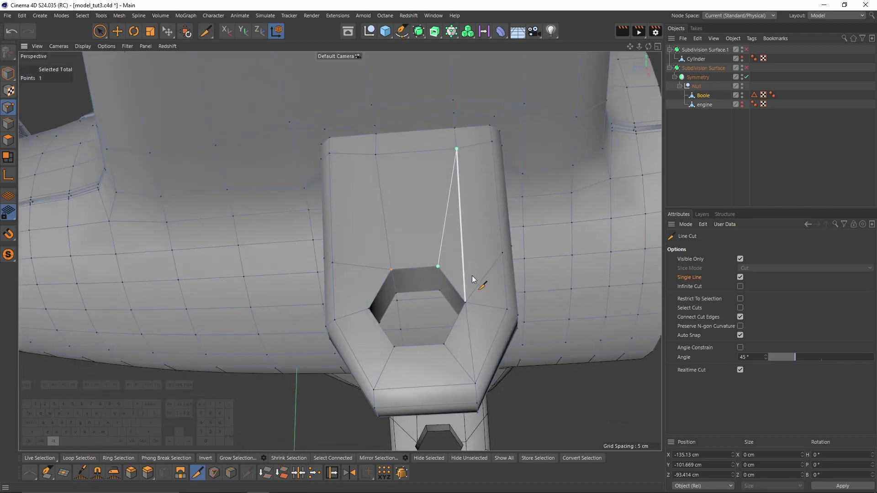
Weld the extra point into the upper corner of the hole on the leg's outer face.
{"action": "key", "text": "space"}
{"action": "left_click", "coordinate": [443, 269]}
{"action": "key", "text": "m"}
{"action": "key", "text": "q"}
{"action": "left_click", "coordinate": [442, 268]}
{"action": "left_click", "coordinate": [9, 124]}
{"action": "left_click_drag", "start_coordinate": [448, 207], "coordinate": [429, 204], "text": "alt"}
{"action": "right_click_drag", "start_coordinate": [429, 205], "coordinate": [443, 229], "text": "alt"}
{"action": "key", "text": "Return"}
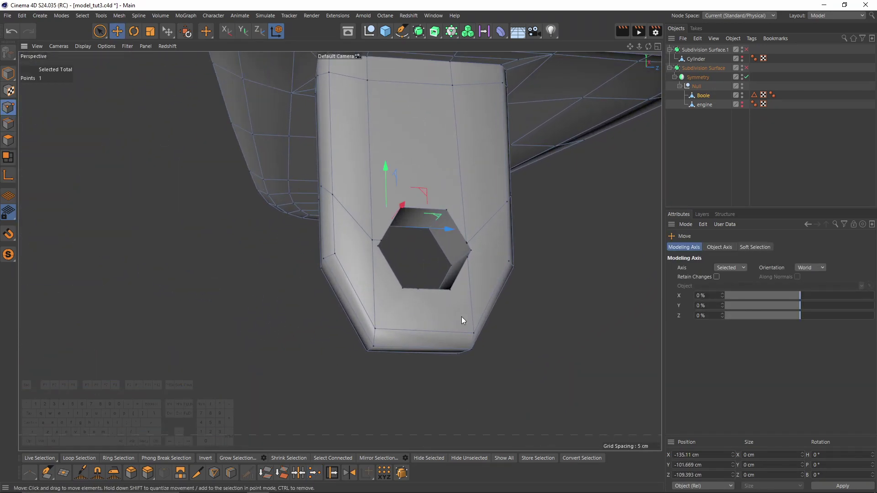
Weld the stray points on the leg's inner face into a lower corner and the adjacent side corner of the hole.
{"action": "key", "text": "space"}
{"action": "right_click_drag", "start_coordinate": [443, 311], "coordinate": [491, 221], "text": "alt"}
{"action": "key", "text": "m"}
{"action": "key", "text": "q"}
{"action": "left_click", "coordinate": [453, 275]}
{"action": "key", "text": "space"}
{"action": "left_click_drag", "start_coordinate": [487, 188], "coordinate": [495, 204]}
{"action": "key", "text": "space"}
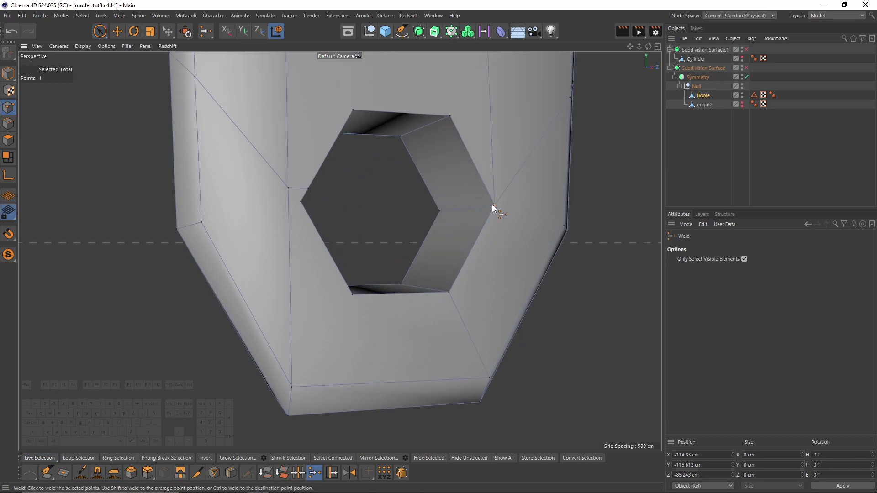
{"action": "left_click", "coordinate": [493, 205]}
Line-cut an edge from the hole's side corner out to the leg's side edge on the inner face.
{"action": "key", "text": "k"}
{"action": "key", "text": "k"}
{"action": "left_click_drag", "start_coordinate": [532, 238], "coordinate": [462, 218]}
{"action": "left_click_drag", "start_coordinate": [402, 292], "coordinate": [401, 253], "text": "alt"}
Weld the stray point into the other lower corner of the inner-face hole and connect that corner to the leg's outline.
{"action": "key", "text": "space"}
{"action": "mouse_move", "coordinate": [402, 253]}
{"action": "left_mouse_down"}
{"action": "mouse_move", "coordinate": [322, 248]}
{"action": "mouse_move", "coordinate": [330, 250]}
{"action": "mouse_move", "coordinate": [259, 357]}
{"action": "left_mouse_up"}
{"action": "key", "text": "m"}
{"action": "key", "text": "q"}
{"action": "left_click", "coordinate": [328, 249]}
{"action": "key", "text": "k"}
{"action": "key", "text": "k"}
{"action": "key", "text": "e"}
Weld the stray point into the remaining side corner of the hole on the inner face.
{"action": "key", "text": "space"}
{"action": "left_click_drag", "start_coordinate": [284, 219], "coordinate": [298, 192], "text": "alt"}
{"action": "left_click_drag", "start_coordinate": [297, 130], "coordinate": [326, 168]}
{"action": "key", "text": "m"}
{"action": "key", "text": "q"}
{"action": "left_click", "coordinate": [327, 172]}
Line-cut edges from the hole's side corner and from its upper corner to the bevel edge of the leg's inner face.
{"action": "middle_click_drag", "start_coordinate": [327, 172], "coordinate": [487, 144], "text": "alt"}
{"action": "key", "text": "k"}
{"action": "key", "text": "k"}
{"action": "left_click", "coordinate": [485, 143]}
{"action": "left_click", "coordinate": [334, 175]}
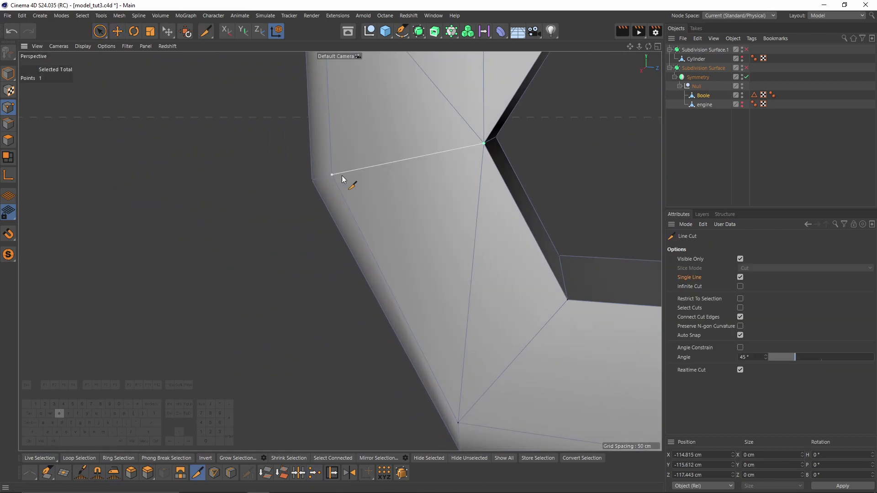
{"action": "left_click_drag", "start_coordinate": [335, 174], "coordinate": [429, 230], "text": "alt"}
{"action": "left_click", "coordinate": [347, 177]}
{"action": "left_click", "coordinate": [478, 204]}
Weld the stray point beside the hole into its upper corner on the inner face.
{"action": "key", "text": "space"}
{"action": "left_click_drag", "start_coordinate": [429, 189], "coordinate": [476, 203]}
{"action": "key", "text": "m"}
{"action": "key", "text": "q"}
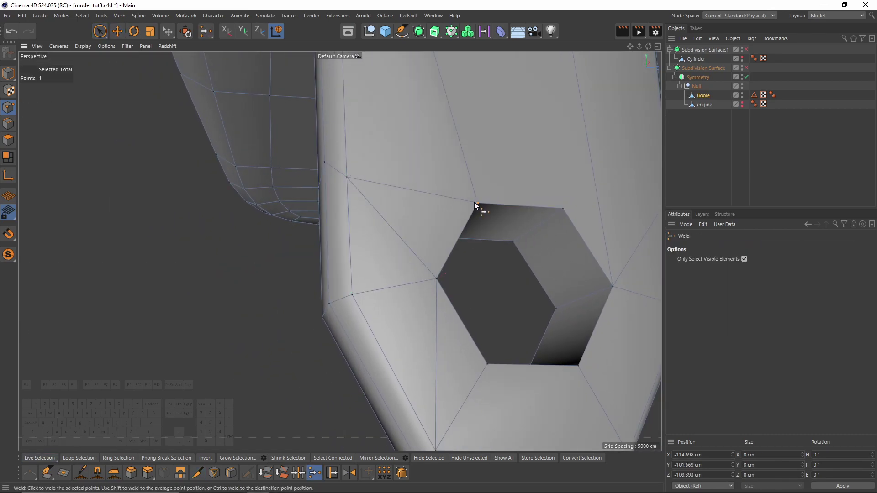
{"action": "left_click", "coordinate": [476, 203]}
Dissolve the redundant diagonal edge between the hole's side corner and the leg's bevel edge.
{"action": "middle_click_drag", "start_coordinate": [475, 202], "coordinate": [461, 160], "text": "alt"}
{"action": "left_click", "coordinate": [9, 125]}
{"action": "key", "text": "e"}
{"action": "key", "text": "m"}
{"action": "key", "text": "n"}
{"action": "middle_click_drag", "start_coordinate": [561, 211], "coordinate": [515, 226], "text": "alt"}
Line-cut from the top of the leg's inner face to the hole's other upper corner and on to the side edge.
{"action": "scroll", "coordinate": [544, 196], "scroll_direction": "down", "scroll_amount": 3}
{"action": "key", "text": "k"}
{"action": "key", "text": "k"}
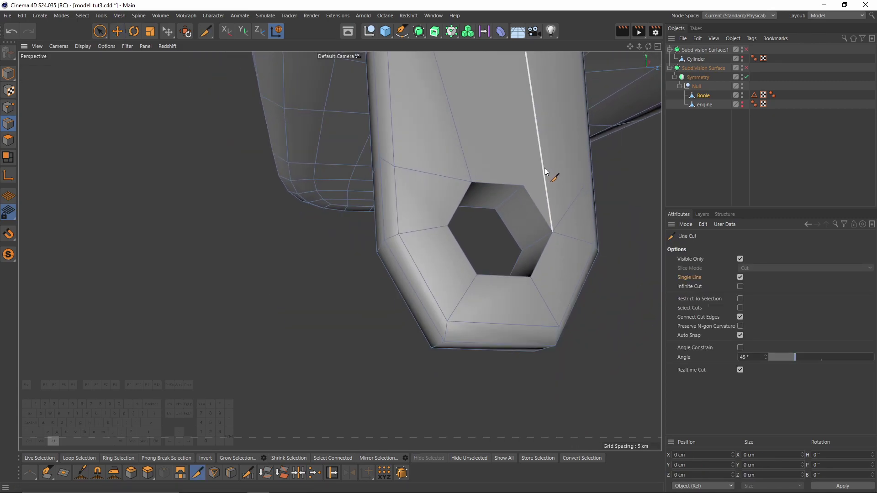
{"action": "middle_click_drag", "start_coordinate": [545, 169], "coordinate": [534, 197], "text": "alt"}
{"action": "left_click", "coordinate": [515, 73]}
{"action": "double_click", "coordinate": [513, 215]}
{"action": "left_click", "coordinate": [581, 204]}
{"action": "key", "text": "space"}
Select the two leftover edges meeting at the hole's side corner and dissolve them.
{"action": "left_click", "coordinate": [538, 228]}
{"action": "left_click", "coordinate": [556, 239], "text": "shift"}
{"action": "key", "text": "m"}
{"action": "key", "text": "n"}
{"action": "scroll", "coordinate": [549, 199], "scroll_direction": "down", "scroll_amount": 3}
{"action": "left_click_drag", "start_coordinate": [550, 198], "coordinate": [523, 229], "text": "alt"}
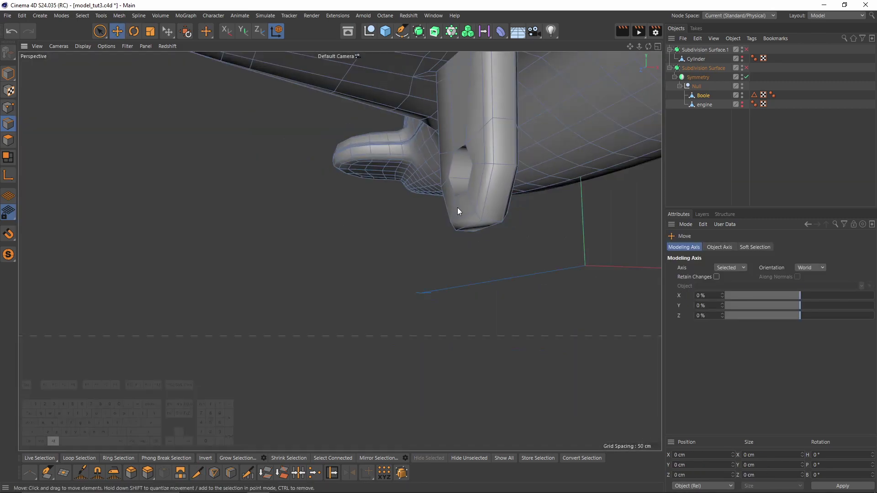
Add two loop cuts around the hole's inner wall, at about 76% and 35% offset, checking the smoothed result.
{"action": "key", "text": "q"}
{"action": "key", "text": "q"}
{"action": "scroll", "coordinate": [523, 229], "scroll_direction": "up", "scroll_amount": 3}
{"action": "key", "text": "k"}
{"action": "key", "text": "l"}
{"action": "left_click", "coordinate": [515, 289]}
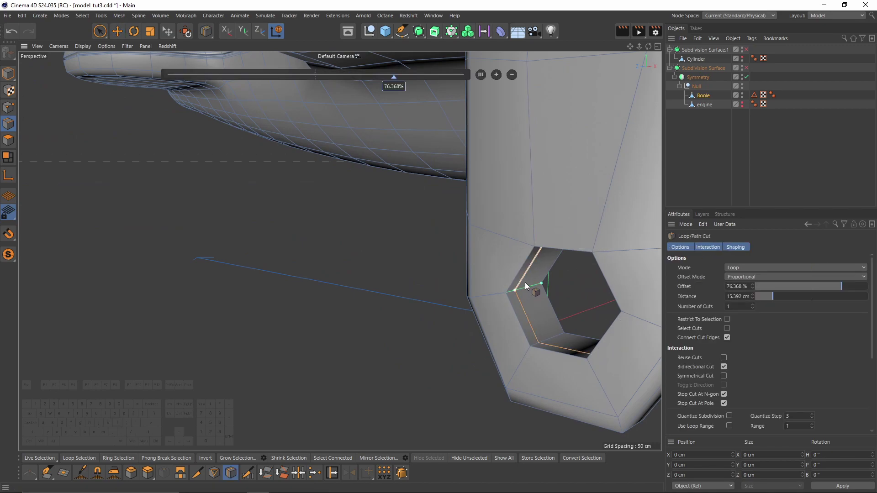
{"action": "left_click", "coordinate": [532, 283]}
{"action": "key", "text": "q"}
{"action": "key", "text": "q"}
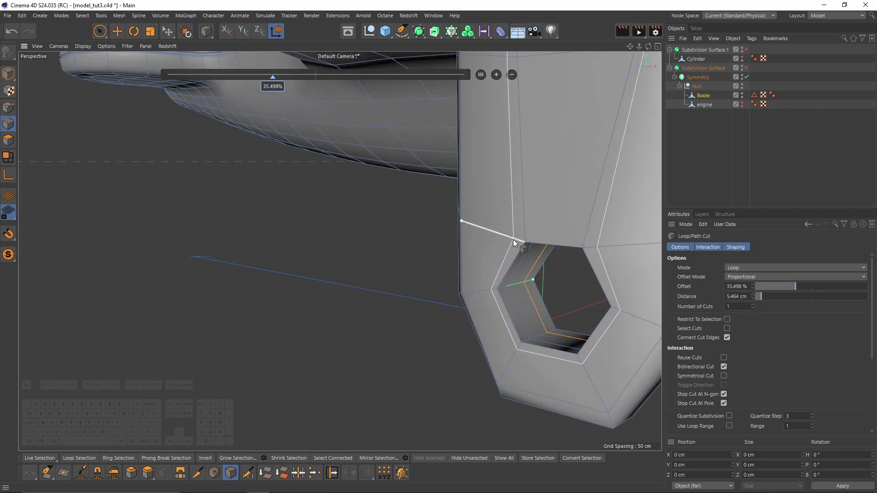
Select the hole's rim loop on the outer face and slide a cloned edge loop outward by about 2.2 cm.
{"action": "key", "text": "e"}
{"action": "double_click", "coordinate": [506, 263]}
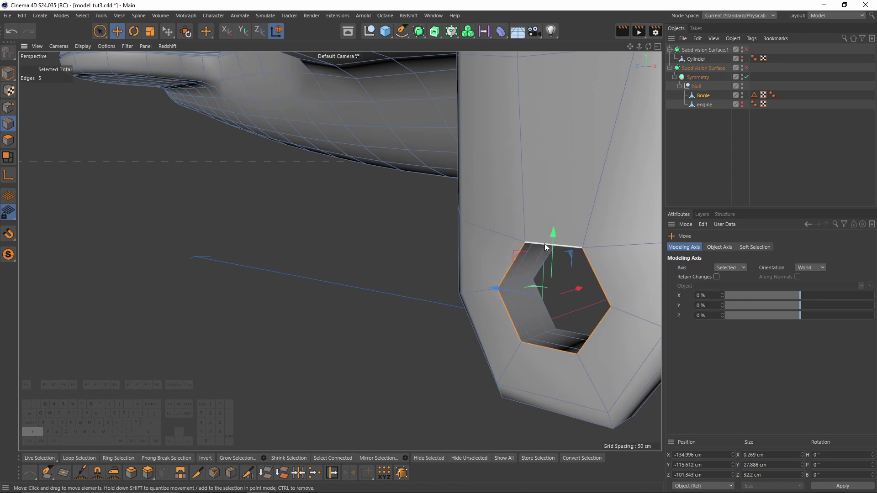
{"action": "key", "text": "m"}
{"action": "key", "text": "o"}
{"action": "middle_click_drag", "start_coordinate": [594, 268], "coordinate": [550, 260], "text": "alt"}
{"action": "left_click_drag", "start_coordinate": [549, 260], "coordinate": [559, 261], "text": "ctrl"}
Slide a cloned loop of the inner-face hole rim outward by about 2.5 cm and preview the smoothed leg.
{"action": "right_click_drag", "start_coordinate": [547, 239], "coordinate": [522, 234], "text": "alt"}
{"action": "left_click_drag", "start_coordinate": [522, 233], "coordinate": [439, 236], "text": "alt"}
{"action": "key", "text": "e"}
{"action": "double_click", "coordinate": [545, 244]}
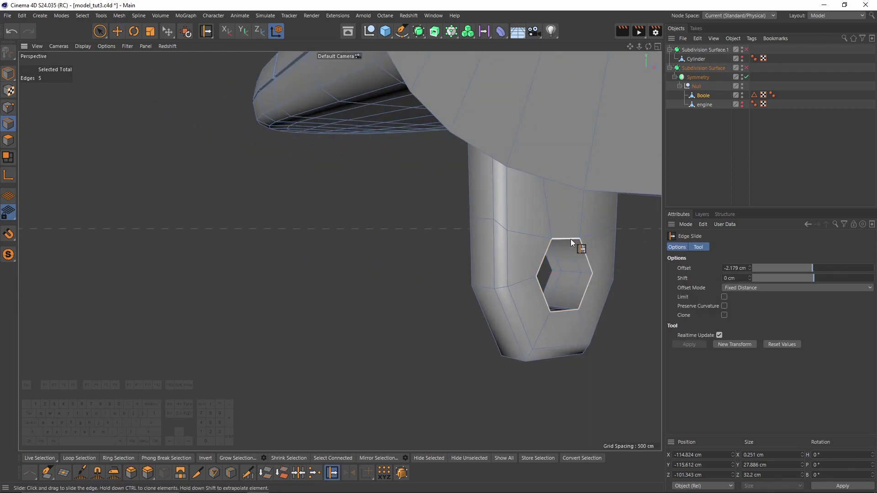
{"action": "key", "text": "m"}
{"action": "key", "text": "o"}
{"action": "scroll", "coordinate": [594, 283], "scroll_direction": "up", "scroll_amount": 2}
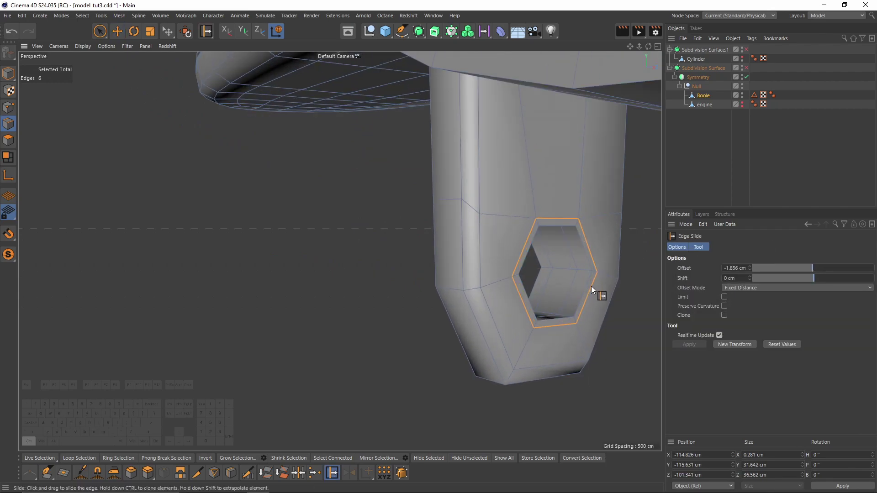
{"action": "key", "text": "q"}
{"action": "left_click_drag", "start_coordinate": [592, 286], "coordinate": [442, 247], "text": "alt"}
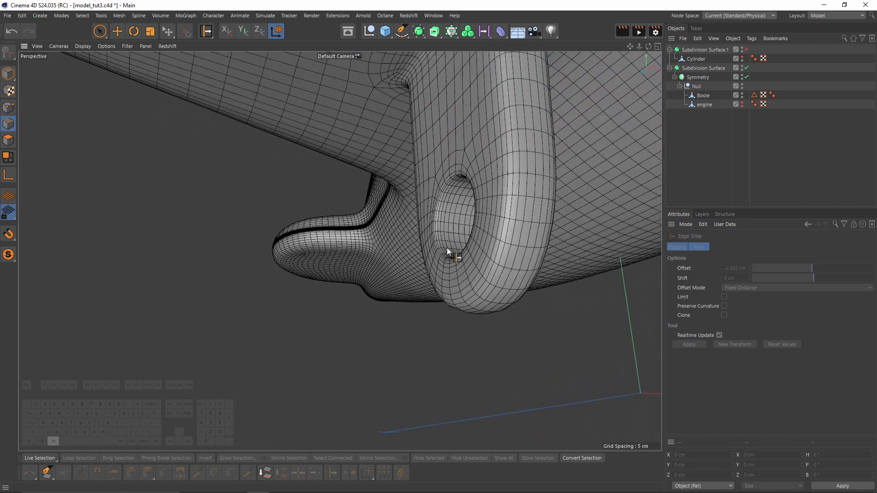
{"action": "key", "text": "q"}
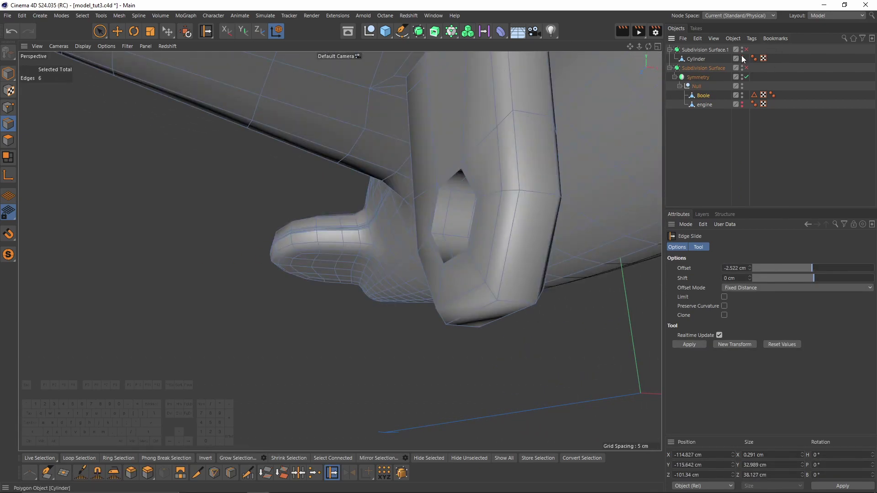
Unhide the wheel cylinder and inspect how its hub axle sits in the leg's hole.
{"action": "left_click", "coordinate": [742, 57]}
{"action": "left_click_drag", "start_coordinate": [571, 183], "coordinate": [413, 191], "text": "alt"}
{"action": "left_click", "coordinate": [8, 73]}
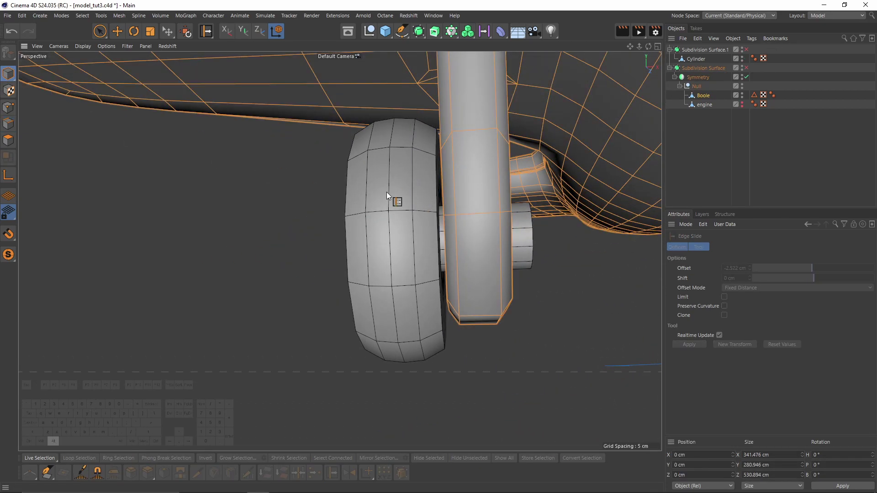
{"action": "left_click_drag", "start_coordinate": [271, 153], "coordinate": [400, 212], "text": "alt"}
{"action": "scroll", "coordinate": [404, 270], "scroll_direction": "up", "scroll_amount": 2}
{"action": "key", "text": "e"}
{"action": "left_click", "coordinate": [434, 283]}
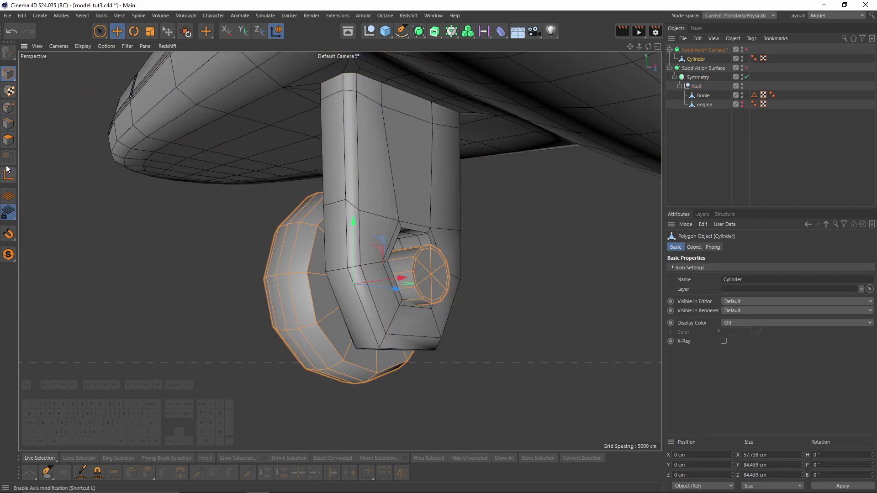
{"action": "key", "text": "Return"}
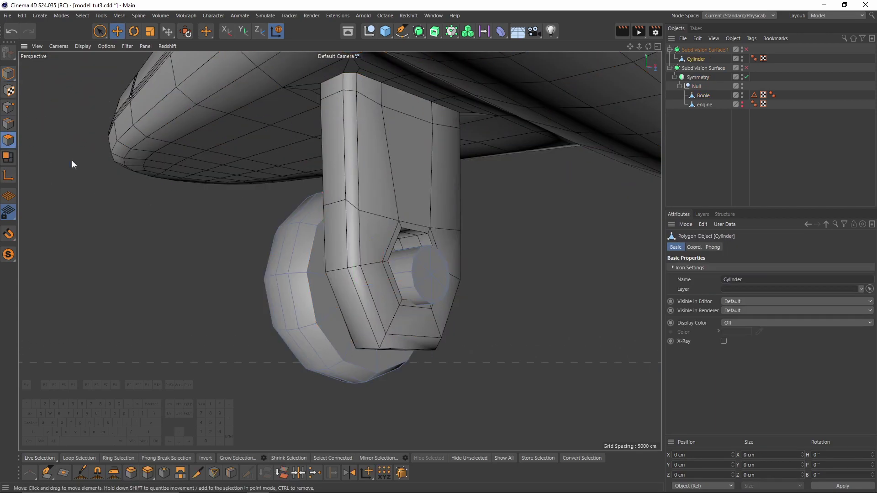
Loop-select the hole's inner wall polygons on the Boole mesh and grow the selection onto the rim ring.
{"action": "left_click", "coordinate": [705, 94]}
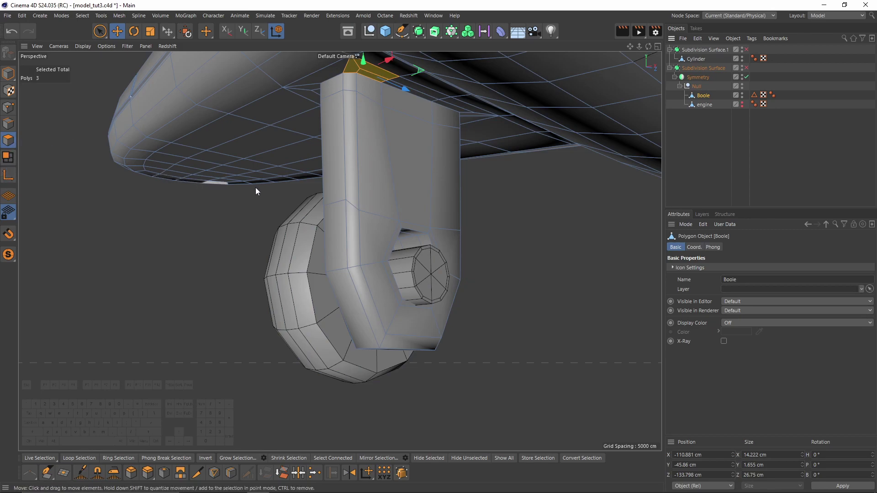
{"action": "key", "text": "u"}
{"action": "key", "text": "l"}
{"action": "left_click", "coordinate": [412, 239]}
{"action": "key", "text": "u"}
{"action": "key", "text": "y"}
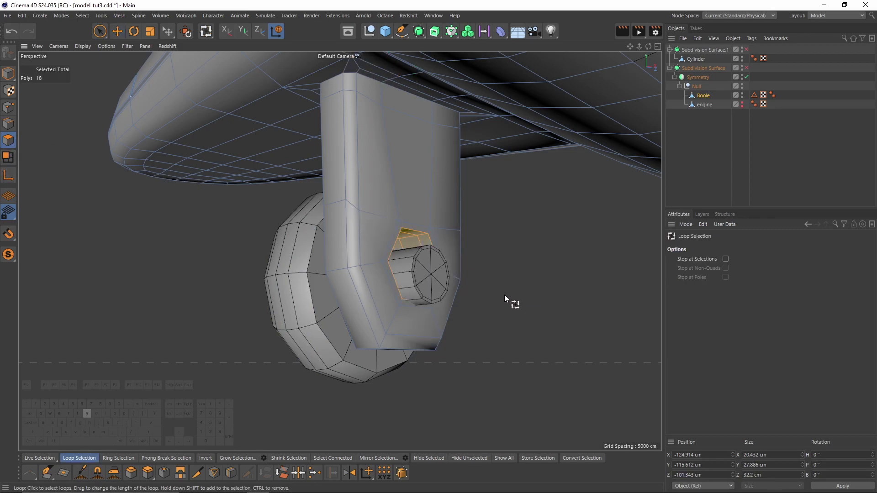
Move the selected hole polygons down along Y to about -120 cm to align them with the axle.
{"action": "scroll", "coordinate": [526, 284], "scroll_direction": "up", "scroll_amount": 3}
{"action": "key", "text": "e"}
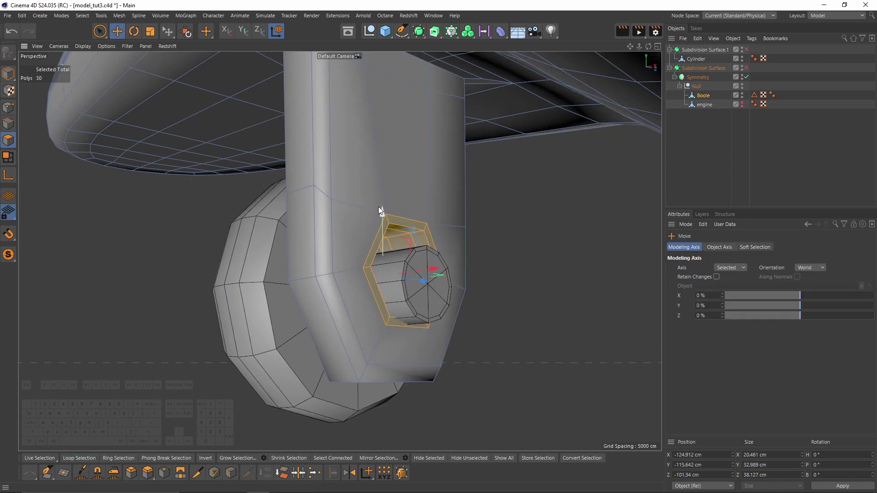
{"action": "left_click_drag", "start_coordinate": [382, 213], "coordinate": [353, 229]}
{"action": "key", "text": "q"}
With the X axis locked, scale the selected hole polygons to about 28.2 cm in Y and 32.5 cm in Z around the axle.
{"action": "key", "text": "t"}
{"action": "key", "text": "x"}
{"action": "left_click_drag", "start_coordinate": [540, 317], "coordinate": [522, 314]}
{"action": "key", "text": "ctrl+shift+z"}
{"action": "key", "text": "ctrl+z"}
{"action": "key", "text": "ctrl+z"}
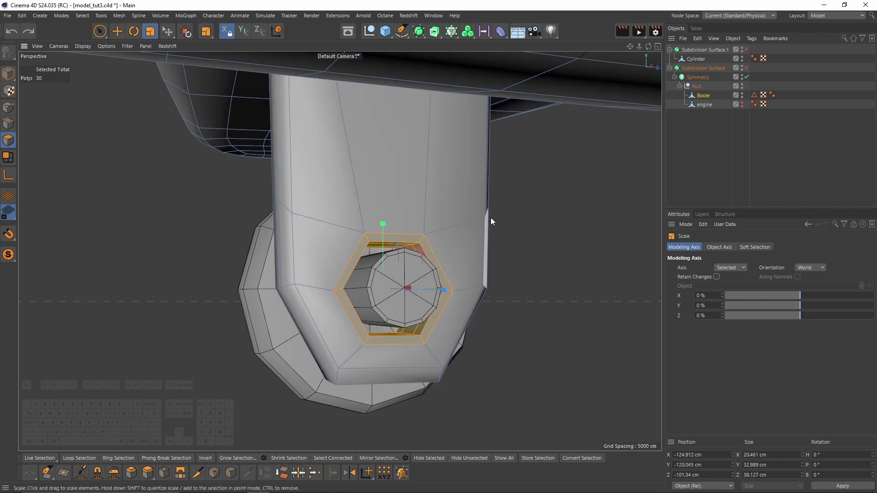
{"action": "left_click_drag", "start_coordinate": [490, 217], "coordinate": [462, 246], "text": "alt"}
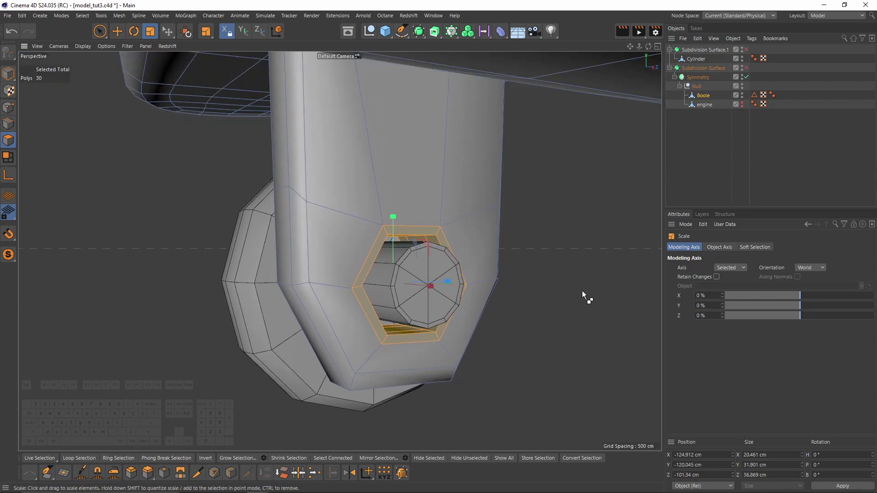
{"action": "left_click", "coordinate": [83, 16]}
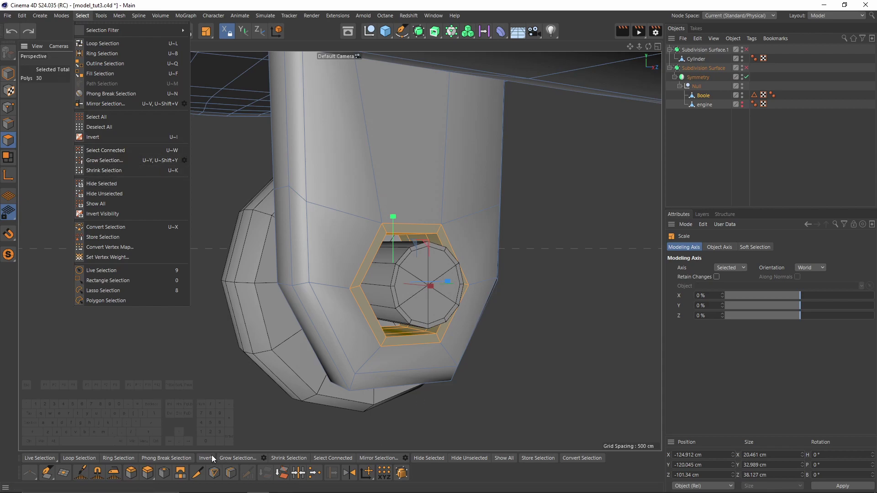
{"action": "left_click", "coordinate": [492, 5]}
{"action": "left_click_drag", "start_coordinate": [576, 334], "coordinate": [470, 292], "text": "alt"}
{"action": "key", "text": "q"}
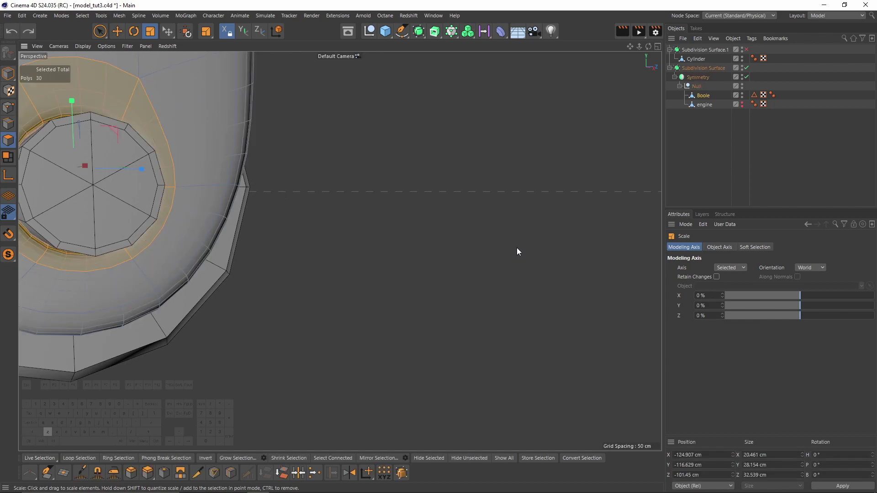
{"action": "left_click_drag", "start_coordinate": [517, 249], "coordinate": [354, 243], "text": "alt"}
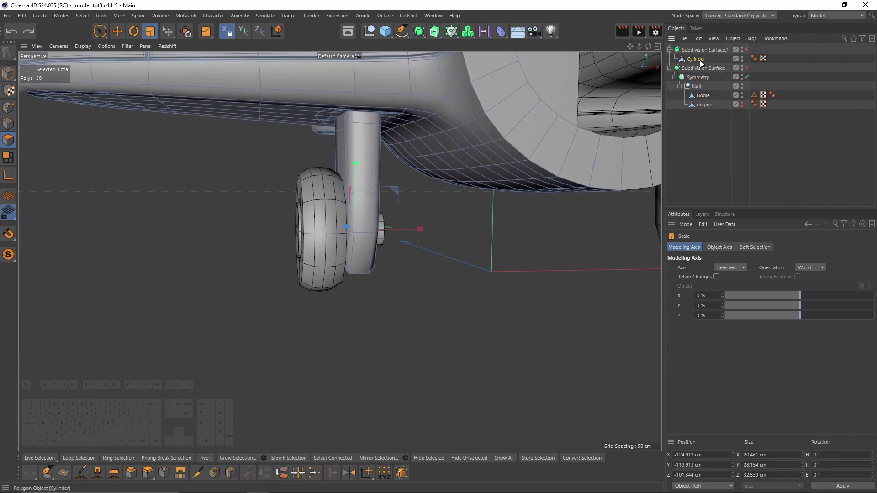
Rename the Cylinder object as wheel.
{"action": "left_click", "coordinate": [701, 62]}
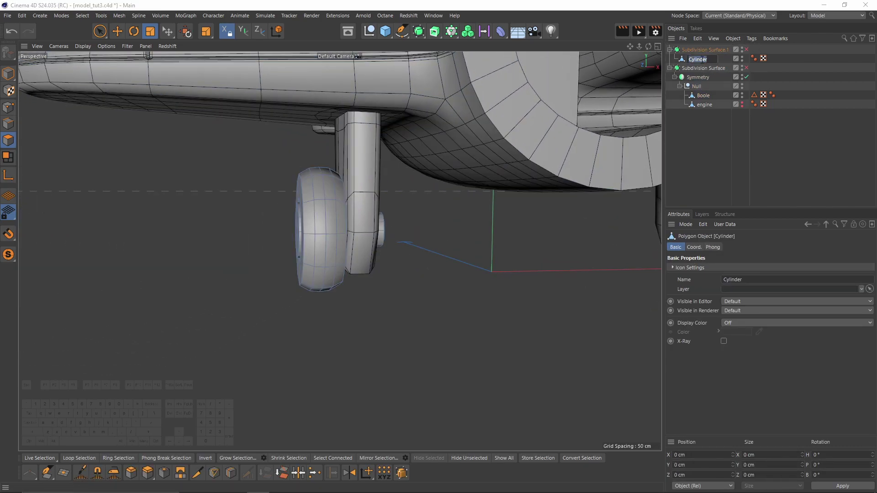
{"action": "type", "text": "wheel"}
{"action": "key", "text": "Return"}
Move the wheel object into the Null under Symmetry and rename Boole as plane_body.
{"action": "scroll", "coordinate": [437, 199], "scroll_direction": "down", "scroll_amount": 2}
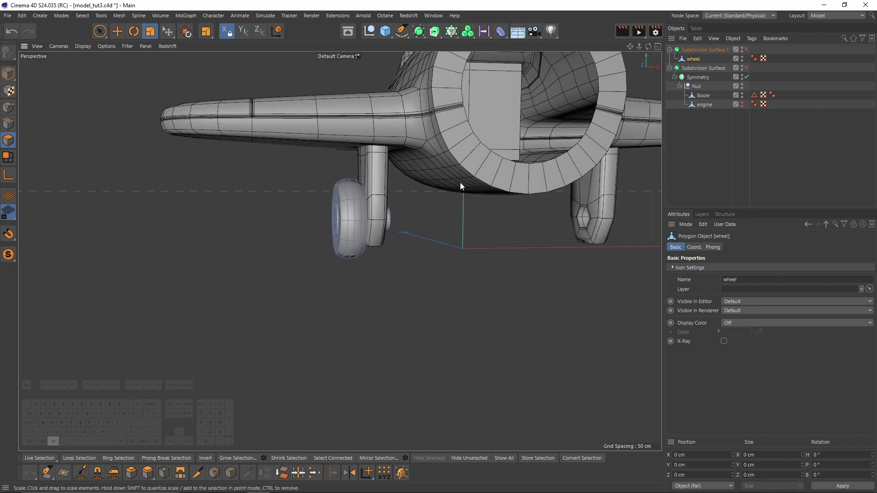
{"action": "left_click_drag", "start_coordinate": [702, 81], "coordinate": [704, 87]}
{"action": "left_click", "coordinate": [703, 95]}
{"action": "middle_click_drag", "start_coordinate": [534, 166], "coordinate": [521, 195], "text": "alt"}
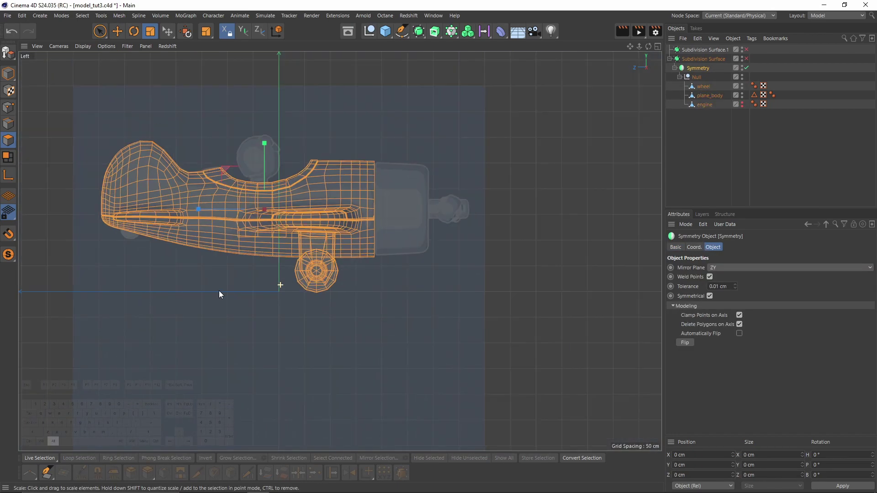
{"action": "scroll", "coordinate": [272, 241], "scroll_direction": "up", "scroll_amount": 8}
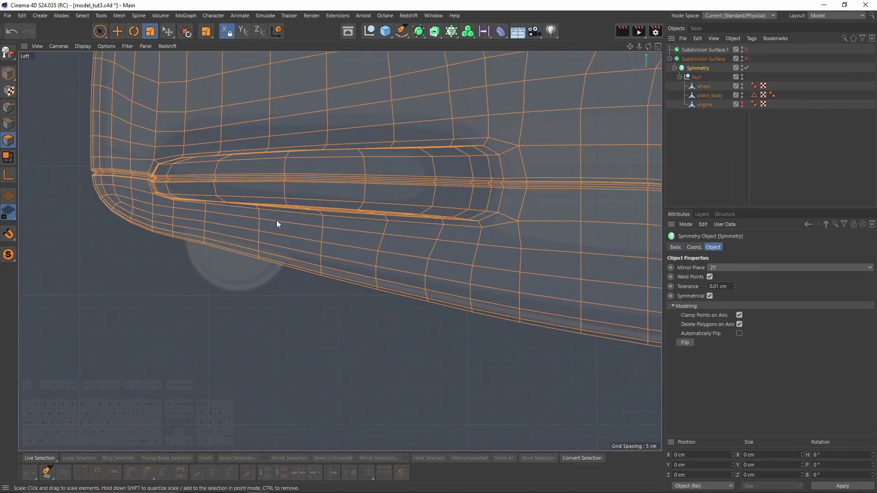
Examine the tail-wheel outline beneath the rear fuselage in the side and perspective views.
{"action": "scroll", "coordinate": [284, 227], "scroll_direction": "down", "scroll_amount": 7}
{"action": "middle_click_drag", "start_coordinate": [328, 258], "coordinate": [280, 269], "text": "alt"}
{"action": "middle_click", "coordinate": [233, 229]}
{"action": "middle_click", "coordinate": [265, 228]}
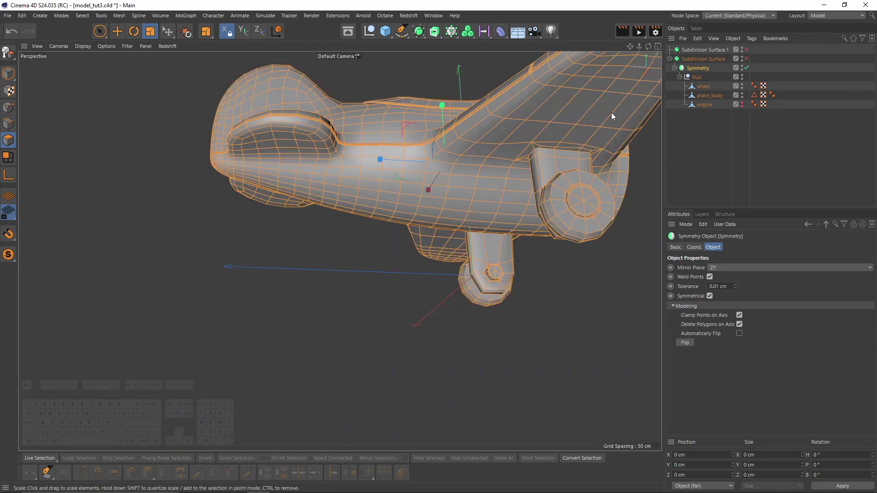
{"action": "left_click", "coordinate": [700, 95]}
{"action": "left_click_drag", "start_coordinate": [349, 180], "coordinate": [292, 239], "text": "alt"}
{"action": "middle_click", "coordinate": [256, 279]}
{"action": "middle_click", "coordinate": [199, 341]}
{"action": "scroll", "coordinate": [204, 265], "scroll_direction": "up", "scroll_amount": 3}
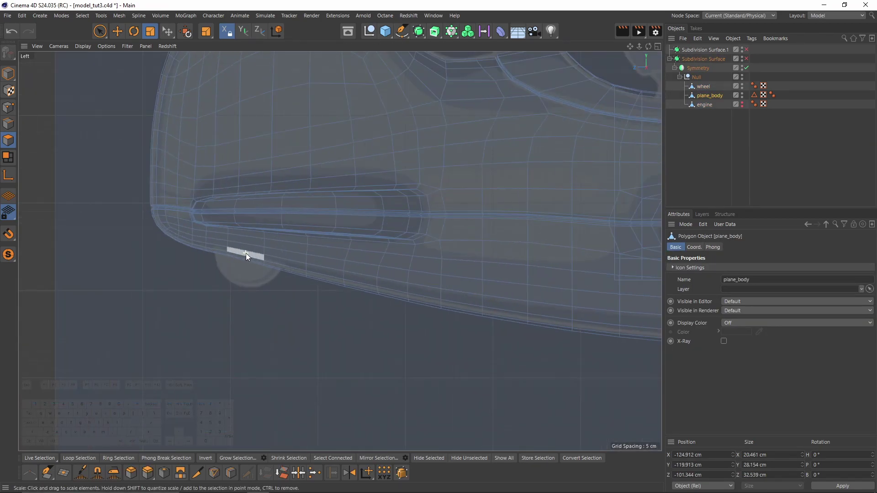
{"action": "scroll", "coordinate": [246, 253], "scroll_direction": "up", "scroll_amount": 4}
{"action": "key", "text": "u"}
{"action": "key", "text": "l"}
{"action": "scroll", "coordinate": [340, 243], "scroll_direction": "down", "scroll_amount": 6}
{"action": "middle_click_drag", "start_coordinate": [335, 258], "coordinate": [193, 231], "text": "alt"}
{"action": "scroll", "coordinate": [350, 229], "scroll_direction": "down", "scroll_amount": 1}
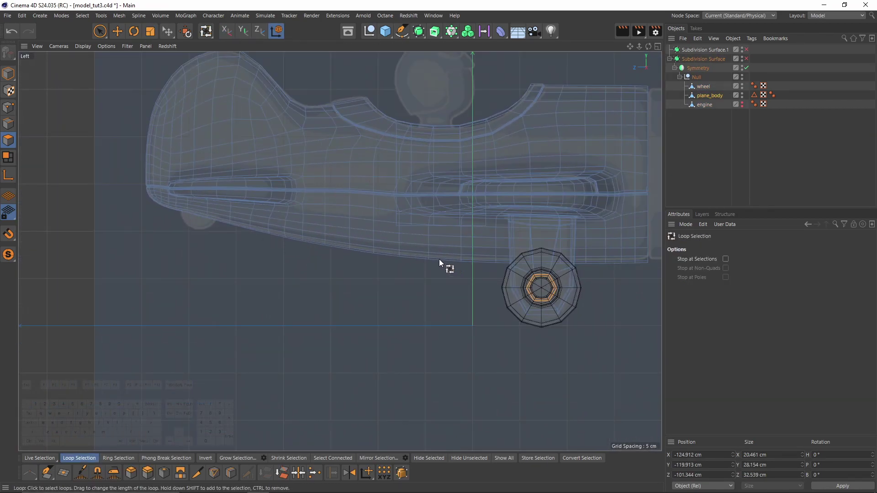
{"action": "left_click", "coordinate": [11, 79]}
{"action": "middle_click", "coordinate": [274, 196]}
{"action": "middle_click", "coordinate": [307, 207]}
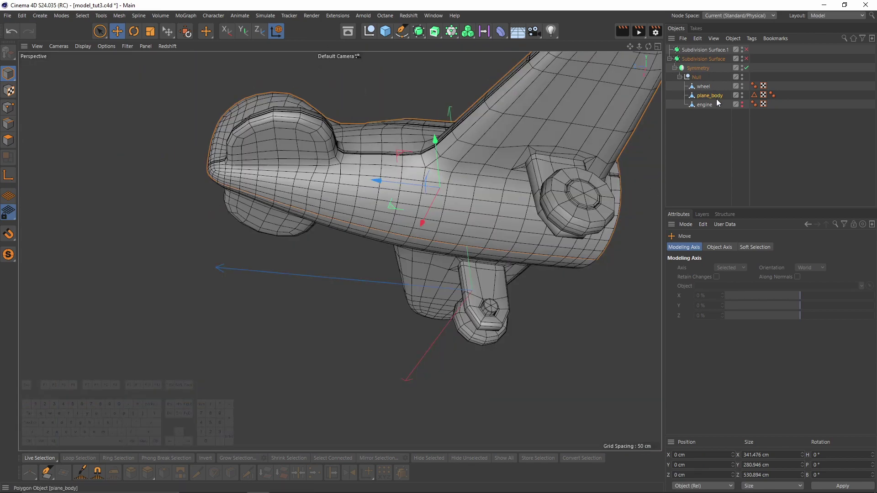
Duplicate the wheel outside the Symmetry hierarchy and move the copy along Z toward the tail, to about 150 cm.
{"action": "left_click", "coordinate": [703, 86]}
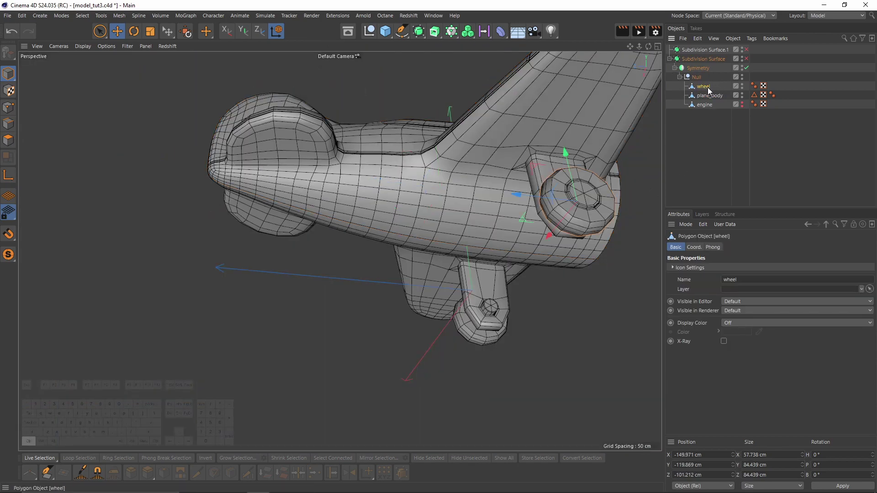
{"action": "left_click_drag", "start_coordinate": [701, 55], "coordinate": [701, 56], "text": "ctrl"}
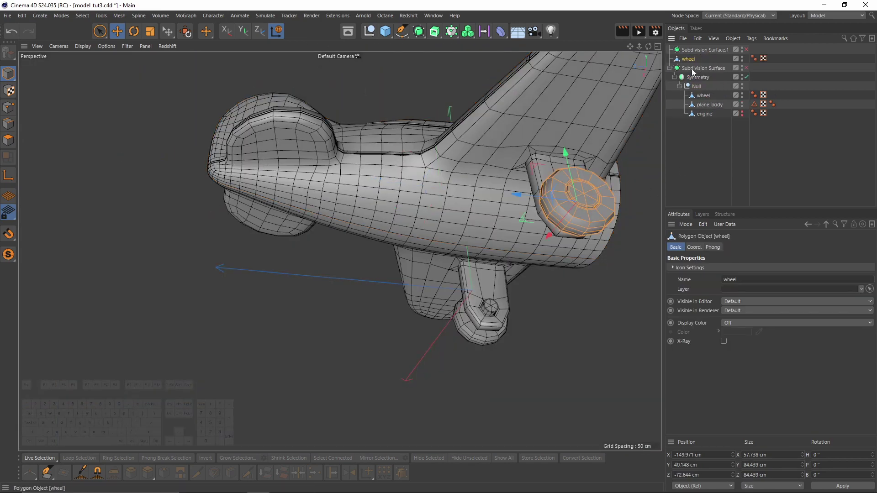
{"action": "key", "text": "e"}
{"action": "left_click_drag", "start_coordinate": [514, 196], "coordinate": [321, 173]}
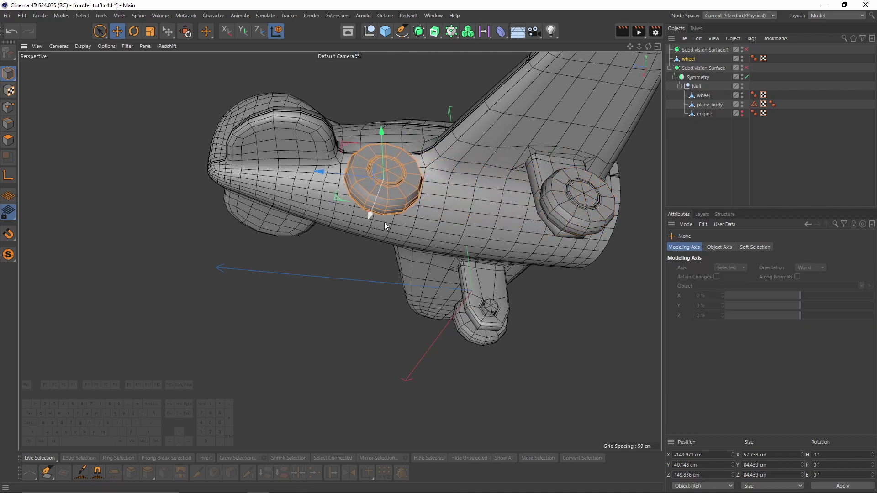
Switch the coordinates to World and center the copied wheel at X position 0 cm.
{"action": "left_click", "coordinate": [684, 490]}
{"action": "left_click", "coordinate": [690, 470]}
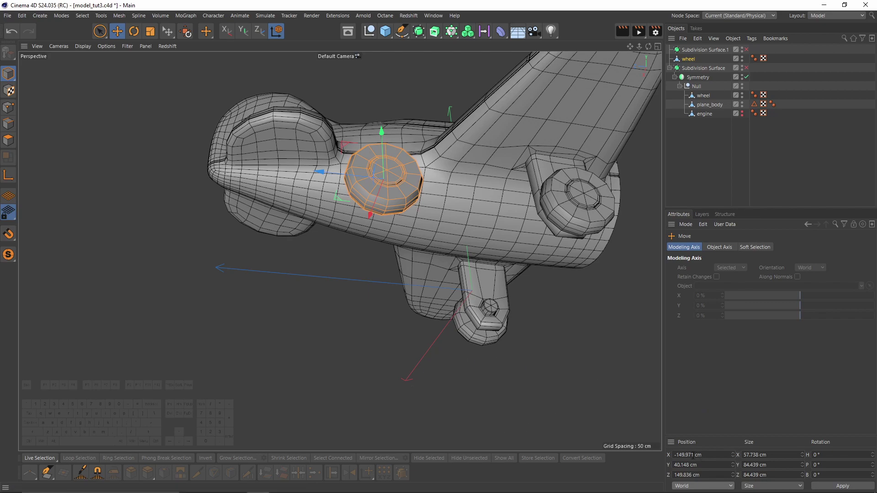
{"action": "key", "text": "Return"}
Match the copied wheel to the tail-wheel reference at about Y 122.8, Z 289 cm, scaled to about 41 cm in Y and Z only.
{"action": "left_click_drag", "start_coordinate": [489, 308], "coordinate": [283, 332], "text": "alt"}
{"action": "middle_click", "coordinate": [282, 332]}
{"action": "middle_click", "coordinate": [283, 332]}
{"action": "left_click_drag", "start_coordinate": [265, 246], "coordinate": [165, 193]}
{"action": "scroll", "coordinate": [165, 193], "scroll_direction": "up", "scroll_amount": 3}
{"action": "key", "text": "x"}
{"action": "key", "text": "t"}
{"action": "left_click_drag", "start_coordinate": [377, 275], "coordinate": [165, 268]}
{"action": "scroll", "coordinate": [214, 198], "scroll_direction": "up", "scroll_amount": 3}
{"action": "key", "text": "x"}
{"action": "key", "text": "e"}
{"action": "left_click_drag", "start_coordinate": [218, 193], "coordinate": [198, 184]}
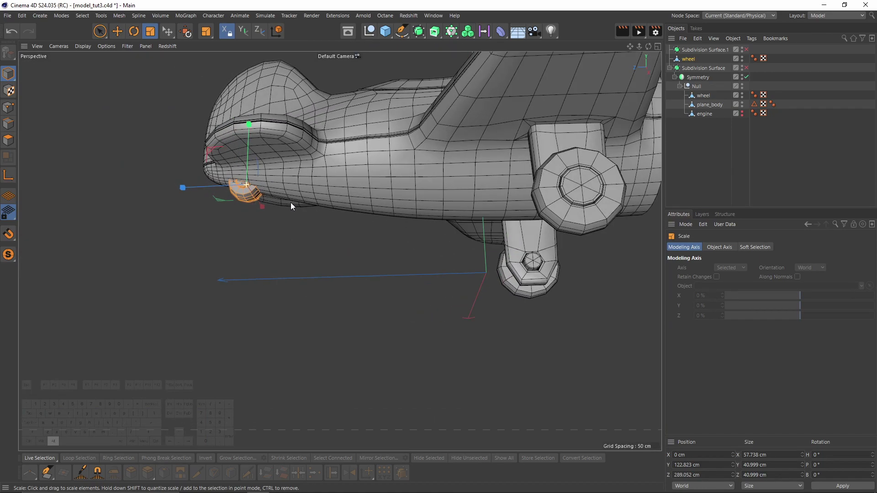
Delete the axle-side half of the tail wheel, including the axle polygons, using loop and fill selections.
{"action": "left_click_drag", "start_coordinate": [291, 202], "coordinate": [226, 191], "text": "alt"}
{"action": "right_click_drag", "start_coordinate": [226, 191], "coordinate": [243, 158], "text": "alt"}
{"action": "left_click_drag", "start_coordinate": [243, 157], "coordinate": [159, 150], "text": "alt"}
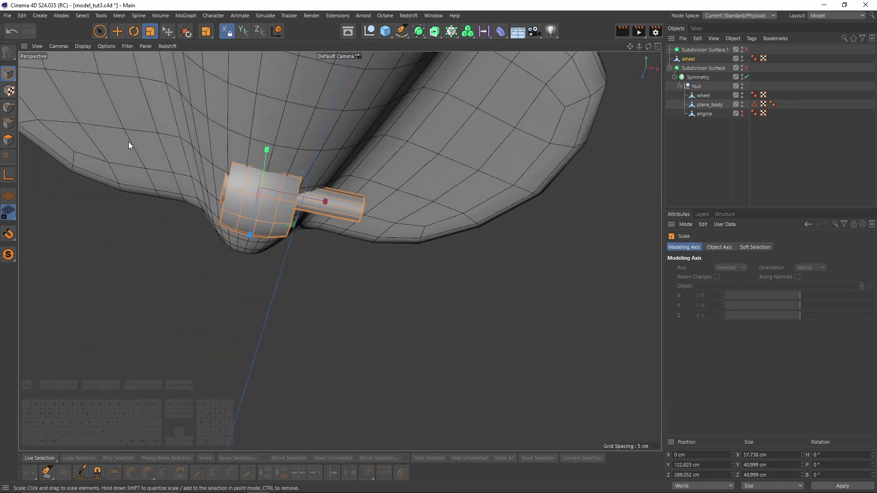
{"action": "left_click", "coordinate": [3, 143]}
{"action": "left_click_drag", "start_coordinate": [268, 207], "coordinate": [311, 223], "text": "alt"}
{"action": "key", "text": "u"}
{"action": "key", "text": "l"}
{"action": "left_click", "coordinate": [287, 202]}
{"action": "key", "text": "u"}
{"action": "key", "text": "f"}
{"action": "left_click", "coordinate": [311, 227]}
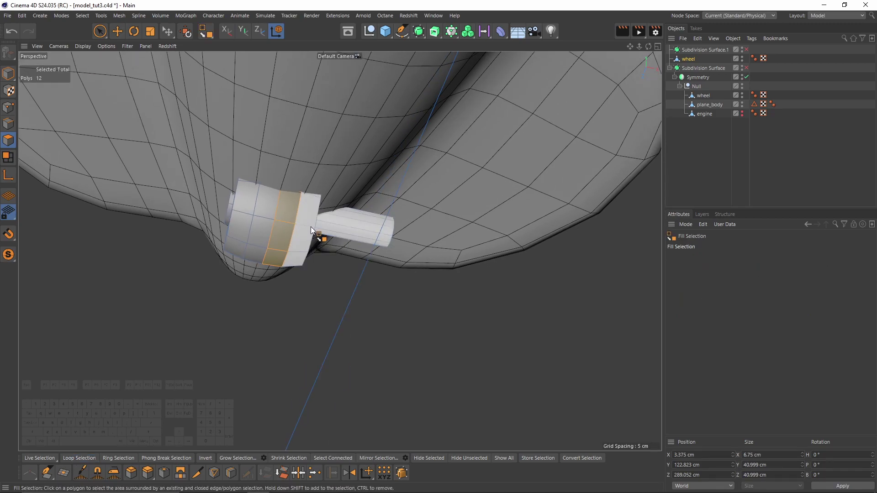
{"action": "key", "text": "Delete"}
Mirror the remaining tail wheel half with a Symmetry object and make it editable.
{"action": "left_click_drag", "start_coordinate": [423, 34], "coordinate": [527, 61], "text": "alt"}
{"action": "middle_click_drag", "start_coordinate": [531, 86], "coordinate": [556, 94], "text": "alt"}
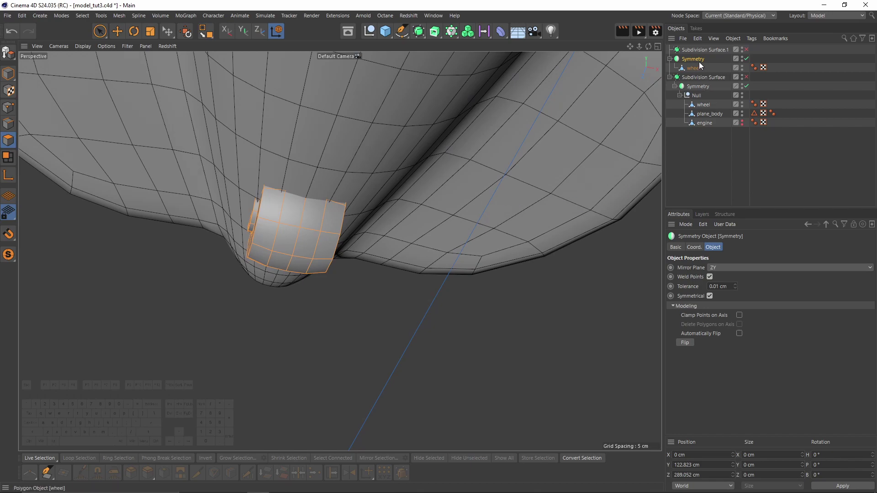
{"action": "key", "text": "c"}
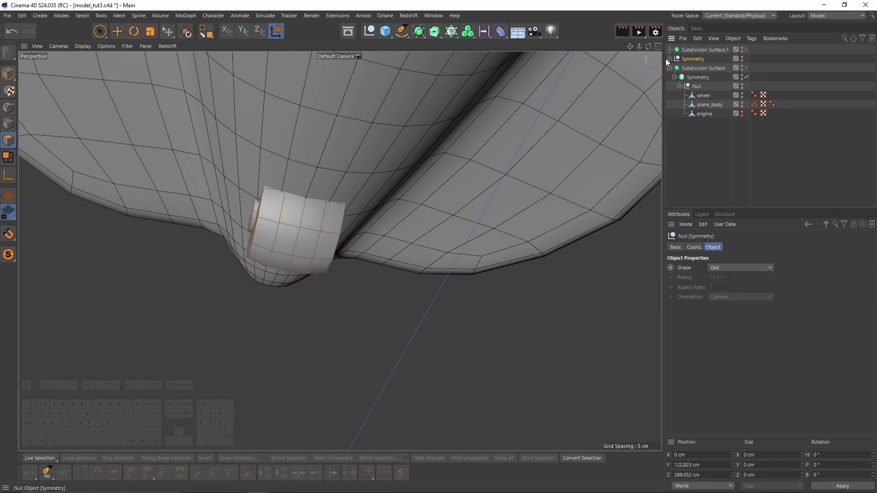
Move the mirrored wheel under Subdivision Surface.1, delete the leftover Symmetry null and turn on the subdivision.
{"action": "left_click", "coordinate": [670, 59]}
{"action": "left_click_drag", "start_coordinate": [694, 72], "coordinate": [694, 52]}
{"action": "left_click", "coordinate": [692, 60]}
{"action": "key", "text": "Delete"}
{"action": "left_click", "coordinate": [688, 59]}
{"action": "left_click", "coordinate": [747, 49]}
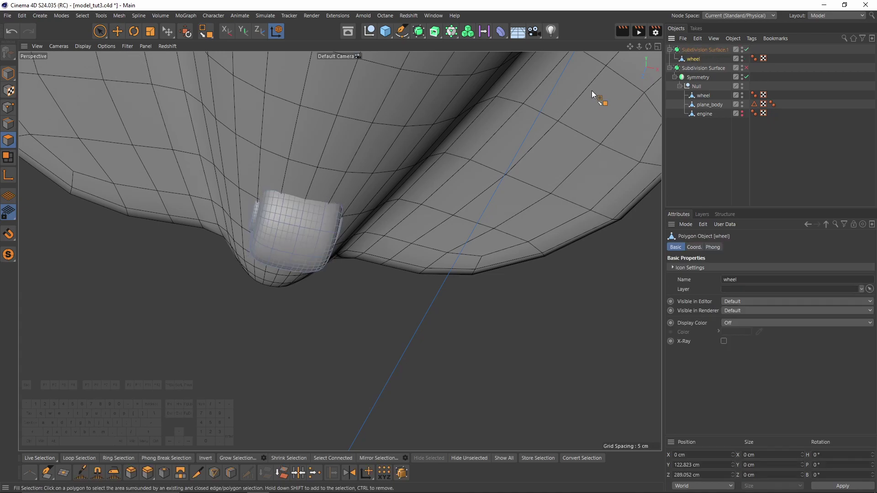
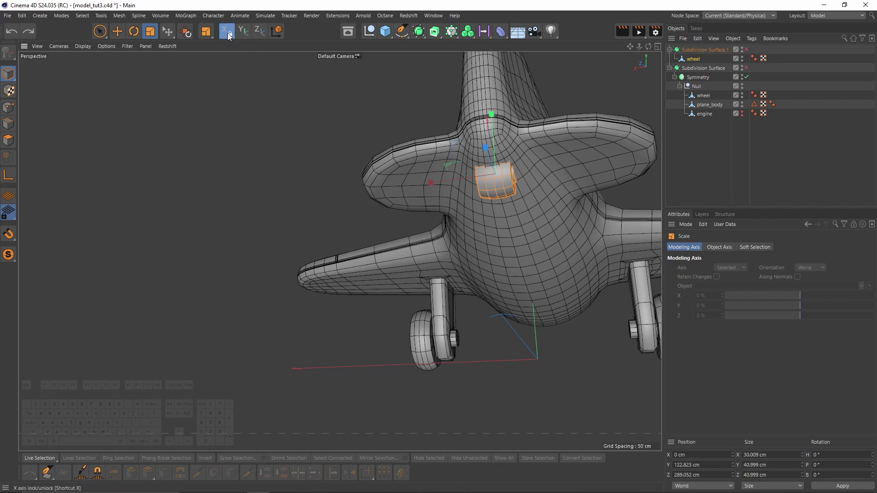
Scale the tail wheel narrower along X, undoing the first scaling attempt.
{"action": "left_click_drag", "start_coordinate": [503, 171], "coordinate": [525, 167], "text": "alt"}
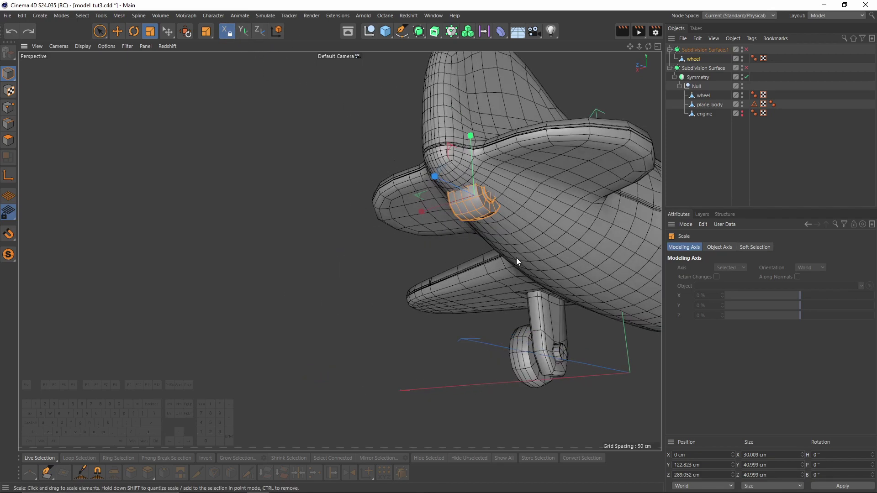
{"action": "left_click_drag", "start_coordinate": [434, 176], "coordinate": [388, 153]}
{"action": "key", "text": "ctrl+z"}
{"action": "left_click_drag", "start_coordinate": [452, 180], "coordinate": [448, 185], "text": "alt"}
{"action": "left_click_drag", "start_coordinate": [411, 208], "coordinate": [492, 236]}
{"action": "middle_click", "coordinate": [439, 218]}
{"action": "key", "text": "F1"}
{"action": "left_click_drag", "start_coordinate": [468, 157], "coordinate": [515, 176], "text": "alt"}
Inset the six plane_body polygons around the tail wheel with Extrude Inner at an offset of about 0.69 cm.
{"action": "left_click", "coordinate": [707, 104]}
{"action": "scroll", "coordinate": [332, 145], "scroll_direction": "up", "scroll_amount": 3}
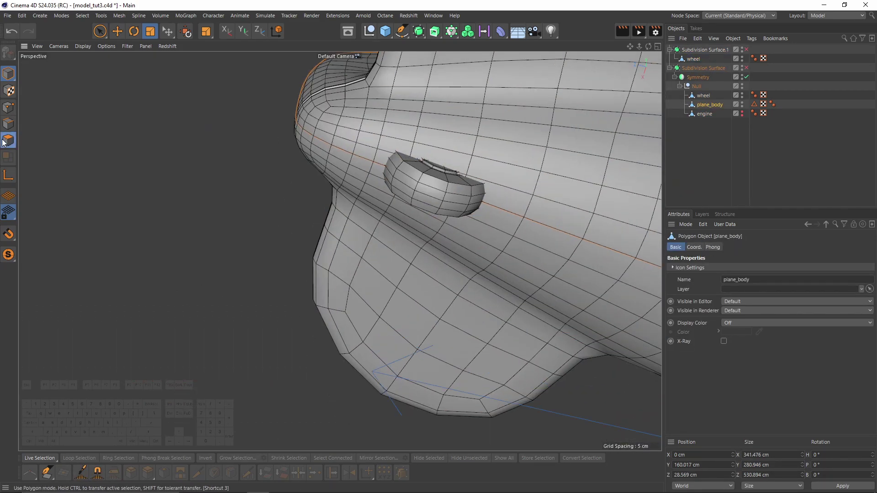
{"action": "left_click", "coordinate": [9, 140]}
{"action": "scroll", "coordinate": [441, 172], "scroll_direction": "up", "scroll_amount": 3}
{"action": "left_click", "coordinate": [366, 134]}
{"action": "left_click", "coordinate": [343, 147], "text": "shift"}
{"action": "left_click", "coordinate": [457, 170], "text": "shift"}
{"action": "mouse_move", "coordinate": [457, 169]}
{"action": "left_mouse_down", "text": "shift"}
{"action": "mouse_move", "coordinate": [530, 202]}
{"action": "mouse_move", "coordinate": [491, 188]}
{"action": "left_mouse_up", "text": "shift"}
{"action": "left_click_drag", "start_coordinate": [492, 187], "coordinate": [394, 152], "text": "alt"}
{"action": "right_click", "coordinate": [531, 212]}
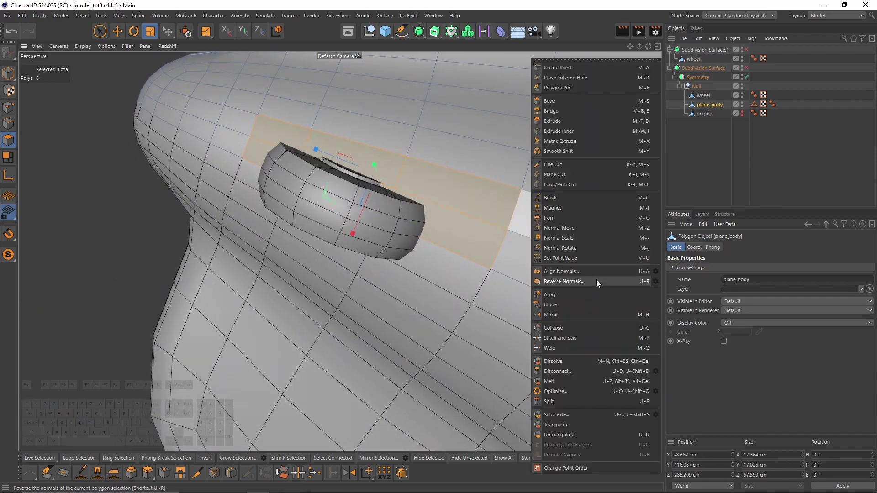
{"action": "left_click", "coordinate": [577, 131]}
{"action": "left_click_drag", "start_coordinate": [578, 298], "coordinate": [585, 298]}
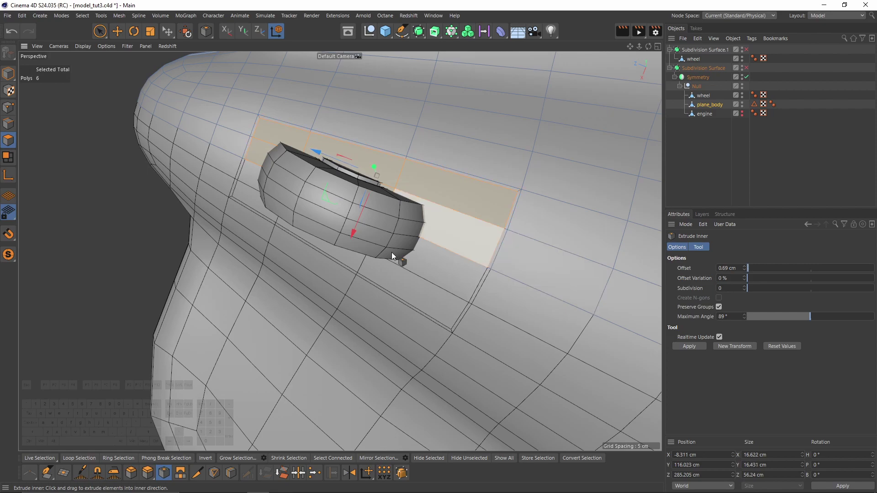
Slide the two inset edges in front of the tail wheel inward, closer to the wheel.
{"action": "left_click", "coordinate": [9, 124]}
{"action": "left_click", "coordinate": [513, 212]}
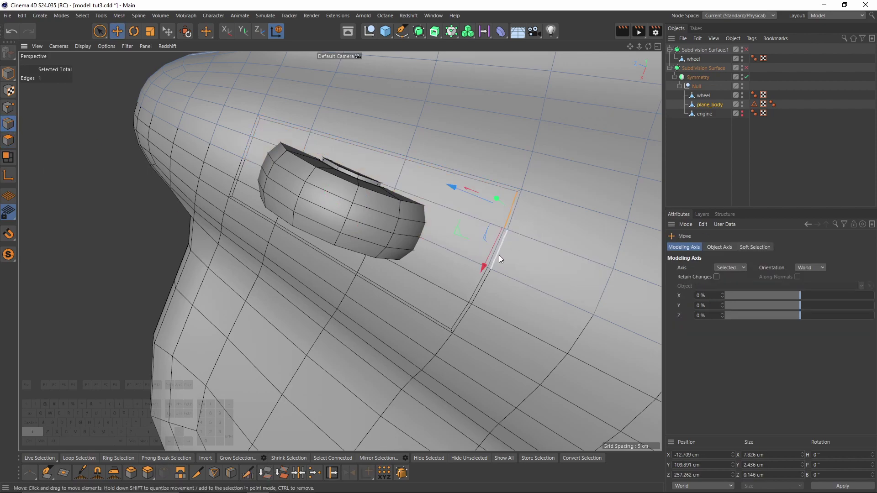
{"action": "scroll", "coordinate": [495, 251], "scroll_direction": "up", "scroll_amount": 4}
{"action": "left_click", "coordinate": [491, 259], "text": "shift"}
{"action": "scroll", "coordinate": [492, 259], "scroll_direction": "down", "scroll_amount": 3}
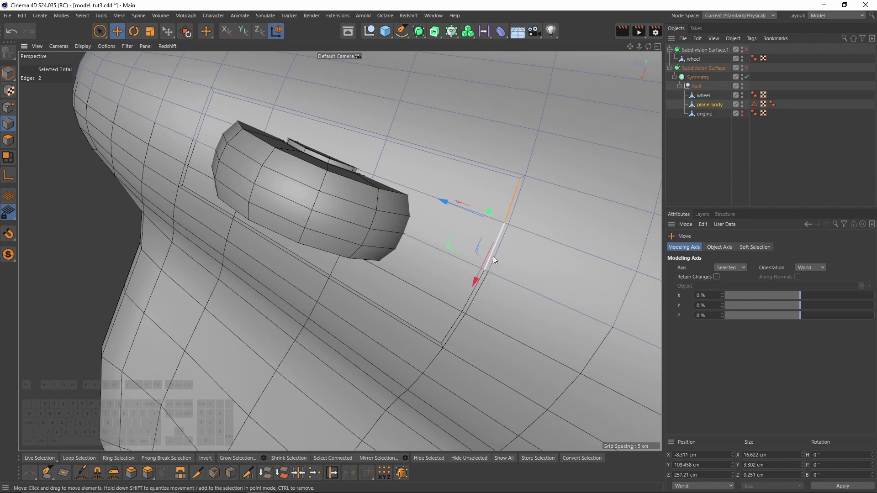
{"action": "key", "text": "m"}
{"action": "key", "text": "o"}
{"action": "left_click_drag", "start_coordinate": [494, 240], "coordinate": [442, 224]}
Slide the two inset edges behind the tail wheel slightly forward, toward the wheel.
{"action": "middle_click_drag", "start_coordinate": [192, 100], "coordinate": [318, 176], "text": "alt"}
{"action": "scroll", "coordinate": [317, 177], "scroll_direction": "up", "scroll_amount": 3}
{"action": "key", "text": "e"}
{"action": "left_click", "coordinate": [347, 188]}
{"action": "left_click", "coordinate": [345, 221], "text": "shift"}
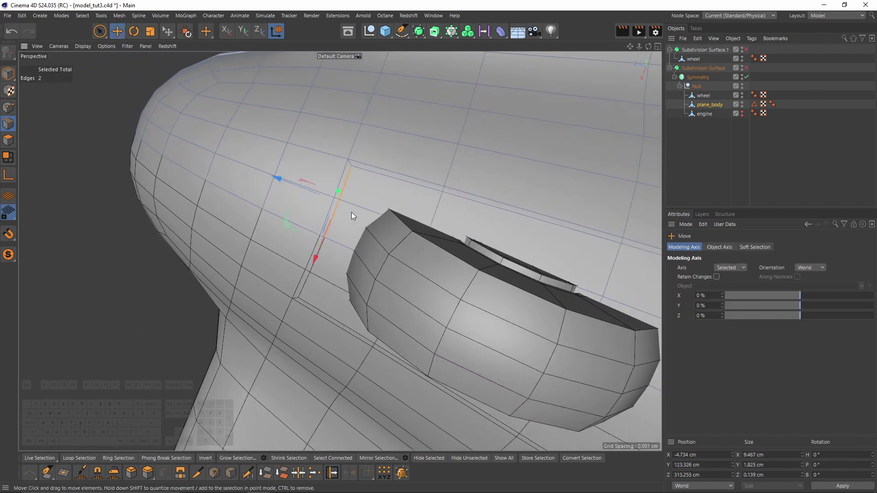
{"action": "key", "text": "m"}
{"action": "key", "text": "o"}
{"action": "left_click_drag", "start_coordinate": [336, 205], "coordinate": [422, 200]}
{"action": "middle_click_drag", "start_coordinate": [421, 200], "coordinate": [346, 207], "text": "alt"}
Slide the three inset edges along the side of the tail wheel inward by about 2.2 cm.
{"action": "key", "text": "e"}
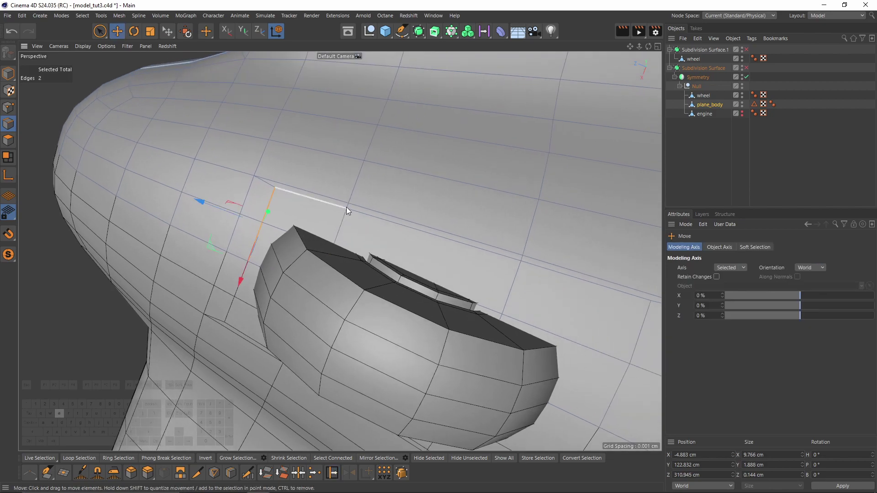
{"action": "left_click", "coordinate": [337, 206]}
{"action": "left_click", "coordinate": [411, 229], "text": "shift"}
{"action": "left_click", "coordinate": [580, 298], "text": "shift"}
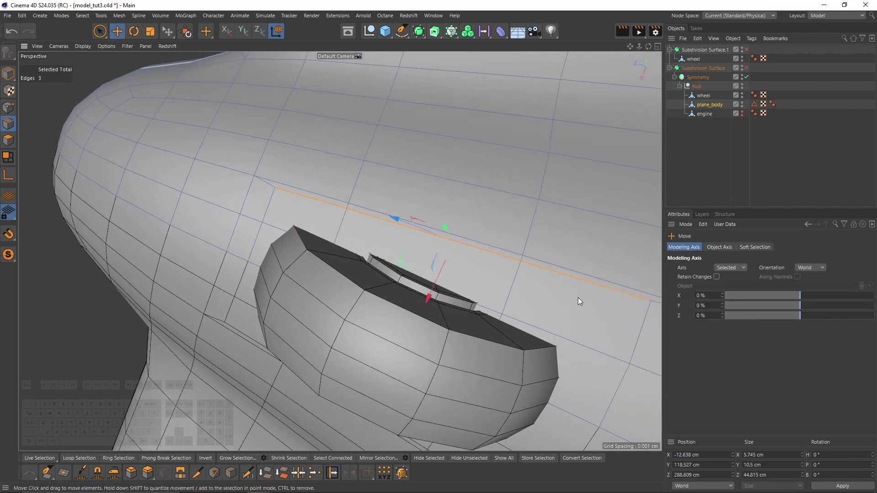
{"action": "key", "text": "m"}
{"action": "key", "text": "o"}
{"action": "left_click_drag", "start_coordinate": [546, 270], "coordinate": [429, 240]}
{"action": "key", "text": "t"}
{"action": "key", "text": "m"}
{"action": "key", "text": "o"}
{"action": "middle_click_drag", "start_coordinate": [467, 201], "coordinate": [424, 232], "text": "alt"}
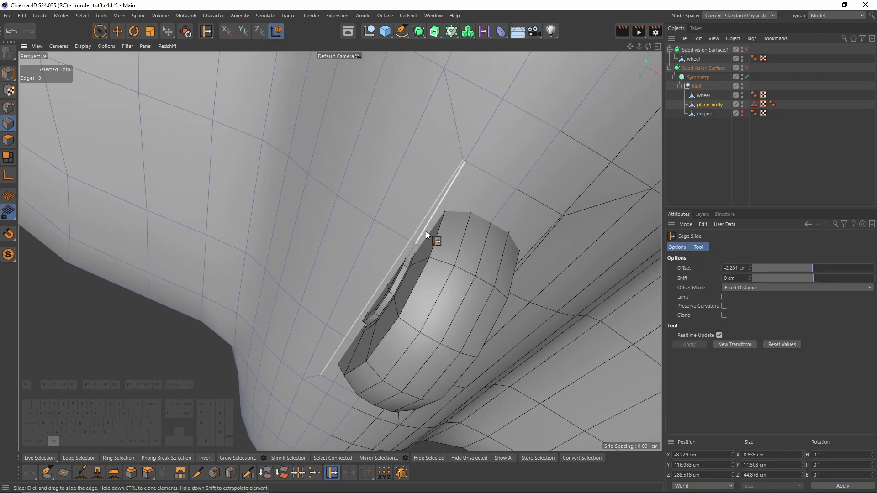
Slide the inset's front corner point inward and delete the inset polygons to open a hole for the tail wheel.
{"action": "left_click", "coordinate": [8, 109]}
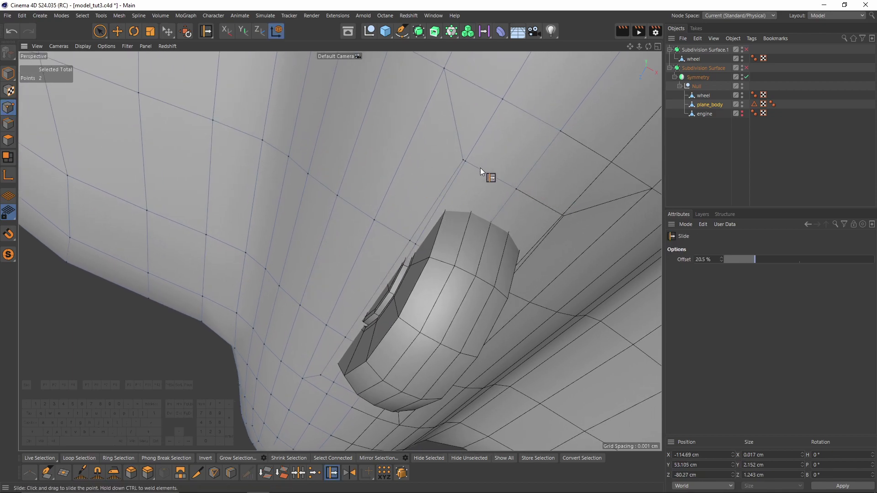
{"action": "left_click_drag", "start_coordinate": [465, 160], "coordinate": [492, 177]}
{"action": "left_click", "coordinate": [5, 143]}
{"action": "key", "text": "e"}
{"action": "scroll", "coordinate": [320, 231], "scroll_direction": "down", "scroll_amount": 2}
{"action": "left_click_drag", "start_coordinate": [402, 218], "coordinate": [456, 259], "text": "alt"}
{"action": "scroll", "coordinate": [401, 253], "scroll_direction": "up", "scroll_amount": 2}
{"action": "key", "text": "Delete"}
Turn on the plane's Subdivision Surface and inspect the smoothed model in the perspective and top views.
{"action": "left_click", "coordinate": [746, 68]}
{"action": "left_click", "coordinate": [825, 117]}
{"action": "middle_click", "coordinate": [456, 260]}
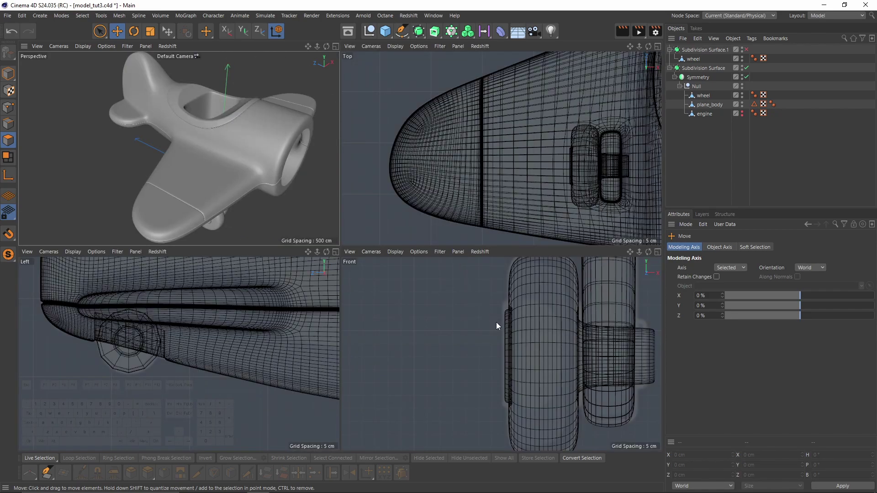
{"action": "middle_click", "coordinate": [337, 240]}
{"action": "middle_click", "coordinate": [369, 243]}
{"action": "middle_click", "coordinate": [493, 181]}
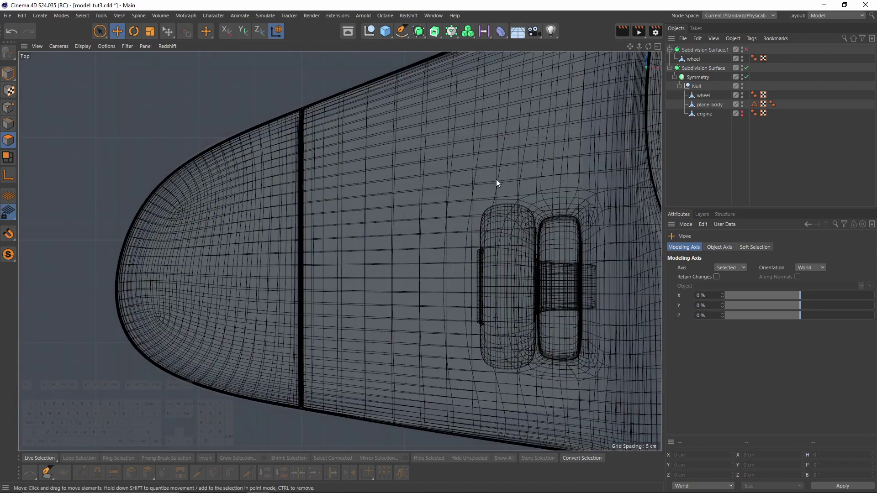
{"action": "right_click_drag", "start_coordinate": [422, 175], "coordinate": [417, 212], "text": "alt"}
{"action": "middle_click_drag", "start_coordinate": [417, 212], "coordinate": [302, 126], "text": "alt"}
{"action": "middle_click", "coordinate": [547, 258]}
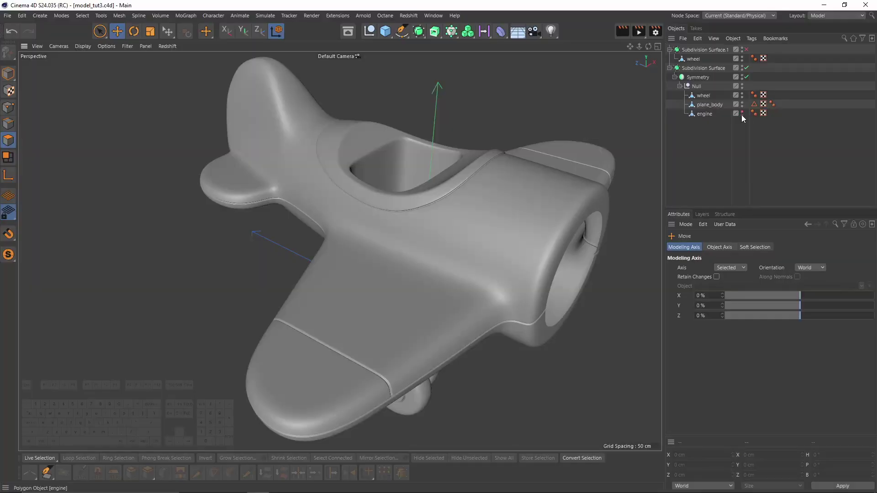
Make the hidden engine object visible in the viewport and select it.
{"action": "left_click", "coordinate": [742, 114], "text": "alt"}
{"action": "left_click", "coordinate": [701, 115]}
{"action": "left_click_drag", "start_coordinate": [608, 160], "coordinate": [529, 192], "text": "alt"}
{"action": "middle_click_drag", "start_coordinate": [528, 192], "coordinate": [459, 147], "text": "alt"}
With subdivision and Symmetry off, delete the engine points on the positive X half, and turn Symmetry back on.
{"action": "left_click", "coordinate": [8, 108]}
{"action": "key", "text": "q"}
{"action": "key", "text": "0"}
{"action": "middle_click", "coordinate": [405, 163]}
{"action": "middle_click", "coordinate": [436, 176]}
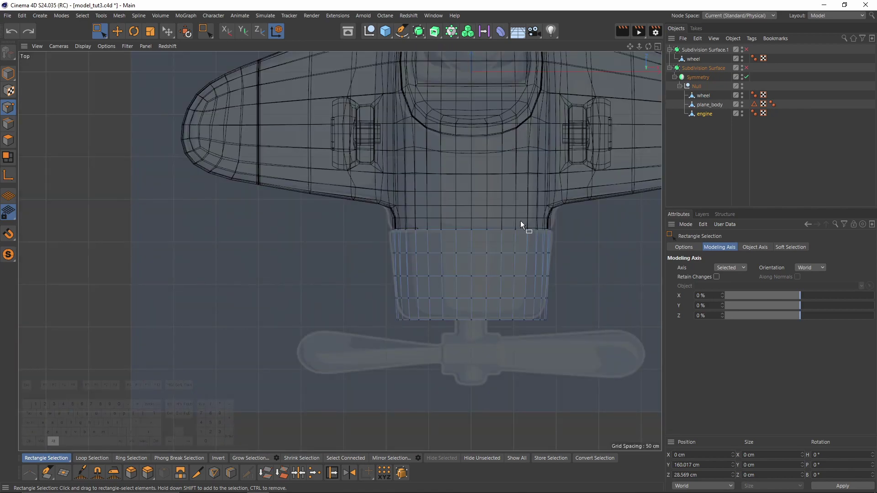
{"action": "middle_click_drag", "start_coordinate": [522, 213], "coordinate": [469, 180], "text": "alt"}
{"action": "left_click", "coordinate": [747, 77]}
{"action": "left_click_drag", "start_coordinate": [434, 154], "coordinate": [538, 284]}
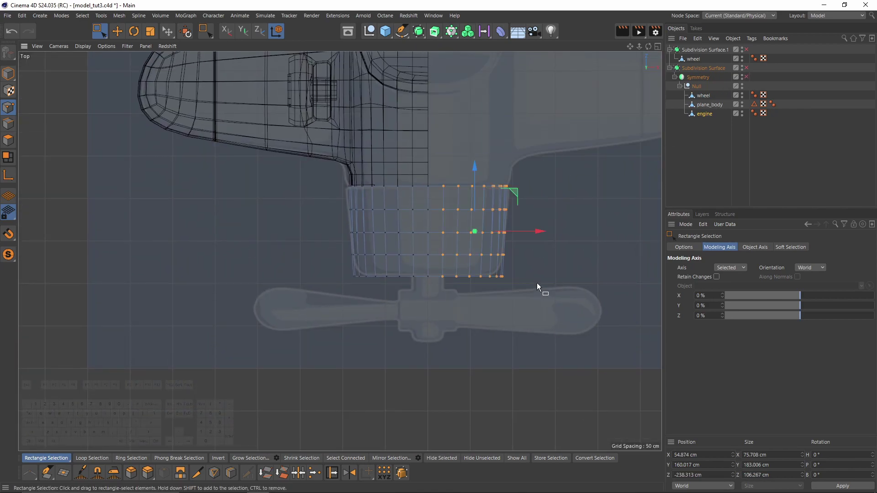
{"action": "key", "text": "Delete"}
{"action": "middle_click", "coordinate": [176, 156]}
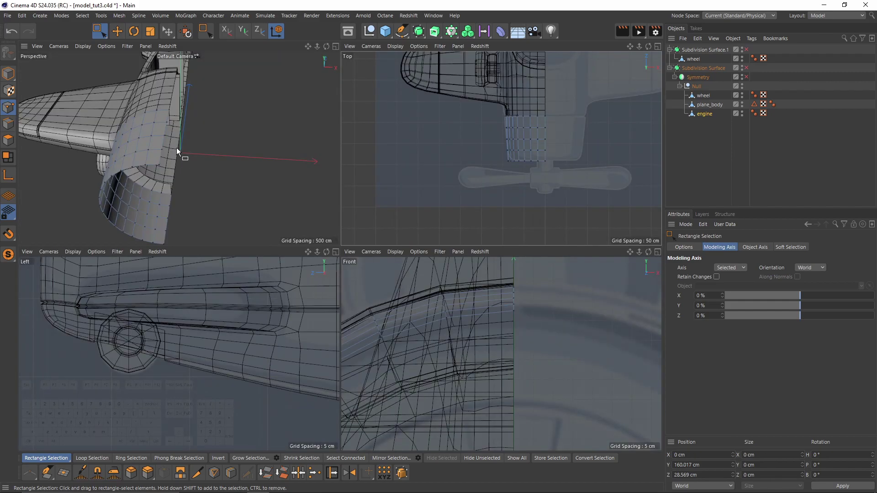
{"action": "middle_click", "coordinate": [176, 156]}
{"action": "left_click", "coordinate": [746, 76]}
Extrude the engine's rear edge loop inward by scaling it to about 62.8 by 126.4 cm, with Modeling Axis X at 100%.
{"action": "left_click_drag", "start_coordinate": [434, 329], "coordinate": [525, 229], "text": "alt"}
{"action": "left_click", "coordinate": [8, 123]}
{"action": "double_click", "coordinate": [529, 150]}
{"action": "key", "text": "e"}
{"action": "left_click_drag", "start_coordinate": [557, 150], "coordinate": [520, 202], "text": "alt"}
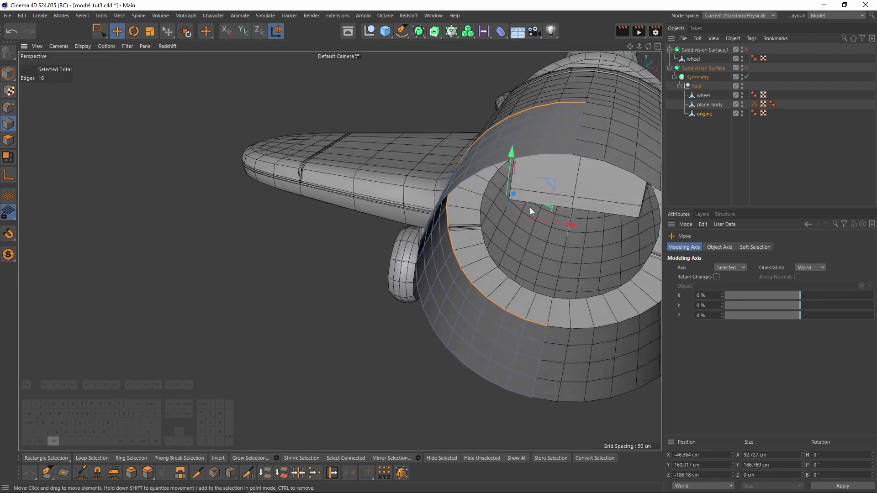
{"action": "key", "text": "t"}
{"action": "left_click_drag", "start_coordinate": [626, 262], "coordinate": [459, 292], "text": "ctrl"}
{"action": "mouse_move", "coordinate": [561, 266]}
{"action": "left_mouse_down", "text": "alt"}
{"action": "mouse_move", "coordinate": [549, 258]}
{"action": "mouse_move", "coordinate": [571, 256]}
{"action": "left_mouse_up", "text": "alt"}
{"action": "left_click_drag", "start_coordinate": [800, 296], "coordinate": [872, 296]}
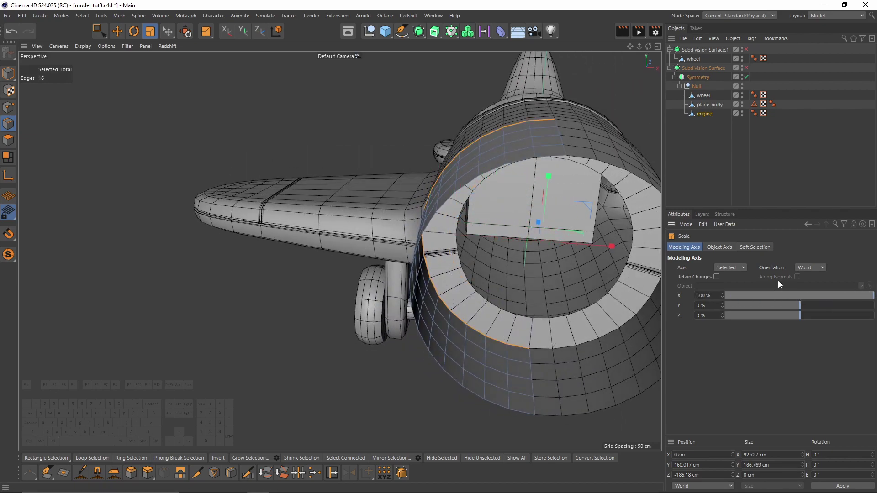
{"action": "left_click_drag", "start_coordinate": [588, 339], "coordinate": [602, 249], "text": "ctrl"}
Turn on the plane's Subdivision Surface and inspect the joint between the engine and the fuselage.
{"action": "right_click_drag", "start_coordinate": [602, 248], "coordinate": [571, 258], "text": "alt"}
{"action": "key", "text": "q"}
{"action": "left_click_drag", "start_coordinate": [571, 257], "coordinate": [570, 228], "text": "alt"}
{"action": "scroll", "coordinate": [570, 230], "scroll_direction": "up", "scroll_amount": 3}
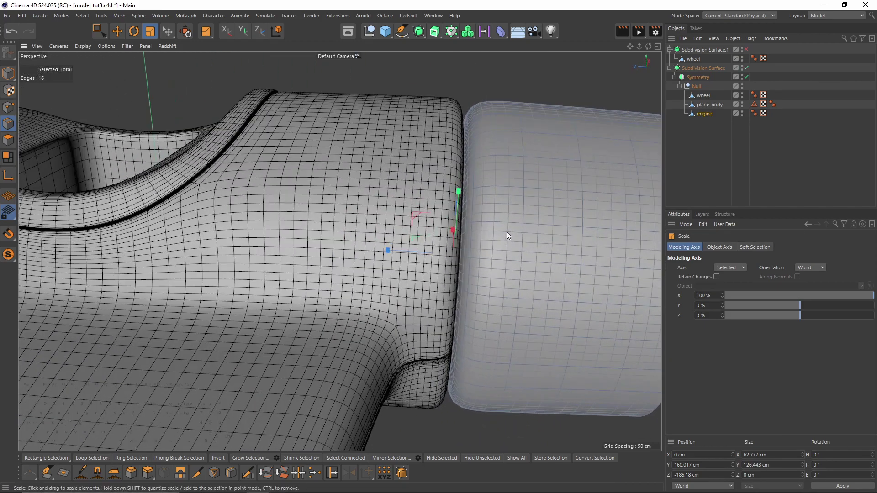
Add a supporting loop cut around the engine close to its rear edge, at about 10.6%.
{"action": "key", "text": "k"}
{"action": "key", "text": "l"}
{"action": "scroll", "coordinate": [481, 207], "scroll_direction": "up", "scroll_amount": 2}
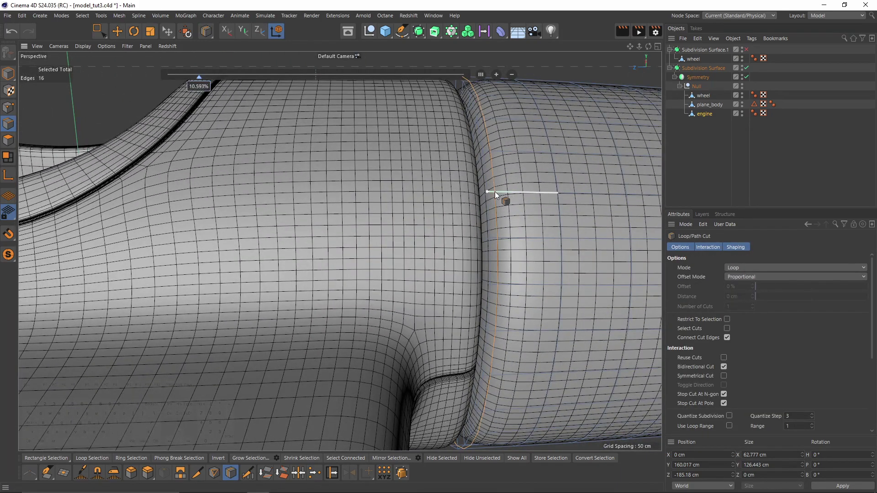
{"action": "left_click", "coordinate": [495, 191]}
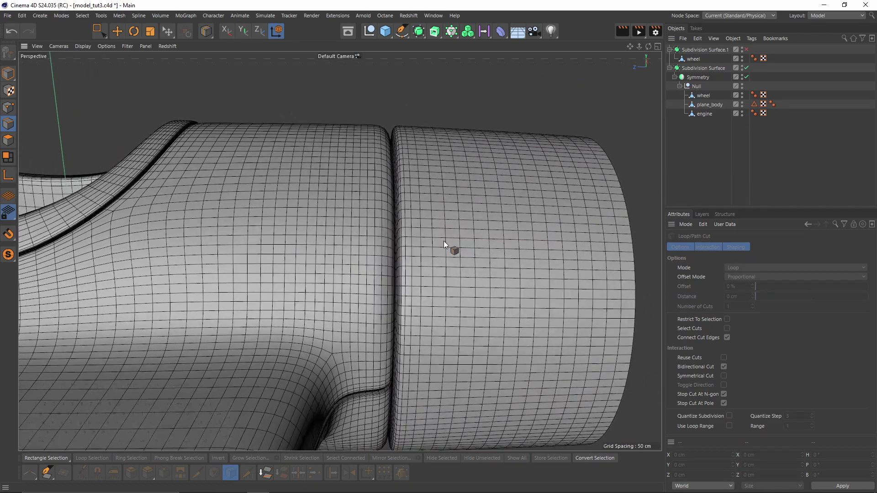
{"action": "left_click", "coordinate": [408, 236]}
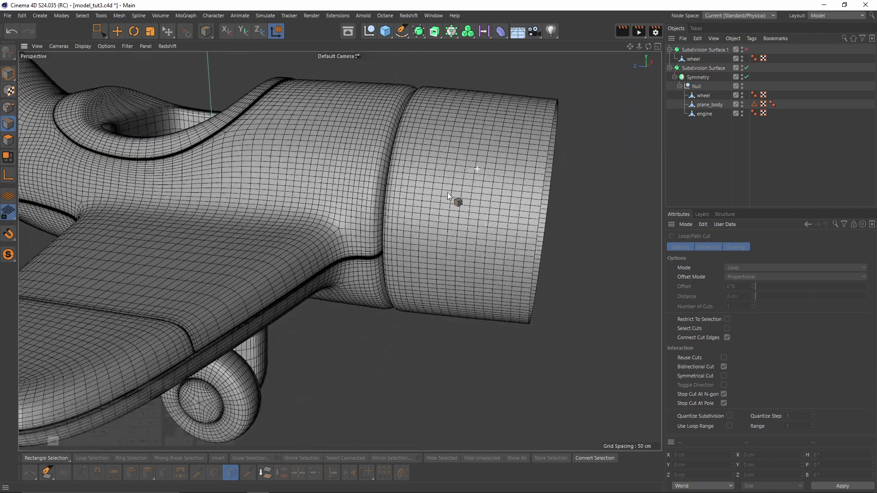
With the plane's subdivision off, select the engine's open front edge loop for scaling.
{"action": "scroll", "coordinate": [459, 206], "scroll_direction": "up", "scroll_amount": 3}
{"action": "left_click_drag", "start_coordinate": [541, 215], "coordinate": [415, 236], "text": "alt"}
{"action": "key", "text": "e"}
{"action": "double_click", "coordinate": [521, 199]}
{"action": "key", "text": "t"}
In the front view, hide the plane_body and wheel objects so only the engine remains over the reference.
{"action": "middle_click", "coordinate": [516, 313]}
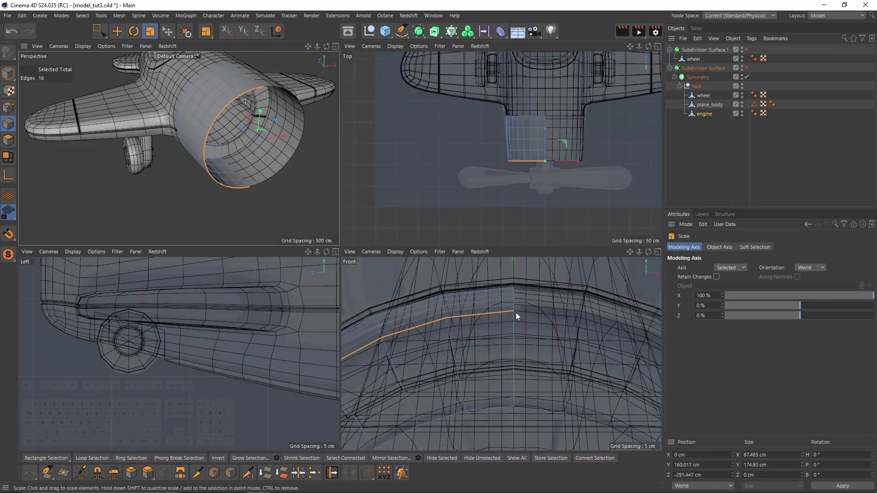
{"action": "middle_click", "coordinate": [450, 324]}
{"action": "scroll", "coordinate": [429, 323], "scroll_direction": "up", "scroll_amount": 2}
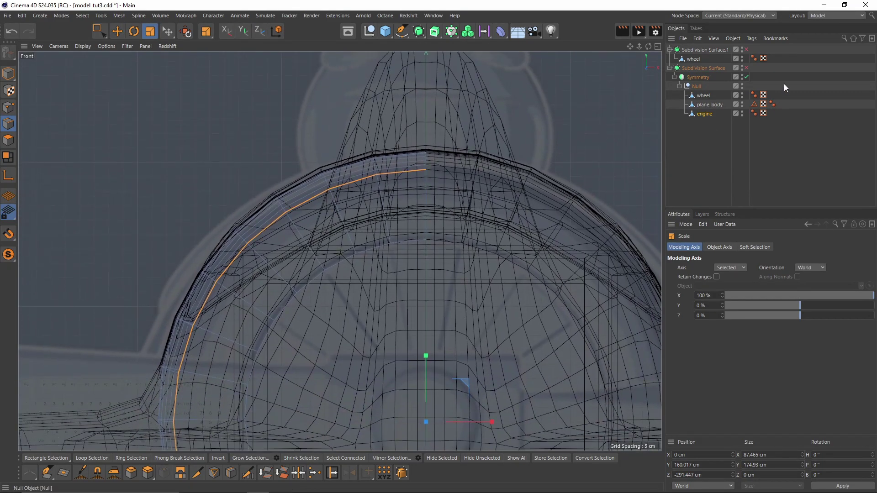
{"action": "left_click", "coordinate": [743, 103]}
{"action": "left_click", "coordinate": [741, 93]}
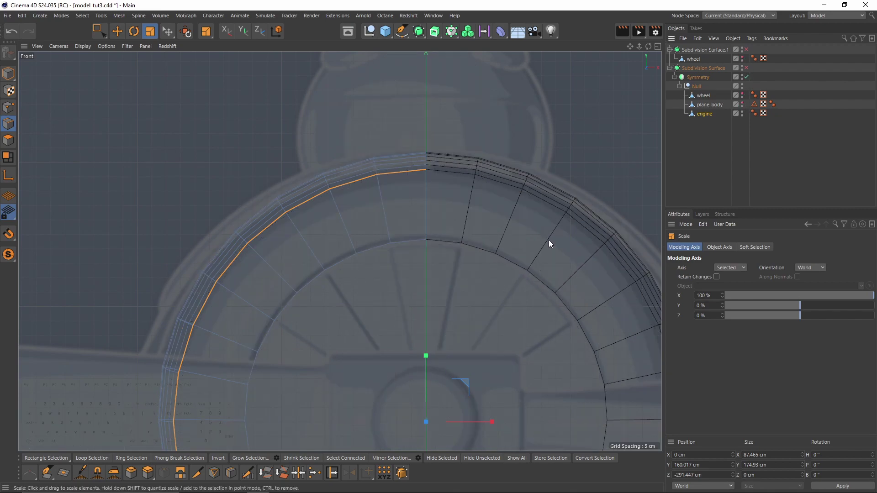
Extrude the engine's front edge loop inward by scaling it to about 63.4 by 126.8 cm, matching the reference's inner circle.
{"action": "scroll", "coordinate": [573, 266], "scroll_direction": "down", "scroll_amount": 3}
{"action": "left_click_drag", "start_coordinate": [450, 264], "coordinate": [445, 261], "text": "ctrl"}
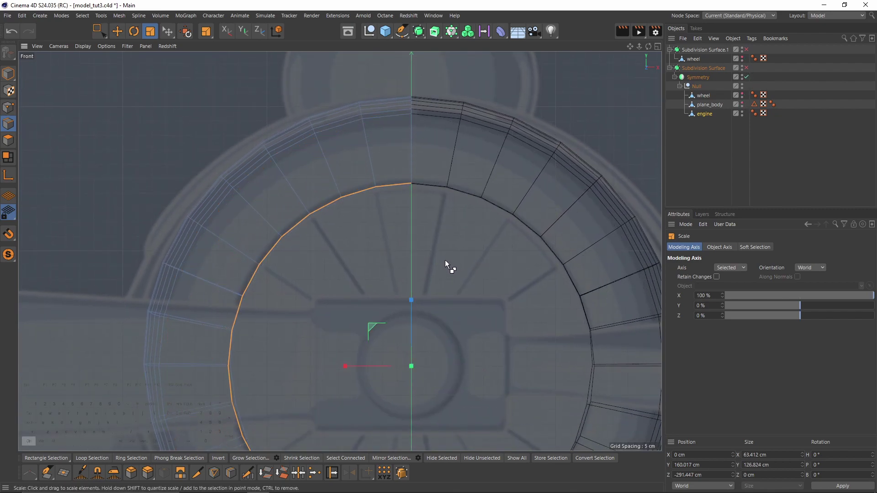
{"action": "middle_click", "coordinate": [445, 261]}
Extrude the inner front edge loop back into the engine to a Z position of about -224 cm.
{"action": "middle_click", "coordinate": [209, 159]}
{"action": "left_click_drag", "start_coordinate": [209, 159], "coordinate": [378, 182], "text": "alt"}
{"action": "middle_click", "coordinate": [377, 183]}
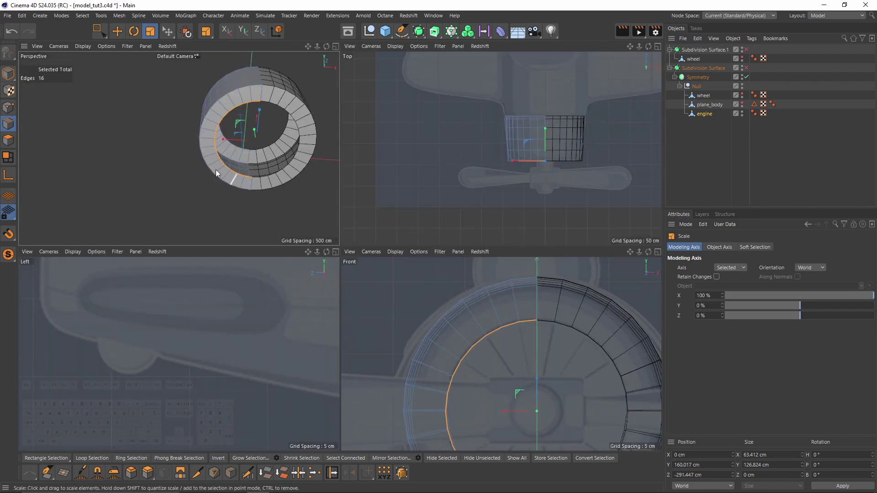
{"action": "middle_click", "coordinate": [231, 180]}
{"action": "key", "text": "e"}
{"action": "left_click_drag", "start_coordinate": [460, 204], "coordinate": [406, 254]}
Add a loop cut around the engine's inner wall, about midway along its depth.
{"action": "key", "text": "k"}
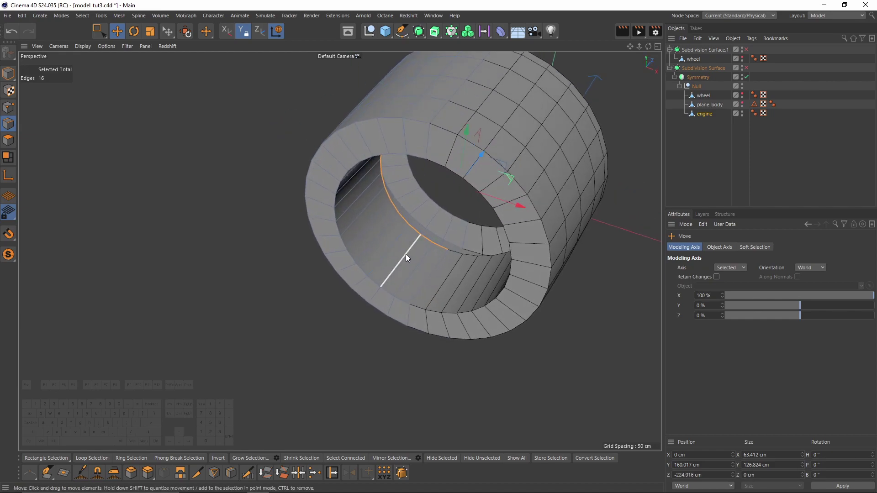
{"action": "key", "text": "l"}
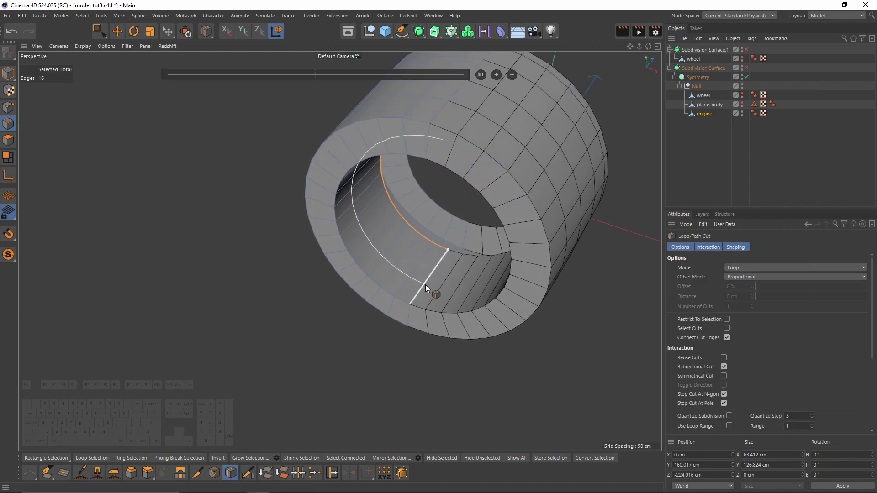
{"action": "left_click", "coordinate": [423, 286]}
{"action": "key", "text": "space"}
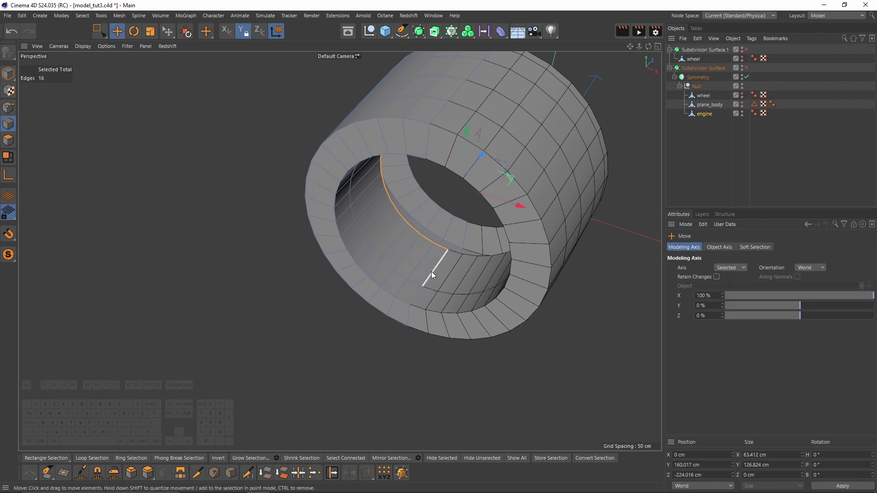
Select the rear polygon loop of the engine's inner wall and extrude it slightly toward the centre.
{"action": "key", "text": "u"}
{"action": "key", "text": "l"}
{"action": "left_click", "coordinate": [8, 141]}
{"action": "left_click", "coordinate": [387, 223]}
{"action": "right_click", "coordinate": [464, 267]}
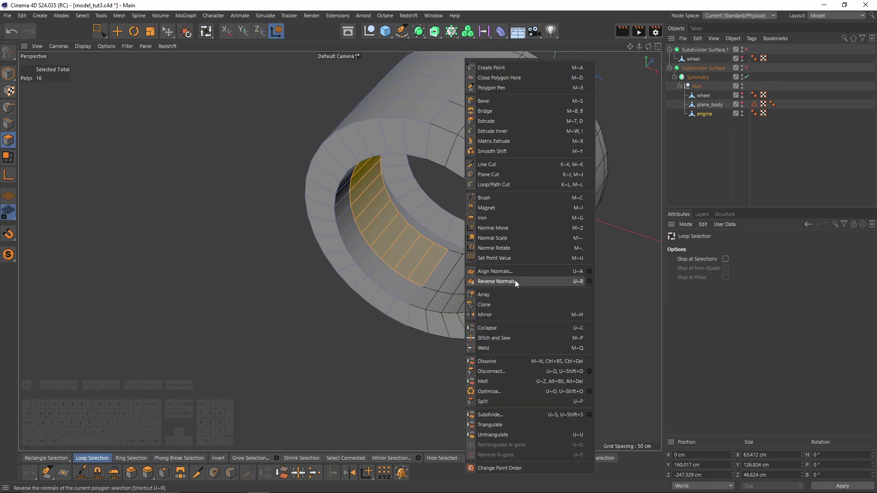
{"action": "left_click", "coordinate": [507, 121]}
{"action": "scroll", "coordinate": [441, 269], "scroll_direction": "up", "scroll_amount": 4}
{"action": "left_click_drag", "start_coordinate": [442, 271], "coordinate": [445, 271]}
Add supporting loop cuts on both sides of the step in the engine's inner wall.
{"action": "key", "text": "k"}
{"action": "key", "text": "l"}
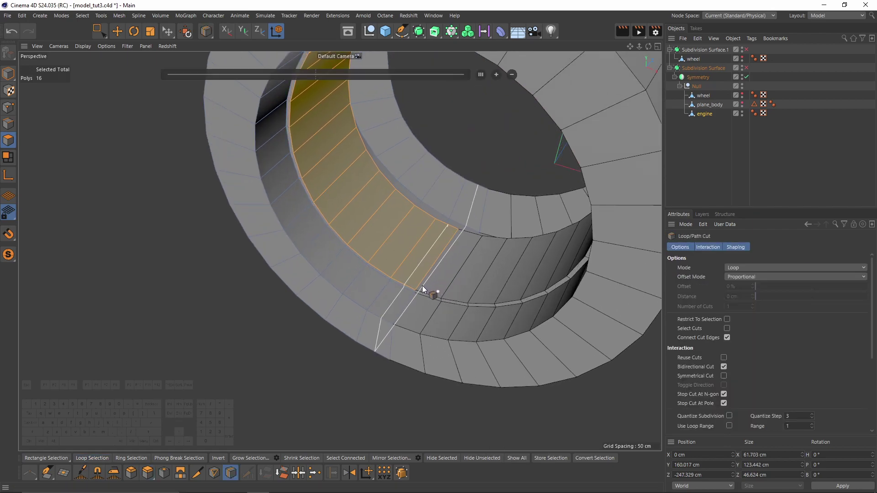
{"action": "left_click", "coordinate": [419, 284]}
{"action": "left_click", "coordinate": [396, 316]}
Turn on the plane's Subdivision Surface and set the viewport to Gouraud Shading without lines to inspect the engine opening.
{"action": "key", "text": "q"}
{"action": "left_click_drag", "start_coordinate": [436, 225], "coordinate": [412, 246], "text": "alt"}
{"action": "left_click", "coordinate": [728, 195]}
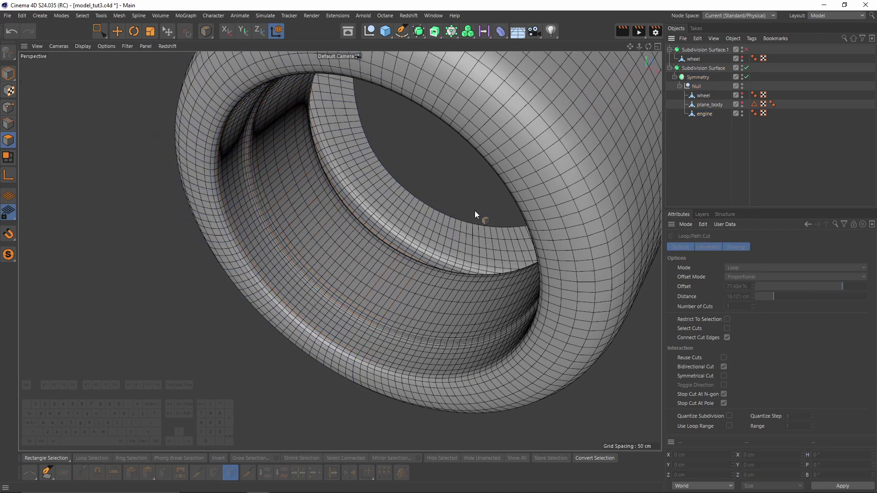
{"action": "scroll", "coordinate": [476, 211], "scroll_direction": "down", "scroll_amount": 3}
{"action": "key", "text": "n"}
{"action": "key", "text": "a"}
{"action": "scroll", "coordinate": [479, 213], "scroll_direction": "down", "scroll_amount": 4}
{"action": "mouse_move", "coordinate": [479, 213]}
{"action": "left_mouse_down", "text": "alt"}
{"action": "mouse_move", "coordinate": [478, 198]}
{"action": "mouse_move", "coordinate": [386, 236]}
{"action": "left_mouse_up", "text": "alt"}
{"action": "right_click_drag", "start_coordinate": [385, 235], "coordinate": [793, 122], "text": "alt"}
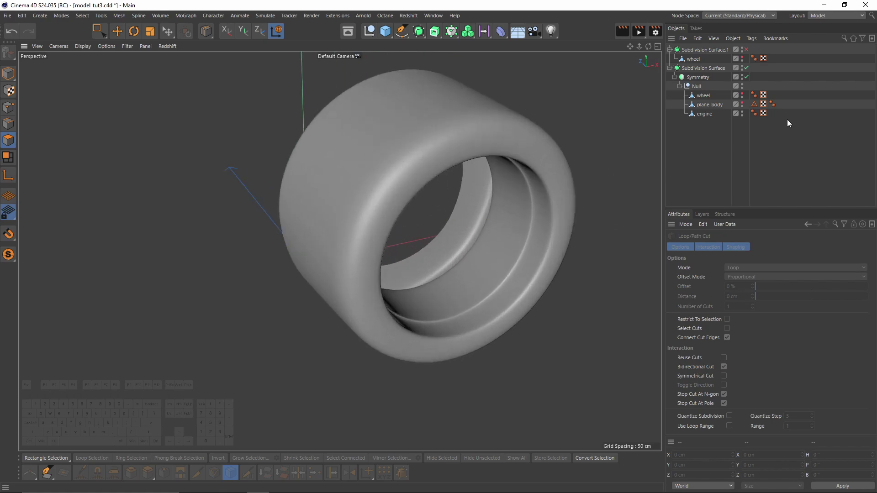
Make the mirrored wheel object visible again, keeping plane_body hidden, and inspect the engine from the front.
{"action": "left_click", "coordinate": [742, 94]}
{"action": "left_click", "coordinate": [742, 103]}
{"action": "scroll", "coordinate": [525, 193], "scroll_direction": "down", "scroll_amount": 5}
{"action": "left_click_drag", "start_coordinate": [525, 192], "coordinate": [429, 202], "text": "alt"}
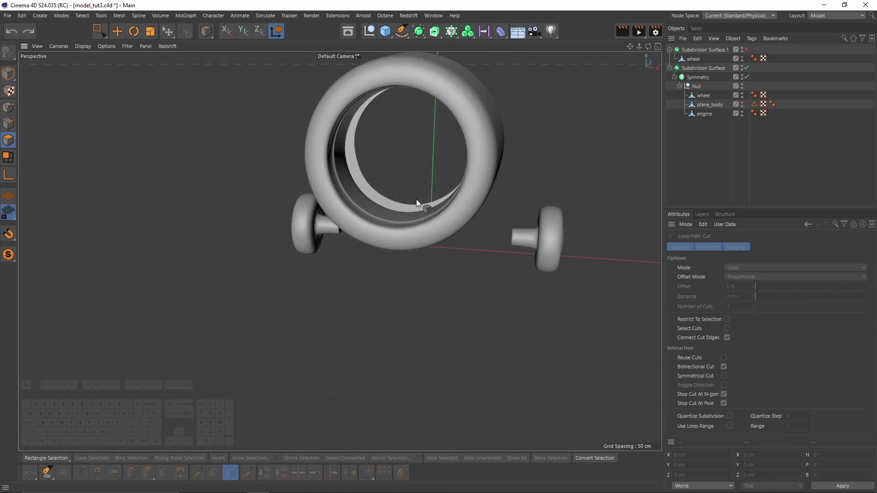
{"action": "left_click_drag", "start_coordinate": [416, 199], "coordinate": [439, 197], "text": "alt"}
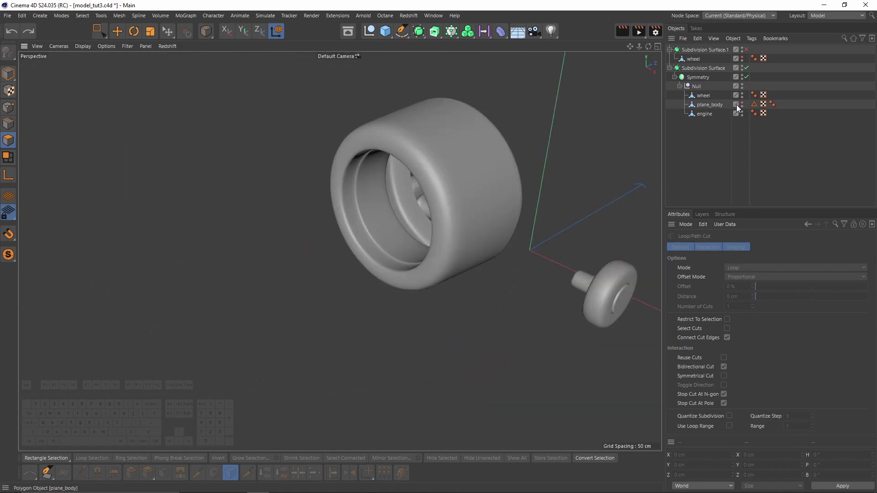
With the plane's subdivision off, select the deepest edge loop inside the engine object.
{"action": "left_click", "coordinate": [712, 114]}
{"action": "key", "text": "e"}
{"action": "key", "text": "q"}
{"action": "scroll", "coordinate": [398, 228], "scroll_direction": "up", "scroll_amount": 3}
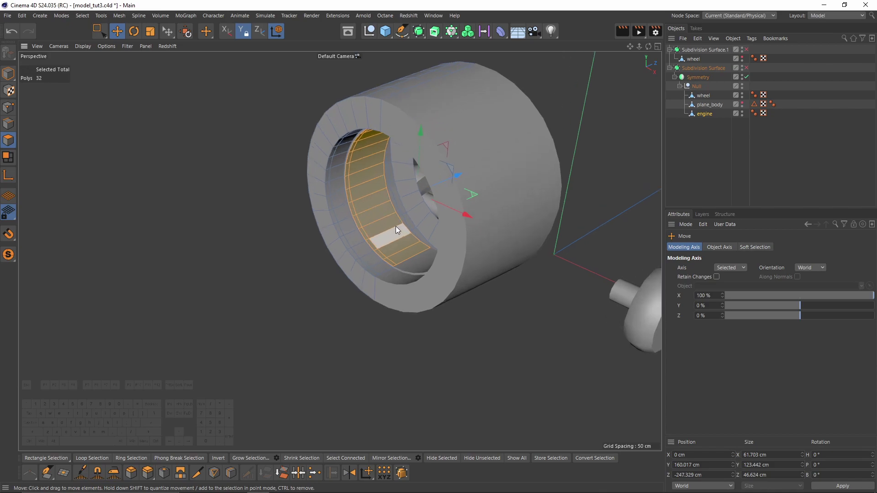
{"action": "scroll", "coordinate": [397, 228], "scroll_direction": "up", "scroll_amount": 1}
{"action": "left_click", "coordinate": [8, 124]}
{"action": "double_click", "coordinate": [390, 188]}
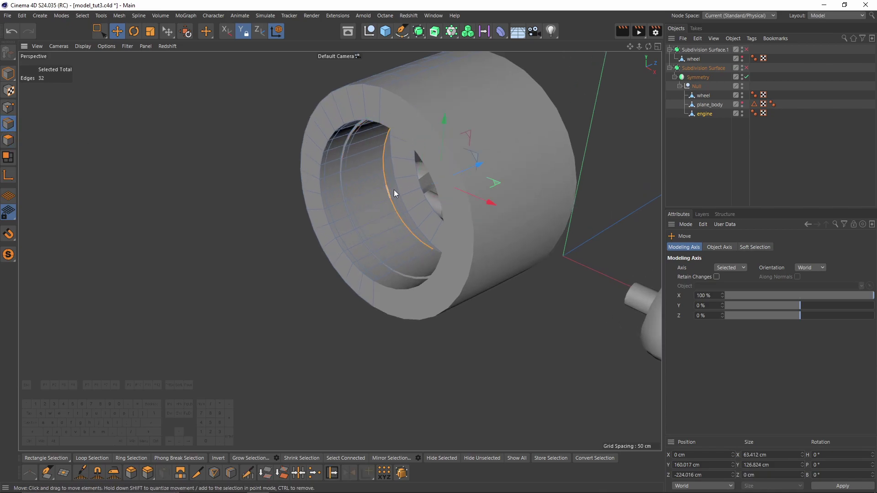
Extrude the engine's deepest inner edge loop into a cap by scaling it almost to a point at the centre.
{"action": "left_click_drag", "start_coordinate": [391, 188], "coordinate": [409, 206], "text": "alt"}
{"action": "key", "text": "t"}
{"action": "left_click_drag", "start_coordinate": [605, 273], "coordinate": [463, 280]}
{"action": "key", "text": "ctrl+z"}
{"action": "left_click_drag", "start_coordinate": [380, 244], "coordinate": [141, 332], "text": "alt"}
{"action": "scroll", "coordinate": [366, 242], "scroll_direction": "up", "scroll_amount": 3}
{"action": "double_click", "coordinate": [392, 241]}
Select the collapsed points at the cap's centre and weld them into a single point.
{"action": "left_click", "coordinate": [8, 108]}
{"action": "key", "text": "u"}
{"action": "key", "text": "l"}
{"action": "left_click_drag", "start_coordinate": [427, 238], "coordinate": [407, 206], "text": "alt"}
{"action": "key", "text": "0"}
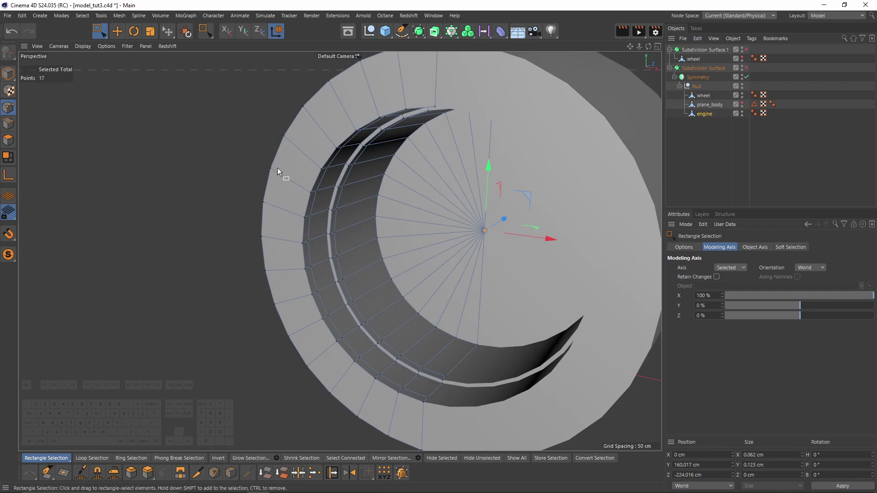
{"action": "key", "text": "m"}
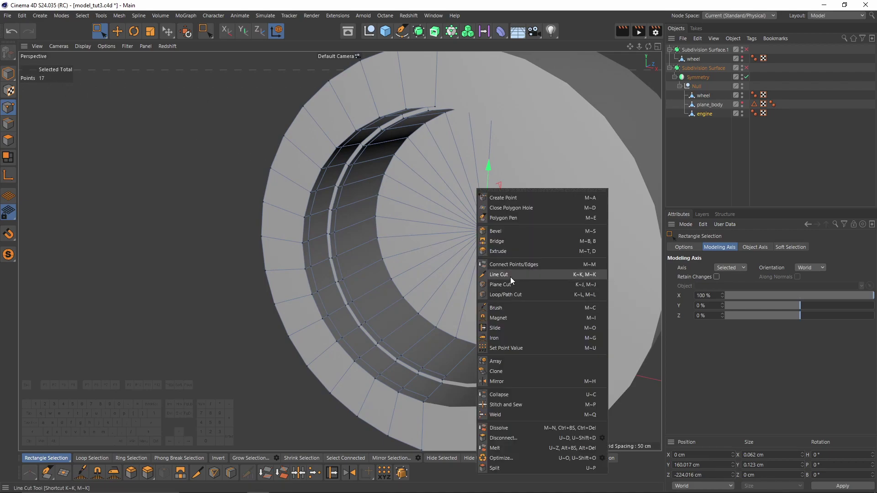
{"action": "left_click", "coordinate": [509, 416]}
{"action": "left_click", "coordinate": [499, 242]}
Split the engine cap's triangular polygons into a separate object and delete them from the original engine.
{"action": "key", "text": "e"}
{"action": "mouse_move", "coordinate": [511, 255]}
{"action": "left_mouse_down", "text": "alt"}
{"action": "mouse_move", "coordinate": [525, 261]}
{"action": "mouse_move", "coordinate": [525, 239]}
{"action": "mouse_move", "coordinate": [475, 244]}
{"action": "mouse_move", "coordinate": [504, 253]}
{"action": "left_mouse_up", "text": "alt"}
{"action": "left_click", "coordinate": [8, 125]}
{"action": "left_click", "coordinate": [8, 140]}
{"action": "mouse_move", "coordinate": [482, 181]}
{"action": "left_mouse_down"}
{"action": "mouse_move", "coordinate": [454, 183]}
{"action": "mouse_move", "coordinate": [453, 291]}
{"action": "mouse_move", "coordinate": [440, 331]}
{"action": "left_mouse_up"}
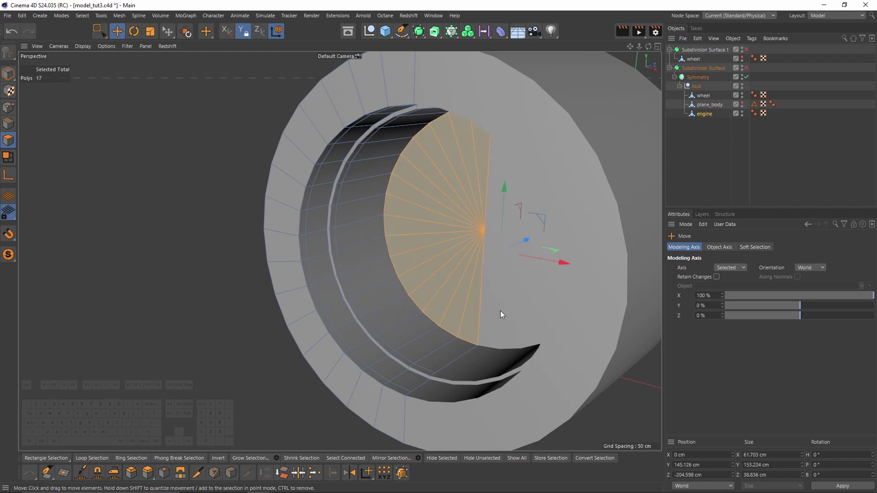
{"action": "right_click", "coordinate": [507, 314]}
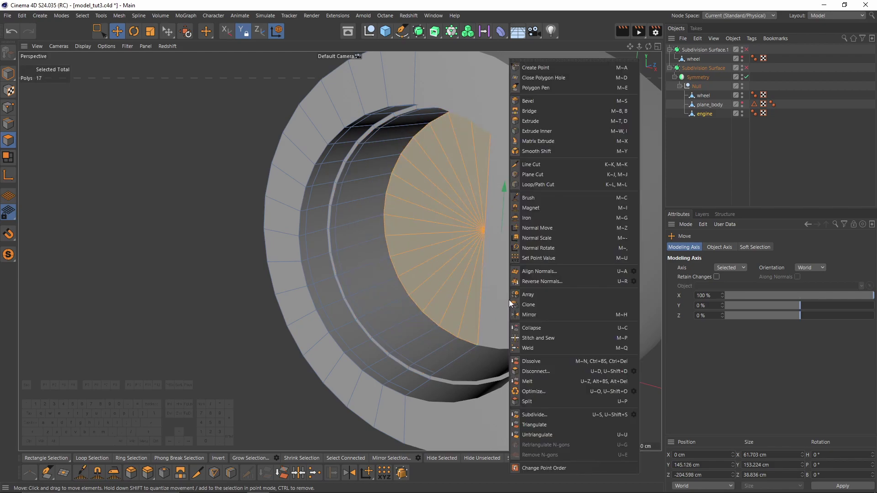
{"action": "left_click", "coordinate": [544, 401]}
{"action": "left_click", "coordinate": [709, 111]}
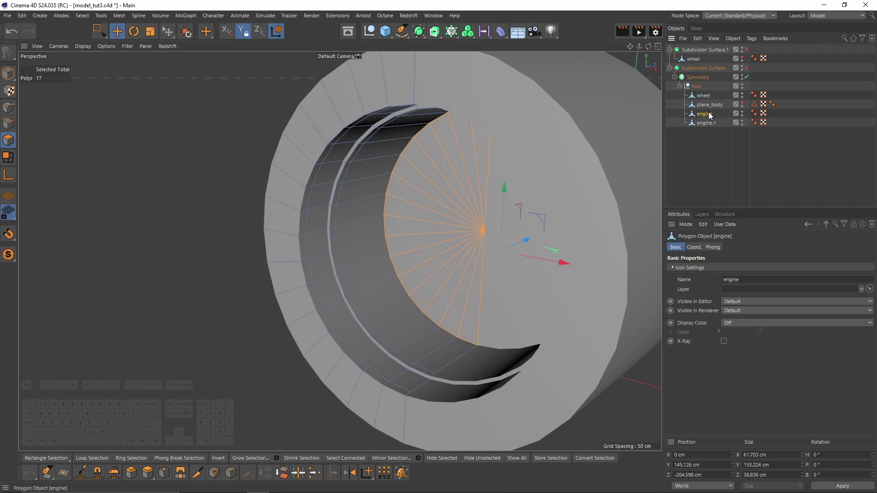
{"action": "key", "text": "Delete"}
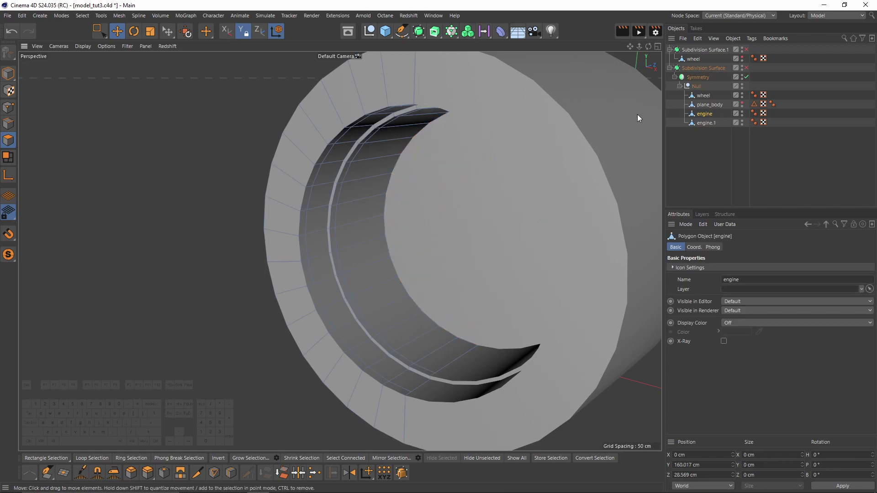
Move the split-off cap disc forward inside the engine opening to a Z position of about -267.2 cm.
{"action": "left_click", "coordinate": [706, 123]}
{"action": "left_click_drag", "start_coordinate": [448, 245], "coordinate": [470, 266], "text": "alt"}
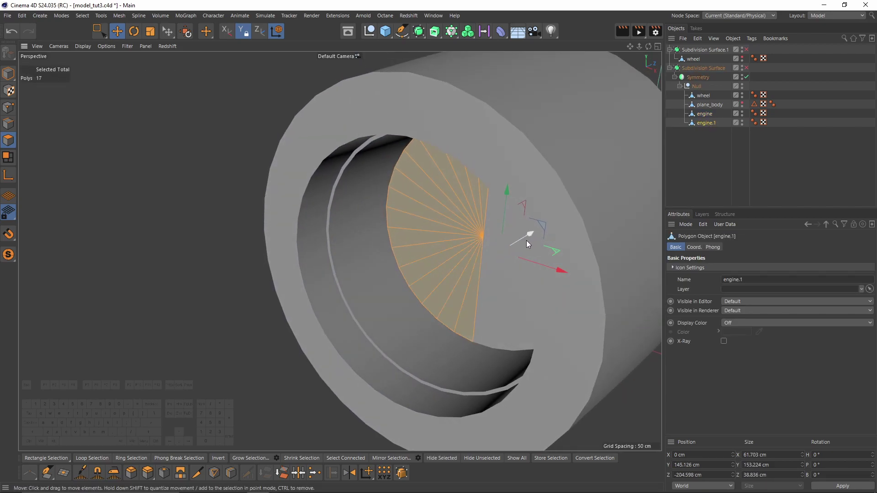
{"action": "left_click_drag", "start_coordinate": [527, 237], "coordinate": [496, 264]}
{"action": "left_click_drag", "start_coordinate": [419, 246], "coordinate": [442, 369], "text": "alt"}
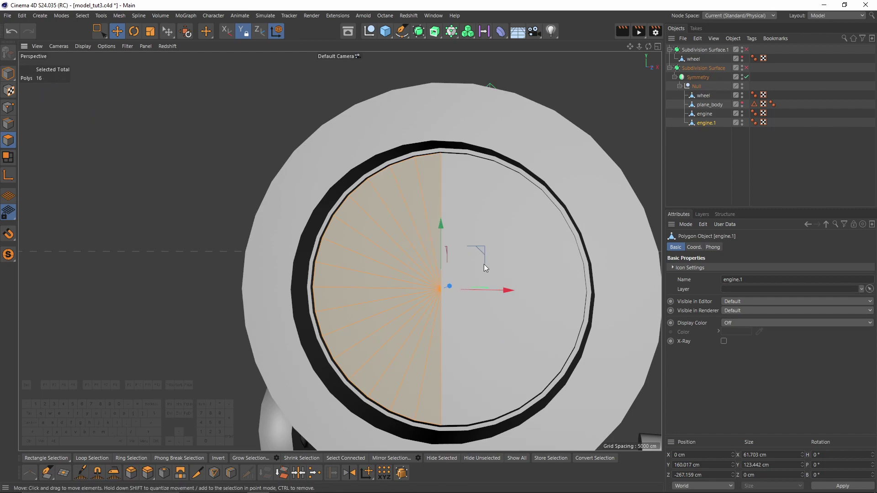
{"action": "left_click_drag", "start_coordinate": [480, 199], "coordinate": [459, 215], "text": "alt"}
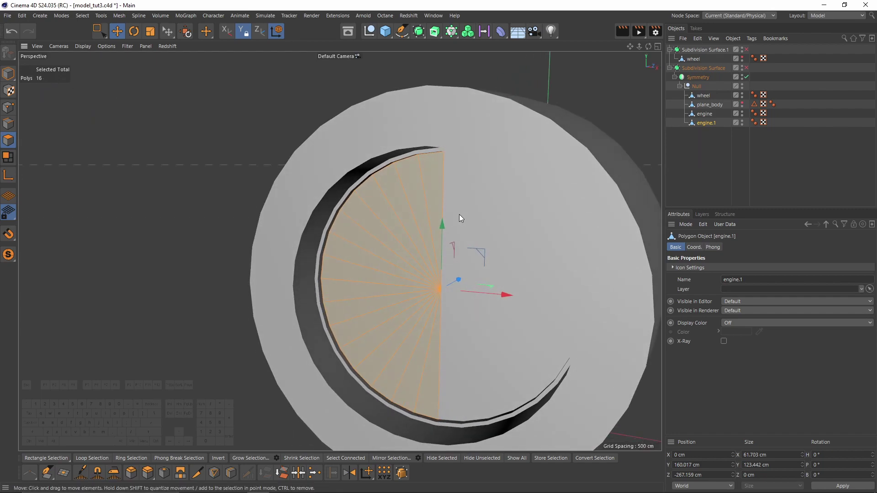
Select the four uppermost wedges of the cap disc beside the centre line and delete all its other polygons.
{"action": "middle_click", "coordinate": [423, 278]}
{"action": "middle_click", "coordinate": [550, 365]}
{"action": "left_click", "coordinate": [393, 146]}
{"action": "left_click", "coordinate": [361, 139], "text": "shift"}
{"action": "left_click", "coordinate": [333, 150], "text": "shift"}
{"action": "left_click", "coordinate": [306, 162], "text": "shift"}
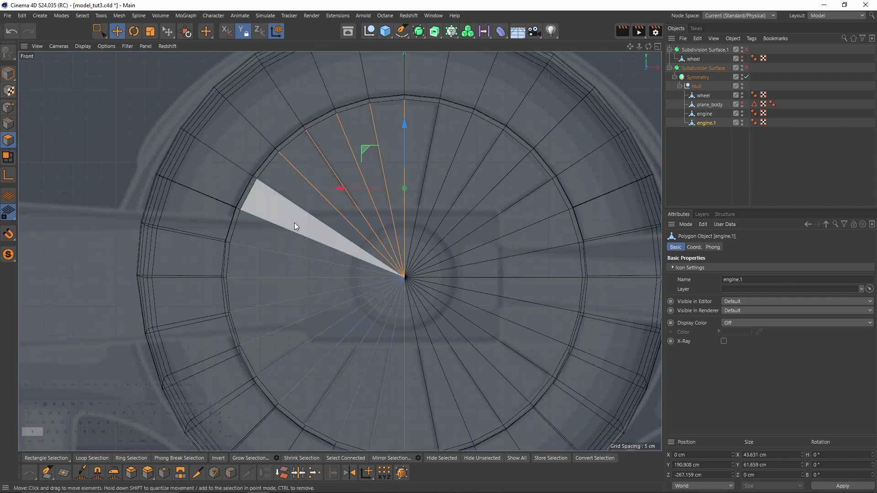
{"action": "middle_click", "coordinate": [294, 223]}
{"action": "middle_click", "coordinate": [300, 108]}
{"action": "left_click_drag", "start_coordinate": [426, 188], "coordinate": [376, 188], "text": "alt"}
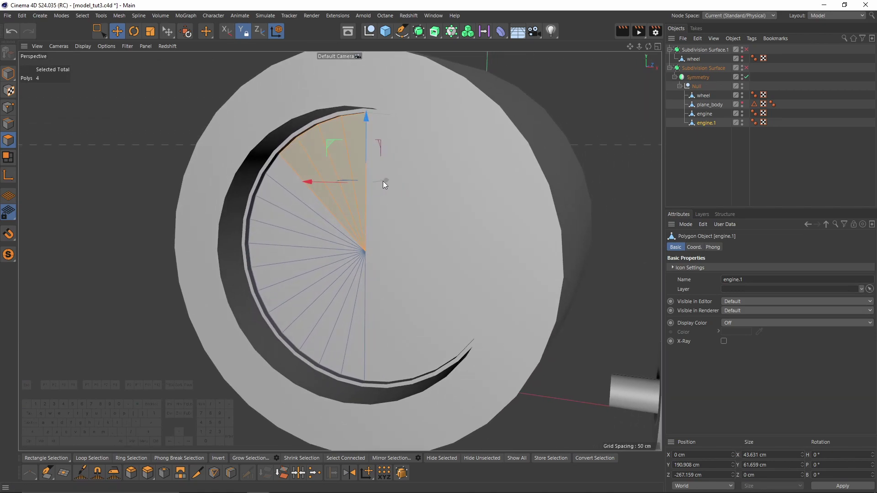
{"action": "left_click", "coordinate": [218, 458]}
{"action": "key", "text": "Delete"}
{"action": "left_click_drag", "start_coordinate": [434, 273], "coordinate": [411, 241], "text": "alt"}
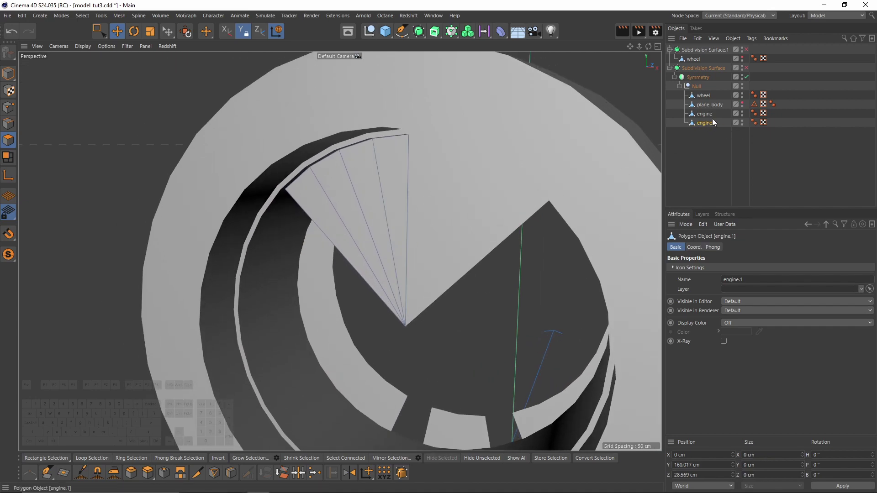
Take engine.1 out of the Symmetry hierarchy and place it at the top level of the object list.
{"action": "left_click_drag", "start_coordinate": [708, 124], "coordinate": [703, 48]}
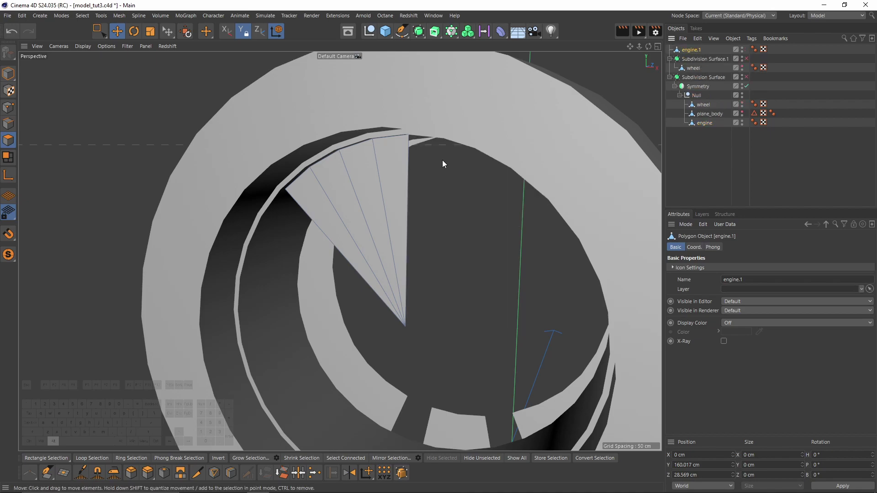
{"action": "right_click_drag", "start_coordinate": [459, 181], "coordinate": [440, 203], "text": "alt"}
{"action": "left_click_drag", "start_coordinate": [513, 219], "coordinate": [426, 201], "text": "alt"}
{"action": "middle_click_drag", "start_coordinate": [426, 200], "coordinate": [467, 227], "text": "alt"}
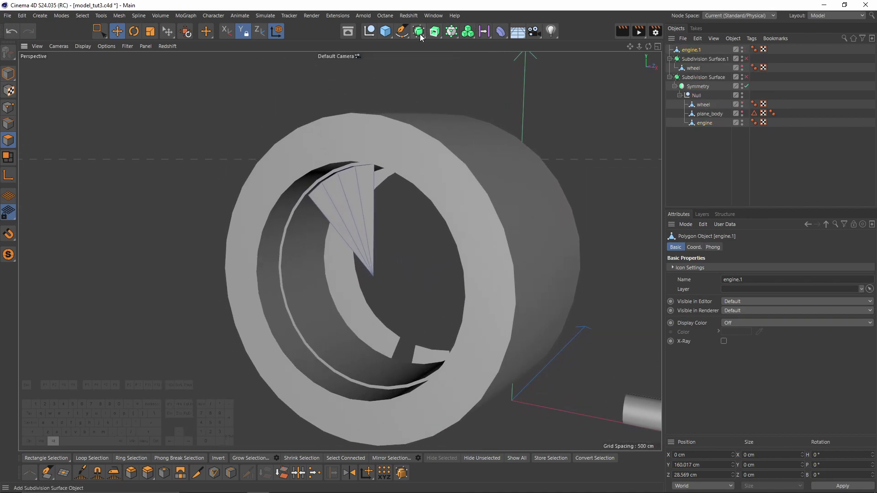
Add a Cloner as parent of engine.1 and set its mode to Radial.
{"action": "left_click", "coordinate": [457, 31], "text": "alt"}
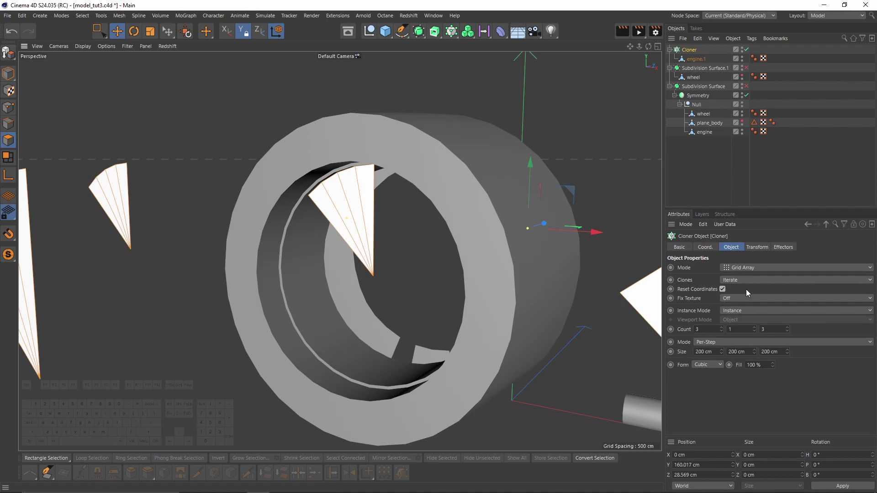
{"action": "left_click", "coordinate": [744, 270]}
{"action": "left_click", "coordinate": [748, 298]}
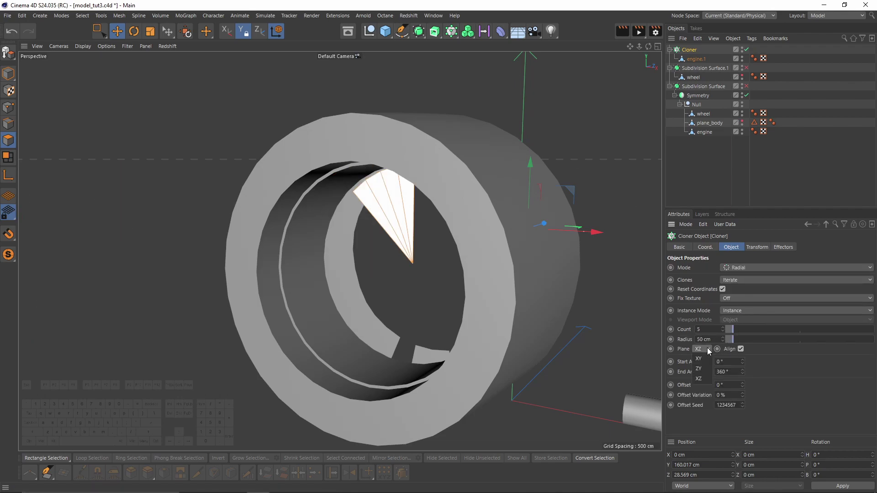
Arrange the radial clones in the XY plane with a radius of 0 cm and a count of 8.
{"action": "scroll", "coordinate": [705, 347], "scroll_direction": "up", "scroll_amount": 2}
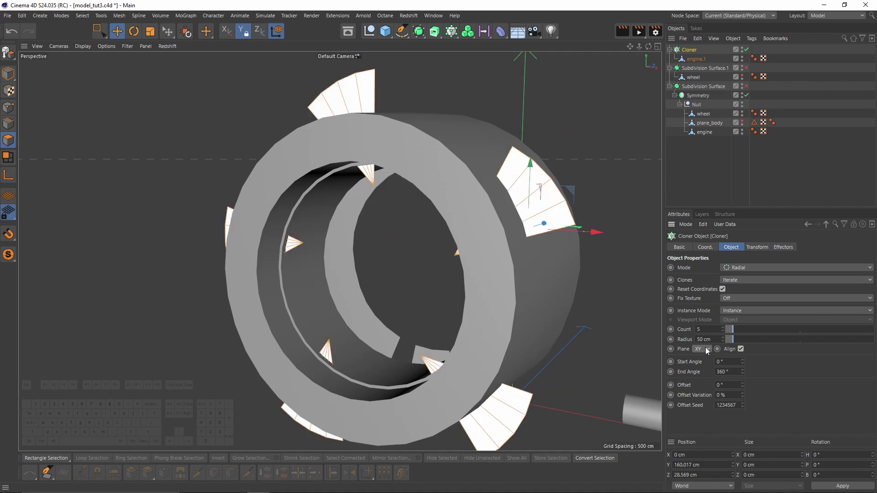
{"action": "left_click_drag", "start_coordinate": [731, 339], "coordinate": [723, 340]}
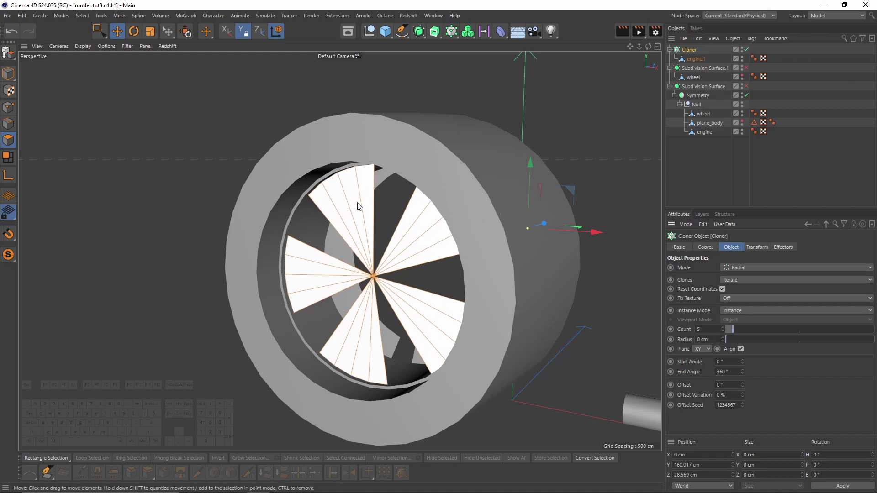
{"action": "left_click_drag", "start_coordinate": [707, 330], "coordinate": [657, 324]}
{"action": "type", "text": "8"}
{"action": "key", "text": "Return"}
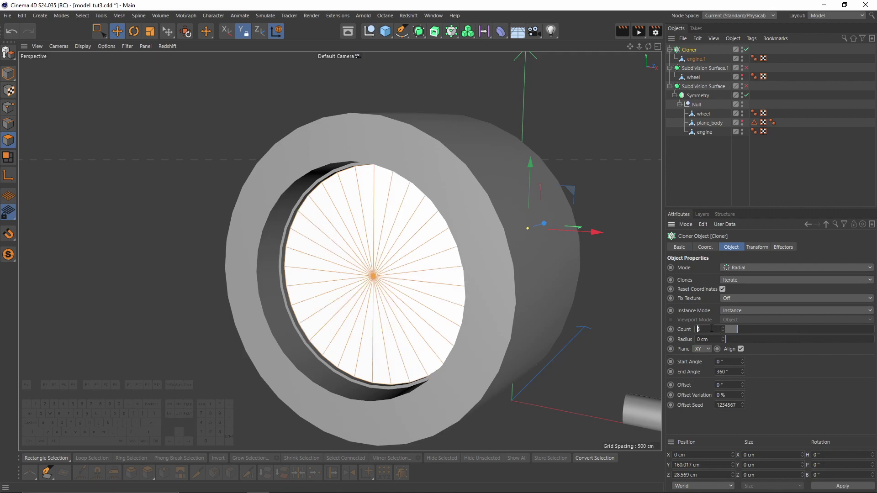
{"action": "mouse_move", "coordinate": [431, 247]}
{"action": "left_mouse_down", "text": "alt"}
{"action": "mouse_move", "coordinate": [453, 236]}
{"action": "mouse_move", "coordinate": [432, 258]}
{"action": "left_mouse_up", "text": "alt"}
Darken the Cloner's transform color to a V value of 39 %.
{"action": "left_click", "coordinate": [758, 247]}
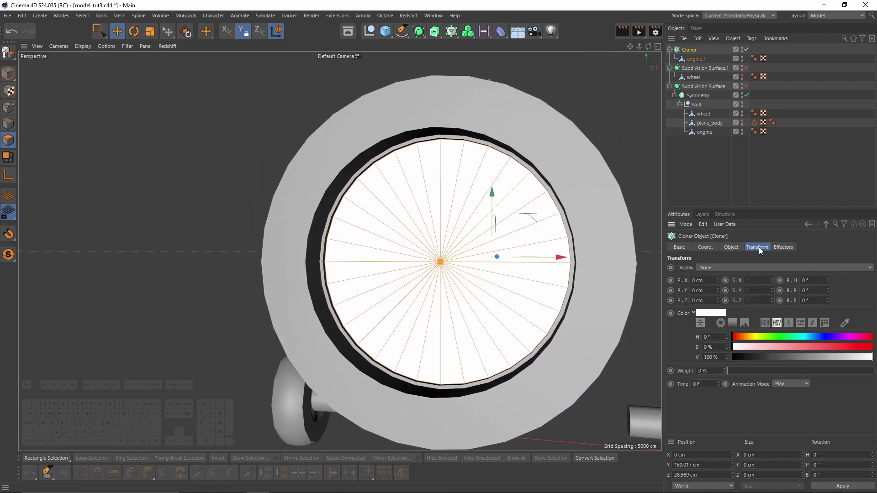
{"action": "left_click_drag", "start_coordinate": [805, 361], "coordinate": [787, 357]}
{"action": "left_click_drag", "start_coordinate": [465, 220], "coordinate": [498, 228], "text": "alt"}
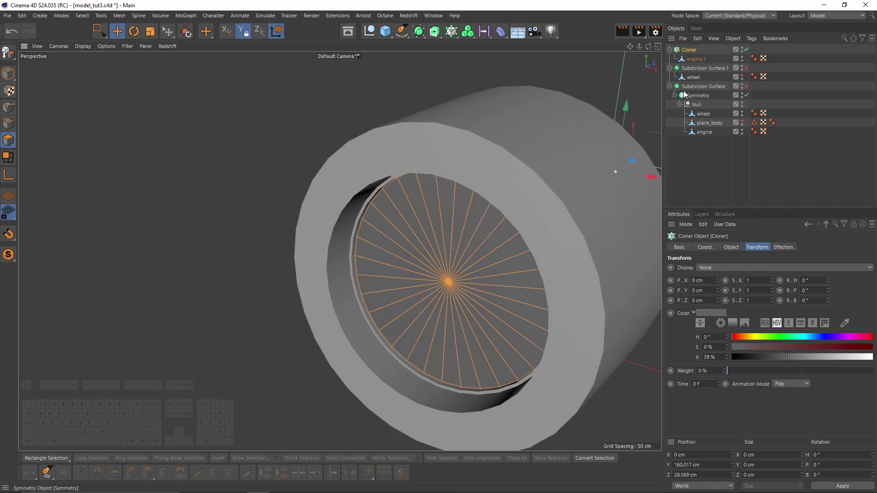
Make engine.1 the active object and select its two wedge polygons nearest the vertical centre line.
{"action": "left_click", "coordinate": [693, 62]}
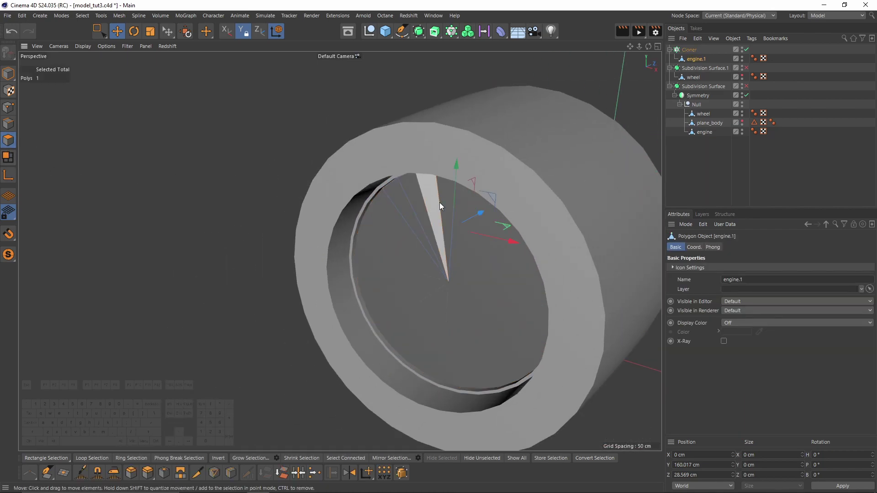
{"action": "left_click", "coordinate": [444, 206], "text": "shift"}
{"action": "middle_click", "coordinate": [402, 242]}
{"action": "middle_click_drag", "start_coordinate": [524, 350], "coordinate": [493, 348], "text": "alt"}
{"action": "middle_click", "coordinate": [248, 165]}
{"action": "scroll", "coordinate": [248, 165], "scroll_direction": "down", "scroll_amount": 1}
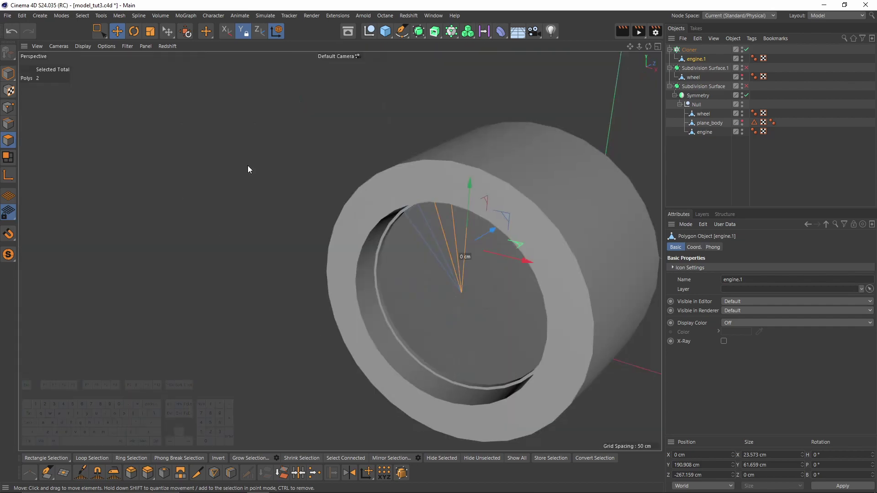
Select the shared tip point of the engine.1 wedges at the centre of the disc.
{"action": "left_click_drag", "start_coordinate": [449, 263], "coordinate": [410, 236], "text": "alt"}
{"action": "right_click_drag", "start_coordinate": [410, 236], "coordinate": [456, 195], "text": "alt"}
{"action": "left_click_drag", "start_coordinate": [505, 232], "coordinate": [534, 211], "text": "alt"}
{"action": "right_click_drag", "start_coordinate": [535, 212], "coordinate": [576, 192], "text": "alt"}
{"action": "left_click", "coordinate": [8, 108]}
{"action": "left_click", "coordinate": [479, 255]}
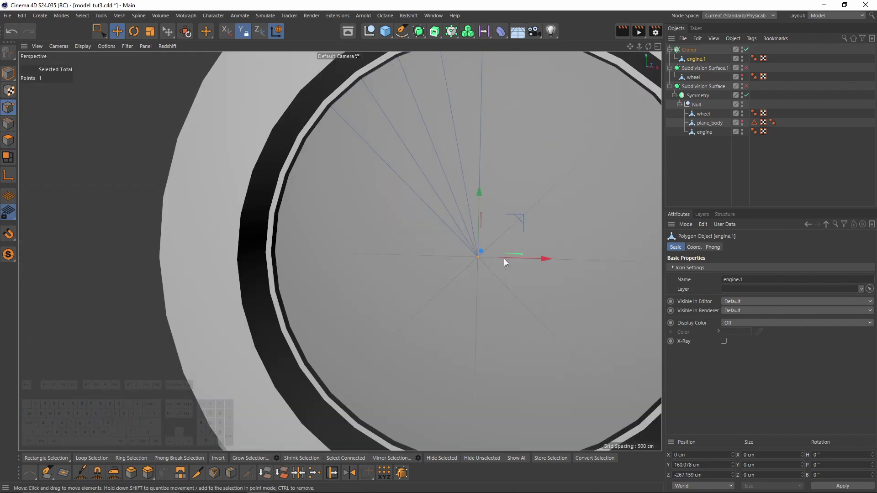
Select the Cloner together with engine.1 and isolate both with viewport solo.
{"action": "left_click", "coordinate": [690, 50], "text": "ctrl"}
{"action": "middle_click_drag", "start_coordinate": [546, 231], "coordinate": [493, 221], "text": "alt"}
{"action": "left_click_drag", "start_coordinate": [493, 221], "coordinate": [499, 211], "text": "alt"}
{"action": "left_click", "coordinate": [8, 254]}
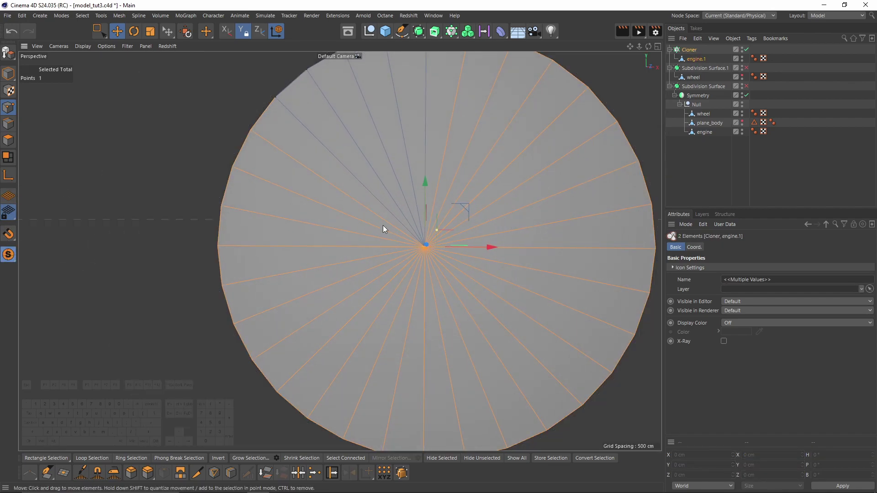
{"action": "left_click_drag", "start_coordinate": [365, 236], "coordinate": [575, 223], "text": "alt"}
{"action": "key", "text": "ctrl+shift+a"}
{"action": "left_click_drag", "start_coordinate": [485, 245], "coordinate": [477, 240], "text": "alt"}
{"action": "middle_click_drag", "start_coordinate": [477, 240], "coordinate": [530, 284], "text": "alt"}
{"action": "right_click_drag", "start_coordinate": [530, 284], "coordinate": [506, 282], "text": "alt"}
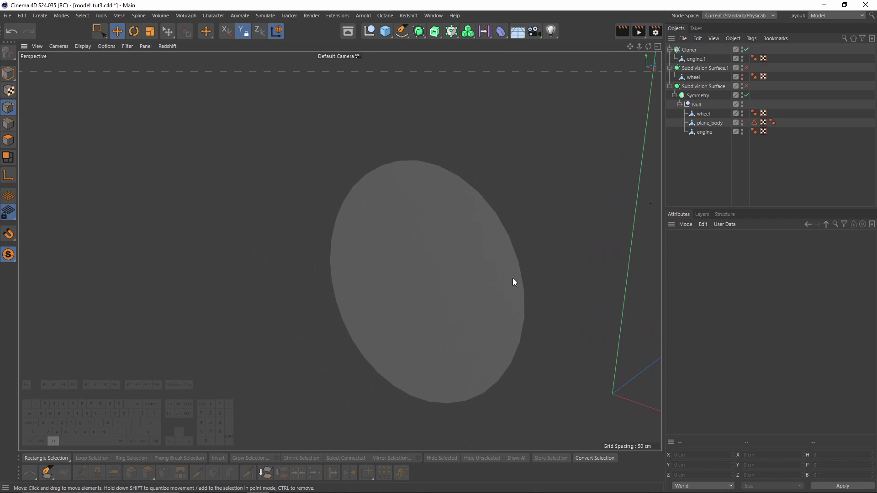
{"action": "left_click_drag", "start_coordinate": [506, 282], "coordinate": [582, 281], "text": "alt"}
{"action": "key", "text": "ctrl+z"}
Box-select the wedges' shared centre point, keep only engine.1 active and frame the point.
{"action": "middle_click_drag", "start_coordinate": [582, 280], "coordinate": [550, 251], "text": "alt"}
{"action": "scroll", "coordinate": [550, 251], "scroll_direction": "up", "scroll_amount": 2}
{"action": "right_click_drag", "start_coordinate": [550, 251], "coordinate": [577, 251], "text": "alt"}
{"action": "key", "text": "space"}
{"action": "middle_click_drag", "start_coordinate": [568, 266], "coordinate": [489, 256], "text": "alt"}
{"action": "left_click_drag", "start_coordinate": [474, 216], "coordinate": [540, 270]}
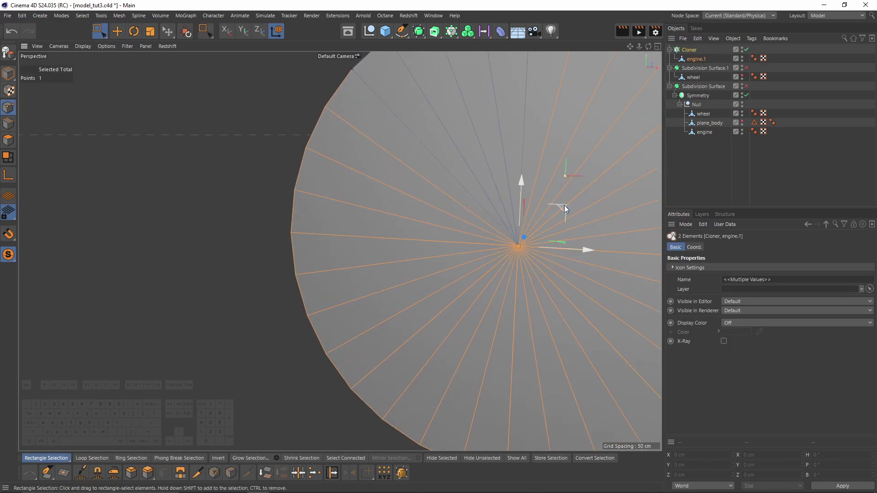
{"action": "left_click", "coordinate": [695, 62]}
{"action": "key", "text": "s"}
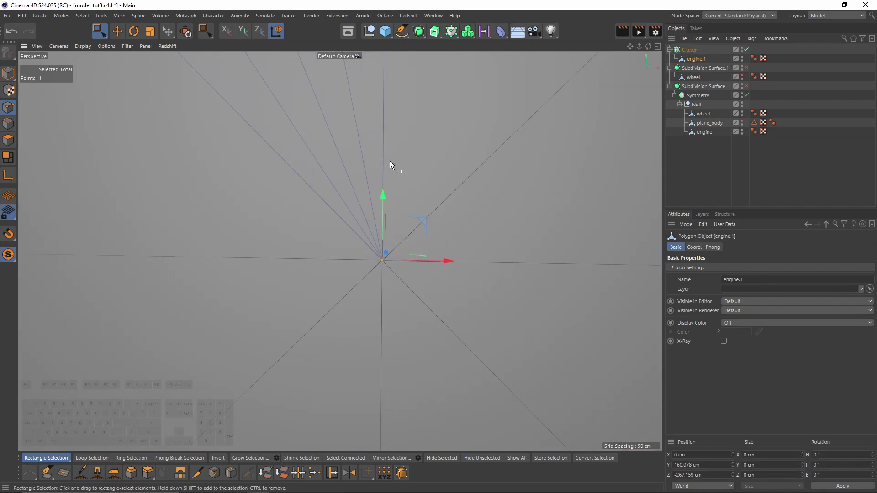
Set the selected centre point's Y position to 0 cm in absolute object coordinates.
{"action": "scroll", "coordinate": [414, 214], "scroll_direction": "down", "scroll_amount": 5}
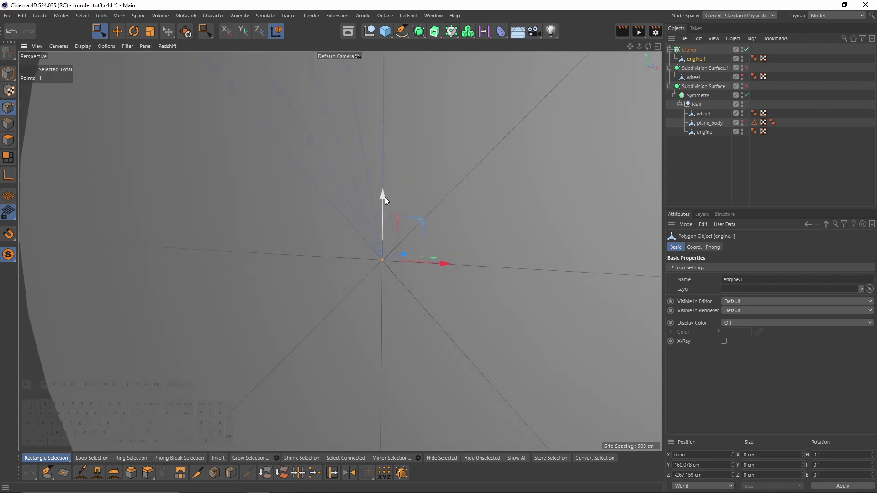
{"action": "scroll", "coordinate": [681, 488], "scroll_direction": "up", "scroll_amount": 1}
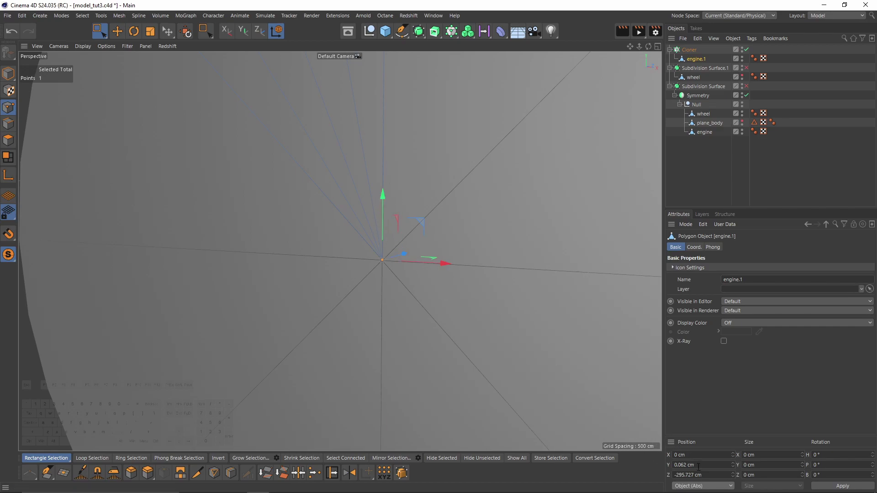
{"action": "left_click_drag", "start_coordinate": [700, 468], "coordinate": [591, 456]}
{"action": "type", "text": "0"}
{"action": "key", "text": "Return"}
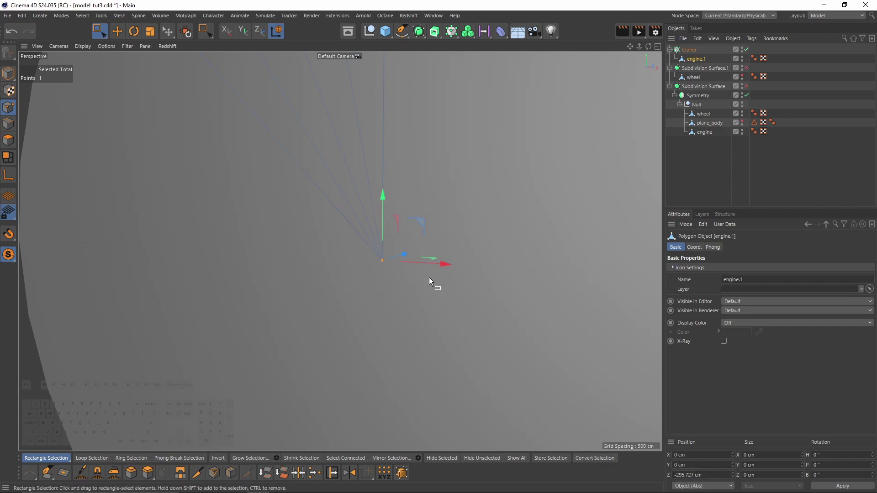
Loop-cut the four wedges around the hub near the disc's centre at an offset of about 73.9 %.
{"action": "scroll", "coordinate": [380, 174], "scroll_direction": "down", "scroll_amount": 3}
{"action": "middle_click_drag", "start_coordinate": [380, 174], "coordinate": [396, 232], "text": "alt"}
{"action": "key", "text": "k"}
{"action": "key", "text": "l"}
{"action": "middle_click", "coordinate": [421, 268]}
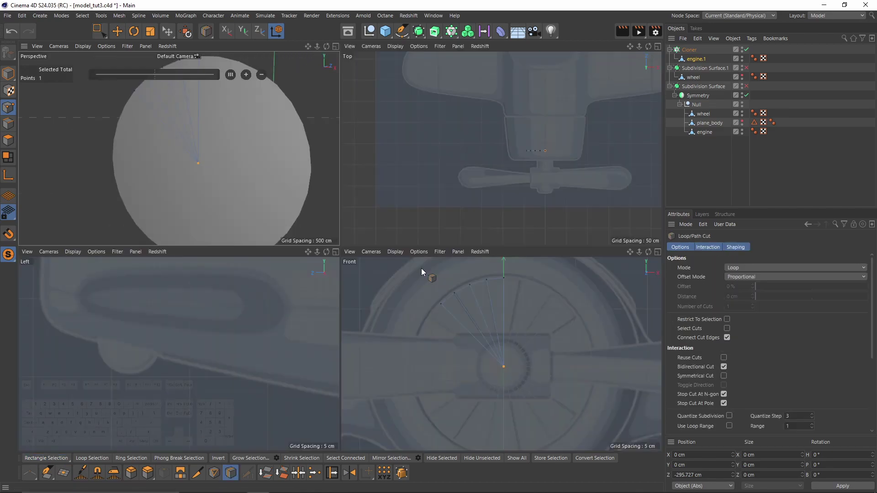
{"action": "scroll", "coordinate": [521, 357], "scroll_direction": "up", "scroll_amount": 2}
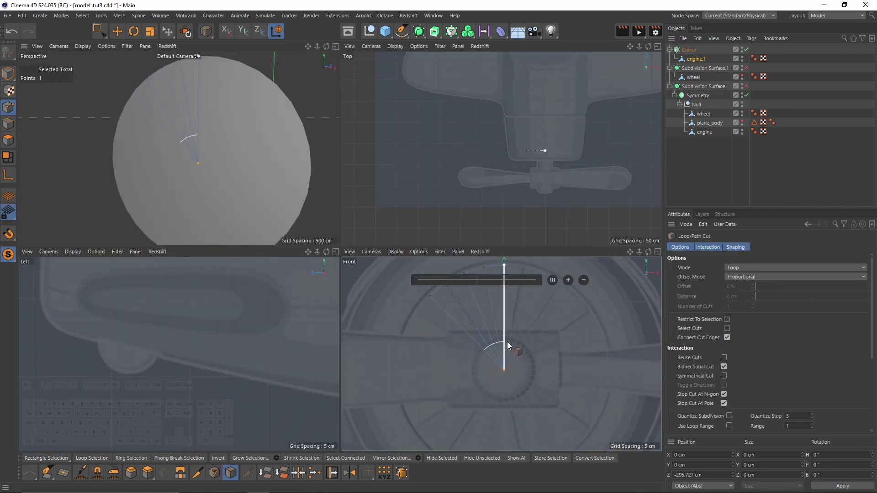
{"action": "middle_click", "coordinate": [190, 166]}
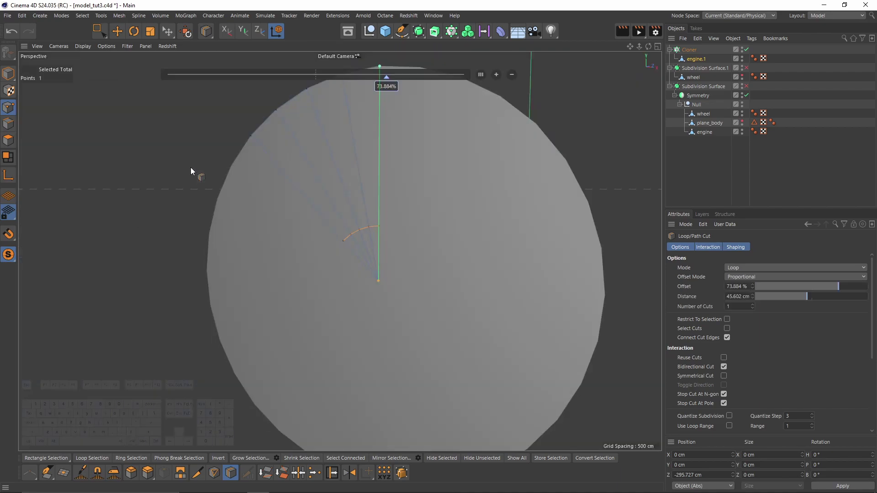
Select the four small inner polygons and extrude them backward along Z to recess the hub.
{"action": "left_click", "coordinate": [8, 140]}
{"action": "key", "text": "e"}
{"action": "mouse_move", "coordinate": [377, 259]}
{"action": "left_mouse_down"}
{"action": "mouse_move", "coordinate": [357, 273]}
{"action": "mouse_move", "coordinate": [381, 276]}
{"action": "left_mouse_up"}
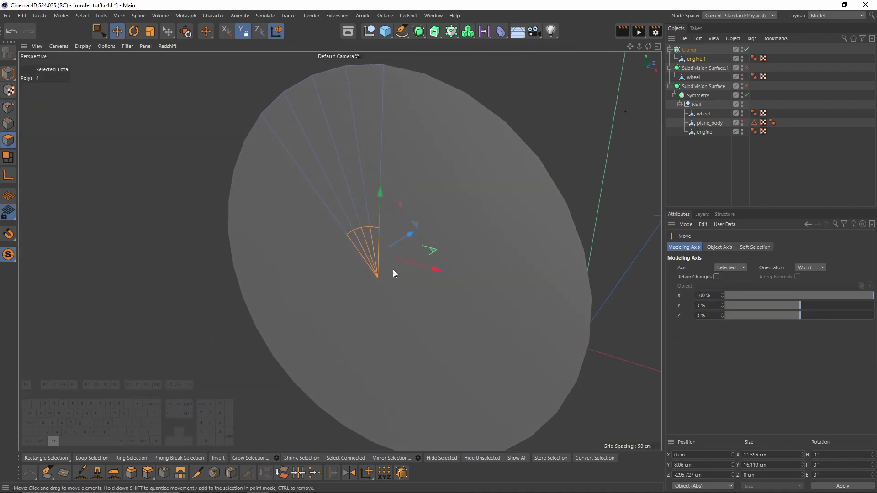
{"action": "left_click_drag", "start_coordinate": [401, 242], "coordinate": [445, 234]}
Delete the two radial side walls left on either side of the recessed hub wedges.
{"action": "scroll", "coordinate": [401, 255], "scroll_direction": "up", "scroll_amount": 5}
{"action": "left_click_drag", "start_coordinate": [404, 259], "coordinate": [407, 221], "text": "alt"}
{"action": "left_click", "coordinate": [396, 201]}
{"action": "key", "text": "Delete"}
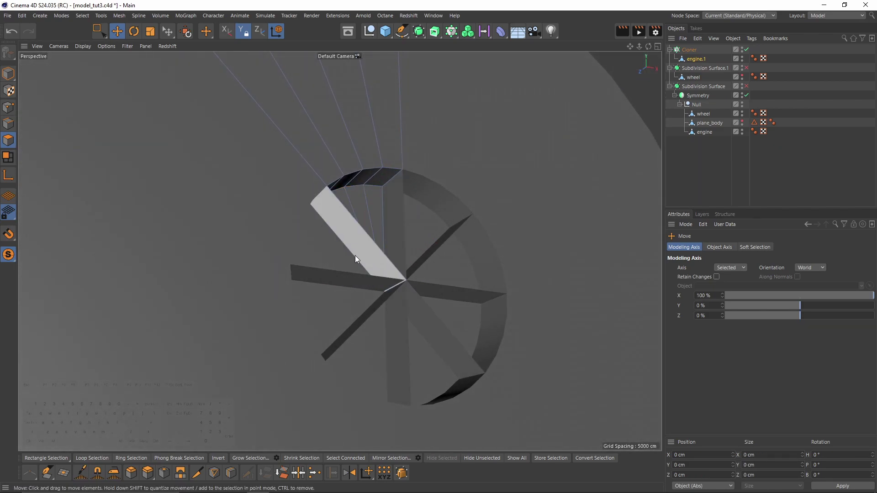
{"action": "left_click", "coordinate": [356, 255]}
{"action": "key", "text": "Delete"}
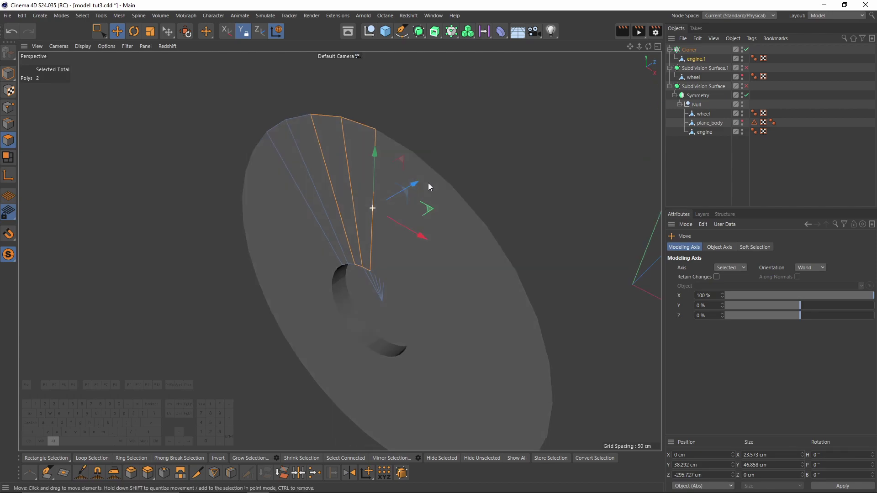
Extrude the two outer wedge polygons beside the centre line forward to a Z position of about -300.6 cm.
{"action": "left_click_drag", "start_coordinate": [424, 188], "coordinate": [409, 194], "text": "ctrl"}
{"action": "left_click_drag", "start_coordinate": [365, 178], "coordinate": [394, 167], "text": "alt"}
Select the two front rim edges of the raised wedges and move them back to about -297.4 cm in Z.
{"action": "left_click", "coordinate": [6, 121]}
{"action": "left_click", "coordinate": [307, 129]}
{"action": "left_click", "coordinate": [344, 150], "text": "shift"}
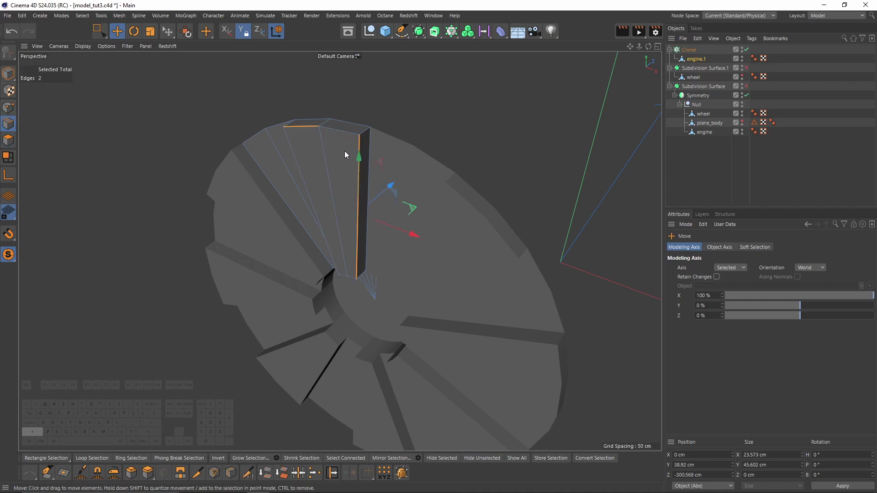
{"action": "key", "text": "ctrl+z"}
{"action": "left_click", "coordinate": [337, 138], "text": "shift"}
{"action": "left_click_drag", "start_coordinate": [344, 149], "coordinate": [326, 163], "text": "alt"}
{"action": "left_click_drag", "start_coordinate": [397, 119], "coordinate": [412, 114]}
{"action": "left_click_drag", "start_coordinate": [270, 251], "coordinate": [317, 224], "text": "alt"}
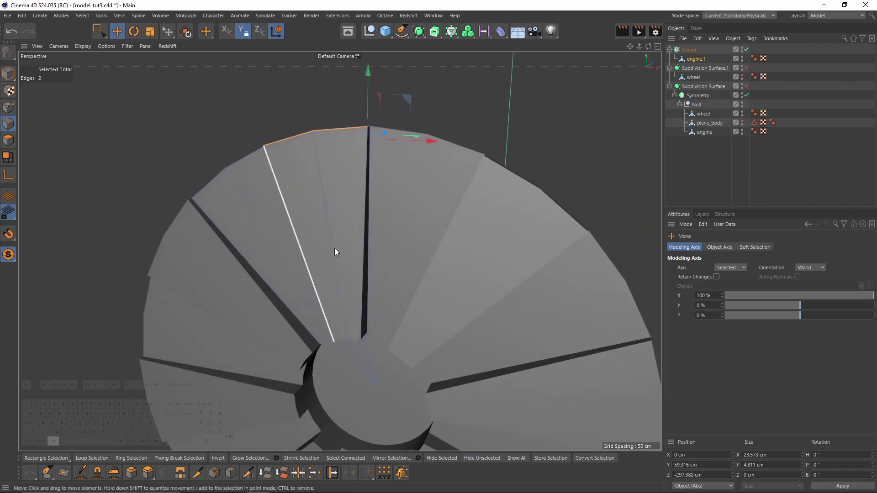
Select an outer rim edge of the fan segment and move it slightly along its depth axis.
{"action": "middle_click_drag", "start_coordinate": [365, 338], "coordinate": [365, 259], "text": "alt"}
{"action": "scroll", "coordinate": [365, 260], "scroll_direction": "up", "scroll_amount": 3}
{"action": "left_click", "coordinate": [358, 255]}
{"action": "left_click", "coordinate": [339, 260], "text": "shift"}
{"action": "left_click_drag", "start_coordinate": [339, 259], "coordinate": [370, 170], "text": "alt"}
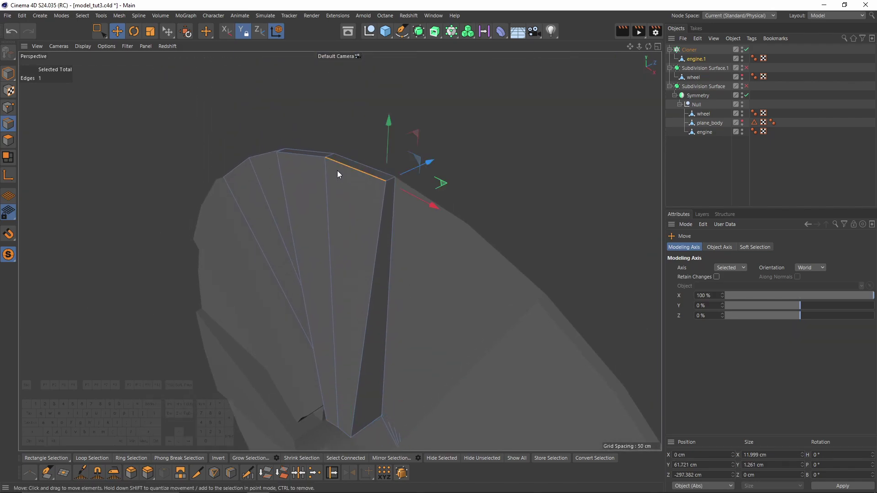
{"action": "left_click_drag", "start_coordinate": [429, 177], "coordinate": [425, 179]}
Select the four rear edges along the outer rim of the fan segment.
{"action": "right_click_drag", "start_coordinate": [425, 178], "coordinate": [396, 174], "text": "alt"}
{"action": "left_click", "coordinate": [390, 170]}
{"action": "left_click", "coordinate": [351, 158], "text": "shift"}
{"action": "left_click_drag", "start_coordinate": [351, 158], "coordinate": [539, 197], "text": "alt"}
{"action": "left_click", "coordinate": [253, 197], "text": "shift"}
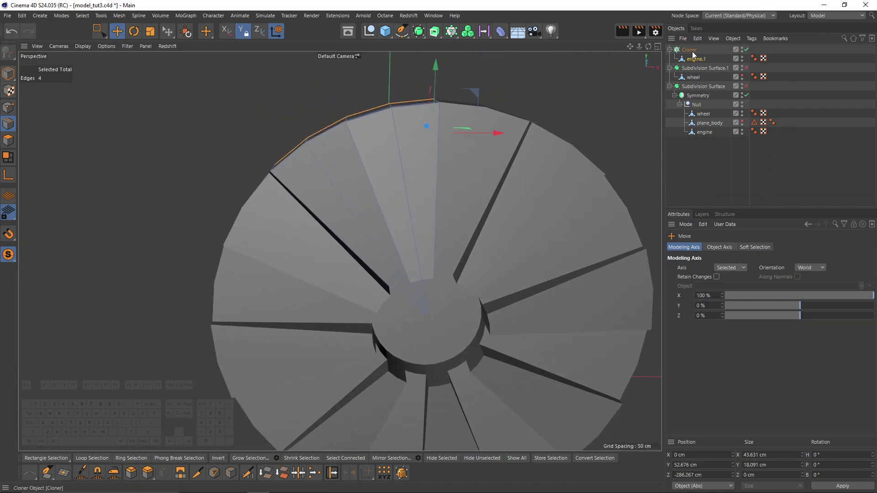
Nest the Cloner inside a Connect object and wrap that in a Subdivision Surface.
{"action": "left_click", "coordinate": [691, 50]}
{"action": "left_click_drag", "start_coordinate": [445, 145], "coordinate": [413, 142], "text": "alt"}
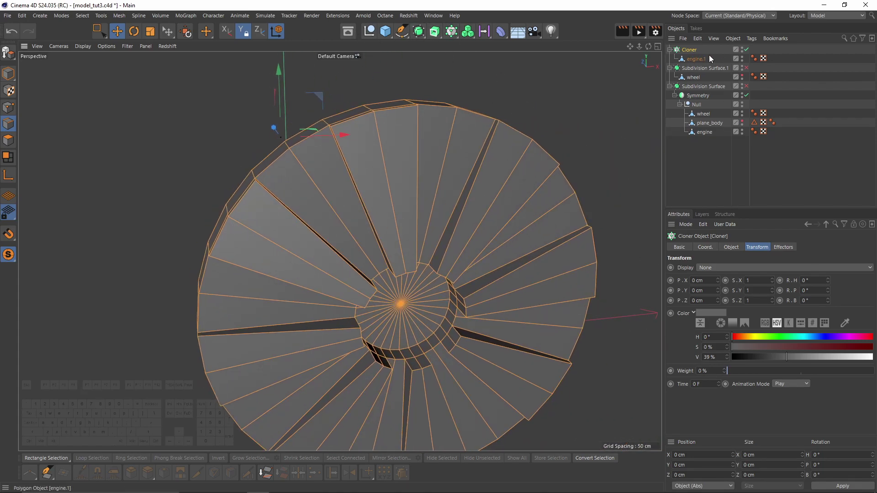
{"action": "left_click", "coordinate": [423, 32]}
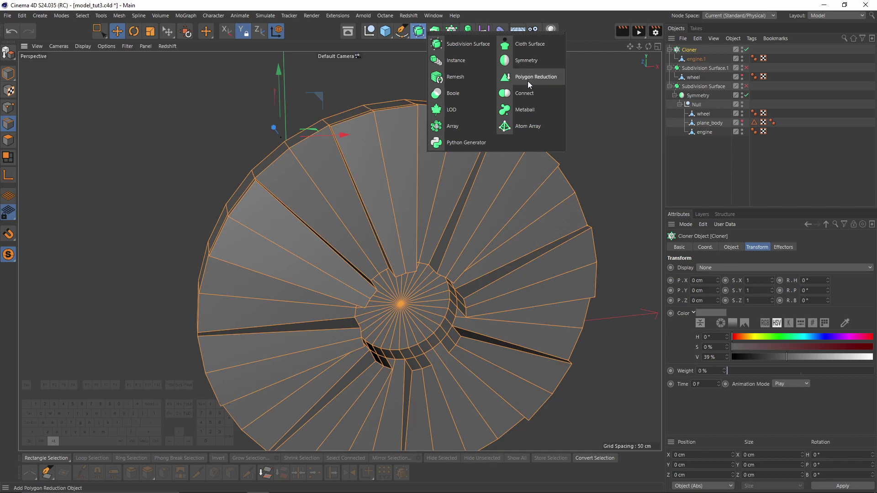
{"action": "left_click", "coordinate": [533, 91], "text": "alt"}
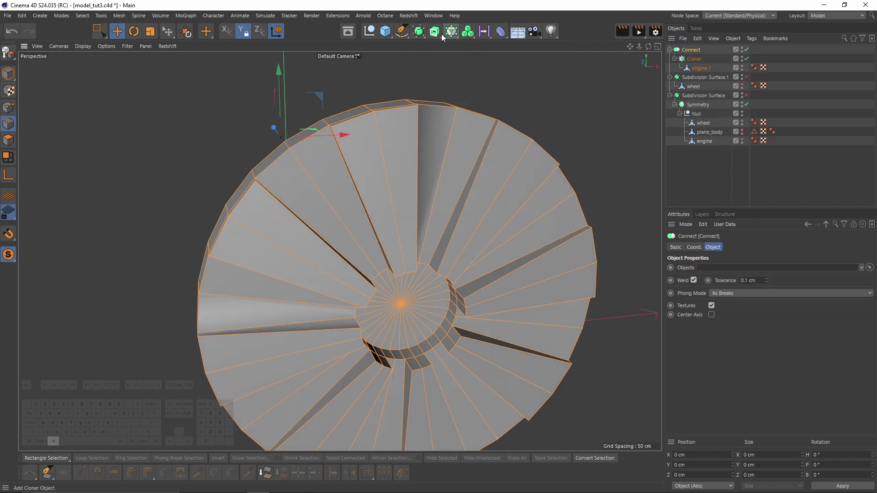
{"action": "left_click", "coordinate": [418, 32], "text": "alt"}
{"action": "left_click_drag", "start_coordinate": [447, 162], "coordinate": [309, 255], "text": "alt"}
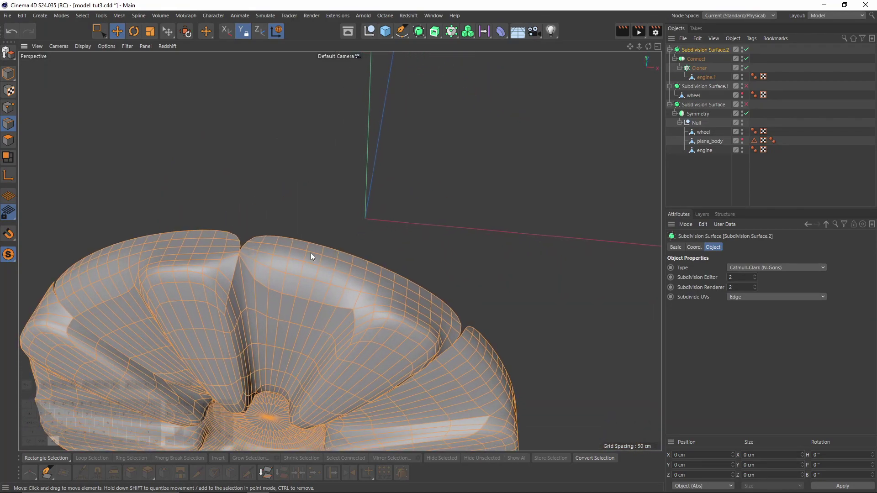
Set the Connect object's weld tolerance to 0.2 cm and check the smoothed fan.
{"action": "left_click", "coordinate": [696, 58]}
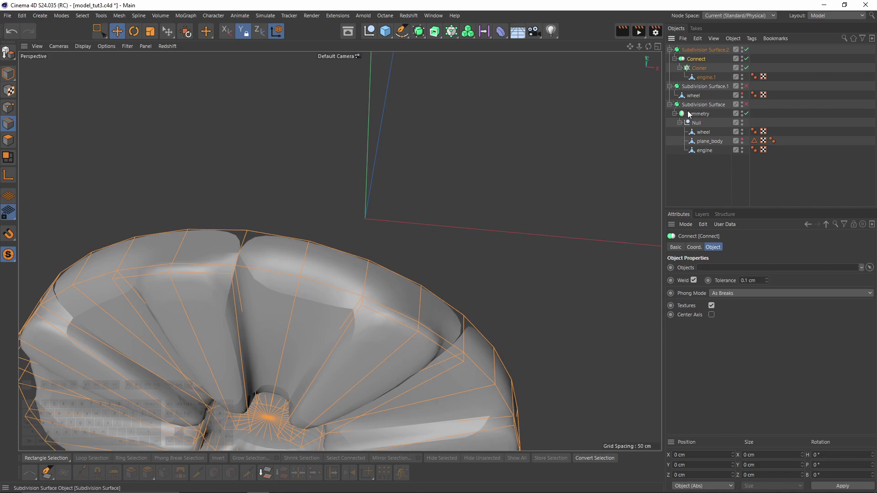
{"action": "left_click_drag", "start_coordinate": [255, 260], "coordinate": [366, 249], "text": "alt"}
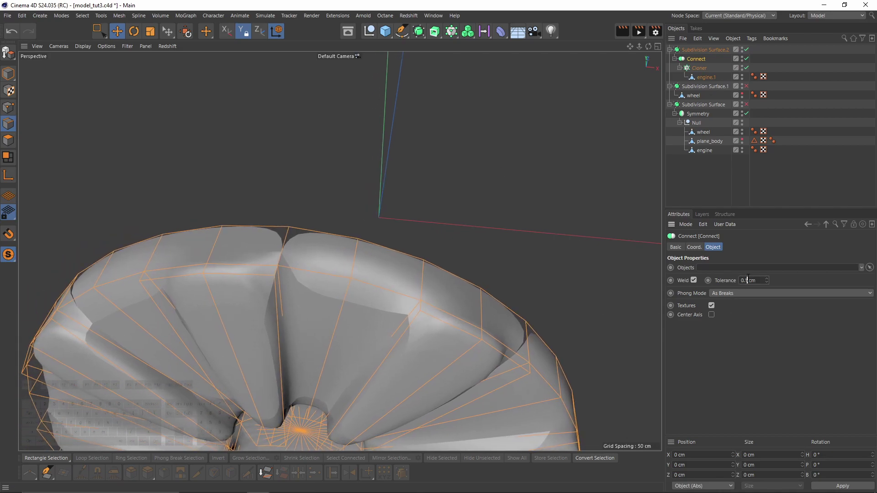
{"action": "type", "text": "2"}
{"action": "key", "text": "Return"}
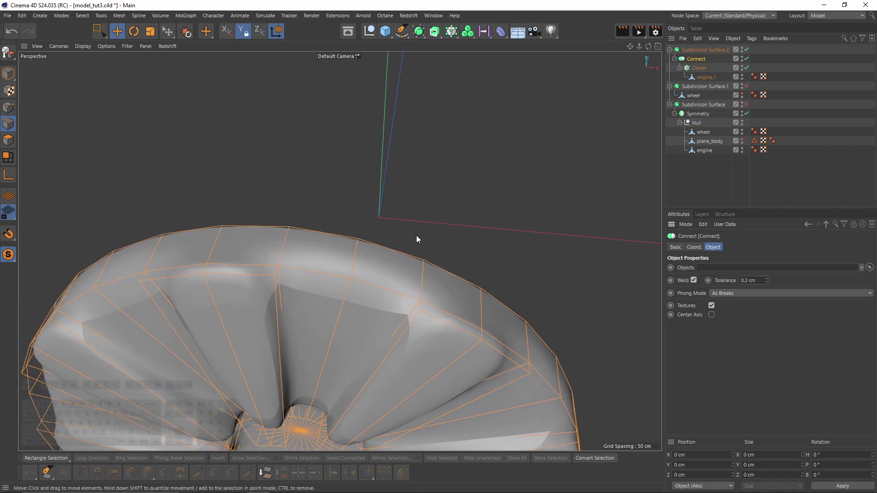
{"action": "scroll", "coordinate": [397, 238], "scroll_direction": "down", "scroll_amount": 4}
{"action": "left_click_drag", "start_coordinate": [402, 270], "coordinate": [487, 171], "text": "alt"}
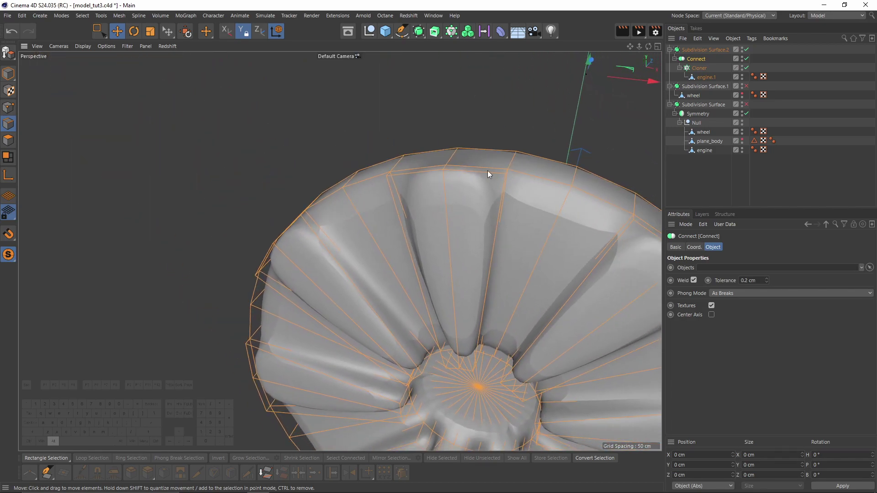
Select the engine.1 mesh and disable its parent Subdivision Surface.2 and Connect generators.
{"action": "left_click", "coordinate": [706, 78]}
{"action": "key", "text": "q"}
{"action": "key", "text": "ctrl+z"}
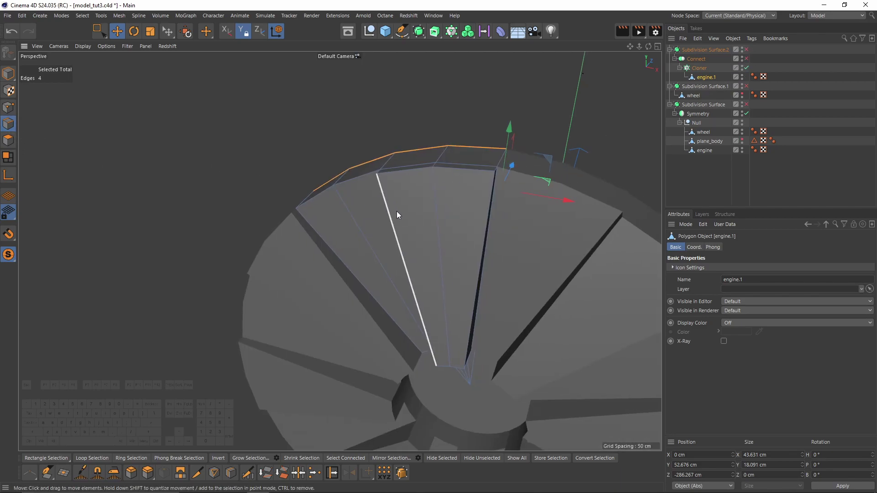
With Line Cut, cut around the outer rim corner of the fan blade, from the rim's side edge onto the front face.
{"action": "key", "text": "k"}
{"action": "key", "text": "k"}
{"action": "scroll", "coordinate": [462, 137], "scroll_direction": "up", "scroll_amount": 2}
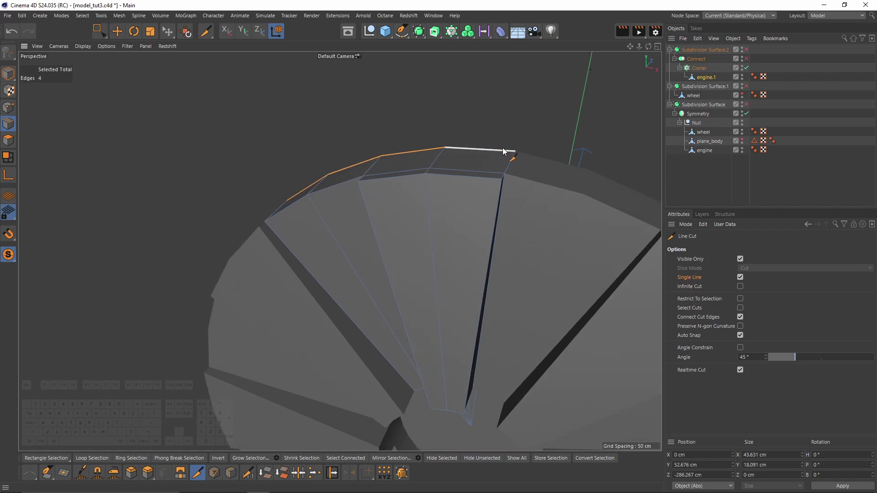
{"action": "left_click_drag", "start_coordinate": [503, 171], "coordinate": [523, 221], "text": "alt"}
{"action": "scroll", "coordinate": [521, 222], "scroll_direction": "up", "scroll_amount": 2}
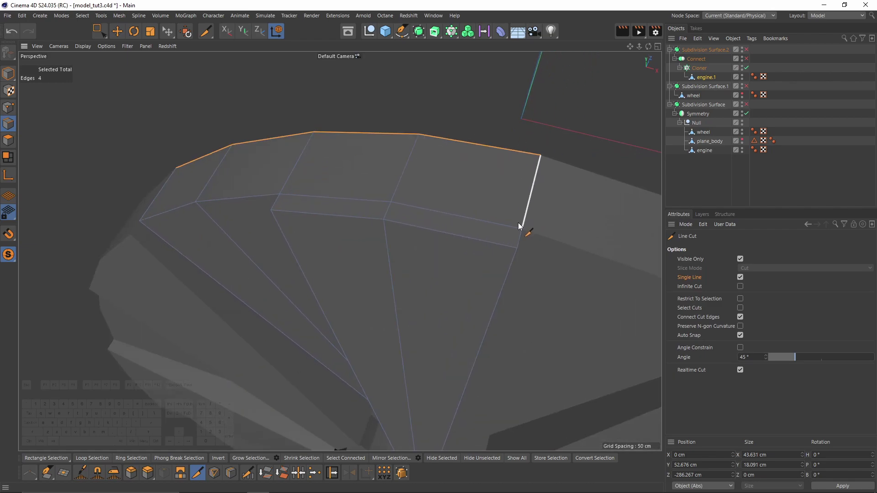
{"action": "left_click", "coordinate": [527, 211]}
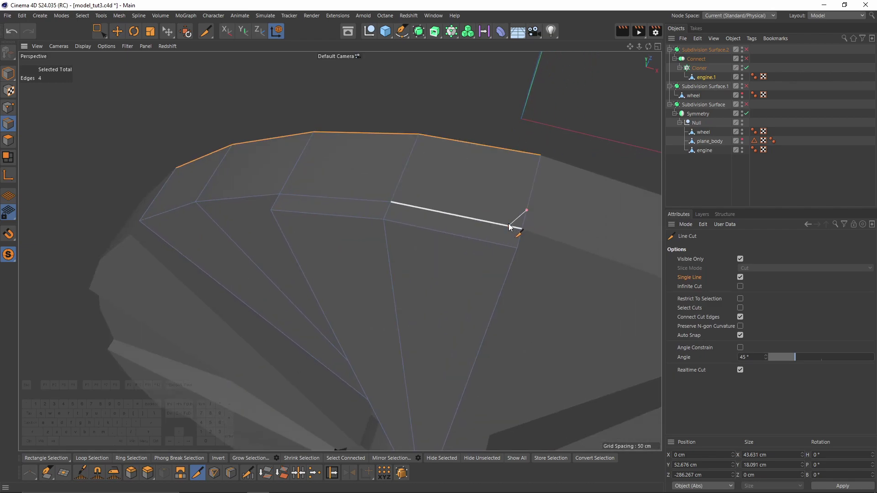
{"action": "left_click", "coordinate": [494, 244]}
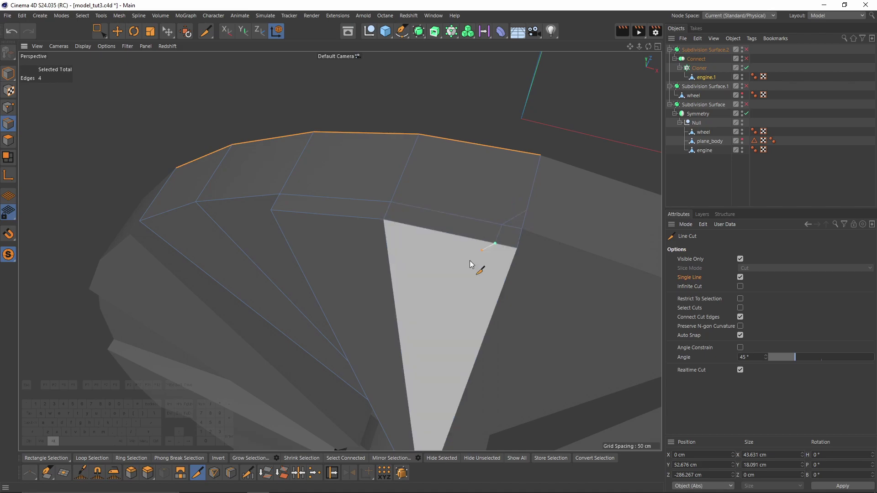
Continue the cut down the blade's front face to the hub and across the corner onto the hub's side edge.
{"action": "scroll", "coordinate": [491, 235], "scroll_direction": "down", "scroll_amount": 4}
{"action": "left_click_drag", "start_coordinate": [502, 231], "coordinate": [470, 242], "text": "alt"}
{"action": "middle_click_drag", "start_coordinate": [470, 242], "coordinate": [471, 101], "text": "alt"}
{"action": "left_click_drag", "start_coordinate": [470, 102], "coordinate": [470, 145], "text": "alt"}
{"action": "scroll", "coordinate": [476, 180], "scroll_direction": "up", "scroll_amount": 2}
{"action": "left_click_drag", "start_coordinate": [478, 180], "coordinate": [476, 185], "text": "alt"}
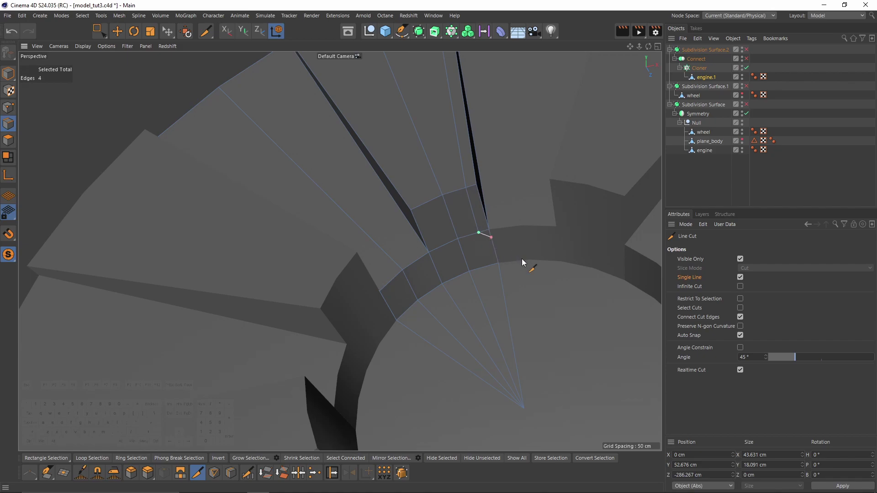
{"action": "left_click", "coordinate": [494, 236]}
Cut around the blade's opposite rim corner, from the rim edge beside the slot onto the front face.
{"action": "scroll", "coordinate": [491, 235], "scroll_direction": "down", "scroll_amount": 3}
{"action": "left_click_drag", "start_coordinate": [488, 151], "coordinate": [516, 384], "text": "alt"}
{"action": "scroll", "coordinate": [383, 192], "scroll_direction": "up", "scroll_amount": 2}
{"action": "middle_click_drag", "start_coordinate": [384, 192], "coordinate": [424, 184], "text": "alt"}
{"action": "left_click_drag", "start_coordinate": [424, 185], "coordinate": [403, 185], "text": "alt"}
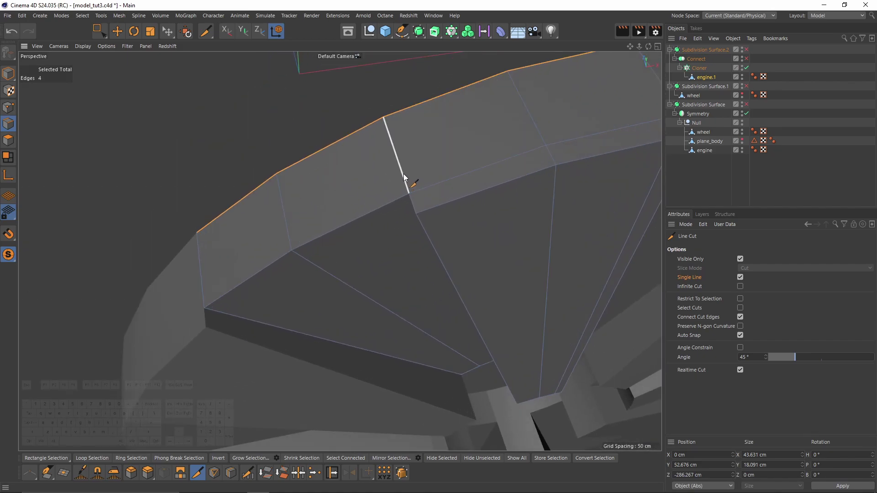
{"action": "left_click", "coordinate": [401, 171]}
{"action": "left_click", "coordinate": [429, 186]}
{"action": "left_click", "coordinate": [436, 210]}
Run the cut down the blade's inner end face and around the slot corner on the hub.
{"action": "left_click_drag", "start_coordinate": [468, 243], "coordinate": [435, 74], "text": "alt"}
{"action": "left_click_drag", "start_coordinate": [441, 196], "coordinate": [391, 140], "text": "alt"}
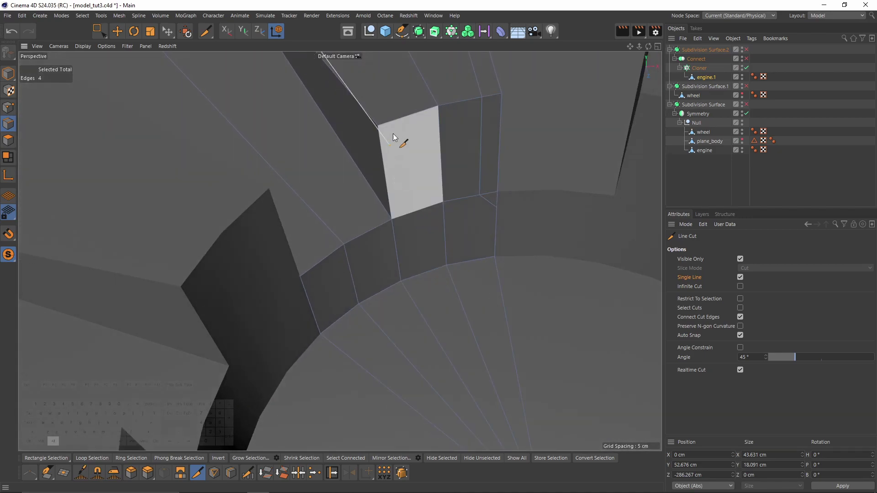
{"action": "left_click", "coordinate": [399, 119]}
{"action": "left_click", "coordinate": [409, 222]}
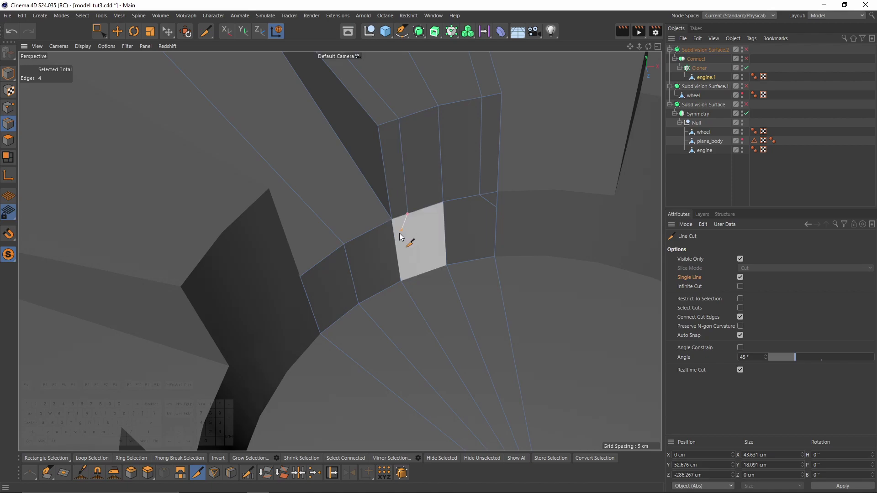
{"action": "left_click", "coordinate": [395, 239]}
{"action": "left_click", "coordinate": [380, 225]}
Extend the cut along the recessed blade face beside the slot up to the rim and close it at the rim corner.
{"action": "right_click_drag", "start_coordinate": [380, 227], "coordinate": [390, 237], "text": "alt"}
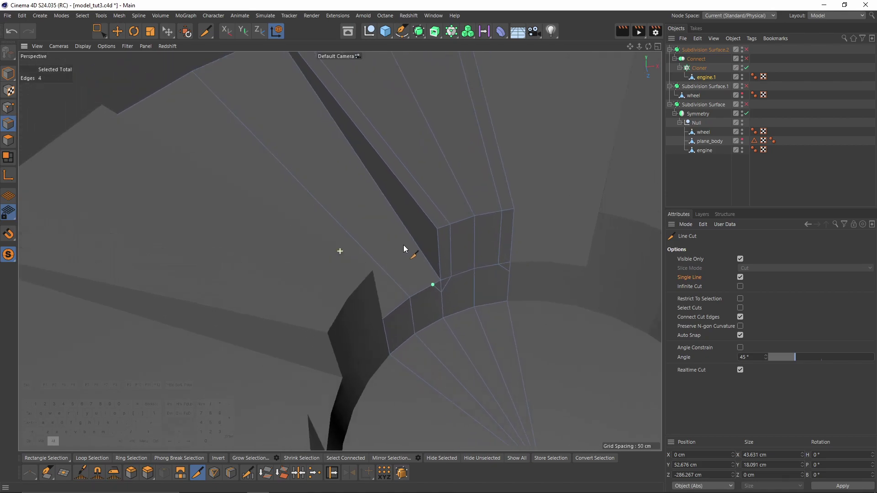
{"action": "middle_click_drag", "start_coordinate": [390, 238], "coordinate": [441, 215], "text": "alt"}
{"action": "left_click_drag", "start_coordinate": [440, 215], "coordinate": [429, 288], "text": "alt"}
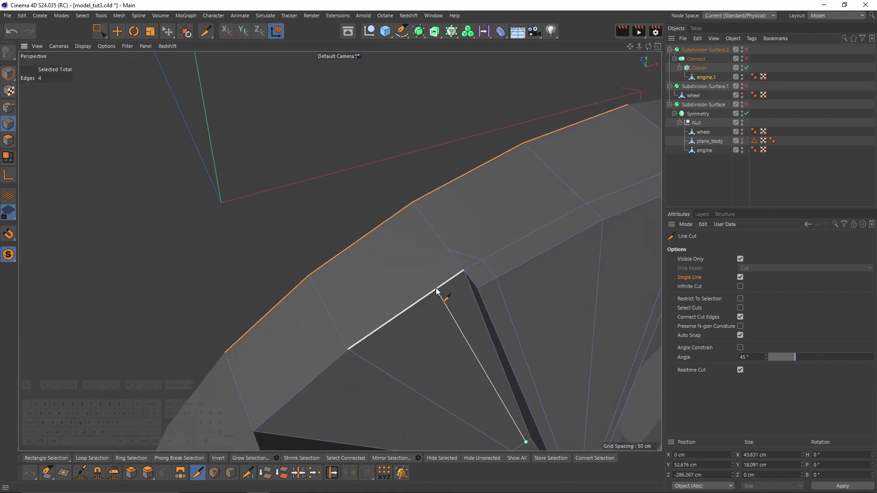
{"action": "left_click", "coordinate": [438, 288]}
{"action": "left_click", "coordinate": [438, 288]}
{"action": "left_click", "coordinate": [447, 251]}
Cut a line along the far edge of the recessed blade, from the rim down to the hub's side edge.
{"action": "scroll", "coordinate": [448, 251], "scroll_direction": "down", "scroll_amount": 3}
{"action": "left_click_drag", "start_coordinate": [448, 251], "coordinate": [413, 202], "text": "alt"}
{"action": "scroll", "coordinate": [304, 237], "scroll_direction": "up", "scroll_amount": 4}
{"action": "left_click", "coordinate": [283, 241]}
{"action": "left_click", "coordinate": [301, 251]}
{"action": "left_click_drag", "start_coordinate": [338, 251], "coordinate": [446, 276], "text": "alt"}
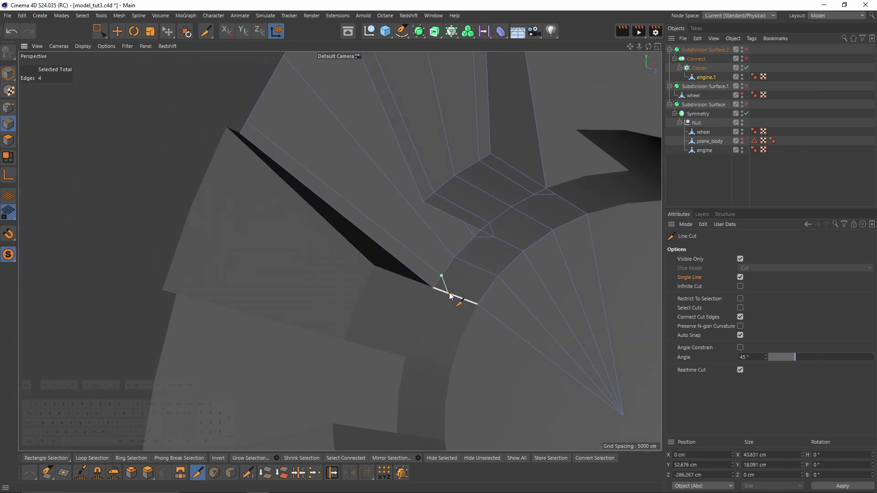
{"action": "left_click", "coordinate": [449, 293]}
Select the short leftover edges at the slot's hub and rim corners and dissolve them.
{"action": "key", "text": "e"}
{"action": "left_click_drag", "start_coordinate": [484, 248], "coordinate": [491, 229], "text": "alt"}
{"action": "left_click", "coordinate": [495, 222]}
{"action": "left_click_drag", "start_coordinate": [561, 182], "coordinate": [453, 328], "text": "alt"}
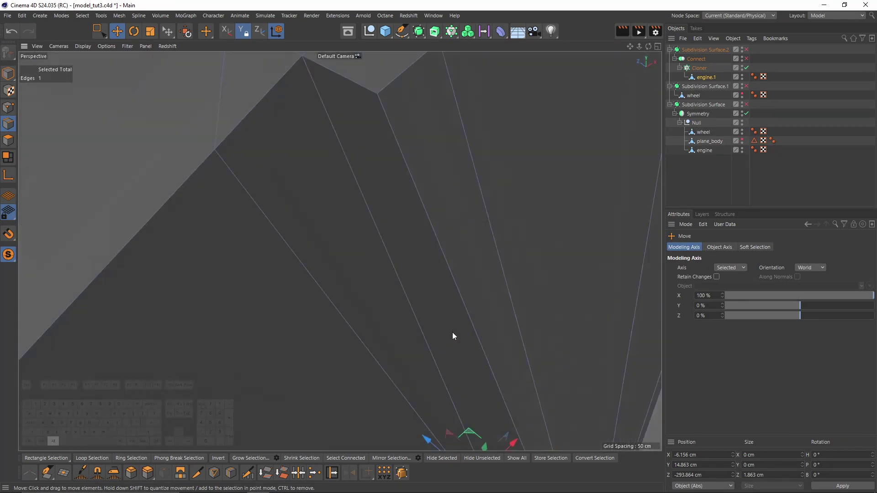
{"action": "scroll", "coordinate": [372, 272], "scroll_direction": "down", "scroll_amount": 5}
{"action": "left_click", "coordinate": [365, 197], "text": "shift"}
{"action": "left_click_drag", "start_coordinate": [478, 144], "coordinate": [488, 213], "text": "alt"}
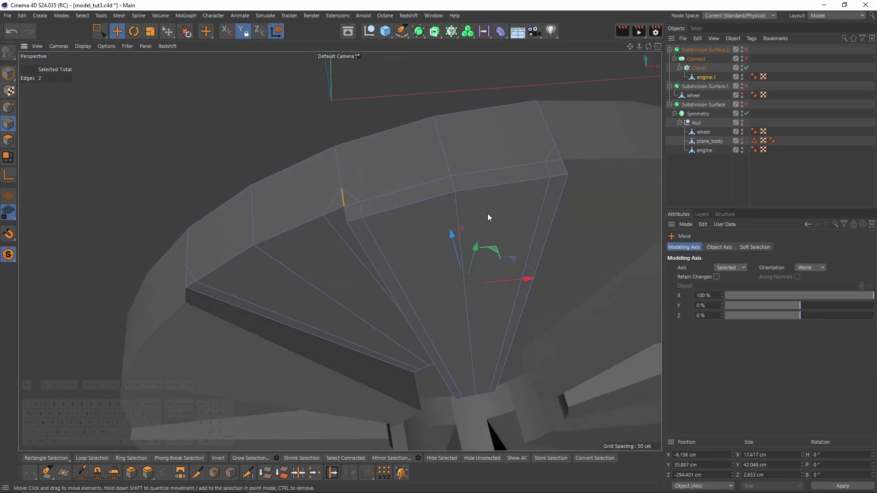
{"action": "right_click", "coordinate": [488, 213]}
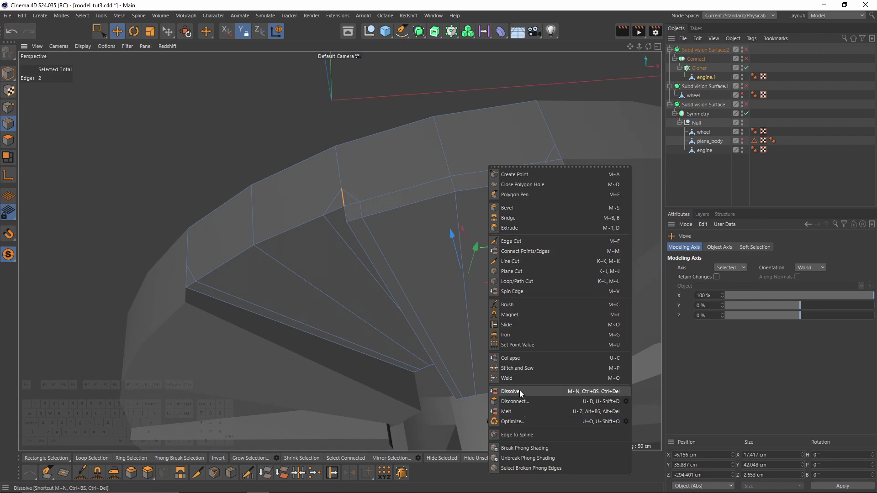
{"action": "left_click", "coordinate": [519, 391]}
{"action": "left_click_drag", "start_coordinate": [439, 270], "coordinate": [392, 205], "text": "alt"}
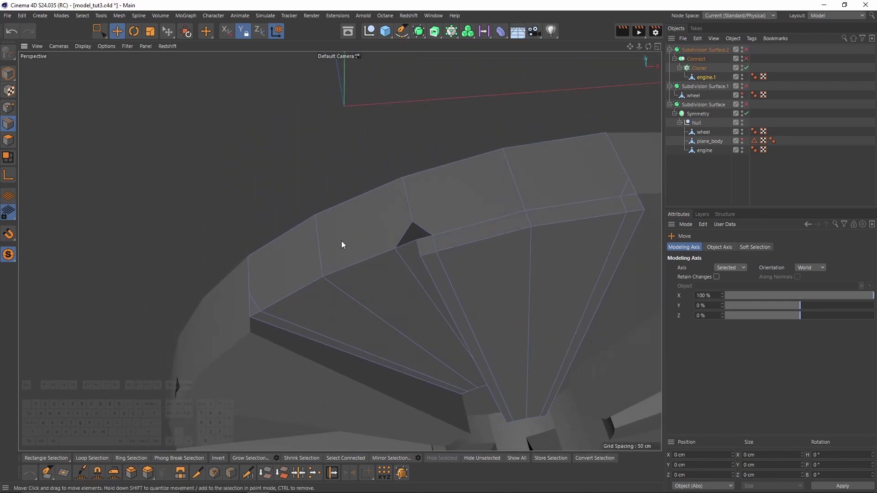
Select the long edge beside the slot and move it about 0.5 cm along Z.
{"action": "left_click_drag", "start_coordinate": [341, 240], "coordinate": [421, 246], "text": "alt"}
{"action": "left_click", "coordinate": [529, 152]}
{"action": "left_click_drag", "start_coordinate": [530, 153], "coordinate": [467, 148], "text": "alt"}
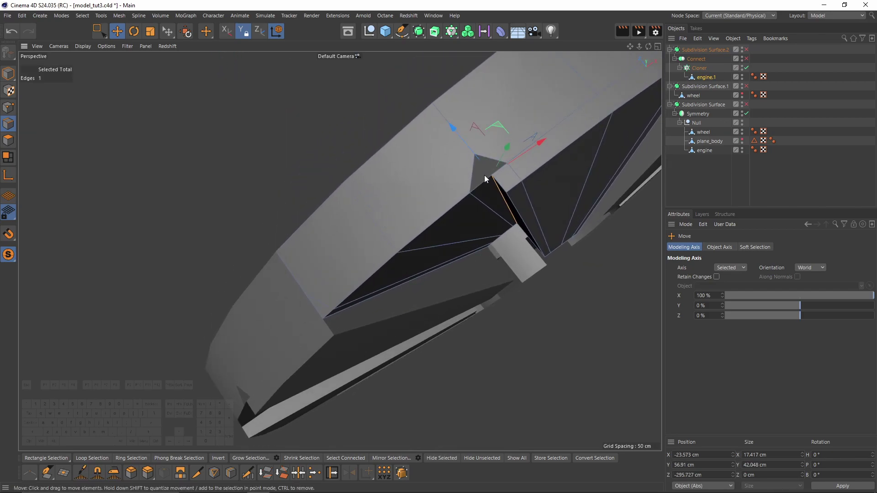
{"action": "left_click_drag", "start_coordinate": [452, 124], "coordinate": [455, 230]}
With Line Cut, cut along the outer rim band from the slot corner to both ends of the segment.
{"action": "key", "text": "k"}
{"action": "key", "text": "k"}
{"action": "left_click", "coordinate": [451, 231]}
{"action": "left_click", "coordinate": [520, 170]}
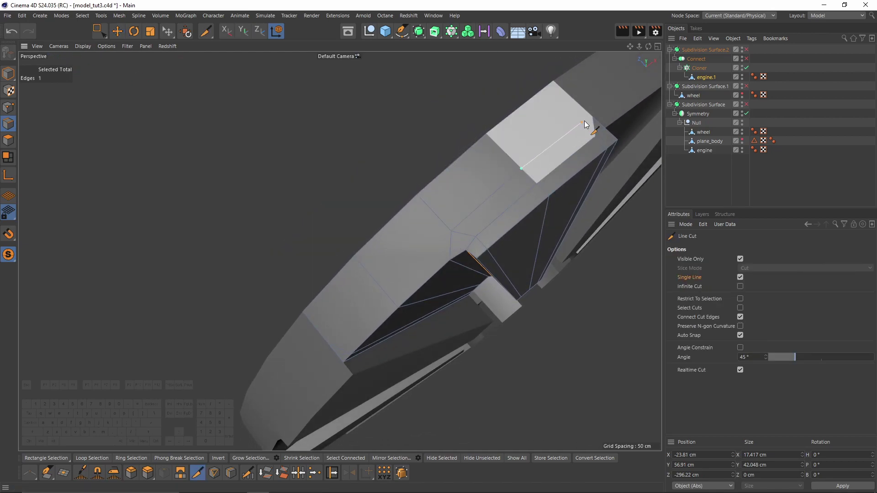
{"action": "middle_click_drag", "start_coordinate": [475, 192], "coordinate": [532, 165], "text": "alt"}
{"action": "left_click", "coordinate": [511, 204]}
{"action": "left_click", "coordinate": [440, 266]}
{"action": "left_click", "coordinate": [441, 265]}
{"action": "left_click", "coordinate": [382, 320]}
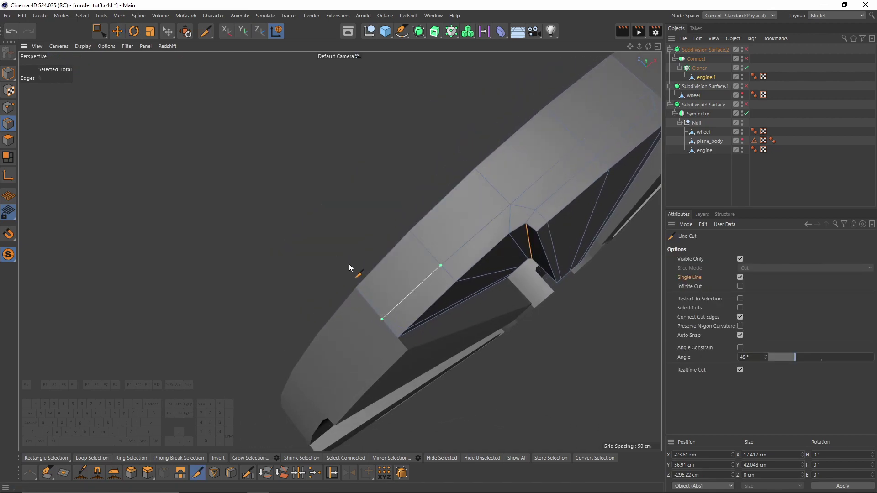
In point mode, slide the rim cut's end point along its edge to meet the neighbouring clone's corner point.
{"action": "left_click_drag", "start_coordinate": [377, 270], "coordinate": [502, 243], "text": "alt"}
{"action": "scroll", "coordinate": [493, 229], "scroll_direction": "up", "scroll_amount": 1}
{"action": "left_click", "coordinate": [8, 107]}
{"action": "key", "text": "m"}
{"action": "key", "text": "o"}
{"action": "scroll", "coordinate": [502, 203], "scroll_direction": "up", "scroll_amount": 6}
{"action": "middle_click_drag", "start_coordinate": [522, 402], "coordinate": [481, 301], "text": "alt"}
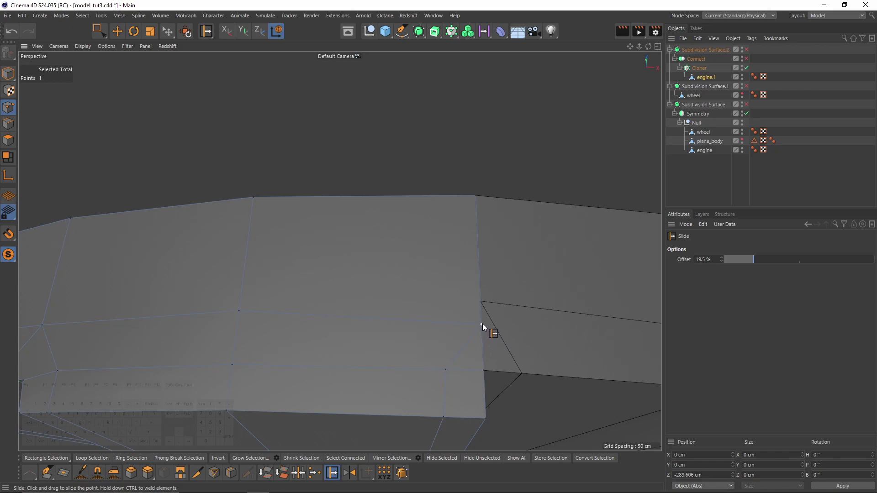
{"action": "scroll", "coordinate": [500, 289], "scroll_direction": "up", "scroll_amount": 5}
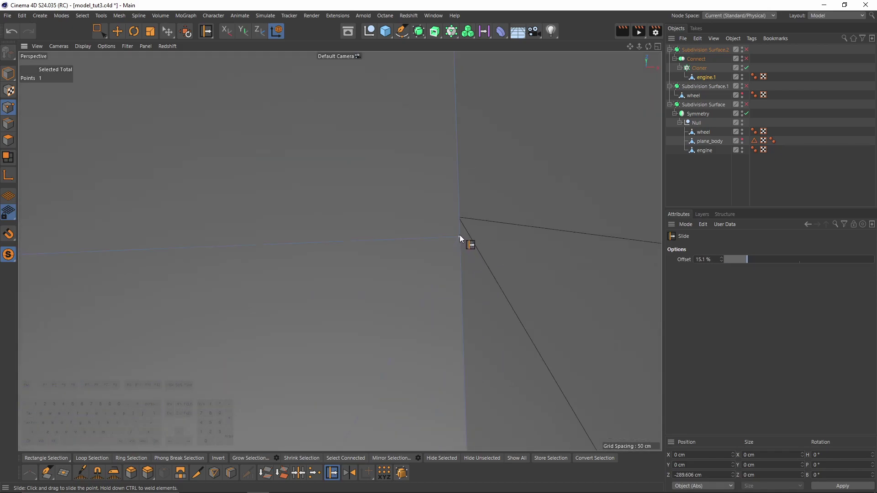
{"action": "left_click_drag", "start_coordinate": [460, 235], "coordinate": [460, 225]}
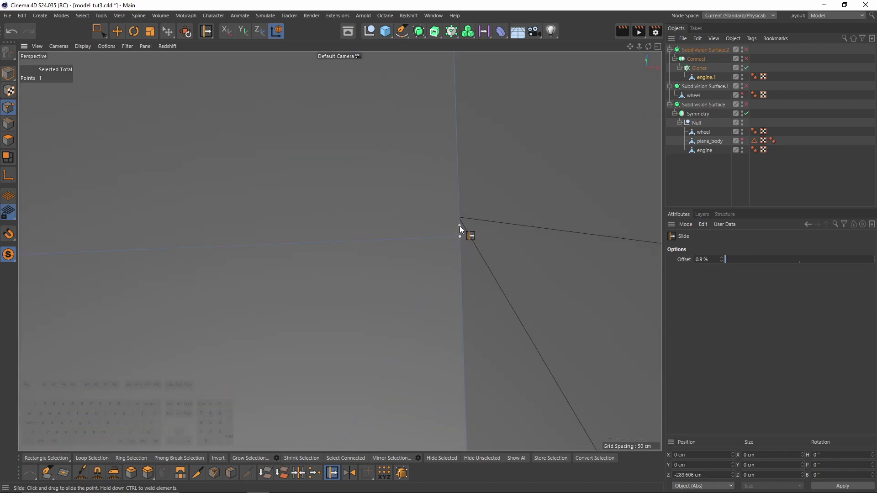
Turn the Connect generator back on and inspect the rim corners where the segments meet.
{"action": "left_click", "coordinate": [747, 59]}
{"action": "scroll", "coordinate": [452, 184], "scroll_direction": "down", "scroll_amount": 8}
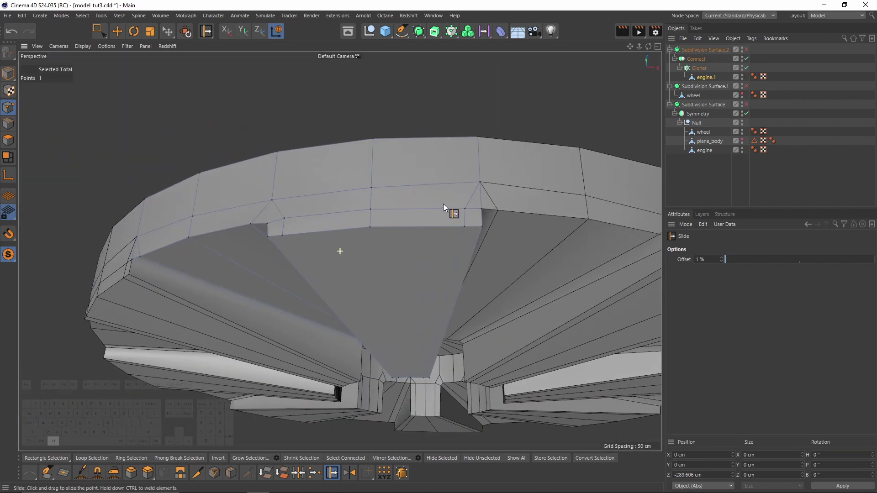
{"action": "left_click_drag", "start_coordinate": [428, 206], "coordinate": [425, 165], "text": "alt"}
{"action": "scroll", "coordinate": [377, 246], "scroll_direction": "up", "scroll_amount": 4}
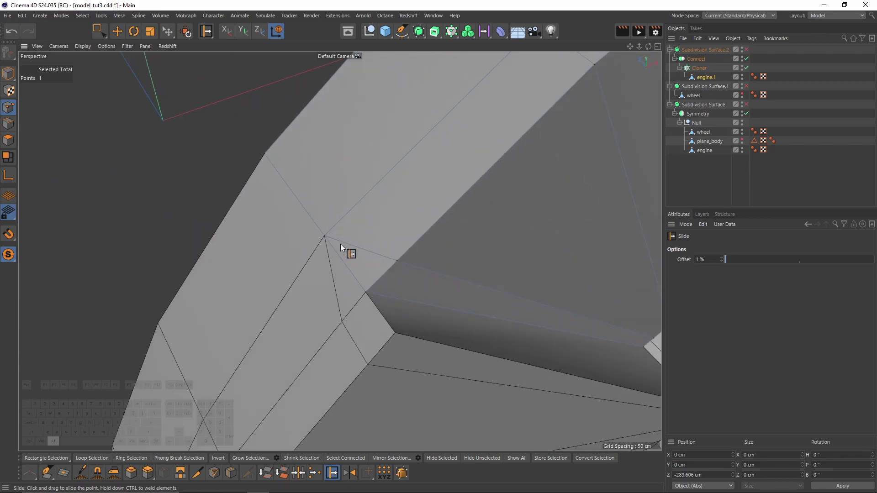
{"action": "scroll", "coordinate": [342, 242], "scroll_direction": "down", "scroll_amount": 4}
{"action": "left_click_drag", "start_coordinate": [363, 233], "coordinate": [338, 183], "text": "alt"}
Slide a cut point near the hub along its edge to adjust the corner topology.
{"action": "scroll", "coordinate": [425, 213], "scroll_direction": "up", "scroll_amount": 3}
{"action": "left_click_drag", "start_coordinate": [425, 213], "coordinate": [386, 230], "text": "alt"}
{"action": "scroll", "coordinate": [386, 230], "scroll_direction": "up", "scroll_amount": 4}
{"action": "mouse_move", "coordinate": [359, 197]}
{"action": "left_mouse_down"}
{"action": "mouse_move", "coordinate": [387, 224]}
{"action": "mouse_move", "coordinate": [163, 247]}
{"action": "mouse_move", "coordinate": [239, 211]}
{"action": "left_mouse_up"}
{"action": "mouse_move", "coordinate": [332, 164]}
{"action": "left_mouse_down", "text": "alt"}
{"action": "mouse_move", "coordinate": [289, 287]}
{"action": "mouse_move", "coordinate": [248, 347]}
{"action": "left_mouse_up", "text": "alt"}
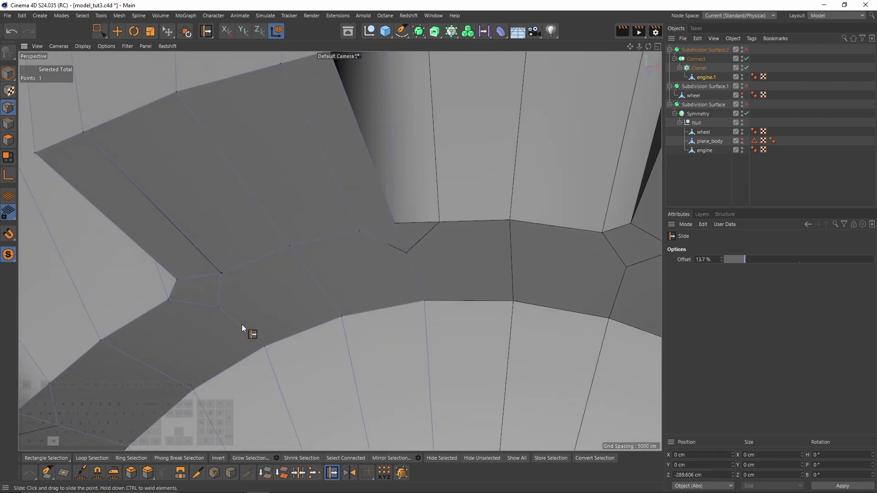
Select the two nearly coincident points at the segment's inner corner by the hub and weld them into one.
{"action": "scroll", "coordinate": [229, 280], "scroll_direction": "up", "scroll_amount": 3}
{"action": "key", "text": "space"}
{"action": "left_click_drag", "start_coordinate": [214, 265], "coordinate": [223, 278]}
{"action": "middle_click_drag", "start_coordinate": [258, 273], "coordinate": [278, 276], "text": "alt"}
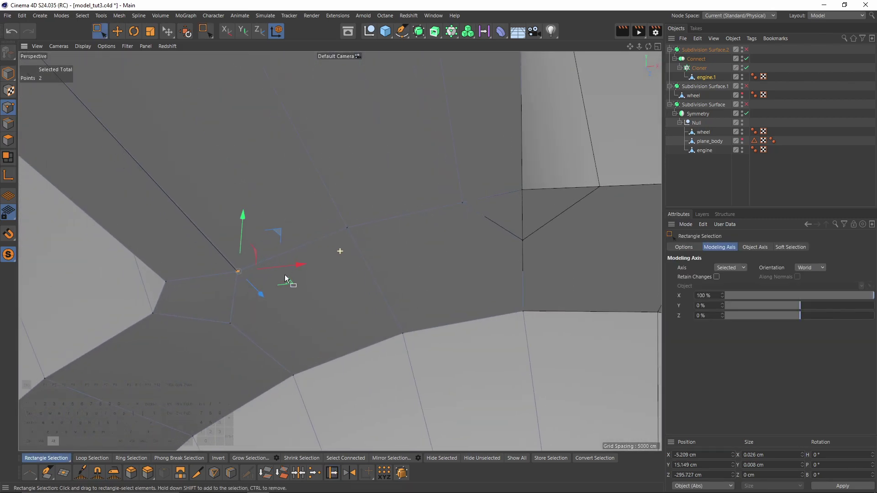
{"action": "left_click_drag", "start_coordinate": [279, 279], "coordinate": [313, 273], "text": "alt"}
{"action": "key", "text": "m"}
{"action": "key", "text": "q"}
{"action": "left_click", "coordinate": [312, 272]}
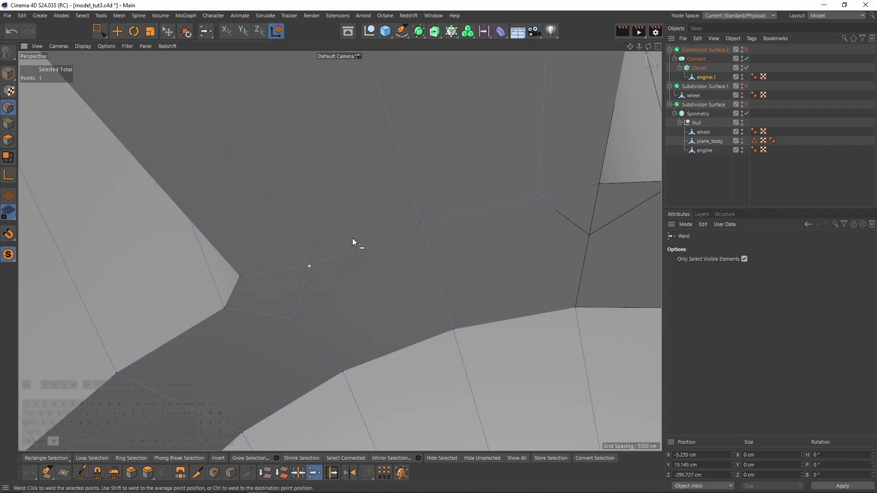
In edge mode, select the short edge on the outer rim where two segments meet and try to melt it.
{"action": "scroll", "coordinate": [355, 237], "scroll_direction": "down", "scroll_amount": 6}
{"action": "left_click_drag", "start_coordinate": [389, 215], "coordinate": [414, 306], "text": "alt"}
{"action": "scroll", "coordinate": [396, 323], "scroll_direction": "down", "scroll_amount": 4}
{"action": "scroll", "coordinate": [414, 305], "scroll_direction": "up", "scroll_amount": 4}
{"action": "left_click", "coordinate": [7, 124]}
{"action": "left_click", "coordinate": [404, 274]}
{"action": "middle_click_drag", "start_coordinate": [418, 295], "coordinate": [454, 279], "text": "alt"}
{"action": "scroll", "coordinate": [457, 281], "scroll_direction": "up", "scroll_amount": 1}
{"action": "left_click_drag", "start_coordinate": [420, 291], "coordinate": [419, 289], "text": "alt"}
{"action": "middle_click_drag", "start_coordinate": [418, 289], "coordinate": [393, 226], "text": "alt"}
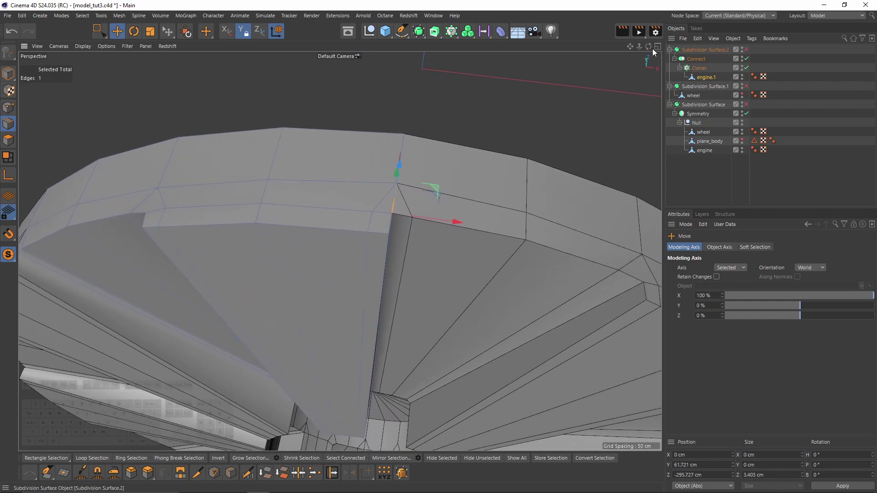
{"action": "middle_click_drag", "start_coordinate": [456, 208], "coordinate": [489, 184], "text": "alt"}
{"action": "right_click_drag", "start_coordinate": [489, 185], "coordinate": [505, 194], "text": "alt"}
{"action": "right_click", "coordinate": [506, 194]}
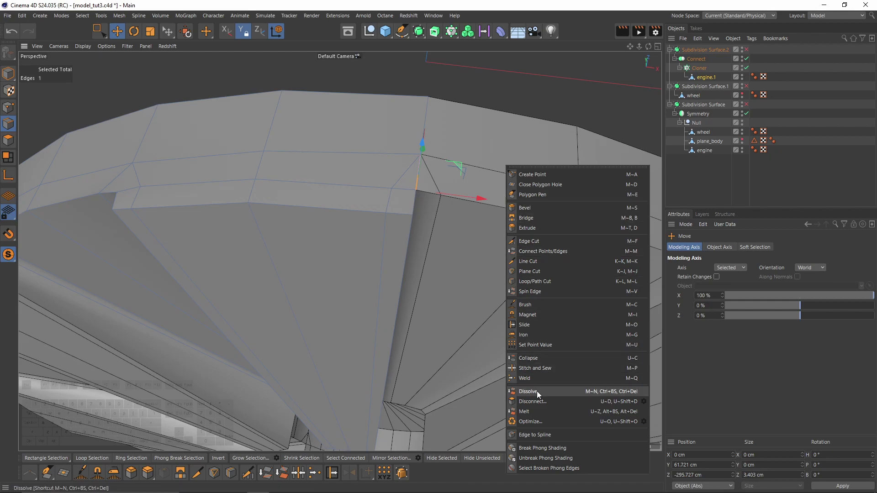
{"action": "left_click", "coordinate": [533, 413]}
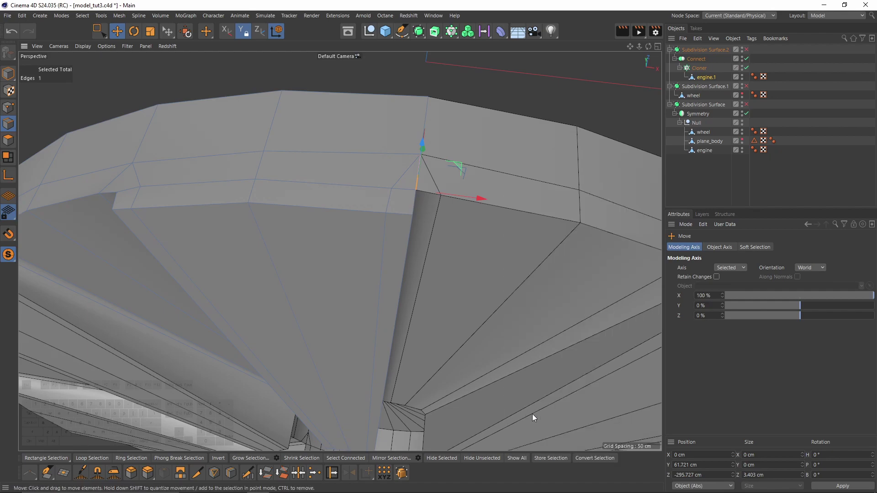
{"action": "right_click", "coordinate": [524, 303]}
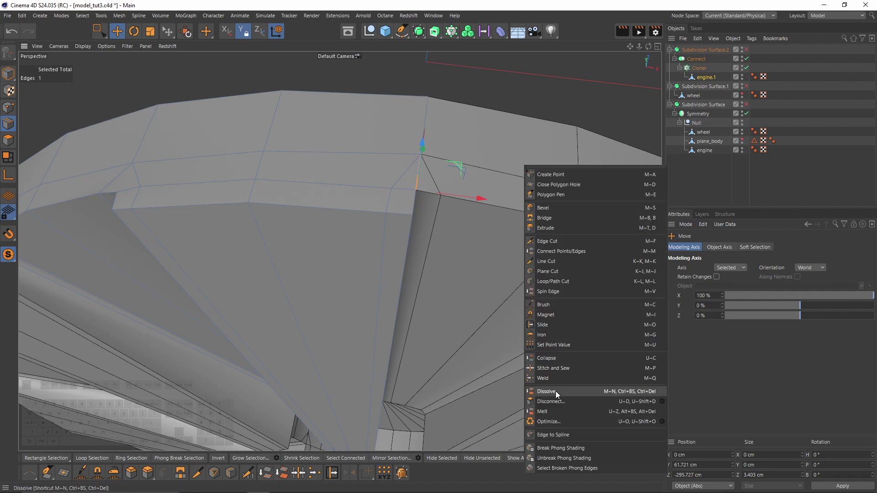
{"action": "left_click", "coordinate": [556, 418]}
Turn on the fan's Subdivision Surface and examine how the blades and rim corners smooth.
{"action": "left_click_drag", "start_coordinate": [502, 275], "coordinate": [436, 325], "text": "alt"}
{"action": "right_click_drag", "start_coordinate": [436, 326], "coordinate": [532, 194], "text": "alt"}
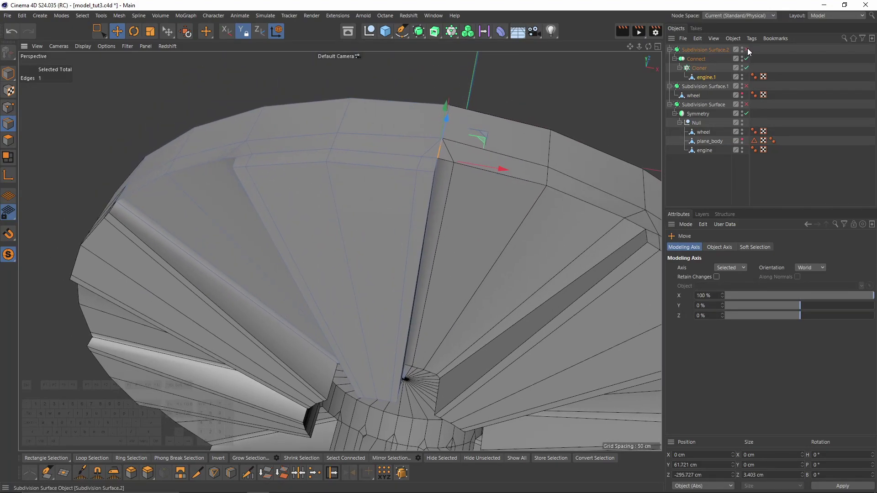
{"action": "left_click_drag", "start_coordinate": [501, 194], "coordinate": [728, 54], "text": "alt"}
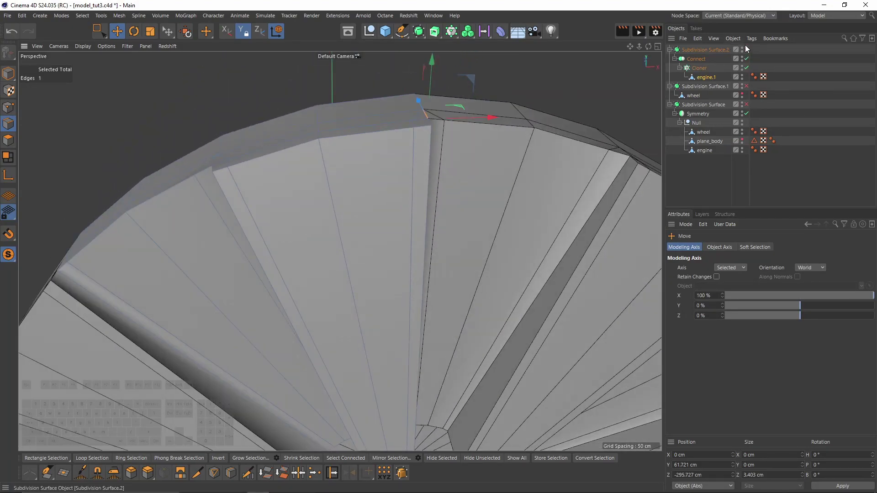
{"action": "left_click", "coordinate": [747, 49]}
{"action": "scroll", "coordinate": [427, 113], "scroll_direction": "up", "scroll_amount": 5}
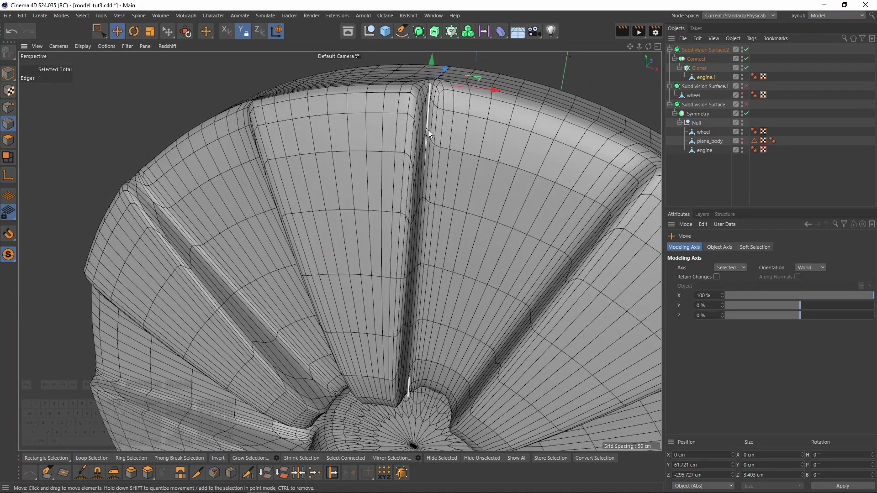
Turn the fan's subdivision off and add Loop Cuts across the blades, one near the outer rim and one near the hub at 96.579%.
{"action": "key", "text": "k"}
{"action": "key", "text": "l"}
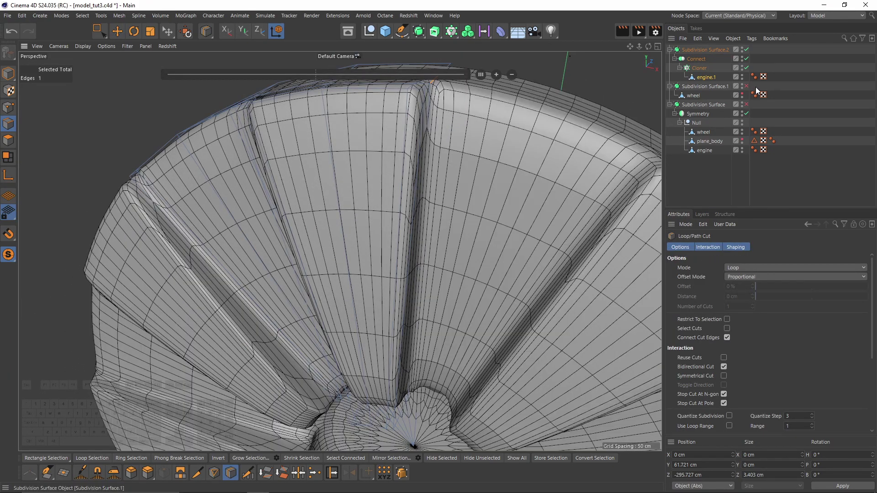
{"action": "left_click", "coordinate": [747, 49]}
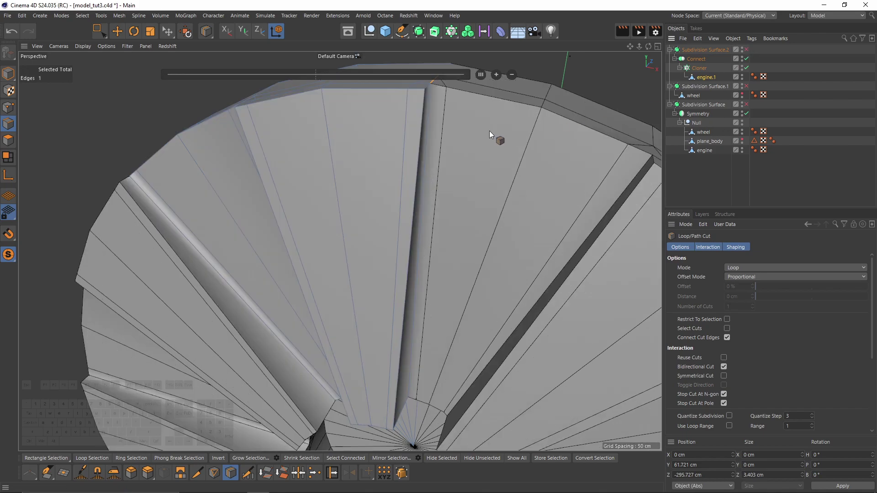
{"action": "left_click", "coordinate": [428, 104]}
{"action": "left_click_drag", "start_coordinate": [431, 111], "coordinate": [406, 192], "text": "alt"}
{"action": "left_click", "coordinate": [424, 243]}
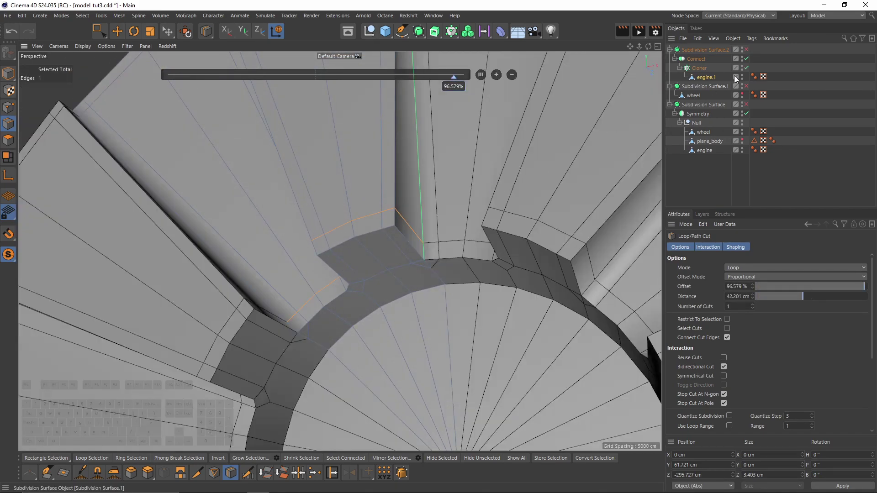
Preview the fan with subdivision on to check the new support loops, and switch the subdivision off again.
{"action": "left_click", "coordinate": [746, 50]}
{"action": "scroll", "coordinate": [415, 343], "scroll_direction": "down", "scroll_amount": 8}
{"action": "scroll", "coordinate": [440, 189], "scroll_direction": "up", "scroll_amount": 4}
{"action": "left_click", "coordinate": [746, 50]}
{"action": "scroll", "coordinate": [448, 208], "scroll_direction": "up", "scroll_amount": 6}
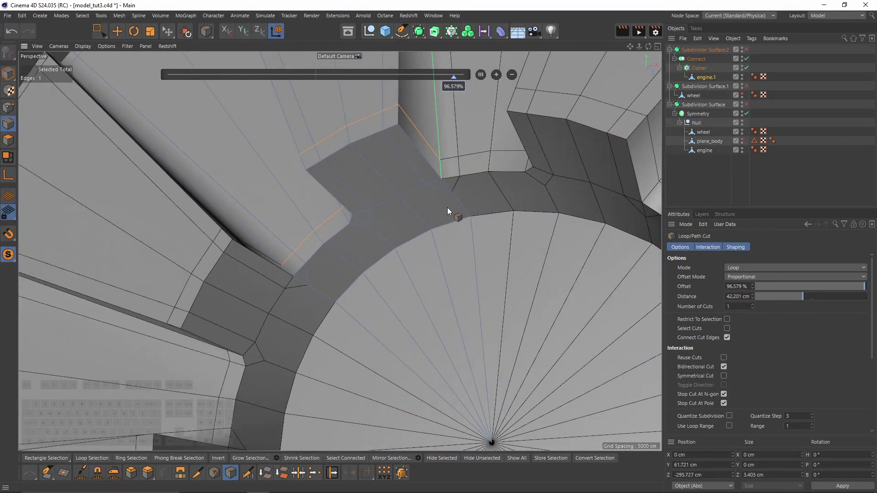
With Line Cut, make two supporting cuts across the hub wall of the fan segment.
{"action": "key", "text": "k"}
{"action": "key", "text": "k"}
{"action": "scroll", "coordinate": [368, 232], "scroll_direction": "up", "scroll_amount": 3}
{"action": "left_click_drag", "start_coordinate": [365, 231], "coordinate": [519, 166]}
{"action": "middle_click_drag", "start_coordinate": [367, 239], "coordinate": [391, 151], "text": "alt"}
{"action": "left_click_drag", "start_coordinate": [390, 143], "coordinate": [278, 249]}
{"action": "key", "text": "e"}
Make the Connect object editable so the cloned segments become one polygon mesh.
{"action": "scroll", "coordinate": [279, 242], "scroll_direction": "down", "scroll_amount": 8}
{"action": "left_click_drag", "start_coordinate": [347, 147], "coordinate": [423, 292], "text": "alt"}
{"action": "scroll", "coordinate": [436, 161], "scroll_direction": "up", "scroll_amount": 3}
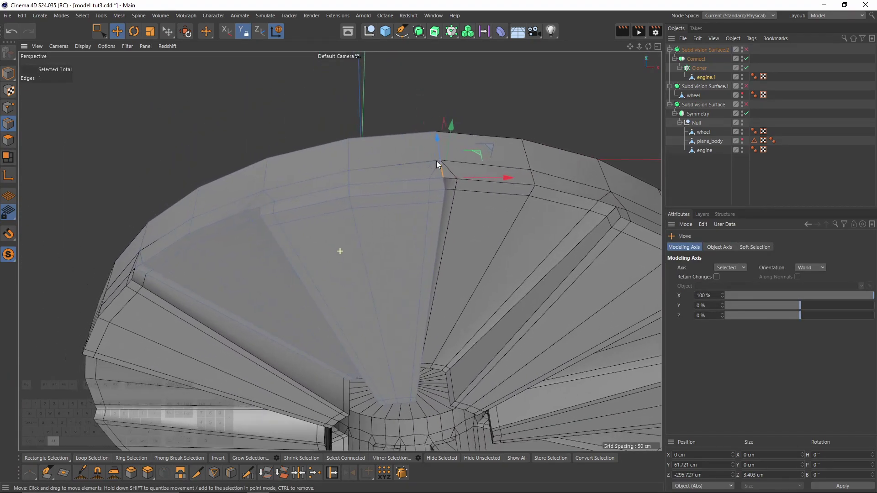
{"action": "left_click_drag", "start_coordinate": [437, 161], "coordinate": [411, 187], "text": "alt"}
{"action": "left_click", "coordinate": [698, 59]}
{"action": "key", "text": "c"}
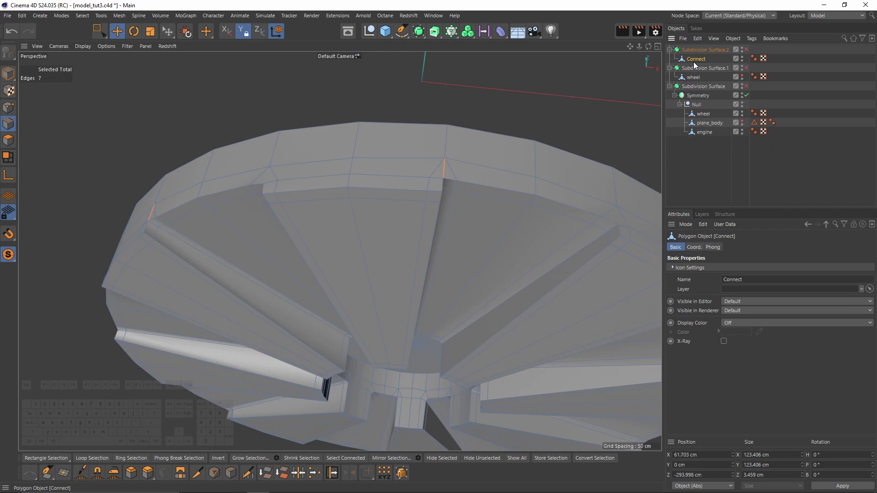
Select the short edge at every segment joint around the outer rim and dissolve them all together.
{"action": "left_click", "coordinate": [442, 172]}
{"action": "left_click_drag", "start_coordinate": [538, 212], "coordinate": [376, 125], "text": "alt"}
{"action": "left_click", "coordinate": [421, 221], "text": "shift"}
{"action": "left_click", "coordinate": [383, 281], "text": "shift"}
{"action": "left_click_drag", "start_coordinate": [382, 281], "coordinate": [401, 147], "text": "alt"}
{"action": "left_click", "coordinate": [402, 192], "text": "shift"}
{"action": "left_click_drag", "start_coordinate": [402, 192], "coordinate": [486, 284], "text": "alt"}
{"action": "left_click", "coordinate": [486, 284], "text": "shift"}
{"action": "left_click_drag", "start_coordinate": [339, 274], "coordinate": [458, 268], "text": "alt"}
{"action": "left_click", "coordinate": [387, 151], "text": "shift"}
{"action": "left_click", "coordinate": [515, 270], "text": "shift"}
{"action": "left_click_drag", "start_coordinate": [515, 270], "coordinate": [439, 215], "text": "alt"}
{"action": "left_click", "coordinate": [438, 215], "text": "shift"}
{"action": "mouse_move", "coordinate": [438, 215]}
{"action": "left_mouse_down", "text": "alt"}
{"action": "mouse_move", "coordinate": [426, 195]}
{"action": "mouse_move", "coordinate": [439, 215]}
{"action": "left_mouse_up", "text": "alt"}
{"action": "right_click", "coordinate": [479, 283]}
{"action": "left_click", "coordinate": [516, 391]}
Select the short edge at each segment joint around the hub wall.
{"action": "left_click_drag", "start_coordinate": [422, 330], "coordinate": [399, 128], "text": "alt"}
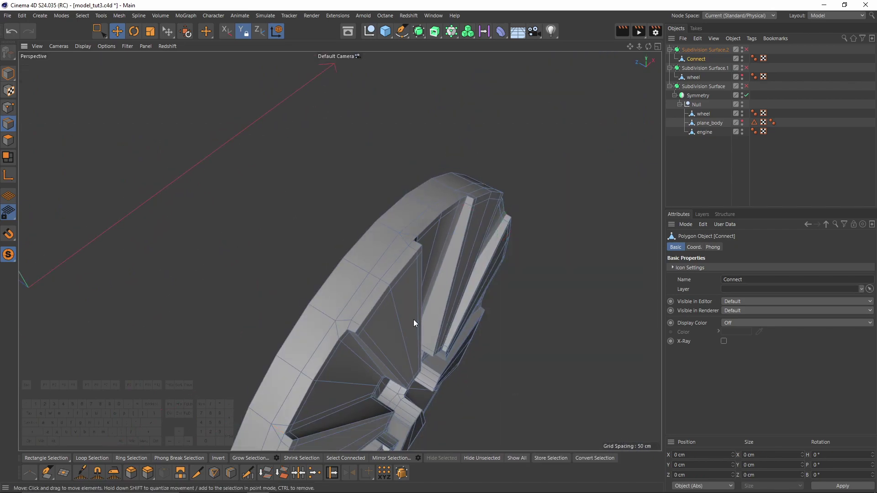
{"action": "right_click_drag", "start_coordinate": [399, 127], "coordinate": [456, 99], "text": "alt"}
{"action": "middle_click_drag", "start_coordinate": [456, 100], "coordinate": [463, 160], "text": "alt"}
{"action": "mouse_move", "coordinate": [413, 245]}
{"action": "right_mouse_down", "text": "alt"}
{"action": "mouse_move", "coordinate": [437, 226]}
{"action": "mouse_move", "coordinate": [416, 252]}
{"action": "right_mouse_up", "text": "alt"}
{"action": "middle_click_drag", "start_coordinate": [416, 252], "coordinate": [479, 149], "text": "alt"}
{"action": "right_click_drag", "start_coordinate": [479, 150], "coordinate": [431, 161], "text": "alt"}
{"action": "left_click", "coordinate": [415, 157]}
{"action": "left_click", "coordinate": [504, 179], "text": "shift"}
{"action": "left_click", "coordinate": [337, 202], "text": "shift"}
{"action": "left_click_drag", "start_coordinate": [337, 202], "coordinate": [311, 274], "text": "alt"}
{"action": "left_click", "coordinate": [315, 279], "text": "shift"}
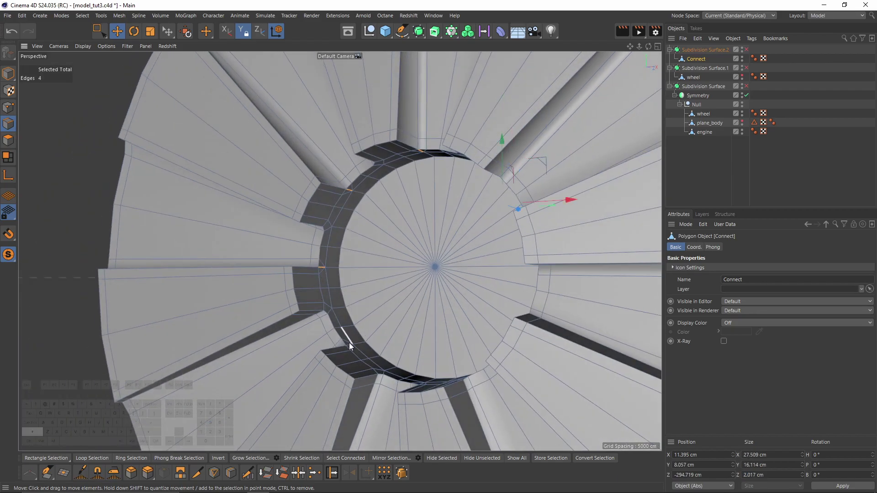
{"action": "left_click", "coordinate": [356, 339], "text": "shift"}
{"action": "left_click_drag", "start_coordinate": [356, 339], "coordinate": [409, 350], "text": "alt"}
{"action": "left_click", "coordinate": [409, 349], "text": "shift"}
{"action": "left_click_drag", "start_coordinate": [471, 332], "coordinate": [482, 189], "text": "alt"}
{"action": "left_click", "coordinate": [526, 257], "text": "shift"}
{"action": "right_click_drag", "start_coordinate": [479, 187], "coordinate": [457, 183], "text": "alt"}
Turn the fan's subdivision on, clear the selection and inspect the smoothed fan.
{"action": "left_click_drag", "start_coordinate": [457, 182], "coordinate": [430, 215], "text": "alt"}
{"action": "key", "text": "q"}
{"action": "left_click", "coordinate": [721, 159]}
{"action": "mouse_move", "coordinate": [284, 242]}
{"action": "left_mouse_down", "text": "alt"}
{"action": "mouse_move", "coordinate": [364, 226]}
{"action": "mouse_move", "coordinate": [447, 167]}
{"action": "mouse_move", "coordinate": [421, 172]}
{"action": "mouse_move", "coordinate": [492, 149]}
{"action": "left_mouse_up", "text": "alt"}
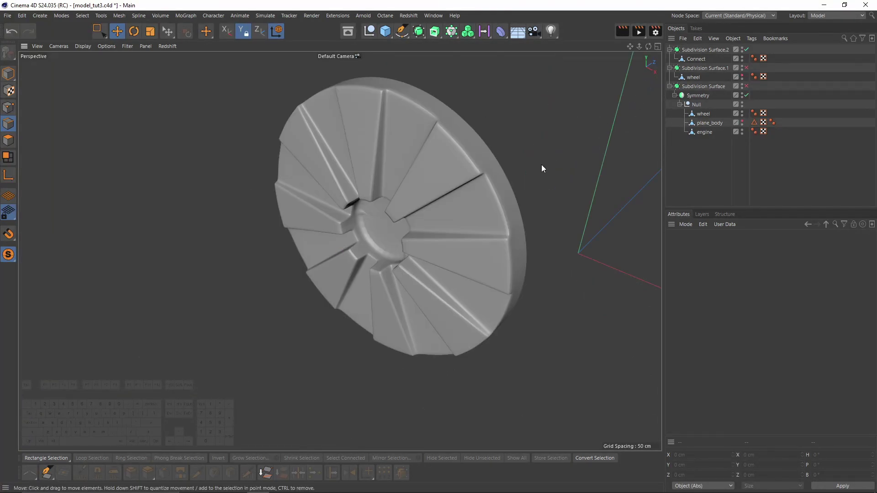
Set the Phong Angle in the fan's Phong tag to 91°.
{"action": "left_click", "coordinate": [754, 58]}
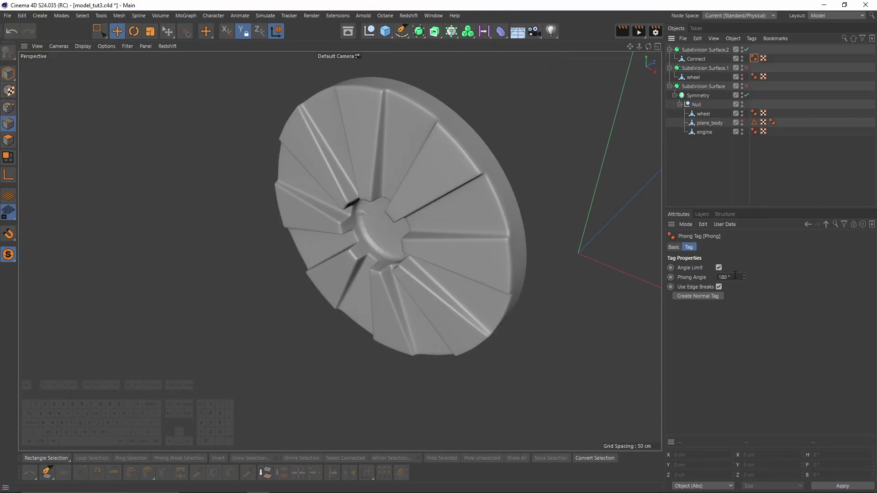
{"action": "left_click_drag", "start_coordinate": [731, 278], "coordinate": [690, 287]}
{"action": "type", "text": "91"}
{"action": "key", "text": "Return"}
{"action": "left_click_drag", "start_coordinate": [503, 237], "coordinate": [626, 201], "text": "alt"}
Try a Phong Angle of 89° with Use Edge Breaks turned off, and undo both changes.
{"action": "key", "text": "ctrl+z"}
{"action": "left_click", "coordinate": [719, 287]}
{"action": "type", "text": "89"}
{"action": "key", "text": "Return"}
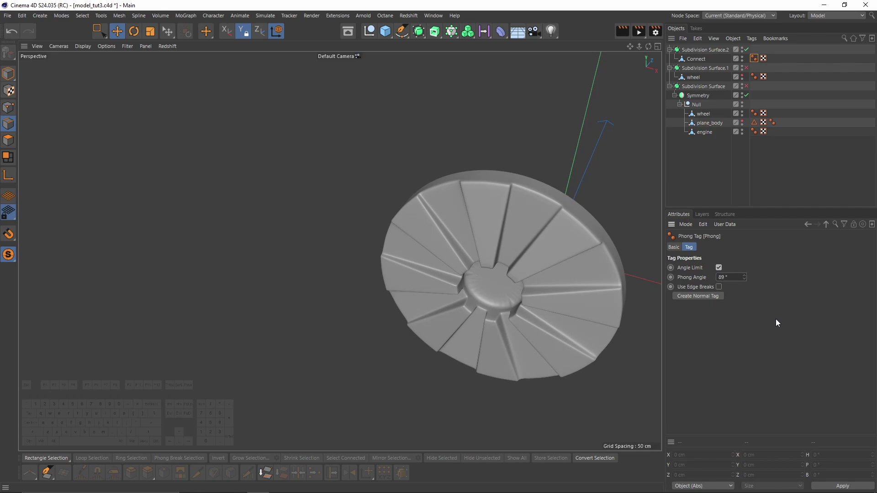
{"action": "scroll", "coordinate": [492, 202], "scroll_direction": "down", "scroll_amount": 2}
{"action": "left_click_drag", "start_coordinate": [491, 203], "coordinate": [465, 220], "text": "alt"}
{"action": "key", "text": "ctrl+z"}
{"action": "key", "text": "ctrl+z"}
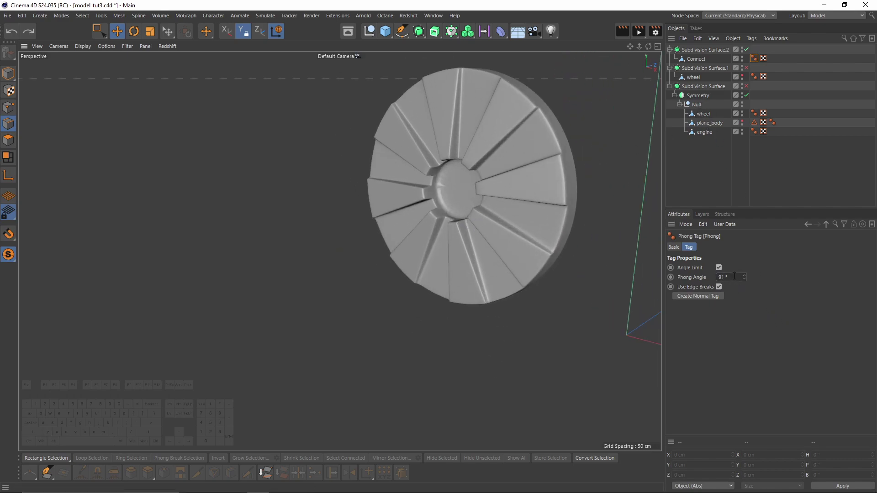
In polygon mode, with the fan's subdivision off, select the polygons of the round hub cap and delete them.
{"action": "left_click", "coordinate": [696, 59]}
{"action": "left_click", "coordinate": [8, 140]}
{"action": "key", "text": "q"}
{"action": "scroll", "coordinate": [427, 196], "scroll_direction": "up", "scroll_amount": 2}
{"action": "mouse_move", "coordinate": [473, 183]}
{"action": "left_mouse_down"}
{"action": "mouse_move", "coordinate": [465, 196]}
{"action": "mouse_move", "coordinate": [466, 188]}
{"action": "left_mouse_up"}
{"action": "right_click_drag", "start_coordinate": [466, 188], "coordinate": [496, 185], "text": "alt"}
{"action": "left_click_drag", "start_coordinate": [495, 185], "coordinate": [503, 193], "text": "alt"}
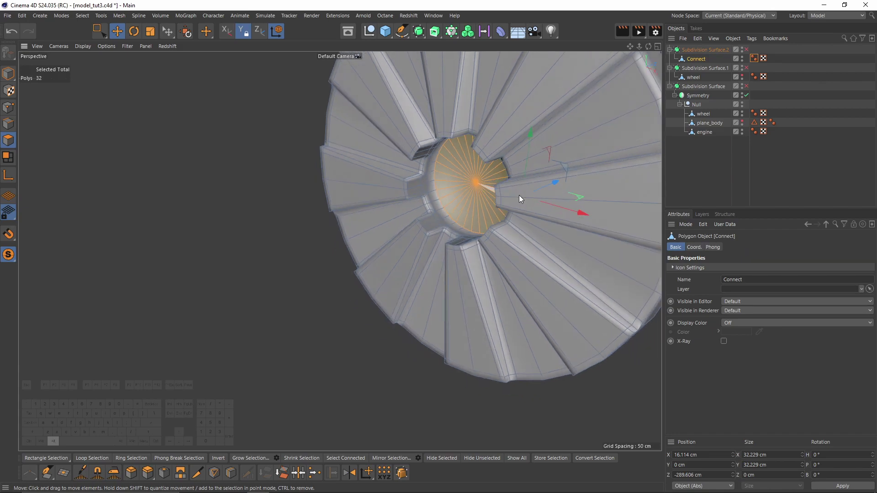
{"action": "key", "text": "Delete"}
{"action": "scroll", "coordinate": [591, 162], "scroll_direction": "down", "scroll_amount": 5}
{"action": "key", "text": "q"}
{"action": "key", "text": "q"}
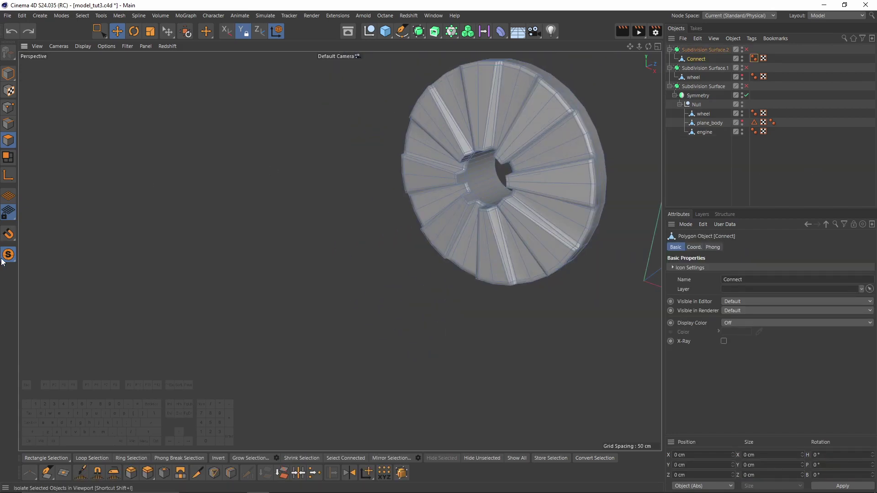
Leave viewport solo mode to show the whole smoothed plane and work on the fan in Model mode.
{"action": "left_click", "coordinate": [9, 257]}
{"action": "left_click_drag", "start_coordinate": [446, 219], "coordinate": [480, 286], "text": "alt"}
{"action": "mouse_move", "coordinate": [462, 201]}
{"action": "left_mouse_down", "text": "alt"}
{"action": "mouse_move", "coordinate": [528, 227]}
{"action": "mouse_move", "coordinate": [471, 194]}
{"action": "left_mouse_up", "text": "alt"}
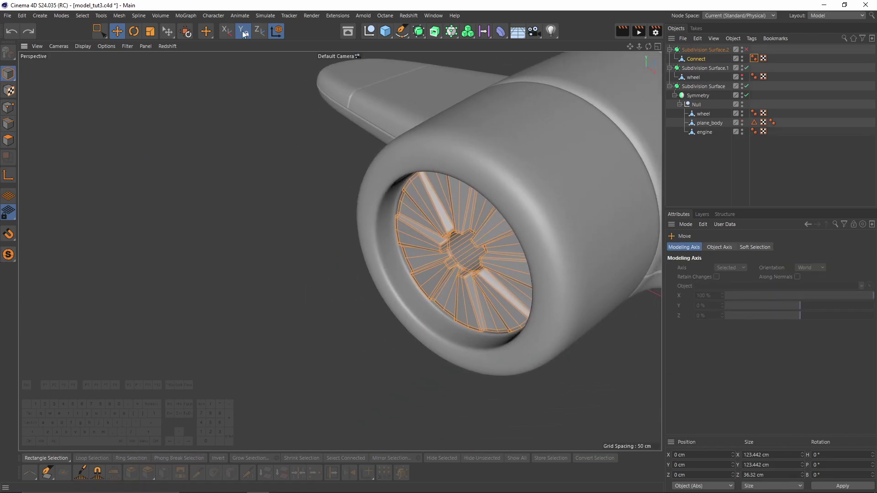
Use Axis Center to move the fan's axis to the center of all its points.
{"action": "left_click", "coordinate": [119, 15]}
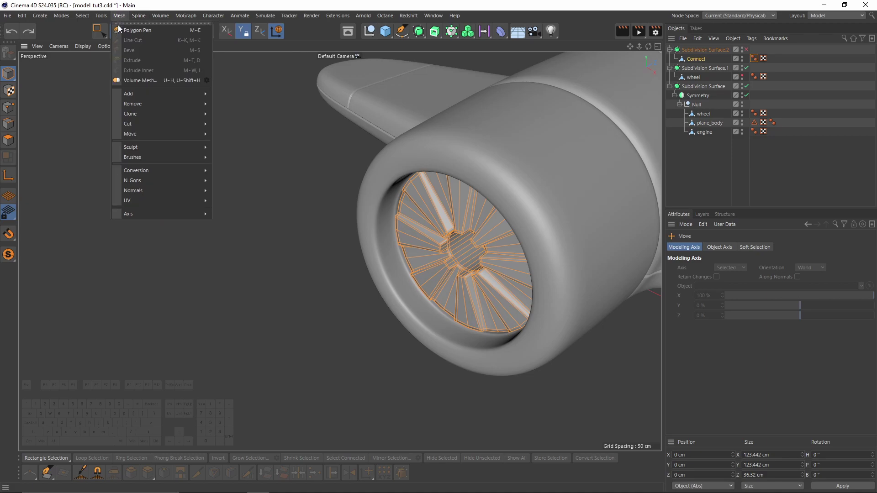
{"action": "mouse_move", "coordinate": [137, 211]}
{"action": "left_click", "coordinate": [228, 217]}
{"action": "left_click_drag", "start_coordinate": [484, 188], "coordinate": [456, 220], "text": "alt"}
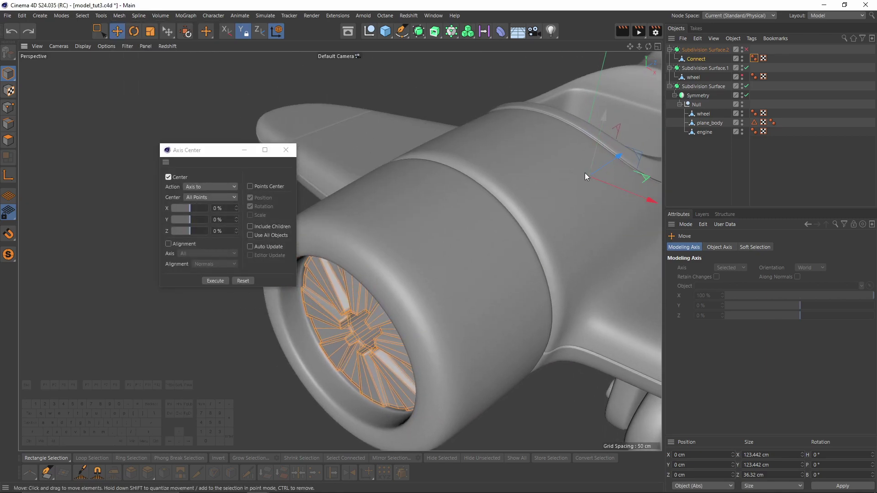
{"action": "left_click", "coordinate": [215, 280]}
{"action": "left_click", "coordinate": [286, 150]}
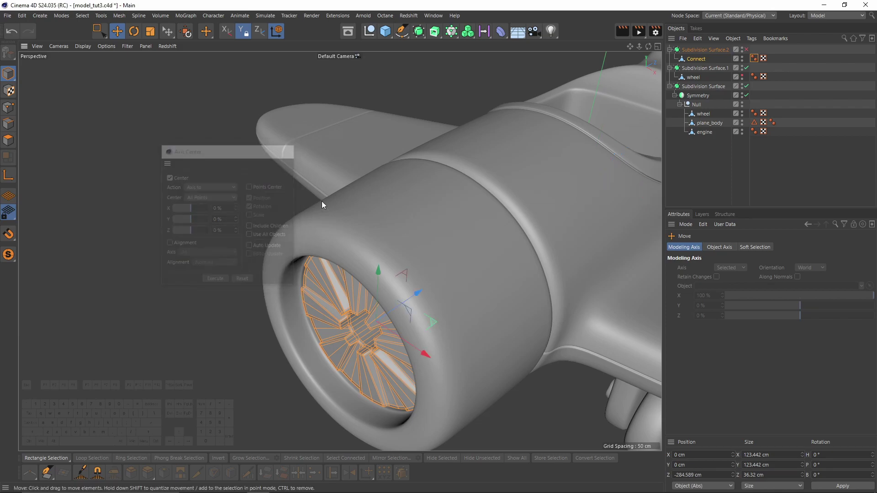
Scale the fan along Z to a depth of about 56.7 cm and move it back to about Z -275.3 cm.
{"action": "key", "text": "t"}
{"action": "middle_click_drag", "start_coordinate": [394, 327], "coordinate": [408, 289], "text": "alt"}
{"action": "scroll", "coordinate": [407, 289], "scroll_direction": "up", "scroll_amount": 2}
{"action": "mouse_move", "coordinate": [430, 253]}
{"action": "left_mouse_down"}
{"action": "mouse_move", "coordinate": [459, 247]}
{"action": "mouse_move", "coordinate": [445, 249]}
{"action": "left_mouse_up"}
{"action": "key", "text": "e"}
{"action": "left_click_drag", "start_coordinate": [427, 255], "coordinate": [442, 246]}
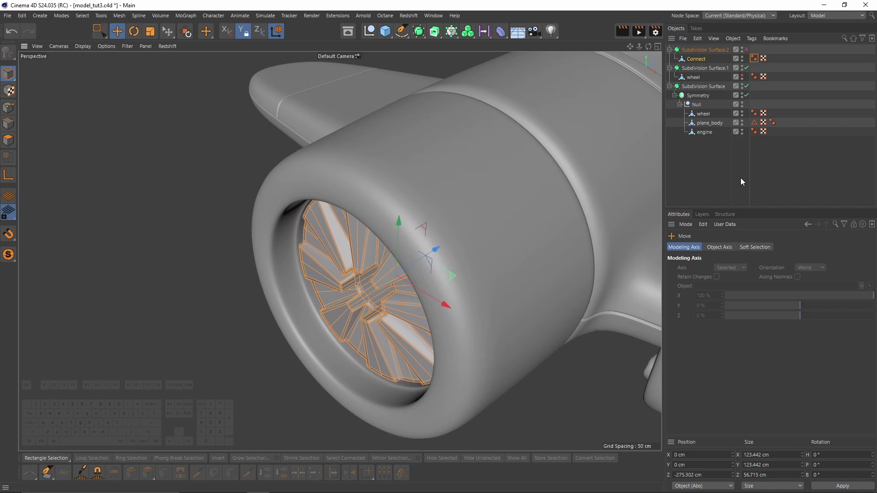
Turn the fan's subdivision back on and deselect everything to view it inside the engine.
{"action": "scroll", "coordinate": [385, 235], "scroll_direction": "down", "scroll_amount": 5}
{"action": "left_click_drag", "start_coordinate": [385, 234], "coordinate": [381, 270], "text": "alt"}
{"action": "key", "text": "q"}
{"action": "key", "text": "ctrl+shift+a"}
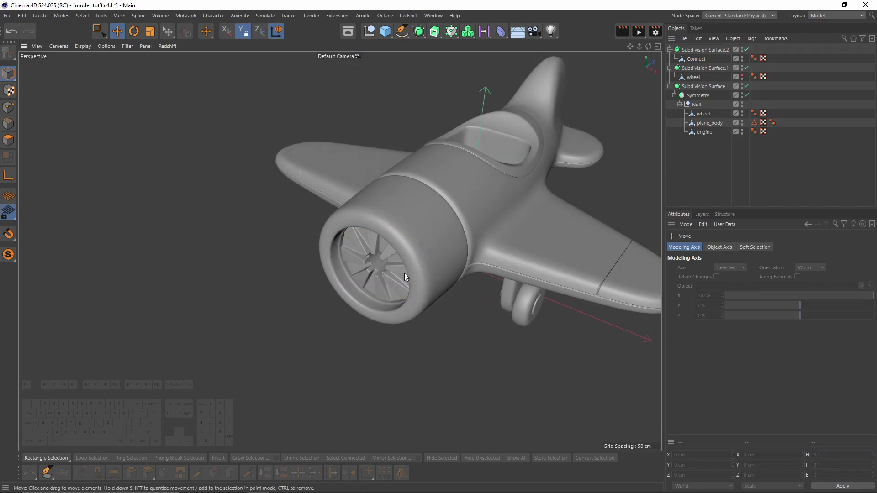
Switch to the Front view and hide all three Subdivision Surface groups in the viewport to reveal the propeller reference.
{"action": "middle_click", "coordinate": [405, 274]}
{"action": "middle_click", "coordinate": [479, 367]}
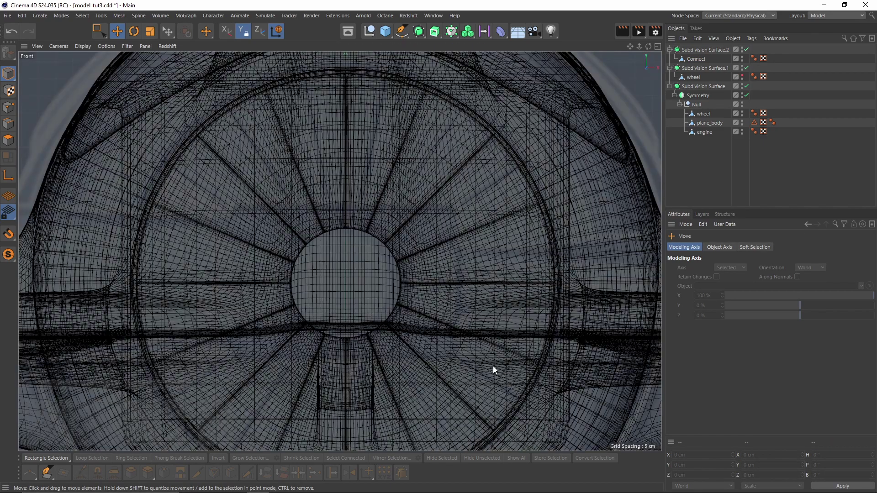
{"action": "scroll", "coordinate": [500, 371], "scroll_direction": "down", "scroll_amount": 3}
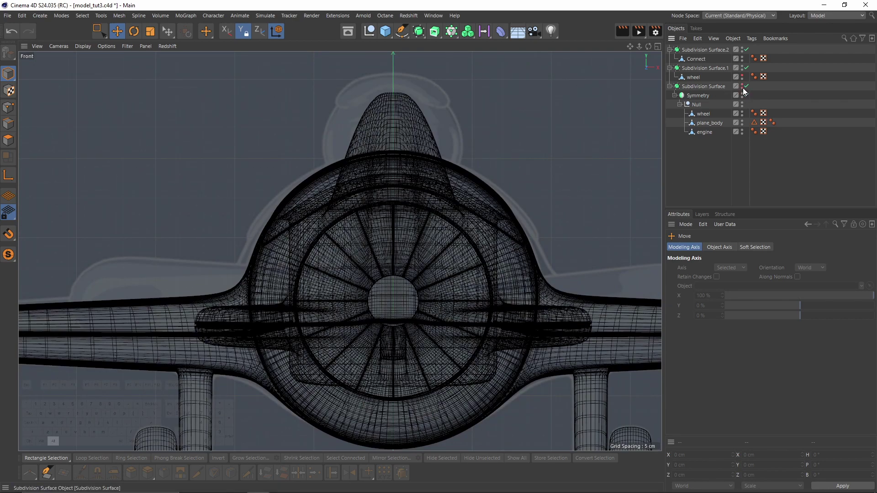
{"action": "left_click", "coordinate": [743, 85]}
{"action": "left_click", "coordinate": [743, 57]}
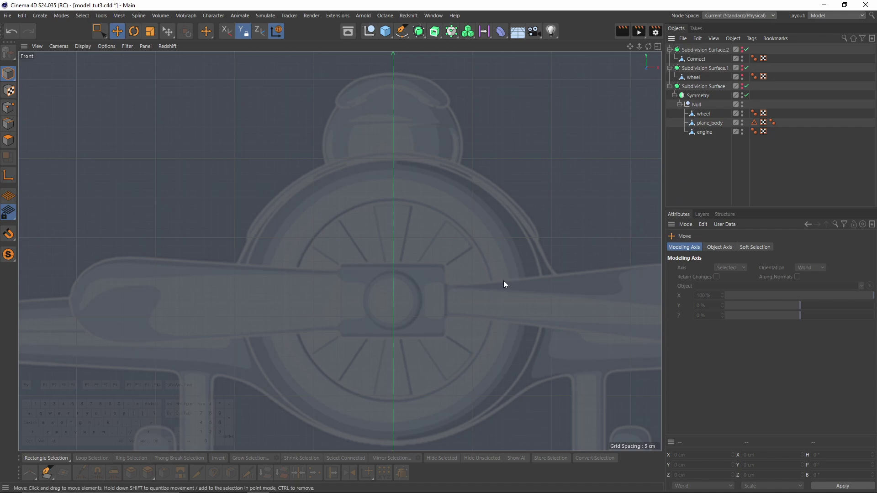
{"action": "scroll", "coordinate": [457, 256], "scroll_direction": "up", "scroll_amount": 3}
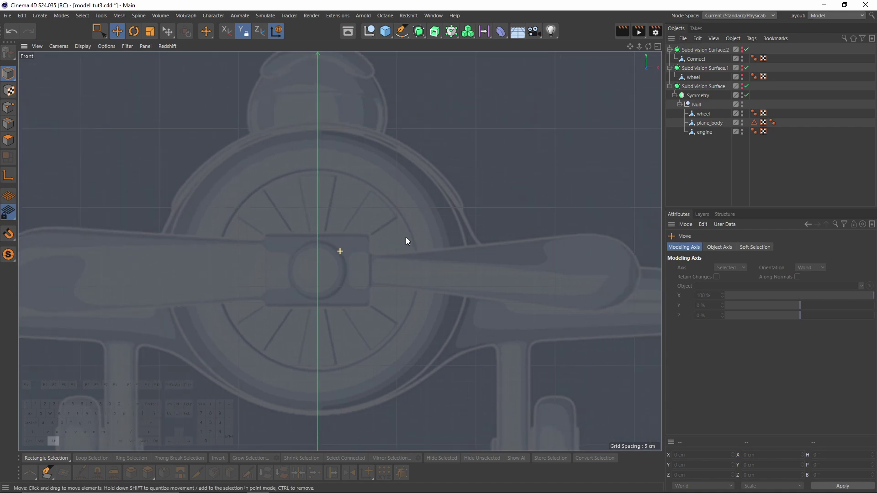
Add a Cylinder primitive to the scene.
{"action": "left_click", "coordinate": [386, 31]}
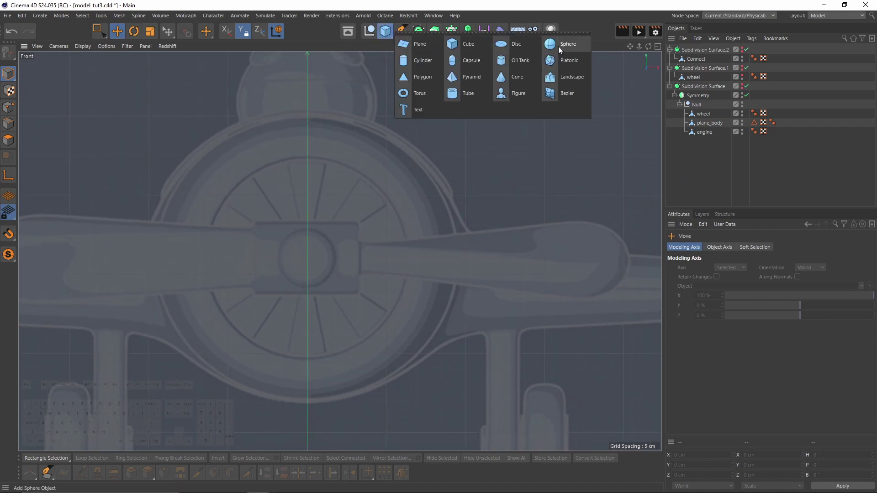
{"action": "left_click", "coordinate": [417, 60]}
{"action": "scroll", "coordinate": [733, 305], "scroll_direction": "down", "scroll_amount": 2}
{"action": "scroll", "coordinate": [733, 305], "scroll_direction": "up", "scroll_amount": 4}
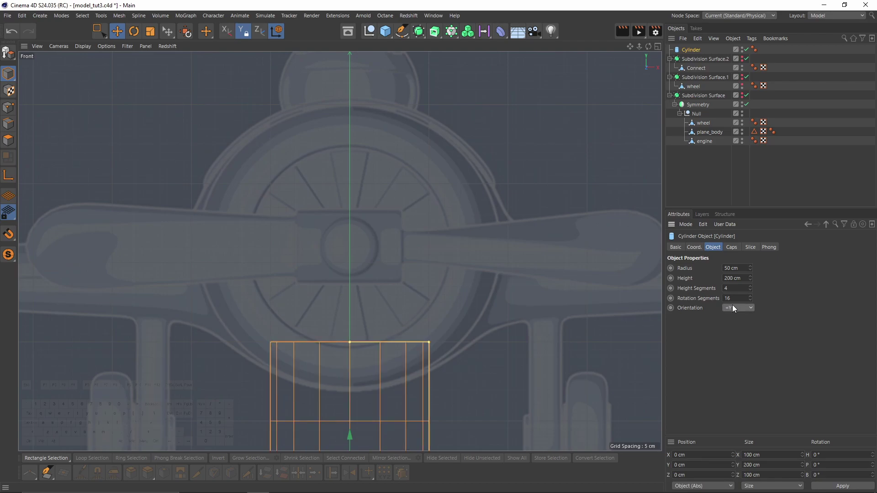
Orient the cylinder along -X, fit it over the propeller hub at about Y 160.2 cm, sized about 68.6 by 44.4 cm.
{"action": "key", "text": "e"}
{"action": "middle_click_drag", "start_coordinate": [396, 351], "coordinate": [395, 247], "text": "alt"}
{"action": "left_click_drag", "start_coordinate": [345, 319], "coordinate": [343, 81]}
{"action": "middle_click_drag", "start_coordinate": [340, 127], "coordinate": [354, 202], "text": "alt"}
{"action": "left_click_drag", "start_coordinate": [365, 209], "coordinate": [260, 318]}
{"action": "key", "text": "t"}
{"action": "scroll", "coordinate": [297, 224], "scroll_direction": "up", "scroll_amount": 3}
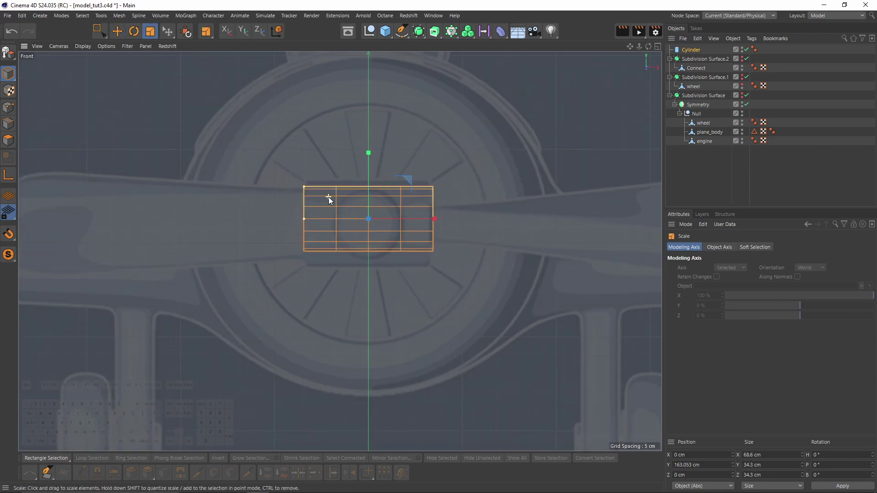
{"action": "left_click_drag", "start_coordinate": [300, 186], "coordinate": [299, 173]}
{"action": "key", "text": "e"}
{"action": "left_click_drag", "start_coordinate": [371, 169], "coordinate": [375, 183]}
In the Left view, move the cylinder along Z onto the propeller hub reference at about -333.6 cm.
{"action": "middle_click", "coordinate": [369, 196]}
{"action": "middle_click", "coordinate": [297, 283]}
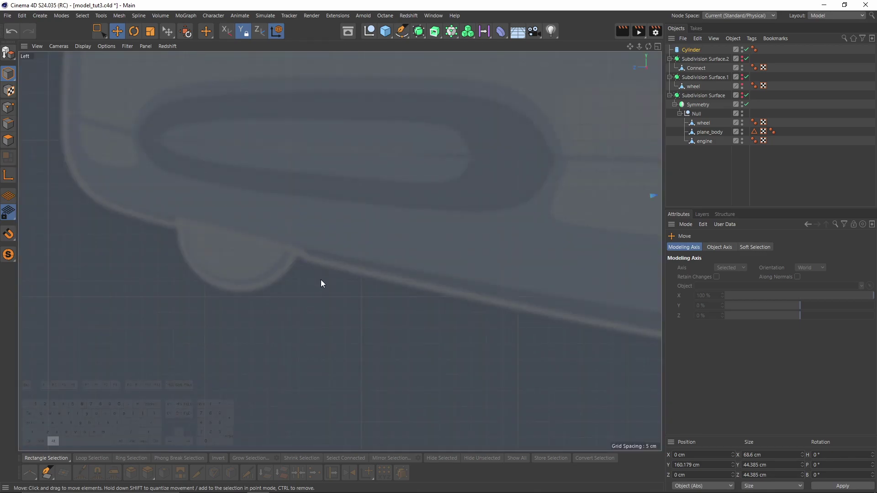
{"action": "scroll", "coordinate": [202, 301], "scroll_direction": "down", "scroll_amount": 5}
{"action": "scroll", "coordinate": [141, 294], "scroll_direction": "up", "scroll_amount": 3}
{"action": "left_click_drag", "start_coordinate": [143, 290], "coordinate": [352, 274]}
{"action": "scroll", "coordinate": [347, 274], "scroll_direction": "up", "scroll_amount": 8}
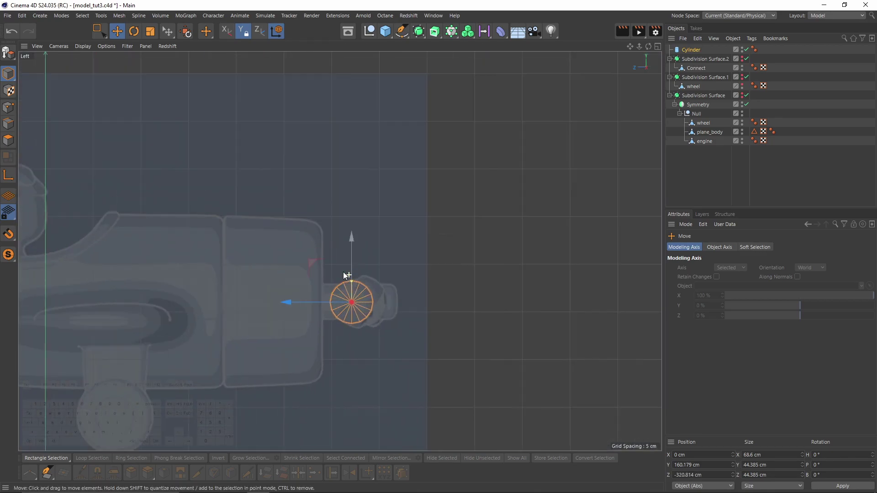
{"action": "middle_click_drag", "start_coordinate": [353, 333], "coordinate": [260, 280], "text": "alt"}
{"action": "left_click_drag", "start_coordinate": [235, 279], "coordinate": [302, 284]}
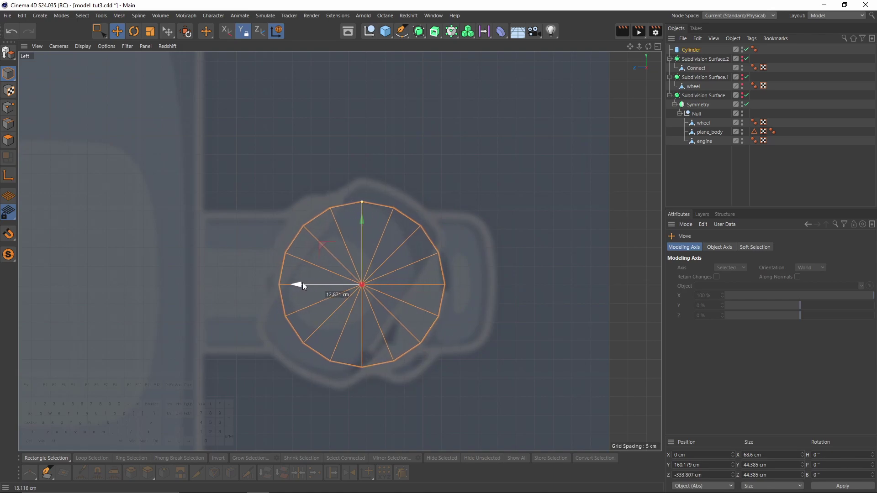
In the Front view, enlarge the cylinder's radius to about 23.3 cm to match the hub, and return to the Perspective view.
{"action": "middle_click", "coordinate": [302, 284]}
{"action": "middle_click", "coordinate": [420, 270]}
{"action": "left_click_drag", "start_coordinate": [265, 159], "coordinate": [265, 156]}
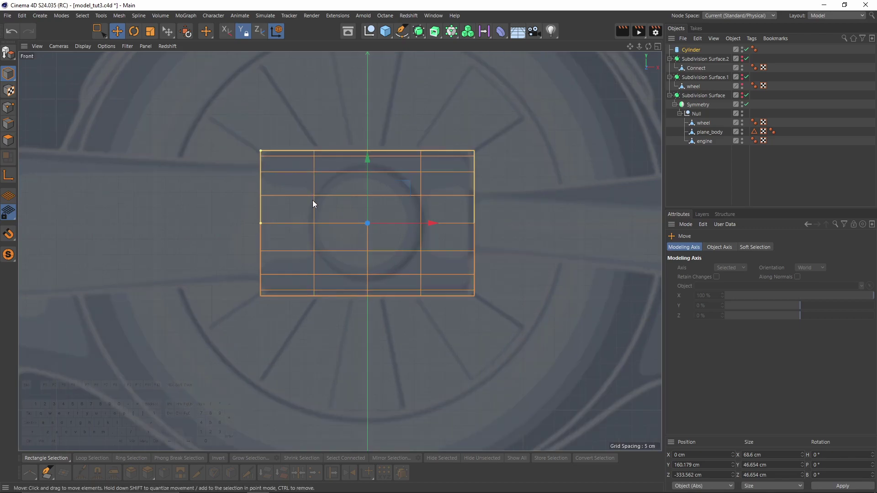
{"action": "middle_click", "coordinate": [312, 198]}
{"action": "middle_click", "coordinate": [180, 173]}
Try 12 and 8 rotation segments on the cylinder and compare its shape with the reference views.
{"action": "left_click_drag", "start_coordinate": [579, 213], "coordinate": [572, 225], "text": "alt"}
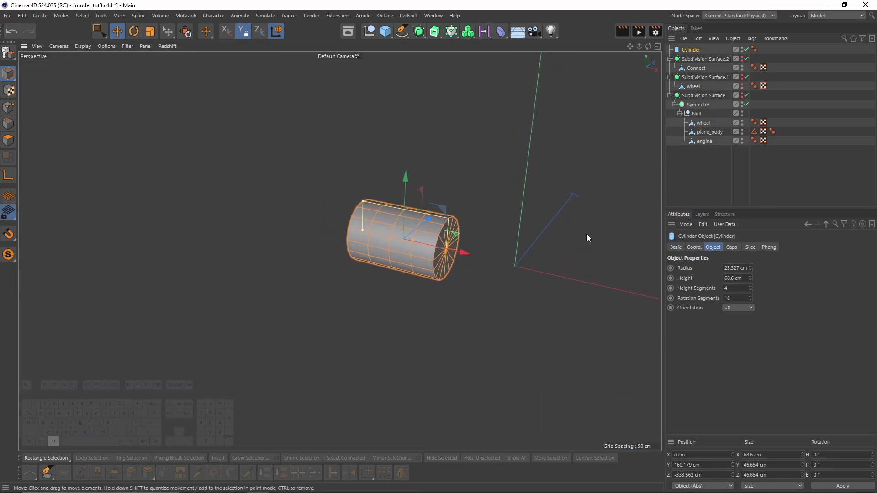
{"action": "double_click", "coordinate": [743, 298]}
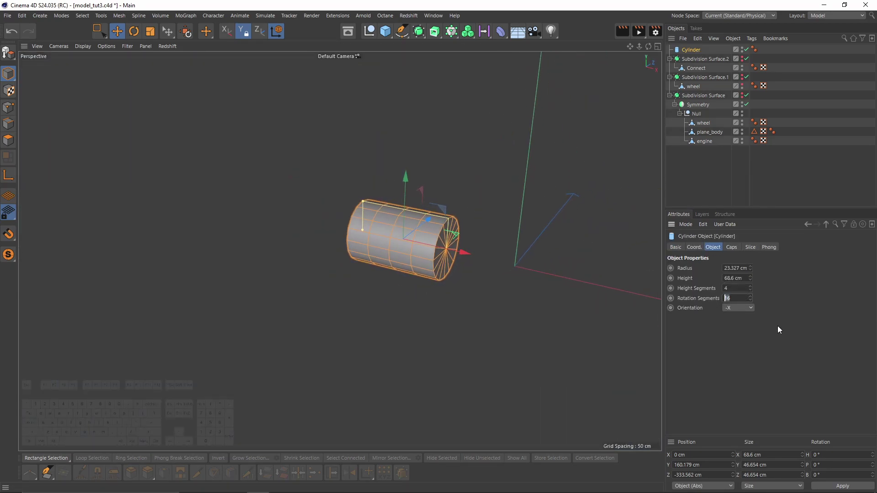
{"action": "type", "text": "12"}
{"action": "key", "text": "Return"}
{"action": "right_click_drag", "start_coordinate": [408, 260], "coordinate": [468, 275], "text": "alt"}
{"action": "left_click_drag", "start_coordinate": [469, 276], "coordinate": [563, 270], "text": "alt"}
{"action": "double_click", "coordinate": [741, 298]}
{"action": "type", "text": "8"}
{"action": "key", "text": "Return"}
{"action": "middle_click", "coordinate": [433, 344]}
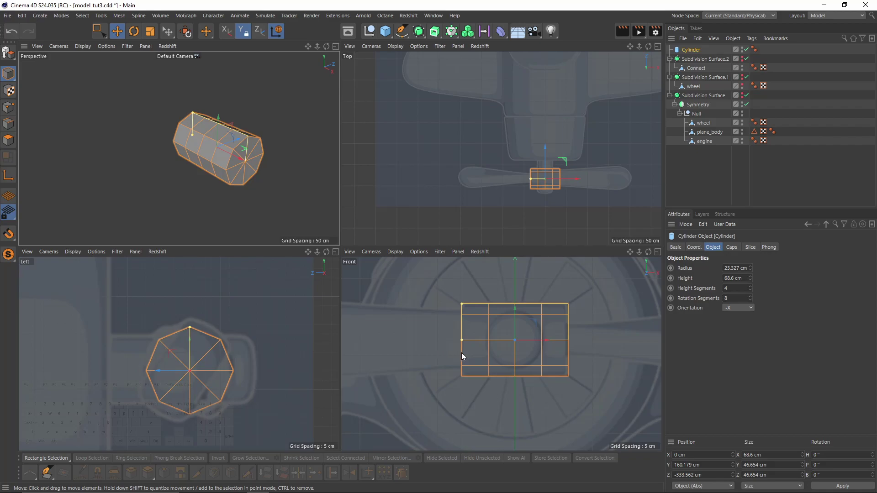
{"action": "middle_click_drag", "start_coordinate": [552, 364], "coordinate": [410, 347], "text": "alt"}
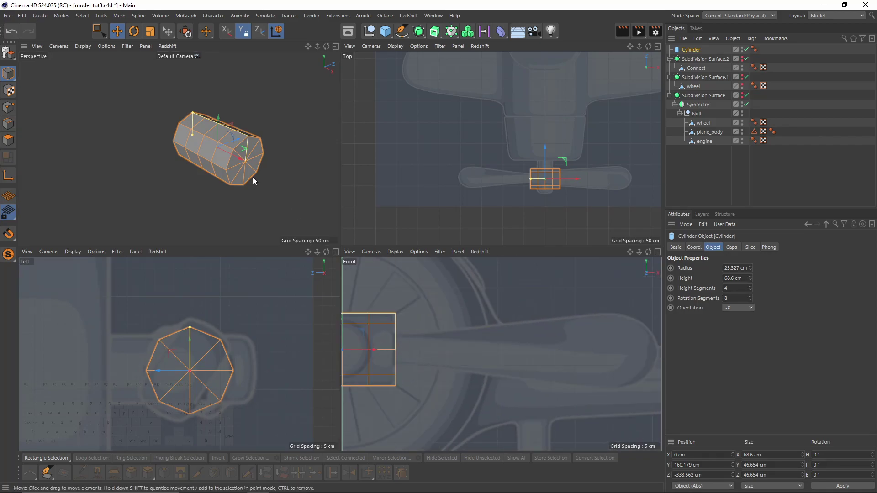
{"action": "middle_click", "coordinate": [248, 199]}
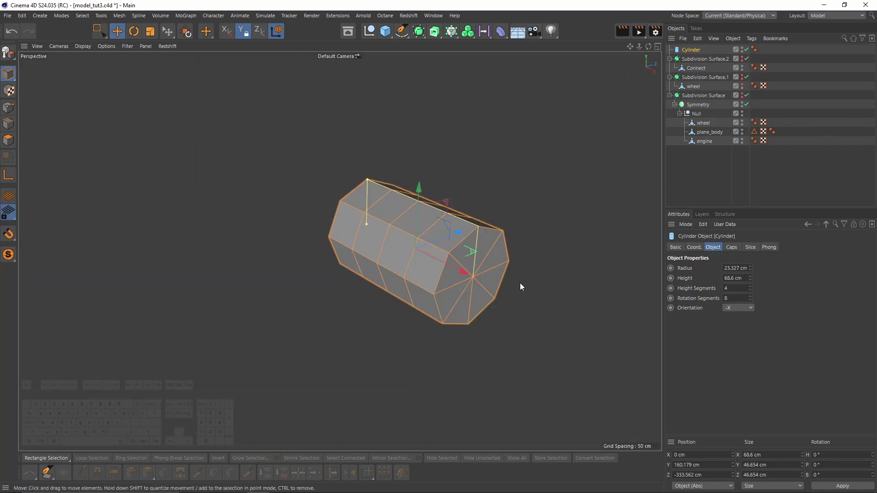
Set the cylinder's rotation segments to 12 and its height segments to 2.
{"action": "left_click", "coordinate": [751, 296]}
{"action": "left_click", "coordinate": [750, 296]}
{"action": "left_click", "coordinate": [750, 296]}
{"action": "left_click", "coordinate": [750, 296]}
{"action": "left_click_drag", "start_coordinate": [444, 275], "coordinate": [476, 267], "text": "alt"}
{"action": "middle_click_drag", "start_coordinate": [477, 268], "coordinate": [496, 300], "text": "alt"}
{"action": "double_click", "coordinate": [728, 288]}
{"action": "type", "text": "2"}
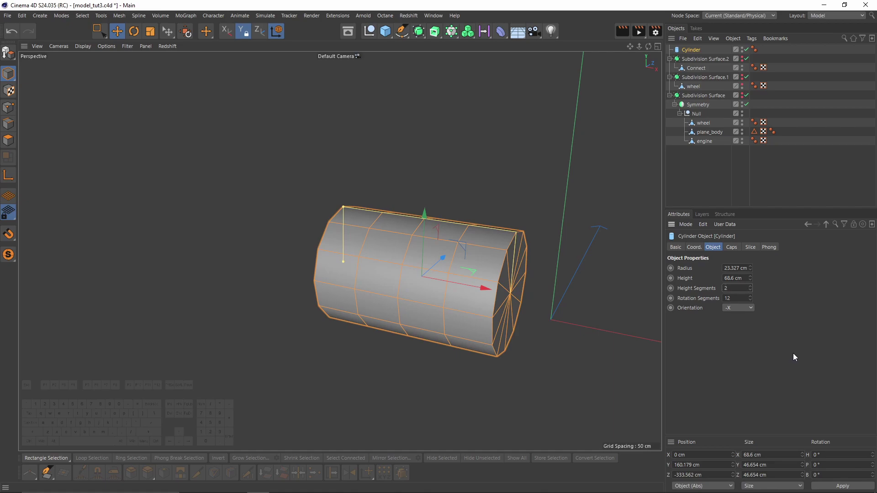
{"action": "key", "text": "Return"}
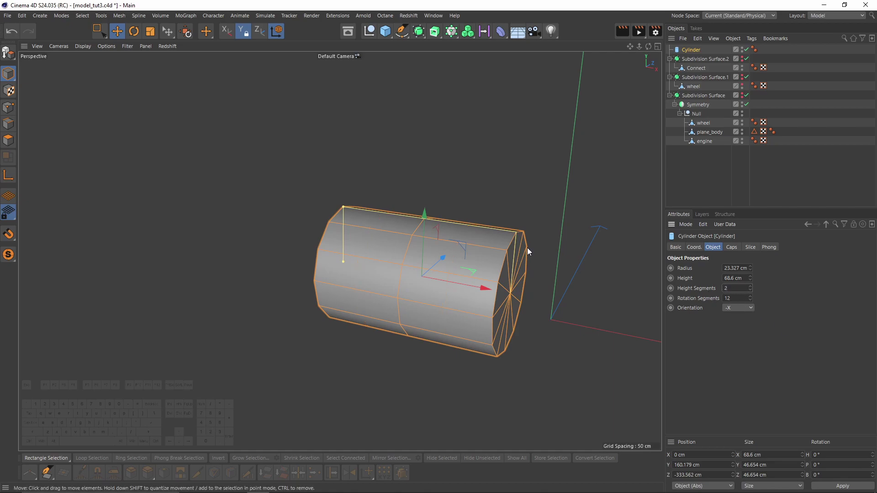
Make the cylinder editable and delete the points of its -X half.
{"action": "middle_click", "coordinate": [423, 270]}
{"action": "scroll", "coordinate": [530, 320], "scroll_direction": "down", "scroll_amount": 4}
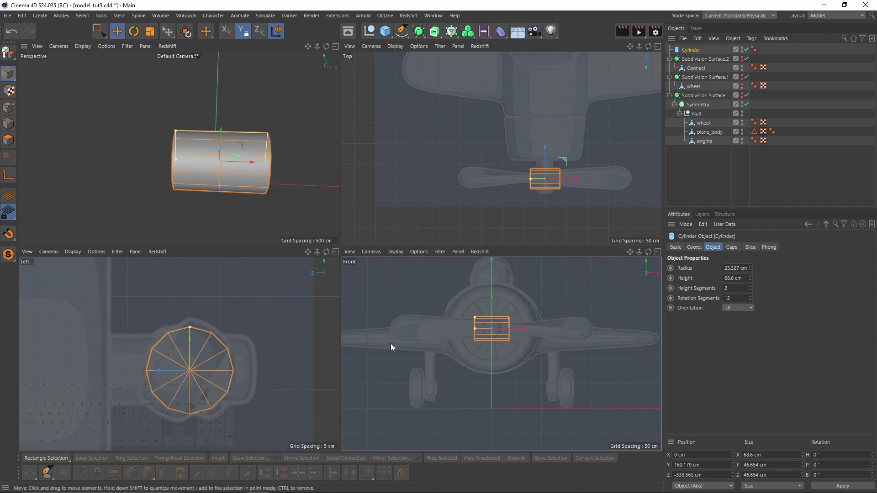
{"action": "key", "text": "F1"}
{"action": "left_click_drag", "start_coordinate": [410, 256], "coordinate": [386, 275], "text": "alt"}
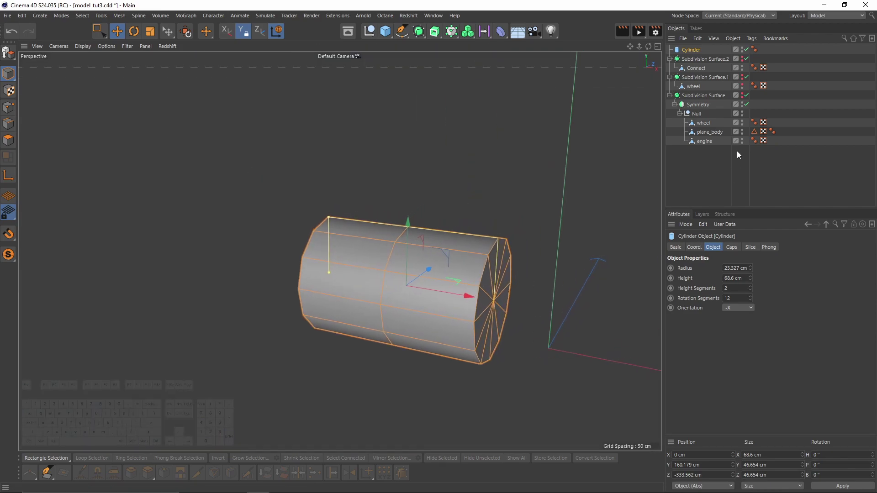
{"action": "key", "text": "c"}
{"action": "left_click", "coordinate": [8, 108]}
{"action": "key", "text": "0"}
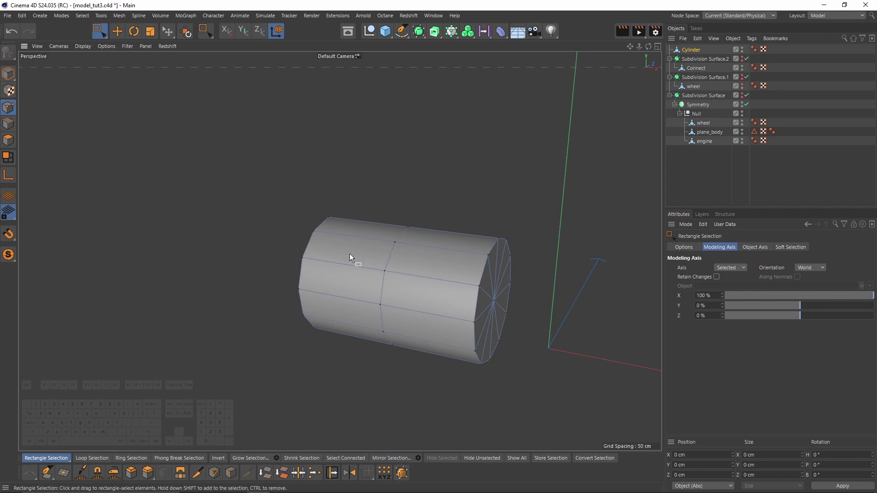
{"action": "left_click_drag", "start_coordinate": [361, 251], "coordinate": [288, 211], "text": "alt"}
{"action": "left_click_drag", "start_coordinate": [255, 156], "coordinate": [361, 401]}
{"action": "key", "text": "Delete"}
Select all 12 triangles of the remaining end cap and melt them into a single polygon.
{"action": "left_click_drag", "start_coordinate": [494, 292], "coordinate": [230, 258], "text": "alt"}
{"action": "left_click", "coordinate": [7, 143]}
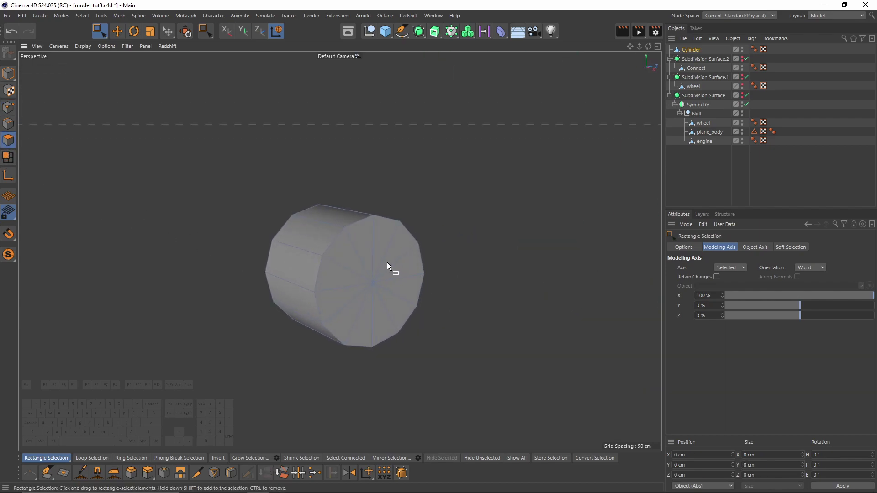
{"action": "key", "text": "9"}
{"action": "mouse_move", "coordinate": [390, 278]}
{"action": "left_mouse_down"}
{"action": "mouse_move", "coordinate": [360, 294]}
{"action": "mouse_move", "coordinate": [395, 281]}
{"action": "mouse_move", "coordinate": [382, 268]}
{"action": "left_mouse_up"}
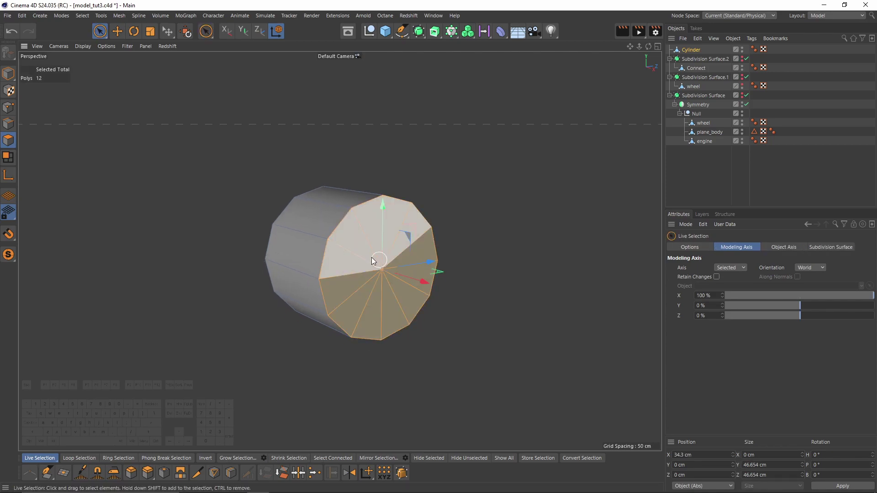
{"action": "key", "text": "m"}
{"action": "key", "text": "k"}
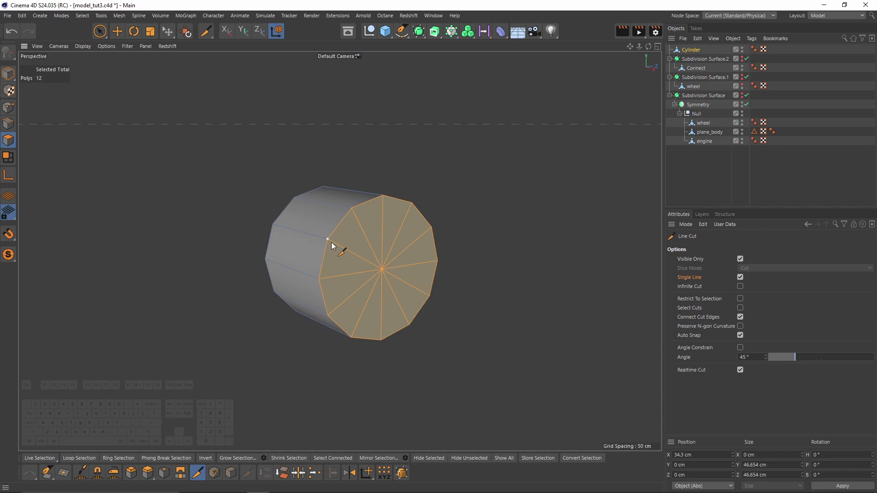
{"action": "right_click", "coordinate": [504, 293]}
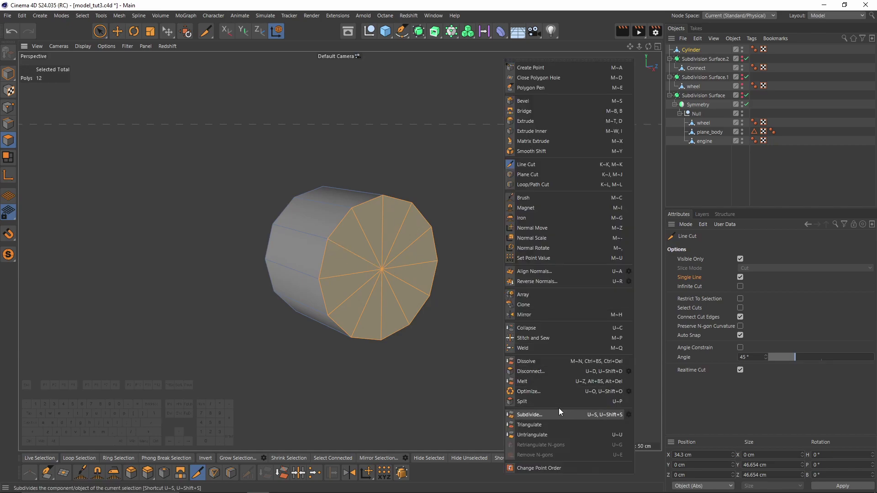
{"action": "left_click", "coordinate": [539, 379]}
Use Line Cut to divide the end cap with three horizontal cuts and one vertical cut between its rim points.
{"action": "left_click", "coordinate": [8, 107]}
{"action": "key", "text": "m"}
{"action": "left_click", "coordinate": [449, 275]}
{"action": "left_click_drag", "start_coordinate": [333, 275], "coordinate": [300, 250], "text": "alt"}
{"action": "left_click", "coordinate": [299, 251]}
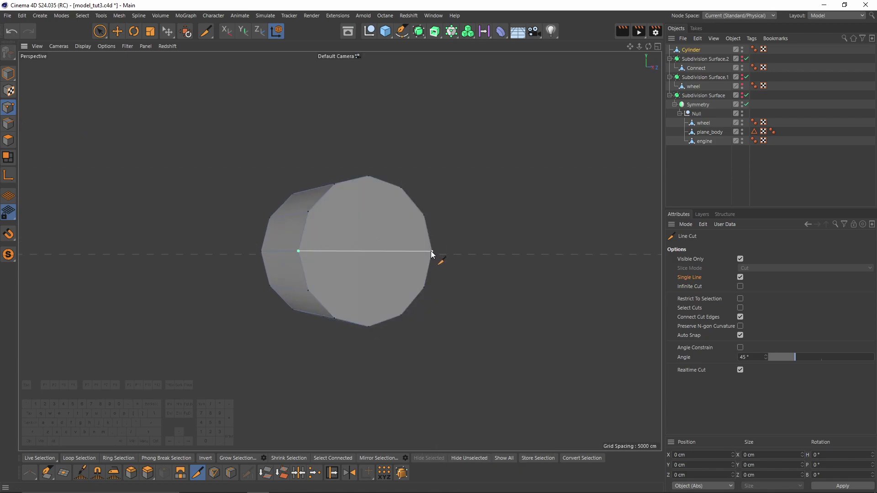
{"action": "left_click", "coordinate": [431, 252]}
{"action": "left_click_drag", "start_coordinate": [322, 221], "coordinate": [337, 235], "text": "alt"}
{"action": "left_click", "coordinate": [323, 219]}
{"action": "left_click", "coordinate": [429, 219]}
{"action": "mouse_move", "coordinate": [378, 330]}
{"action": "left_mouse_down"}
{"action": "mouse_move", "coordinate": [398, 221]}
{"action": "mouse_move", "coordinate": [382, 184]}
{"action": "left_mouse_up"}
Select the four middle faces of the end cap and try extruding them outward along X.
{"action": "key", "text": "e"}
{"action": "left_click", "coordinate": [8, 140]}
{"action": "left_click", "coordinate": [349, 238]}
{"action": "left_click", "coordinate": [361, 273], "text": "shift"}
{"action": "left_click", "coordinate": [396, 269], "text": "shift"}
{"action": "left_click", "coordinate": [398, 242], "text": "shift"}
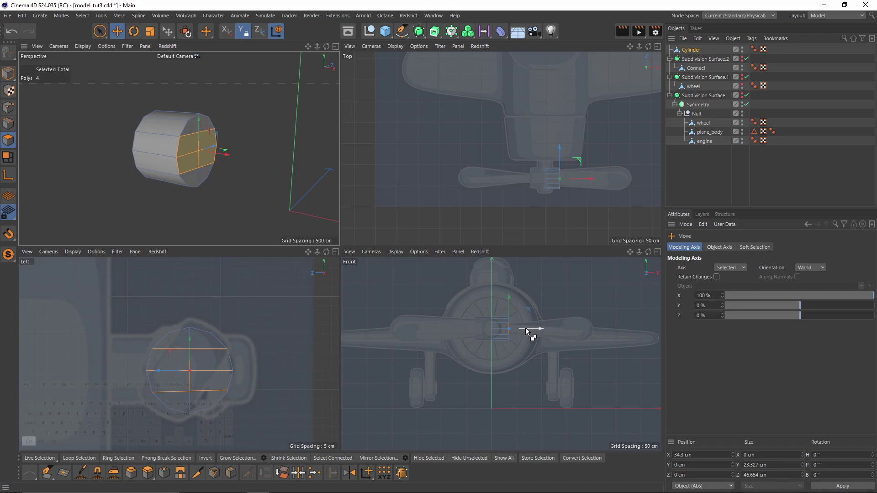
{"action": "left_click_drag", "start_coordinate": [525, 328], "coordinate": [607, 344]}
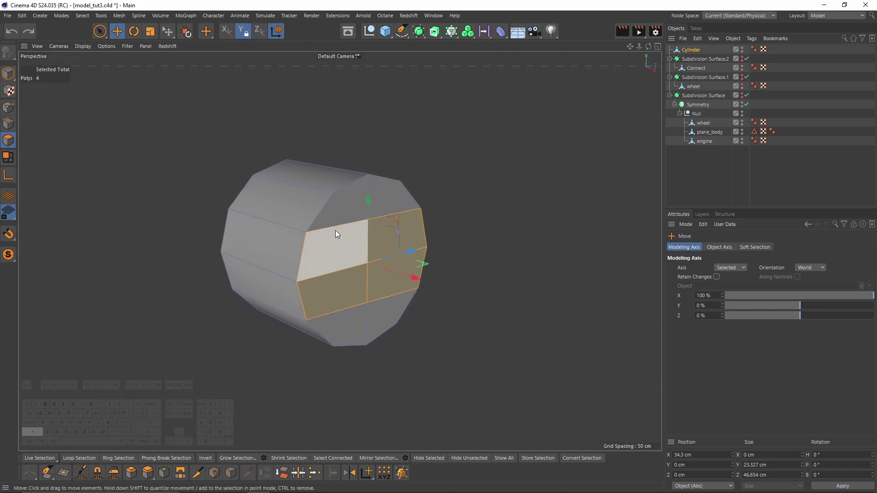
Extend the selection to all the faces of the cylinder's end cap.
{"action": "left_click", "coordinate": [335, 247], "text": "shift"}
{"action": "left_click", "coordinate": [335, 215], "text": "shift"}
{"action": "left_click", "coordinate": [391, 246], "text": "shift"}
{"action": "left_click", "coordinate": [404, 306], "text": "shift"}
{"action": "left_click", "coordinate": [351, 313], "text": "shift"}
Try an Extrude Inner on the cap faces, check the cap's upper edges, and undo the inset.
{"action": "key", "text": "m"}
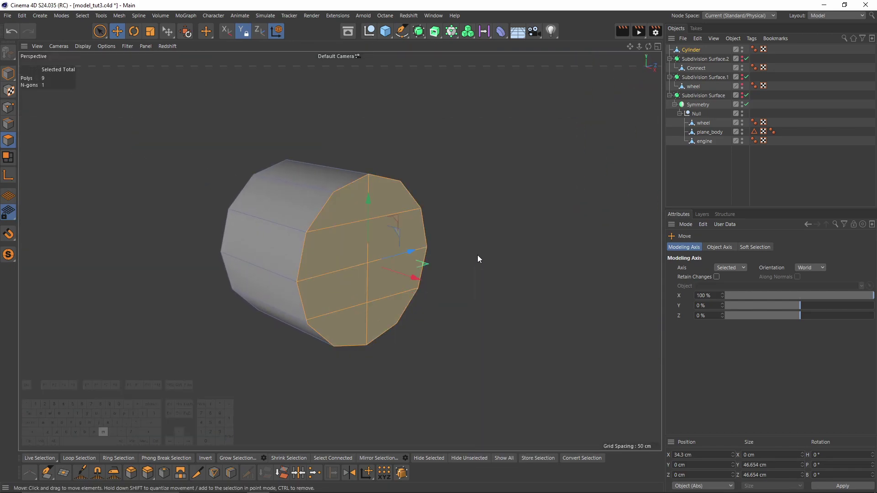
{"action": "key", "text": "w"}
{"action": "left_click_drag", "start_coordinate": [482, 323], "coordinate": [492, 323]}
{"action": "key", "text": "ctrl+z"}
{"action": "mouse_move", "coordinate": [555, 327]}
{"action": "left_mouse_down"}
{"action": "mouse_move", "coordinate": [574, 327]}
{"action": "mouse_move", "coordinate": [566, 328]}
{"action": "left_mouse_up"}
{"action": "left_click", "coordinate": [9, 124]}
{"action": "key", "text": "e"}
{"action": "left_click", "coordinate": [353, 229]}
{"action": "left_click", "coordinate": [383, 220], "text": "shift"}
{"action": "left_click_drag", "start_coordinate": [383, 236], "coordinate": [591, 285], "text": "alt"}
{"action": "left_click", "coordinate": [8, 140]}
{"action": "key", "text": "ctrl+z"}
{"action": "key", "text": "ctrl+z"}
Inset the cap faces with Extrude Inner at a 0.1 cm offset and scale them down to about 39.1 cm across.
{"action": "left_click_drag", "start_coordinate": [490, 311], "coordinate": [473, 275], "text": "alt"}
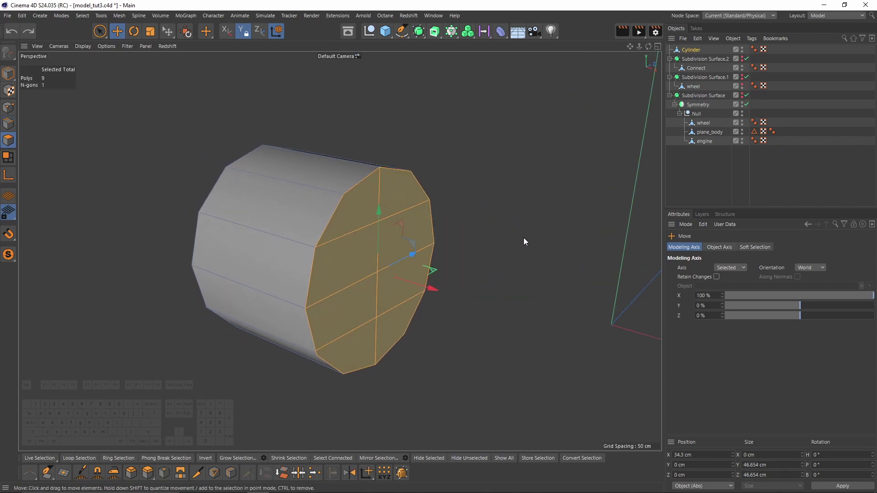
{"action": "right_click", "coordinate": [524, 238]}
{"action": "left_click", "coordinate": [564, 132]}
{"action": "scroll", "coordinate": [420, 238], "scroll_direction": "up", "scroll_amount": 1}
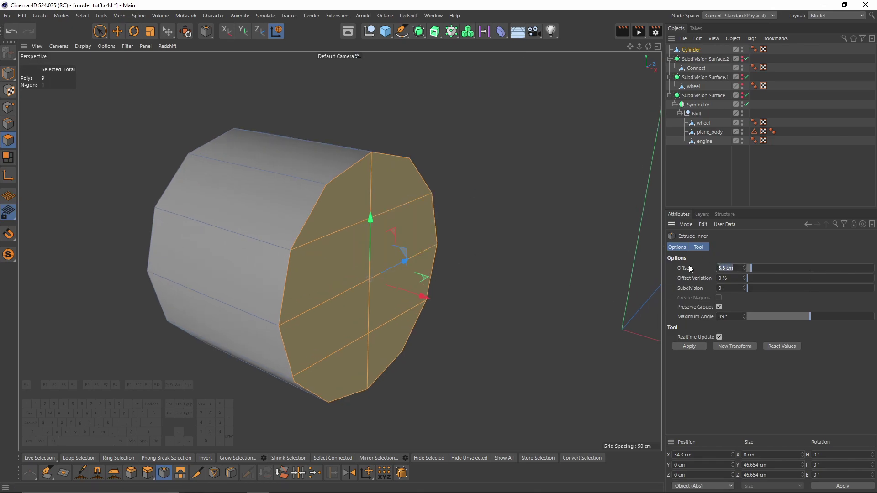
{"action": "type", "text": ",1"}
{"action": "key", "text": "Return"}
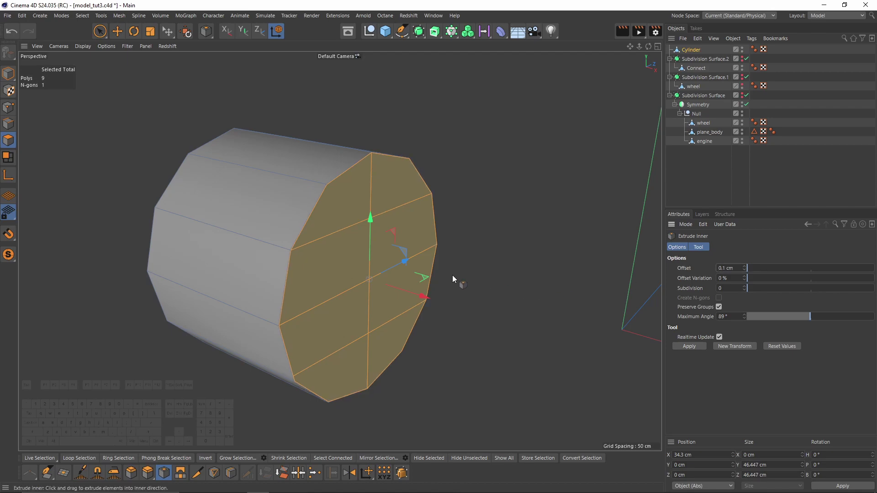
{"action": "key", "text": "t"}
{"action": "left_click_drag", "start_coordinate": [580, 332], "coordinate": [515, 338]}
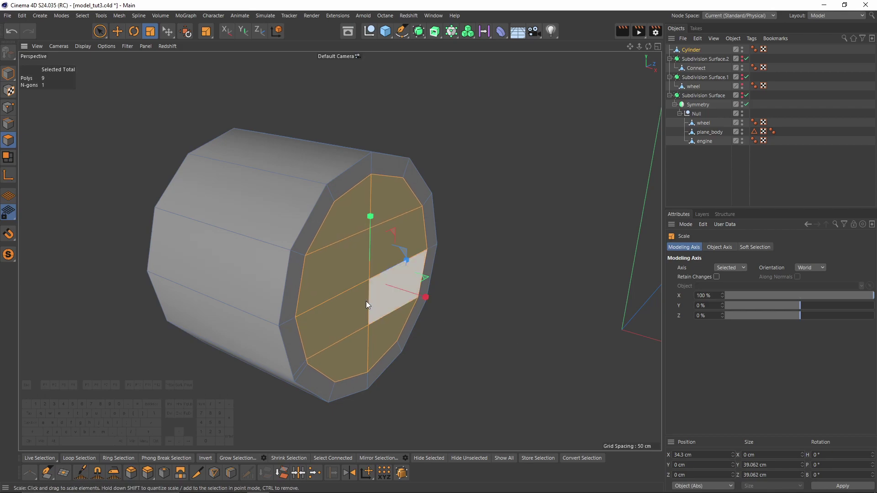
Try selecting only the four middle faces of the inset cap, and undo back to the whole inset selection.
{"action": "left_click", "coordinate": [334, 274]}
{"action": "left_click", "coordinate": [385, 263], "text": "shift"}
{"action": "left_click", "coordinate": [388, 292], "text": "shift"}
{"action": "left_click", "coordinate": [364, 286], "text": "shift"}
{"action": "left_click_drag", "start_coordinate": [363, 287], "coordinate": [255, 253], "text": "alt"}
{"action": "key", "text": "e"}
{"action": "key", "text": "ctrl+z"}
Weld the doubled points at the cap's lower corner, on both the inset edge and the outer rim.
{"action": "scroll", "coordinate": [260, 317], "scroll_direction": "up", "scroll_amount": 3}
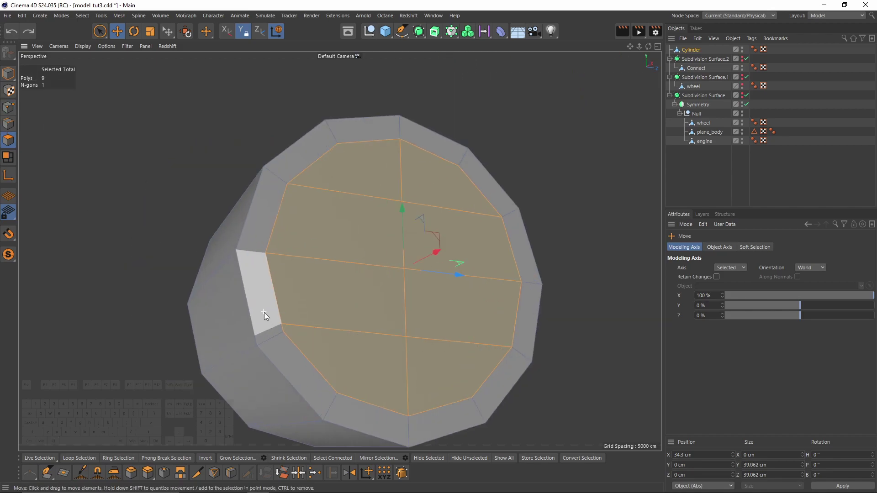
{"action": "left_click", "coordinate": [8, 107]}
{"action": "key", "text": "0"}
{"action": "left_click_drag", "start_coordinate": [280, 320], "coordinate": [298, 345]}
{"action": "key", "text": "m"}
{"action": "key", "text": "q"}
{"action": "left_click", "coordinate": [287, 335]}
{"action": "key", "text": "space"}
{"action": "left_click_drag", "start_coordinate": [248, 336], "coordinate": [266, 357]}
{"action": "key", "text": "space"}
{"action": "left_click", "coordinate": [258, 351]}
Select the inset cap's four middle faces and extrude them along X to about 201.2 cm to form the blade.
{"action": "left_click", "coordinate": [8, 140]}
{"action": "key", "text": "e"}
{"action": "mouse_move", "coordinate": [366, 246]}
{"action": "left_mouse_down"}
{"action": "mouse_move", "coordinate": [445, 293]}
{"action": "mouse_move", "coordinate": [375, 299]}
{"action": "left_mouse_up"}
{"action": "left_click_drag", "start_coordinate": [374, 299], "coordinate": [607, 277], "text": "alt"}
{"action": "left_click_drag", "start_coordinate": [608, 277], "coordinate": [443, 289], "text": "alt"}
{"action": "middle_click", "coordinate": [445, 304]}
{"action": "middle_click", "coordinate": [449, 316]}
{"action": "left_click_drag", "start_coordinate": [420, 203], "coordinate": [574, 223]}
In the Top view, move the outer corner points of the blade's tip inward to about X 189.7 cm.
{"action": "middle_click", "coordinate": [575, 224]}
{"action": "middle_click", "coordinate": [577, 180]}
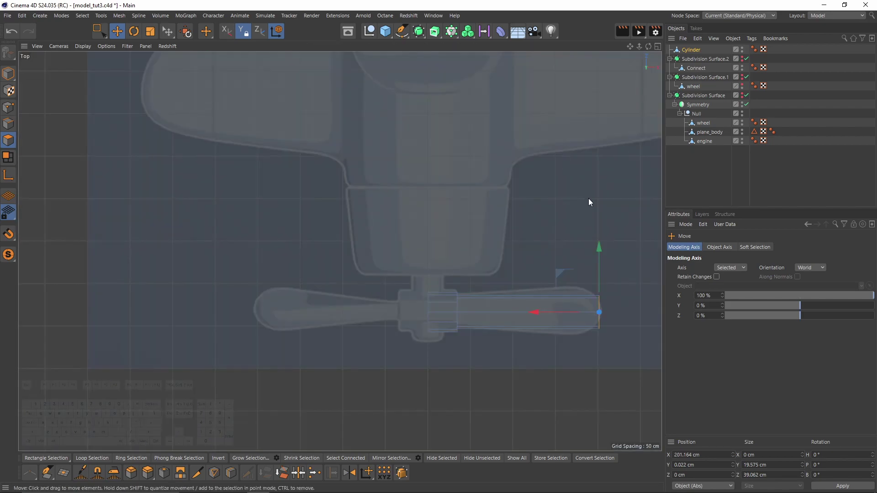
{"action": "middle_click_drag", "start_coordinate": [578, 179], "coordinate": [517, 93], "text": "alt"}
{"action": "scroll", "coordinate": [516, 93], "scroll_direction": "up", "scroll_amount": 2}
{"action": "left_click", "coordinate": [8, 108]}
{"action": "key", "text": "0"}
{"action": "mouse_move", "coordinate": [530, 221]}
{"action": "left_mouse_down"}
{"action": "mouse_move", "coordinate": [560, 243]}
{"action": "mouse_move", "coordinate": [567, 279]}
{"action": "left_mouse_up"}
{"action": "scroll", "coordinate": [534, 266], "scroll_direction": "up", "scroll_amount": 2}
{"action": "left_click_drag", "start_coordinate": [601, 242], "coordinate": [600, 243]}
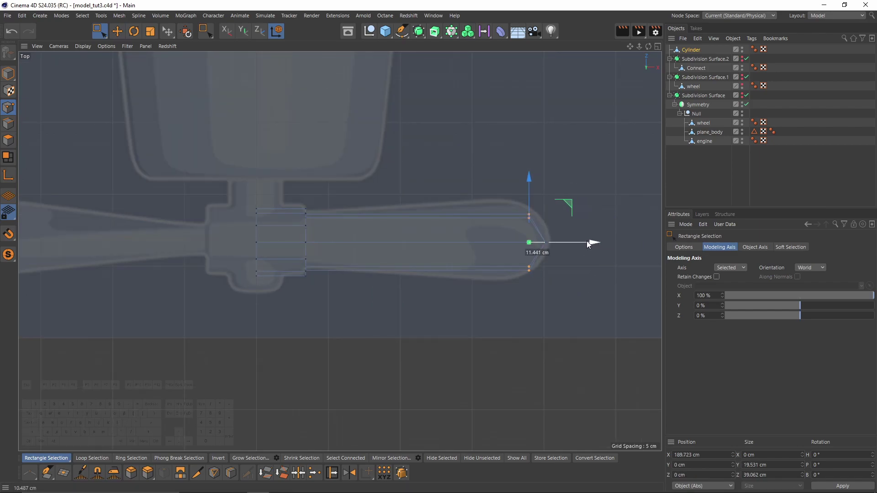
Select the upper and lower centre points of the blade's tip and move them inward to about X 198.7 cm.
{"action": "middle_click", "coordinate": [567, 236]}
{"action": "key", "text": "F1"}
{"action": "scroll", "coordinate": [436, 243], "scroll_direction": "down", "scroll_amount": 3}
{"action": "left_click_drag", "start_coordinate": [377, 264], "coordinate": [302, 242], "text": "alt"}
{"action": "scroll", "coordinate": [457, 248], "scroll_direction": "up", "scroll_amount": 1}
{"action": "key", "text": "e"}
{"action": "left_click", "coordinate": [466, 237]}
{"action": "left_click", "coordinate": [463, 288], "text": "shift"}
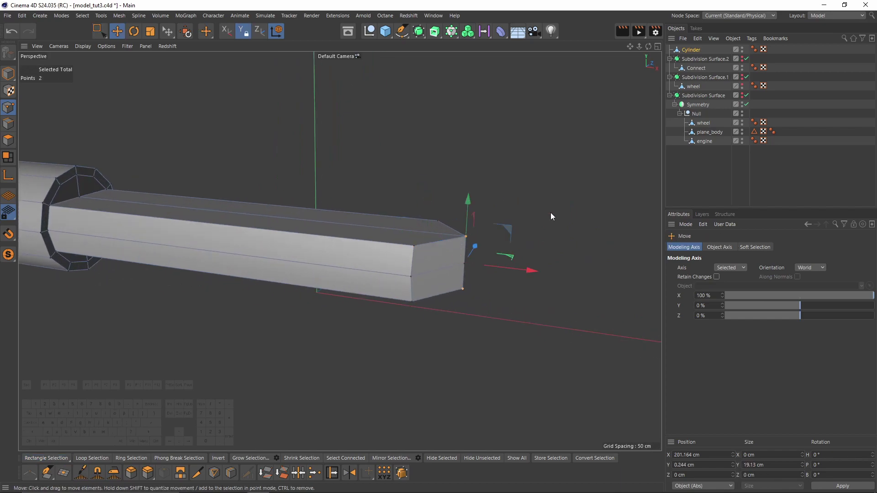
{"action": "middle_click", "coordinate": [538, 229]}
{"action": "middle_click", "coordinate": [597, 174]}
{"action": "scroll", "coordinate": [525, 235], "scroll_direction": "up", "scroll_amount": 3}
{"action": "left_click_drag", "start_coordinate": [611, 248], "coordinate": [587, 247]}
Put the cylinder under a new Subdivision Surface and add a loop cut across the blade near its tip.
{"action": "key", "text": "k"}
{"action": "key", "text": "l"}
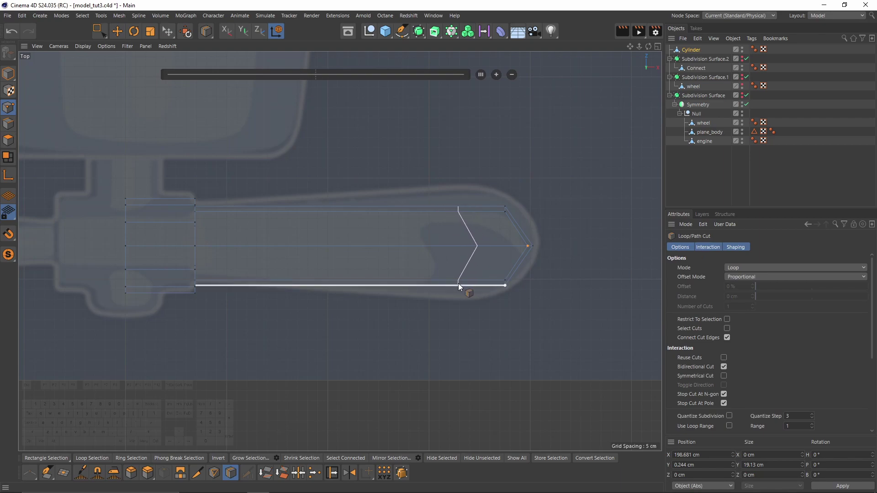
{"action": "key", "text": "q"}
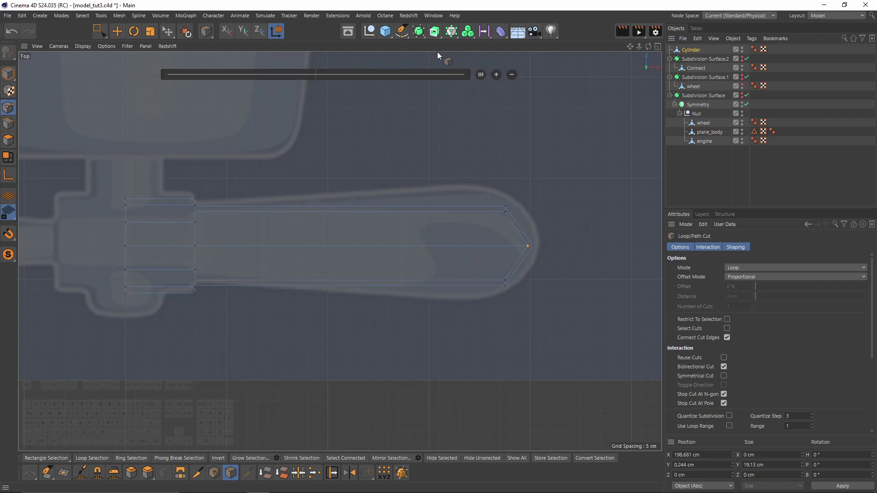
{"action": "left_click", "coordinate": [419, 31], "text": "alt"}
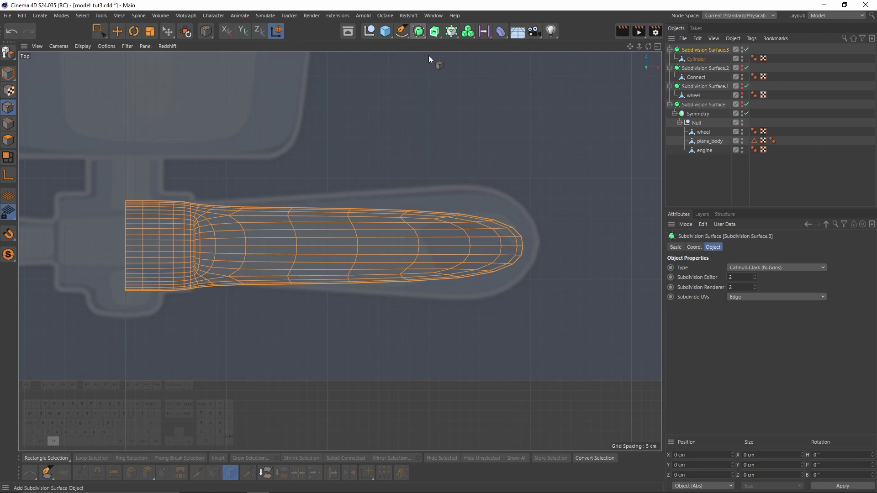
{"action": "left_click", "coordinate": [702, 61]}
{"action": "left_click", "coordinate": [455, 284]}
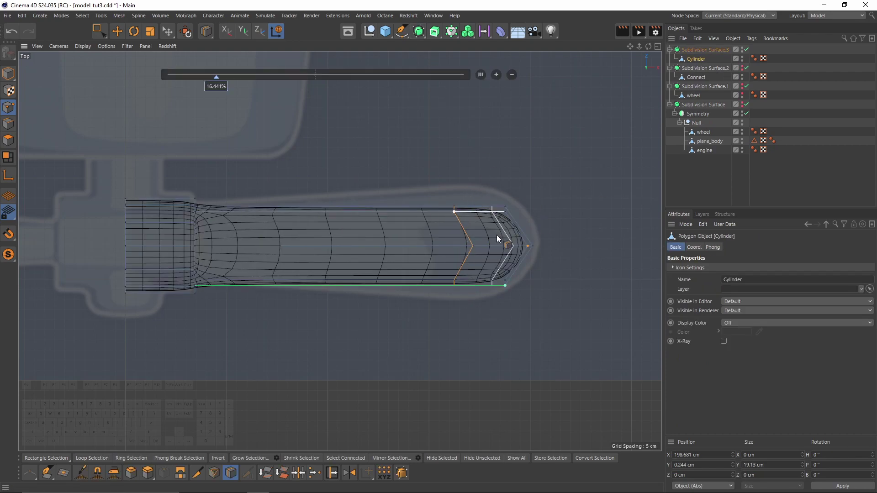
In the Top view, select the blade's tip points, widen them to about 54.1 cm along Z and move them outward to about X 210 cm.
{"action": "key", "text": "0"}
{"action": "left_click_drag", "start_coordinate": [434, 180], "coordinate": [646, 350]}
{"action": "key", "text": "t"}
{"action": "key", "text": "e"}
{"action": "left_click_drag", "start_coordinate": [582, 247], "coordinate": [599, 248]}
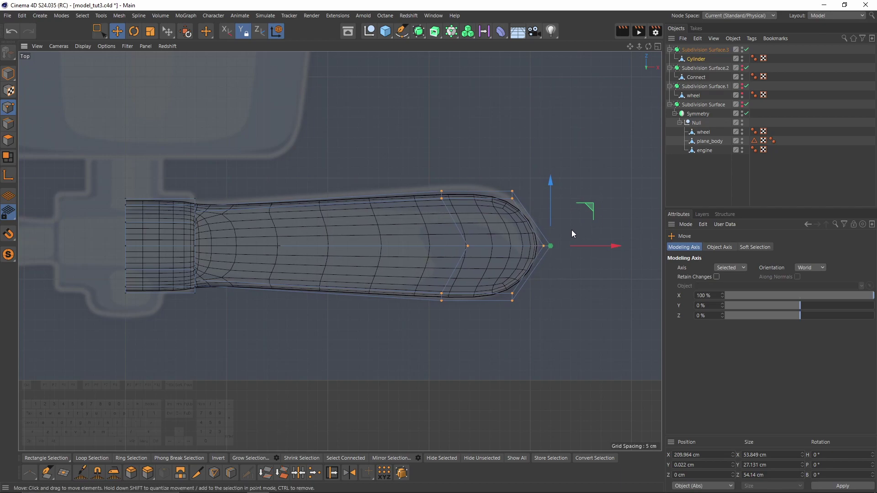
Turn off the smoothing and add loop cuts around the blade's root and near the hub's blade-side rim, at about 10.4% on the hub.
{"action": "middle_click", "coordinate": [422, 289]}
{"action": "middle_click", "coordinate": [255, 211]}
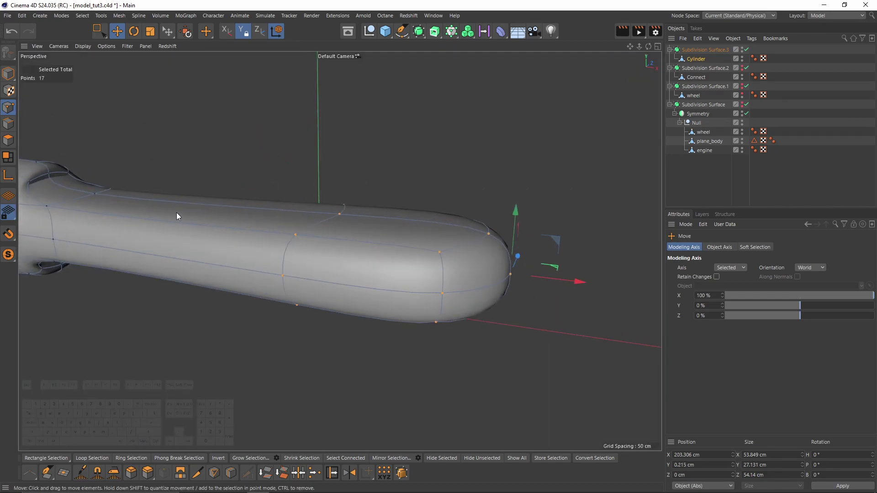
{"action": "middle_click_drag", "start_coordinate": [177, 212], "coordinate": [356, 220], "text": "alt"}
{"action": "key", "text": "q"}
{"action": "middle_click_drag", "start_coordinate": [256, 242], "coordinate": [339, 251], "text": "alt"}
{"action": "scroll", "coordinate": [266, 222], "scroll_direction": "up", "scroll_amount": 4}
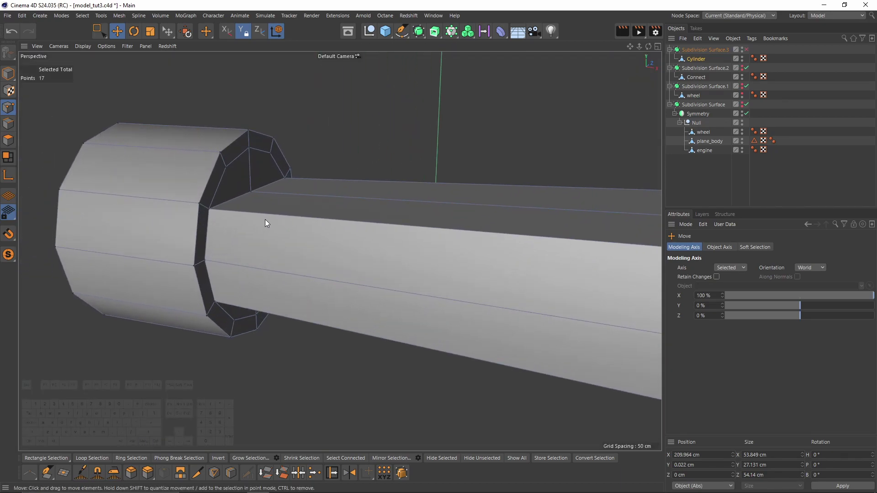
{"action": "key", "text": "k"}
{"action": "key", "text": "l"}
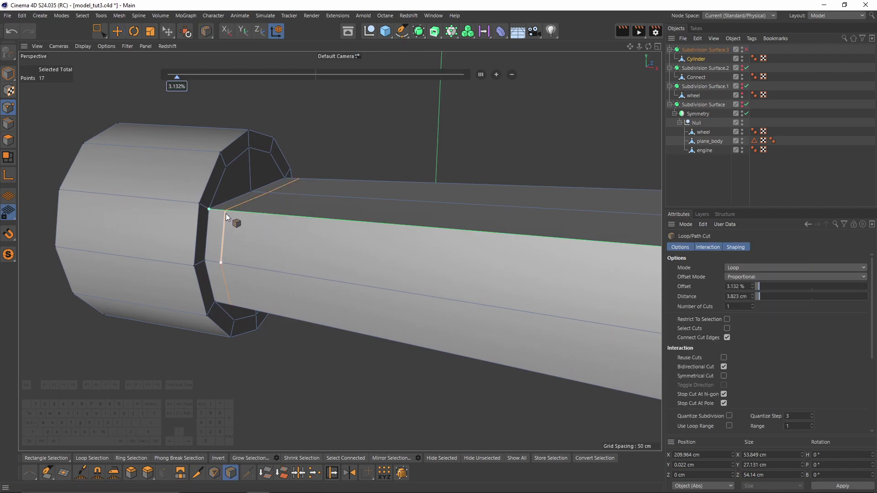
{"action": "left_click", "coordinate": [183, 201]}
{"action": "key", "text": "q"}
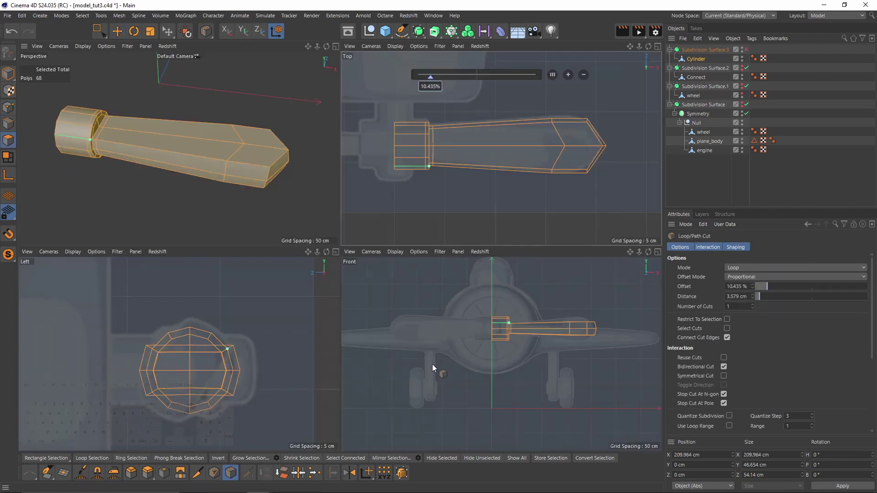
Select the polygons of the blade's tip section in the Front view and try rotating them to twist the blade.
{"action": "middle_click", "coordinate": [433, 364]}
{"action": "scroll", "coordinate": [503, 256], "scroll_direction": "up", "scroll_amount": 3}
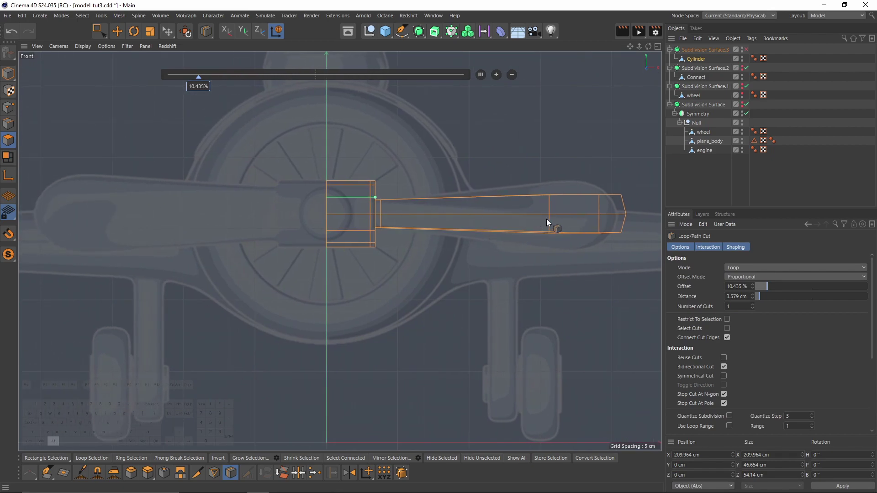
{"action": "key", "text": "space"}
{"action": "left_click_drag", "start_coordinate": [507, 151], "coordinate": [657, 290]}
{"action": "middle_click", "coordinate": [282, 155]}
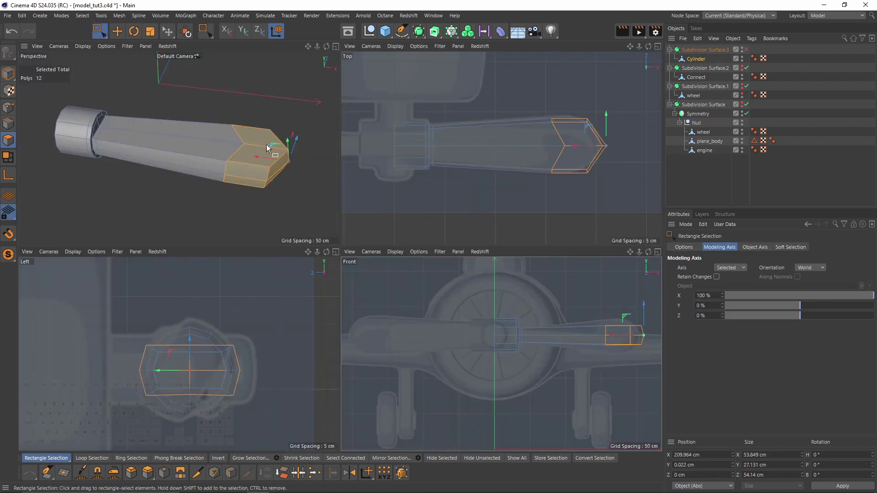
{"action": "middle_click", "coordinate": [282, 157]}
{"action": "key", "text": "r"}
{"action": "left_click_drag", "start_coordinate": [602, 274], "coordinate": [572, 345]}
{"action": "key", "text": "ctrl+z"}
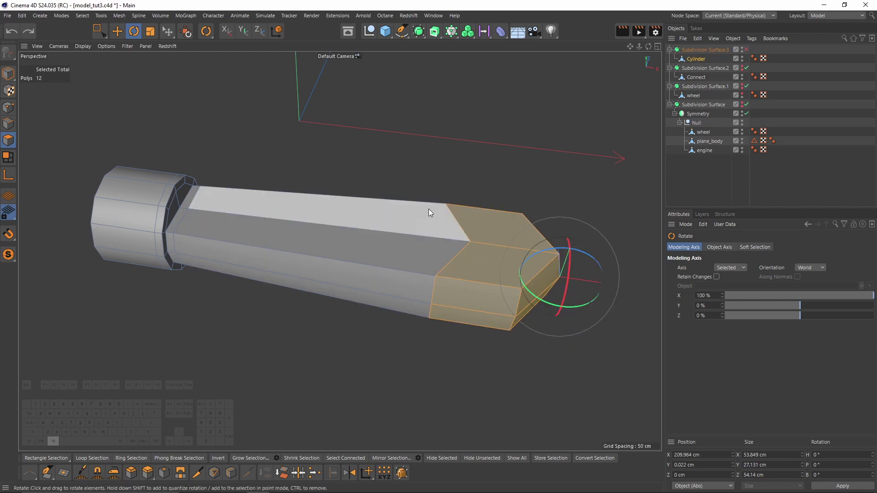
Add a Twist deformer and rotate it to a bank of 90° so it runs along the blade.
{"action": "left_click_drag", "start_coordinate": [500, 33], "coordinate": [715, 73]}
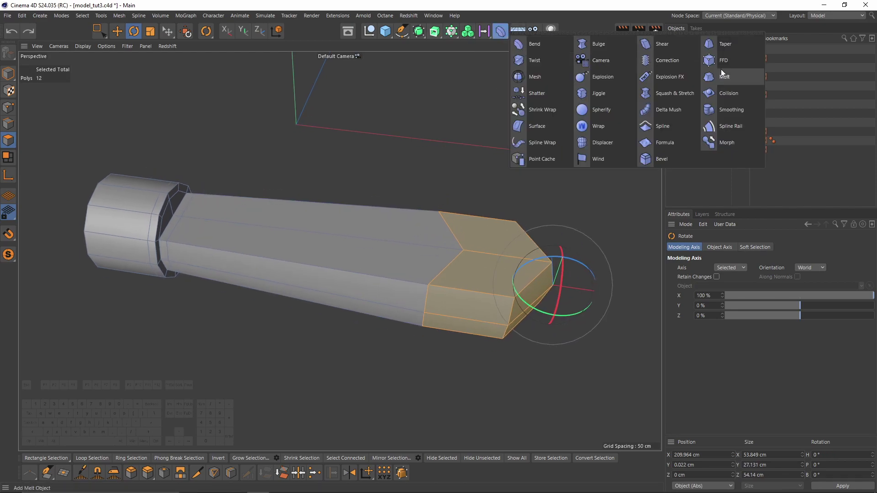
{"action": "left_click_drag", "start_coordinate": [737, 44], "coordinate": [534, 61]}
{"action": "right_click_drag", "start_coordinate": [470, 237], "coordinate": [451, 247], "text": "alt"}
{"action": "left_click_drag", "start_coordinate": [451, 246], "coordinate": [447, 281], "text": "alt"}
{"action": "left_click_drag", "start_coordinate": [420, 228], "coordinate": [457, 182], "text": "alt"}
{"action": "left_click_drag", "start_coordinate": [739, 296], "coordinate": [768, 296]}
{"action": "key", "text": "ctrl+z"}
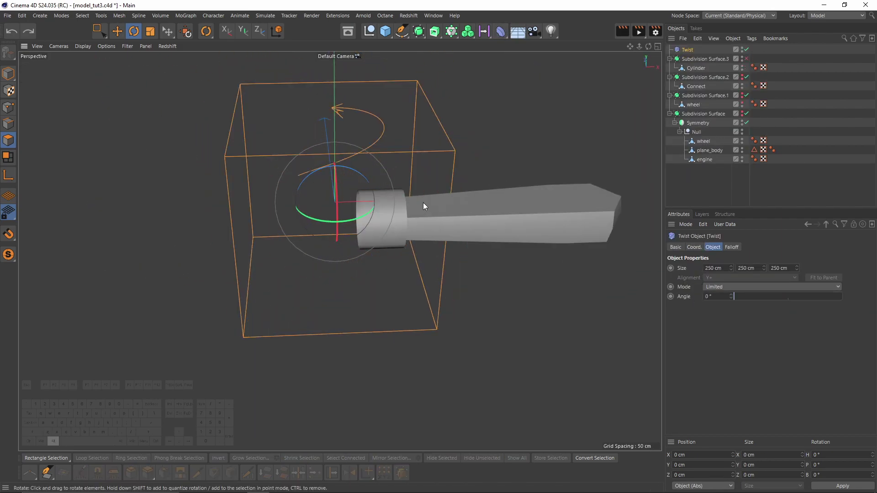
{"action": "left_click_drag", "start_coordinate": [428, 200], "coordinate": [359, 218], "text": "alt"}
{"action": "left_click_drag", "start_coordinate": [314, 198], "coordinate": [378, 269]}
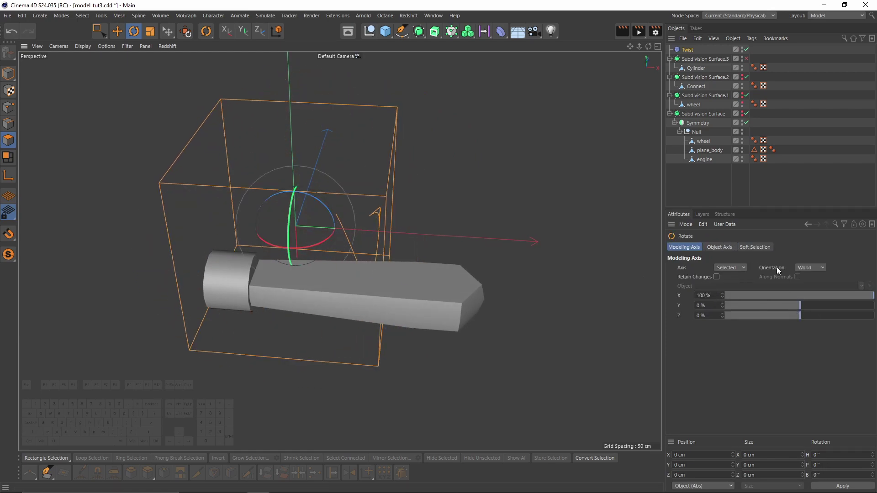
{"action": "left_click", "coordinate": [687, 50]}
{"action": "left_click_drag", "start_coordinate": [734, 296], "coordinate": [747, 297]}
{"action": "key", "text": "ctrl+z"}
In the Top view, move the Twist deformer onto the blade at about X 167.1 cm, Z -324.7 cm.
{"action": "left_click", "coordinate": [8, 74]}
{"action": "key", "text": "e"}
{"action": "middle_click", "coordinate": [412, 194]}
{"action": "middle_click", "coordinate": [417, 195]}
{"action": "right_click_drag", "start_coordinate": [418, 186], "coordinate": [347, 199], "text": "alt"}
{"action": "middle_click_drag", "start_coordinate": [366, 137], "coordinate": [334, 208], "text": "alt"}
{"action": "left_click_drag", "start_coordinate": [357, 73], "coordinate": [438, 226]}
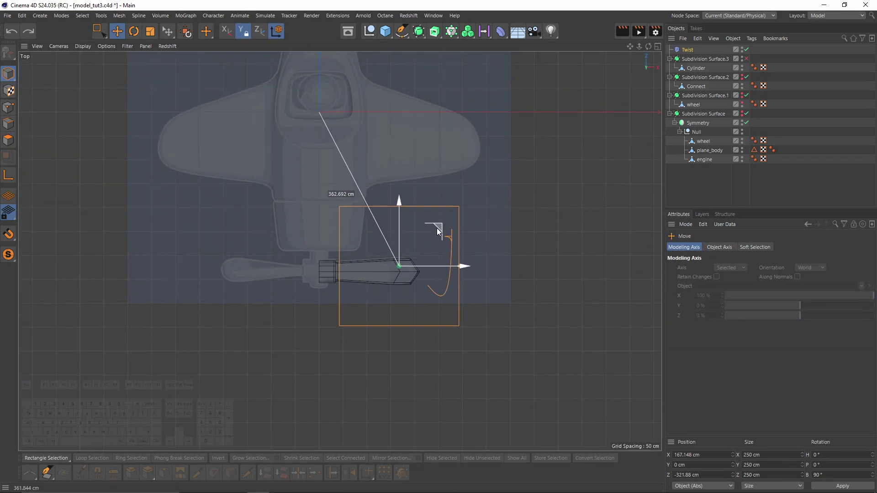
Size the Twist deformer to 236 cm by 170 cm and move it along the blade to about X 127 cm.
{"action": "left_click", "coordinate": [688, 49]}
{"action": "scroll", "coordinate": [546, 233], "scroll_direction": "up", "scroll_amount": 2}
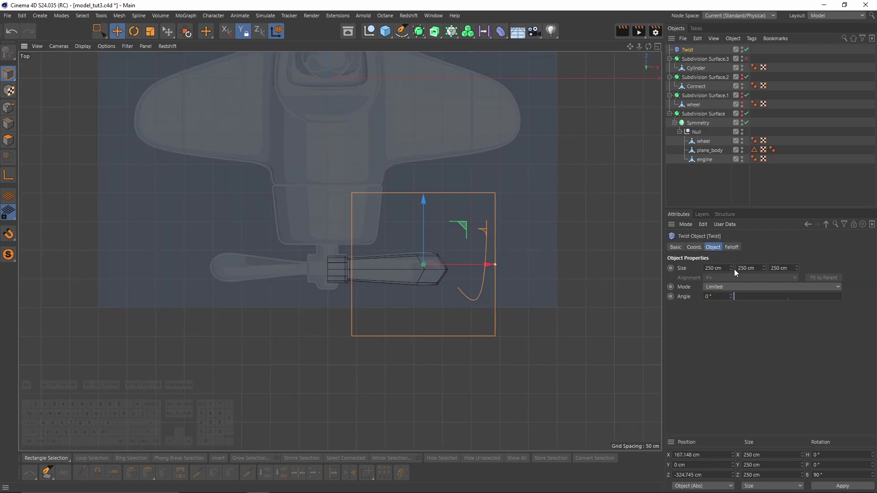
{"action": "left_click_drag", "start_coordinate": [731, 268], "coordinate": [731, 272]}
{"action": "left_click_drag", "start_coordinate": [764, 268], "coordinate": [764, 307]}
{"action": "scroll", "coordinate": [463, 263], "scroll_direction": "up", "scroll_amount": 2}
{"action": "left_click_drag", "start_coordinate": [455, 268], "coordinate": [420, 268]}
{"action": "left_click_drag", "start_coordinate": [764, 268], "coordinate": [764, 266]}
{"action": "left_click_drag", "start_coordinate": [407, 267], "coordinate": [404, 270]}
In the Front view, raise the Twist deformer to about Y 159.6 cm and set its first size value to 34 cm.
{"action": "middle_click", "coordinate": [424, 275]}
{"action": "middle_click", "coordinate": [486, 318]}
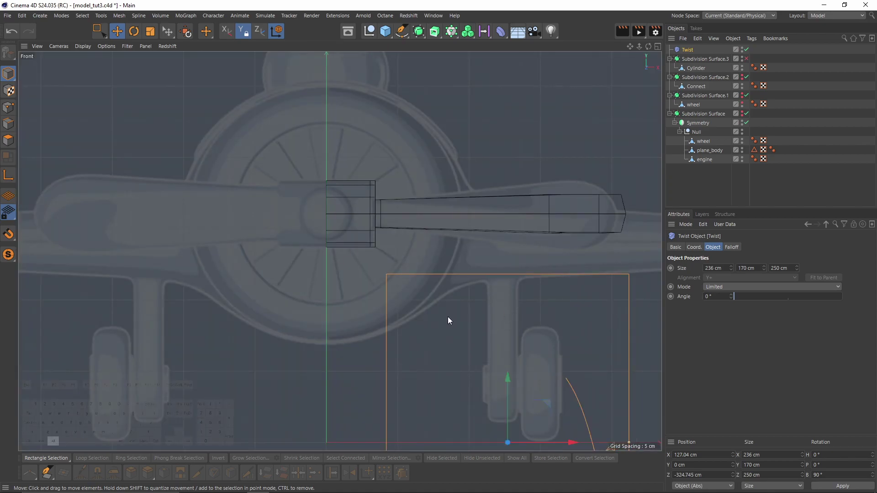
{"action": "scroll", "coordinate": [448, 317], "scroll_direction": "up", "scroll_amount": 2}
{"action": "scroll", "coordinate": [438, 276], "scroll_direction": "down", "scroll_amount": 3}
{"action": "left_click_drag", "start_coordinate": [444, 260], "coordinate": [431, 138]}
{"action": "scroll", "coordinate": [456, 197], "scroll_direction": "up", "scroll_amount": 3}
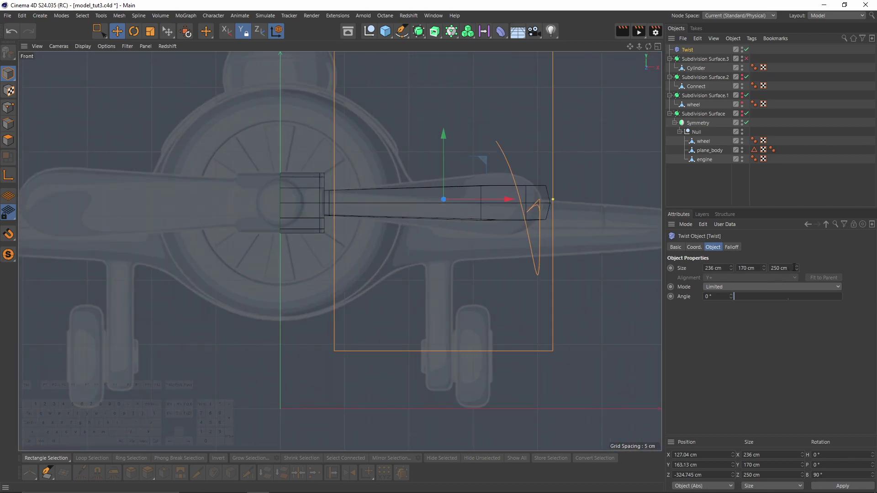
{"action": "left_click_drag", "start_coordinate": [797, 268], "coordinate": [797, 272]}
{"action": "left_click_drag", "start_coordinate": [731, 267], "coordinate": [731, 360]}
{"action": "left_click_drag", "start_coordinate": [517, 209], "coordinate": [516, 213]}
In the Left view, set the Twist deformer's third size value to 70 cm and centre it on the blade at about Z -333.9 cm.
{"action": "middle_click", "coordinate": [515, 213]}
{"action": "middle_click", "coordinate": [229, 325]}
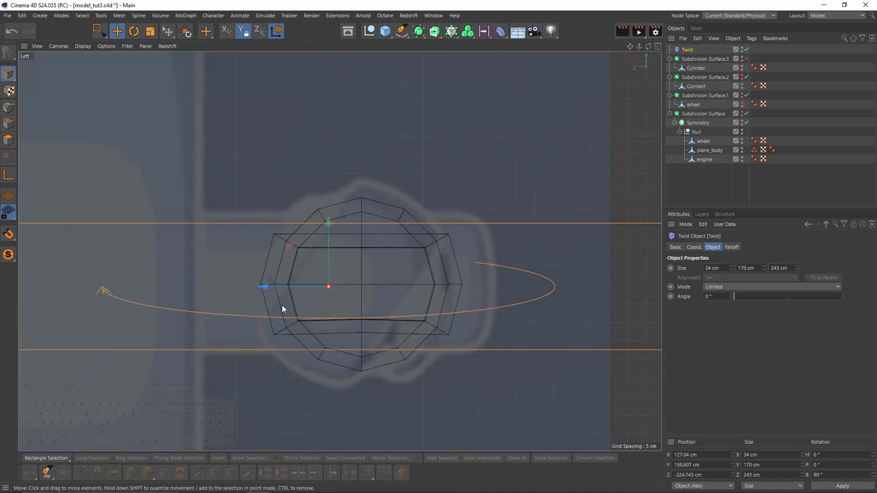
{"action": "scroll", "coordinate": [374, 250], "scroll_direction": "down", "scroll_amount": 5}
{"action": "left_click_drag", "start_coordinate": [797, 268], "coordinate": [797, 347]}
{"action": "scroll", "coordinate": [396, 265], "scroll_direction": "up", "scroll_amount": 2}
{"action": "left_click_drag", "start_coordinate": [308, 260], "coordinate": [593, 207]}
{"action": "scroll", "coordinate": [386, 270], "scroll_direction": "up", "scroll_amount": 1}
{"action": "middle_click", "coordinate": [379, 243]}
{"action": "middle_click", "coordinate": [229, 117]}
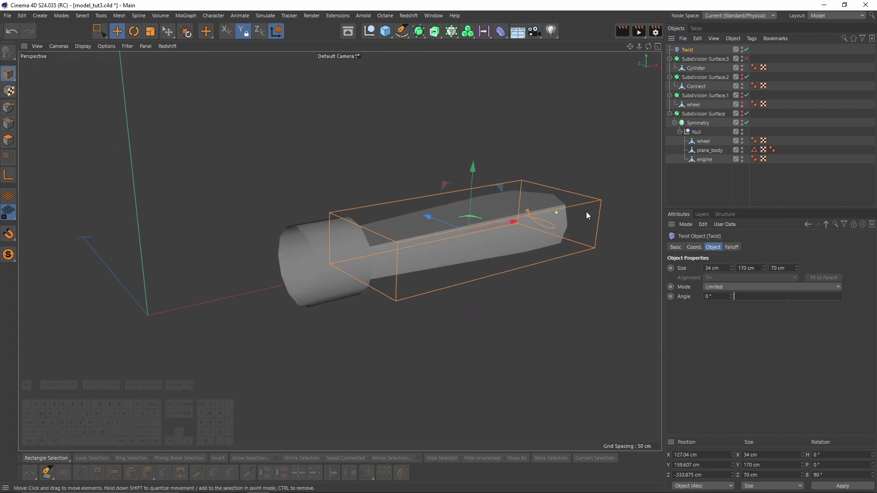
Make the Twist deformer a child of the Cylinder and rename the Cylinder as propeller.
{"action": "left_click", "coordinate": [463, 223]}
{"action": "left_click_drag", "start_coordinate": [700, 70], "coordinate": [698, 64]}
{"action": "double_click", "coordinate": [697, 59]}
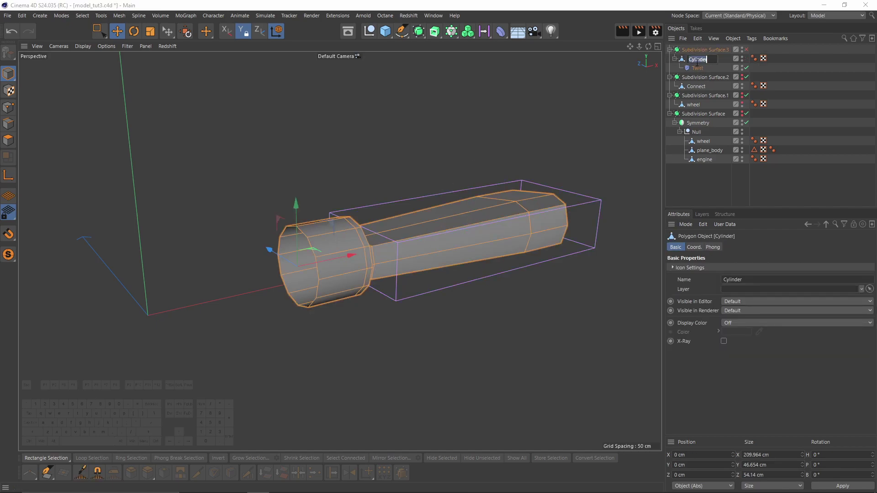
{"action": "type", "text": "propeller"}
{"action": "key", "text": "Return"}
Show the mesh lines in the viewport and set the Twist deformer's angle to 107°.
{"action": "left_click", "coordinate": [698, 67]}
{"action": "mouse_move", "coordinate": [490, 246]}
{"action": "left_mouse_down", "text": "alt"}
{"action": "mouse_move", "coordinate": [468, 274]}
{"action": "mouse_move", "coordinate": [460, 270]}
{"action": "left_mouse_up", "text": "alt"}
{"action": "key", "text": "n"}
{"action": "key", "text": "b"}
{"action": "left_click_drag", "start_coordinate": [736, 297], "coordinate": [766, 298]}
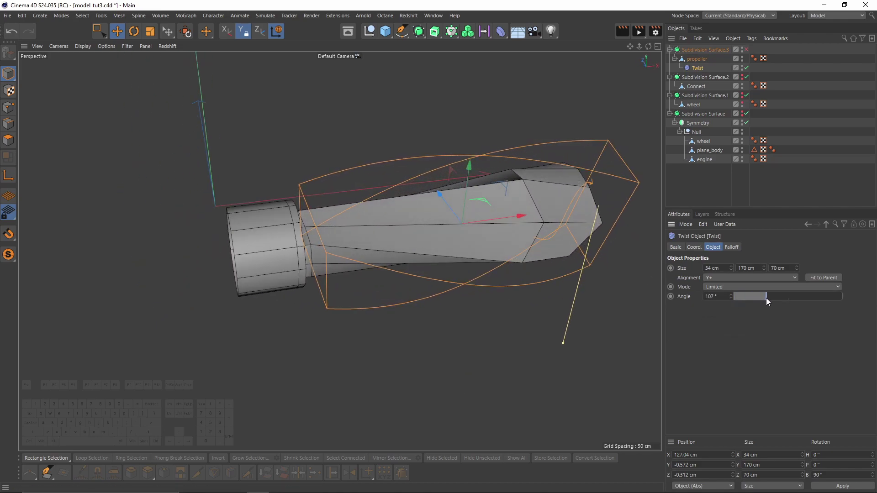
Compare the twisted blade with the Left view reference and set the Twist deformer's angle to -74°.
{"action": "left_click_drag", "start_coordinate": [456, 271], "coordinate": [416, 292], "text": "alt"}
{"action": "middle_click", "coordinate": [417, 298]}
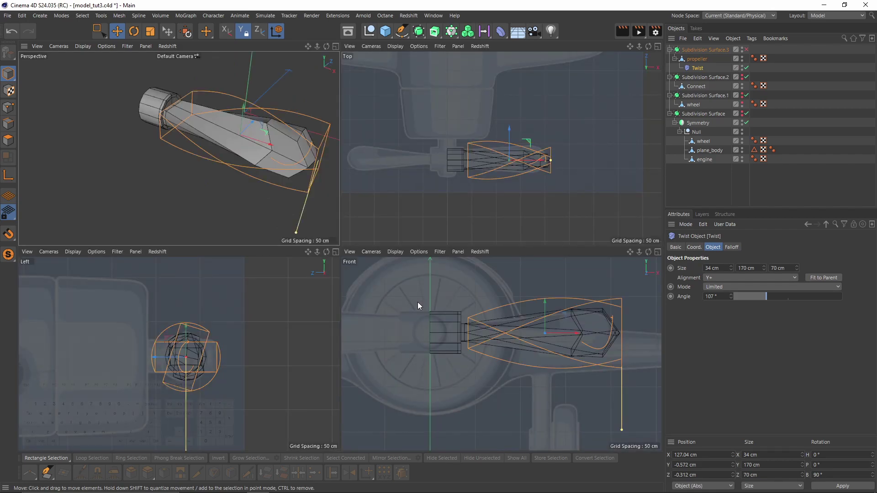
{"action": "middle_click", "coordinate": [279, 346]}
{"action": "left_click", "coordinate": [725, 296]}
{"action": "left_click_drag", "start_coordinate": [731, 296], "coordinate": [734, 298]}
{"action": "key", "text": "F1"}
{"action": "left_click_drag", "start_coordinate": [343, 197], "coordinate": [440, 262], "text": "alt"}
{"action": "right_click_drag", "start_coordinate": [440, 261], "coordinate": [423, 218], "text": "alt"}
{"action": "middle_click_drag", "start_coordinate": [423, 220], "coordinate": [435, 240], "text": "alt"}
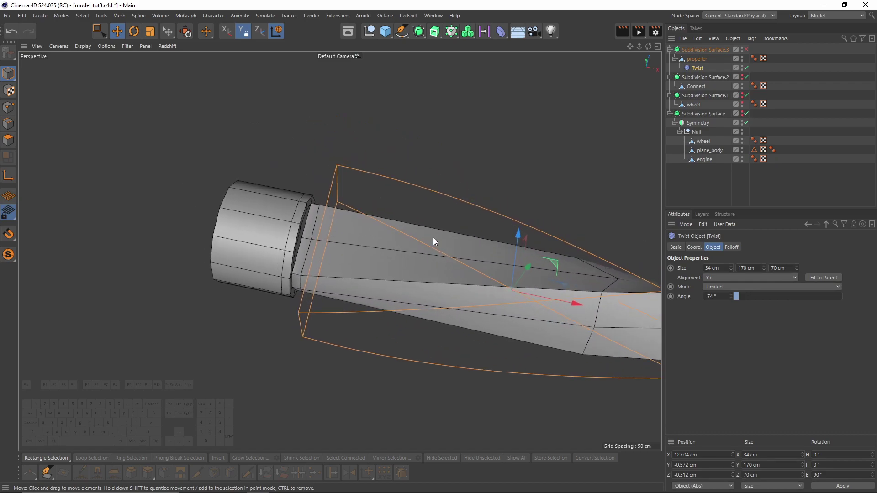
Disable the Twist deformer and divide the propeller blade's long section evenly with three loop cuts, each at 50%.
{"action": "left_click", "coordinate": [747, 68]}
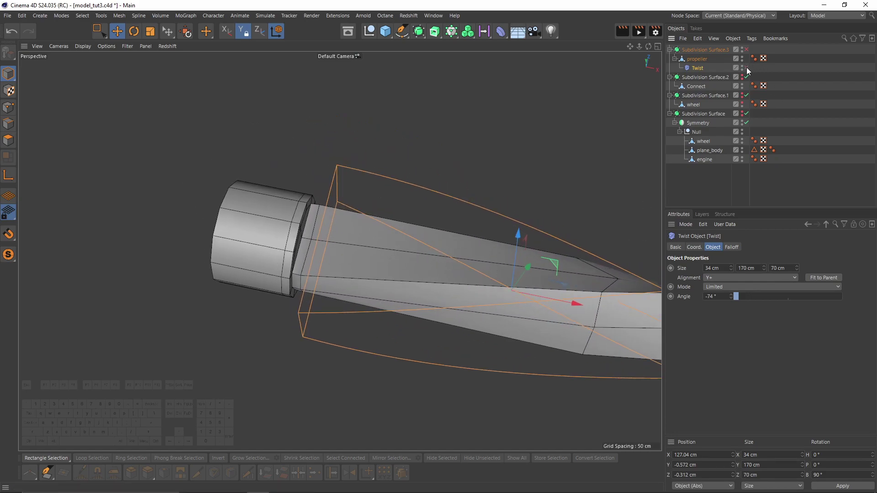
{"action": "left_click", "coordinate": [9, 140]}
{"action": "left_click", "coordinate": [697, 59]}
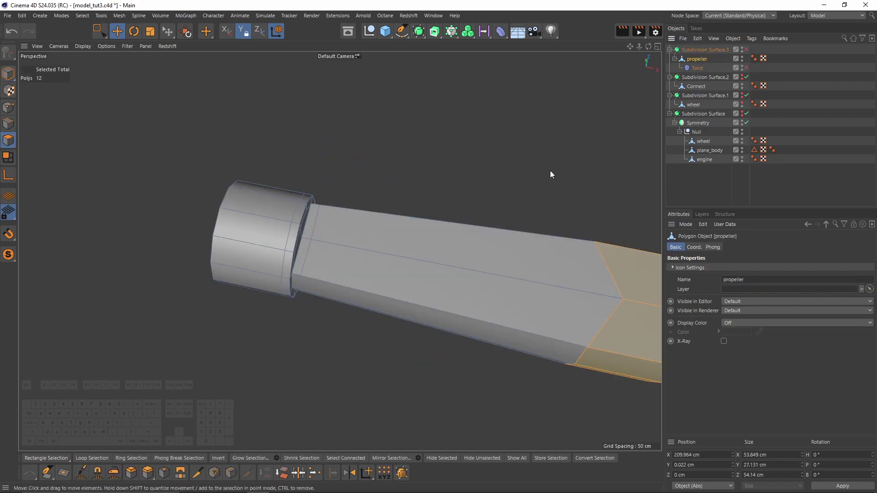
{"action": "left_click", "coordinate": [447, 252]}
{"action": "left_click", "coordinate": [572, 291], "text": "shift"}
{"action": "left_click_drag", "start_coordinate": [572, 292], "coordinate": [499, 252], "text": "alt"}
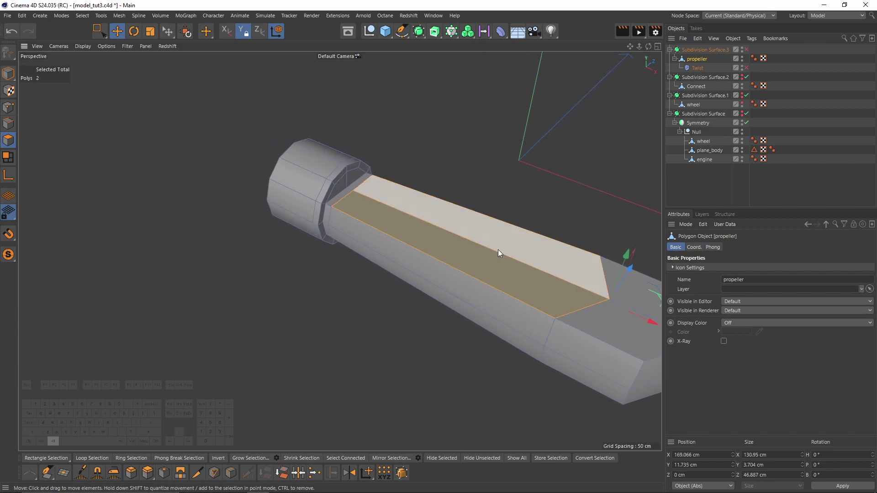
{"action": "key", "text": "k"}
{"action": "key", "text": "l"}
{"action": "left_click_drag", "start_coordinate": [418, 251], "coordinate": [428, 293], "text": "alt"}
{"action": "left_click", "coordinate": [384, 278]}
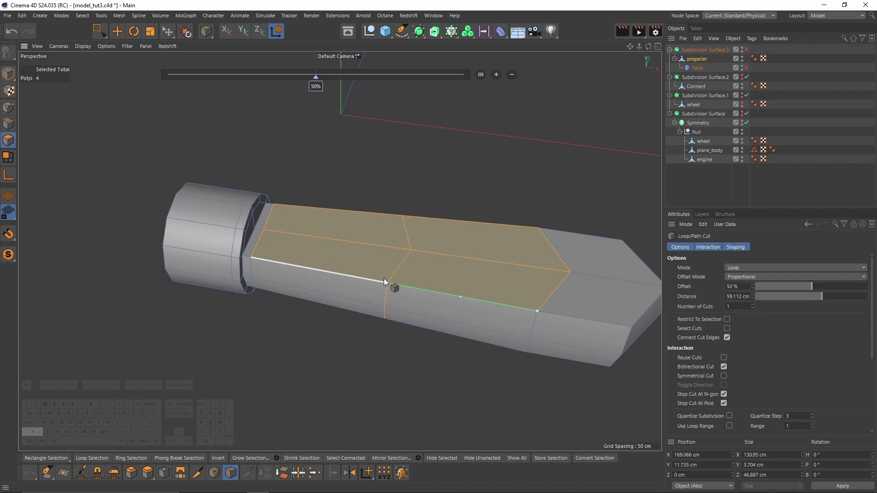
{"action": "left_click", "coordinate": [301, 267]}
{"action": "left_click", "coordinate": [476, 300]}
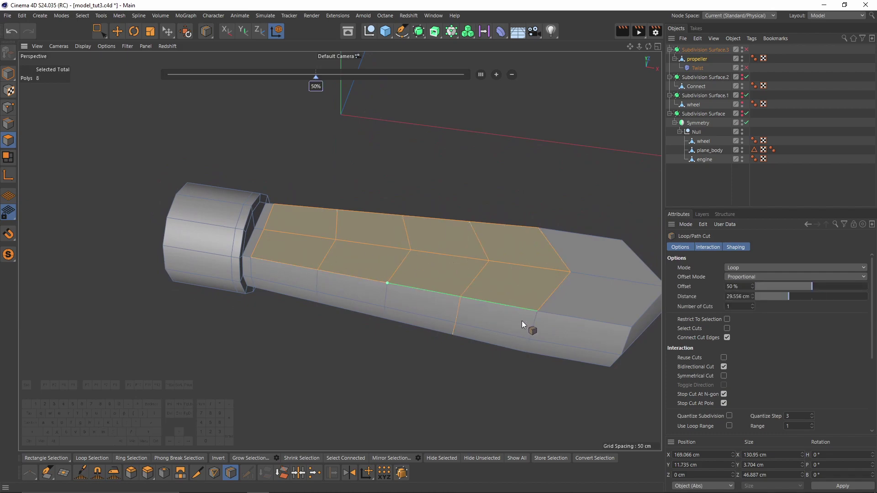
{"action": "left_click_drag", "start_coordinate": [509, 274], "coordinate": [462, 249], "text": "alt"}
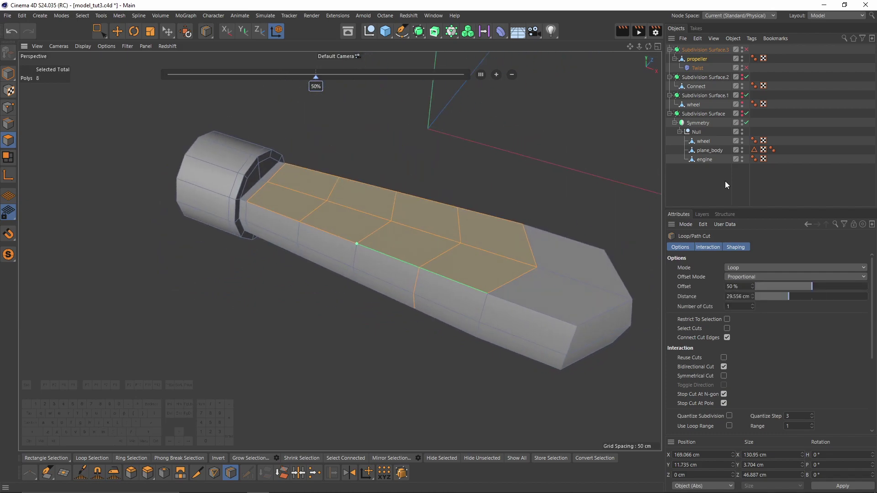
Bake the re-enabled Twist into the propeller with Current State to Object and delete the original propeller with its deformer.
{"action": "left_click", "coordinate": [810, 121]}
{"action": "left_click_drag", "start_coordinate": [405, 232], "coordinate": [373, 197], "text": "alt"}
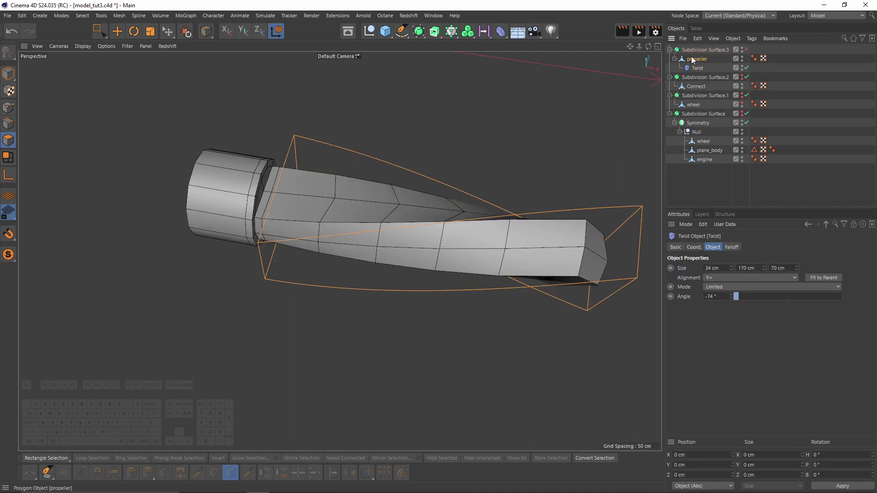
{"action": "left_click", "coordinate": [694, 59]}
{"action": "left_click", "coordinate": [7, 73]}
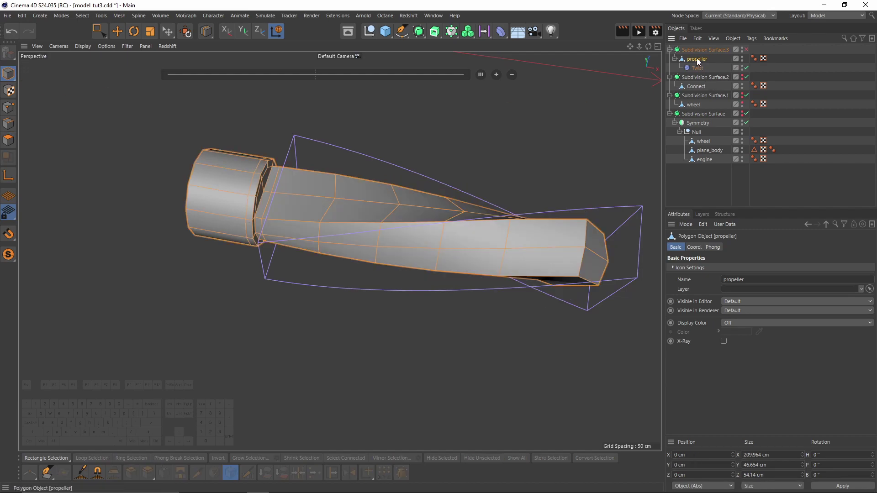
{"action": "right_click", "coordinate": [712, 79]}
{"action": "left_click", "coordinate": [737, 313]}
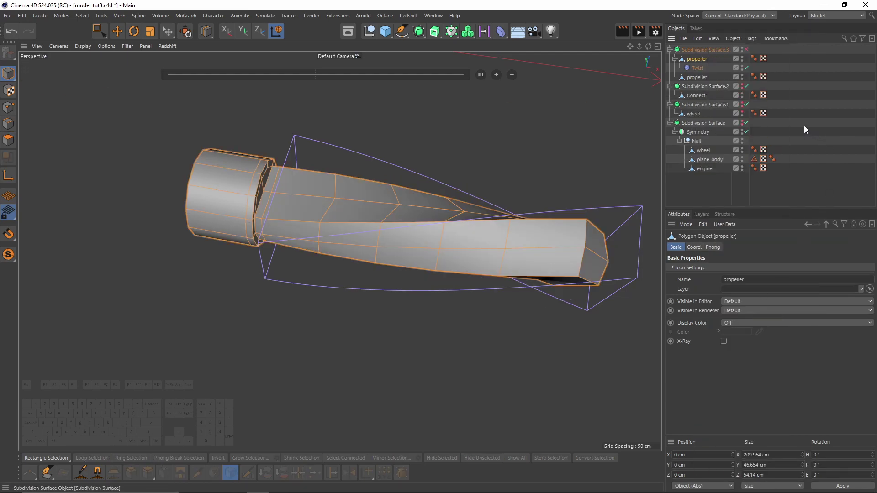
{"action": "key", "text": "Delete"}
{"action": "left_click", "coordinate": [691, 59]}
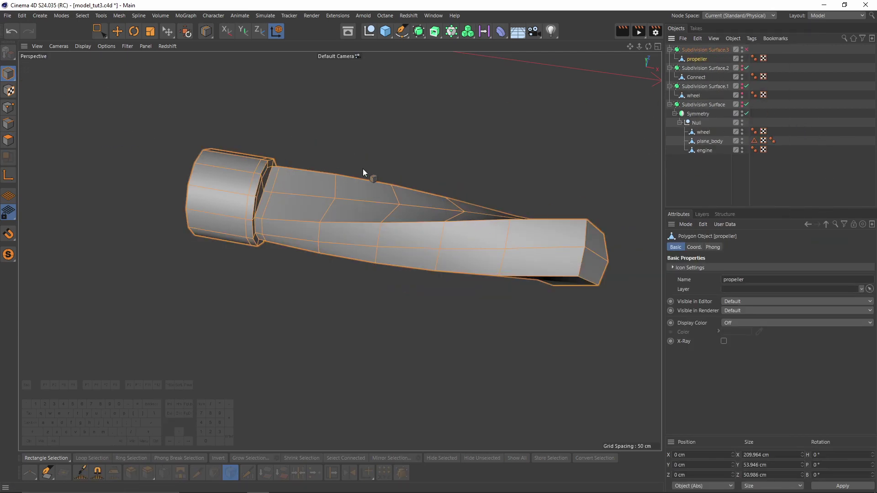
Preview the twisted propeller with its Subdivision Surface enabled, and turn the smoothing back off.
{"action": "key", "text": "q"}
{"action": "left_click", "coordinate": [834, 143]}
{"action": "left_click_drag", "start_coordinate": [340, 251], "coordinate": [277, 216], "text": "alt"}
{"action": "left_click", "coordinate": [693, 62]}
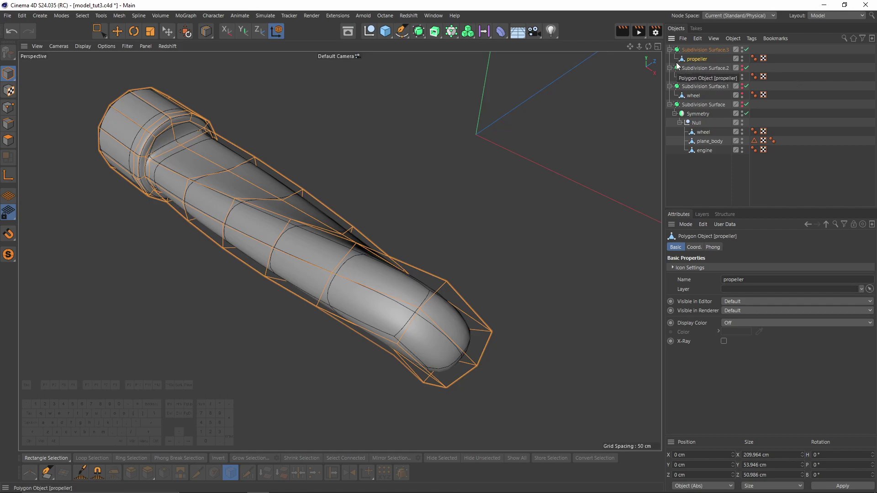
{"action": "key", "text": "q"}
Select the long edge running along the twisted blade and the matching lengthwise edges on the hub cylinder.
{"action": "left_click", "coordinate": [6, 124]}
{"action": "double_click", "coordinate": [172, 175]}
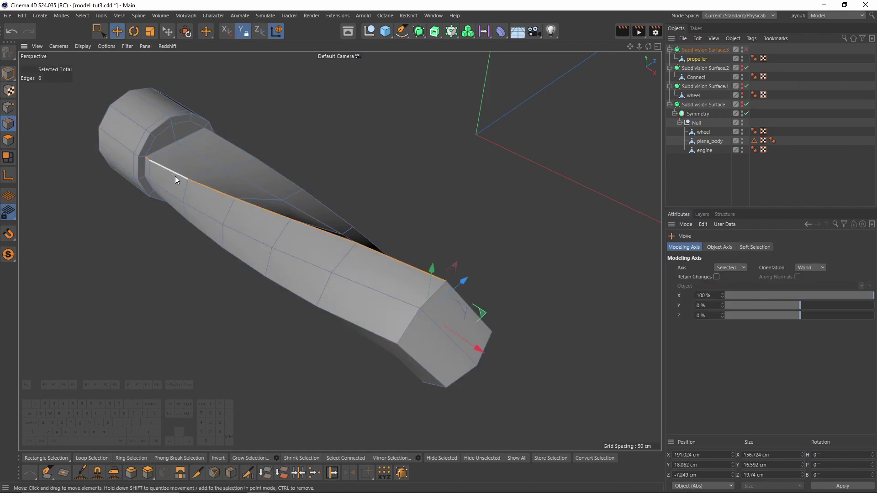
{"action": "double_click", "coordinate": [124, 149], "text": "shift"}
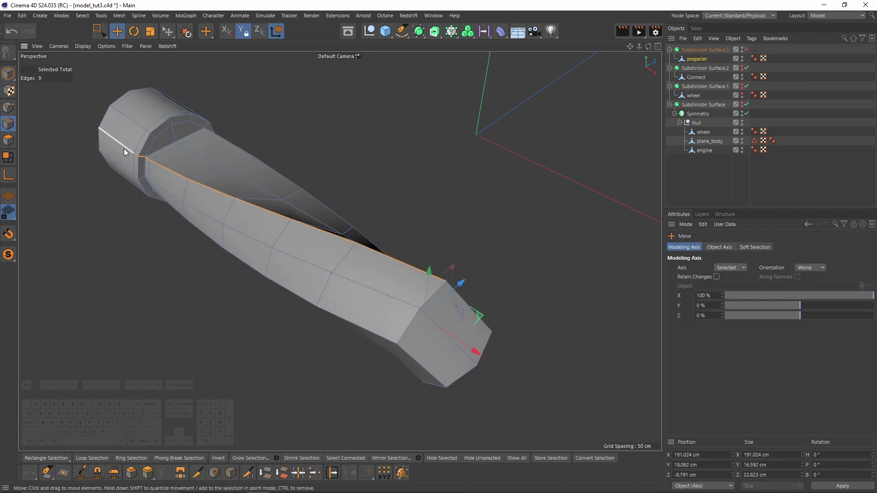
Try a lengthwise loop cut beside the selected blade edge and check it under the Subdivision Surface.
{"action": "key", "text": "k"}
{"action": "key", "text": "l"}
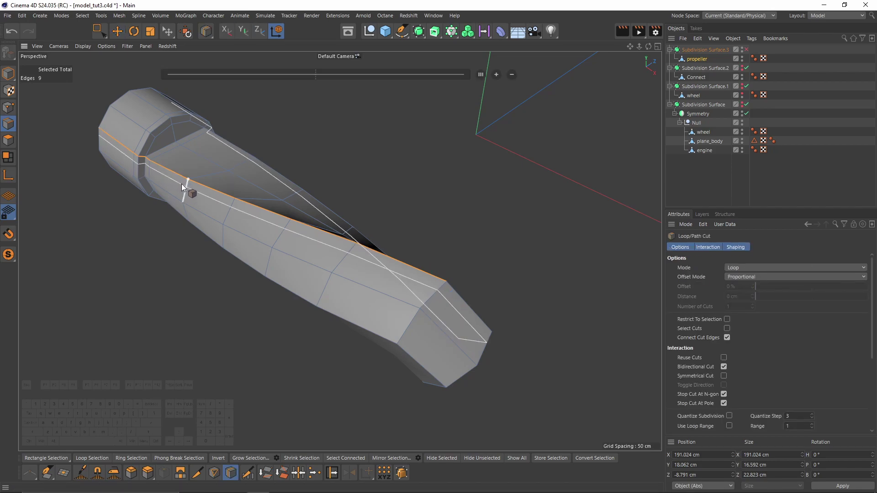
{"action": "left_click", "coordinate": [183, 185]}
{"action": "key", "text": "q"}
{"action": "left_click", "coordinate": [760, 202]}
{"action": "middle_click_drag", "start_coordinate": [156, 115], "coordinate": [300, 141], "text": "alt"}
{"action": "scroll", "coordinate": [301, 141], "scroll_direction": "up", "scroll_amount": 3}
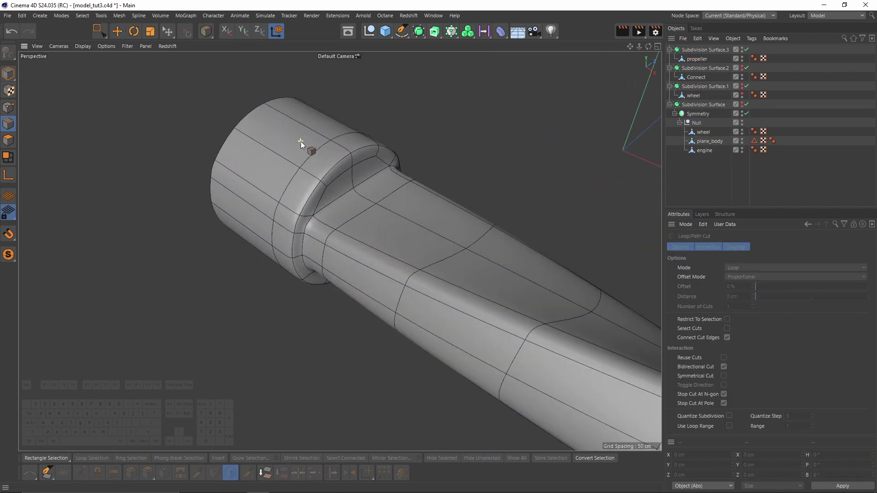
{"action": "key", "text": "n"}
{"action": "key", "text": "a"}
{"action": "mouse_move", "coordinate": [317, 156]}
{"action": "left_mouse_down", "text": "alt"}
{"action": "mouse_move", "coordinate": [305, 161]}
{"action": "mouse_move", "coordinate": [309, 196]}
{"action": "left_mouse_up", "text": "alt"}
{"action": "key", "text": "ctrl+z"}
{"action": "key", "text": "ctrl+z"}
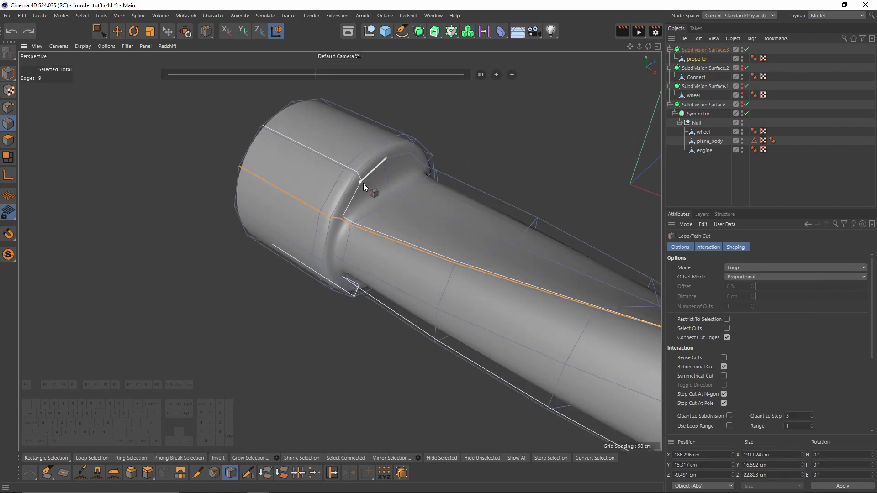
Extend the edge selection to the blade's other long corner edges and the outline edges at its tip.
{"action": "left_click_drag", "start_coordinate": [418, 267], "coordinate": [385, 196], "text": "alt"}
{"action": "key", "text": "e"}
{"action": "double_click", "coordinate": [386, 196], "text": "shift"}
{"action": "middle_click_drag", "start_coordinate": [385, 197], "coordinate": [359, 223], "text": "alt"}
{"action": "right_click_drag", "start_coordinate": [359, 223], "coordinate": [401, 217], "text": "alt"}
{"action": "middle_click_drag", "start_coordinate": [400, 218], "coordinate": [331, 271], "text": "alt"}
{"action": "left_click_drag", "start_coordinate": [331, 270], "coordinate": [315, 286], "text": "alt"}
{"action": "left_click", "coordinate": [314, 296], "text": "shift"}
{"action": "left_click", "coordinate": [335, 326], "text": "shift"}
{"action": "left_click_drag", "start_coordinate": [336, 327], "coordinate": [418, 286], "text": "alt"}
{"action": "left_click", "coordinate": [389, 279], "text": "shift"}
{"action": "left_click", "coordinate": [385, 311], "text": "shift"}
{"action": "left_click", "coordinate": [347, 219], "text": "shift"}
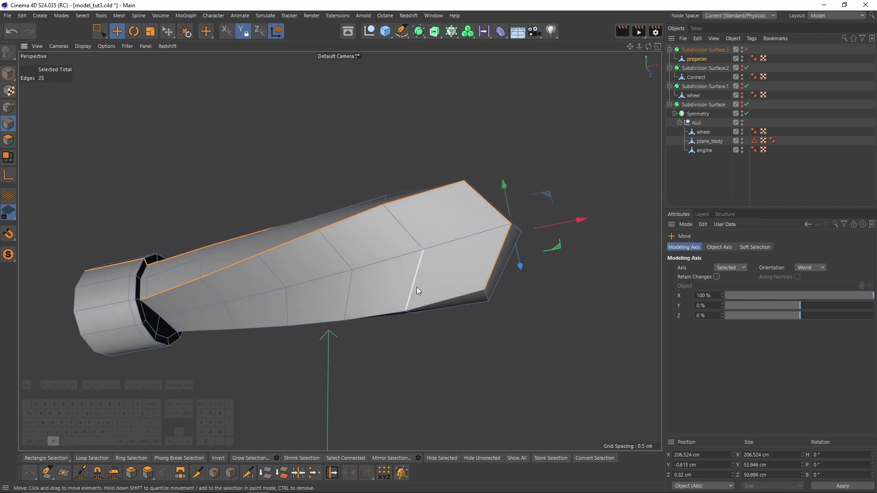
{"action": "scroll", "coordinate": [366, 257], "scroll_direction": "up", "scroll_amount": 2}
{"action": "left_click_drag", "start_coordinate": [367, 257], "coordinate": [298, 235], "text": "alt"}
{"action": "middle_click_drag", "start_coordinate": [298, 235], "coordinate": [331, 295], "text": "alt"}
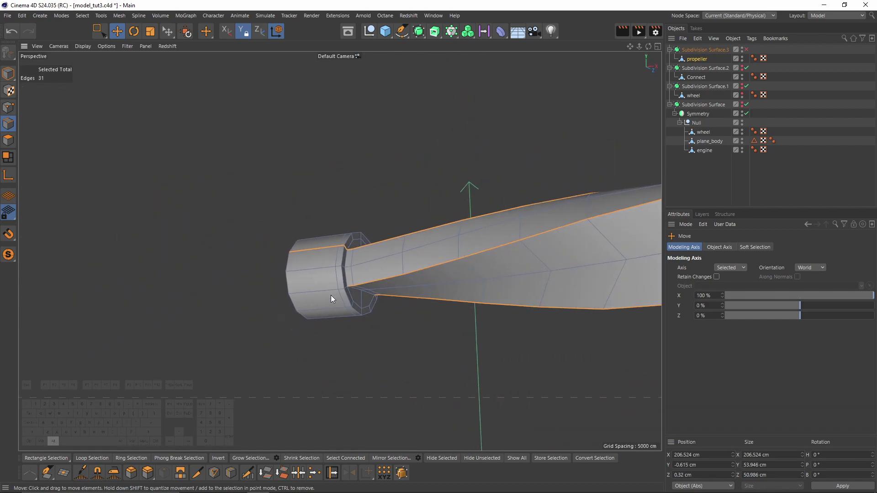
Deselect the hub cylinder's edges with the rectangle selection, keeping only the blade's edges selected.
{"action": "scroll", "coordinate": [342, 261], "scroll_direction": "up", "scroll_amount": 4}
{"action": "key", "text": "0"}
{"action": "left_click_drag", "start_coordinate": [232, 225], "coordinate": [326, 256], "text": "ctrl"}
{"action": "left_click_drag", "start_coordinate": [323, 125], "coordinate": [393, 199], "text": "ctrl"}
{"action": "scroll", "coordinate": [394, 198], "scroll_direction": "down", "scroll_amount": 4}
{"action": "left_click_drag", "start_coordinate": [480, 219], "coordinate": [535, 137], "text": "alt"}
{"action": "scroll", "coordinate": [548, 246], "scroll_direction": "up", "scroll_amount": 5}
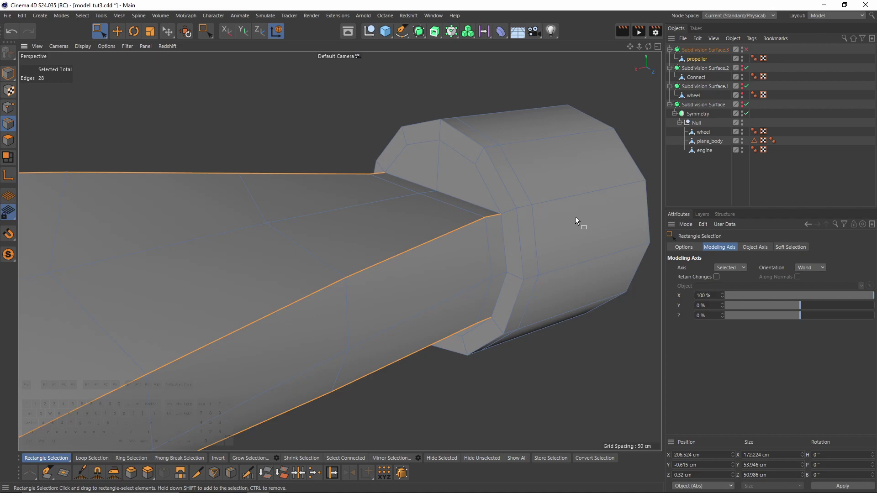
Bevel the selected blade edges narrowly in Chamfer mode.
{"action": "right_click", "coordinate": [603, 167]}
{"action": "left_click", "coordinate": [626, 191]}
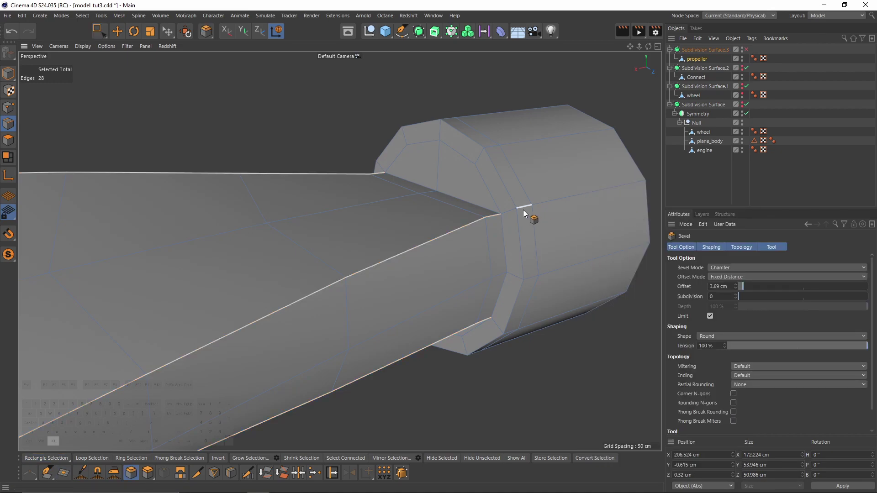
{"action": "left_click_drag", "start_coordinate": [462, 248], "coordinate": [470, 182]}
Use Line Cut to connect the bevel's corner points down the collar face on one side of the blade root.
{"action": "right_click", "coordinate": [470, 182]}
{"action": "left_click", "coordinate": [508, 243]}
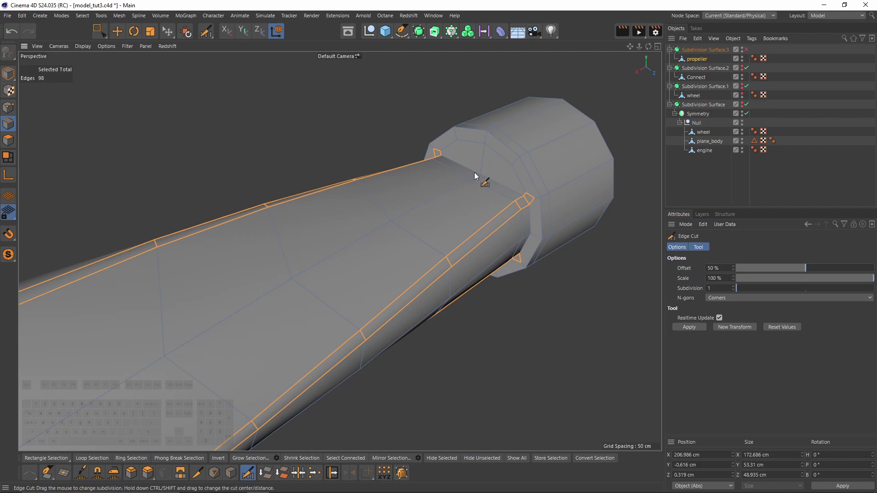
{"action": "scroll", "coordinate": [466, 176], "scroll_direction": "up", "scroll_amount": 3}
{"action": "right_click", "coordinate": [434, 198]}
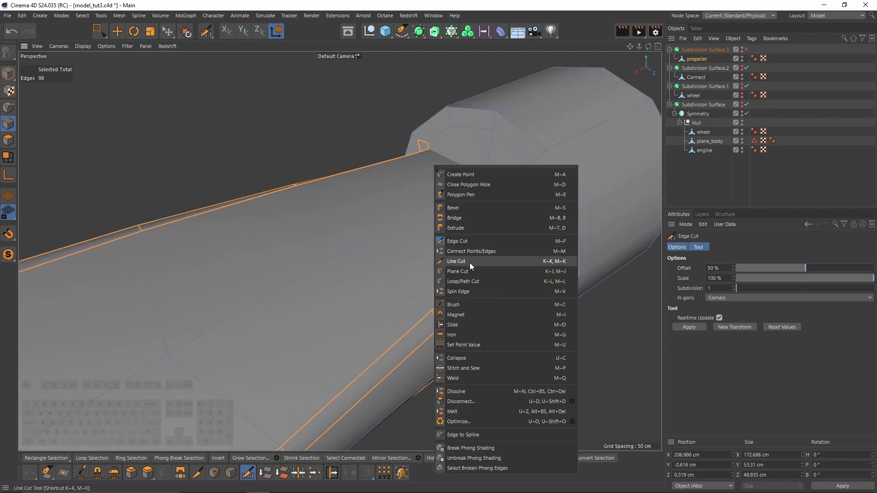
{"action": "left_click", "coordinate": [470, 262]}
{"action": "left_click", "coordinate": [7, 111]}
{"action": "scroll", "coordinate": [425, 147], "scroll_direction": "up", "scroll_amount": 2}
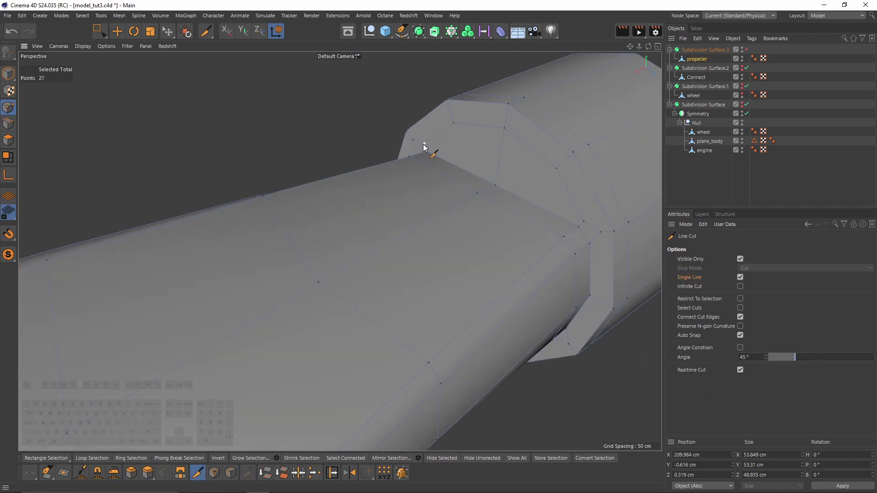
{"action": "middle_click_drag", "start_coordinate": [595, 254], "coordinate": [574, 259], "text": "alt"}
{"action": "left_click_drag", "start_coordinate": [574, 259], "coordinate": [514, 194], "text": "alt"}
{"action": "right_click_drag", "start_coordinate": [514, 193], "coordinate": [487, 176], "text": "alt"}
{"action": "scroll", "coordinate": [487, 175], "scroll_direction": "up", "scroll_amount": 2}
{"action": "left_click", "coordinate": [482, 152]}
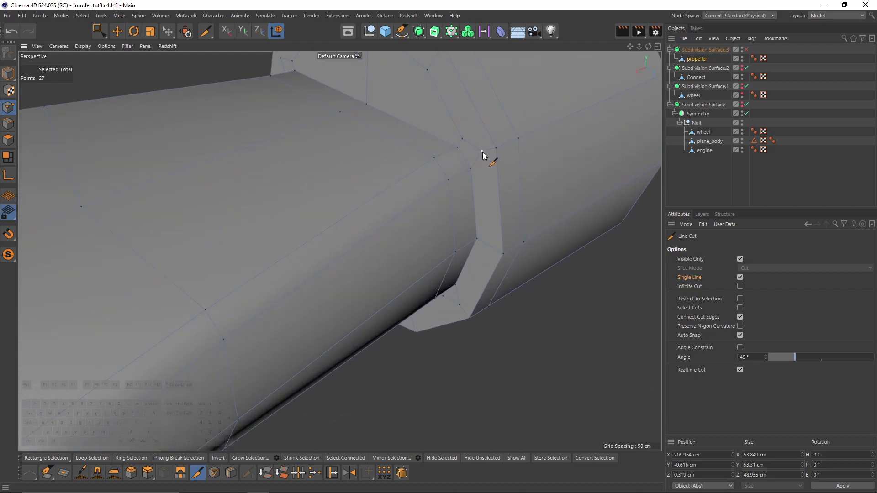
{"action": "left_click", "coordinate": [486, 245]}
{"action": "left_click", "coordinate": [461, 304]}
Repeat the Line Cut between the bevel's corner points on the opposite side of the collar face.
{"action": "right_click_drag", "start_coordinate": [485, 241], "coordinate": [423, 247], "text": "alt"}
{"action": "middle_click_drag", "start_coordinate": [424, 247], "coordinate": [312, 173], "text": "alt"}
{"action": "left_click_drag", "start_coordinate": [311, 173], "coordinate": [344, 147], "text": "alt"}
{"action": "middle_click_drag", "start_coordinate": [151, 153], "coordinate": [279, 162], "text": "alt"}
{"action": "scroll", "coordinate": [278, 156], "scroll_direction": "up", "scroll_amount": 8}
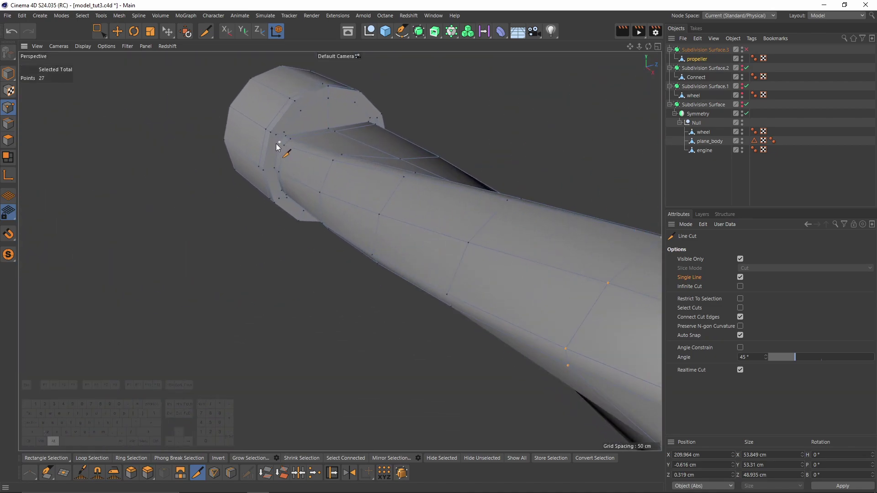
{"action": "left_click", "coordinate": [276, 127]}
{"action": "left_click", "coordinate": [262, 222]}
{"action": "left_click", "coordinate": [262, 221]}
{"action": "left_click", "coordinate": [283, 295]}
Slide the extra bevel corner points on the collar face and weld them into their neighbouring points.
{"action": "key", "text": "m"}
{"action": "key", "text": "o"}
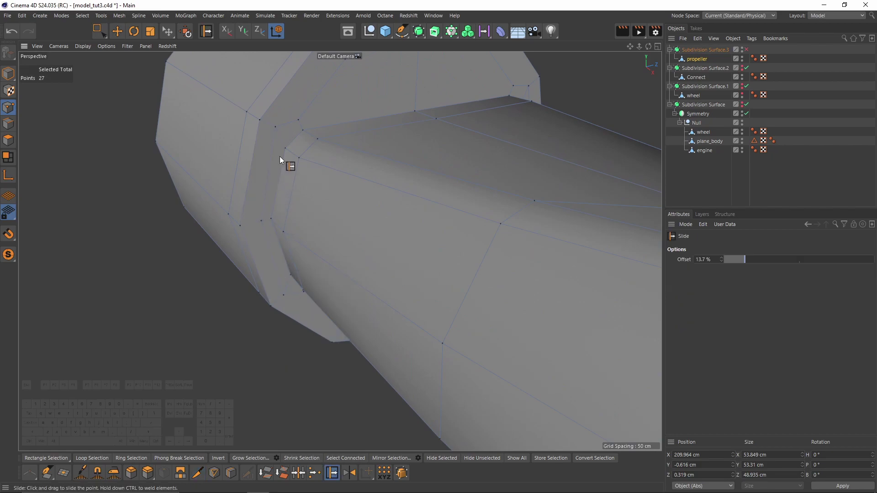
{"action": "left_click_drag", "start_coordinate": [299, 120], "coordinate": [304, 101]}
{"action": "right_click_drag", "start_coordinate": [303, 101], "coordinate": [312, 160], "text": "alt"}
{"action": "mouse_move", "coordinate": [311, 160]}
{"action": "left_mouse_down", "text": "alt"}
{"action": "mouse_move", "coordinate": [313, 89]}
{"action": "mouse_move", "coordinate": [328, 161]}
{"action": "left_mouse_up", "text": "alt"}
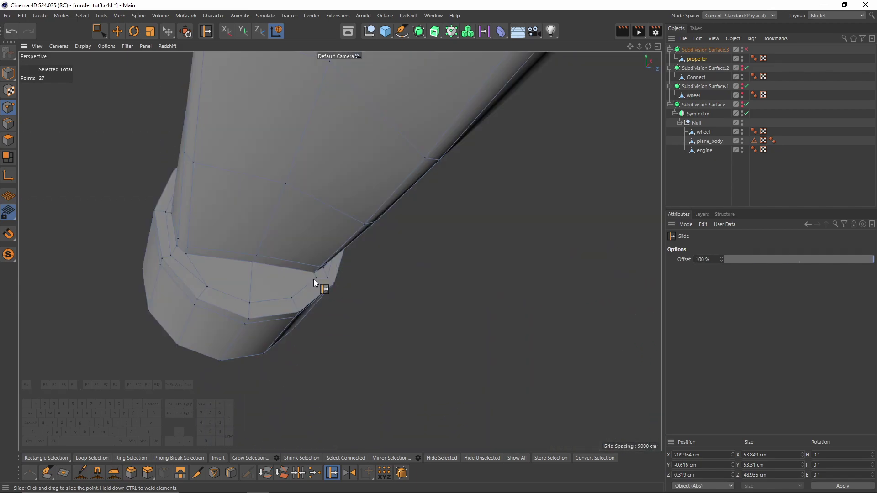
{"action": "left_click_drag", "start_coordinate": [317, 277], "coordinate": [287, 305], "text": "ctrl"}
{"action": "middle_click_drag", "start_coordinate": [225, 284], "coordinate": [228, 285], "text": "alt"}
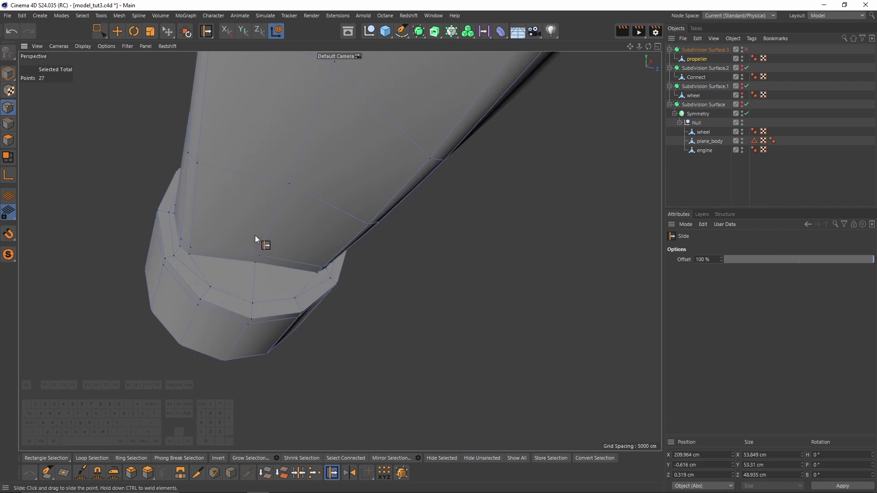
Weld another stray corner point beside the blade root into its neighbour with Slide.
{"action": "left_click", "coordinate": [8, 140]}
{"action": "right_click_drag", "start_coordinate": [279, 177], "coordinate": [219, 202], "text": "alt"}
{"action": "left_click_drag", "start_coordinate": [218, 201], "coordinate": [315, 115], "text": "alt"}
{"action": "left_click", "coordinate": [8, 107]}
{"action": "left_click_drag", "start_coordinate": [298, 158], "coordinate": [304, 161], "text": "ctrl"}
{"action": "left_click_drag", "start_coordinate": [305, 161], "coordinate": [432, 167], "text": "alt"}
{"action": "left_click_drag", "start_coordinate": [433, 168], "coordinate": [466, 189], "text": "alt"}
{"action": "right_click_drag", "start_coordinate": [466, 189], "coordinate": [293, 192], "text": "alt"}
{"action": "left_click_drag", "start_coordinate": [292, 191], "coordinate": [252, 215], "text": "alt"}
{"action": "middle_click_drag", "start_coordinate": [252, 216], "coordinate": [423, 168], "text": "alt"}
{"action": "right_click_drag", "start_coordinate": [337, 207], "coordinate": [403, 190], "text": "alt"}
{"action": "middle_click_drag", "start_coordinate": [457, 190], "coordinate": [432, 208], "text": "alt"}
Preview the bevelled propeller with its Subdivision Surface enabled, inspect the blade root, and revert to the unsmoothed mesh.
{"action": "key", "text": "q"}
{"action": "left_click", "coordinate": [795, 159]}
{"action": "left_click_drag", "start_coordinate": [417, 208], "coordinate": [454, 260], "text": "alt"}
{"action": "right_click_drag", "start_coordinate": [455, 261], "coordinate": [348, 175], "text": "alt"}
{"action": "left_click_drag", "start_coordinate": [348, 175], "coordinate": [260, 189], "text": "alt"}
{"action": "right_click_drag", "start_coordinate": [259, 189], "coordinate": [315, 189], "text": "alt"}
{"action": "middle_click_drag", "start_coordinate": [173, 160], "coordinate": [251, 180], "text": "alt"}
{"action": "left_click_drag", "start_coordinate": [252, 179], "coordinate": [358, 258], "text": "alt"}
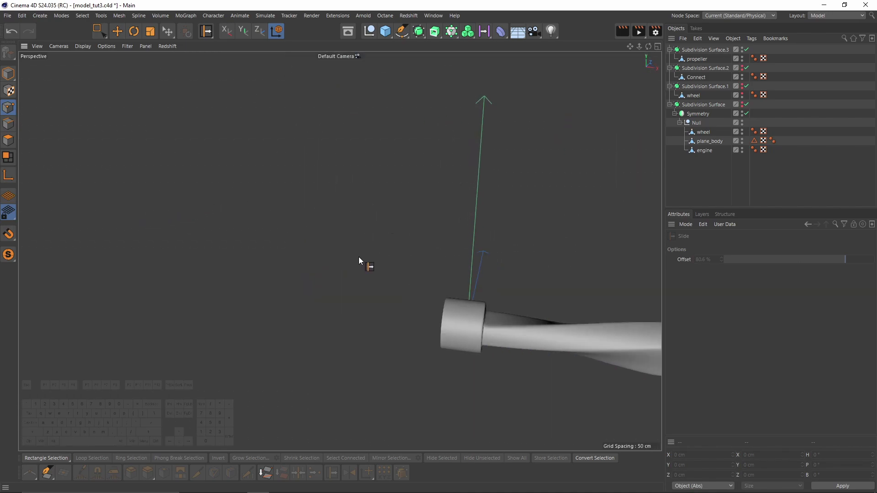
{"action": "key", "text": "ctrl+z"}
{"action": "key", "text": "ctrl+z"}
Return to whole-object editing and check the single-blade propeller in the four-view layout.
{"action": "middle_click_drag", "start_coordinate": [384, 275], "coordinate": [412, 263], "text": "alt"}
{"action": "left_click", "coordinate": [9, 73]}
{"action": "middle_click", "coordinate": [519, 335]}
{"action": "middle_click", "coordinate": [519, 335]}
{"action": "right_click_drag", "start_coordinate": [427, 239], "coordinate": [397, 243], "text": "alt"}
{"action": "middle_click_drag", "start_coordinate": [388, 226], "coordinate": [418, 234], "text": "alt"}
{"action": "middle_click", "coordinate": [417, 234]}
{"action": "key", "text": "F1"}
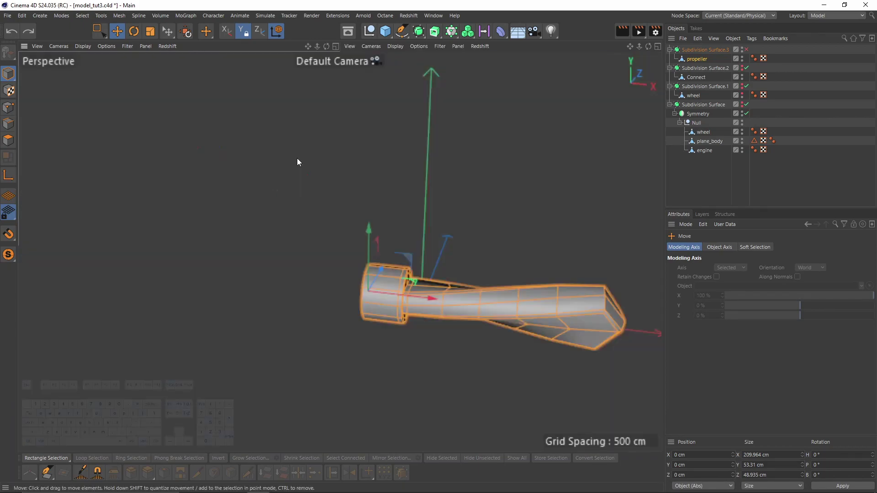
Try mirroring the propeller blade across the ZY plane with a Symmetry object.
{"action": "left_click", "coordinate": [419, 30]}
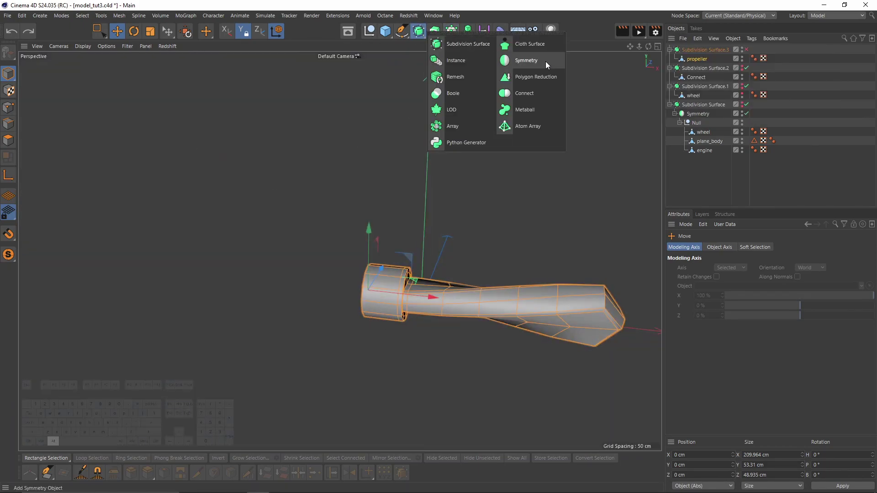
{"action": "left_click", "coordinate": [526, 60]}
{"action": "left_click_drag", "start_coordinate": [399, 261], "coordinate": [478, 255], "text": "alt"}
{"action": "key", "text": "F5"}
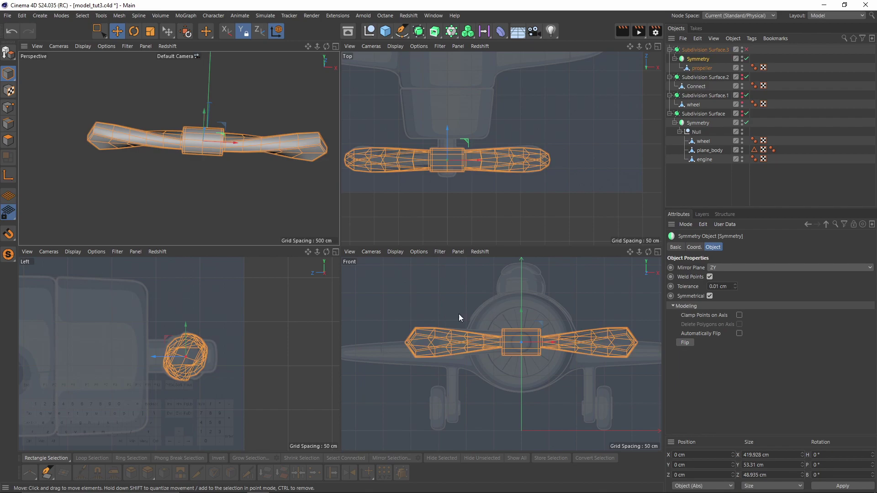
{"action": "key", "text": "F1"}
{"action": "left_click_drag", "start_coordinate": [353, 207], "coordinate": [293, 245], "text": "alt"}
{"action": "key", "text": "ctrl+z"}
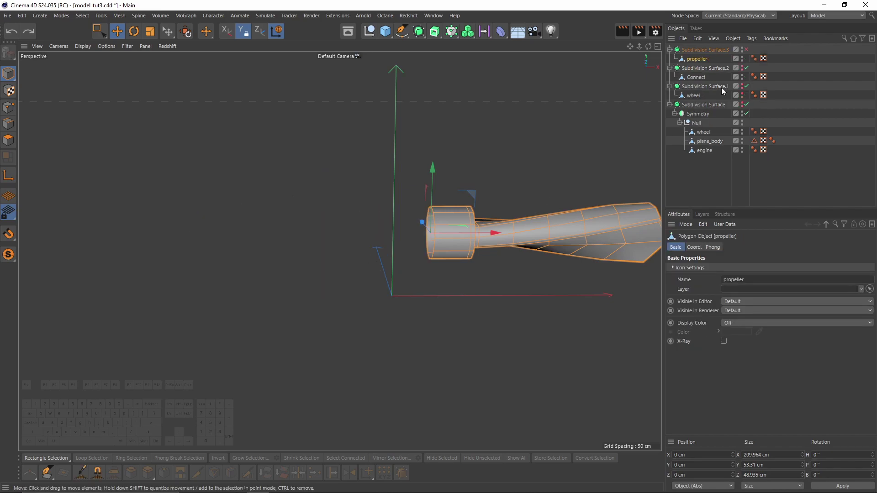
Create the opposite blade by rotating a copy of the propeller to a bank angle of -180°.
{"action": "middle_click_drag", "start_coordinate": [494, 201], "coordinate": [425, 203], "text": "alt"}
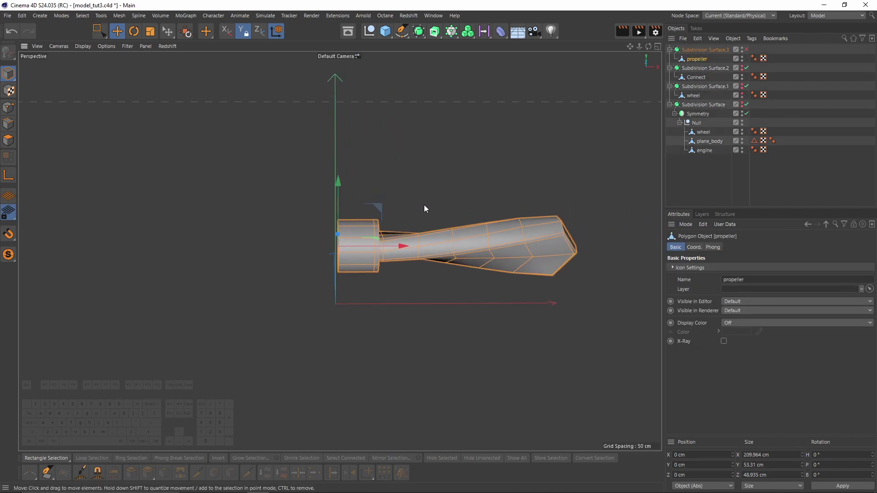
{"action": "key", "text": "r"}
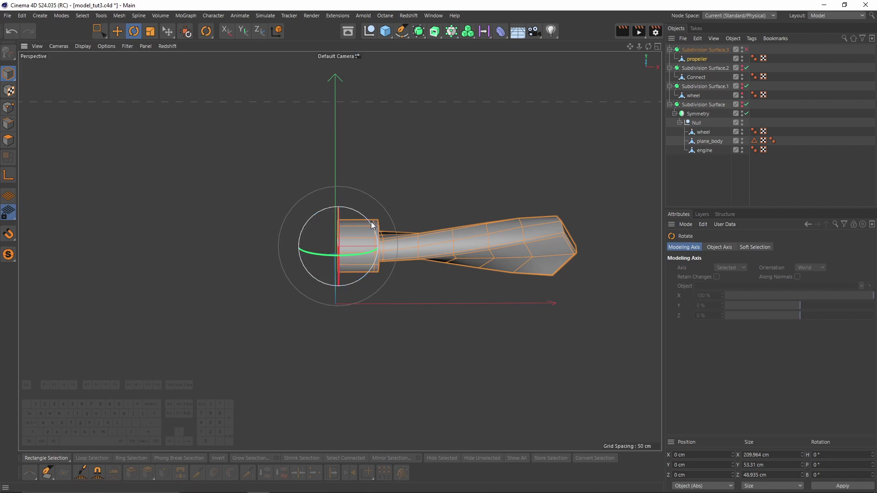
{"action": "left_click_drag", "start_coordinate": [370, 223], "coordinate": [255, 306]}
{"action": "mouse_move", "coordinate": [339, 262]}
{"action": "left_mouse_down", "text": "alt"}
{"action": "mouse_move", "coordinate": [467, 248]}
{"action": "mouse_move", "coordinate": [333, 272]}
{"action": "left_mouse_up", "text": "alt"}
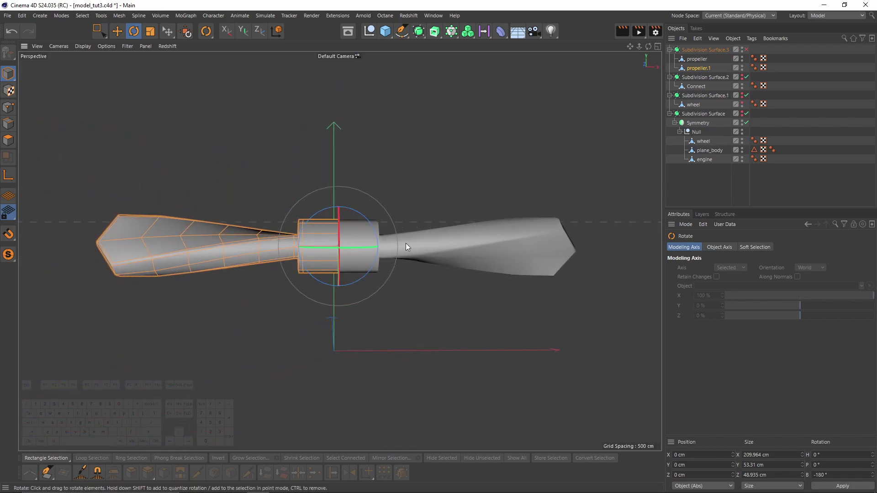
{"action": "left_click_drag", "start_coordinate": [484, 251], "coordinate": [393, 273], "text": "alt"}
Select both propeller halves and join them into one object, deleting the originals.
{"action": "left_click", "coordinate": [707, 58], "text": "ctrl"}
{"action": "right_click", "coordinate": [706, 56]}
{"action": "left_click", "coordinate": [731, 334]}
Compare the joined propeller's hub with the Top view reference and inspect the blades in the perspective view.
{"action": "middle_click", "coordinate": [390, 301]}
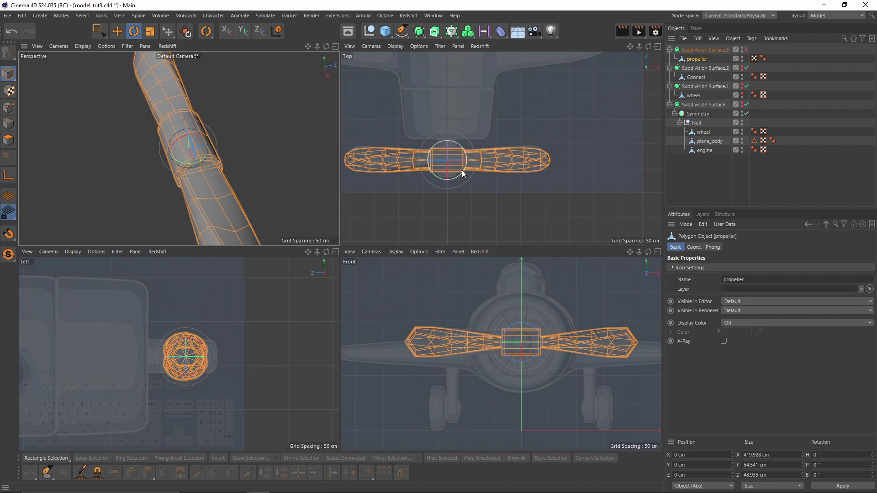
{"action": "scroll", "coordinate": [462, 169], "scroll_direction": "up", "scroll_amount": 8}
{"action": "middle_click_drag", "start_coordinate": [530, 187], "coordinate": [493, 151], "text": "alt"}
{"action": "scroll", "coordinate": [494, 151], "scroll_direction": "down", "scroll_amount": 1}
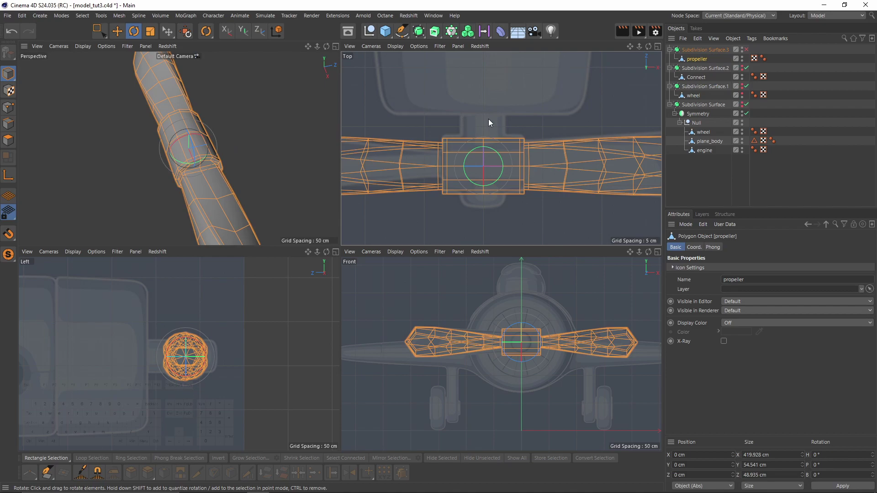
{"action": "middle_click", "coordinate": [217, 149]}
{"action": "left_click_drag", "start_coordinate": [218, 149], "coordinate": [297, 215], "text": "alt"}
{"action": "key", "text": "q"}
{"action": "left_click_drag", "start_coordinate": [360, 236], "coordinate": [265, 220], "text": "alt"}
Loop-select the polygons around both halves of the central hub cylinder and Split them into a separate object.
{"action": "left_click", "coordinate": [9, 141]}
{"action": "key", "text": "u"}
{"action": "key", "text": "l"}
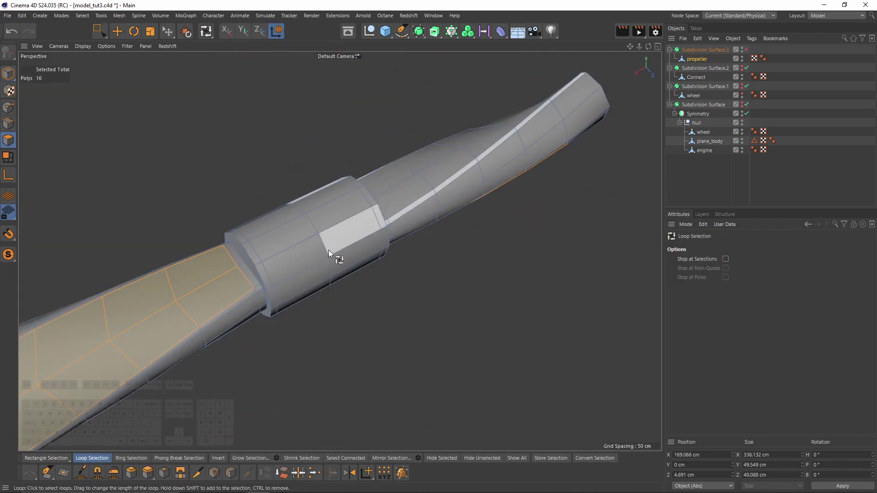
{"action": "left_click", "coordinate": [307, 251]}
{"action": "left_click", "coordinate": [338, 226], "text": "shift"}
{"action": "right_click", "coordinate": [484, 311]}
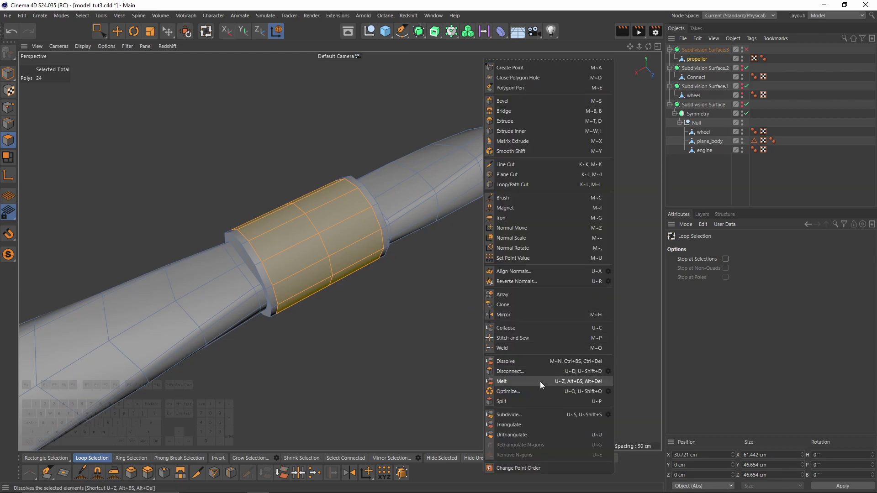
{"action": "left_click", "coordinate": [527, 405]}
Rotate the split cylinder perpendicular to the blades about a modeling axis at X 0 % and scale its length to about 70.8 cm.
{"action": "key", "text": "r"}
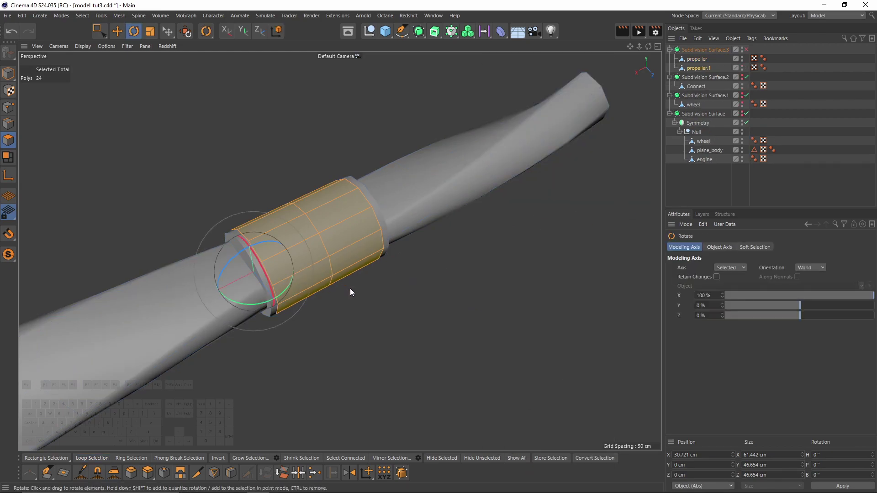
{"action": "left_click", "coordinate": [702, 296]}
{"action": "type", "text": "0"}
{"action": "key", "text": "Return"}
{"action": "left_click_drag", "start_coordinate": [312, 281], "coordinate": [287, 267]}
{"action": "key", "text": "t"}
{"action": "left_click", "coordinate": [8, 76]}
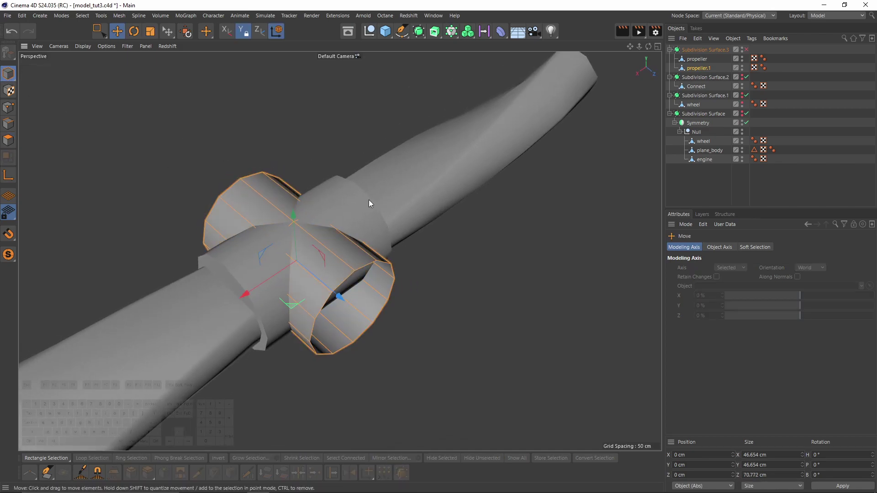
Add a Boole object around the propeller and place the crossing cylinder inside it as the second operand.
{"action": "left_click", "coordinate": [415, 202]}
{"action": "left_click_drag", "start_coordinate": [415, 202], "coordinate": [492, 223], "text": "alt"}
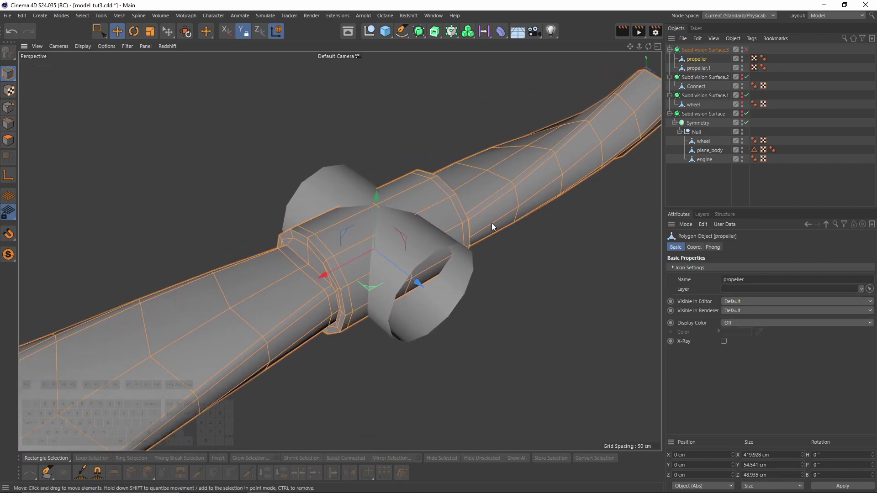
{"action": "left_click_drag", "start_coordinate": [419, 31], "coordinate": [468, 94]}
{"action": "left_click_drag", "start_coordinate": [470, 153], "coordinate": [537, 176], "text": "alt"}
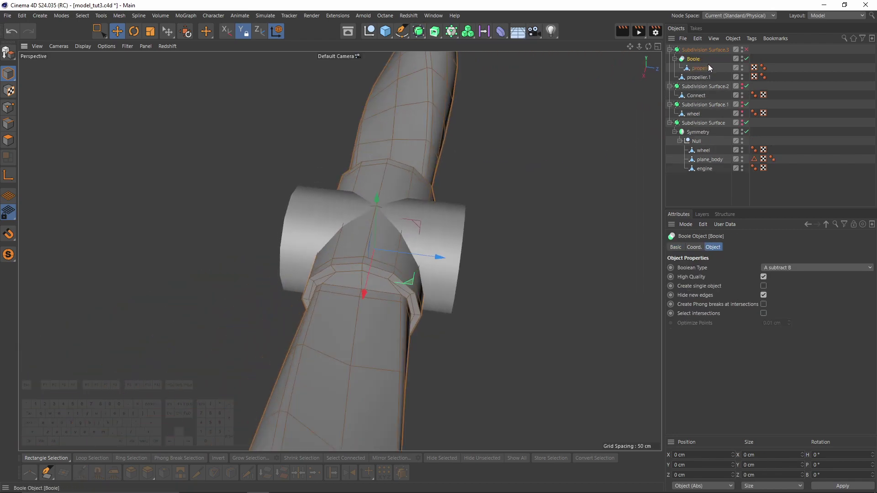
{"action": "left_click", "coordinate": [698, 76]}
{"action": "left_click_drag", "start_coordinate": [697, 76], "coordinate": [702, 75]}
{"action": "left_click_drag", "start_coordinate": [425, 192], "coordinate": [467, 131], "text": "alt"}
Set the Boole object's Boolean type to A union B and check the joined hub from several angles.
{"action": "left_click", "coordinate": [694, 59]}
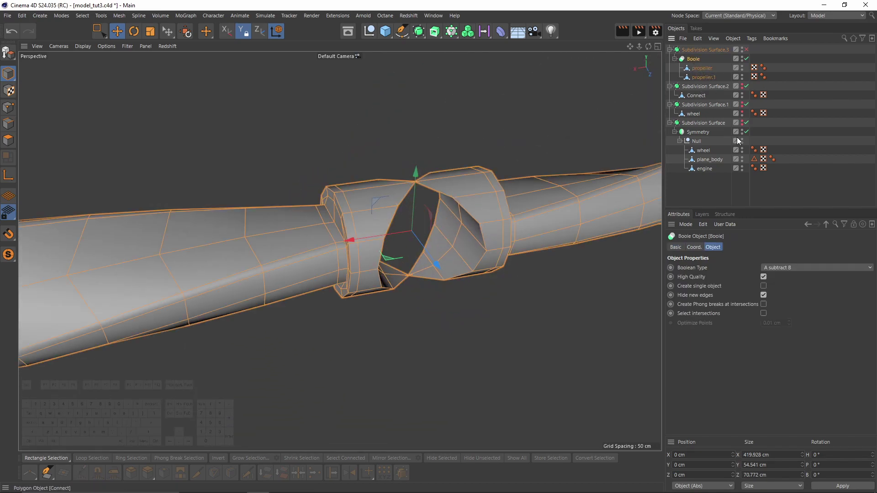
{"action": "left_click", "coordinate": [789, 266]}
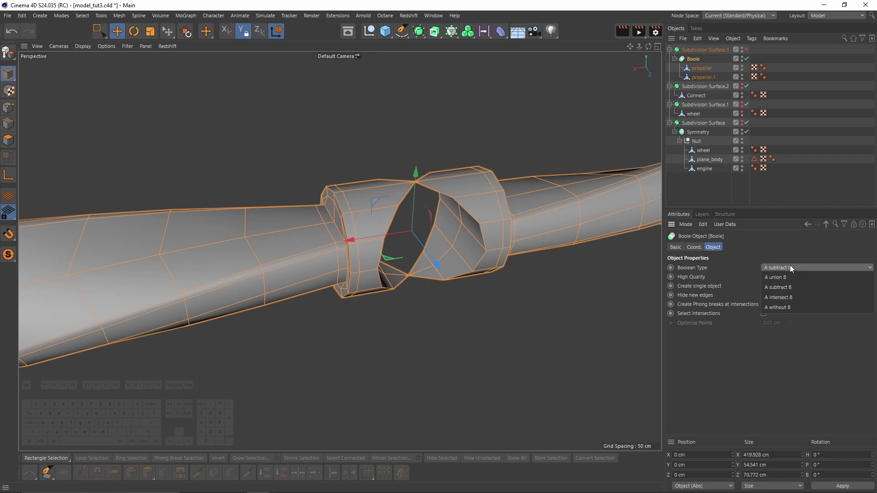
{"action": "left_click", "coordinate": [796, 278]}
{"action": "left_click_drag", "start_coordinate": [442, 214], "coordinate": [585, 267], "text": "alt"}
{"action": "right_click_drag", "start_coordinate": [432, 218], "coordinate": [472, 210], "text": "alt"}
{"action": "left_click_drag", "start_coordinate": [471, 210], "coordinate": [411, 215], "text": "alt"}
{"action": "left_click", "coordinate": [702, 68]}
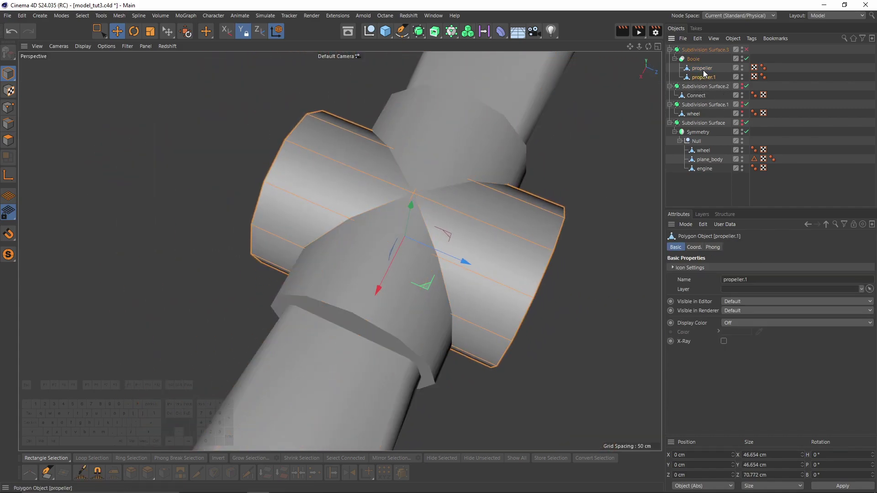
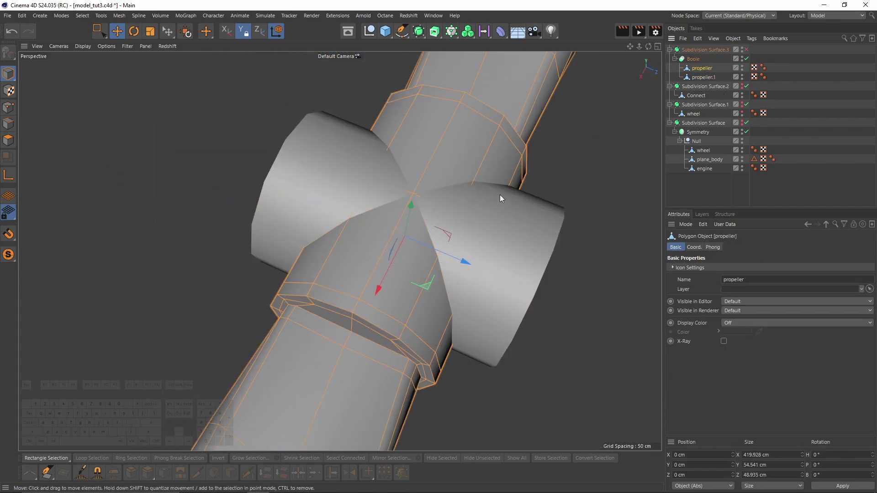
Display the shaded model with edge lines and examine the mesh where the blades meet the crossing cylinder.
{"action": "left_click", "coordinate": [764, 190]}
{"action": "scroll", "coordinate": [461, 184], "scroll_direction": "up", "scroll_amount": 3}
{"action": "key", "text": "n"}
{"action": "key", "text": "b"}
{"action": "scroll", "coordinate": [423, 201], "scroll_direction": "up", "scroll_amount": 3}
{"action": "scroll", "coordinate": [407, 199], "scroll_direction": "down", "scroll_amount": 3}
{"action": "left_click_drag", "start_coordinate": [399, 200], "coordinate": [448, 171], "text": "alt"}
{"action": "scroll", "coordinate": [448, 174], "scroll_direction": "down", "scroll_amount": 5}
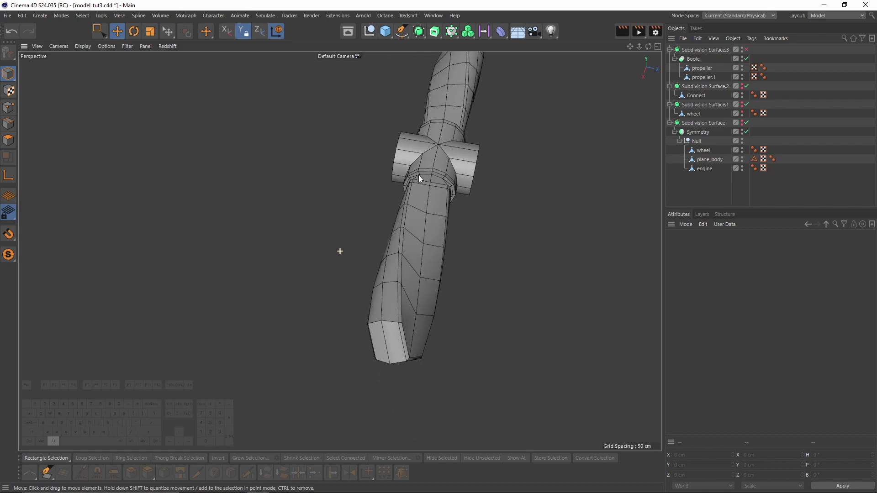
Enable Create single object on the Boole and make it editable as one polygon object.
{"action": "left_click", "coordinate": [693, 59]}
{"action": "scroll", "coordinate": [509, 189], "scroll_direction": "up", "scroll_amount": 1}
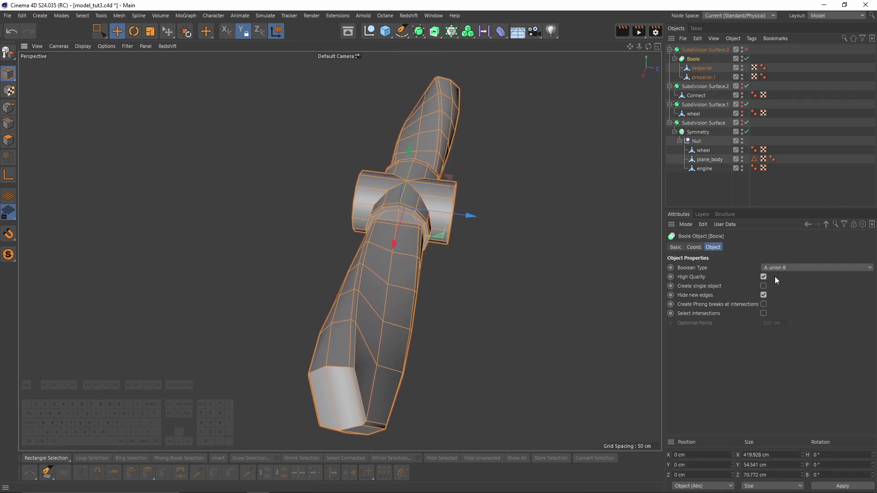
{"action": "left_click", "coordinate": [764, 286]}
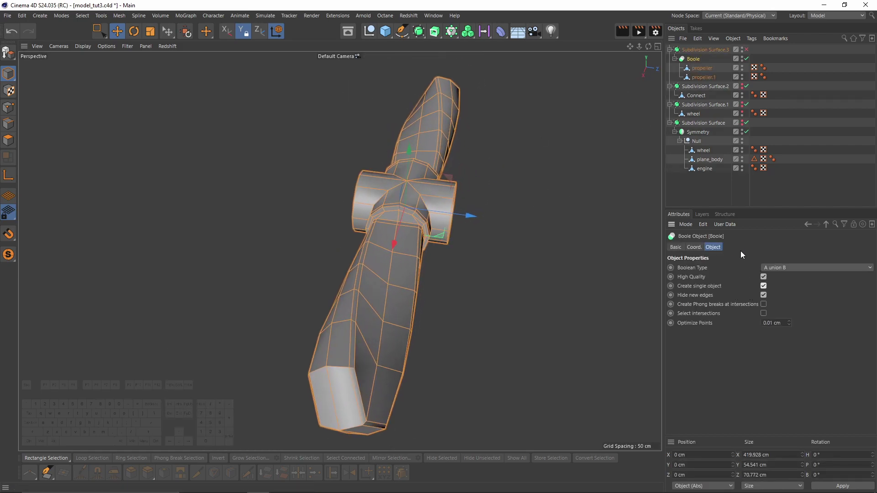
{"action": "key", "text": "c"}
{"action": "left_click_drag", "start_coordinate": [389, 215], "coordinate": [408, 210], "text": "alt"}
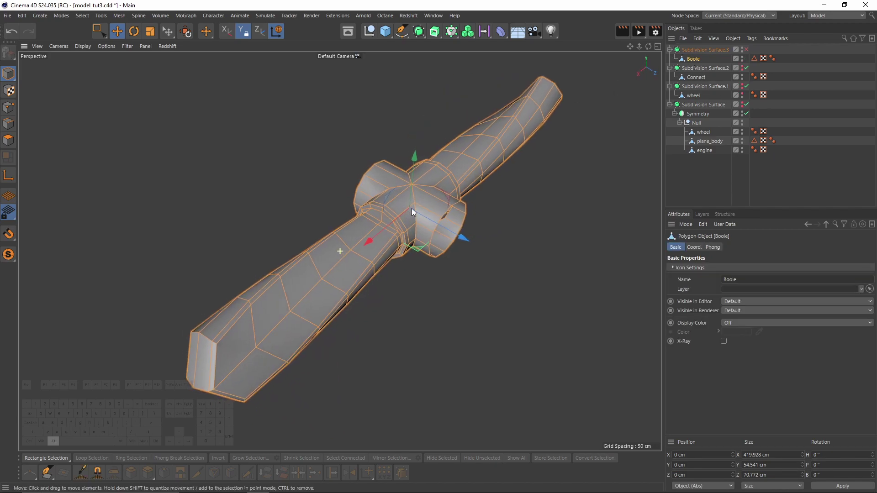
{"action": "scroll", "coordinate": [407, 210], "scroll_direction": "up", "scroll_amount": 3}
Loop-select the 12 edges of one open rim of the crossing cylinder.
{"action": "left_click", "coordinate": [10, 124]}
{"action": "left_click", "coordinate": [497, 212]}
{"action": "double_click", "coordinate": [497, 212]}
{"action": "left_click_drag", "start_coordinate": [558, 278], "coordinate": [546, 270], "text": "alt"}
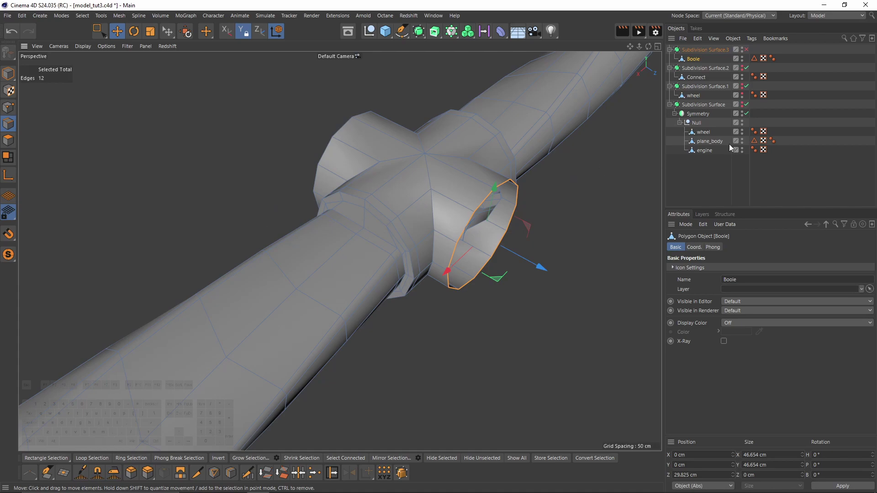
Unhide the plane body and the inner engine part, and move the selected rim facing the engine to Z about 29 cm.
{"action": "left_click", "coordinate": [743, 106], "text": "alt"}
{"action": "right_click_drag", "start_coordinate": [546, 136], "coordinate": [370, 237], "text": "alt"}
{"action": "left_click_drag", "start_coordinate": [370, 237], "coordinate": [441, 215], "text": "alt"}
{"action": "right_click_drag", "start_coordinate": [440, 215], "coordinate": [739, 76], "text": "alt"}
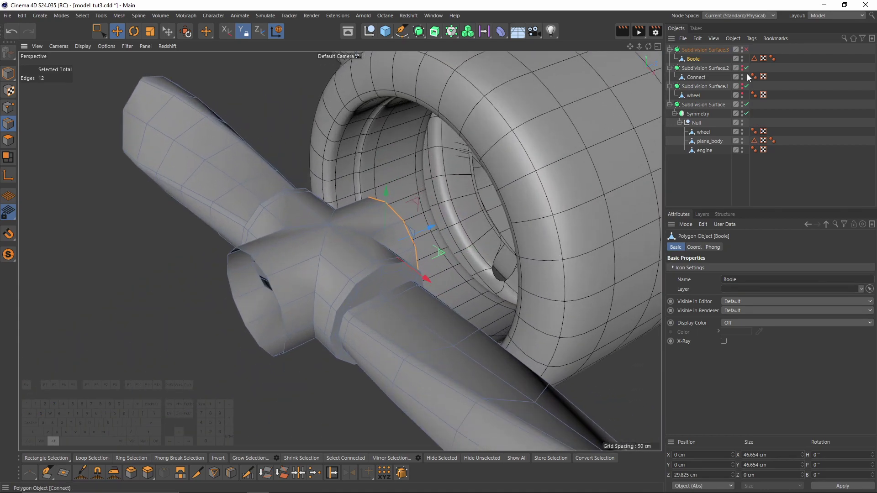
{"action": "left_click", "coordinate": [742, 69], "text": "alt"}
{"action": "left_click_drag", "start_coordinate": [632, 118], "coordinate": [574, 217], "text": "alt"}
{"action": "key", "text": "ctrl+z"}
{"action": "left_click_drag", "start_coordinate": [484, 209], "coordinate": [469, 228], "text": "alt"}
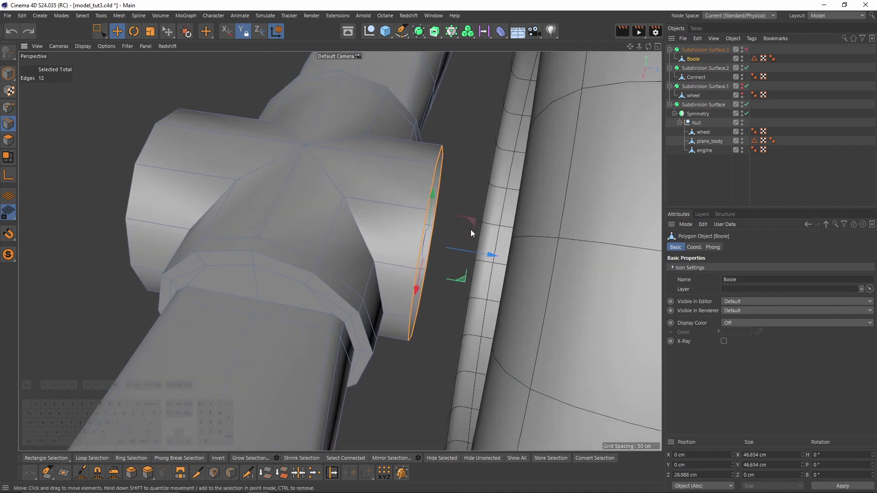
Extrude the rear rim inward to a ring about 33.3 cm across.
{"action": "key", "text": "t"}
{"action": "left_click_drag", "start_coordinate": [488, 320], "coordinate": [432, 305]}
{"action": "left_click_drag", "start_coordinate": [380, 308], "coordinate": [348, 310]}
{"action": "key", "text": "e"}
{"action": "left_click_drag", "start_coordinate": [407, 298], "coordinate": [446, 207], "text": "alt"}
{"action": "key", "text": "ctrl+z"}
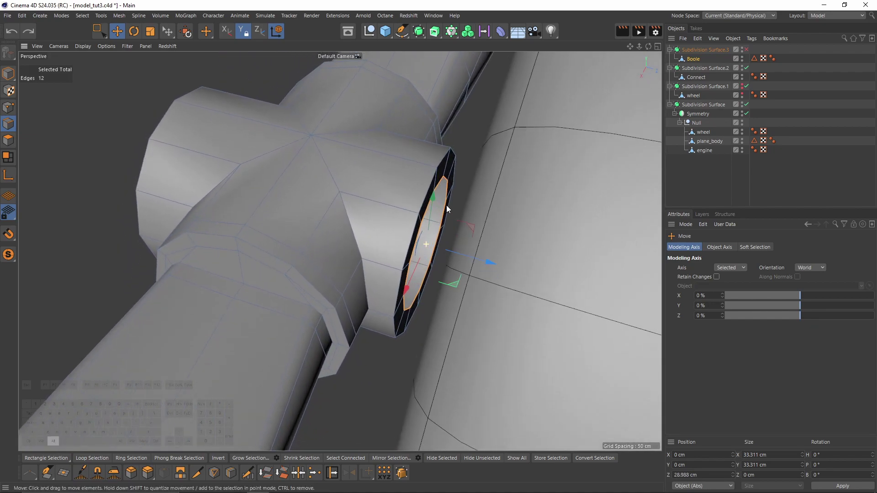
Scale the inner ring to about 30.2 cm, extrude it into a shaft ending at Z about 74.8 cm, and add a supporting loop cut.
{"action": "key", "text": "t"}
{"action": "left_click_drag", "start_coordinate": [473, 181], "coordinate": [389, 192]}
{"action": "key", "text": "e"}
{"action": "key", "text": "k"}
{"action": "key", "text": "l"}
{"action": "left_click", "coordinate": [413, 247]}
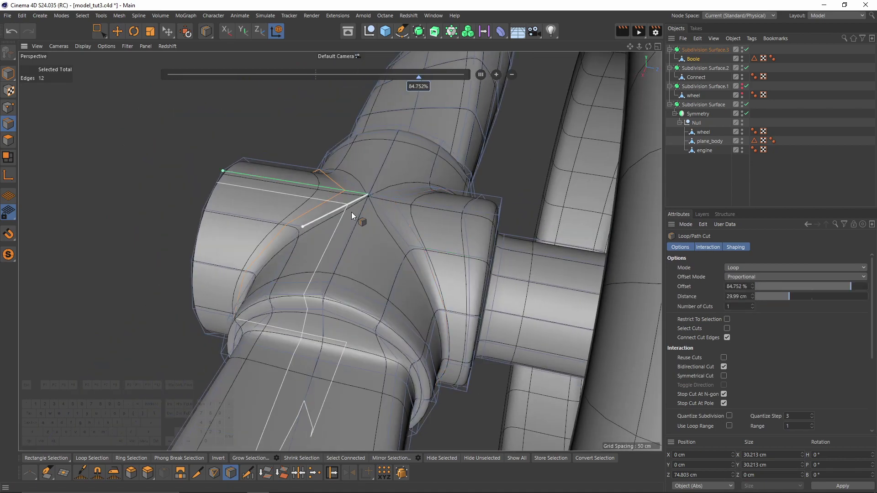
Loop-select the hub's open front rim and extrude it inward to about 18.5 cm across, at Z about -39.3 cm.
{"action": "left_click_drag", "start_coordinate": [580, 208], "coordinate": [434, 185], "text": "alt"}
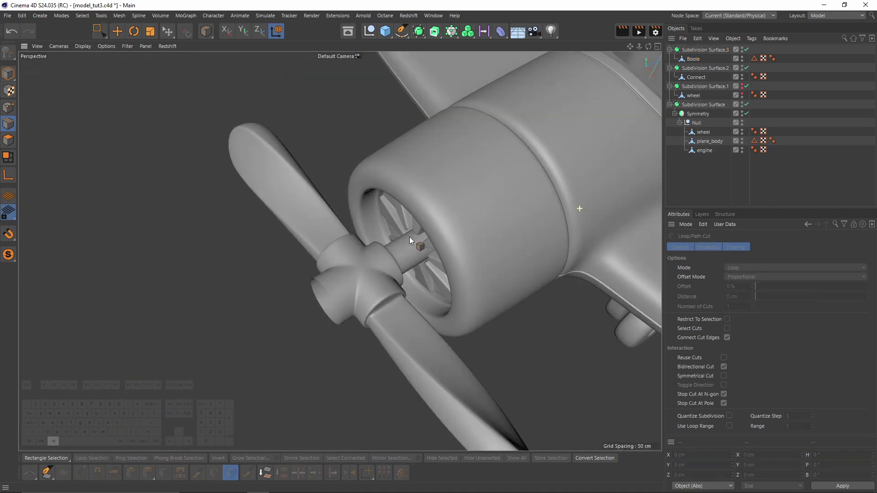
{"action": "left_click", "coordinate": [414, 210]}
{"action": "scroll", "coordinate": [414, 210], "scroll_direction": "up", "scroll_amount": 2}
{"action": "key", "text": "q"}
{"action": "key", "text": "t"}
{"action": "scroll", "coordinate": [382, 193], "scroll_direction": "up", "scroll_amount": 3}
{"action": "double_click", "coordinate": [436, 187]}
{"action": "scroll", "coordinate": [493, 232], "scroll_direction": "up", "scroll_amount": 2}
{"action": "left_click_drag", "start_coordinate": [574, 245], "coordinate": [429, 276], "text": "ctrl"}
{"action": "key", "text": "e"}
{"action": "left_click_drag", "start_coordinate": [453, 218], "coordinate": [528, 229]}
{"action": "key", "text": "t"}
Collapse the front inner loop to a centre point and dissolve six alternating edges radiating from it.
{"action": "right_click", "coordinate": [528, 230]}
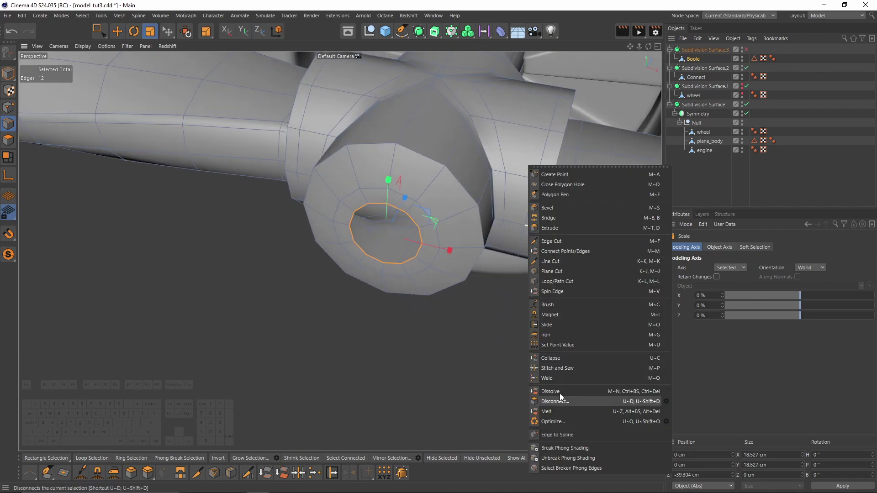
{"action": "left_click", "coordinate": [559, 358]}
{"action": "left_click_drag", "start_coordinate": [558, 354], "coordinate": [401, 202], "text": "alt"}
{"action": "left_click", "coordinate": [401, 202]}
{"action": "left_click", "coordinate": [422, 253], "text": "shift"}
{"action": "left_click", "coordinate": [384, 269], "text": "shift"}
{"action": "left_click", "coordinate": [343, 261], "text": "shift"}
{"action": "left_click", "coordinate": [322, 226], "text": "shift"}
{"action": "left_click", "coordinate": [347, 201], "text": "shift"}
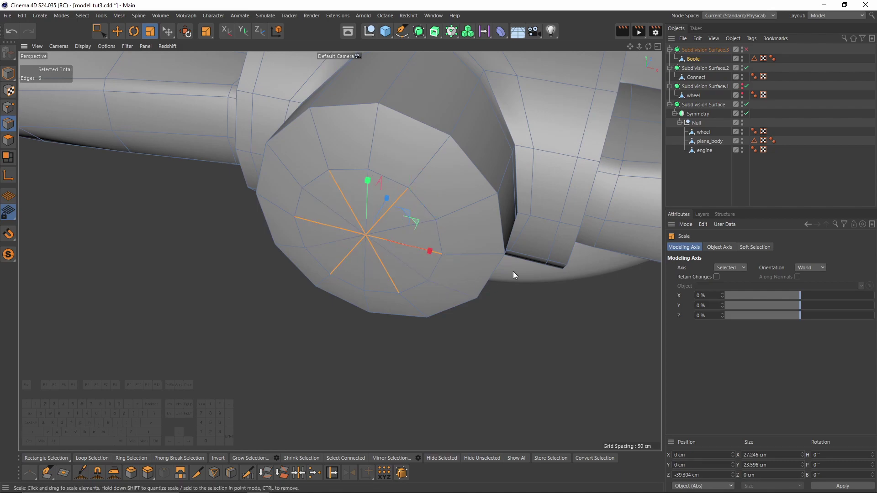
{"action": "right_click", "coordinate": [514, 272]}
{"action": "left_click", "coordinate": [540, 391]}
Turn on the propeller's smoothing and examine the rounded hub, the shaft and the whole plane.
{"action": "left_click_drag", "start_coordinate": [425, 254], "coordinate": [433, 271], "text": "alt"}
{"action": "key", "text": "q"}
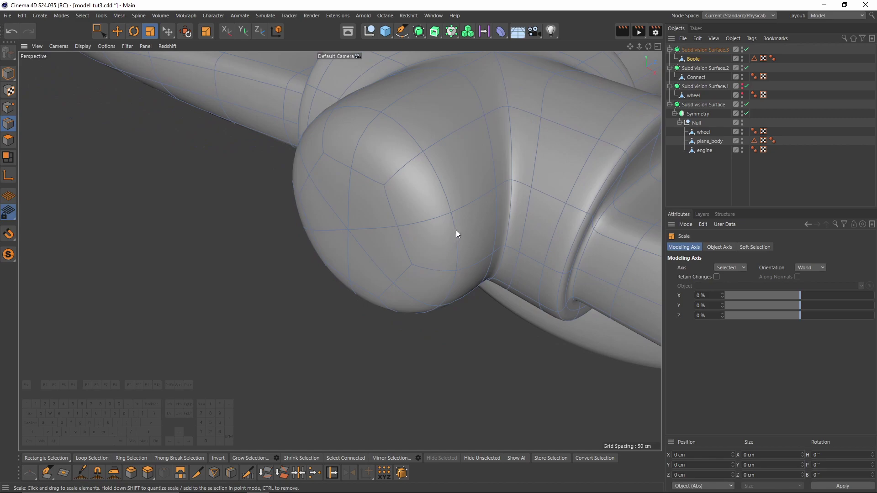
{"action": "left_click_drag", "start_coordinate": [456, 231], "coordinate": [415, 288], "text": "alt"}
{"action": "left_click", "coordinate": [761, 197]}
{"action": "right_click_drag", "start_coordinate": [480, 173], "coordinate": [404, 184], "text": "alt"}
{"action": "left_click_drag", "start_coordinate": [404, 184], "coordinate": [442, 226], "text": "alt"}
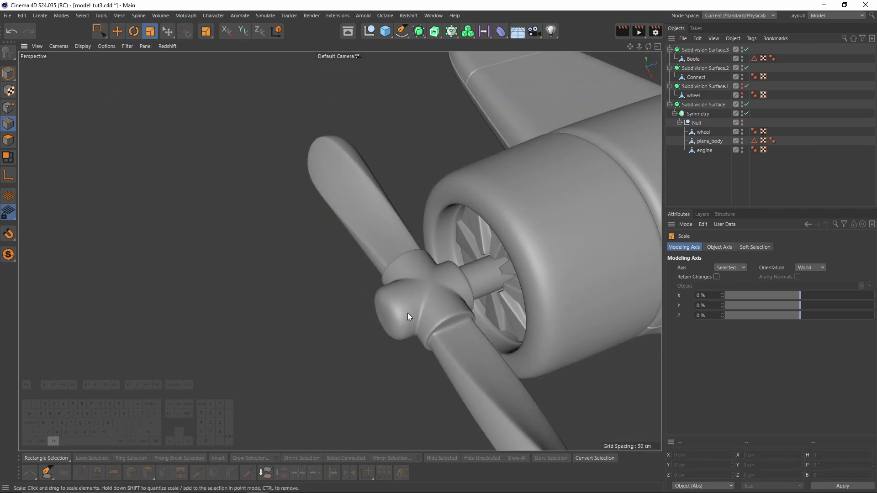
{"action": "right_click_drag", "start_coordinate": [407, 313], "coordinate": [461, 316], "text": "alt"}
{"action": "left_click_drag", "start_coordinate": [460, 315], "coordinate": [400, 294], "text": "alt"}
{"action": "left_click_drag", "start_coordinate": [480, 288], "coordinate": [452, 306], "text": "alt"}
{"action": "left_click", "coordinate": [453, 306]}
{"action": "left_click_drag", "start_coordinate": [247, 277], "coordinate": [335, 286], "text": "alt"}
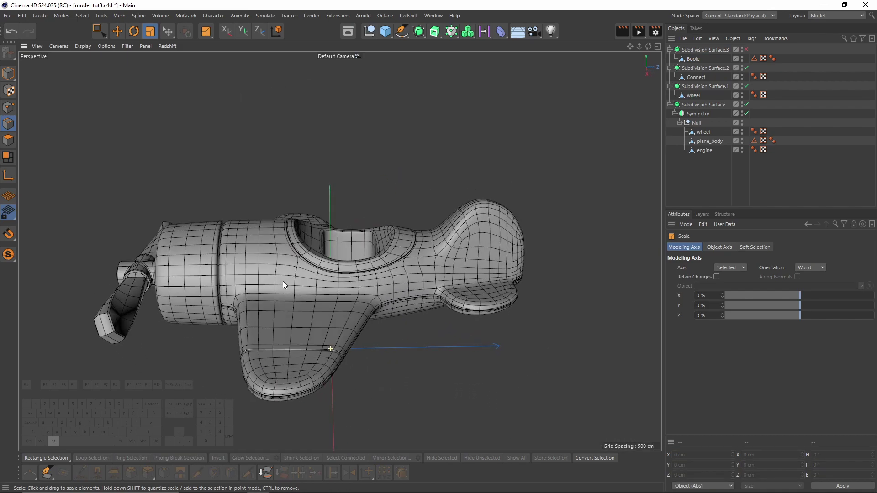
Examine the pilot's head above the cockpit in the Left view reference.
{"action": "middle_click", "coordinate": [336, 286]}
{"action": "middle_click", "coordinate": [216, 325]}
{"action": "right_click_drag", "start_coordinate": [339, 251], "coordinate": [243, 293], "text": "alt"}
{"action": "middle_click_drag", "start_coordinate": [243, 293], "coordinate": [372, 287], "text": "alt"}
{"action": "right_click_drag", "start_coordinate": [300, 232], "coordinate": [363, 235], "text": "alt"}
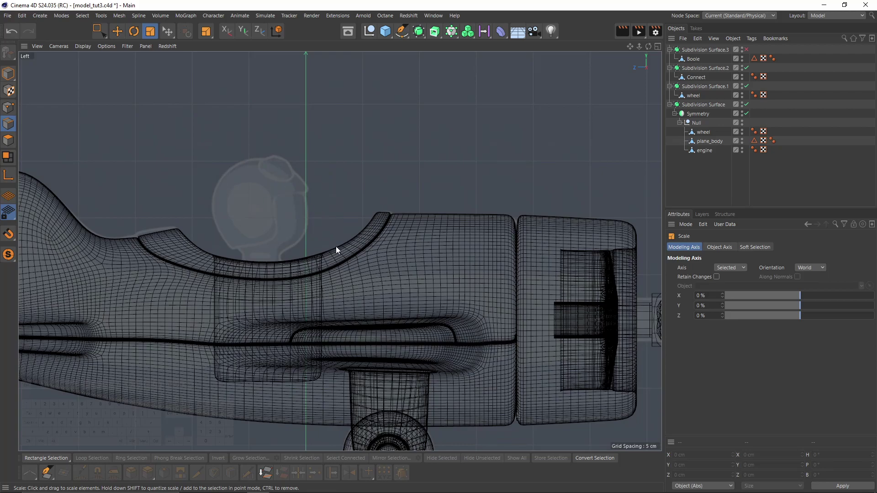
{"action": "scroll", "coordinate": [254, 197], "scroll_direction": "up", "scroll_amount": 2}
{"action": "middle_click", "coordinate": [320, 201]}
{"action": "middle_click", "coordinate": [299, 203]}
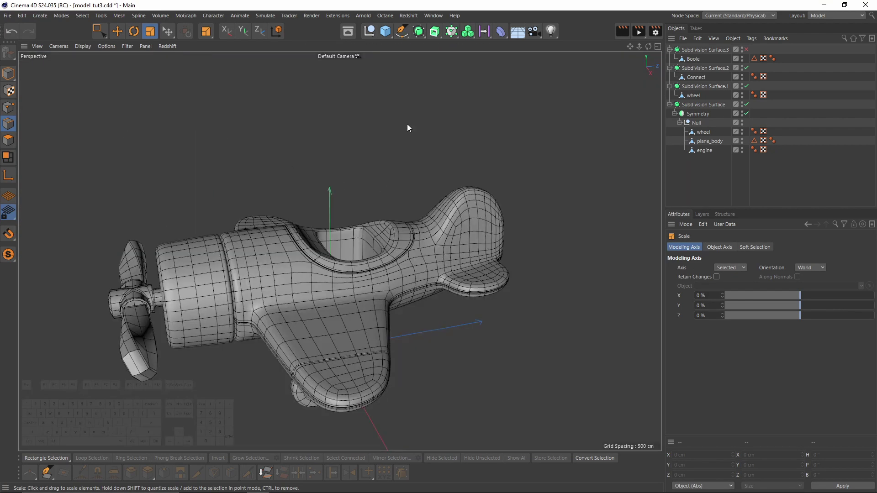
Add a sphere and, using the Left view reference, move and scale it to match the pilot's head, with a radius of about 44.6 cm.
{"action": "left_click", "coordinate": [386, 31]}
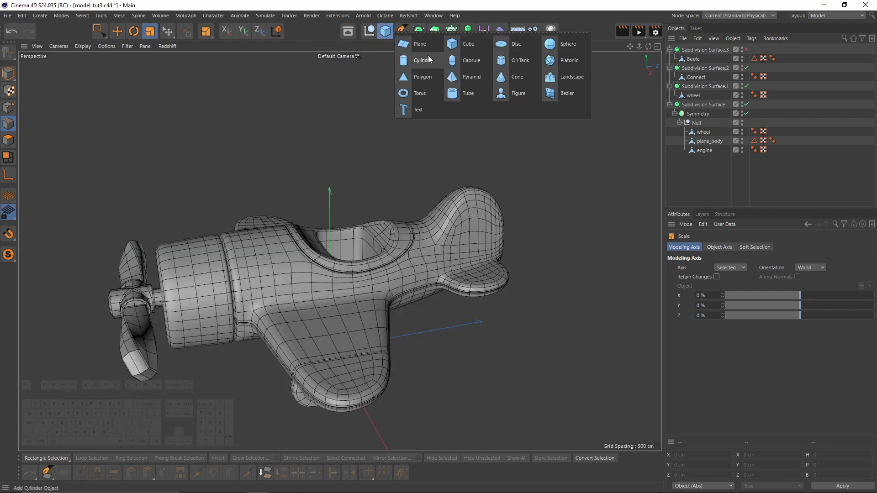
{"action": "left_click", "coordinate": [574, 48]}
{"action": "key", "text": "e"}
{"action": "left_click_drag", "start_coordinate": [329, 299], "coordinate": [263, 216]}
{"action": "middle_click", "coordinate": [370, 180]}
{"action": "middle_click", "coordinate": [260, 276]}
{"action": "scroll", "coordinate": [363, 163], "scroll_direction": "up", "scroll_amount": 2}
{"action": "key", "text": "t"}
{"action": "left_click_drag", "start_coordinate": [464, 291], "coordinate": [278, 341]}
{"action": "middle_click", "coordinate": [278, 341]}
{"action": "middle_click", "coordinate": [222, 175]}
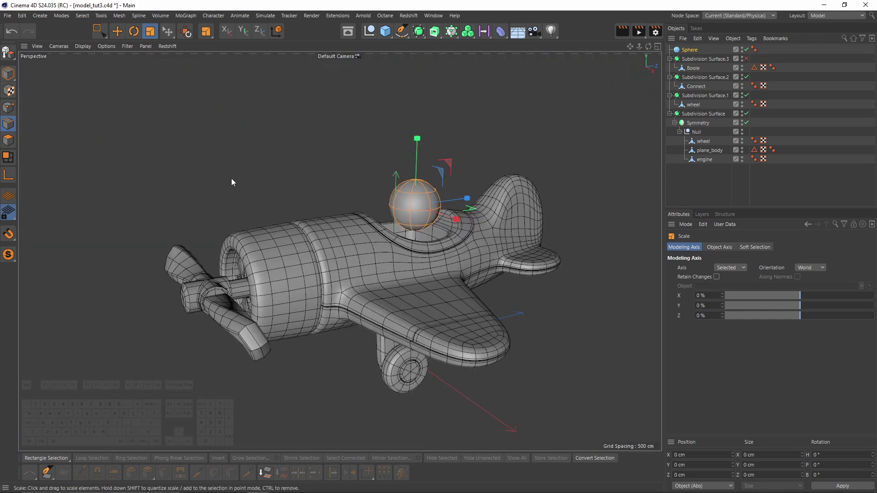
Switch the viewport line display from isoparms to the full wireframe.
{"action": "scroll", "coordinate": [417, 201], "scroll_direction": "up", "scroll_amount": 3}
{"action": "left_click", "coordinate": [83, 46]}
{"action": "mouse_move", "coordinate": [85, 47]}
{"action": "left_click", "coordinate": [91, 144]}
{"action": "left_click_drag", "start_coordinate": [532, 153], "coordinate": [553, 161], "text": "alt"}
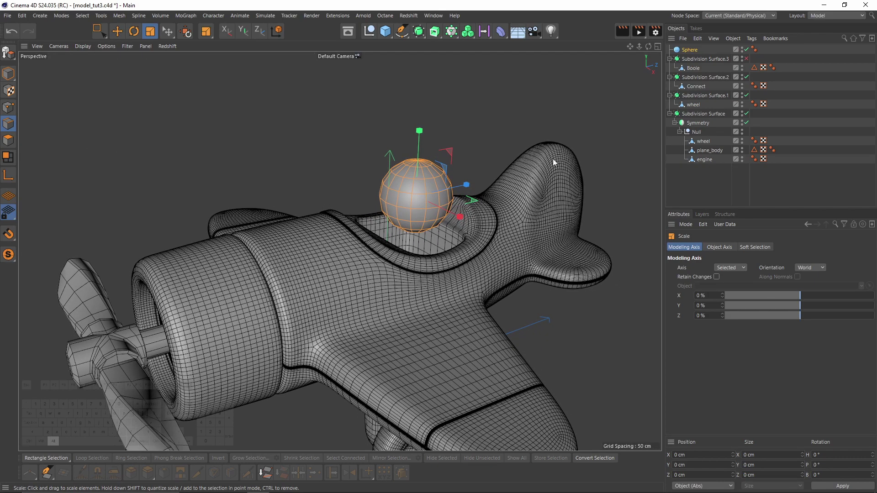
Set the head sphere's type to Hexahedron with 12 segments.
{"action": "left_click", "coordinate": [683, 51]}
{"action": "scroll", "coordinate": [424, 182], "scroll_direction": "up", "scroll_amount": 2}
{"action": "scroll", "coordinate": [753, 287], "scroll_direction": "down", "scroll_amount": 2}
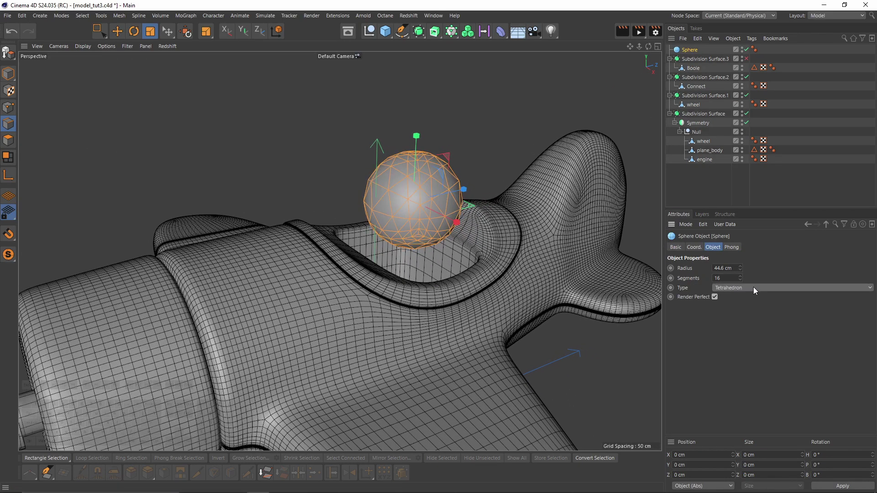
{"action": "scroll", "coordinate": [432, 207], "scroll_direction": "up", "scroll_amount": 2}
{"action": "double_click", "coordinate": [725, 278]}
{"action": "type", "text": "12"}
{"action": "key", "text": "Return"}
{"action": "left_click_drag", "start_coordinate": [472, 217], "coordinate": [447, 204], "text": "alt"}
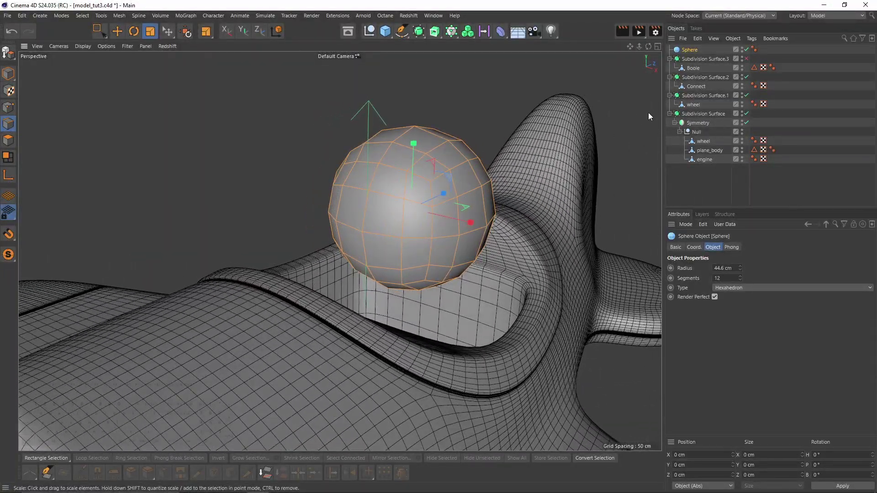
Put the head sphere under a Subdivision Surface, hide the shading lines, inspect its roundness and turn its smoothing off.
{"action": "left_click", "coordinate": [420, 31], "text": "alt"}
{"action": "left_click", "coordinate": [791, 112]}
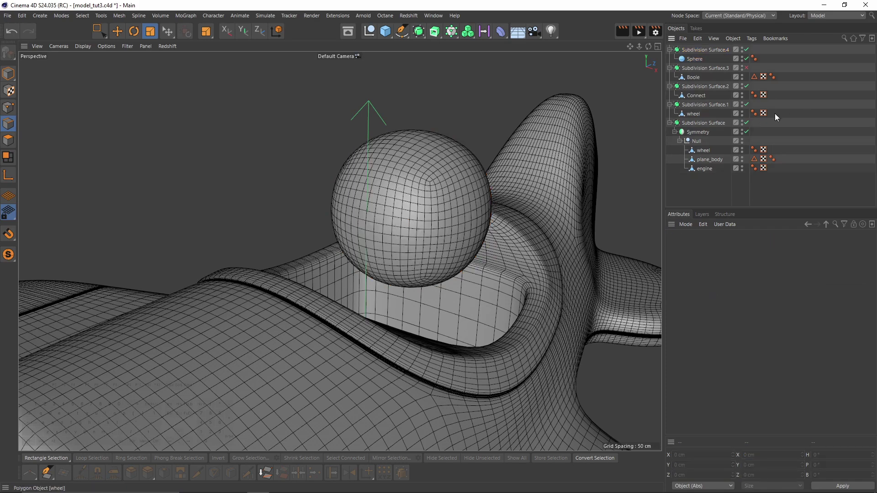
{"action": "key", "text": "n"}
{"action": "key", "text": "a"}
{"action": "mouse_move", "coordinate": [451, 177]}
{"action": "left_mouse_down", "text": "alt"}
{"action": "mouse_move", "coordinate": [443, 216]}
{"action": "mouse_move", "coordinate": [383, 256]}
{"action": "mouse_move", "coordinate": [354, 196]}
{"action": "mouse_move", "coordinate": [363, 221]}
{"action": "mouse_move", "coordinate": [397, 232]}
{"action": "mouse_move", "coordinate": [475, 180]}
{"action": "mouse_move", "coordinate": [549, 151]}
{"action": "left_mouse_up", "text": "alt"}
{"action": "key", "text": "ctrl+z"}
{"action": "key", "text": "q"}
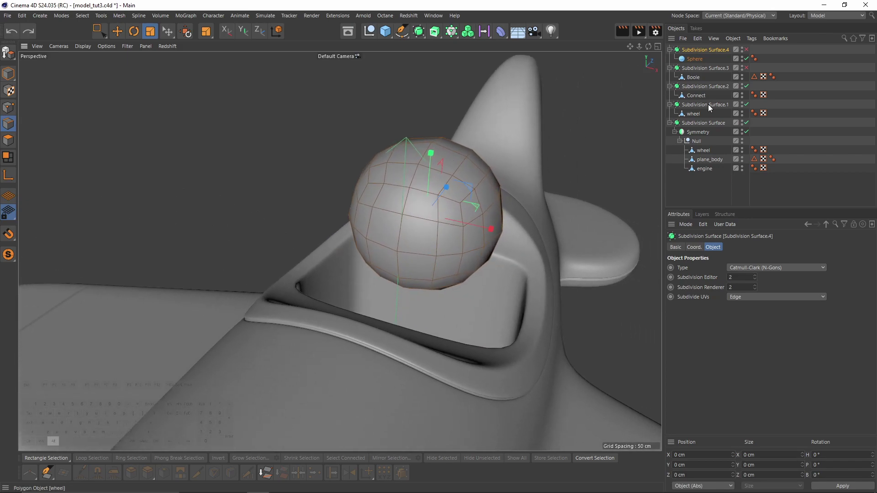
Duplicate the head sphere and set the copy to type Standard with 74 segments as a roundness comparison.
{"action": "left_click", "coordinate": [693, 59]}
{"action": "left_click_drag", "start_coordinate": [693, 59], "coordinate": [698, 68], "text": "ctrl"}
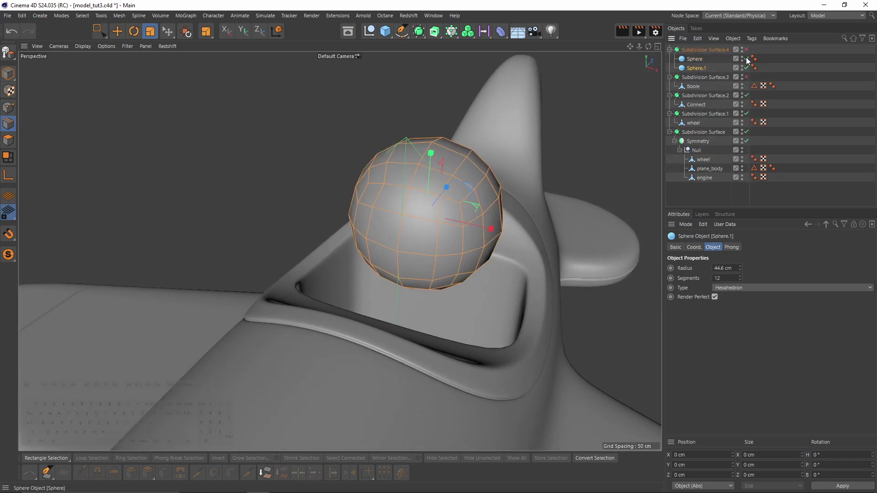
{"action": "left_click", "coordinate": [739, 286]}
{"action": "left_click", "coordinate": [731, 295]}
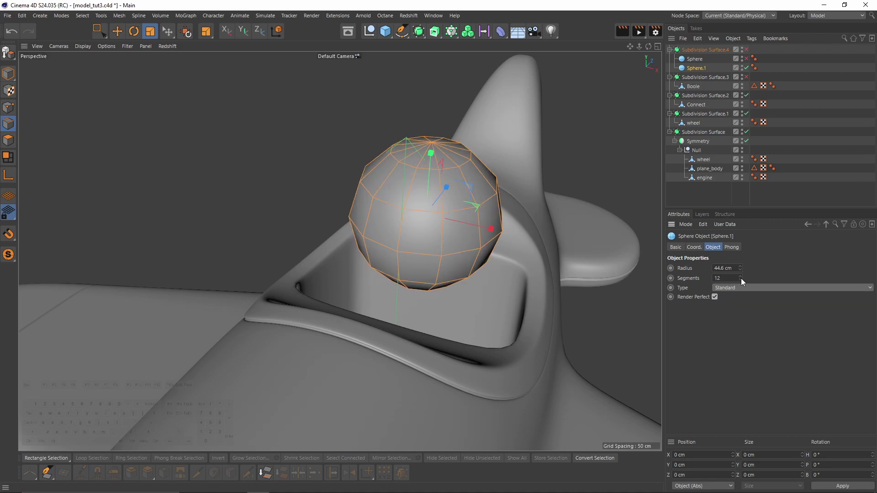
{"action": "left_click_drag", "start_coordinate": [741, 279], "coordinate": [769, 279]}
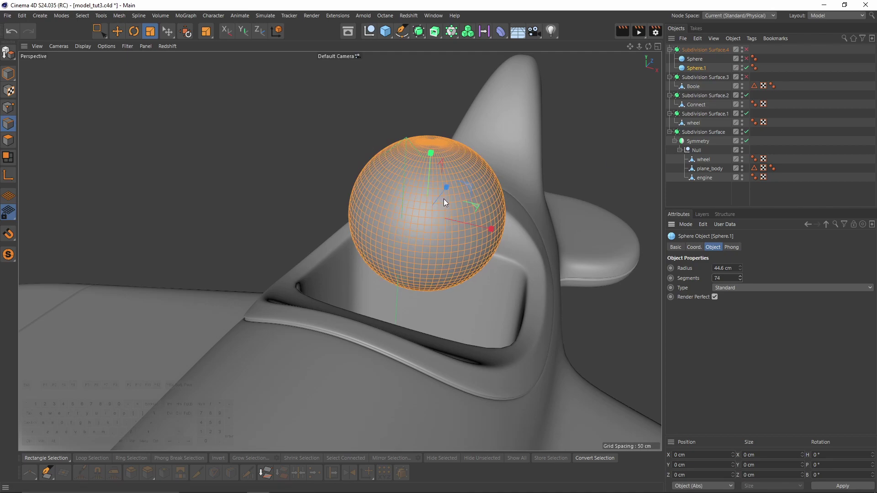
{"action": "left_click", "coordinate": [777, 187]}
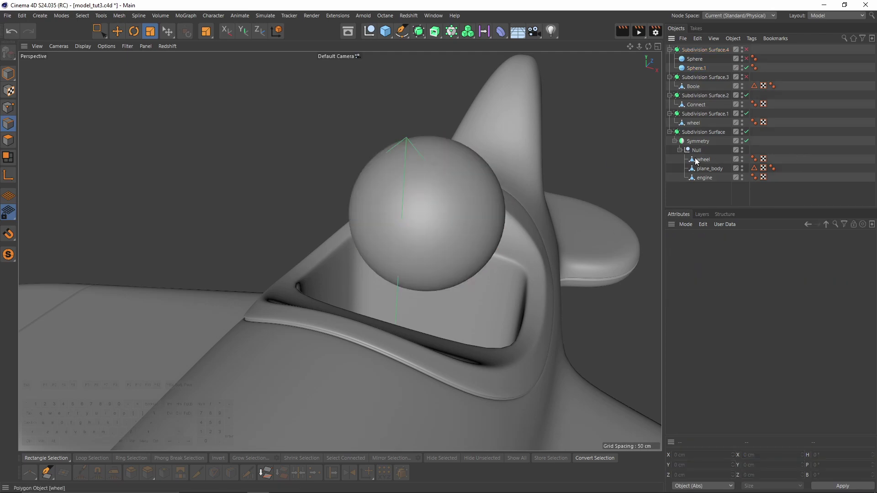
Hide the standard comparison sphere and turn the hexahedron head sphere back on.
{"action": "left_click", "coordinate": [747, 68]}
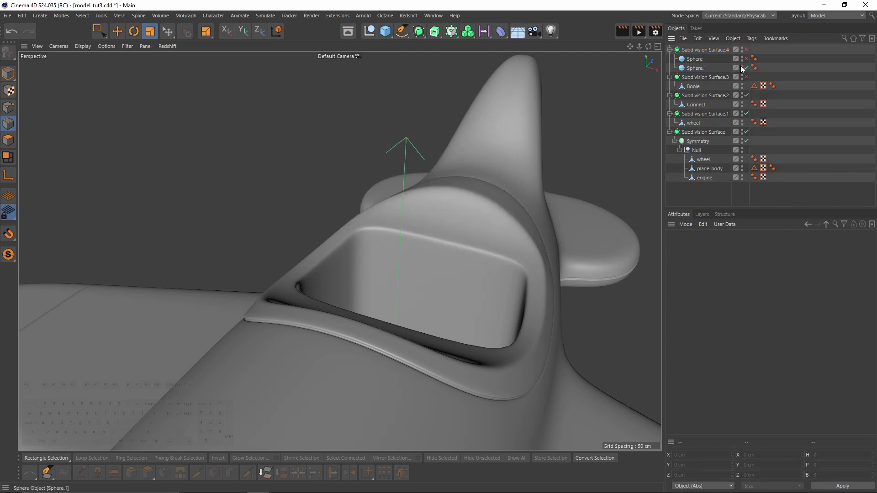
{"action": "left_click", "coordinate": [747, 58]}
{"action": "left_click", "coordinate": [695, 58]}
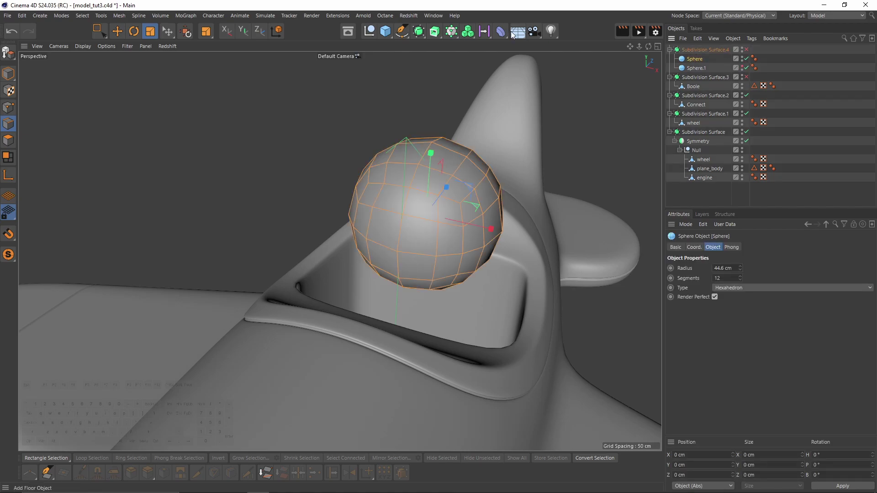
Add a Smoothing deformer to the hexahedron head sphere and show the shaded model with wireframe lines again.
{"action": "left_click", "coordinate": [501, 31]}
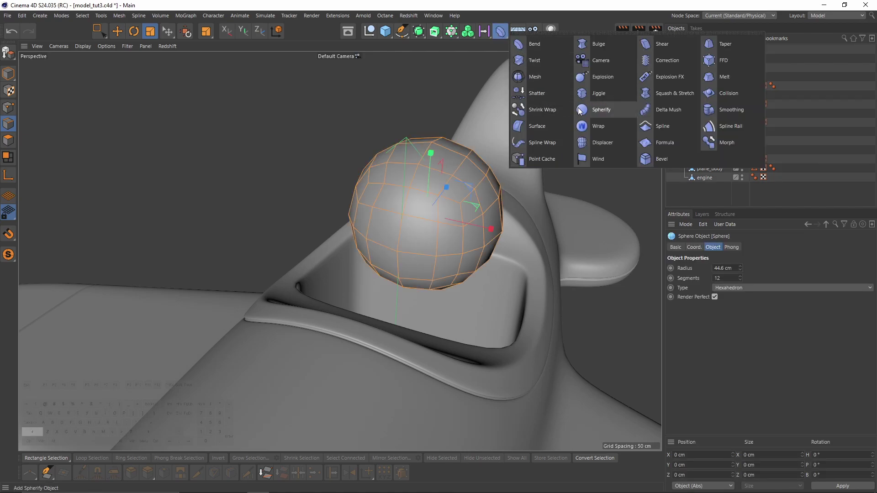
{"action": "left_click", "coordinate": [731, 110]}
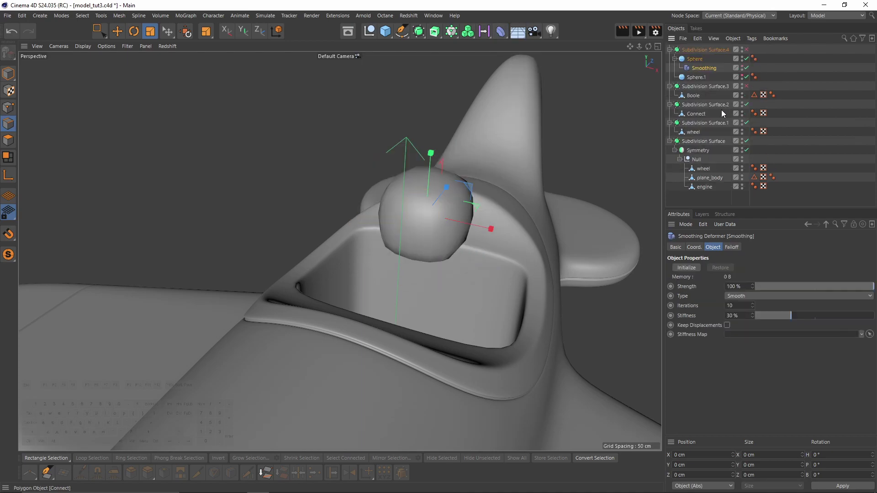
{"action": "key", "text": "n"}
{"action": "key", "text": "b"}
{"action": "left_click_drag", "start_coordinate": [448, 188], "coordinate": [457, 204], "text": "alt"}
{"action": "right_click_drag", "start_coordinate": [457, 203], "coordinate": [484, 198], "text": "alt"}
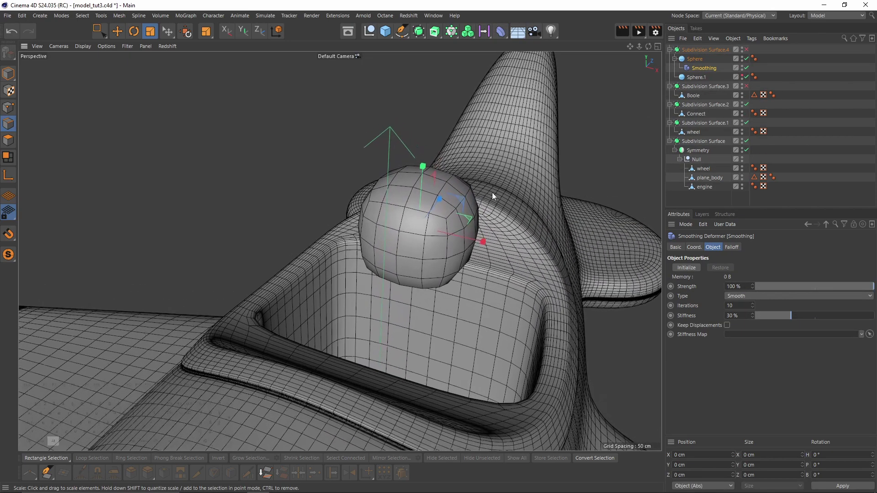
Add a Shrink Wrap deformer under the head sphere, below the Smoothing deformer, with Sphere.1 as its target object.
{"action": "left_click", "coordinate": [500, 31]}
{"action": "left_click", "coordinate": [541, 109]}
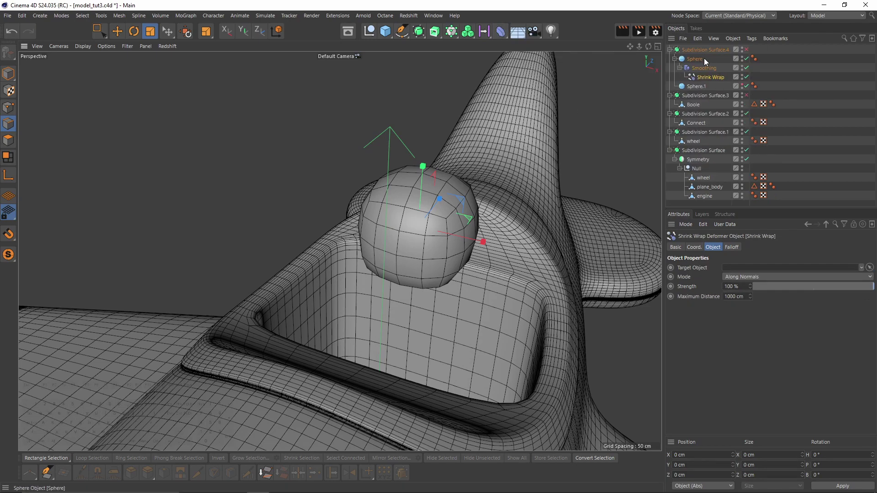
{"action": "left_click_drag", "start_coordinate": [709, 81], "coordinate": [702, 74]}
{"action": "left_click_drag", "start_coordinate": [692, 86], "coordinate": [741, 267]}
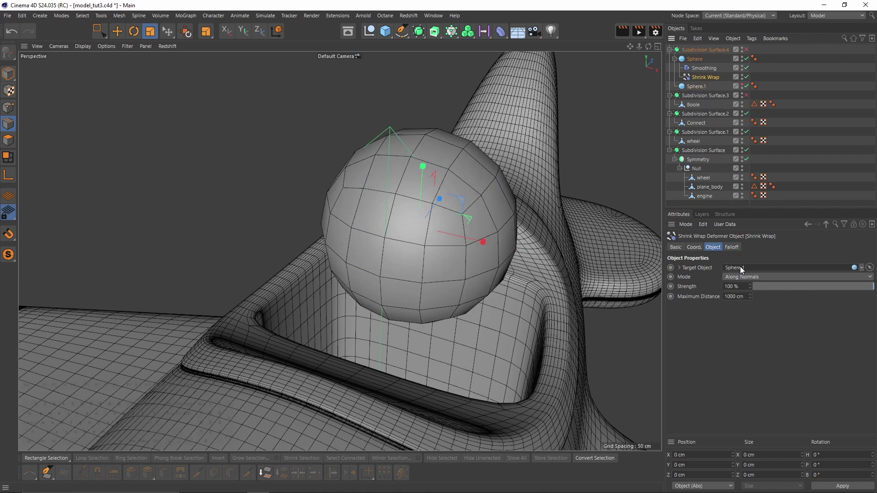
Convert the deformed head with Current State to Object, then delete the original parametric sphere and the Sphere.1 target.
{"action": "left_click", "coordinate": [747, 68]}
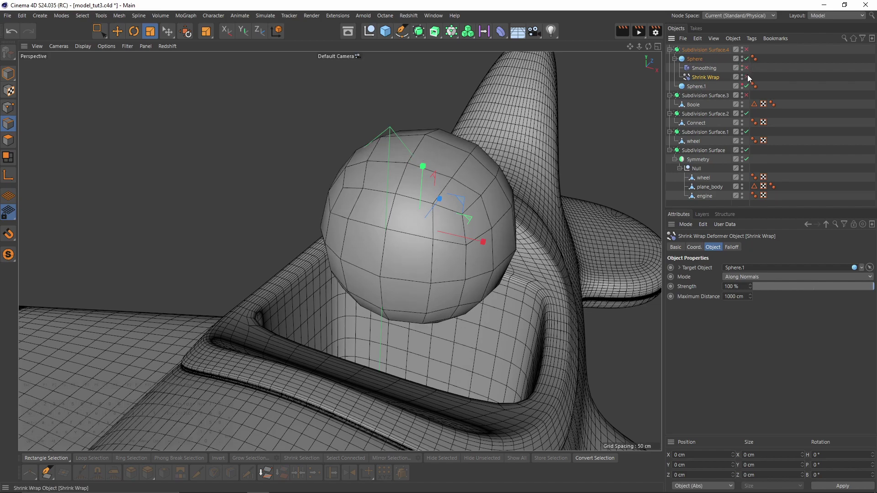
{"action": "right_click", "coordinate": [694, 60]}
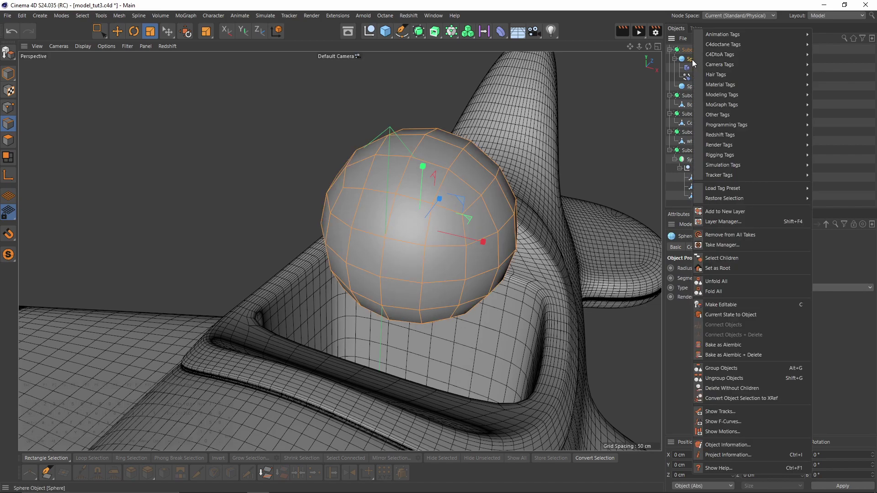
{"action": "left_click", "coordinate": [746, 314]}
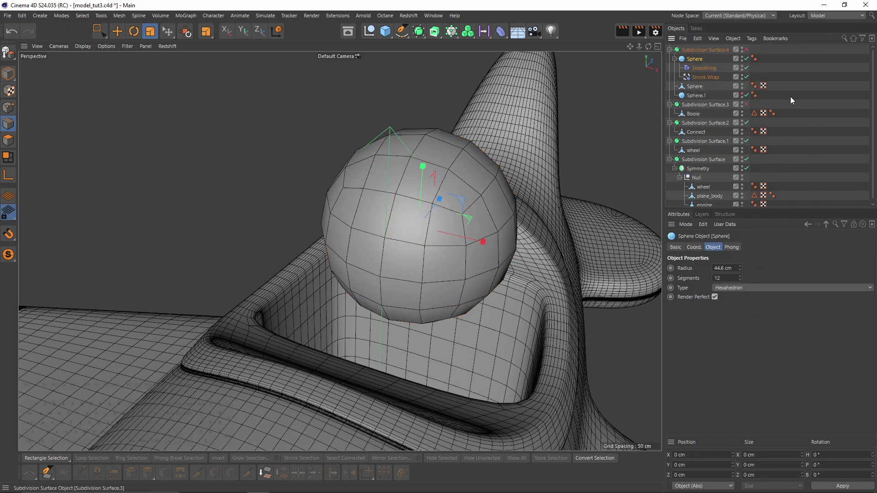
{"action": "left_click", "coordinate": [694, 68]}
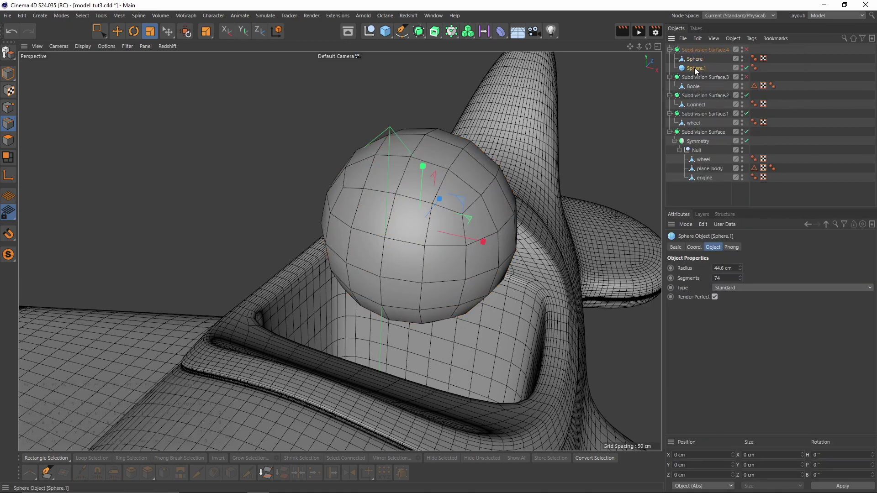
{"action": "key", "text": "Delete"}
Delete all points on one half of the head sphere, selecting them from the top view and keeping the centre line.
{"action": "left_click", "coordinate": [695, 59]}
{"action": "left_click", "coordinate": [8, 108]}
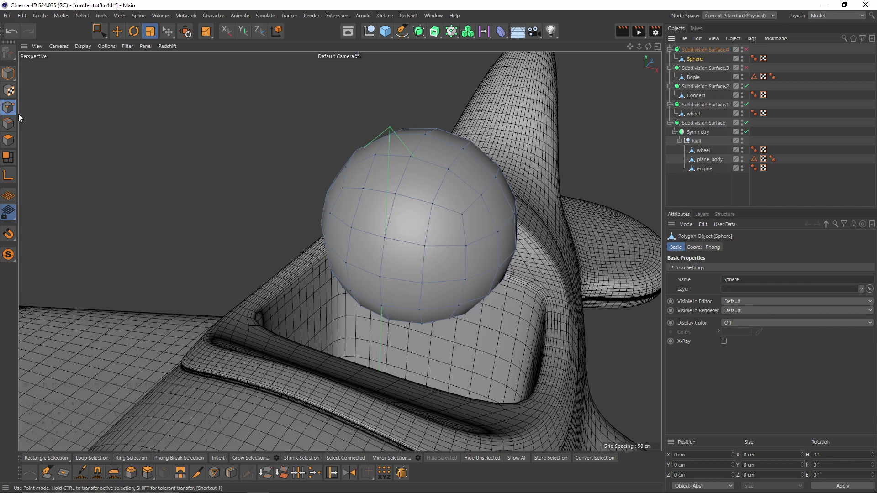
{"action": "middle_click", "coordinate": [585, 145]}
{"action": "middle_click", "coordinate": [584, 146]}
{"action": "scroll", "coordinate": [506, 249], "scroll_direction": "down", "scroll_amount": 6}
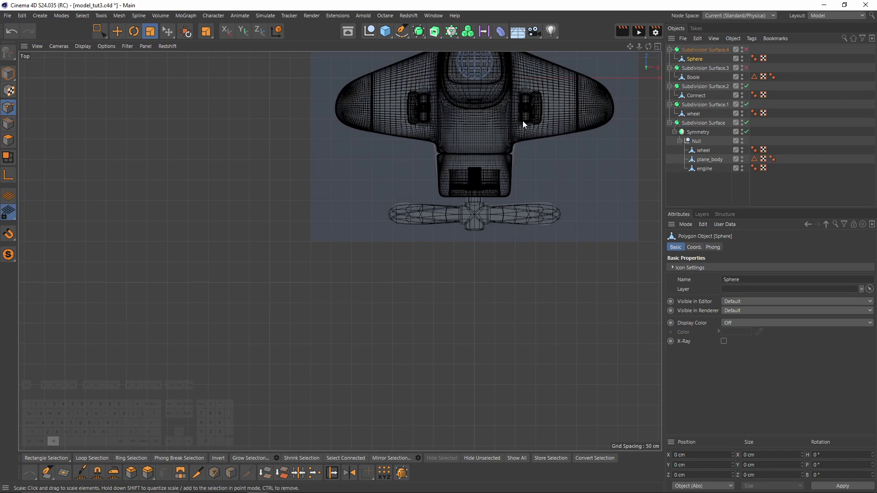
{"action": "scroll", "coordinate": [521, 183], "scroll_direction": "up", "scroll_amount": 6}
{"action": "scroll", "coordinate": [517, 208], "scroll_direction": "up", "scroll_amount": 3}
{"action": "key", "text": "0"}
{"action": "left_click_drag", "start_coordinate": [448, 186], "coordinate": [526, 365]}
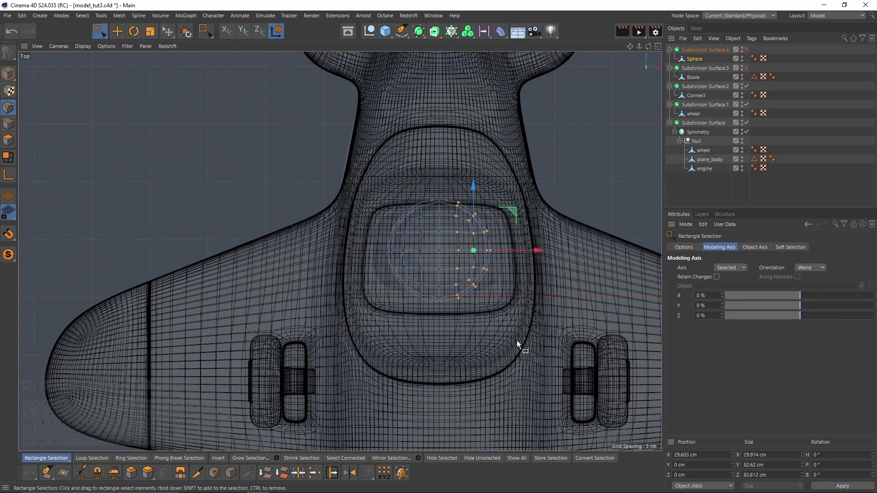
{"action": "key", "text": "Delete"}
Place the half head in the Null under the plane's Symmetry so that it is mirrored and smoothed.
{"action": "middle_click", "coordinate": [502, 298]}
{"action": "middle_click", "coordinate": [284, 193]}
{"action": "left_click_drag", "start_coordinate": [422, 215], "coordinate": [571, 192], "text": "alt"}
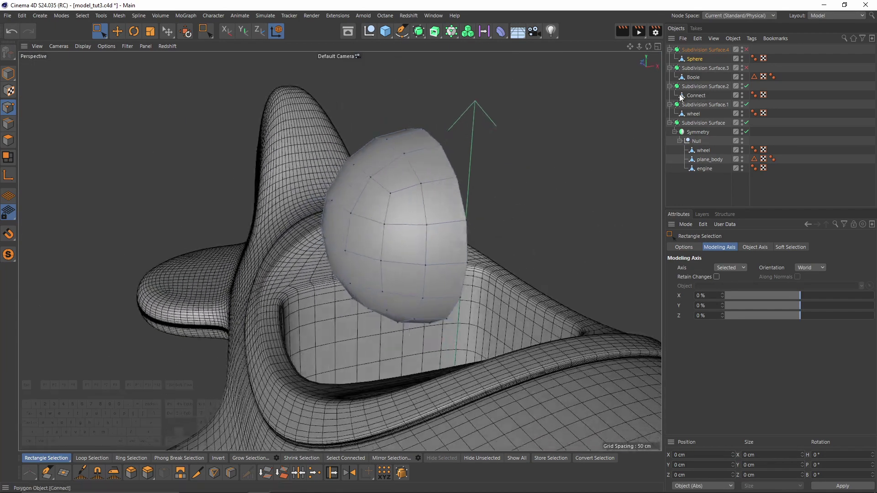
{"action": "left_click_drag", "start_coordinate": [692, 60], "coordinate": [708, 145]}
{"action": "left_click_drag", "start_coordinate": [500, 190], "coordinate": [533, 213], "text": "alt"}
{"action": "key", "text": "q"}
{"action": "key", "text": "q"}
Turn off the smoothing, select the underside of the head in the left view and pull it down into a neck.
{"action": "middle_click", "coordinate": [456, 242]}
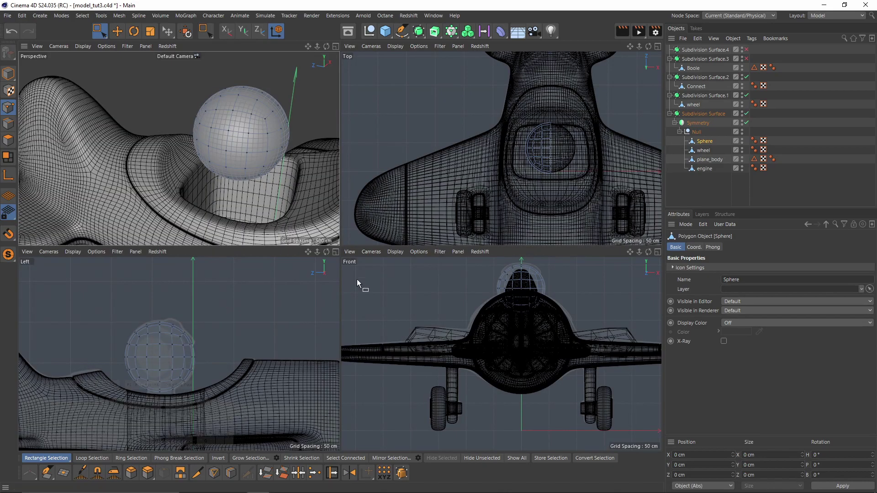
{"action": "middle_click", "coordinate": [326, 287]}
{"action": "scroll", "coordinate": [384, 301], "scroll_direction": "up", "scroll_amount": 4}
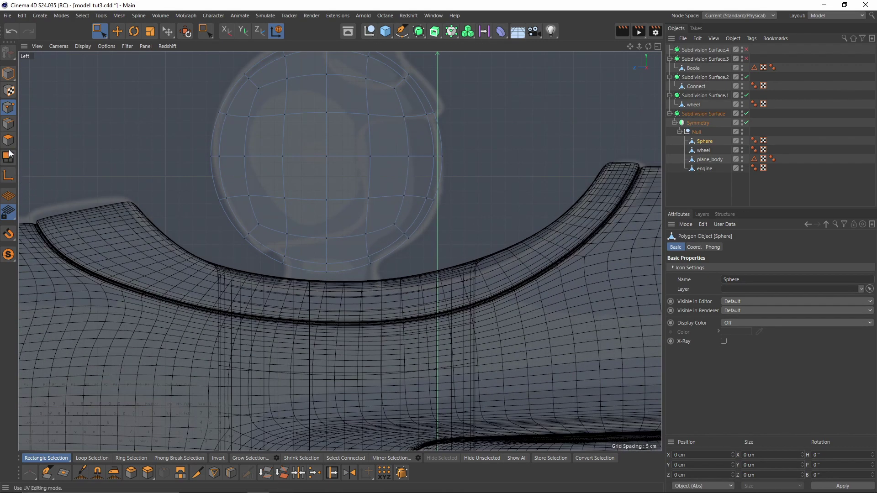
{"action": "key", "text": "q"}
{"action": "left_click_drag", "start_coordinate": [271, 256], "coordinate": [400, 295]}
{"action": "middle_click_drag", "start_coordinate": [365, 280], "coordinate": [429, 236], "text": "alt"}
{"action": "left_click_drag", "start_coordinate": [391, 173], "coordinate": [389, 194]}
Select the two outer side faces of the new neck block and extend them outward into a shoulder.
{"action": "middle_click", "coordinate": [383, 195]}
{"action": "middle_click", "coordinate": [305, 188]}
{"action": "left_click_drag", "start_coordinate": [409, 254], "coordinate": [436, 263], "text": "alt"}
{"action": "middle_click_drag", "start_coordinate": [437, 262], "coordinate": [430, 169], "text": "alt"}
{"action": "left_click_drag", "start_coordinate": [429, 170], "coordinate": [380, 251], "text": "alt"}
{"action": "left_click_drag", "start_coordinate": [429, 234], "coordinate": [476, 204], "text": "alt"}
{"action": "key", "text": "e"}
{"action": "left_click", "coordinate": [426, 187]}
{"action": "left_click", "coordinate": [401, 172], "text": "shift"}
Add a loop cut across the shoulder and lower its front and back top edges.
{"action": "left_click", "coordinate": [8, 123]}
{"action": "left_click", "coordinate": [383, 154]}
{"action": "left_click_drag", "start_coordinate": [385, 151], "coordinate": [409, 163], "text": "alt"}
{"action": "left_click", "coordinate": [399, 141], "text": "shift"}
{"action": "left_click", "coordinate": [473, 189], "text": "shift"}
{"action": "left_click", "coordinate": [447, 207], "text": "shift"}
{"action": "key", "text": "k"}
{"action": "key", "text": "l"}
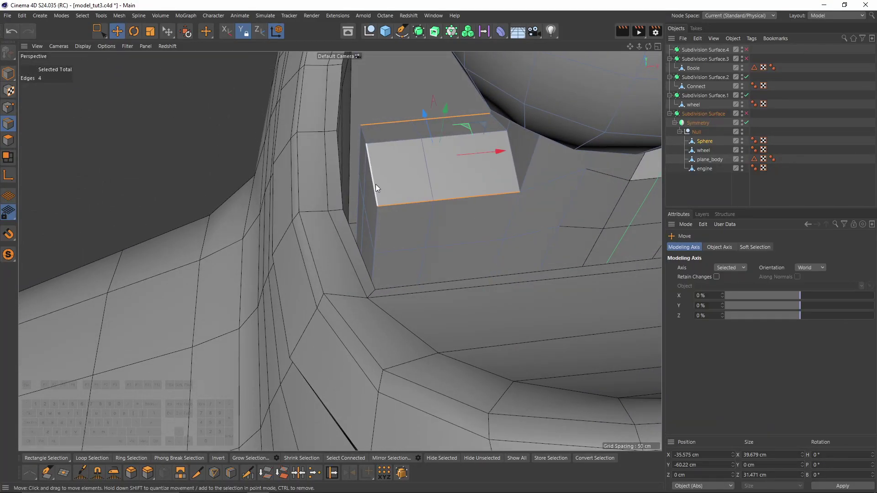
Select the two middle edges across the shoulder's top and move them inward to X about -36 cm.
{"action": "left_click", "coordinate": [376, 184]}
{"action": "scroll", "coordinate": [365, 133], "scroll_direction": "up", "scroll_amount": 3}
{"action": "left_click_drag", "start_coordinate": [420, 160], "coordinate": [456, 193]}
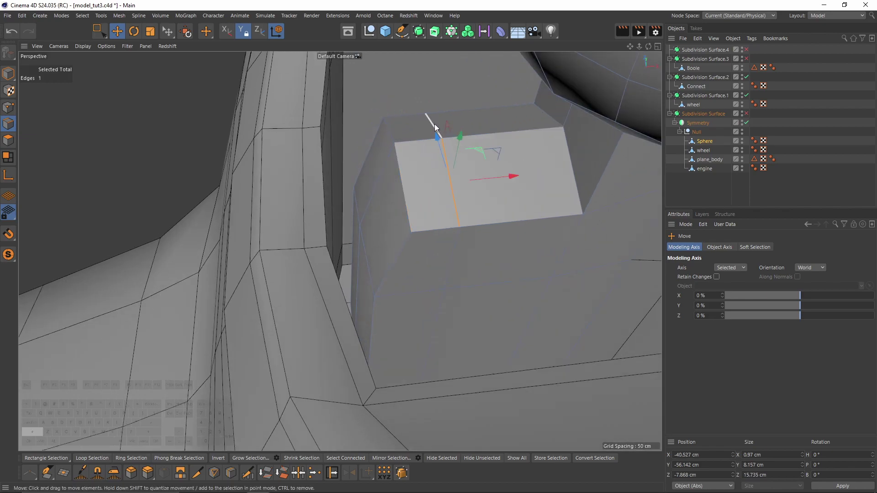
{"action": "left_click_drag", "start_coordinate": [503, 145], "coordinate": [530, 151]}
{"action": "left_click_drag", "start_coordinate": [532, 153], "coordinate": [558, 203], "text": "alt"}
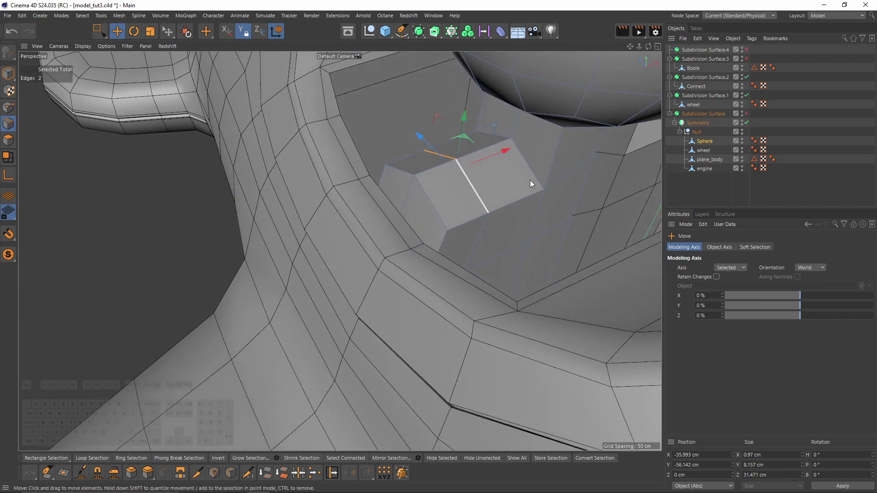
Turn off Symmetry, isolate the pilot mesh and slide a point down the inner edge of the neck.
{"action": "left_click", "coordinate": [746, 122]}
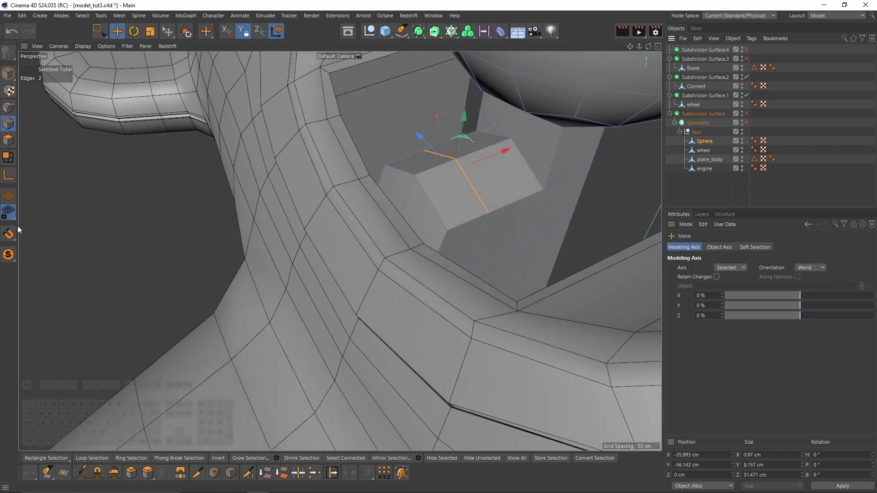
{"action": "left_click", "coordinate": [10, 254]}
{"action": "left_click_drag", "start_coordinate": [450, 210], "coordinate": [323, 176], "text": "alt"}
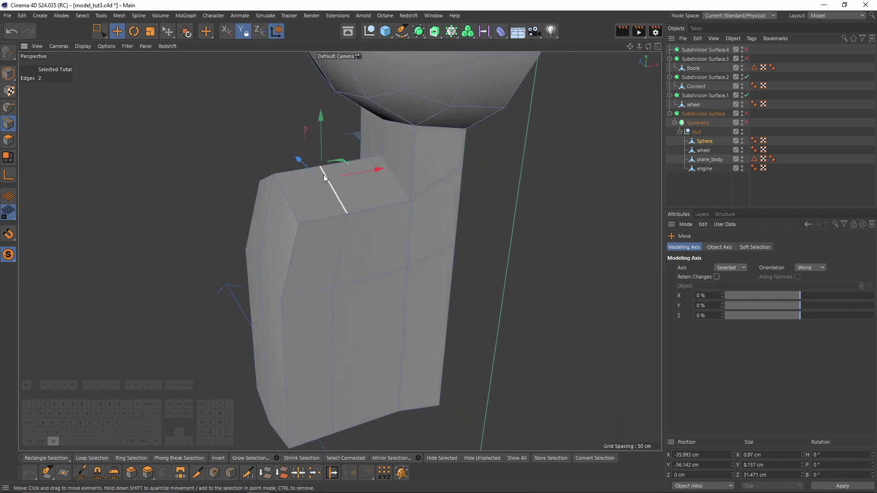
{"action": "left_click", "coordinate": [15, 109]}
{"action": "key", "text": "m"}
{"action": "key", "text": "o"}
{"action": "left_click_drag", "start_coordinate": [461, 168], "coordinate": [460, 200]}
{"action": "left_click_drag", "start_coordinate": [460, 199], "coordinate": [466, 211], "text": "alt"}
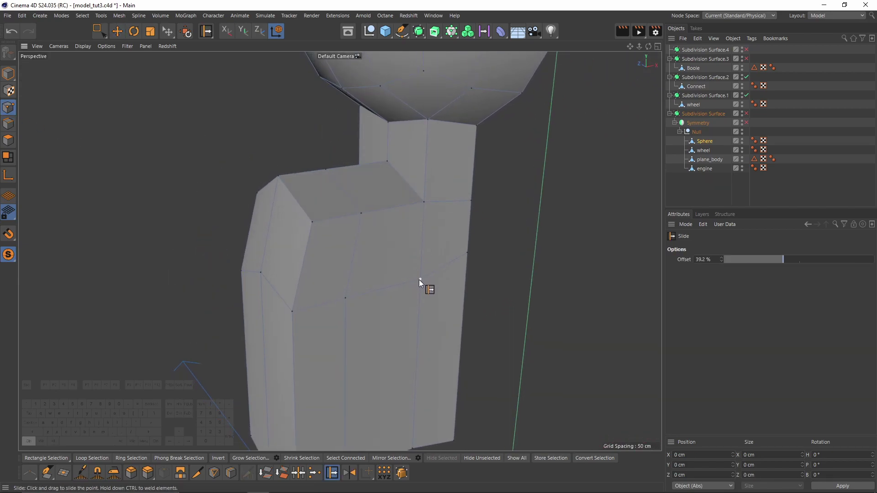
Slide and weld the surplus points on the torso's near face onto its inner centre edge.
{"action": "left_click_drag", "start_coordinate": [419, 281], "coordinate": [466, 252], "text": "ctrl"}
{"action": "left_click_drag", "start_coordinate": [471, 202], "coordinate": [464, 254], "text": "ctrl"}
{"action": "right_click_drag", "start_coordinate": [464, 254], "coordinate": [454, 274], "text": "alt"}
{"action": "left_click_drag", "start_coordinate": [417, 342], "coordinate": [466, 347], "text": "ctrl"}
Slide and weld the matching surplus points on the torso's opposite face and the neck to simplify the mesh.
{"action": "left_click_drag", "start_coordinate": [456, 237], "coordinate": [476, 167], "text": "alt"}
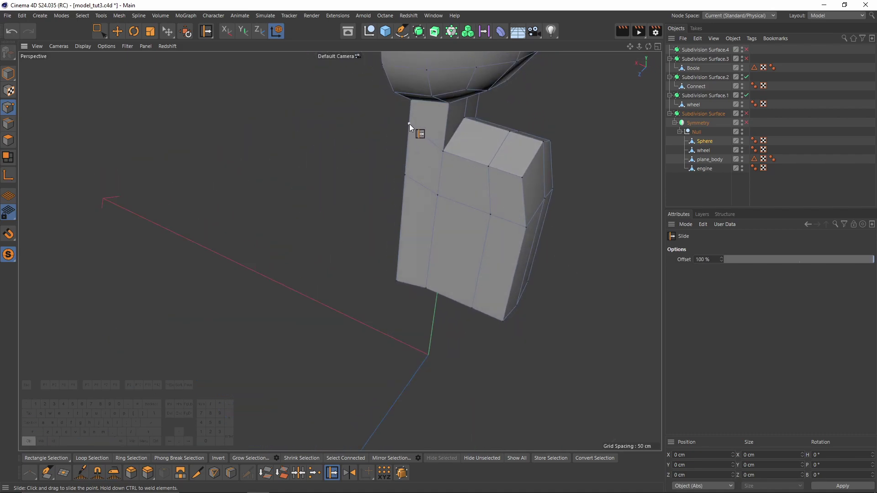
{"action": "left_click_drag", "start_coordinate": [409, 124], "coordinate": [405, 167], "text": "ctrl"}
{"action": "left_click_drag", "start_coordinate": [437, 196], "coordinate": [413, 187], "text": "ctrl"}
{"action": "right_click_drag", "start_coordinate": [421, 201], "coordinate": [483, 258], "text": "alt"}
{"action": "left_click_drag", "start_coordinate": [482, 258], "coordinate": [371, 242], "text": "alt"}
{"action": "left_click_drag", "start_coordinate": [371, 243], "coordinate": [343, 206], "text": "alt"}
{"action": "left_click_drag", "start_coordinate": [385, 161], "coordinate": [396, 215], "text": "ctrl"}
{"action": "left_click_drag", "start_coordinate": [435, 194], "coordinate": [348, 297], "text": "alt"}
Select the four lower front and back torso polygons and scale them along Z to about 59.7 cm.
{"action": "left_click", "coordinate": [8, 139]}
{"action": "left_click_drag", "start_coordinate": [337, 267], "coordinate": [356, 306]}
{"action": "left_click_drag", "start_coordinate": [315, 286], "coordinate": [407, 287], "text": "alt"}
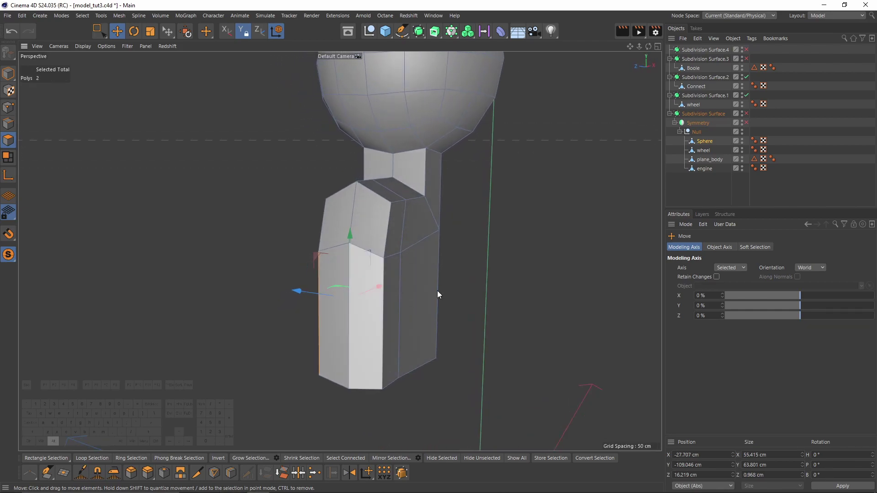
{"action": "left_click", "coordinate": [421, 299], "text": "shift"}
{"action": "left_click", "coordinate": [390, 323], "text": "shift"}
{"action": "left_click_drag", "start_coordinate": [419, 337], "coordinate": [389, 316], "text": "alt"}
{"action": "key", "text": "t"}
{"action": "left_click_drag", "start_coordinate": [314, 305], "coordinate": [286, 308]}
{"action": "left_click_drag", "start_coordinate": [357, 269], "coordinate": [338, 274], "text": "alt"}
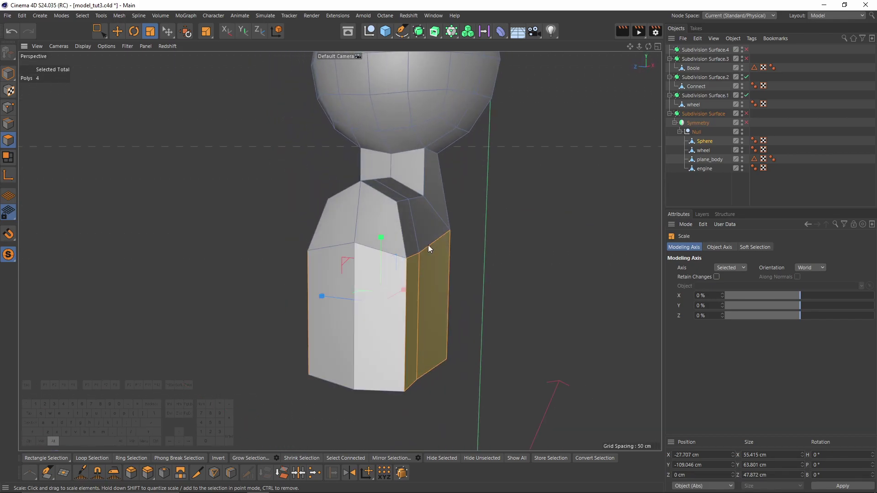
Turn Symmetry and the Subdivision Surface back on and show the whole plane around the pilot.
{"action": "left_click", "coordinate": [746, 123]}
{"action": "left_click", "coordinate": [746, 114]}
{"action": "left_click_drag", "start_coordinate": [457, 155], "coordinate": [450, 202], "text": "alt"}
{"action": "left_click", "coordinate": [731, 188]}
{"action": "right_click_drag", "start_coordinate": [601, 179], "coordinate": [438, 229], "text": "alt"}
Examine the pilot's neck and shoulders inside the cockpit with and without subdivision smoothing.
{"action": "left_click_drag", "start_coordinate": [438, 228], "coordinate": [320, 282], "text": "alt"}
{"action": "key", "text": "ctrl+z"}
{"action": "key", "text": "q"}
{"action": "left_click_drag", "start_coordinate": [320, 282], "coordinate": [423, 216], "text": "alt"}
{"action": "right_click_drag", "start_coordinate": [423, 217], "coordinate": [411, 239], "text": "alt"}
{"action": "key", "text": "q"}
{"action": "left_click", "coordinate": [827, 152]}
{"action": "left_click_drag", "start_coordinate": [412, 239], "coordinate": [443, 221], "text": "alt"}
{"action": "key", "text": "ctrl+z"}
{"action": "key", "text": "ctrl+z"}
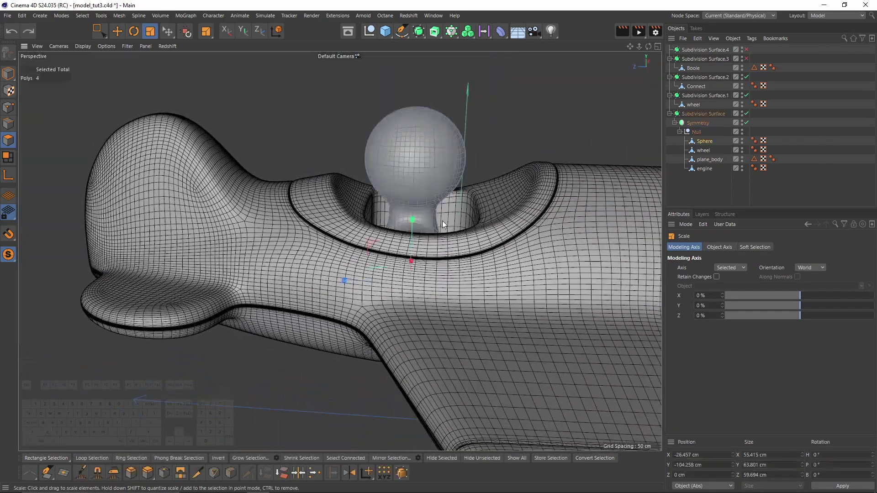
Insert a loop cut around the base of the pilot's neck with the Loop/Path Cut tool.
{"action": "middle_click", "coordinate": [430, 231]}
{"action": "middle_click", "coordinate": [260, 344]}
{"action": "middle_click", "coordinate": [283, 337]}
{"action": "middle_click", "coordinate": [268, 171]}
{"action": "scroll", "coordinate": [385, 212], "scroll_direction": "up", "scroll_amount": 2}
{"action": "key", "text": "k"}
{"action": "key", "text": "l"}
{"action": "scroll", "coordinate": [437, 245], "scroll_direction": "up", "scroll_amount": 2}
{"action": "left_click_drag", "start_coordinate": [437, 245], "coordinate": [426, 222], "text": "alt"}
{"action": "scroll", "coordinate": [457, 226], "scroll_direction": "up", "scroll_amount": 2}
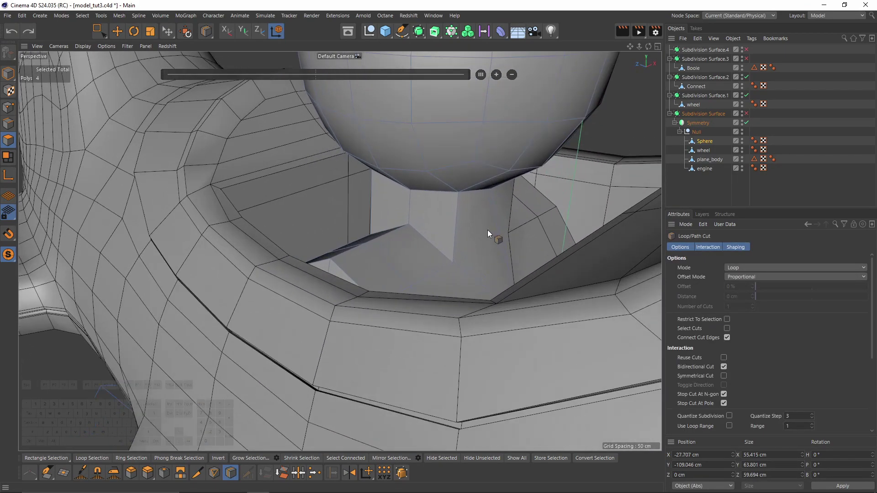
{"action": "left_click", "coordinate": [456, 231]}
Select the new edge loop at the neck base and scale it along Z to about 37.6 cm.
{"action": "key", "text": "e"}
{"action": "left_click", "coordinate": [4, 135]}
{"action": "double_click", "coordinate": [436, 225]}
{"action": "middle_click", "coordinate": [437, 225]}
{"action": "middle_click", "coordinate": [269, 333]}
{"action": "scroll", "coordinate": [380, 256], "scroll_direction": "up", "scroll_amount": 1}
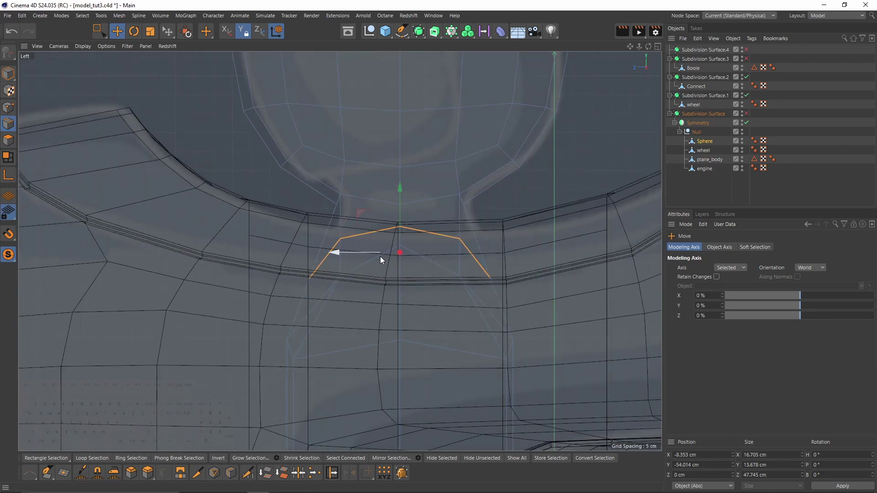
{"action": "key", "text": "t"}
{"action": "left_click_drag", "start_coordinate": [333, 254], "coordinate": [347, 257]}
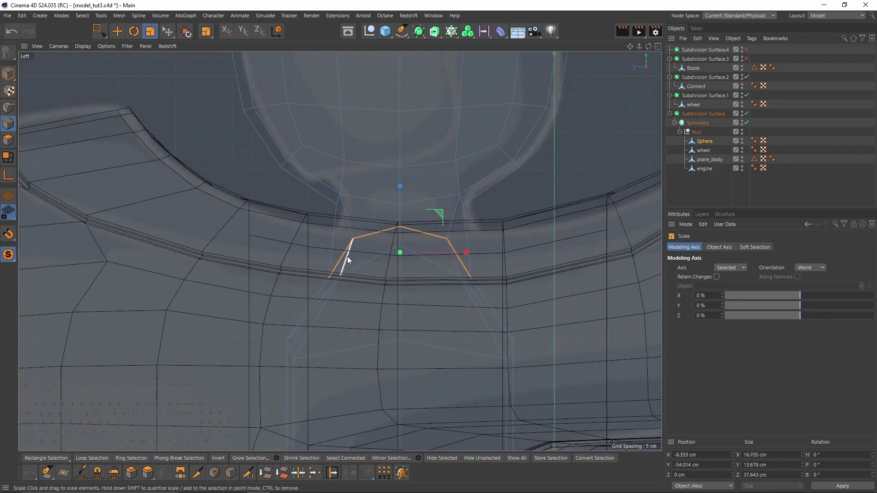
Turn smoothing on, select the four edges where the neck meets the head and narrow them to about 27.6 cm along Z.
{"action": "key", "text": "q"}
{"action": "double_click", "coordinate": [364, 200]}
{"action": "left_click", "coordinate": [335, 199], "text": "shift"}
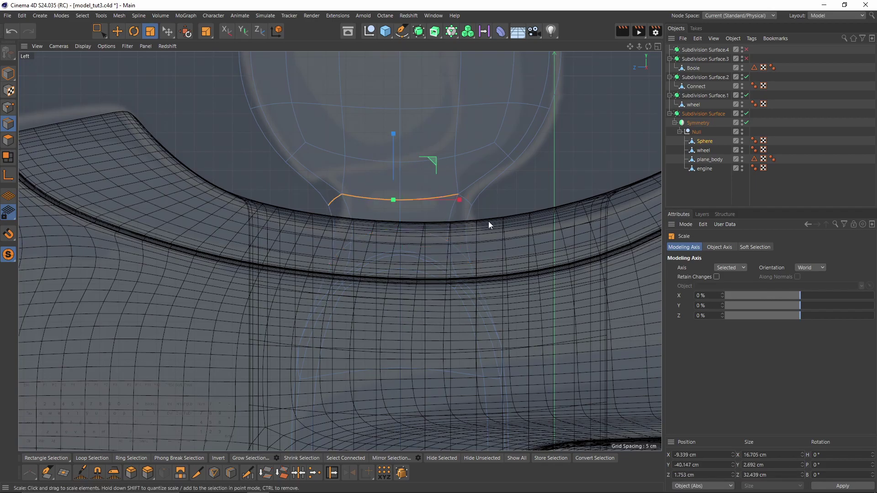
{"action": "left_click", "coordinate": [466, 203], "text": "shift"}
{"action": "left_click_drag", "start_coordinate": [465, 201], "coordinate": [458, 202]}
{"action": "key", "text": "e"}
{"action": "middle_click", "coordinate": [458, 202]}
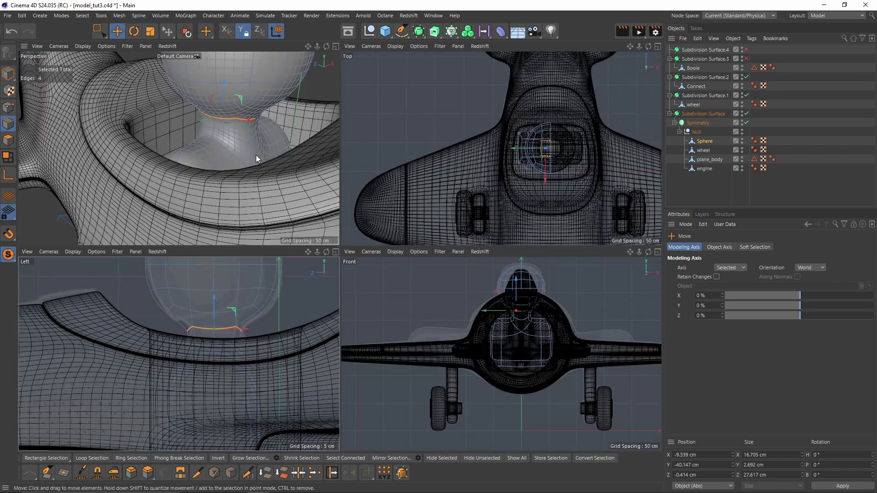
{"action": "middle_click", "coordinate": [257, 157]}
Turn smoothing off and select the edges around the outer end of the pilot's shoulder in the perspective view.
{"action": "key", "text": "ctrl+shift+a"}
{"action": "left_click_drag", "start_coordinate": [434, 231], "coordinate": [366, 290], "text": "alt"}
{"action": "key", "text": "ctrl+z"}
{"action": "key", "text": "q"}
{"action": "scroll", "coordinate": [367, 289], "scroll_direction": "up", "scroll_amount": 2}
{"action": "left_click", "coordinate": [368, 266]}
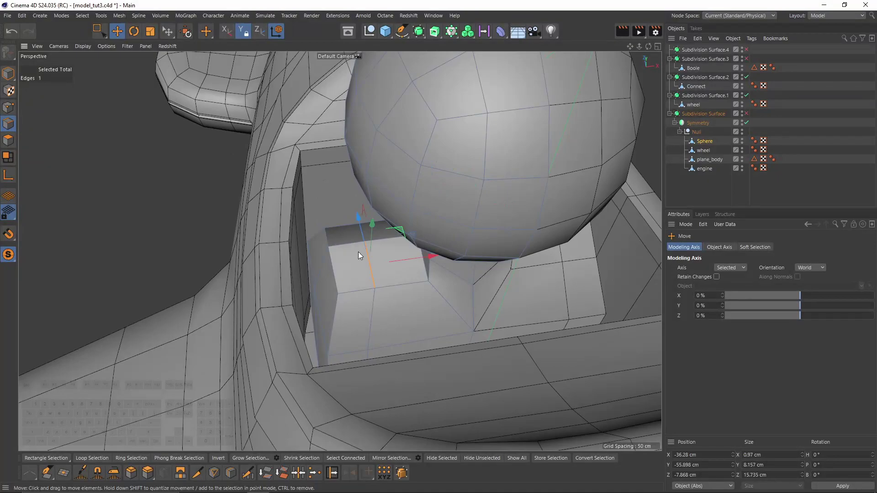
{"action": "scroll", "coordinate": [351, 245], "scroll_direction": "up", "scroll_amount": 4}
{"action": "left_click", "coordinate": [371, 223], "text": "shift"}
{"action": "left_click", "coordinate": [311, 230], "text": "shift"}
{"action": "left_click", "coordinate": [316, 293], "text": "shift"}
Select two edge loops around the pilot's neck and shoulder and preview the shape with subdivision smoothing.
{"action": "scroll", "coordinate": [414, 302], "scroll_direction": "down", "scroll_amount": 3}
{"action": "left_click_drag", "start_coordinate": [408, 254], "coordinate": [418, 197], "text": "alt"}
{"action": "double_click", "coordinate": [419, 197]}
{"action": "double_click", "coordinate": [427, 242], "text": "shift"}
{"action": "left_click_drag", "start_coordinate": [426, 242], "coordinate": [398, 222], "text": "alt"}
{"action": "key", "text": "t"}
{"action": "key", "text": "q"}
{"action": "left_click_drag", "start_coordinate": [437, 257], "coordinate": [417, 213], "text": "alt"}
Clear the selection and compare the smoothed head and neck with the reference outline in the Left view.
{"action": "left_click", "coordinate": [755, 175]}
{"action": "right_click_drag", "start_coordinate": [475, 168], "coordinate": [456, 232], "text": "alt"}
{"action": "left_click_drag", "start_coordinate": [456, 232], "coordinate": [494, 265], "text": "alt"}
{"action": "key", "text": "ctrl+z"}
{"action": "key", "text": "ctrl+z"}
{"action": "middle_click", "coordinate": [494, 265]}
{"action": "middle_click", "coordinate": [226, 308]}
{"action": "key", "text": "ctrl+y"}
{"action": "key", "text": "ctrl+y"}
{"action": "middle_click_drag", "start_coordinate": [438, 216], "coordinate": [418, 291], "text": "alt"}
{"action": "middle_click_drag", "start_coordinate": [464, 223], "coordinate": [464, 279], "text": "alt"}
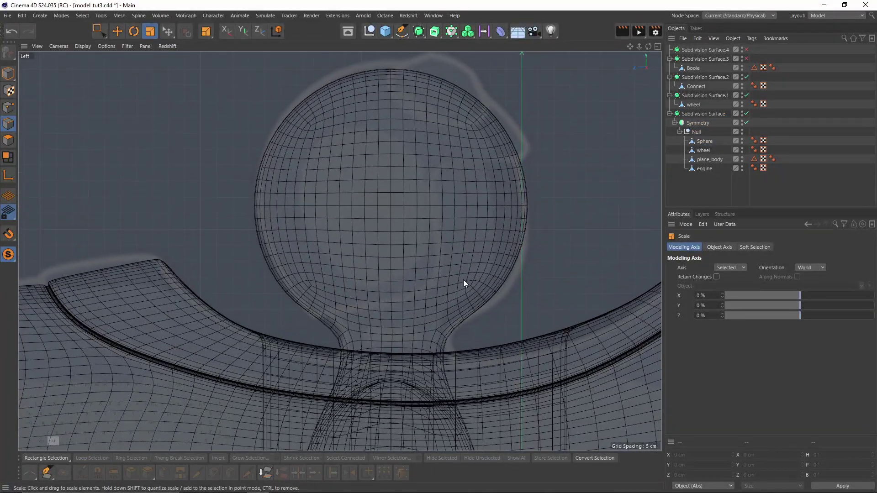
{"action": "key", "text": "ctrl+z"}
{"action": "key", "text": "ctrl+z"}
Turn smoothing off and shift the points at the lower front of the pilot's head towards the reference outline in the Left view.
{"action": "middle_click_drag", "start_coordinate": [434, 230], "coordinate": [394, 170], "text": "alt"}
{"action": "left_click", "coordinate": [8, 107]}
{"action": "key", "text": "space"}
{"action": "key", "text": "q"}
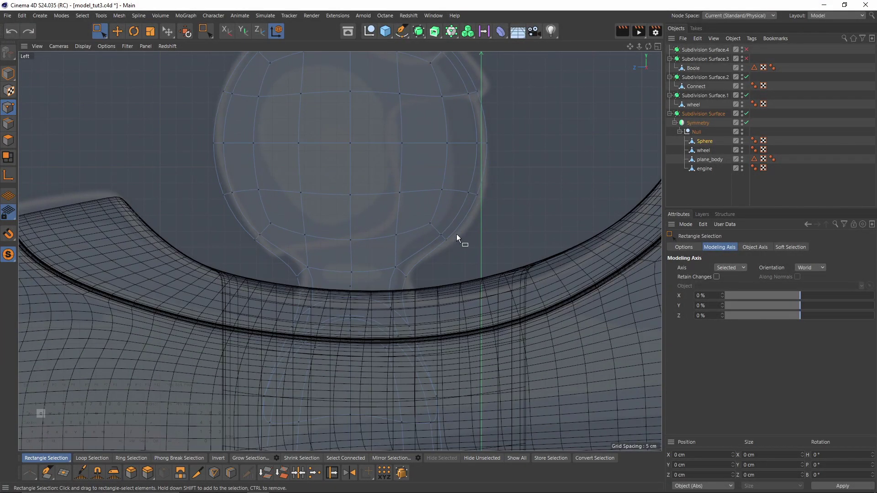
{"action": "scroll", "coordinate": [457, 234], "scroll_direction": "up", "scroll_amount": 3}
{"action": "left_click_drag", "start_coordinate": [397, 203], "coordinate": [456, 253]}
{"action": "left_click_drag", "start_coordinate": [468, 194], "coordinate": [500, 140]}
{"action": "left_click_drag", "start_coordinate": [527, 170], "coordinate": [532, 171]}
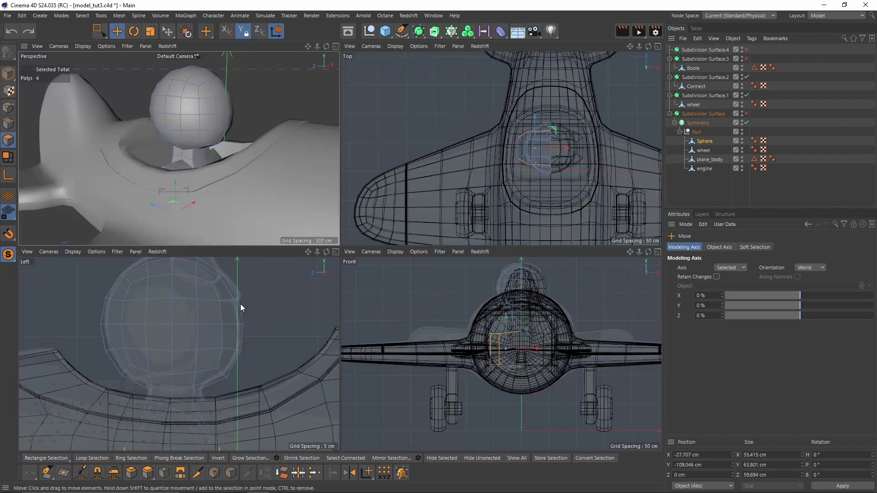
Select the 31 polygons covering the top, back and side of the pilot's head and split them into a separate object.
{"action": "middle_click", "coordinate": [240, 303]}
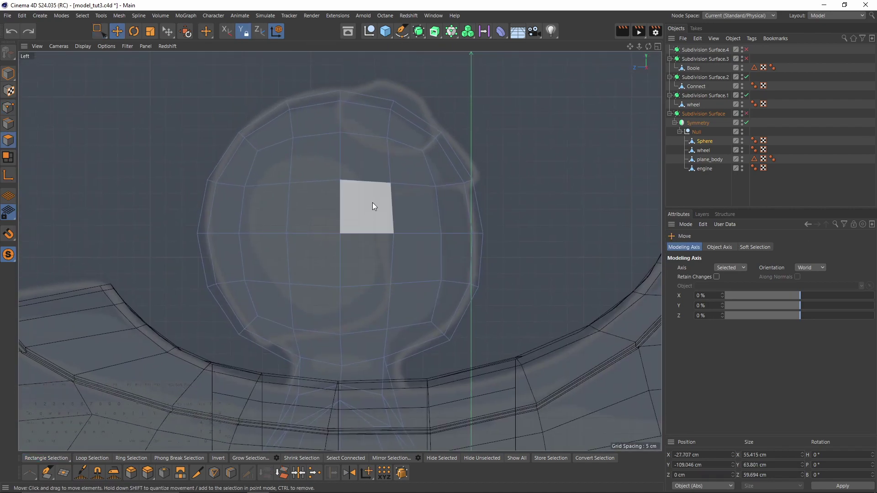
{"action": "mouse_move", "coordinate": [389, 179]}
{"action": "left_mouse_down", "text": "shift"}
{"action": "mouse_move", "coordinate": [457, 172]}
{"action": "mouse_move", "coordinate": [374, 181]}
{"action": "mouse_move", "coordinate": [358, 259]}
{"action": "mouse_move", "coordinate": [313, 303]}
{"action": "mouse_move", "coordinate": [224, 318]}
{"action": "left_mouse_up", "text": "shift"}
{"action": "key", "text": "F1"}
{"action": "left_click_drag", "start_coordinate": [394, 251], "coordinate": [411, 183], "text": "alt"}
{"action": "mouse_move", "coordinate": [411, 182]}
{"action": "left_mouse_down", "text": "shift"}
{"action": "mouse_move", "coordinate": [296, 177]}
{"action": "mouse_move", "coordinate": [310, 274]}
{"action": "left_mouse_up", "text": "shift"}
{"action": "mouse_move", "coordinate": [310, 275]}
{"action": "left_mouse_down", "text": "shift"}
{"action": "mouse_move", "coordinate": [279, 267]}
{"action": "mouse_move", "coordinate": [527, 199]}
{"action": "left_mouse_up", "text": "shift"}
{"action": "right_click", "coordinate": [528, 199]}
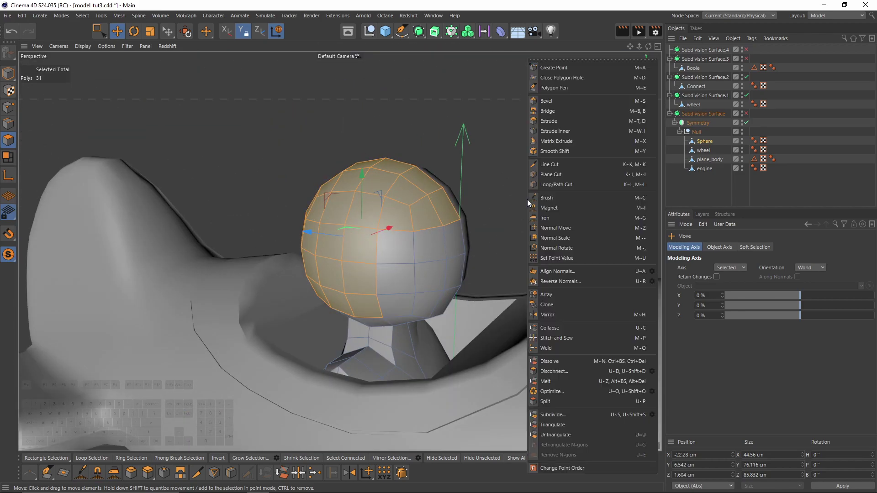
{"action": "left_click", "coordinate": [549, 402]}
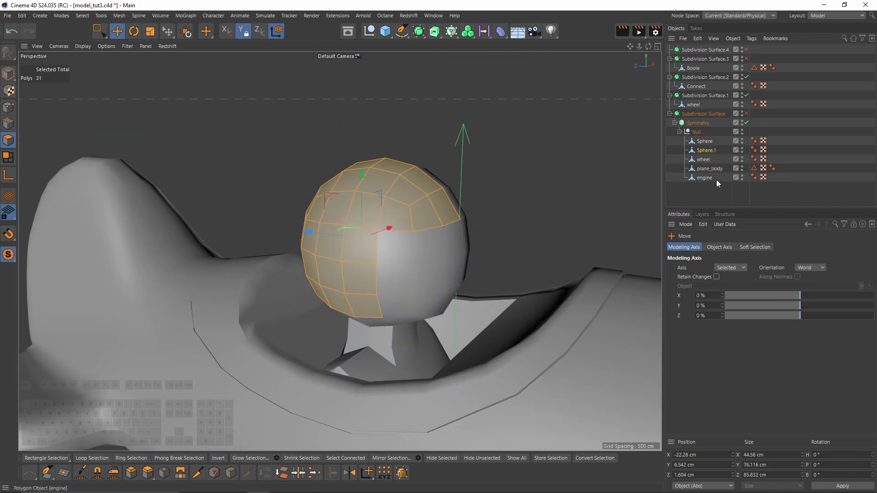
Rename the original sphere to pilot and the split-off copy to helmet.
{"action": "left_click", "coordinate": [704, 141]}
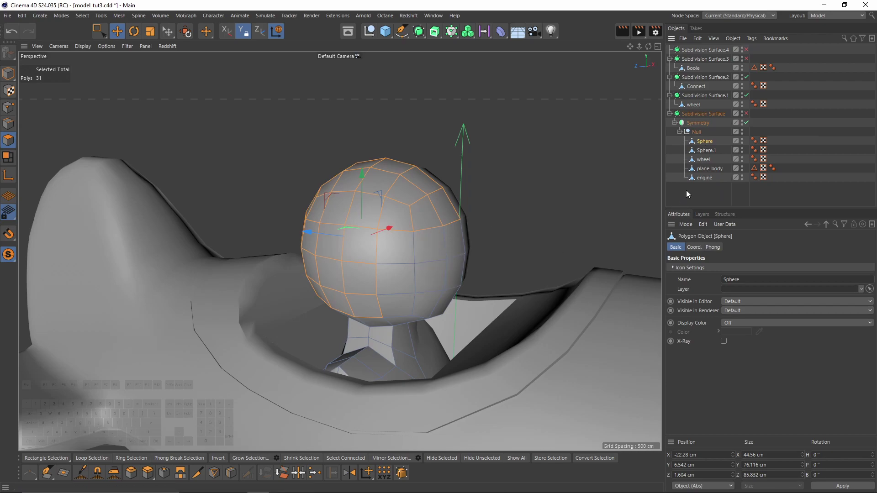
{"action": "double_click", "coordinate": [706, 141]}
{"action": "type", "text": "pilot"}
{"action": "key", "text": "Return"}
{"action": "double_click", "coordinate": [707, 150]}
{"action": "type", "text": "helmet"}
{"action": "key", "text": "Return"}
In the Left view, slide the helmet's brow point slightly down with the Slide tool in point mode.
{"action": "middle_click_drag", "start_coordinate": [444, 233], "coordinate": [503, 262]}
{"action": "middle_click", "coordinate": [444, 286]}
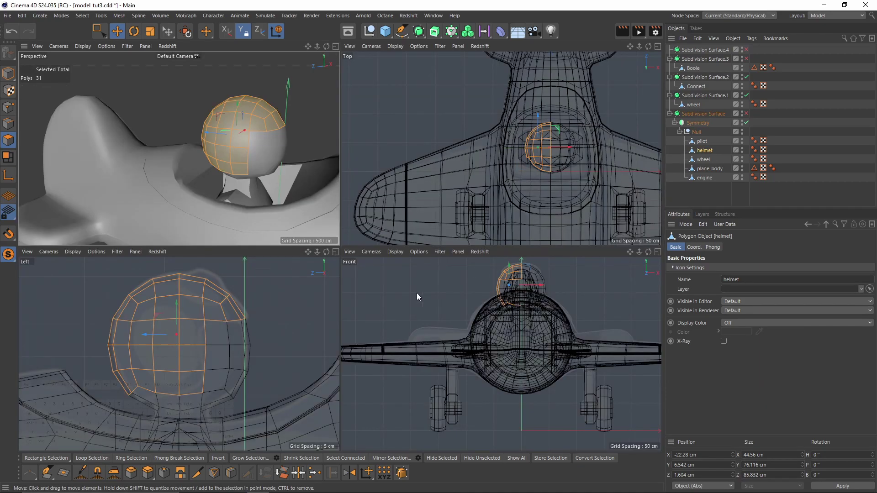
{"action": "middle_click", "coordinate": [250, 333]}
{"action": "left_click", "coordinate": [9, 108]}
{"action": "scroll", "coordinate": [429, 197], "scroll_direction": "up", "scroll_amount": 3}
{"action": "key", "text": "0"}
{"action": "left_click", "coordinate": [362, 167]}
{"action": "key", "text": "m"}
{"action": "key", "text": "o"}
{"action": "left_click_drag", "start_coordinate": [363, 167], "coordinate": [364, 181]}
{"action": "key", "text": "space"}
Adjust the helmet points along the front edge beside the face opening to follow the reference in the Left view.
{"action": "middle_click_drag", "start_coordinate": [392, 243], "coordinate": [449, 210], "text": "alt"}
{"action": "left_click", "coordinate": [424, 216]}
{"action": "left_click_drag", "start_coordinate": [462, 181], "coordinate": [451, 181]}
{"action": "middle_click_drag", "start_coordinate": [441, 329], "coordinate": [461, 253], "text": "alt"}
{"action": "left_click", "coordinate": [431, 296]}
{"action": "left_click_drag", "start_coordinate": [473, 260], "coordinate": [469, 251]}
Move the helmet's lower rim and lower back points to match the reference outline in the Left view.
{"action": "left_click_drag", "start_coordinate": [205, 247], "coordinate": [241, 297]}
{"action": "left_click_drag", "start_coordinate": [259, 239], "coordinate": [258, 293]}
{"action": "left_click", "coordinate": [278, 296]}
{"action": "left_click_drag", "start_coordinate": [224, 345], "coordinate": [224, 348]}
{"action": "mouse_move", "coordinate": [256, 294]}
{"action": "left_mouse_down"}
{"action": "mouse_move", "coordinate": [243, 283]}
{"action": "mouse_move", "coordinate": [263, 279]}
{"action": "left_mouse_up"}
{"action": "left_click", "coordinate": [223, 323]}
{"action": "left_click", "coordinate": [354, 301]}
{"action": "left_click_drag", "start_coordinate": [356, 267], "coordinate": [358, 267]}
{"action": "middle_click_drag", "start_coordinate": [252, 201], "coordinate": [281, 253], "text": "alt"}
{"action": "left_click_drag", "start_coordinate": [151, 255], "coordinate": [249, 293]}
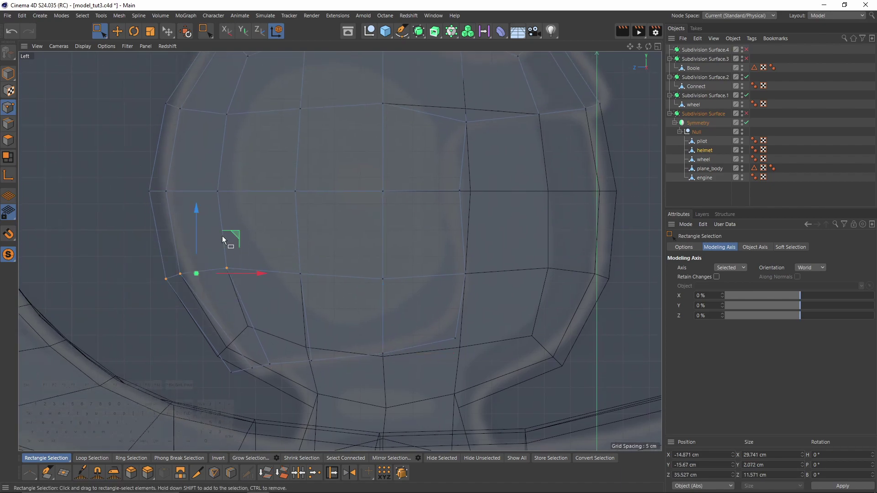
{"action": "left_click_drag", "start_coordinate": [235, 233], "coordinate": [239, 239]}
Inspect the helmet's edge in the perspective view and adjust its selected point with the Slide tool.
{"action": "middle_click", "coordinate": [240, 239]}
{"action": "middle_click", "coordinate": [240, 238]}
{"action": "left_click_drag", "start_coordinate": [387, 235], "coordinate": [418, 205], "text": "alt"}
{"action": "scroll", "coordinate": [466, 296], "scroll_direction": "up", "scroll_amount": 5}
{"action": "key", "text": "e"}
{"action": "left_click", "coordinate": [397, 292]}
{"action": "scroll", "coordinate": [396, 295], "scroll_direction": "up", "scroll_amount": 3}
{"action": "left_click_drag", "start_coordinate": [396, 295], "coordinate": [434, 307], "text": "alt"}
{"action": "scroll", "coordinate": [440, 306], "scroll_direction": "down", "scroll_amount": 5}
{"action": "scroll", "coordinate": [445, 293], "scroll_direction": "up", "scroll_amount": 4}
{"action": "scroll", "coordinate": [445, 292], "scroll_direction": "down", "scroll_amount": 1}
{"action": "key", "text": "m"}
{"action": "key", "text": "o"}
{"action": "key", "text": "e"}
{"action": "left_click_drag", "start_coordinate": [362, 301], "coordinate": [292, 238], "text": "alt"}
Extrude the helmet's polygons by about 6.2 cm with Create Caps enabled to give it thickness.
{"action": "left_click", "coordinate": [8, 141]}
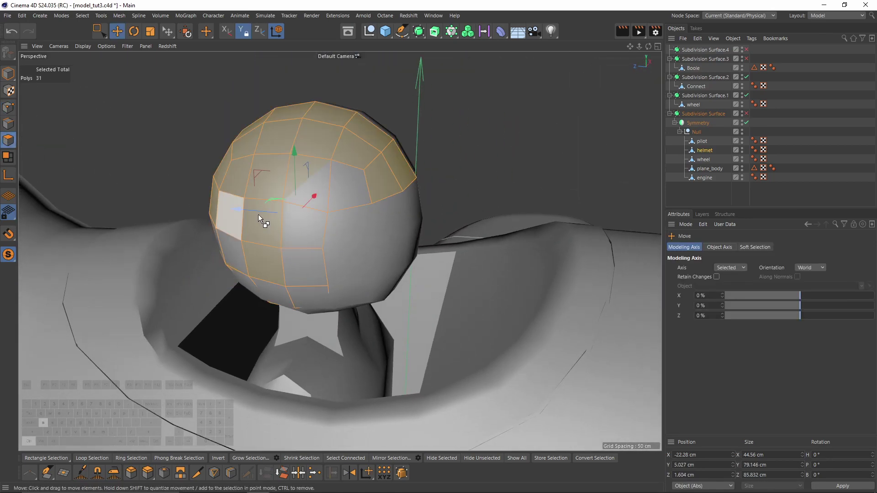
{"action": "key", "text": "d"}
{"action": "right_click", "coordinate": [468, 271]}
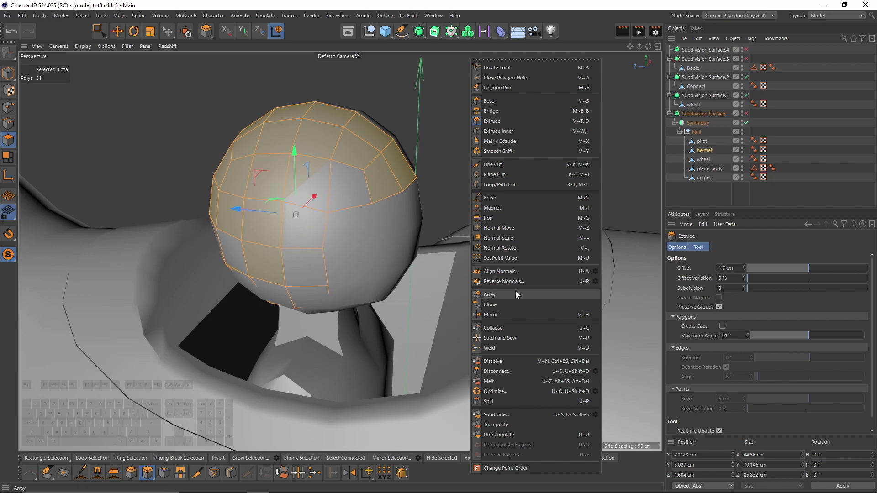
{"action": "left_click", "coordinate": [497, 126]}
{"action": "left_click_drag", "start_coordinate": [457, 228], "coordinate": [493, 256], "text": "alt"}
{"action": "left_click", "coordinate": [722, 326]}
{"action": "left_click_drag", "start_coordinate": [511, 302], "coordinate": [530, 290], "text": "alt"}
{"action": "left_click_drag", "start_coordinate": [512, 287], "coordinate": [521, 270], "text": "alt"}
Examine the thickened helmet around the face with subdivision smoothing on and off.
{"action": "key", "text": "q"}
{"action": "key", "text": "q"}
{"action": "left_click_drag", "start_coordinate": [460, 270], "coordinate": [308, 224], "text": "alt"}
{"action": "key", "text": "q"}
{"action": "key", "text": "q"}
{"action": "mouse_move", "coordinate": [308, 276]}
{"action": "left_mouse_down", "text": "alt"}
{"action": "mouse_move", "coordinate": [296, 262]}
{"action": "mouse_move", "coordinate": [315, 281]}
{"action": "left_mouse_up", "text": "alt"}
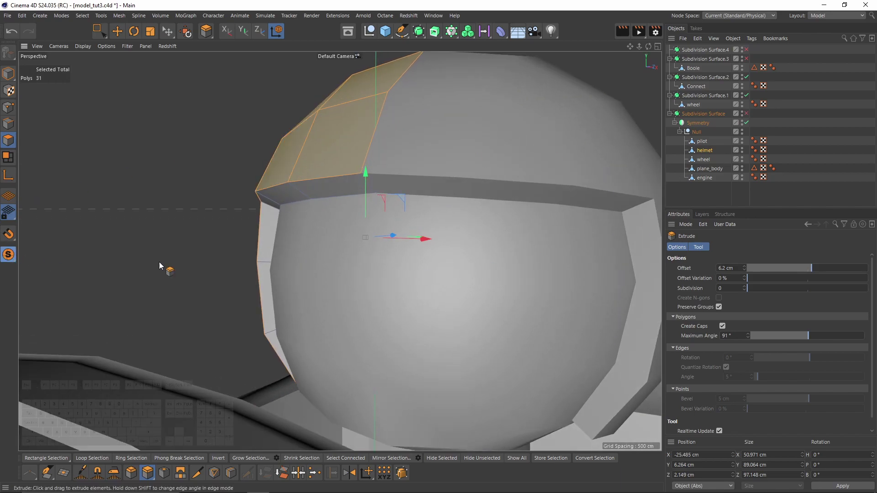
Disable the Symmetry object and isolate the helmet in the viewport.
{"action": "left_click", "coordinate": [747, 123]}
{"action": "left_click_drag", "start_coordinate": [607, 161], "coordinate": [545, 191], "text": "alt"}
{"action": "left_click", "coordinate": [8, 255]}
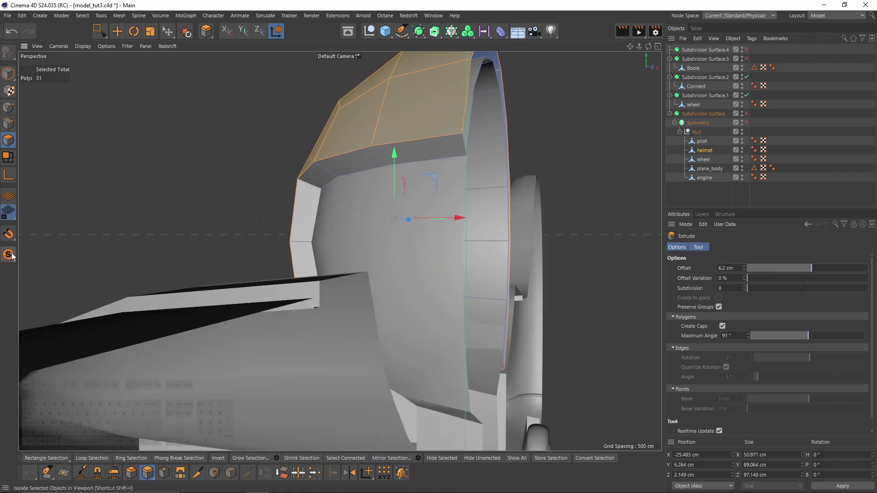
{"action": "left_click", "coordinate": [8, 254]}
Loop-select the helmet's rim polygons and fill-select the 31 polygons of its inner surface.
{"action": "left_click_drag", "start_coordinate": [361, 240], "coordinate": [360, 305], "text": "alt"}
{"action": "key", "text": "l"}
{"action": "left_click", "coordinate": [325, 353]}
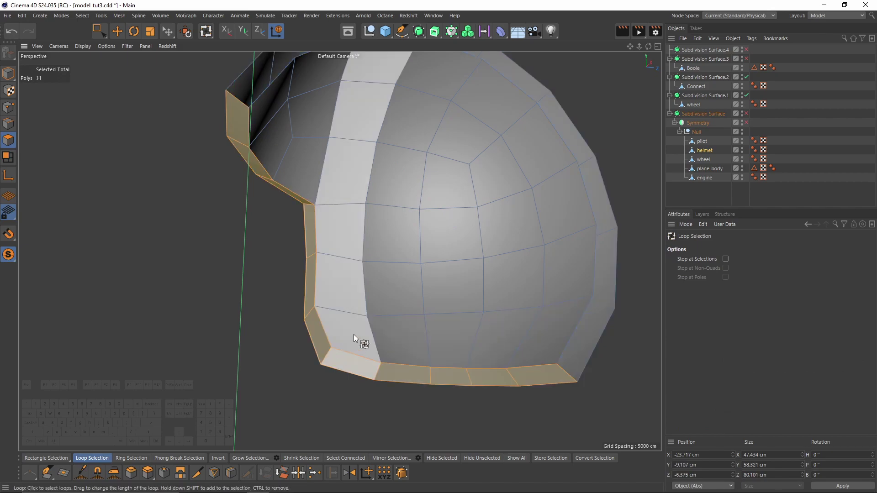
{"action": "key", "text": "u"}
{"action": "key", "text": "f"}
{"action": "left_click", "coordinate": [411, 297]}
Try insetting the helmet's inner polygons by about 1.59 cm with Extrude Inner and undo the inset.
{"action": "right_click", "coordinate": [563, 249]}
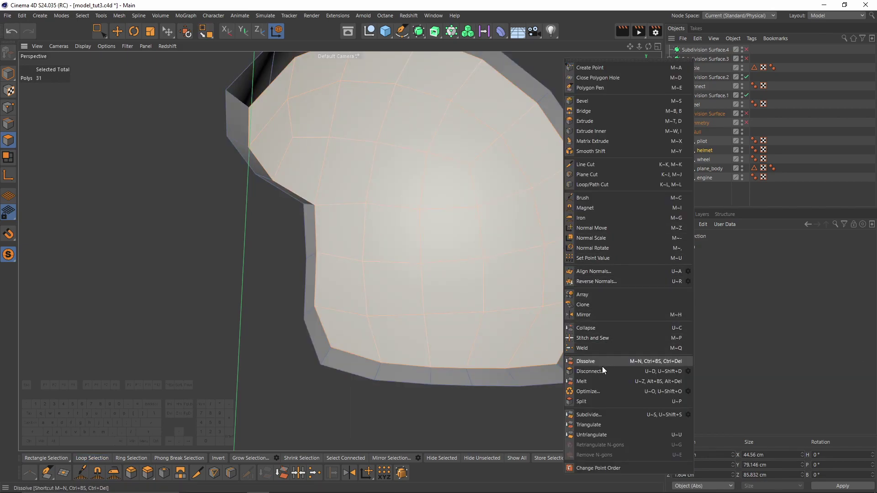
{"action": "left_click", "coordinate": [602, 124]}
{"action": "right_click", "coordinate": [611, 137]}
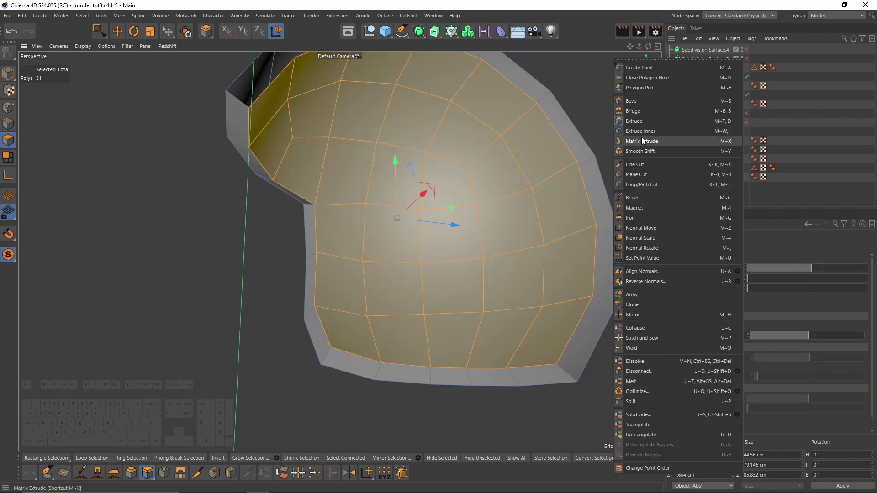
{"action": "left_click", "coordinate": [640, 136]}
{"action": "mouse_move", "coordinate": [516, 222]}
{"action": "left_mouse_down"}
{"action": "mouse_move", "coordinate": [548, 222]}
{"action": "mouse_move", "coordinate": [530, 223]}
{"action": "left_mouse_up"}
{"action": "key", "text": "ctrl+z"}
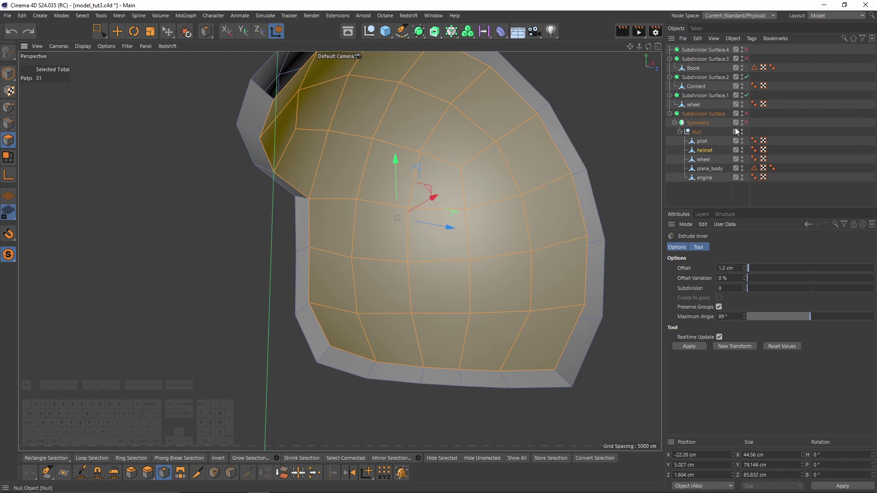
{"action": "left_click_drag", "start_coordinate": [503, 196], "coordinate": [594, 272], "text": "alt"}
{"action": "scroll", "coordinate": [546, 273], "scroll_direction": "up", "scroll_amount": 2}
{"action": "left_click_drag", "start_coordinate": [534, 397], "coordinate": [493, 346], "text": "alt"}
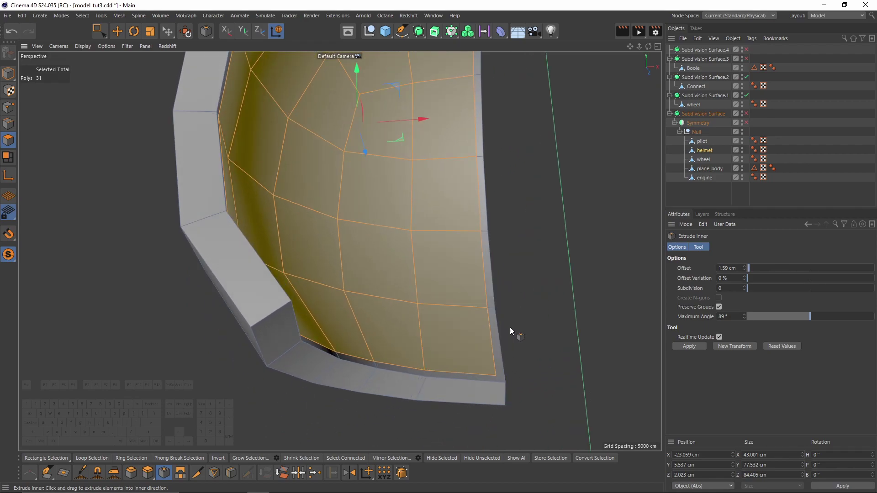
{"action": "key", "text": "ctrl+z"}
Turn the symmetry back on and check the Symmetry object's modeling options.
{"action": "left_click", "coordinate": [748, 122]}
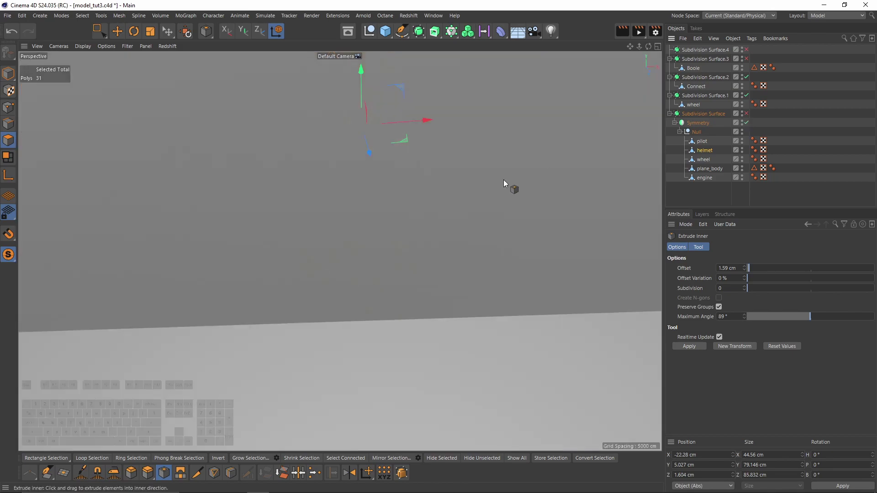
{"action": "scroll", "coordinate": [420, 225], "scroll_direction": "down", "scroll_amount": 5}
{"action": "left_click_drag", "start_coordinate": [420, 225], "coordinate": [501, 266], "text": "alt"}
{"action": "scroll", "coordinate": [502, 268], "scroll_direction": "up", "scroll_amount": 3}
{"action": "scroll", "coordinate": [501, 268], "scroll_direction": "up", "scroll_amount": 3}
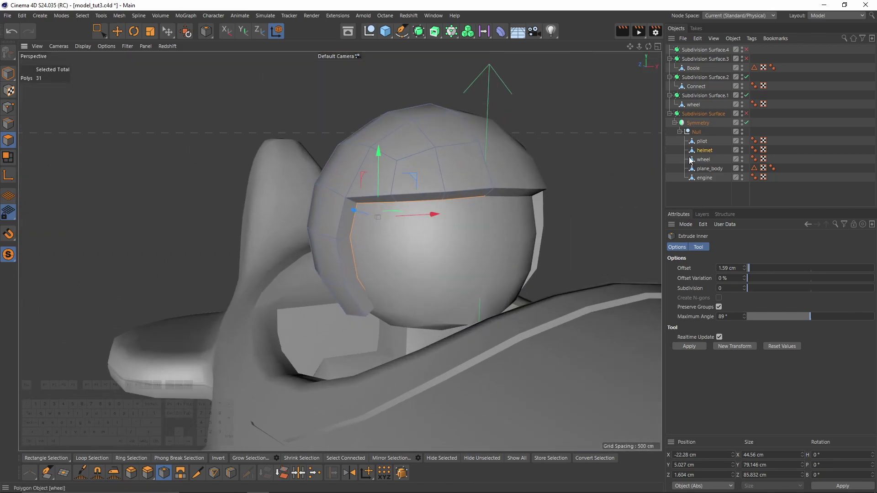
{"action": "left_click", "coordinate": [701, 123]}
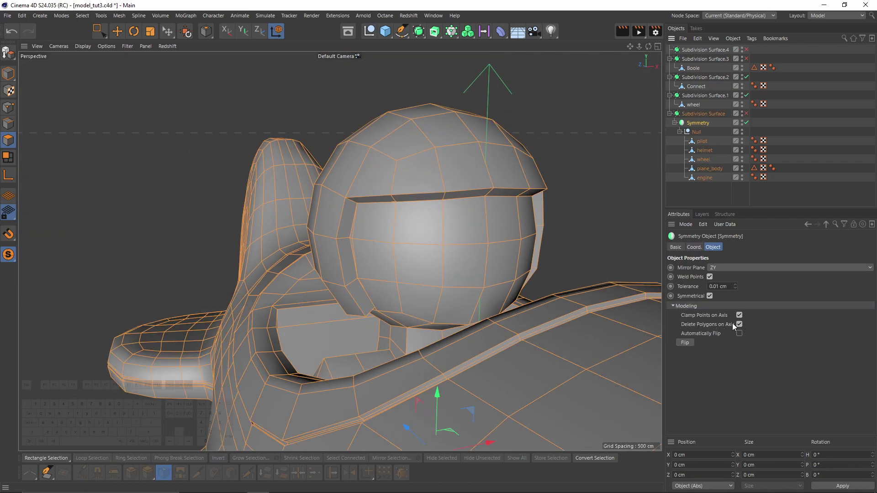
Reselect the helmet and set the viewport to show wireframe lines over the shading.
{"action": "left_click", "coordinate": [705, 150]}
{"action": "scroll", "coordinate": [451, 220], "scroll_direction": "up", "scroll_amount": 6}
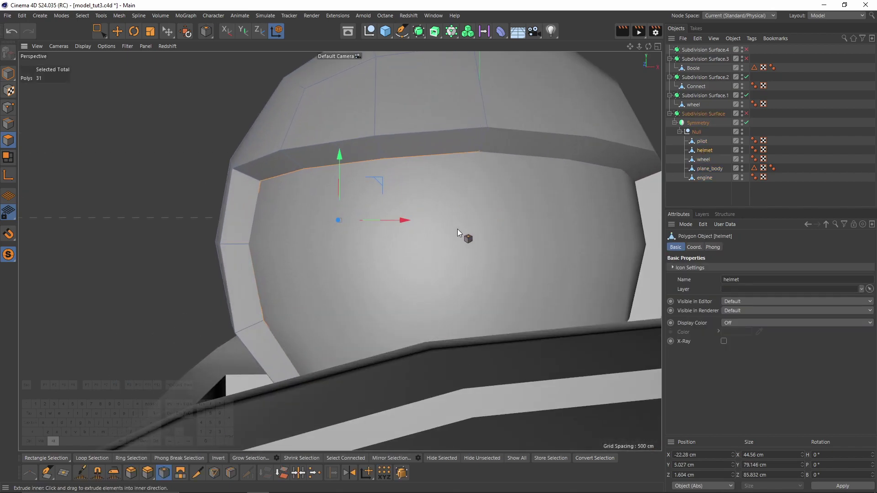
{"action": "left_click_drag", "start_coordinate": [460, 229], "coordinate": [470, 210], "text": "alt"}
{"action": "scroll", "coordinate": [470, 210], "scroll_direction": "up", "scroll_amount": 2}
{"action": "key", "text": "n"}
{"action": "key", "text": "g"}
Try insetting the helmet's inner polygons again with symmetry on, check the smoothed rim, and undo the inset.
{"action": "left_click_drag", "start_coordinate": [580, 297], "coordinate": [615, 294]}
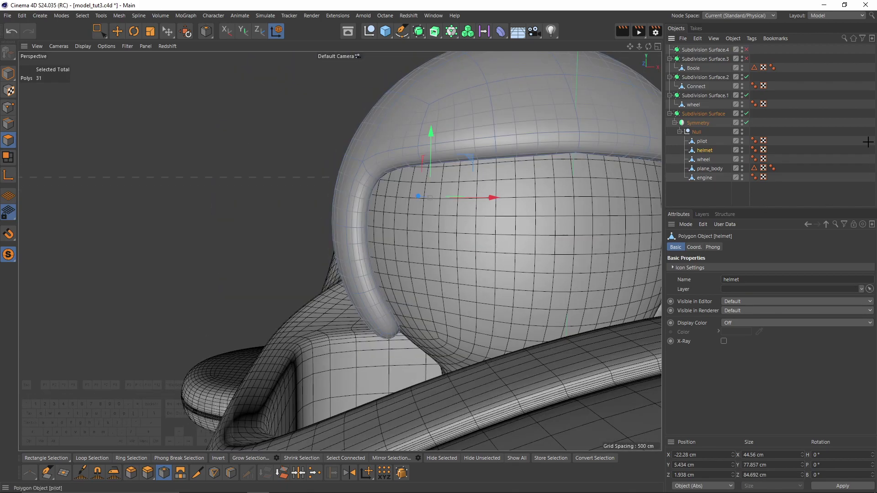
{"action": "scroll", "coordinate": [499, 208], "scroll_direction": "up", "scroll_amount": 2}
{"action": "scroll", "coordinate": [499, 208], "scroll_direction": "down", "scroll_amount": 3}
{"action": "key", "text": "ctrl+z"}
{"action": "key", "text": "ctrl+z"}
Switch to edge editing and select the outer edges framing the helmet's face opening.
{"action": "left_click_drag", "start_coordinate": [519, 211], "coordinate": [566, 233], "text": "alt"}
{"action": "left_click", "coordinate": [8, 124]}
{"action": "key", "text": "e"}
{"action": "double_click", "coordinate": [526, 208]}
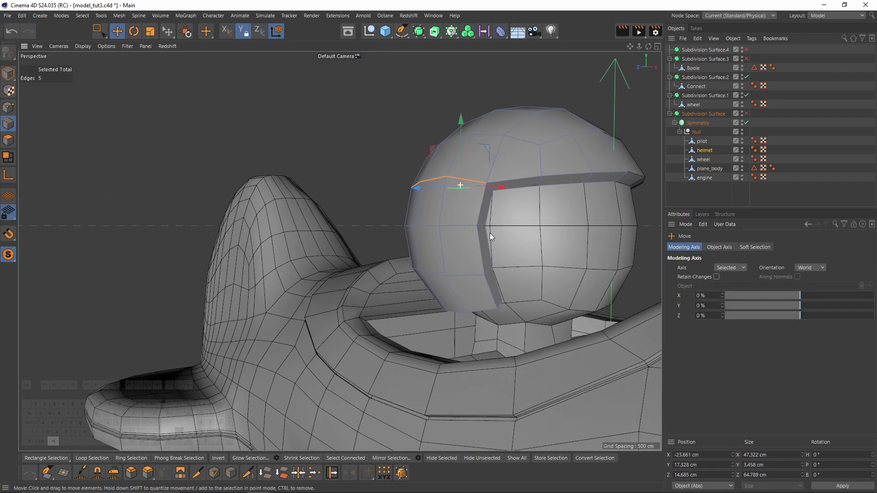
{"action": "scroll", "coordinate": [490, 233], "scroll_direction": "up", "scroll_amount": 4}
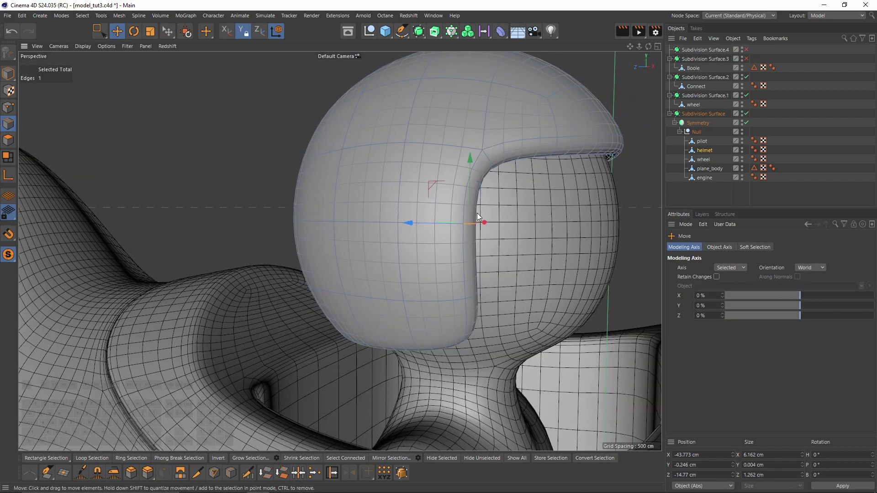
{"action": "key", "text": "q"}
{"action": "left_click", "coordinate": [479, 194]}
{"action": "double_click", "coordinate": [495, 157]}
{"action": "left_click_drag", "start_coordinate": [603, 169], "coordinate": [544, 183], "text": "alt"}
{"action": "left_click", "coordinate": [440, 199], "text": "shift"}
{"action": "double_click", "coordinate": [439, 199], "text": "shift"}
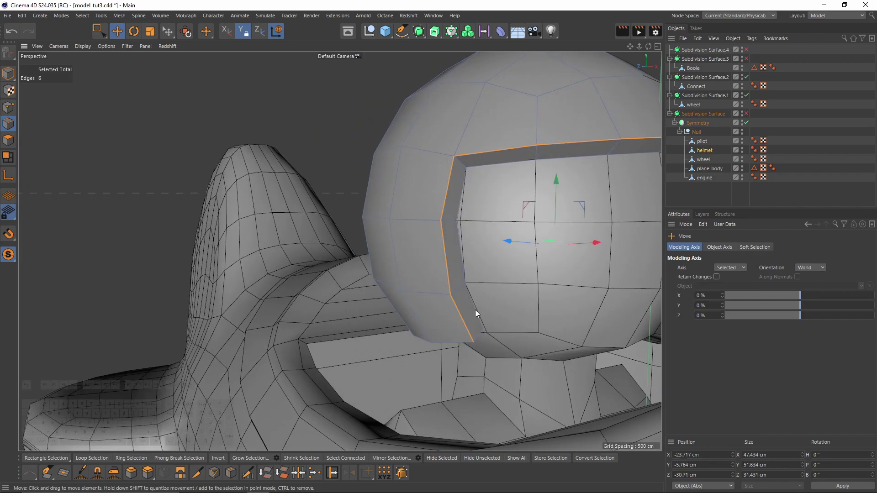
Extend the edge selection along the helmet's lower rim, undoing the wrongly added edges.
{"action": "left_click_drag", "start_coordinate": [366, 292], "coordinate": [441, 316], "text": "alt"}
{"action": "double_click", "coordinate": [438, 321], "text": "shift"}
{"action": "left_click_drag", "start_coordinate": [340, 251], "coordinate": [502, 281], "text": "alt"}
{"action": "key", "text": "ctrl+z"}
{"action": "key", "text": "ctrl+z"}
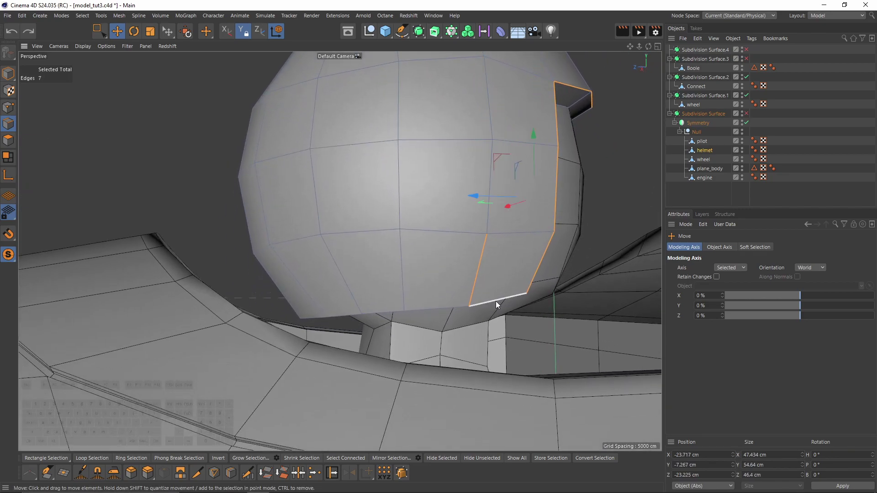
{"action": "double_click", "coordinate": [496, 301], "text": "shift"}
{"action": "mouse_move", "coordinate": [491, 185]}
{"action": "left_mouse_down", "text": "alt"}
{"action": "mouse_move", "coordinate": [445, 221]}
{"action": "mouse_move", "coordinate": [341, 253]}
{"action": "mouse_move", "coordinate": [439, 234]}
{"action": "mouse_move", "coordinate": [445, 207]}
{"action": "mouse_move", "coordinate": [530, 213]}
{"action": "left_mouse_up", "text": "alt"}
Adjust the selected rim edges with Edge Slide, restore the smoothing and clear the object selection.
{"action": "key", "text": "m"}
{"action": "key", "text": "o"}
{"action": "key", "text": "q"}
{"action": "left_click", "coordinate": [699, 194]}
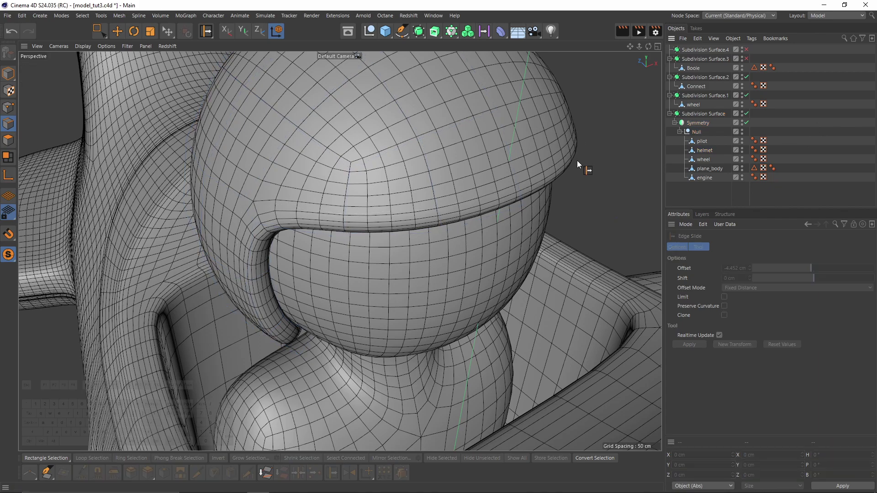
Hide the wireframe lines, inspect the smooth helmet from several sides, and undo back to the unsmoothed helmet's edge selection.
{"action": "right_click_drag", "start_coordinate": [642, 155], "coordinate": [473, 158], "text": "alt"}
{"action": "key", "text": "n"}
{"action": "key", "text": "a"}
{"action": "left_click_drag", "start_coordinate": [473, 158], "coordinate": [178, 169], "text": "alt"}
{"action": "right_click_drag", "start_coordinate": [453, 149], "coordinate": [482, 169], "text": "alt"}
{"action": "left_click_drag", "start_coordinate": [482, 169], "coordinate": [477, 257], "text": "alt"}
{"action": "key", "text": "ctrl+z"}
{"action": "key", "text": "q"}
{"action": "right_click_drag", "start_coordinate": [471, 265], "coordinate": [407, 207], "text": "alt"}
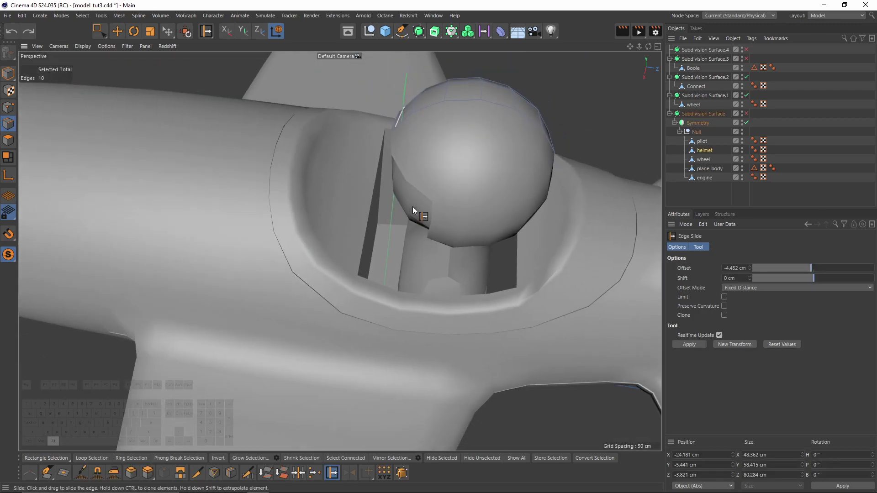
Select several edges along the helmet's side rim, nudge them slightly with Move, and check the shape with smoothing toggled.
{"action": "left_click_drag", "start_coordinate": [408, 206], "coordinate": [513, 200], "text": "alt"}
{"action": "right_click_drag", "start_coordinate": [477, 183], "coordinate": [502, 168], "text": "alt"}
{"action": "left_click_drag", "start_coordinate": [502, 168], "coordinate": [451, 177], "text": "alt"}
{"action": "right_click_drag", "start_coordinate": [451, 178], "coordinate": [473, 173], "text": "alt"}
{"action": "key", "text": "e"}
{"action": "left_click", "coordinate": [426, 169]}
{"action": "left_click_drag", "start_coordinate": [426, 169], "coordinate": [418, 110], "text": "alt"}
{"action": "left_click", "coordinate": [410, 243], "text": "shift"}
{"action": "mouse_move", "coordinate": [409, 243]}
{"action": "left_mouse_down", "text": "alt"}
{"action": "mouse_move", "coordinate": [408, 284]}
{"action": "mouse_move", "coordinate": [414, 256]}
{"action": "left_mouse_up", "text": "alt"}
{"action": "left_click", "coordinate": [396, 309], "text": "shift"}
{"action": "right_click_drag", "start_coordinate": [413, 256], "coordinate": [429, 249], "text": "alt"}
{"action": "left_click_drag", "start_coordinate": [374, 185], "coordinate": [373, 186]}
{"action": "key", "text": "q"}
{"action": "left_click_drag", "start_coordinate": [465, 206], "coordinate": [375, 201], "text": "alt"}
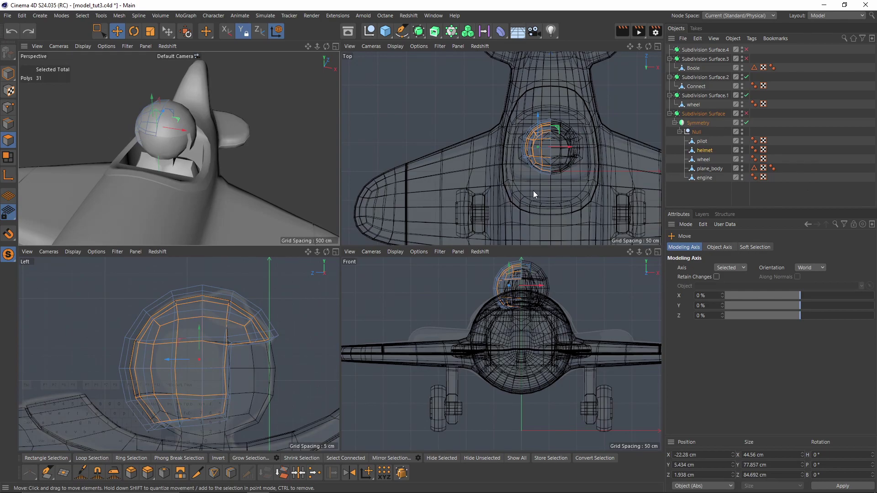
Compare the helmet in the orthographic views and select polygons on its crown for the goggles.
{"action": "middle_click", "coordinate": [534, 194]}
{"action": "scroll", "coordinate": [444, 251], "scroll_direction": "up", "scroll_amount": 6}
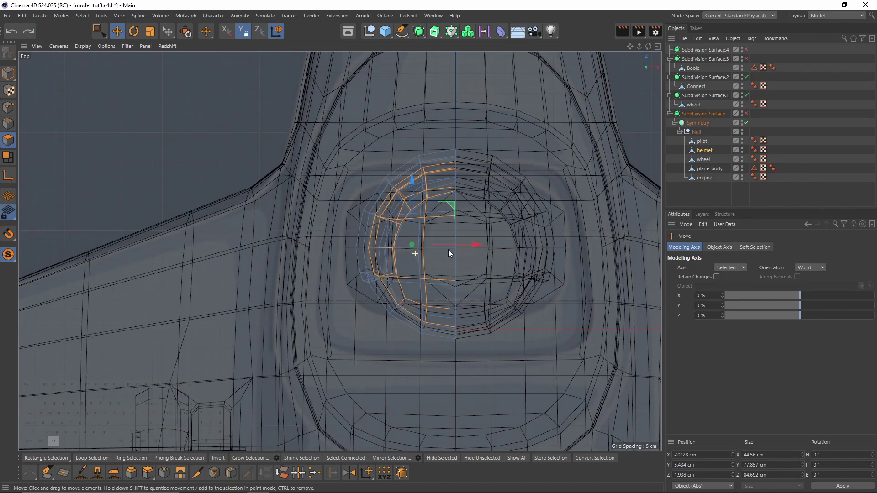
{"action": "middle_click", "coordinate": [220, 236]}
{"action": "middle_click", "coordinate": [178, 141]}
{"action": "scroll", "coordinate": [274, 150], "scroll_direction": "up", "scroll_amount": 6}
{"action": "left_click", "coordinate": [274, 205]}
{"action": "left_click", "coordinate": [315, 211], "text": "shift"}
{"action": "middle_click", "coordinate": [387, 263]}
{"action": "middle_click", "coordinate": [452, 270]}
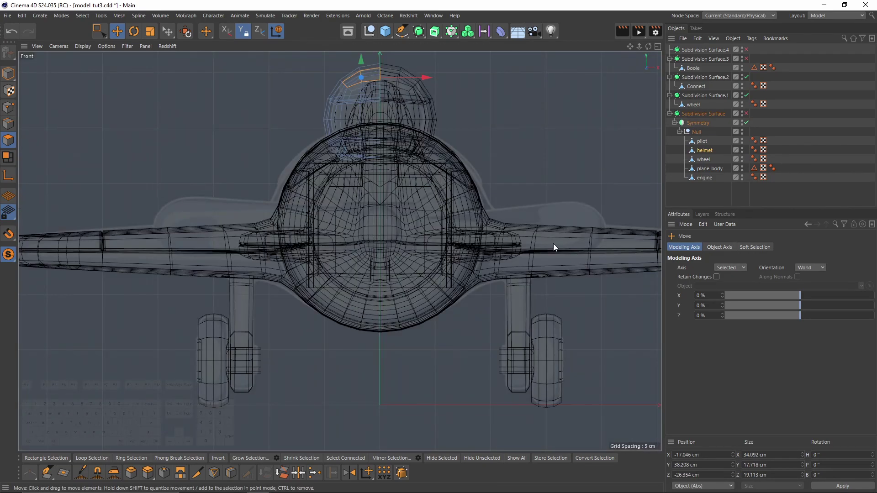
Set the top view's background blueprint transparency to 68%.
{"action": "middle_click", "coordinate": [409, 273]}
{"action": "middle_click", "coordinate": [469, 189]}
{"action": "key", "text": "shift+v"}
{"action": "left_click_drag", "start_coordinate": [861, 344], "coordinate": [823, 339]}
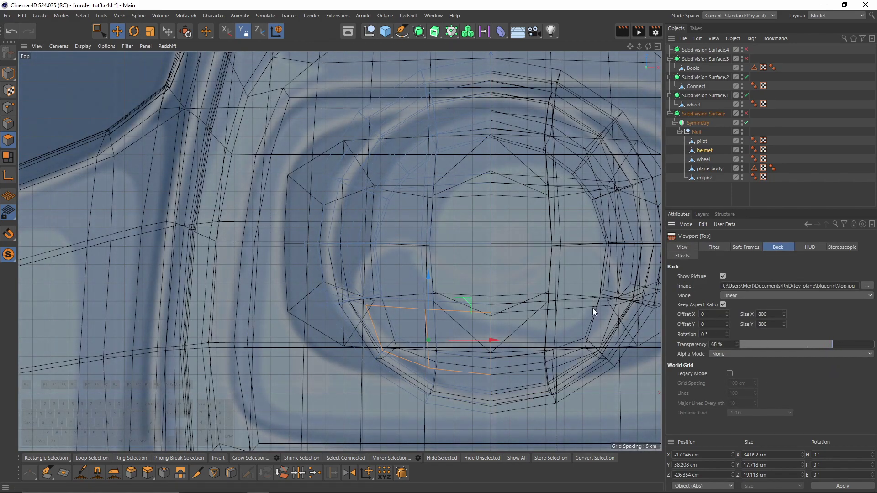
Return to the perspective view and split the four selected crown polygons into a separate object.
{"action": "key", "text": "F1"}
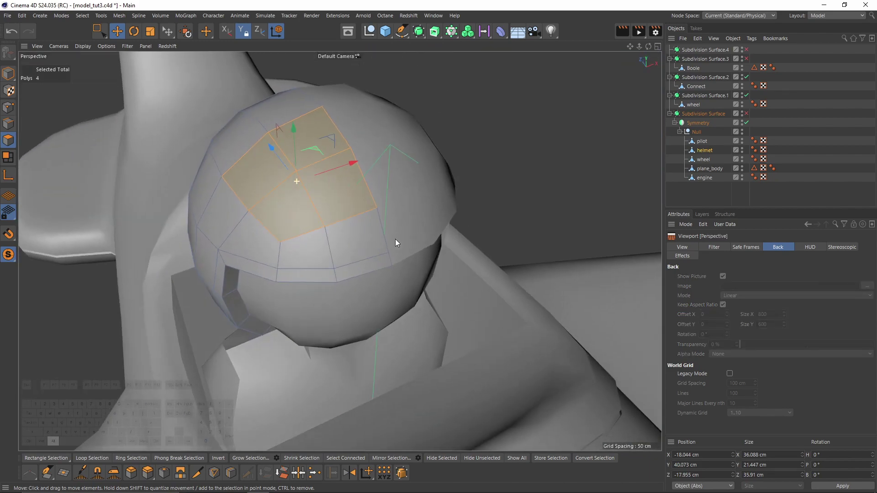
{"action": "right_click", "coordinate": [495, 214]}
{"action": "left_click", "coordinate": [511, 402]}
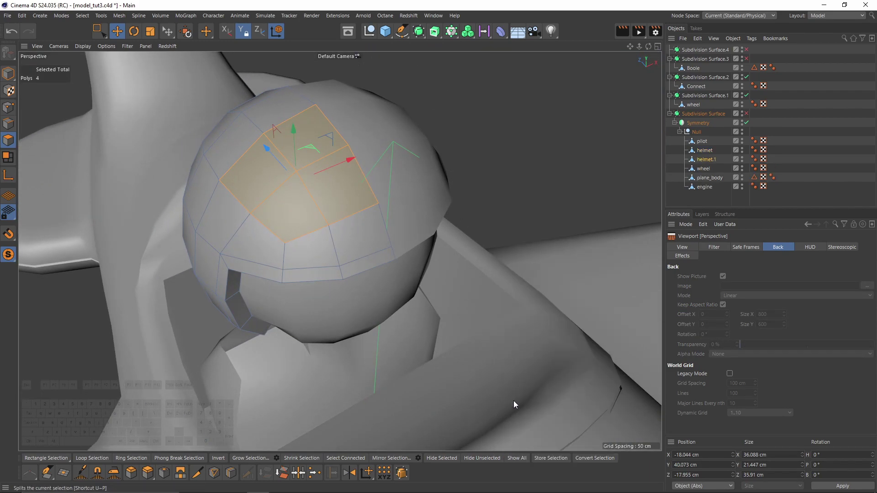
{"action": "left_click", "coordinate": [707, 163]}
Slide the split patch's front centre point back by 34.6% and compare the outline with the other views.
{"action": "middle_click_drag", "start_coordinate": [398, 213], "coordinate": [496, 225], "text": "alt"}
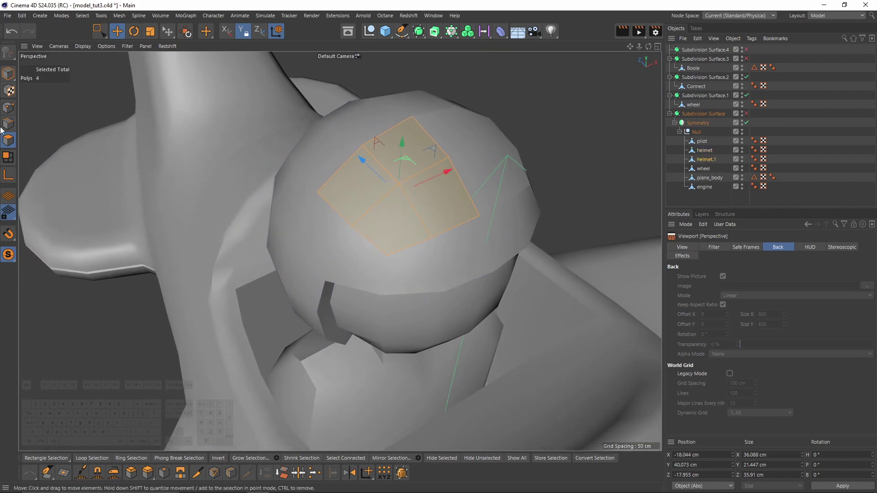
{"action": "left_click_drag", "start_coordinate": [398, 196], "coordinate": [326, 201], "text": "alt"}
{"action": "left_click", "coordinate": [10, 109]}
{"action": "key", "text": "m"}
{"action": "key", "text": "o"}
{"action": "left_click_drag", "start_coordinate": [464, 241], "coordinate": [468, 222]}
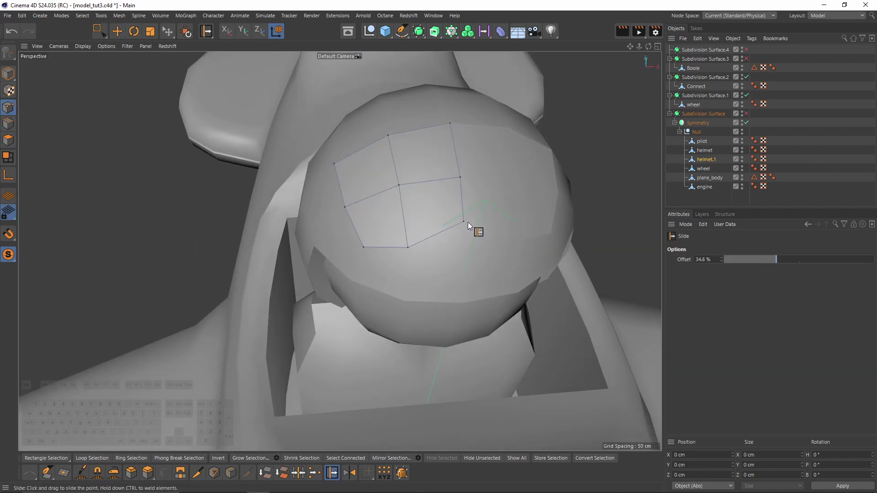
{"action": "middle_click", "coordinate": [578, 219]}
{"action": "middle_click", "coordinate": [225, 118]}
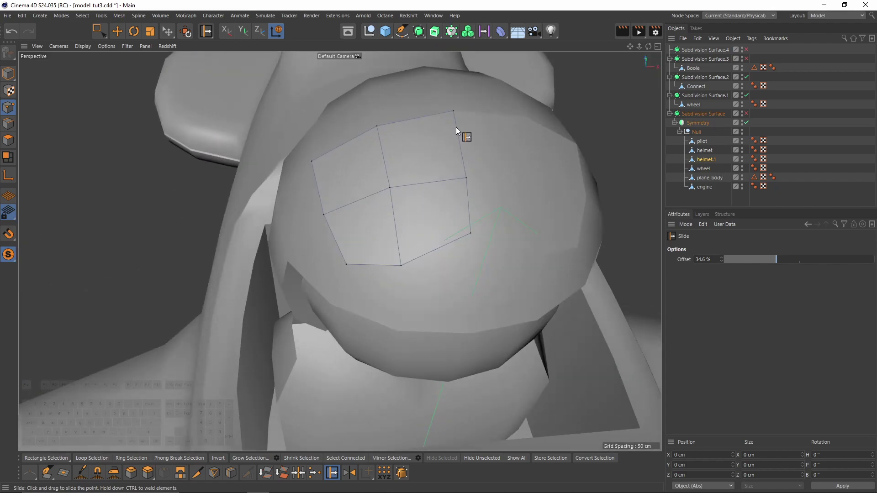
Add a loop cut at about 33.8% through the patch's polygons beside the symmetry centre.
{"action": "left_click_drag", "start_coordinate": [464, 138], "coordinate": [442, 183], "text": "alt"}
{"action": "key", "text": "m"}
{"action": "key", "text": "l"}
{"action": "left_click", "coordinate": [433, 235]}
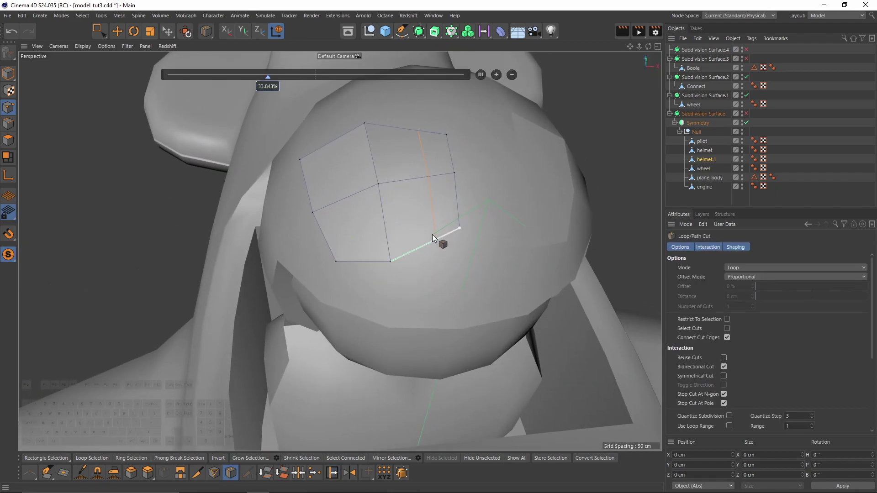
Slide the patch's front and rear border points near the centre to form a curved goggle outline.
{"action": "key", "text": "m"}
{"action": "key", "text": "o"}
{"action": "left_click_drag", "start_coordinate": [436, 242], "coordinate": [462, 152]}
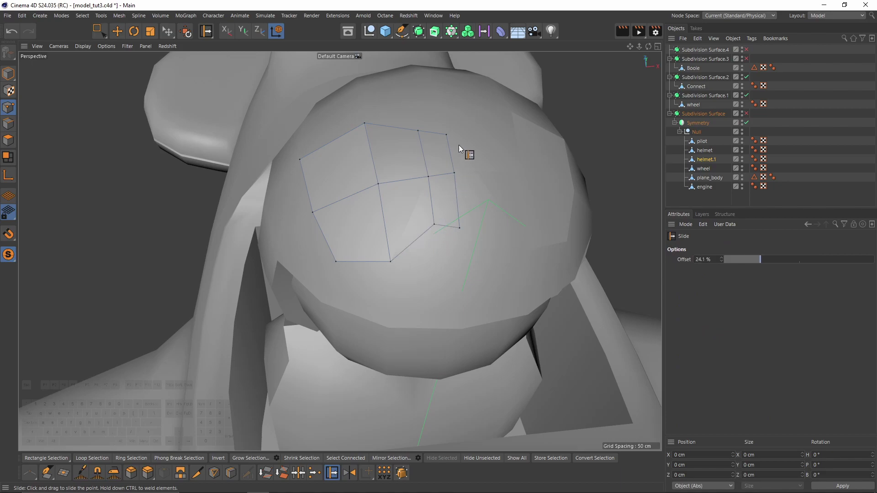
{"action": "left_click_drag", "start_coordinate": [420, 132], "coordinate": [440, 202]}
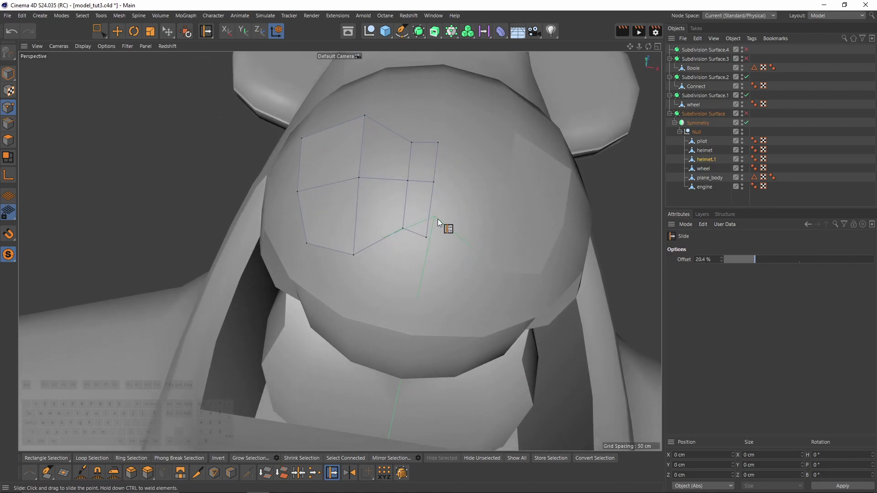
{"action": "left_click_drag", "start_coordinate": [424, 237], "coordinate": [427, 226]}
{"action": "middle_click_drag", "start_coordinate": [442, 212], "coordinate": [443, 234], "text": "alt"}
{"action": "left_click_drag", "start_coordinate": [437, 165], "coordinate": [420, 201]}
{"action": "middle_click_drag", "start_coordinate": [566, 260], "coordinate": [520, 264], "text": "alt"}
{"action": "left_click_drag", "start_coordinate": [521, 265], "coordinate": [525, 240], "text": "alt"}
Switch to polygon editing and extrude the six goggle polygons outward to give them thickness.
{"action": "key", "text": "e"}
{"action": "left_click", "coordinate": [8, 140]}
{"action": "key", "text": "d"}
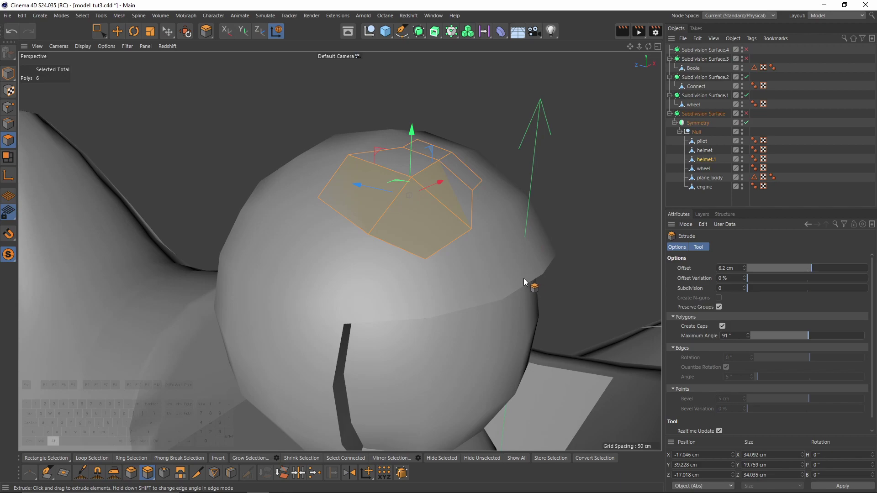
{"action": "right_click", "coordinate": [505, 234]}
{"action": "left_click", "coordinate": [527, 122]}
{"action": "left_click_drag", "start_coordinate": [448, 289], "coordinate": [471, 289]}
Turn the smoothing on and inspect the extruded goggles from the front and above.
{"action": "left_click_drag", "start_coordinate": [422, 267], "coordinate": [268, 245], "text": "alt"}
{"action": "key", "text": "q"}
{"action": "key", "text": "k"}
{"action": "key", "text": "l"}
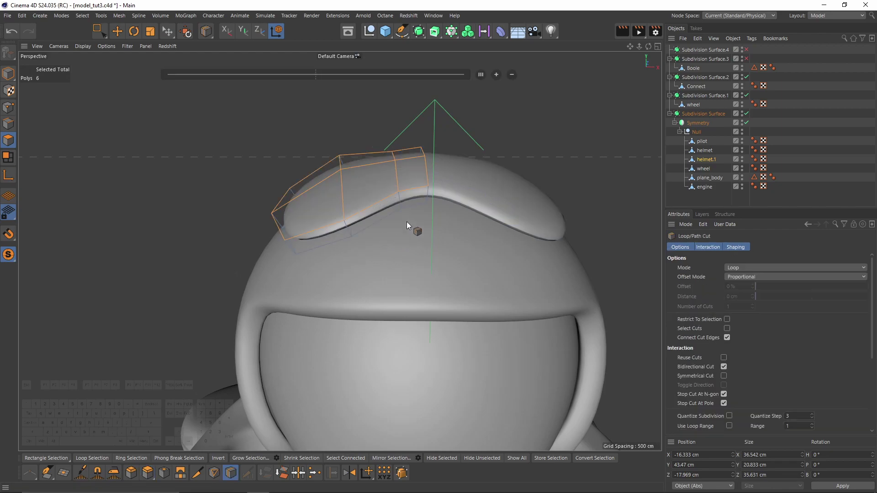
{"action": "scroll", "coordinate": [411, 191], "scroll_direction": "up", "scroll_amount": 3}
{"action": "left_click_drag", "start_coordinate": [437, 184], "coordinate": [347, 200], "text": "alt"}
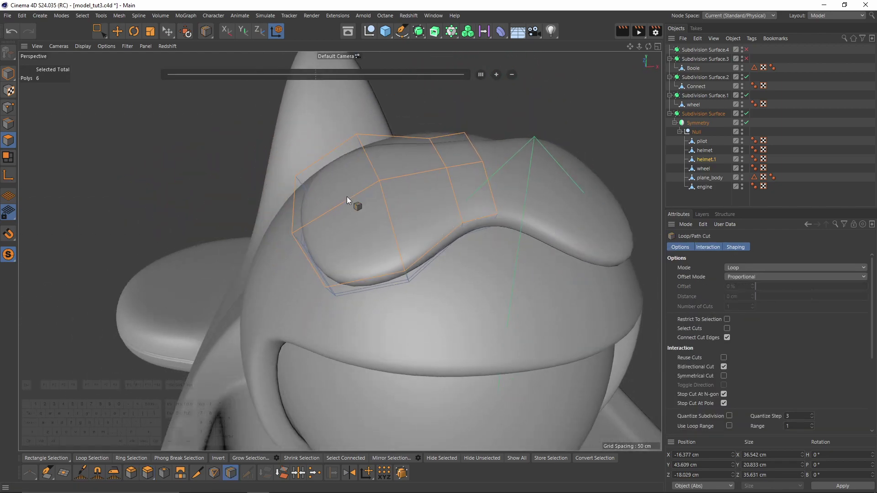
Switch to point editing and reshape the goggles with the Brush in Smear mode, 50% strength and 30 cm radius.
{"action": "left_click", "coordinate": [8, 108]}
{"action": "key", "text": "e"}
{"action": "middle_click_drag", "start_coordinate": [514, 220], "coordinate": [409, 229], "text": "alt"}
{"action": "left_click_drag", "start_coordinate": [409, 229], "coordinate": [457, 232], "text": "alt"}
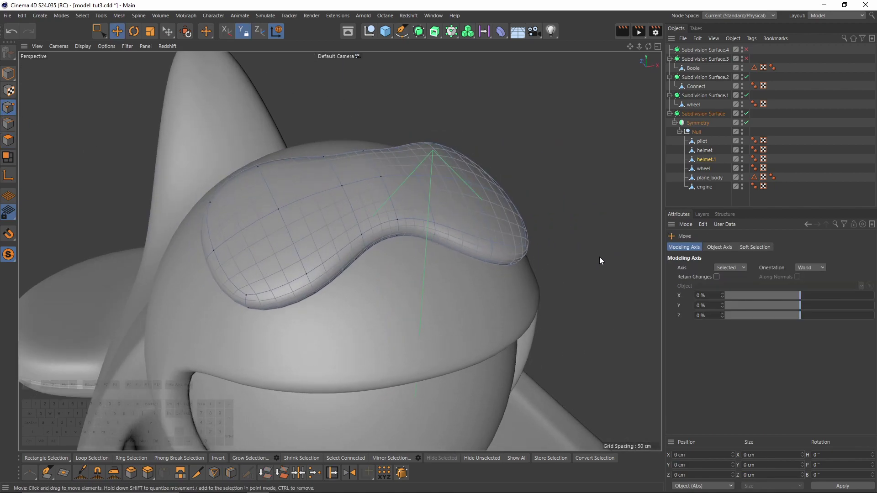
{"action": "right_click", "coordinate": [591, 251]}
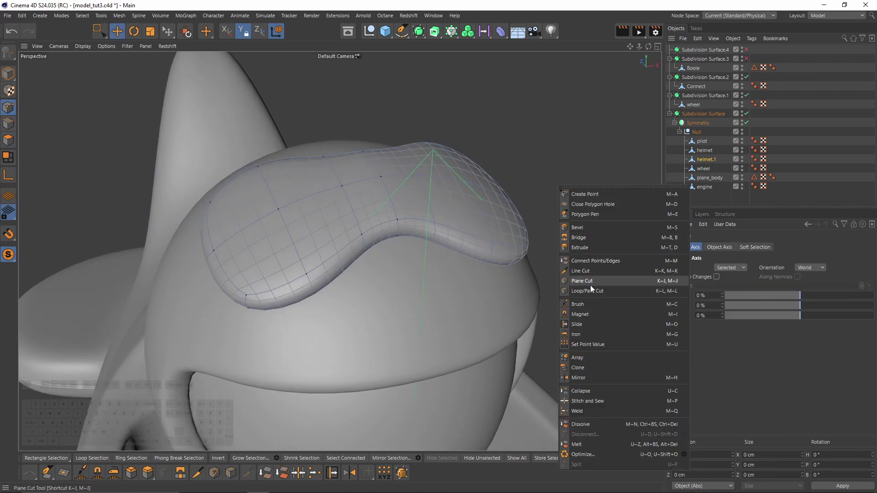
{"action": "left_click", "coordinate": [582, 300]}
{"action": "mouse_move", "coordinate": [583, 301]}
{"action": "left_mouse_down", "text": "alt"}
{"action": "mouse_move", "coordinate": [541, 274]}
{"action": "mouse_move", "coordinate": [764, 297]}
{"action": "left_mouse_up", "text": "alt"}
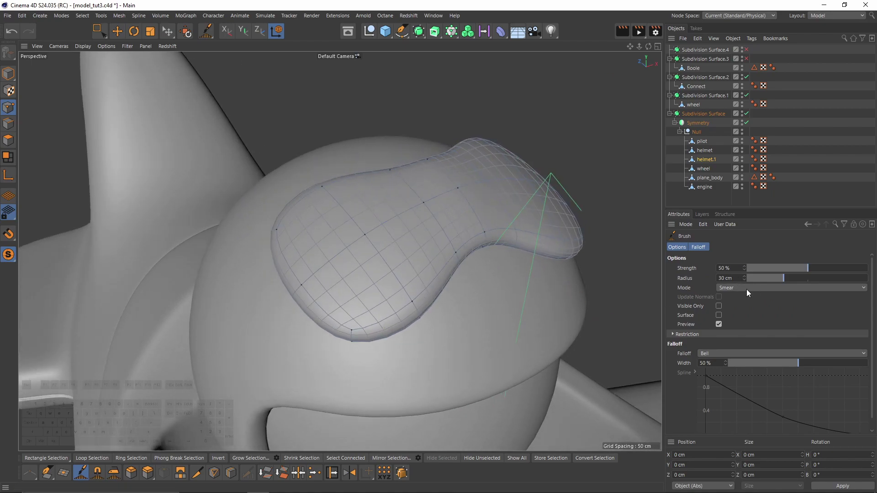
{"action": "mouse_move", "coordinate": [298, 294]}
{"action": "left_mouse_down"}
{"action": "mouse_move", "coordinate": [274, 303]}
{"action": "mouse_move", "coordinate": [327, 287]}
{"action": "mouse_move", "coordinate": [336, 238]}
{"action": "mouse_move", "coordinate": [328, 287]}
{"action": "mouse_move", "coordinate": [351, 340]}
{"action": "mouse_move", "coordinate": [330, 272]}
{"action": "mouse_move", "coordinate": [364, 197]}
{"action": "mouse_move", "coordinate": [415, 262]}
{"action": "mouse_move", "coordinate": [407, 256]}
{"action": "left_mouse_up"}
Open the top view full size and adjust its background blueprint's transparency.
{"action": "middle_click", "coordinate": [407, 256]}
{"action": "middle_click", "coordinate": [574, 166]}
{"action": "key", "text": "shift+v"}
{"action": "left_click_drag", "start_coordinate": [811, 345], "coordinate": [785, 344]}
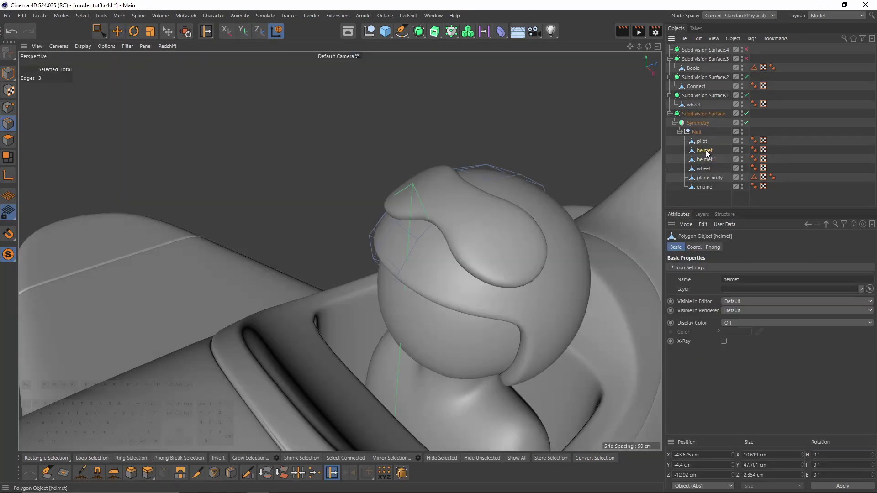
Merge the helmet and goggles objects into one with Connect Objects + Delete.
{"action": "left_click", "coordinate": [708, 159], "text": "ctrl"}
{"action": "right_click", "coordinate": [709, 158]}
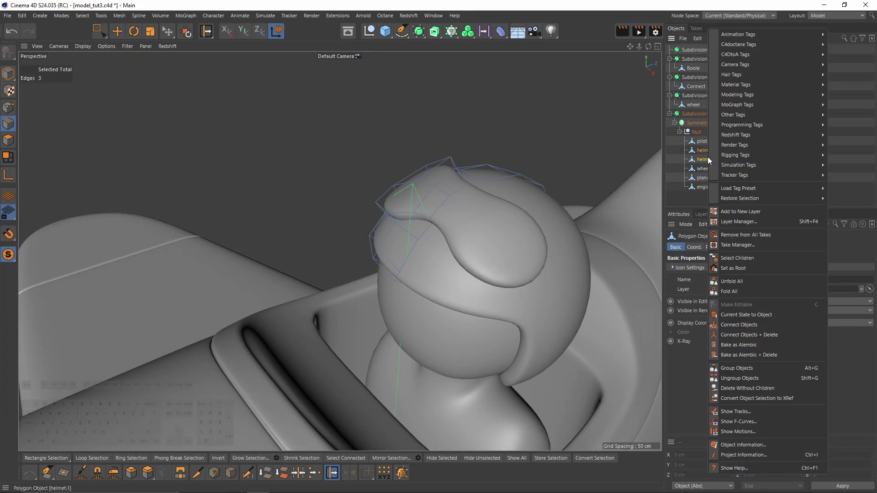
{"action": "left_click", "coordinate": [767, 338]}
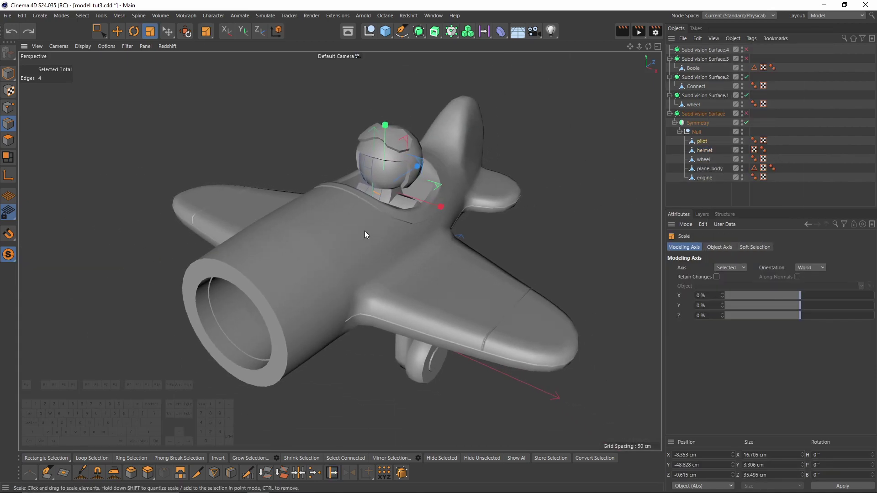
Turn the main Subdivision Surface back on and view the whole plane with wireframe lines.
{"action": "key", "text": "q"}
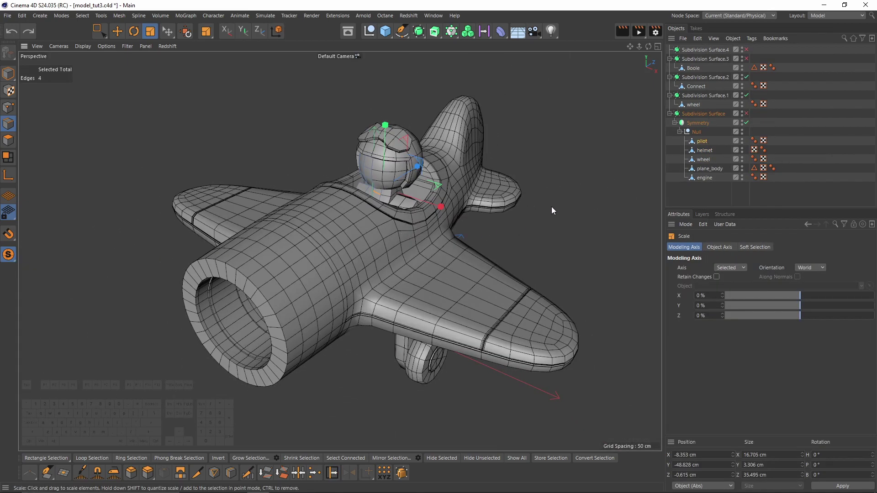
{"action": "left_click", "coordinate": [747, 114]}
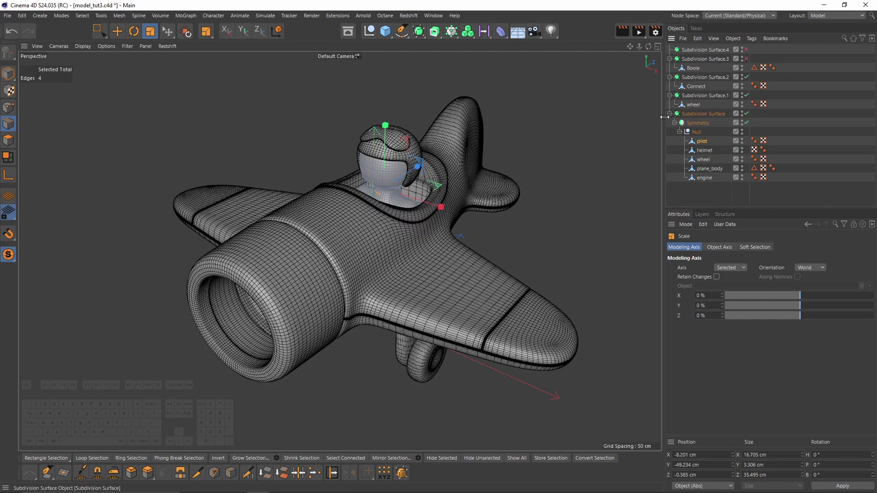
{"action": "middle_click_drag", "start_coordinate": [273, 156], "coordinate": [340, 155], "text": "alt"}
{"action": "left_click_drag", "start_coordinate": [423, 206], "coordinate": [388, 197], "text": "alt"}
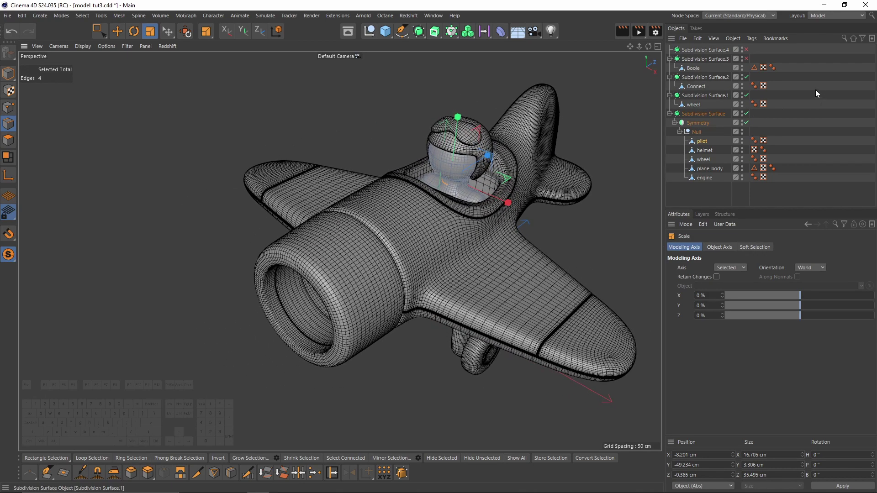
Clear the selection and delete the empty Subdivision Surface.4 object.
{"action": "left_click", "coordinate": [818, 91]}
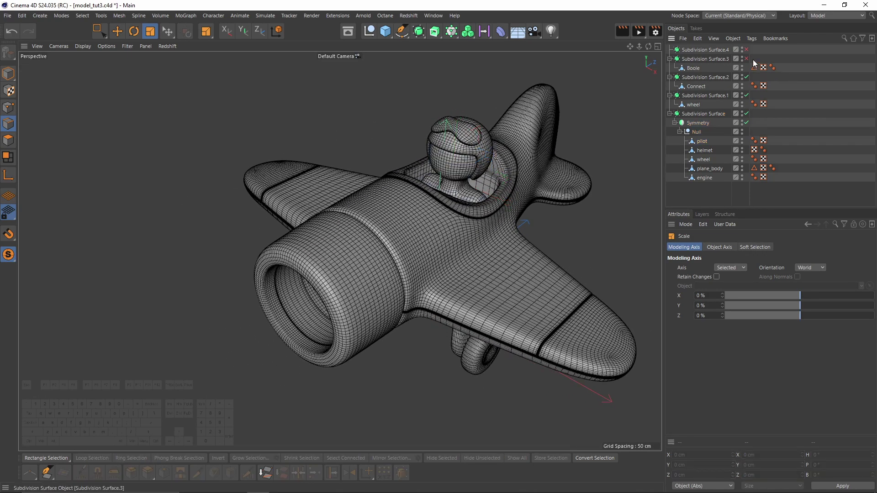
{"action": "left_click", "coordinate": [698, 51]}
{"action": "key", "text": "Delete"}
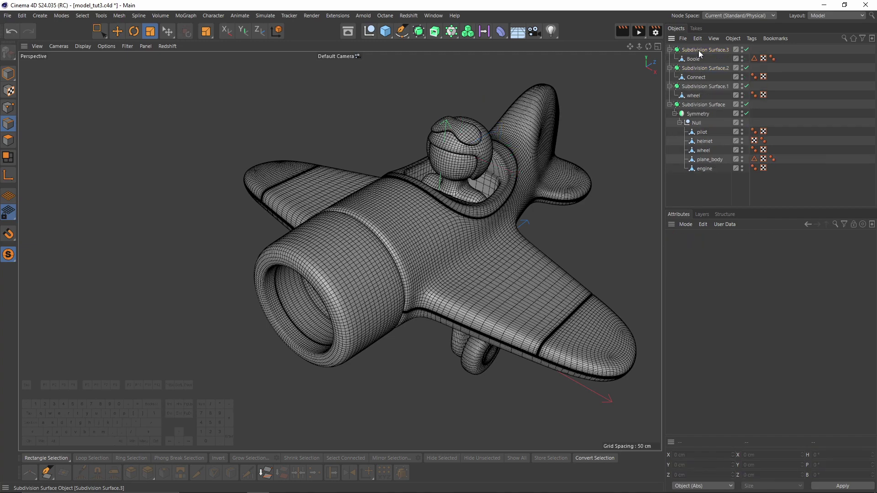
Disable the main smoothing, make the Symmetry object editable, turn off viewport solo and collapse the Null group.
{"action": "left_click", "coordinate": [698, 113]}
{"action": "key", "text": "q"}
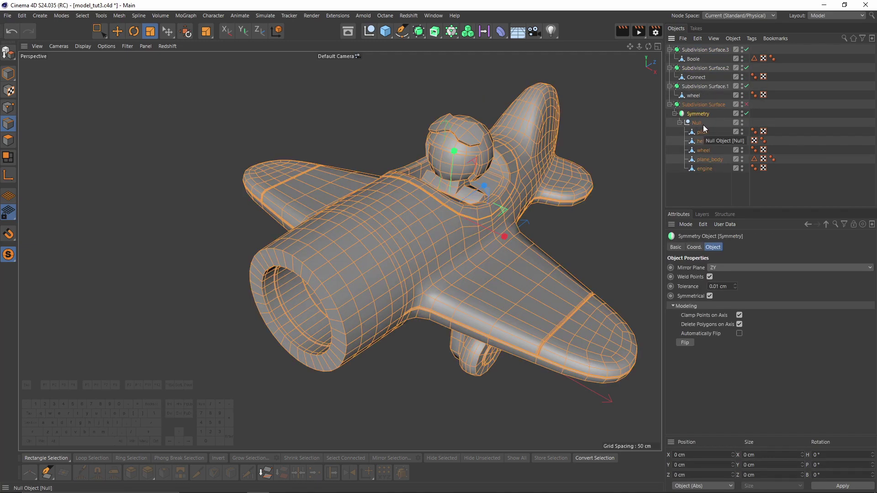
{"action": "key", "text": "c"}
{"action": "left_click", "coordinate": [675, 113]}
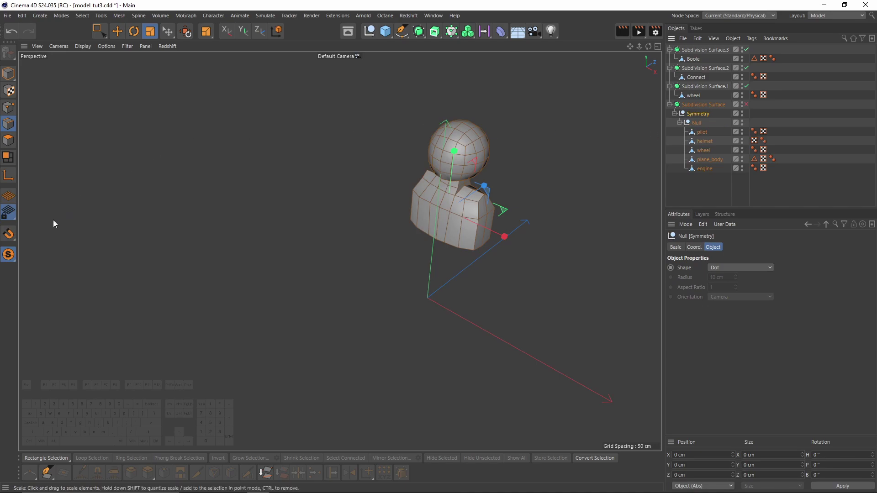
{"action": "left_click", "coordinate": [8, 255]}
{"action": "left_click", "coordinate": [680, 123]}
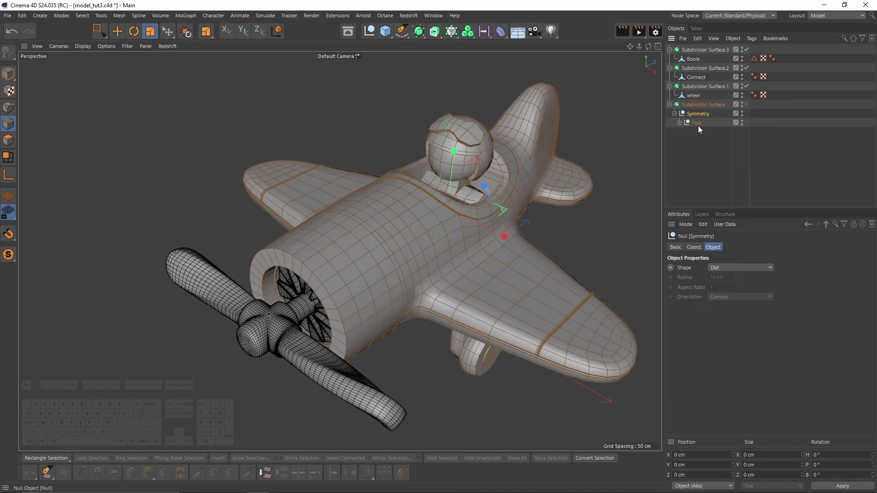
Rename the Null inside Symmetry as toy_plane and move it with its parts under Subdivision Surface.3.
{"action": "left_click_drag", "start_coordinate": [695, 127], "coordinate": [703, 168]}
{"action": "left_click", "coordinate": [671, 123]}
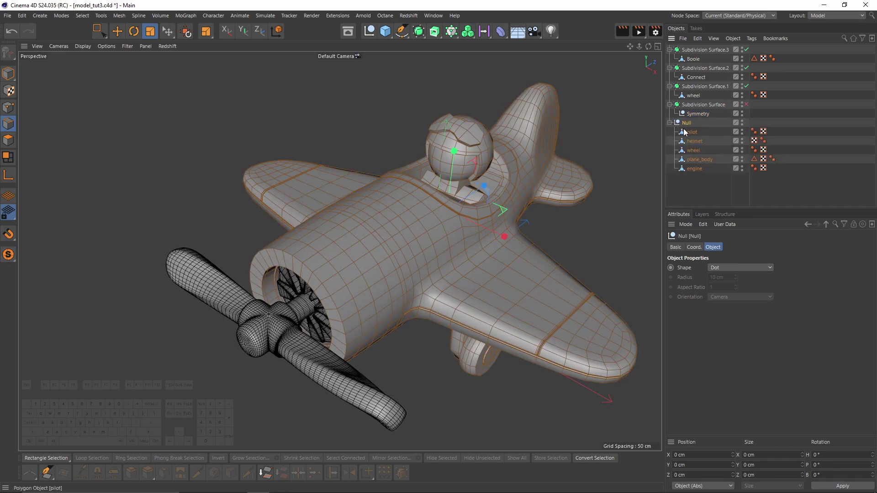
{"action": "double_click", "coordinate": [688, 124]}
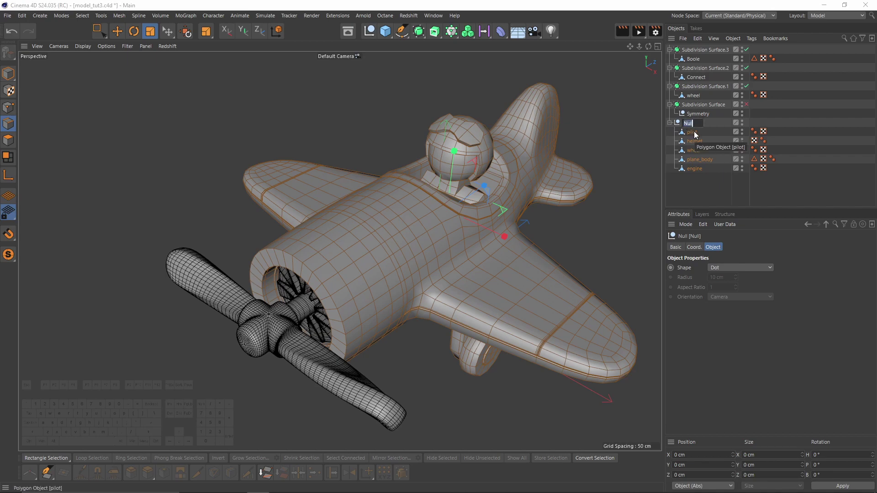
{"action": "type", "text": "toy"}
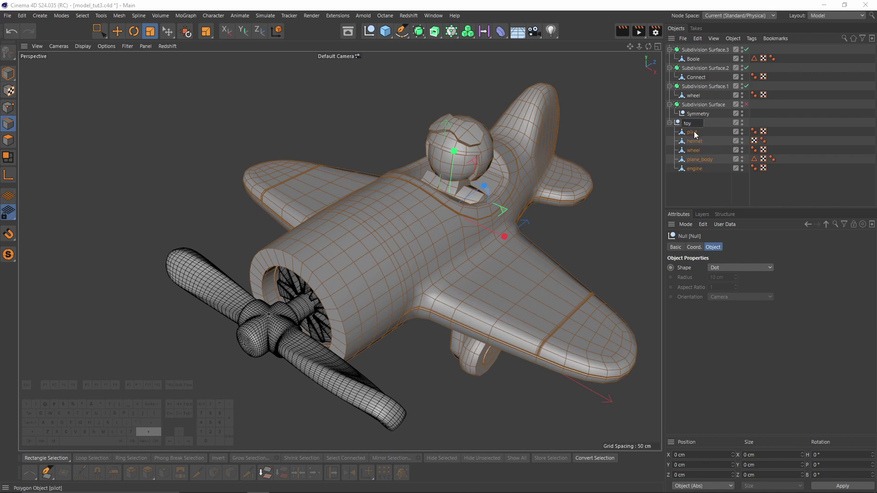
{"action": "type", "text": "_plane"}
{"action": "key", "text": "Return"}
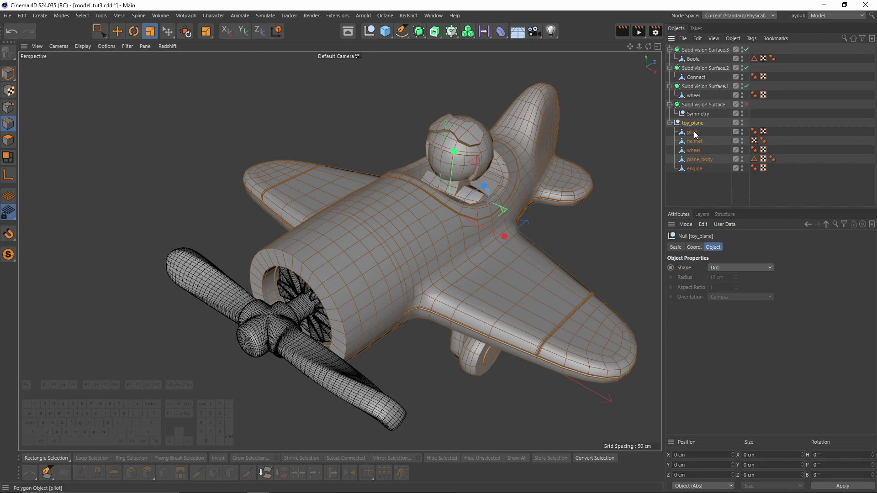
{"action": "left_click_drag", "start_coordinate": [693, 129], "coordinate": [711, 50]}
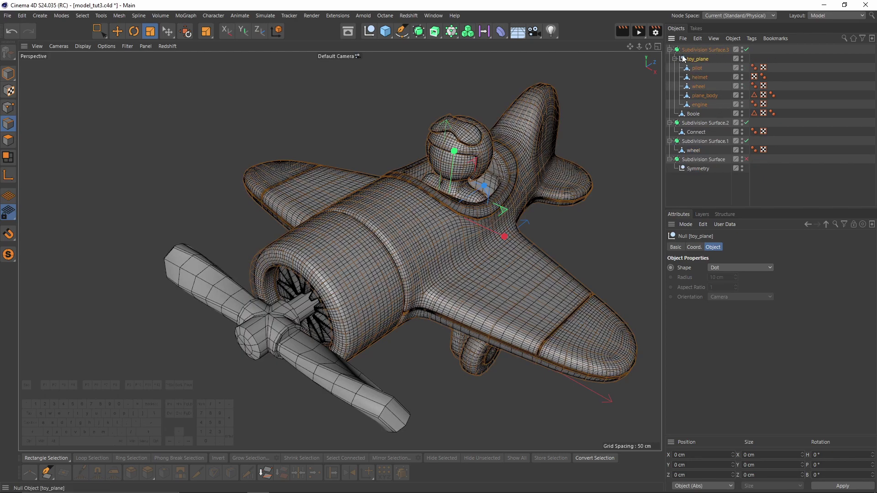
Rename the Boole object as propeller and move it into the toy_plane group.
{"action": "left_click", "coordinate": [693, 114]}
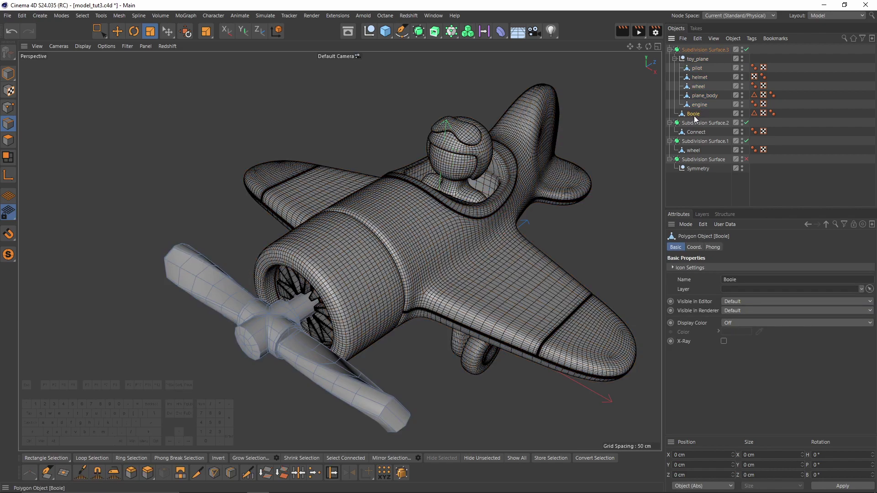
{"action": "double_click", "coordinate": [694, 114]}
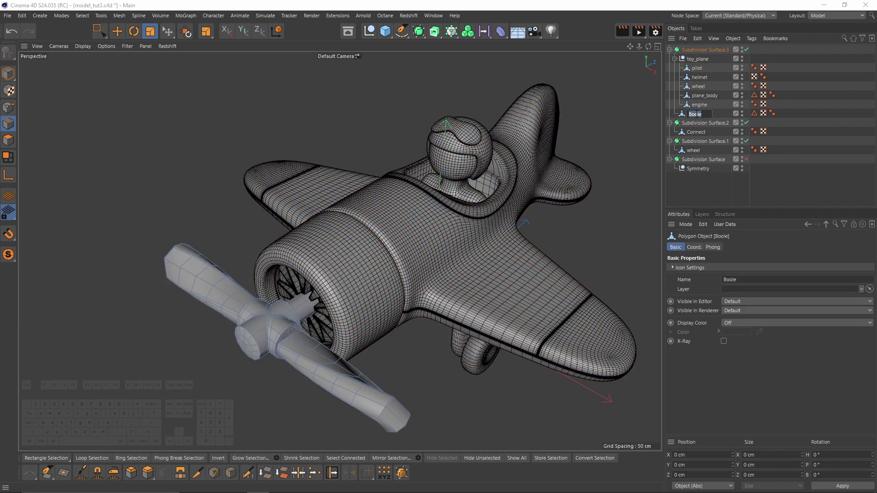
{"action": "type", "text": "properlle"}
{"action": "key", "text": "BackSpace"}
{"action": "key", "text": "BackSpace"}
{"action": "key", "text": "BackSpace"}
{"action": "key", "text": "BackSpace"}
{"action": "type", "text": "ller"}
{"action": "key", "text": "Return"}
{"action": "left_click_drag", "start_coordinate": [694, 114], "coordinate": [699, 91]}
Move the Connect object into the toy_plane group as inside_engine and delete the emptied Subdivision Surface.2.
{"action": "double_click", "coordinate": [701, 132]}
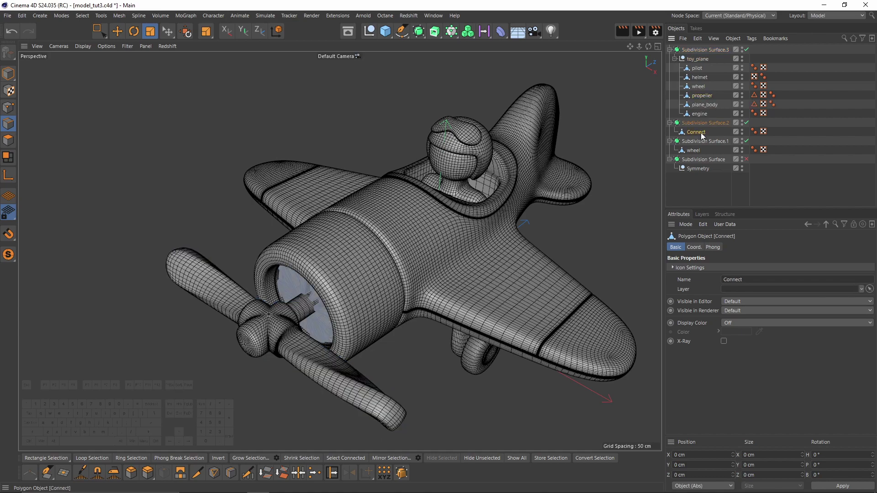
{"action": "type", "text": "inside_engine"}
{"action": "key", "text": "Return"}
{"action": "left_click_drag", "start_coordinate": [703, 132], "coordinate": [705, 119]}
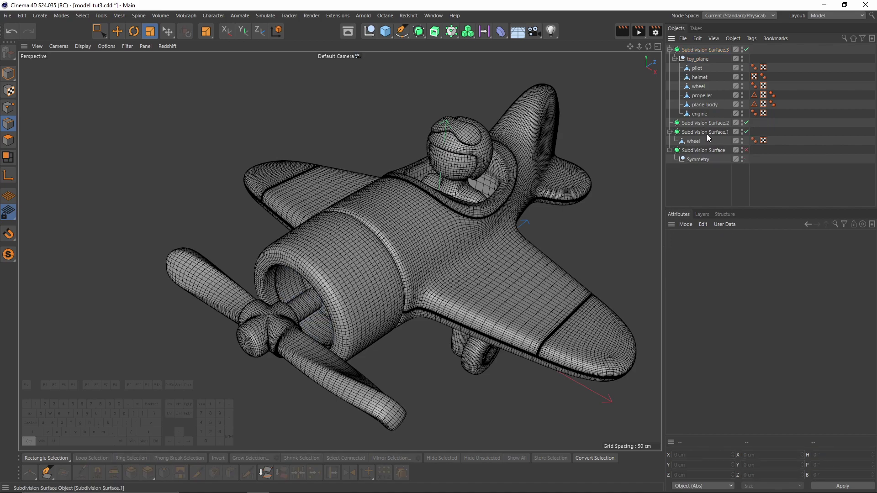
{"action": "left_click", "coordinate": [706, 133]}
{"action": "key", "text": "Delete"}
Rename the wheel under Subdivision Surface.1 as rear_wheel and move it into the toy_plane group.
{"action": "left_click", "coordinate": [699, 142]}
{"action": "mouse_move", "coordinate": [571, 164]}
{"action": "left_mouse_down", "text": "alt"}
{"action": "mouse_move", "coordinate": [522, 159]}
{"action": "mouse_move", "coordinate": [571, 161]}
{"action": "left_mouse_up", "text": "alt"}
{"action": "double_click", "coordinate": [690, 141]}
{"action": "type", "text": "rear_wheel"}
{"action": "key", "text": "Return"}
{"action": "left_click_drag", "start_coordinate": [690, 143], "coordinate": [704, 122]}
Merge the wheel and rear_wheel objects into one with Connect Objects + Delete.
{"action": "left_click", "coordinate": [700, 87], "text": "shift"}
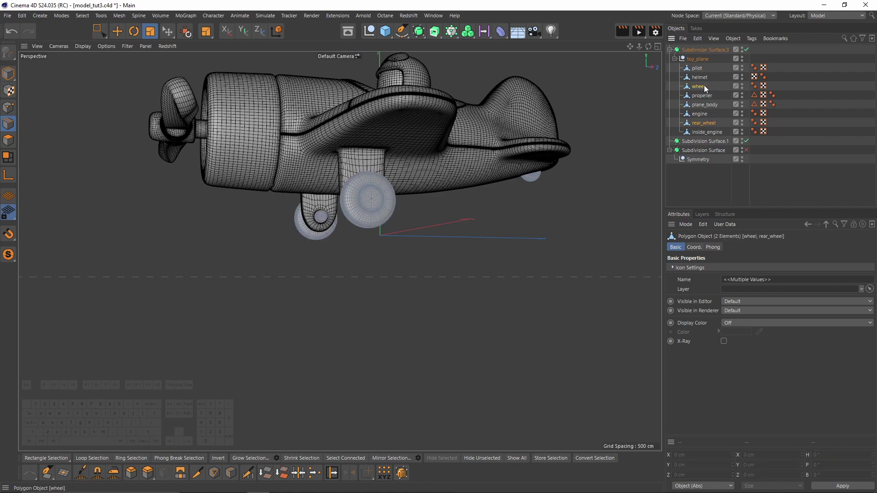
{"action": "right_click", "coordinate": [703, 85]}
{"action": "left_click", "coordinate": [739, 336]}
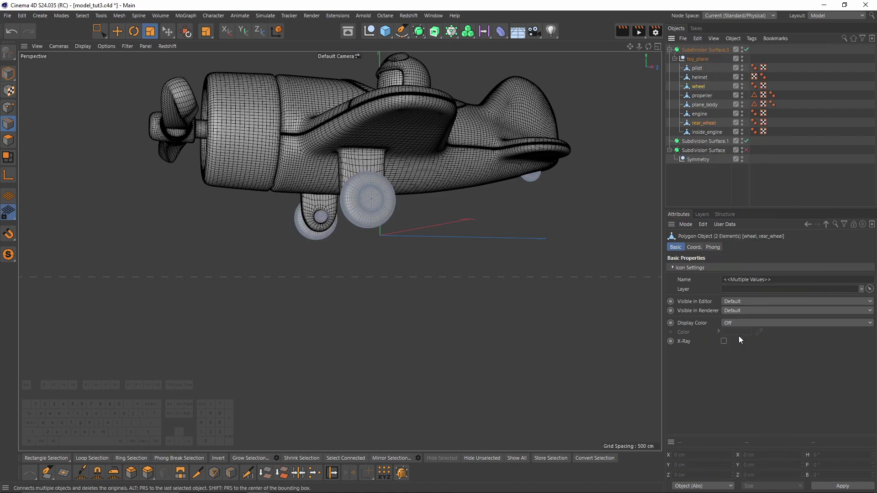
Delete the empty Subdivision Surface.1 and the old Subdivision Surface with its Symmetry null.
{"action": "left_click", "coordinate": [698, 132]}
{"action": "key", "text": "Delete"}
{"action": "left_click", "coordinate": [700, 133]}
{"action": "key", "text": "Delete"}
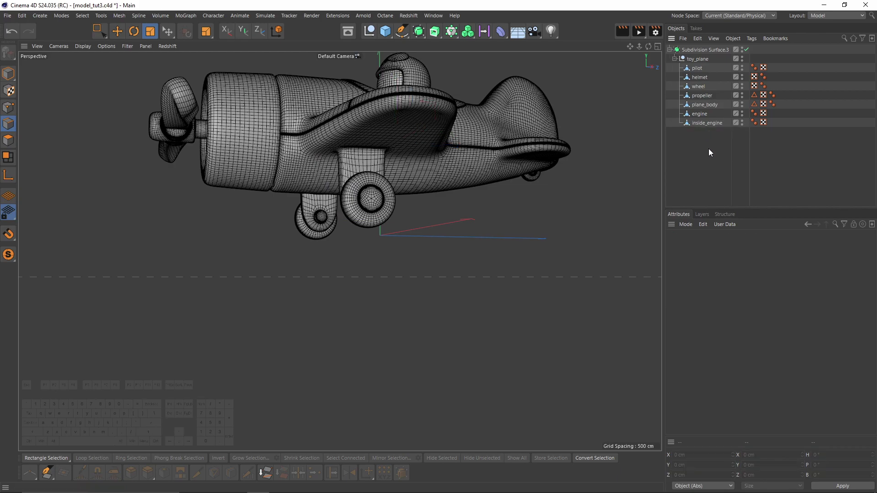
Switch to Model mode and disable the smoothing of Subdivision Surface.3.
{"action": "left_click", "coordinate": [9, 73]}
{"action": "left_click_drag", "start_coordinate": [53, 90], "coordinate": [453, 215], "text": "alt"}
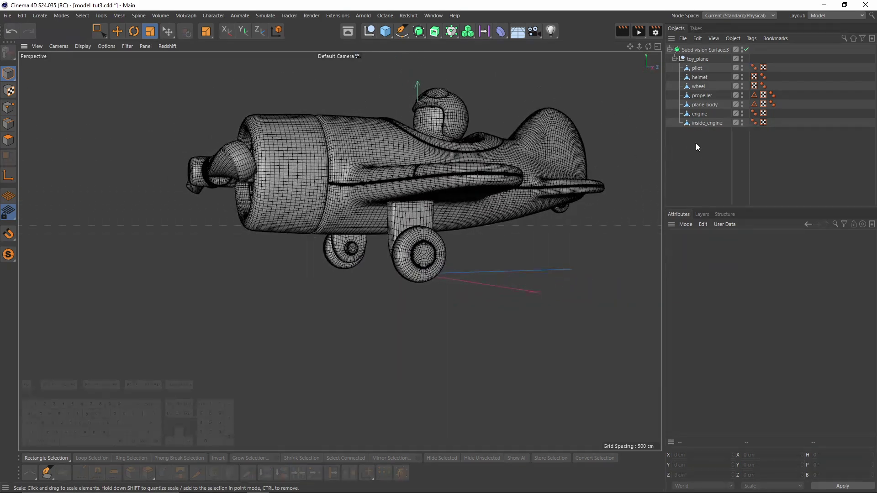
{"action": "left_click", "coordinate": [747, 50]}
Check the axis placement of the plane body, engine, pilot, helmet and wheels by selecting them in turn.
{"action": "left_click", "coordinate": [555, 163]}
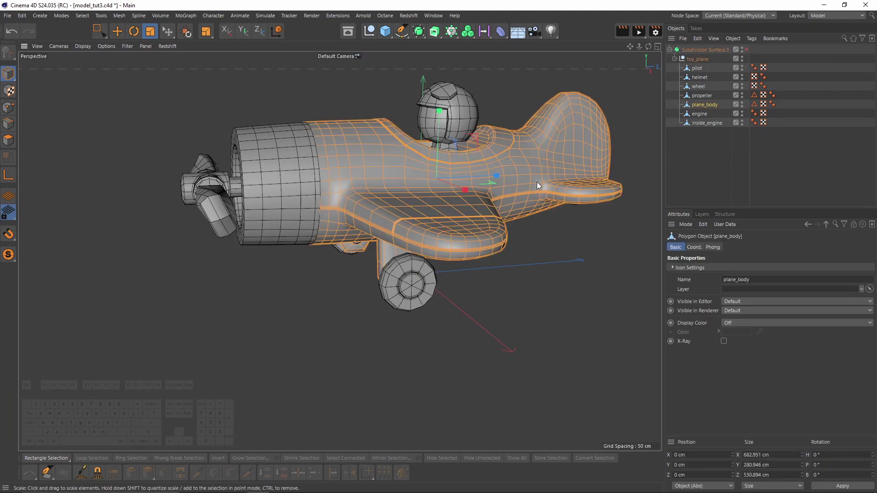
{"action": "left_click", "coordinate": [259, 171]}
{"action": "key", "text": "e"}
{"action": "left_click", "coordinate": [278, 171]}
{"action": "left_click", "coordinate": [338, 175]}
{"action": "left_click", "coordinate": [274, 173]}
{"action": "left_click", "coordinate": [470, 114]}
{"action": "left_click", "coordinate": [425, 145]}
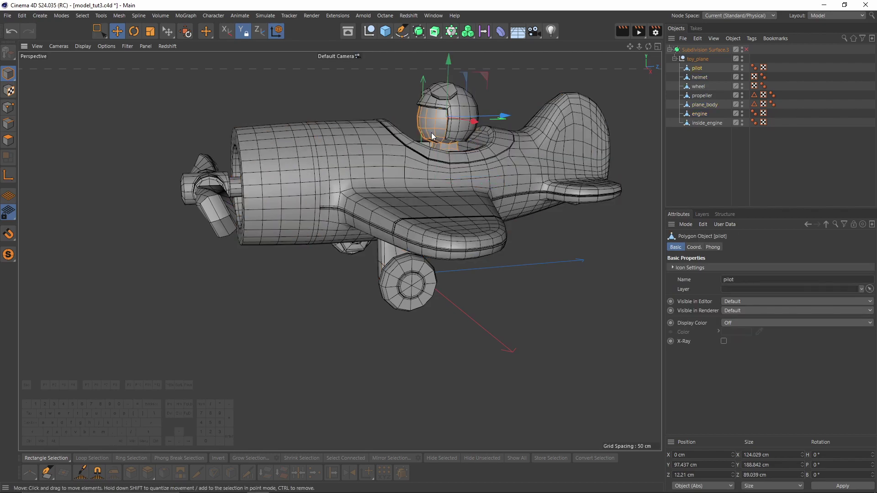
{"action": "left_click", "coordinate": [392, 254]}
{"action": "left_click_drag", "start_coordinate": [392, 254], "coordinate": [402, 265], "text": "alt"}
{"action": "left_click", "coordinate": [403, 267]}
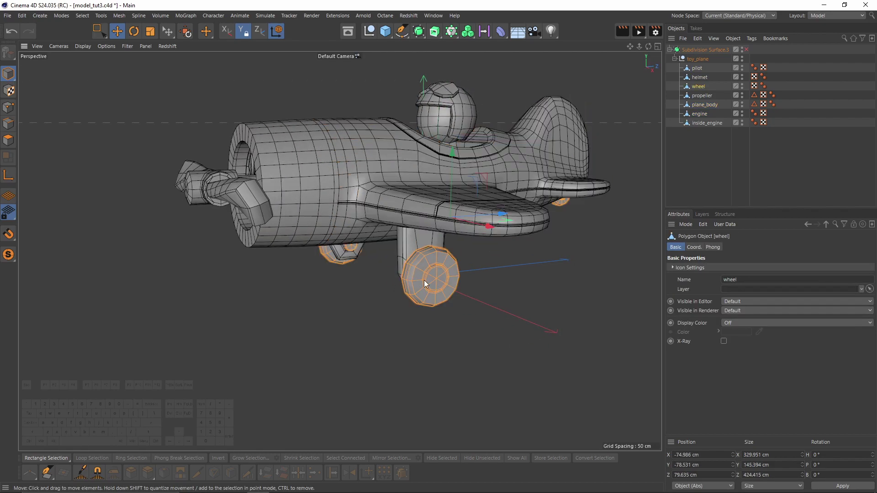
Center the axes of all seven parts in the toy_plane group with the Axis Center command.
{"action": "left_click_drag", "start_coordinate": [695, 190], "coordinate": [689, 65]}
{"action": "left_click", "coordinate": [119, 16]}
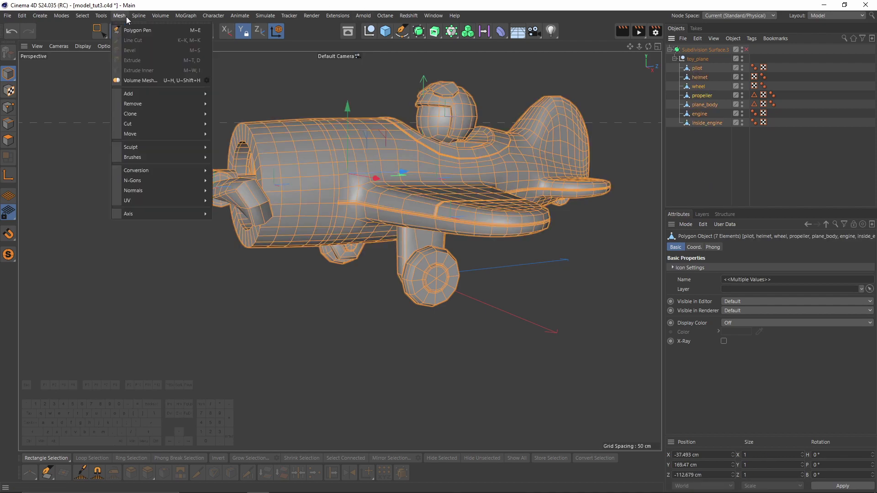
{"action": "mouse_move", "coordinate": [199, 218]}
{"action": "left_click", "coordinate": [237, 218]}
{"action": "left_click", "coordinate": [290, 344]}
{"action": "left_click", "coordinate": [363, 205]}
{"action": "left_click_drag", "start_coordinate": [393, 224], "coordinate": [509, 257], "text": "alt"}
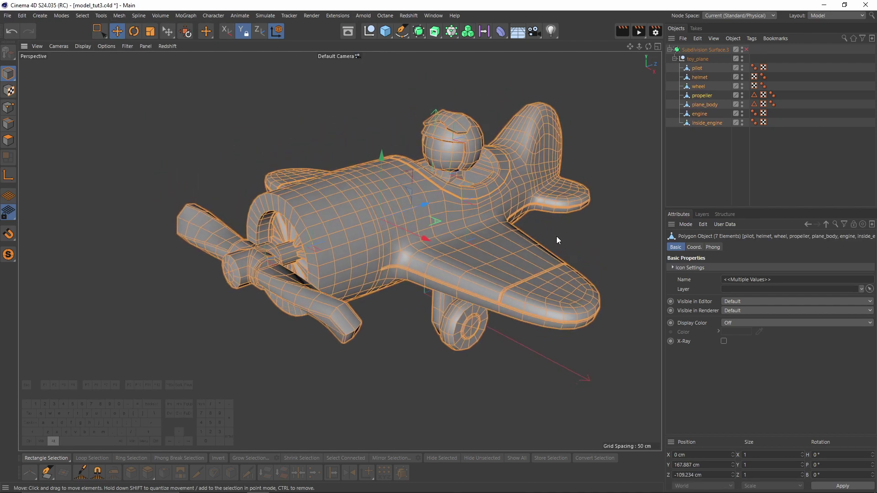
Add a reference cube and set its X, Y and Z sizes to 20 cm.
{"action": "left_click", "coordinate": [697, 59]}
{"action": "left_click_drag", "start_coordinate": [522, 200], "coordinate": [447, 210], "text": "alt"}
{"action": "middle_click_drag", "start_coordinate": [448, 210], "coordinate": [388, 255], "text": "alt"}
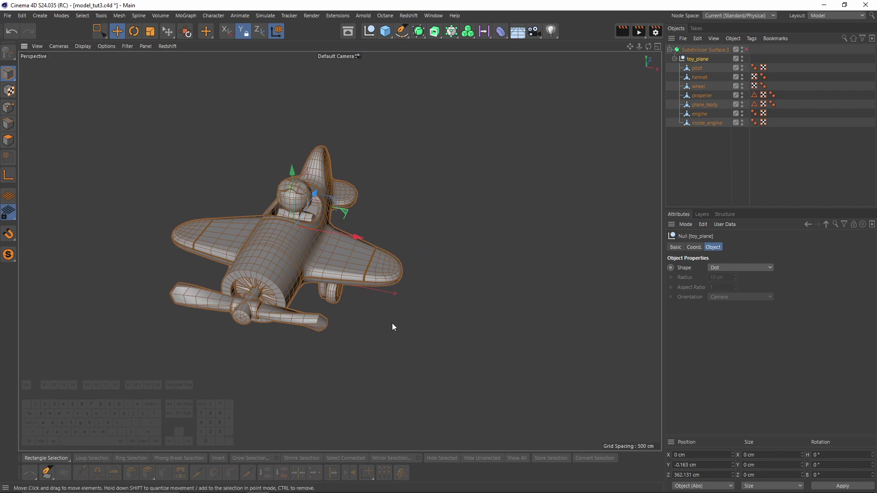
{"action": "left_click_drag", "start_coordinate": [251, 236], "coordinate": [358, 260], "text": "alt"}
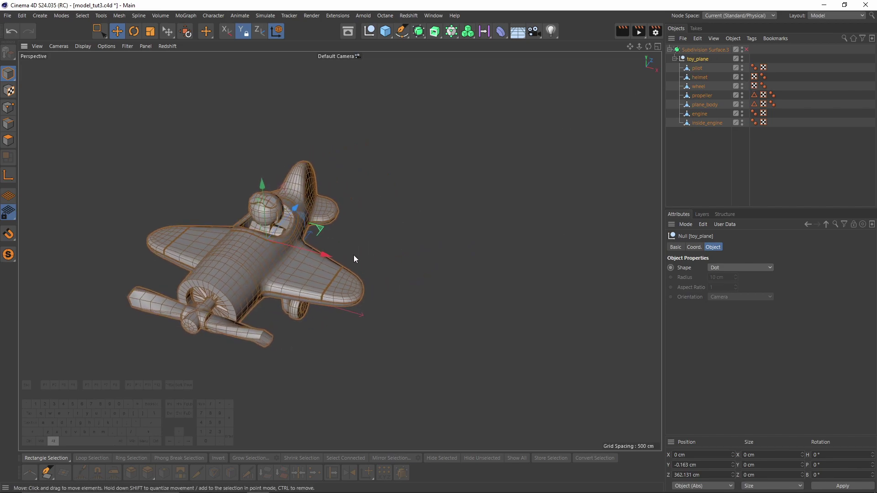
{"action": "left_click", "coordinate": [388, 31]}
{"action": "left_click_drag", "start_coordinate": [402, 137], "coordinate": [488, 180], "text": "alt"}
{"action": "left_click", "coordinate": [708, 268]}
{"action": "type", "text": "2"}
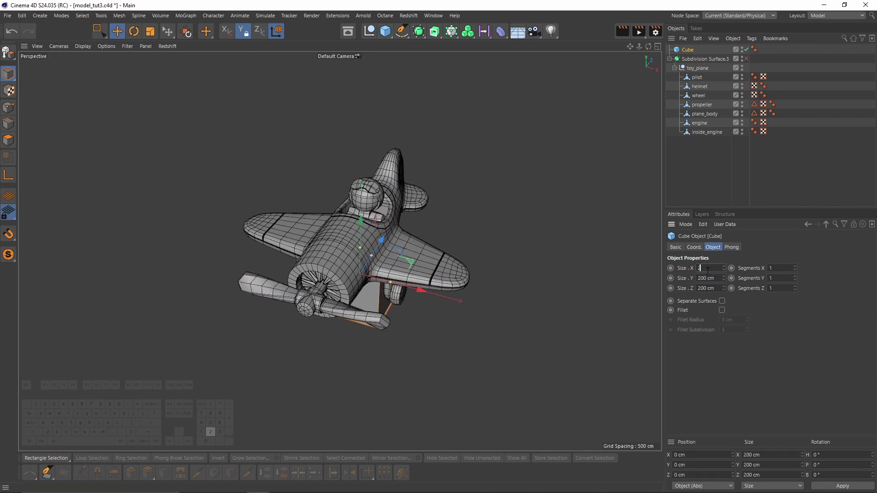
{"action": "type", "text": "0"}
{"action": "double_click", "coordinate": [707, 278]}
{"action": "type", "text": "20"}
{"action": "double_click", "coordinate": [703, 289]}
{"action": "type", "text": "20"}
{"action": "left_click", "coordinate": [806, 331]}
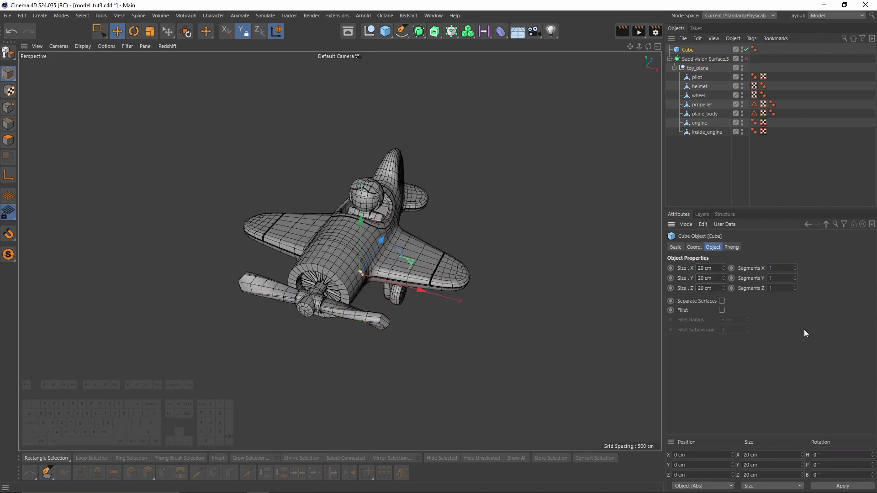
Scale the toy_plane group down toward the reference cube's size in the Top view.
{"action": "left_click_drag", "start_coordinate": [556, 276], "coordinate": [456, 216], "text": "alt"}
{"action": "left_click", "coordinate": [692, 69]}
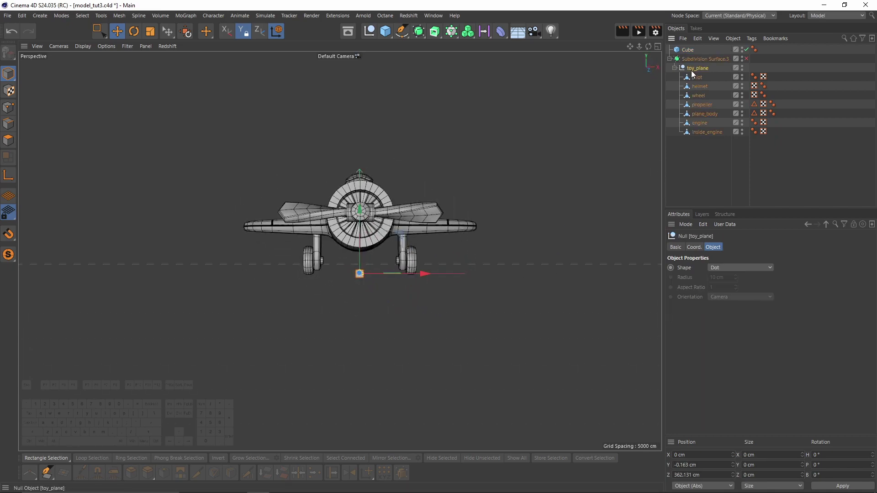
{"action": "middle_click", "coordinate": [575, 221]}
{"action": "middle_click", "coordinate": [560, 170]}
{"action": "right_click_drag", "start_coordinate": [555, 155], "coordinate": [467, 193], "text": "alt"}
{"action": "scroll", "coordinate": [467, 197], "scroll_direction": "down", "scroll_amount": 3}
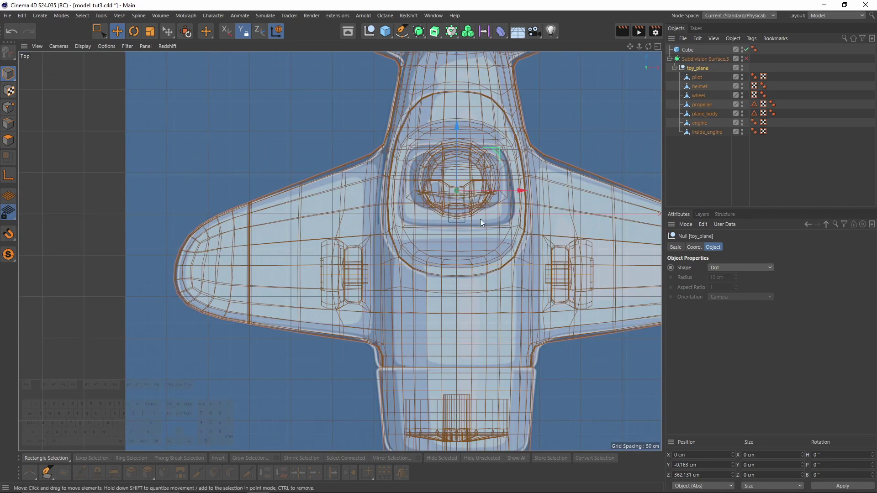
{"action": "key", "text": "t"}
{"action": "left_click_drag", "start_coordinate": [506, 283], "coordinate": [201, 275]}
{"action": "scroll", "coordinate": [481, 224], "scroll_direction": "up", "scroll_amount": 2}
{"action": "scroll", "coordinate": [565, 224], "scroll_direction": "up", "scroll_amount": 1}
{"action": "left_click_drag", "start_coordinate": [571, 232], "coordinate": [447, 191]}
Move the toy_plane group onto the reference cube in the Top view and scale it slightly smaller.
{"action": "scroll", "coordinate": [471, 168], "scroll_direction": "up", "scroll_amount": 4}
{"action": "key", "text": "e"}
{"action": "left_click_drag", "start_coordinate": [444, 81], "coordinate": [416, 193]}
{"action": "scroll", "coordinate": [431, 281], "scroll_direction": "down", "scroll_amount": 2}
{"action": "scroll", "coordinate": [423, 165], "scroll_direction": "up", "scroll_amount": 2}
{"action": "key", "text": "t"}
{"action": "left_click_drag", "start_coordinate": [526, 265], "coordinate": [496, 265]}
{"action": "key", "text": "e"}
Return to the Perspective view and lower the toy_plane group toward the reference cube.
{"action": "middle_click", "coordinate": [430, 229]}
{"action": "middle_click", "coordinate": [265, 158]}
{"action": "left_click_drag", "start_coordinate": [359, 221], "coordinate": [389, 274], "text": "alt"}
{"action": "scroll", "coordinate": [443, 210], "scroll_direction": "up", "scroll_amount": 3}
{"action": "left_click_drag", "start_coordinate": [392, 116], "coordinate": [398, 216]}
Delete the reference cube and select the toy_plane group.
{"action": "left_click", "coordinate": [689, 50]}
{"action": "key", "text": "Delete"}
{"action": "left_click", "coordinate": [697, 59]}
{"action": "scroll", "coordinate": [404, 289], "scroll_direction": "up", "scroll_amount": 2}
{"action": "right_click_drag", "start_coordinate": [404, 288], "coordinate": [494, 261], "text": "alt"}
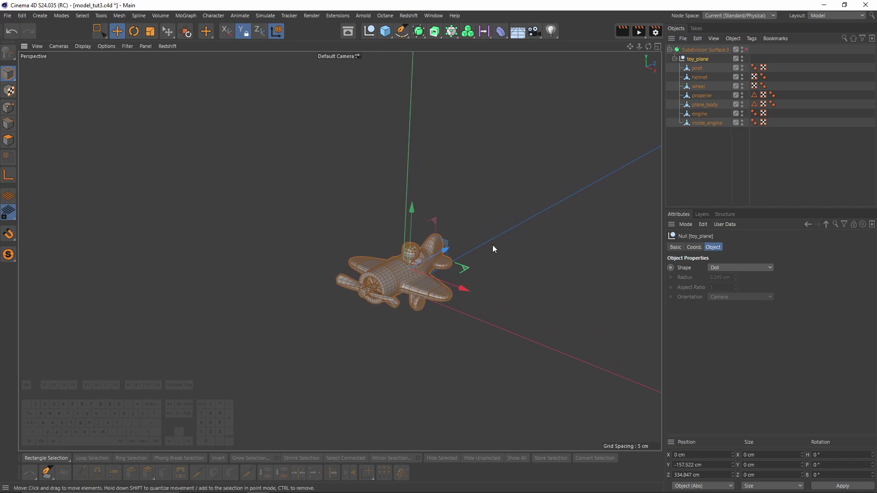
Switch the coordinates to World and set the toy_plane group's Y position to 0 cm.
{"action": "left_click", "coordinate": [685, 485]}
{"action": "left_click", "coordinate": [688, 475]}
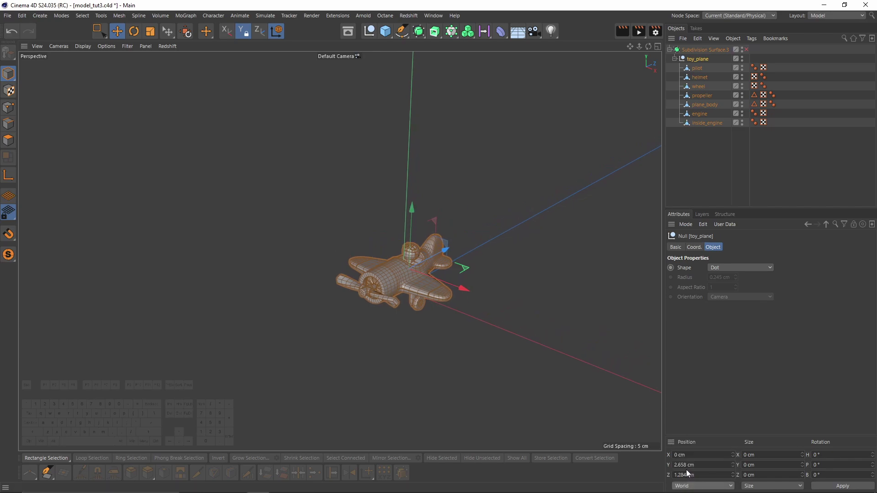
{"action": "left_click", "coordinate": [684, 465]}
{"action": "type", "text": "0"}
{"action": "key", "text": "Return"}
Turn the Subdivision Surface back on, clear the selection and display the plane in Gouraud Shading without lines.
{"action": "scroll", "coordinate": [416, 295], "scroll_direction": "up", "scroll_amount": 4}
{"action": "middle_click_drag", "start_coordinate": [411, 298], "coordinate": [456, 246], "text": "alt"}
{"action": "mouse_move", "coordinate": [456, 246]}
{"action": "left_mouse_down", "text": "alt"}
{"action": "mouse_move", "coordinate": [495, 232]}
{"action": "mouse_move", "coordinate": [457, 242]}
{"action": "left_mouse_up", "text": "alt"}
{"action": "key", "text": "q"}
{"action": "left_click", "coordinate": [722, 147]}
{"action": "right_click_drag", "start_coordinate": [503, 210], "coordinate": [548, 185], "text": "alt"}
{"action": "key", "text": "n"}
{"action": "key", "text": "a"}
{"action": "left_click_drag", "start_coordinate": [505, 210], "coordinate": [479, 174], "text": "alt"}
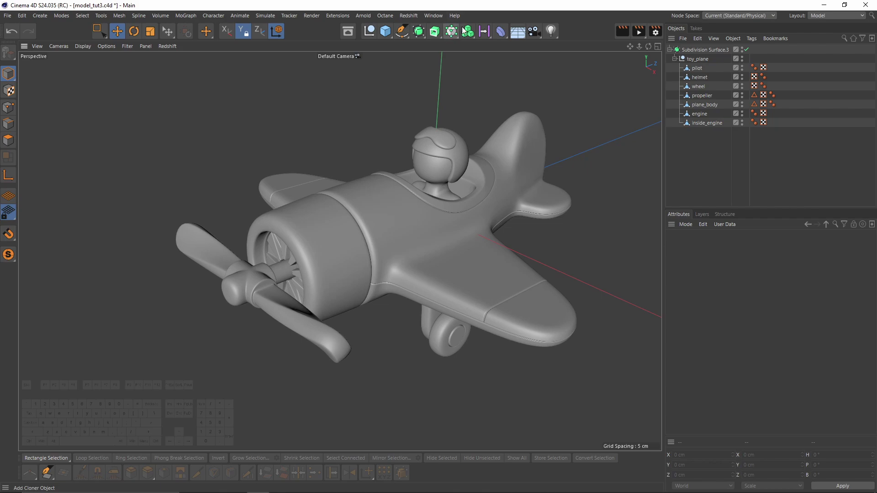
Create a new material in the Material Manager and apply it to the toy_plane group.
{"action": "left_click", "coordinate": [433, 15]}
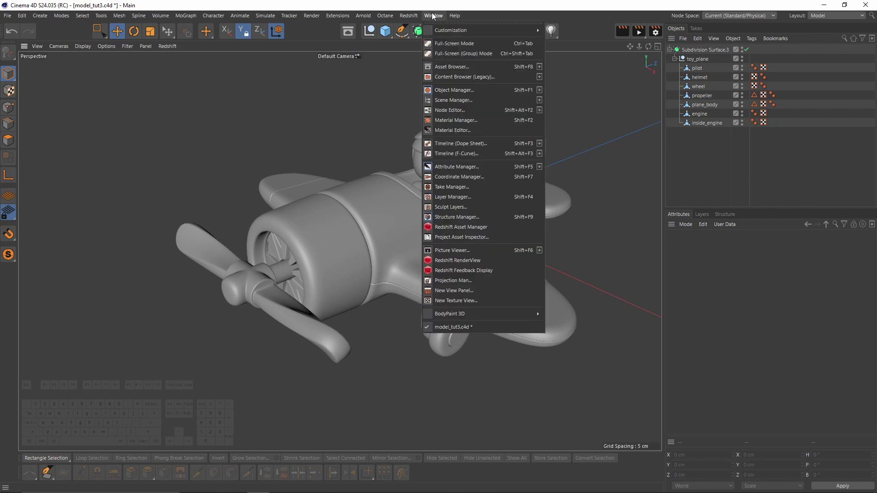
{"action": "left_click", "coordinate": [453, 119]}
{"action": "double_click", "coordinate": [305, 199]}
{"action": "left_click_drag", "start_coordinate": [378, 117], "coordinate": [377, 202]}
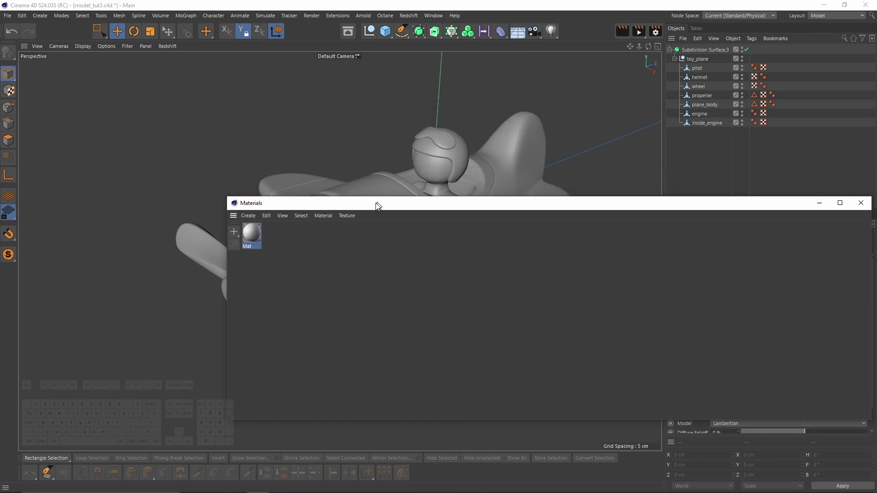
{"action": "left_click_drag", "start_coordinate": [698, 58], "coordinate": [699, 59]}
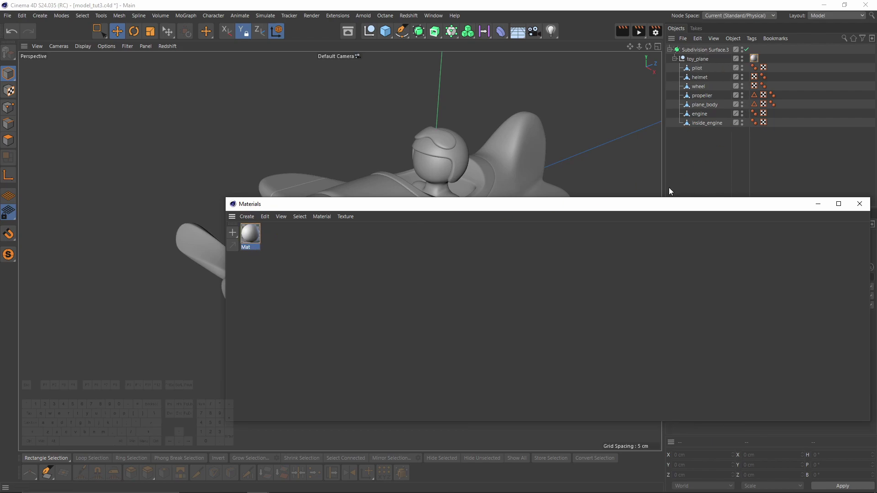
{"action": "left_click_drag", "start_coordinate": [567, 204], "coordinate": [361, 195]}
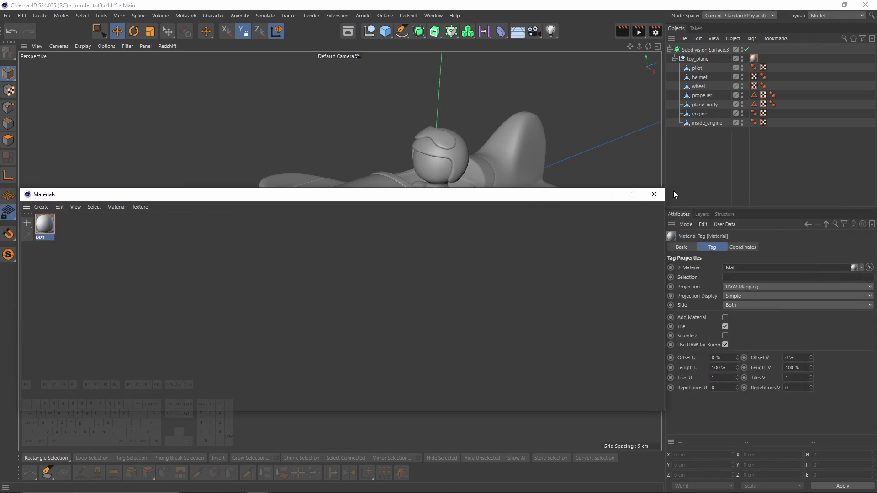
{"action": "left_click", "coordinate": [649, 194]}
Make the material's color a fully saturated red and turn off its Default Specular layer.
{"action": "double_click", "coordinate": [755, 58]}
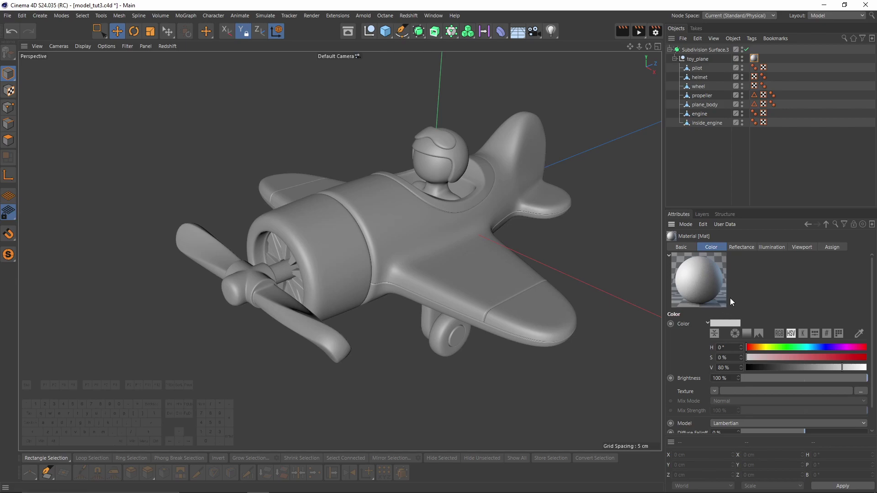
{"action": "left_click_drag", "start_coordinate": [842, 359], "coordinate": [868, 364]}
{"action": "left_click", "coordinate": [741, 247]}
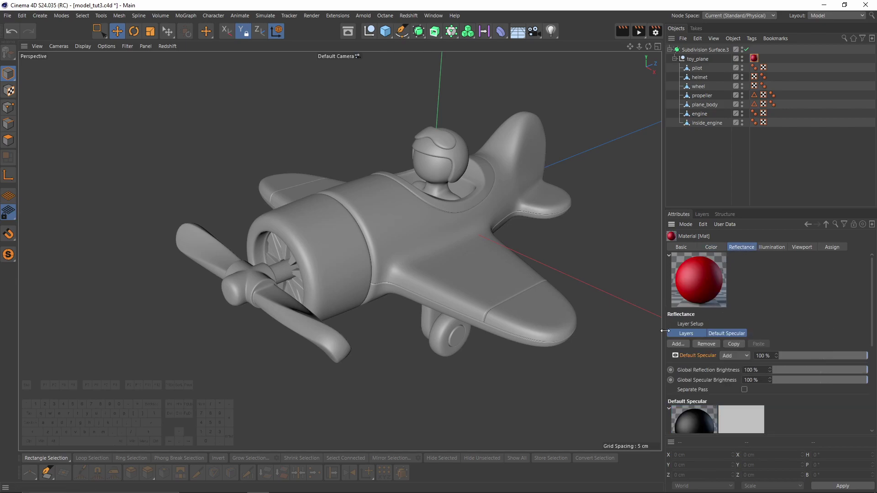
{"action": "left_click", "coordinate": [676, 355]}
Add a GGX reflectance layer to the red material and show its settings.
{"action": "left_click", "coordinate": [678, 345]}
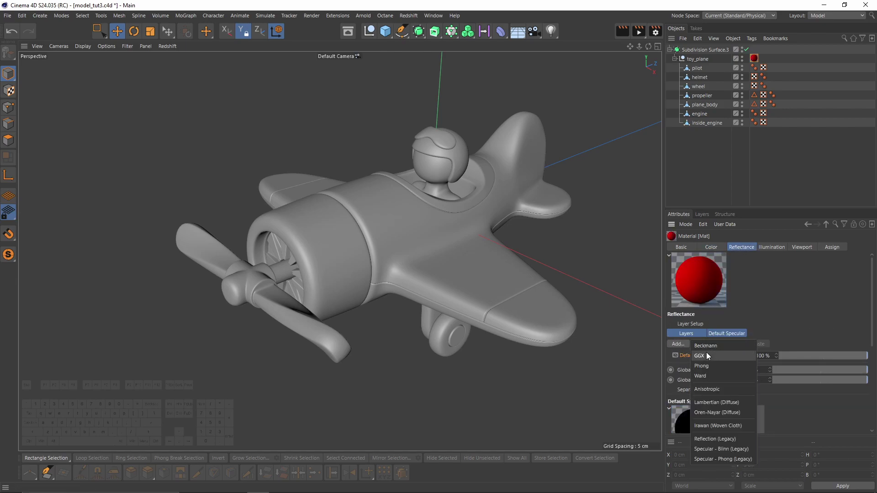
{"action": "left_click", "coordinate": [722, 359]}
{"action": "scroll", "coordinate": [874, 297], "scroll_direction": "down", "scroll_amount": 5}
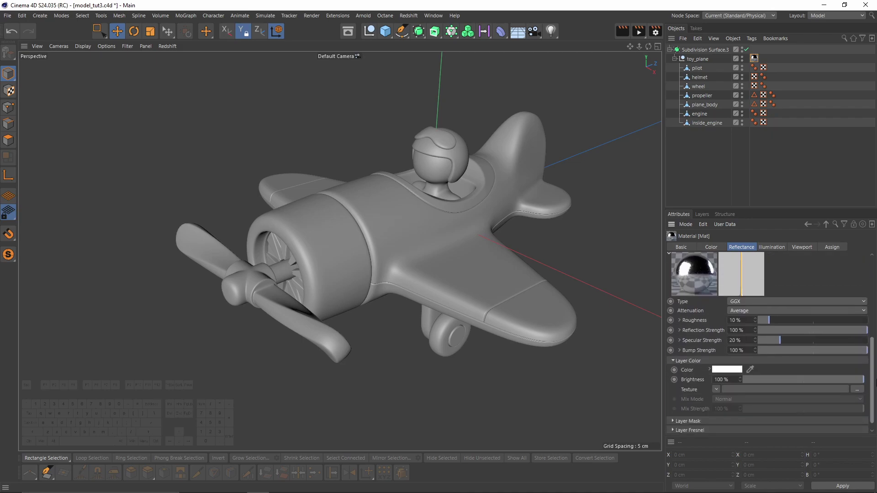
Set the Fresnel type of the red material's GGX layer to Dielectric.
{"action": "scroll", "coordinate": [697, 405], "scroll_direction": "down", "scroll_amount": 3}
{"action": "left_click", "coordinate": [721, 376]}
{"action": "left_click", "coordinate": [730, 394]}
Turn on material display in the viewport so the plane shows its red material.
{"action": "left_click_drag", "start_coordinate": [603, 247], "coordinate": [549, 229], "text": "alt"}
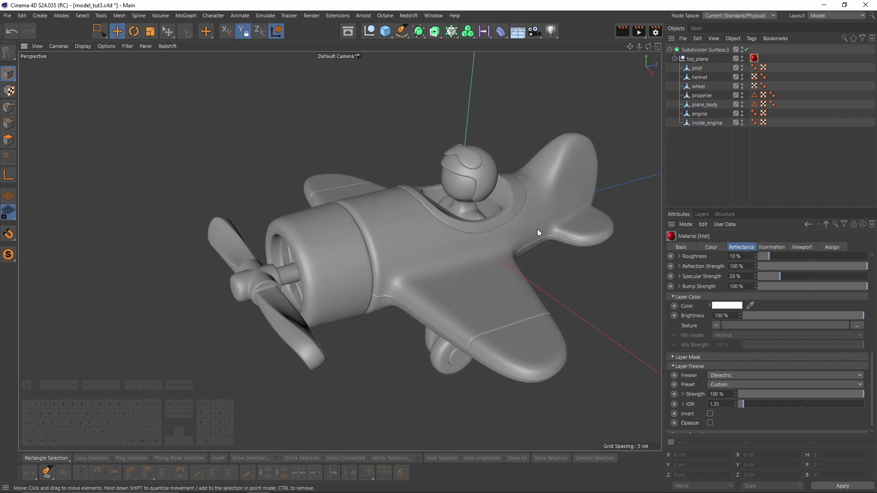
{"action": "key", "text": "n"}
{"action": "key", "text": "q"}
{"action": "scroll", "coordinate": [489, 216], "scroll_direction": "up", "scroll_amount": 3}
{"action": "left_click_drag", "start_coordinate": [489, 216], "coordinate": [707, 249], "text": "alt"}
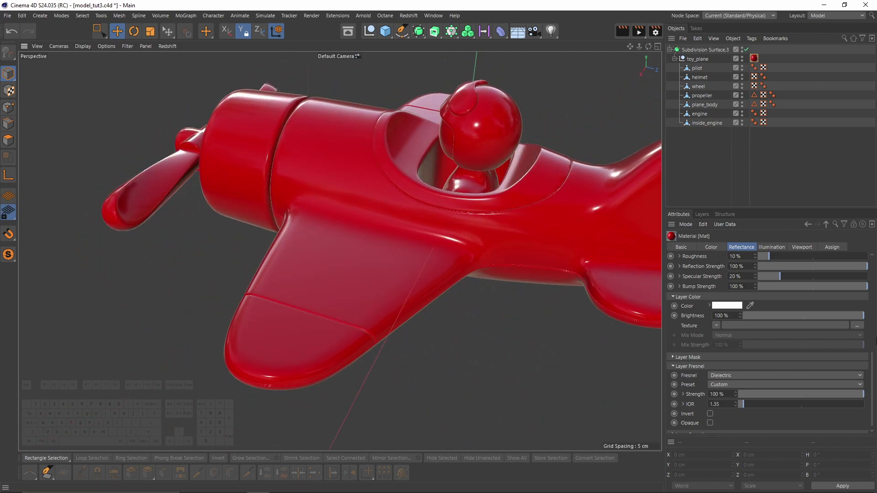
Lower the roughness of the GGX reflectance layer to 3%.
{"action": "scroll", "coordinate": [874, 369], "scroll_direction": "up", "scroll_amount": 5}
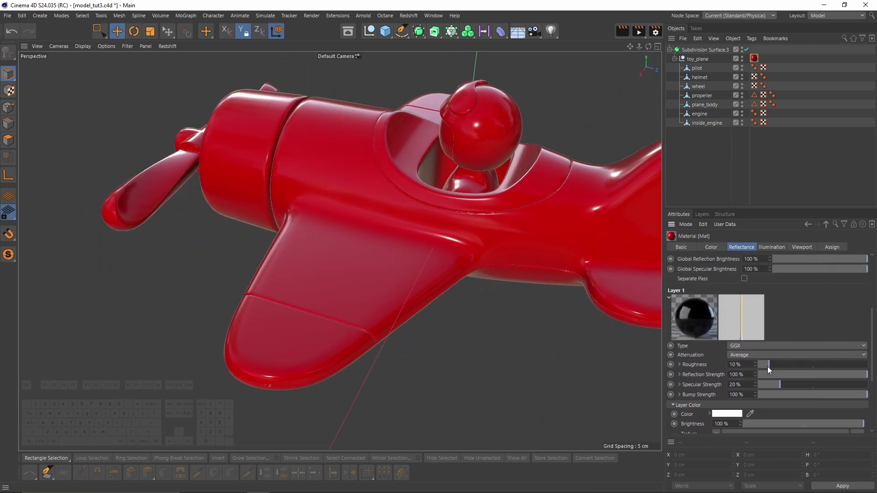
{"action": "left_click_drag", "start_coordinate": [767, 366], "coordinate": [760, 367]}
{"action": "left_click_drag", "start_coordinate": [482, 265], "coordinate": [500, 287], "text": "alt"}
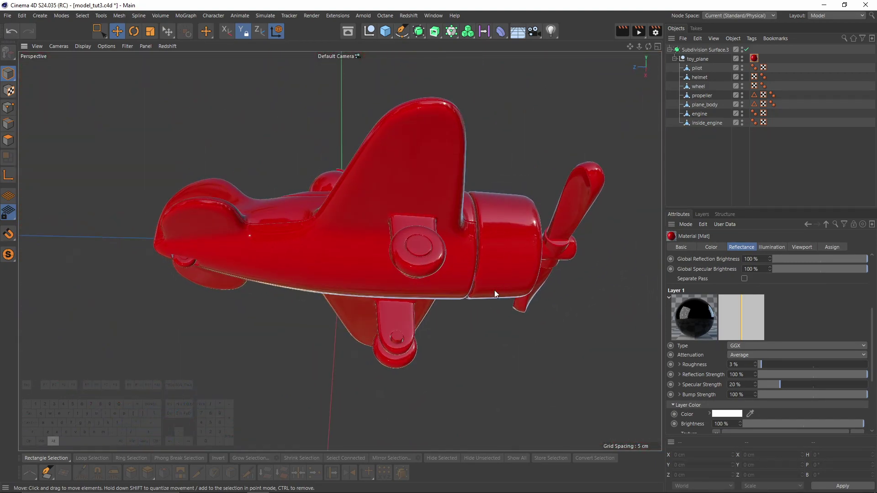
Hide the materials, turn off the Subdivision Surface, and isolate the engine to work on the gap beside the plane body.
{"action": "scroll", "coordinate": [532, 262], "scroll_direction": "up", "scroll_amount": 5}
{"action": "left_click_drag", "start_coordinate": [532, 261], "coordinate": [494, 290], "text": "alt"}
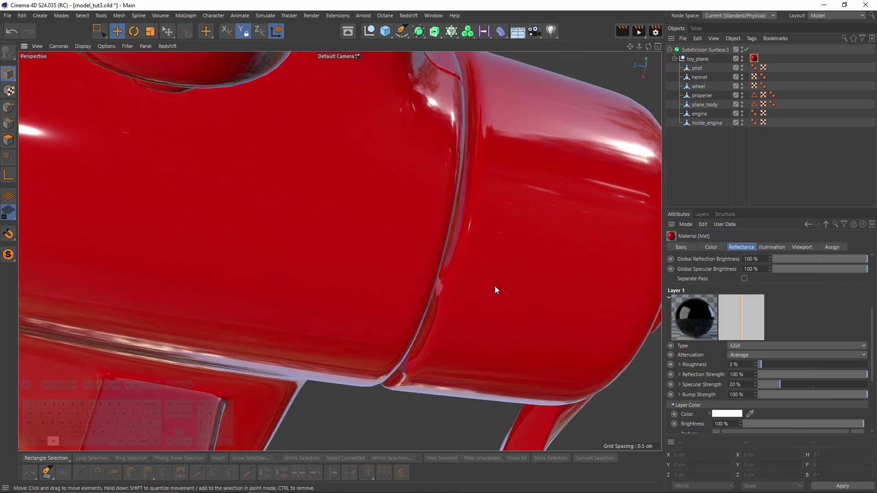
{"action": "middle_click_drag", "start_coordinate": [468, 283], "coordinate": [496, 243], "text": "alt"}
{"action": "key", "text": "q"}
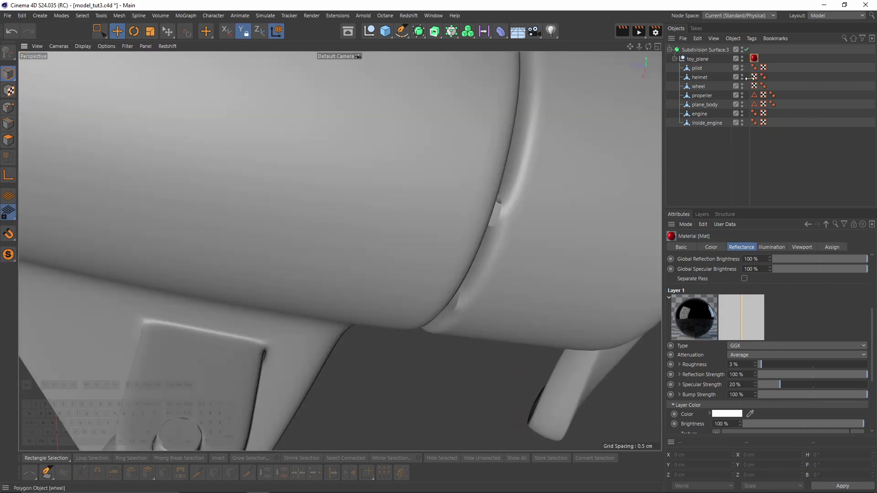
{"action": "left_click", "coordinate": [581, 233]}
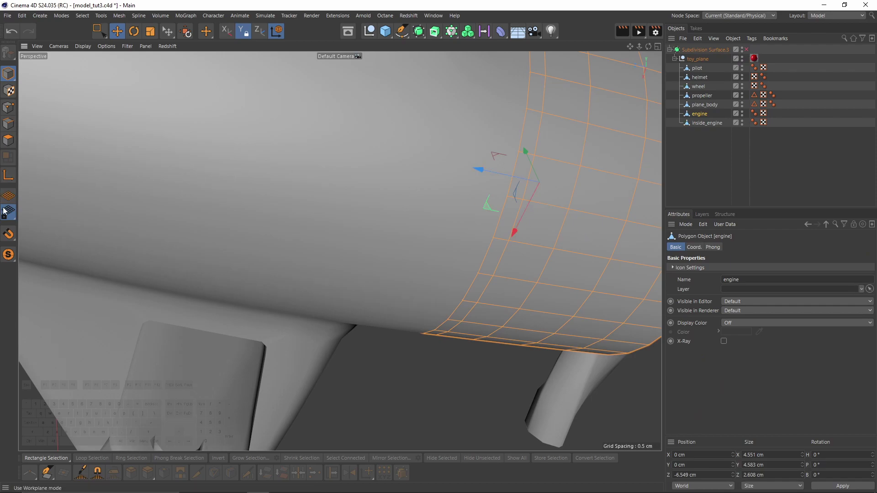
{"action": "left_click", "coordinate": [8, 255]}
Bridge the open edges on the engine's rim facing the plane body to fill in the missing polygons.
{"action": "left_click_drag", "start_coordinate": [462, 259], "coordinate": [492, 242], "text": "alt"}
{"action": "left_click", "coordinate": [8, 123]}
{"action": "key", "text": "b"}
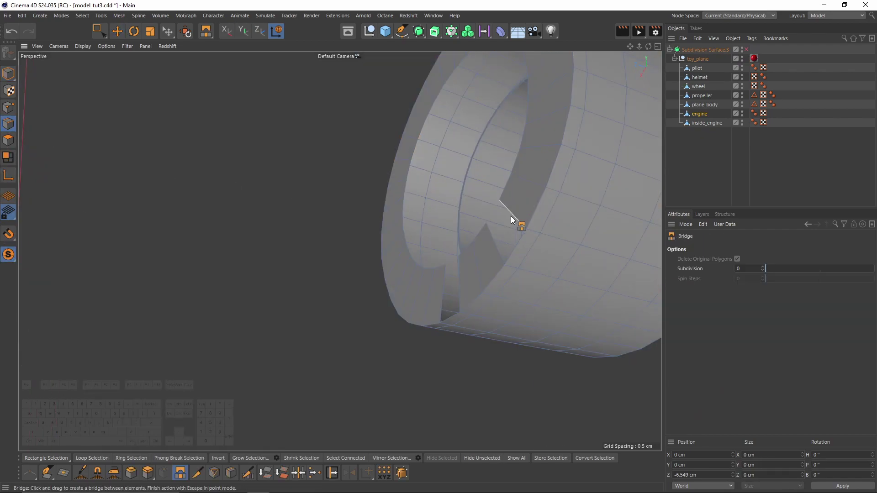
{"action": "right_click", "coordinate": [504, 242]}
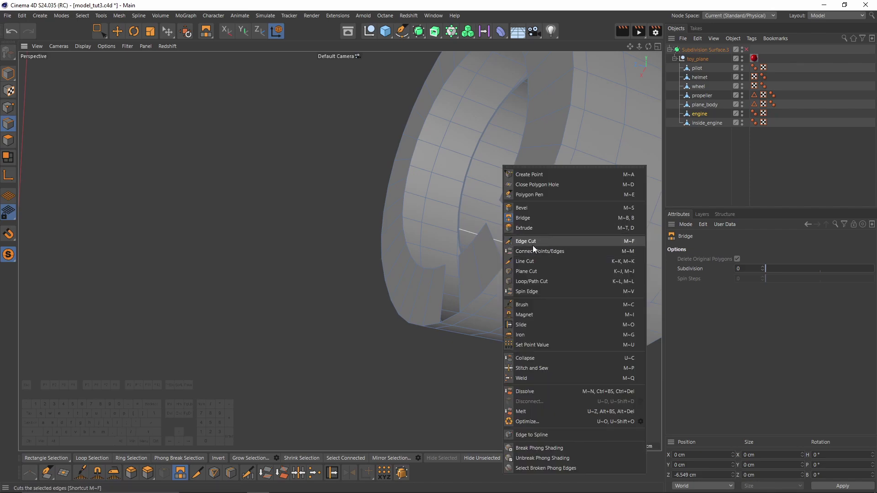
{"action": "left_click", "coordinate": [527, 220]}
{"action": "left_click_drag", "start_coordinate": [523, 221], "coordinate": [445, 306]}
Select all of the engine's polygons in polygon mode.
{"action": "key", "text": "ctrl+a"}
{"action": "left_click", "coordinate": [8, 140]}
{"action": "key", "text": "ctrl+a"}
{"action": "left_click_drag", "start_coordinate": [538, 254], "coordinate": [480, 276], "text": "alt"}
{"action": "right_click_drag", "start_coordinate": [480, 276], "coordinate": [404, 287], "text": "alt"}
{"action": "left_click_drag", "start_coordinate": [404, 287], "coordinate": [347, 274], "text": "alt"}
Show the whole plane again with the Subdivision Surface and materials on, and clear the object selection.
{"action": "left_click", "coordinate": [9, 253]}
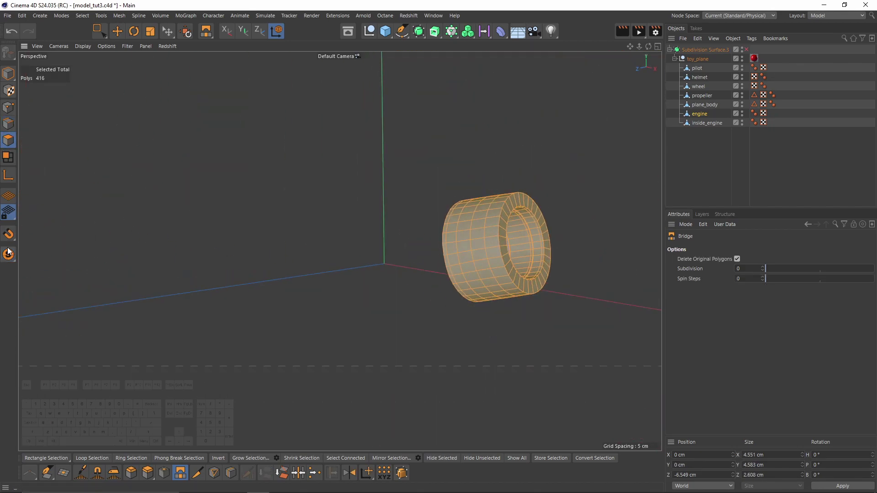
{"action": "key", "text": "q"}
{"action": "left_click", "coordinate": [727, 173]}
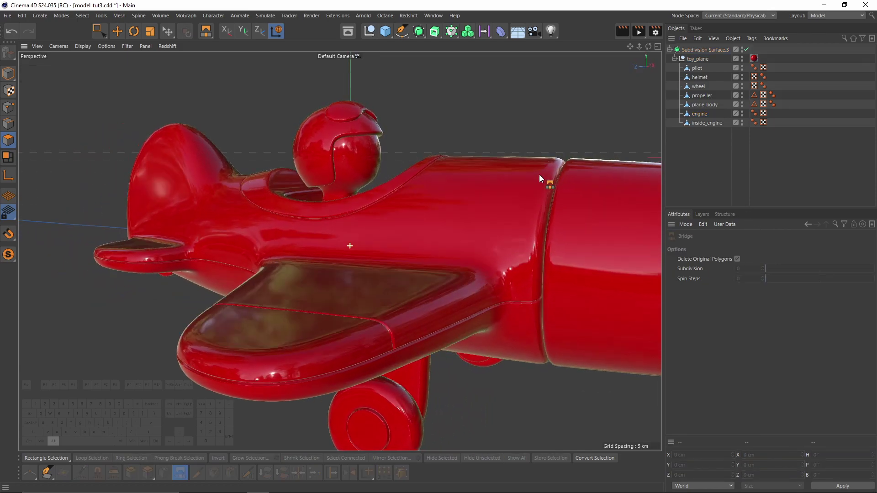
Display the plane in Gouraud Shading (Lines) with Isoparms instead of the dense wireframe.
{"action": "left_click_drag", "start_coordinate": [404, 184], "coordinate": [362, 177], "text": "alt"}
{"action": "key", "text": "n"}
{"action": "key", "text": "b"}
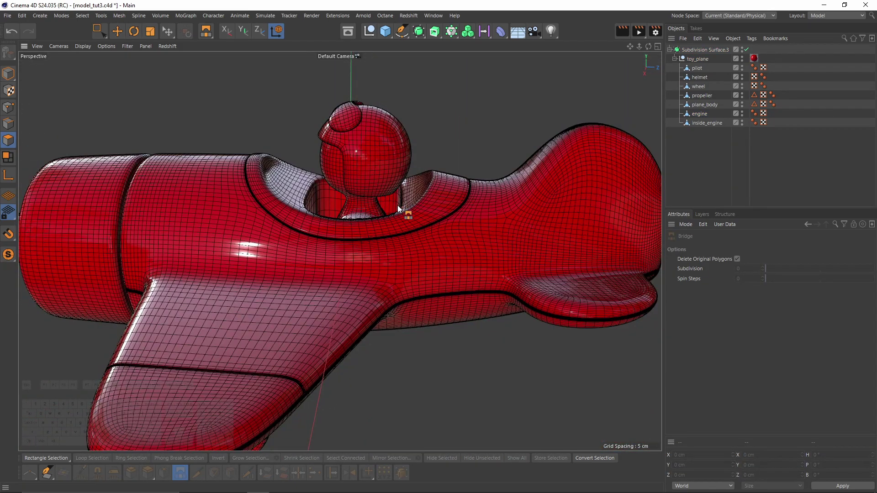
{"action": "scroll", "coordinate": [393, 203], "scroll_direction": "down", "scroll_amount": 3}
{"action": "left_click", "coordinate": [107, 46]}
{"action": "mouse_move", "coordinate": [80, 51]}
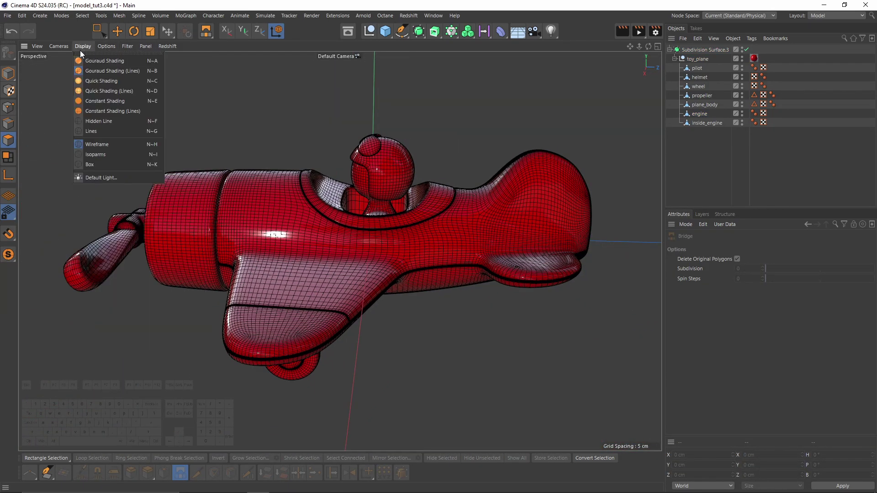
{"action": "left_click", "coordinate": [83, 155]}
{"action": "left_click_drag", "start_coordinate": [333, 208], "coordinate": [413, 214], "text": "alt"}
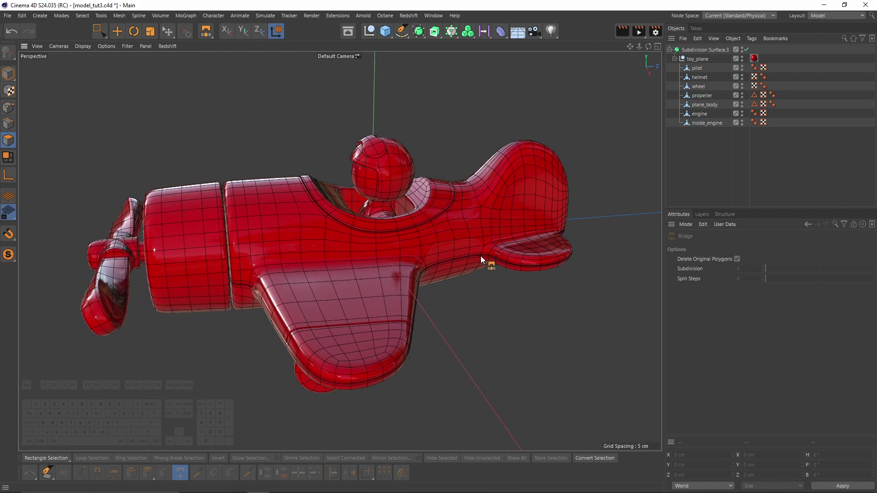